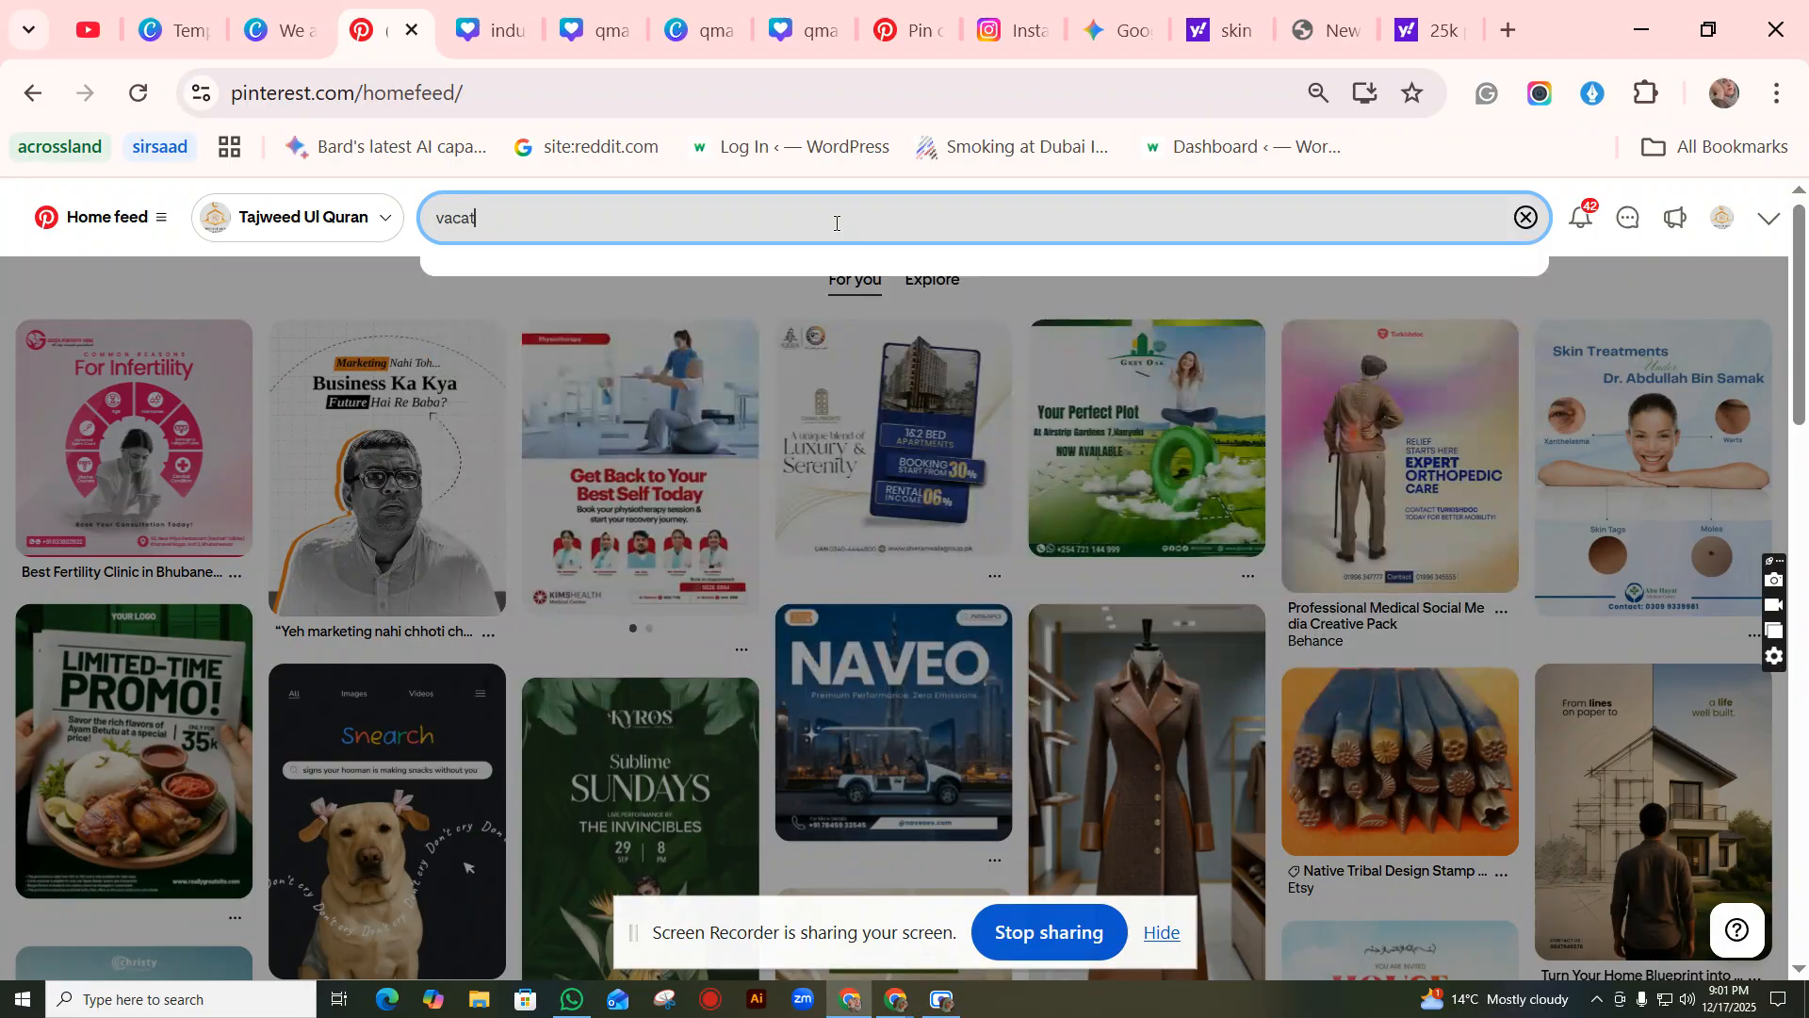
Step: Search Pinterest for "vacation resort post"
type("ion res")
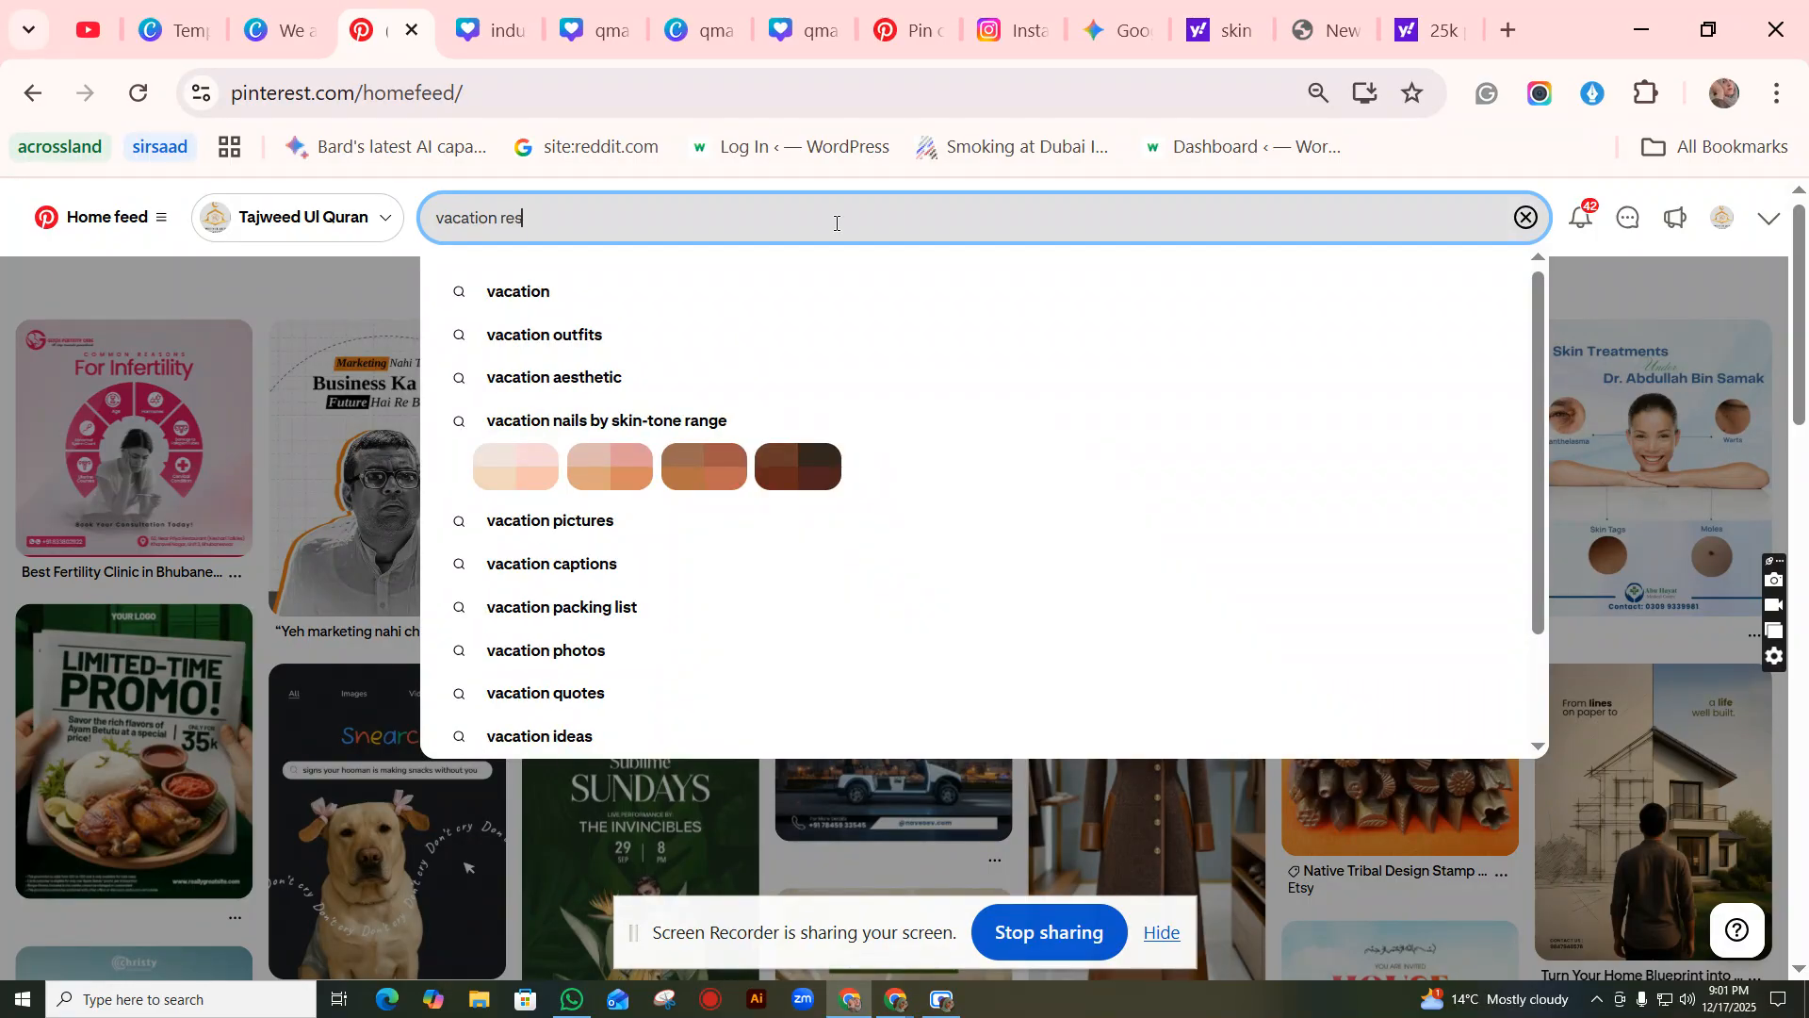
type("so")
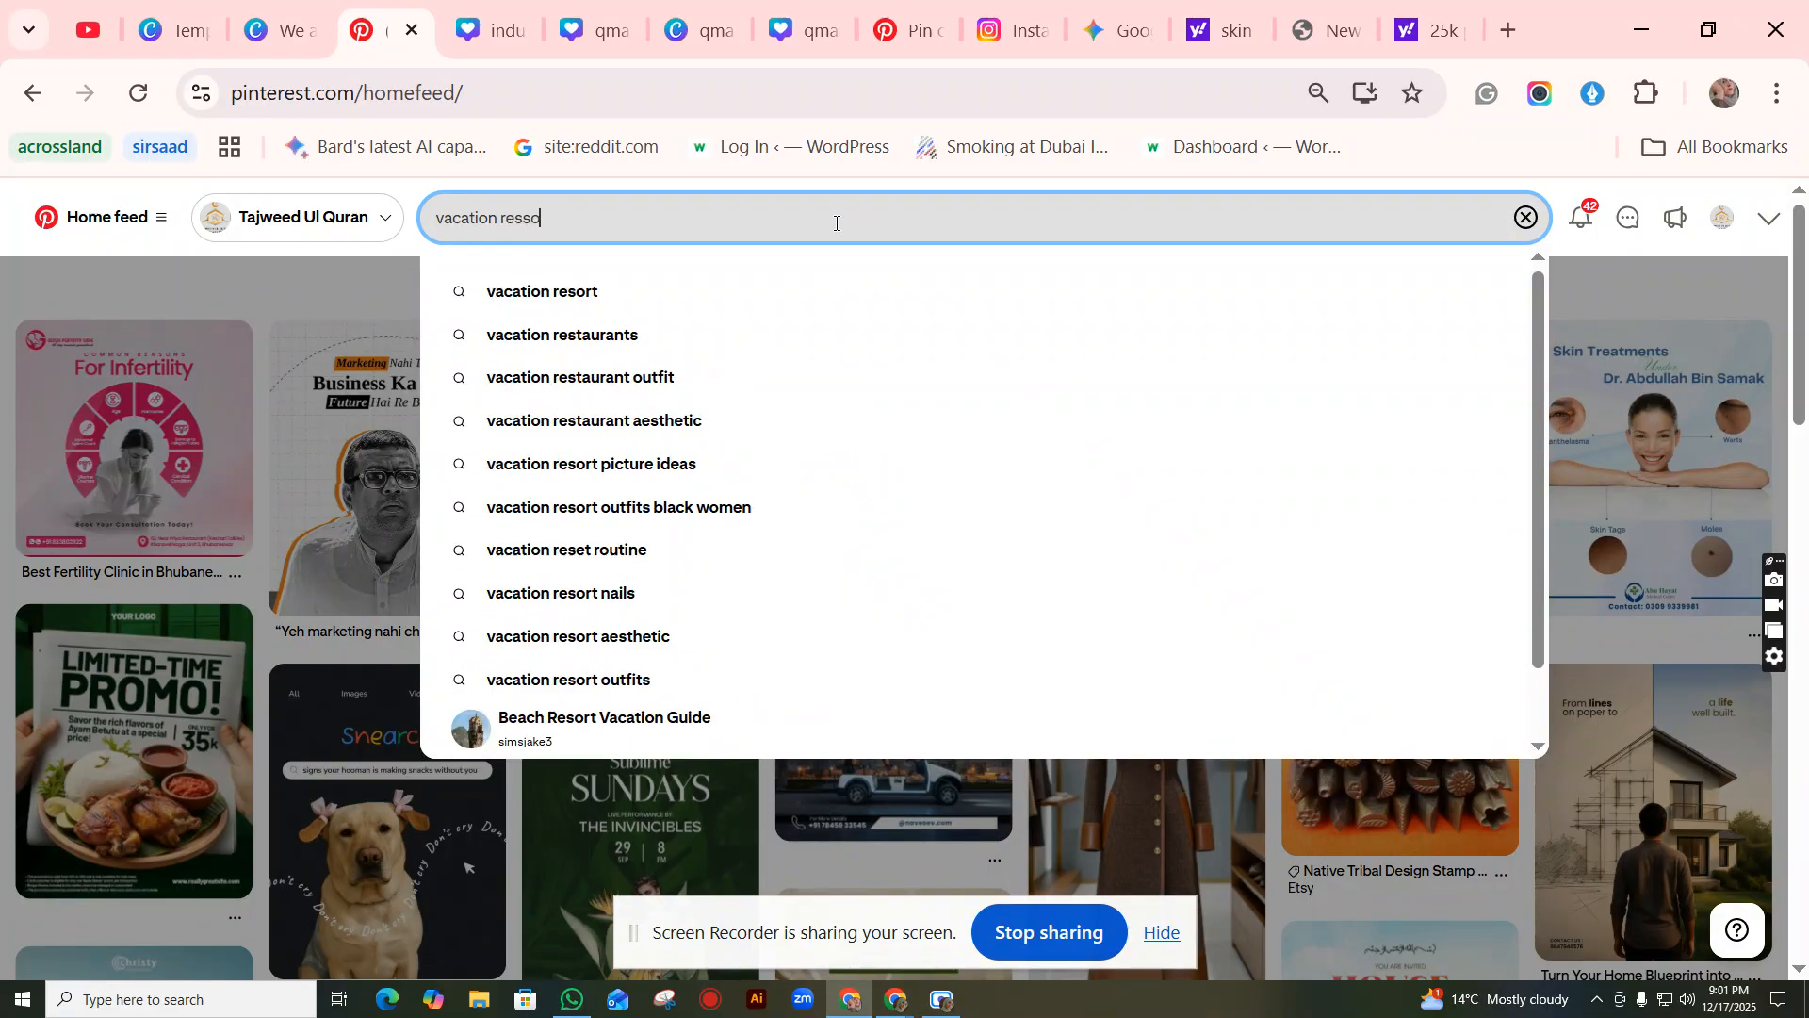
key("BackSpace")
key("BackSpace")
type("or")
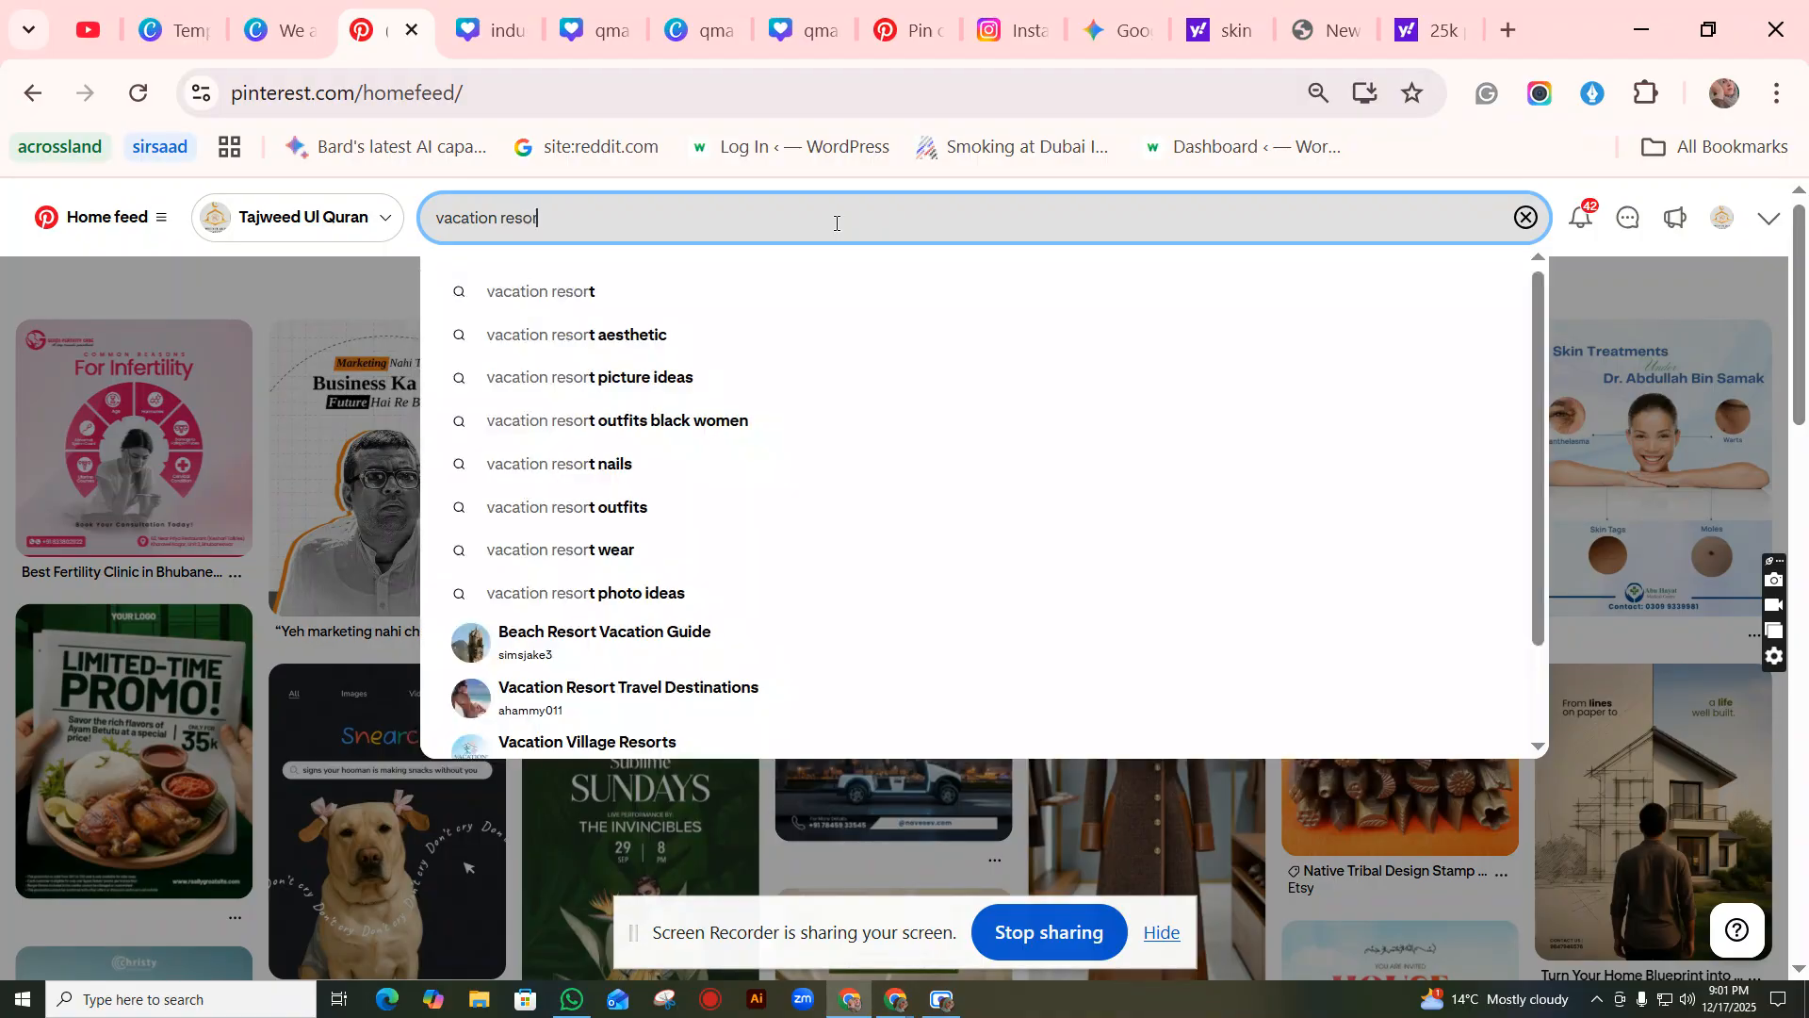
type("t post")
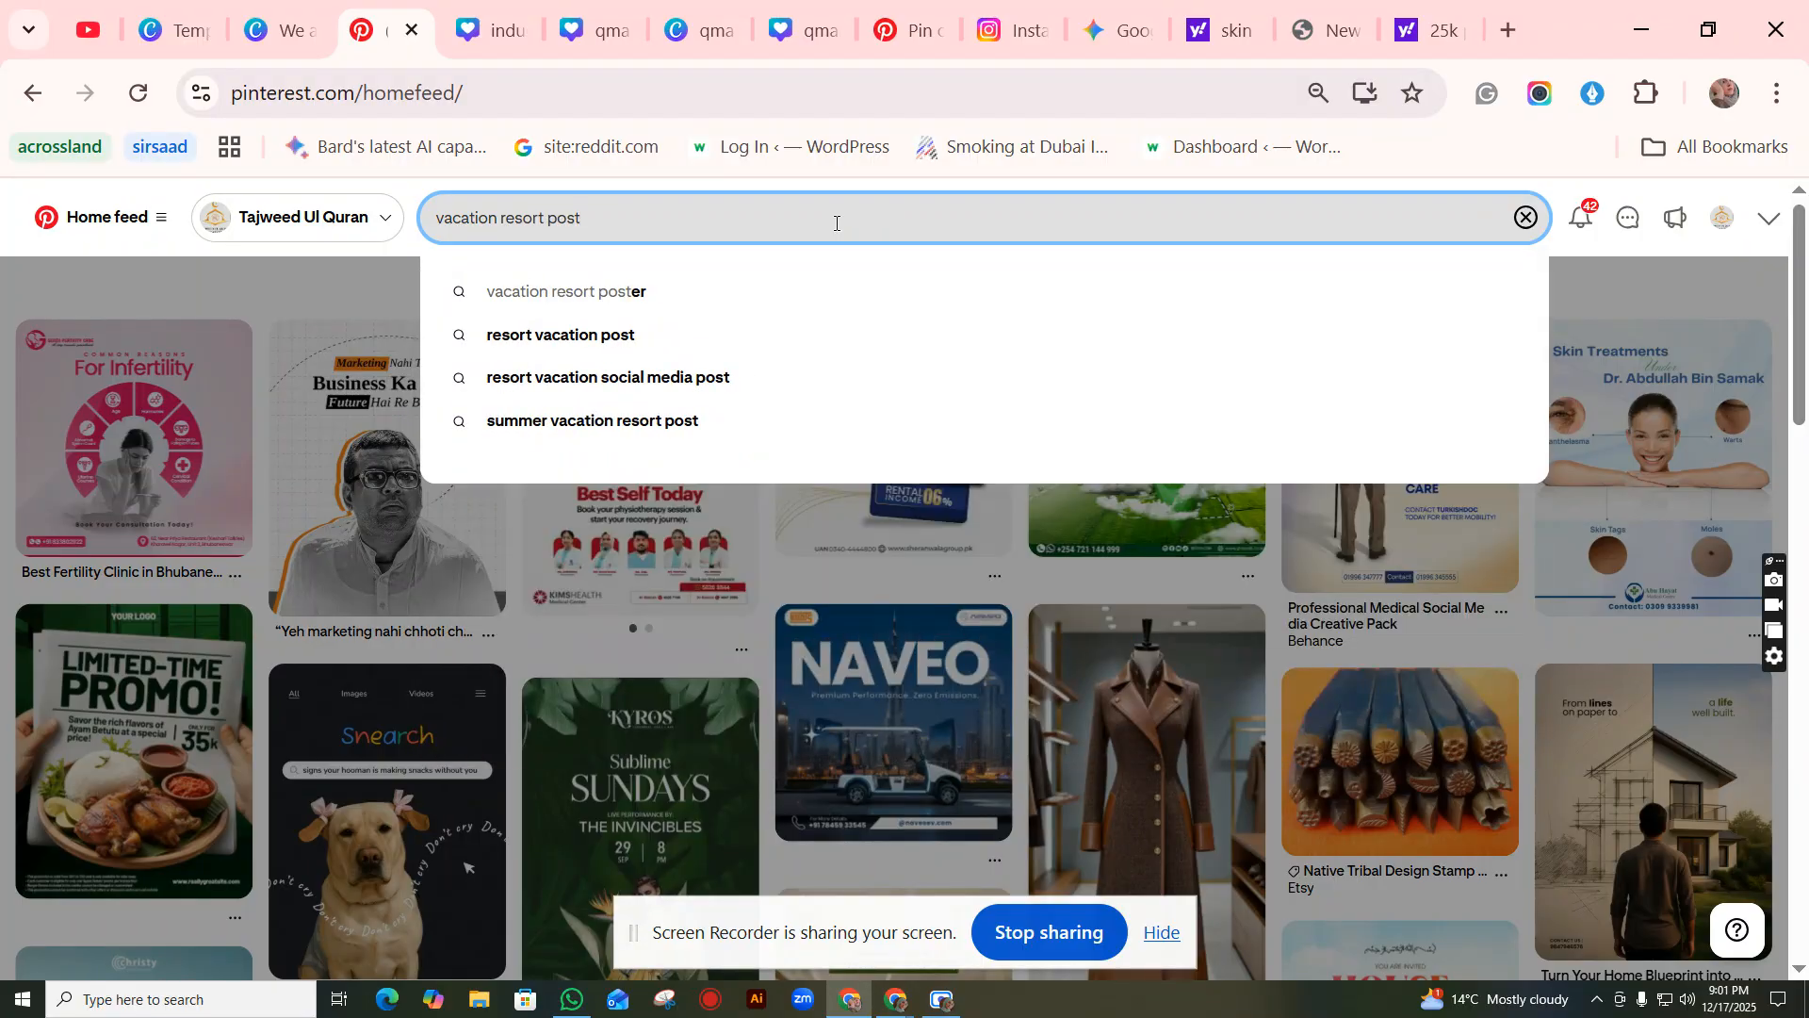
key("Return")
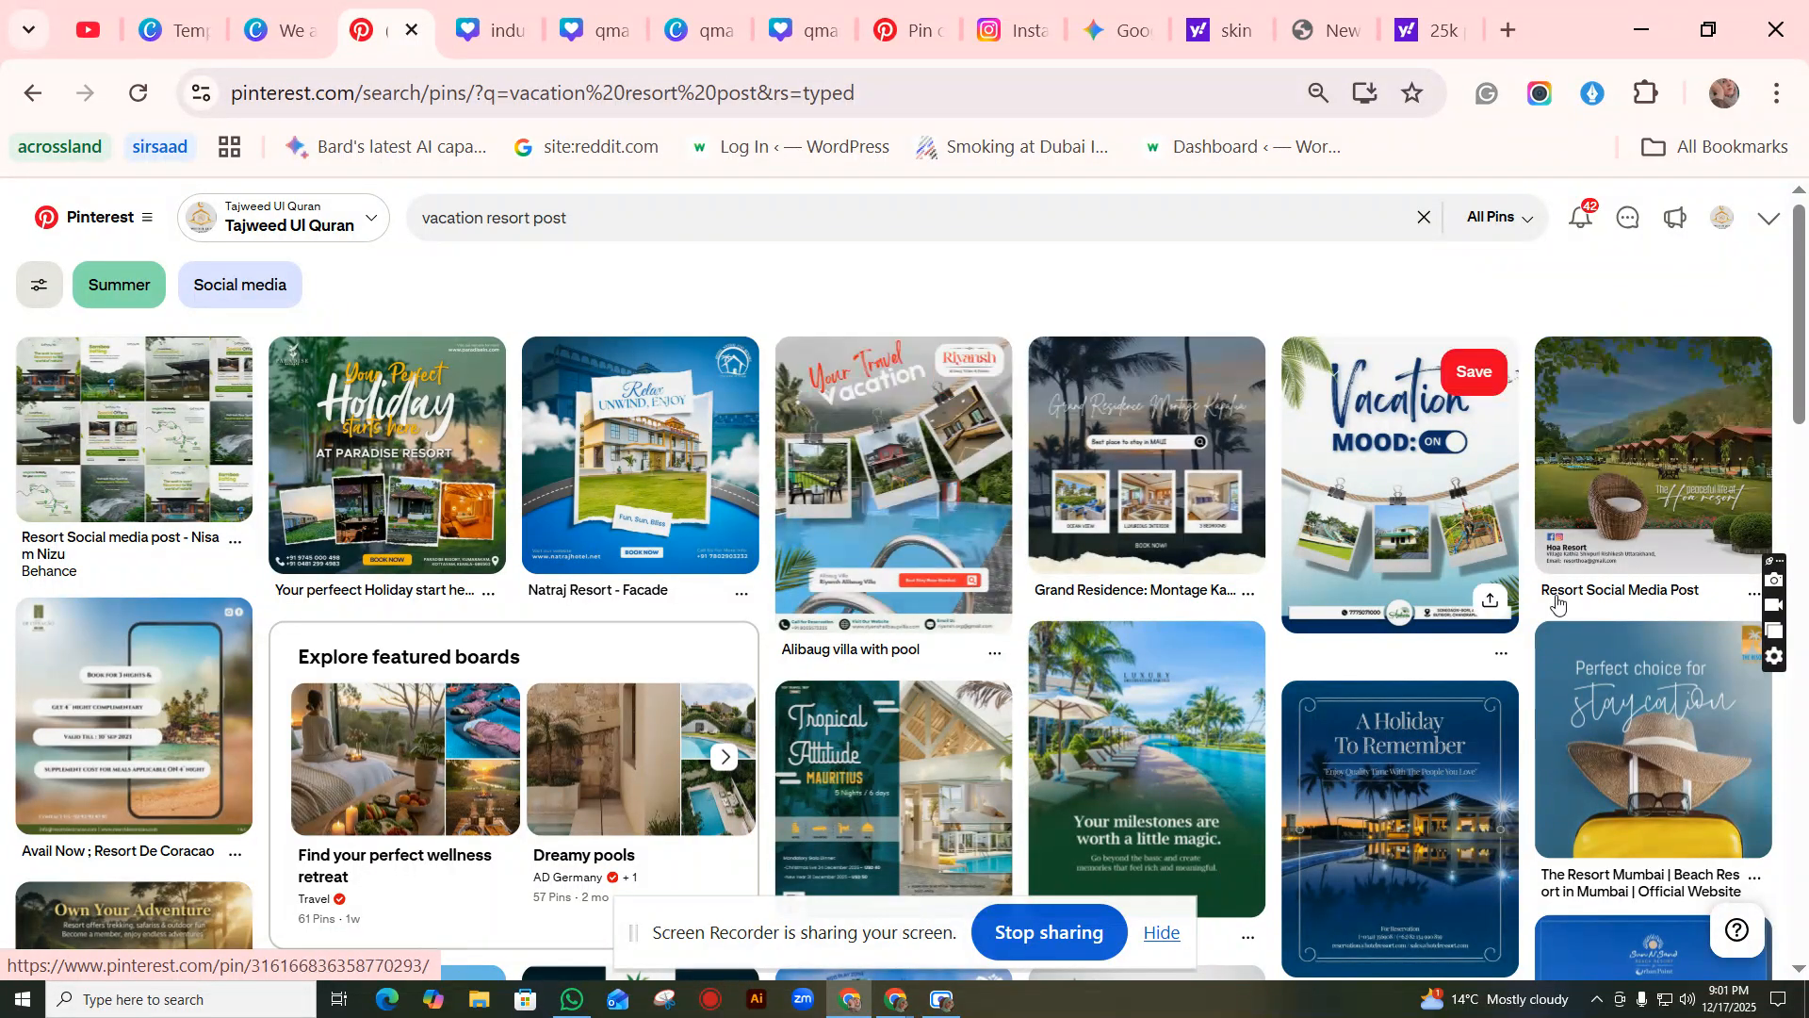
Step: Open The Resort Mumbai's "Perfect choice for staycation" pin with the hat and yellow suitcase from the search results
scroll(1191, 576, "down", 2)
scroll(1190, 582, "down", 2)
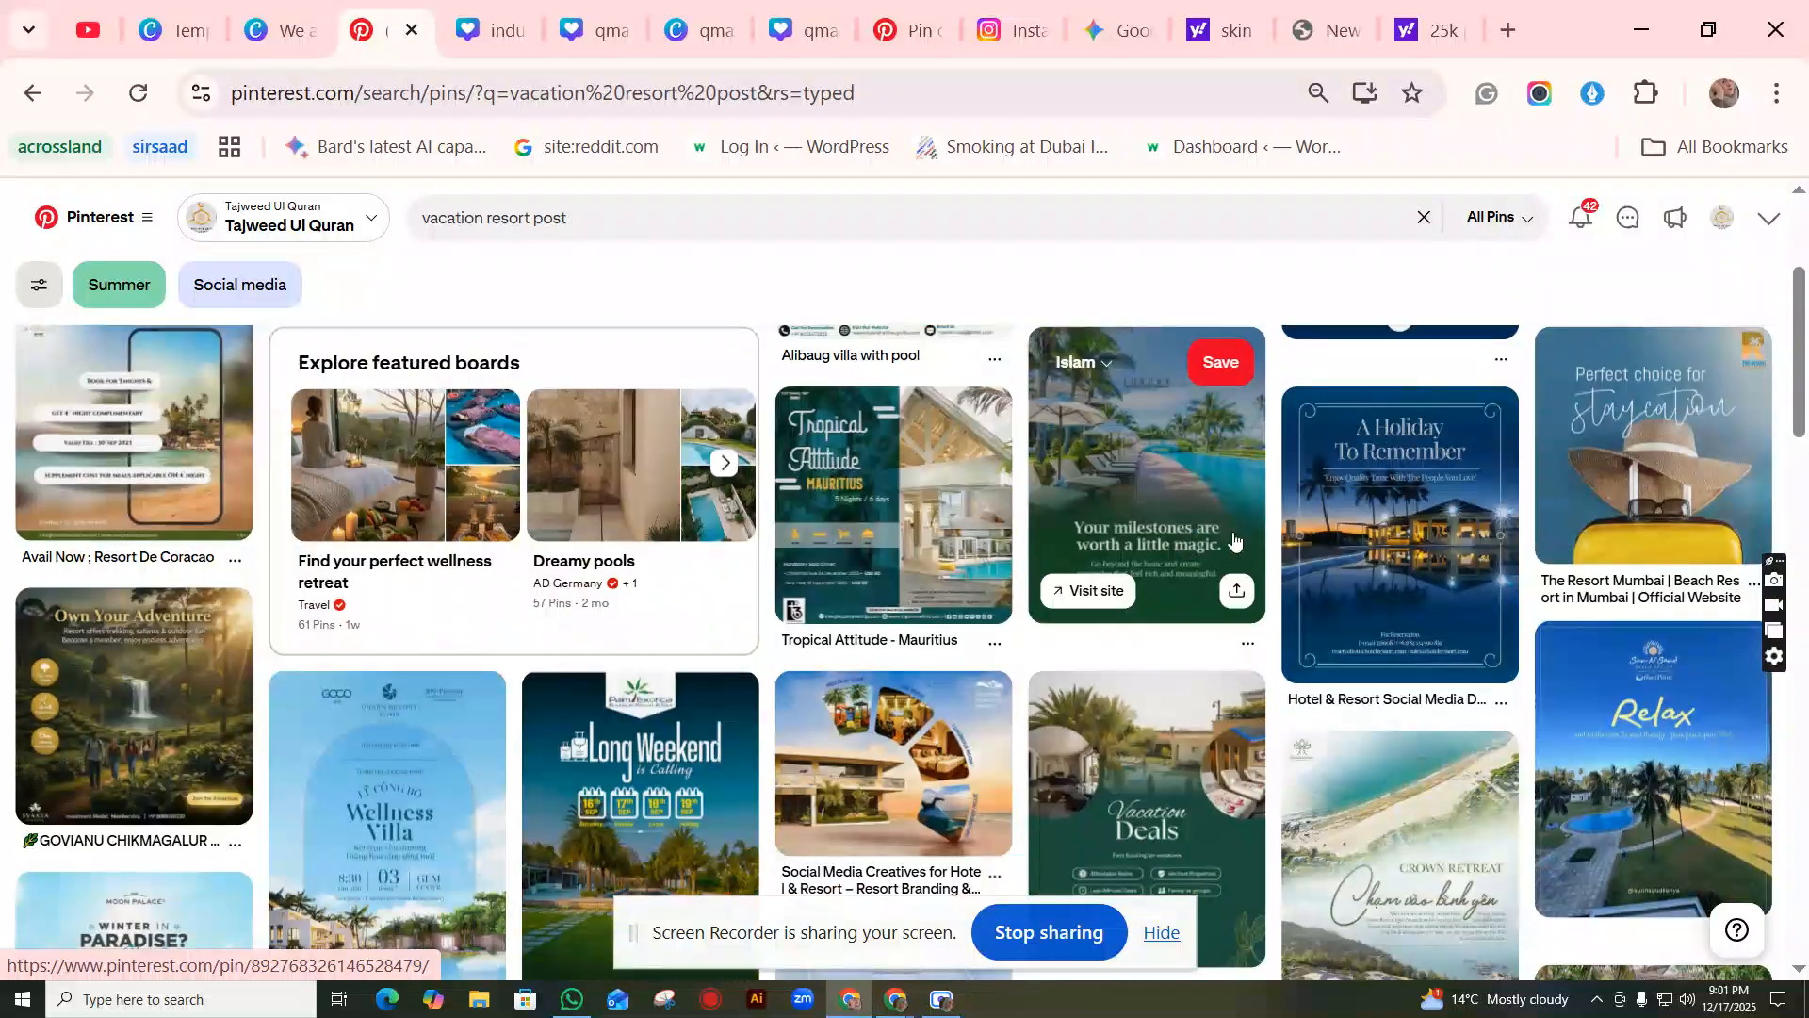
scroll(651, 547, "down", 2)
scroll(651, 547, "down", 2)
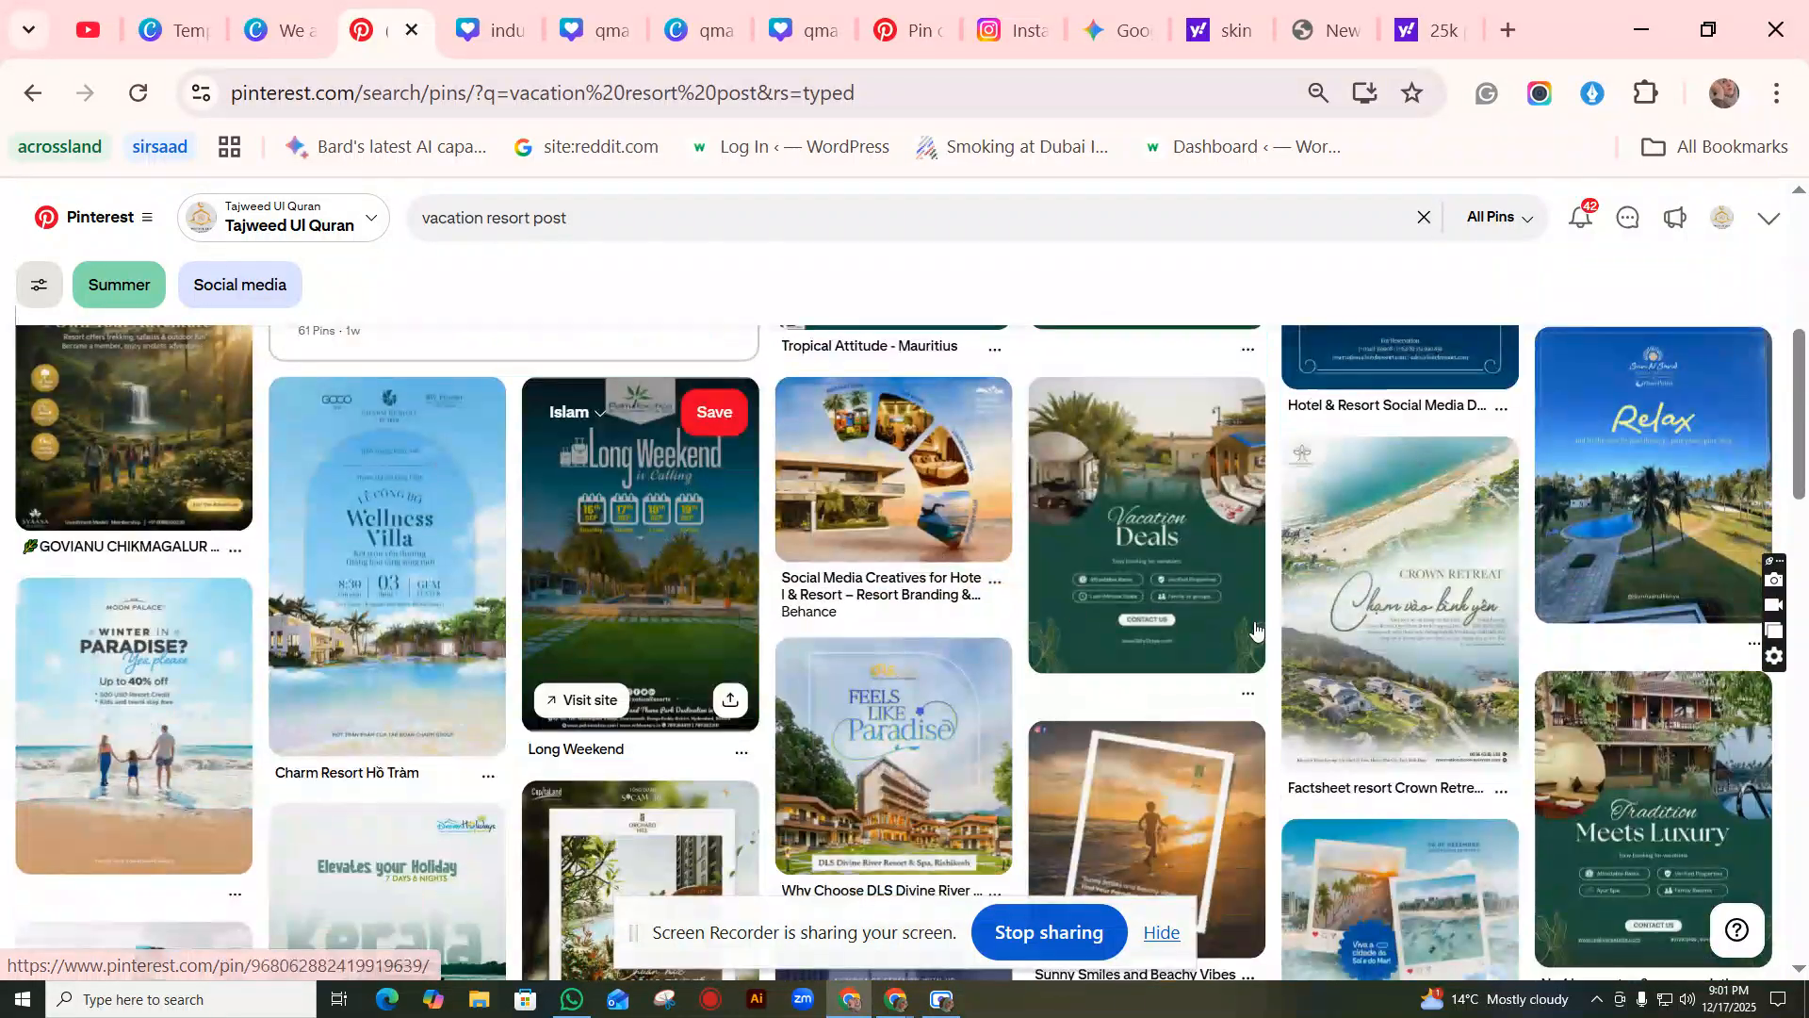
scroll(1260, 596, "down", 3)
scroll(1260, 603, "up", 5)
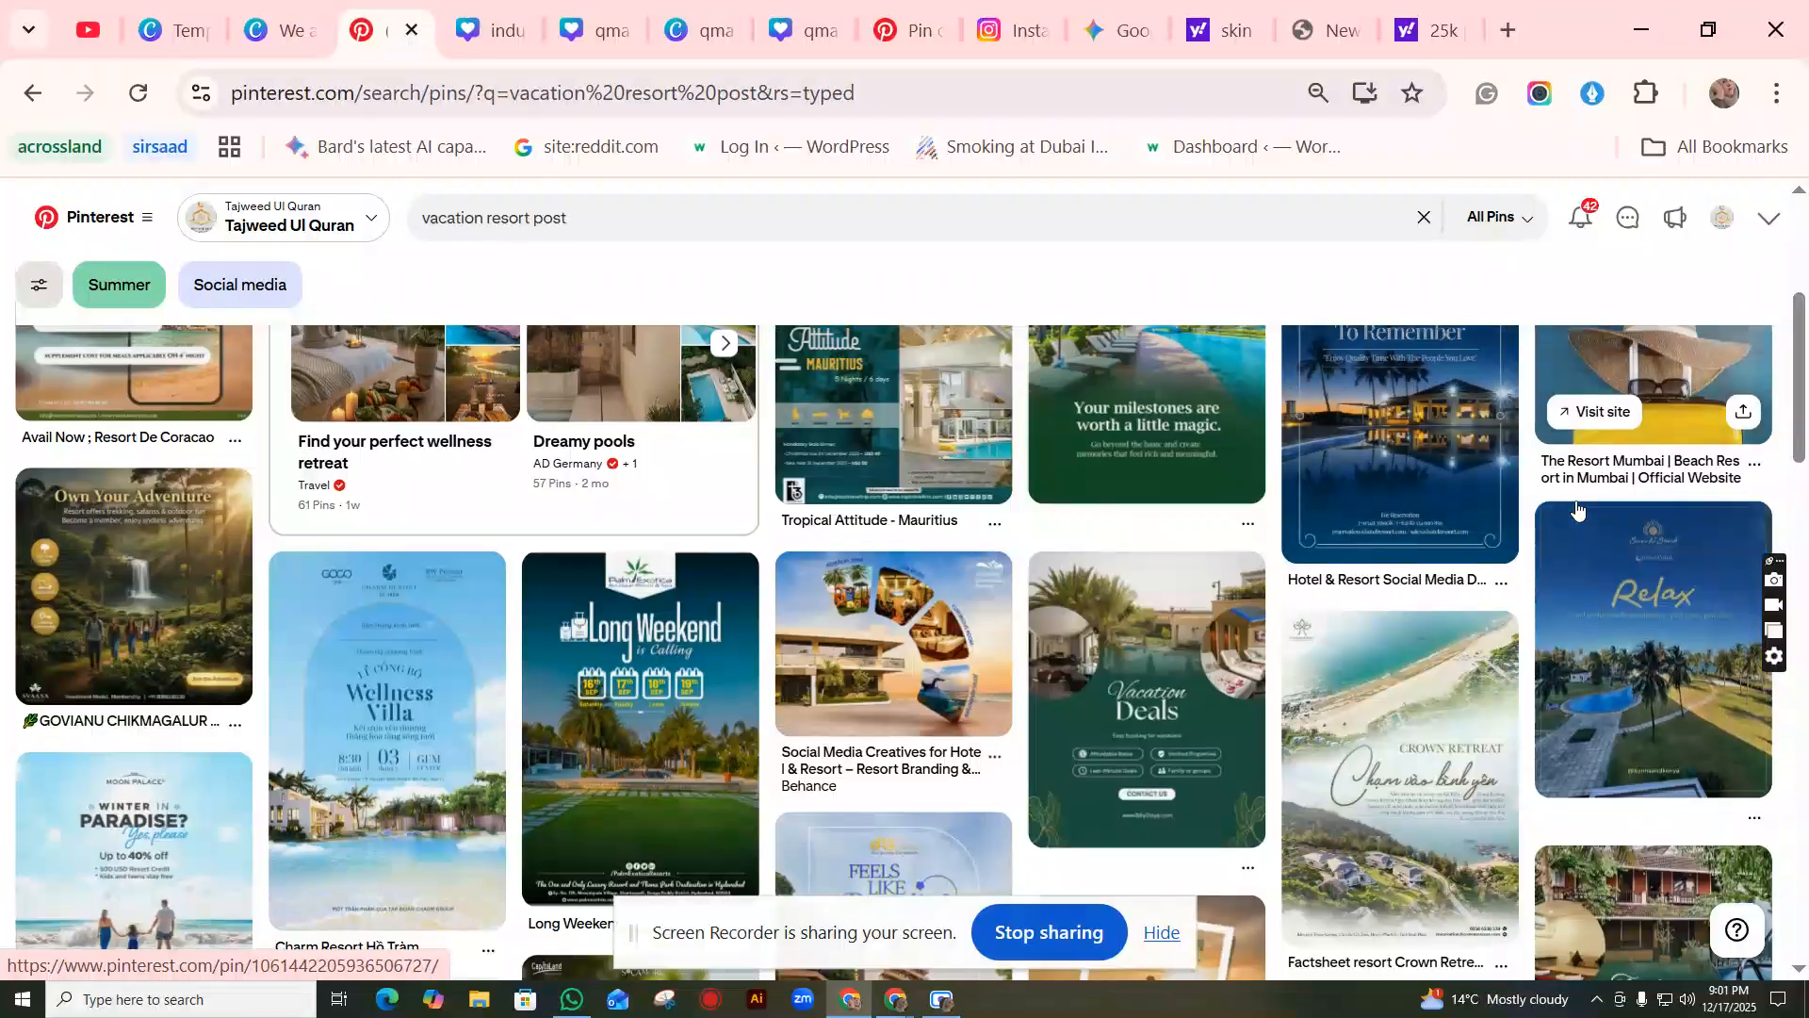
scroll(1577, 510, "up", 3)
left_click(1631, 574)
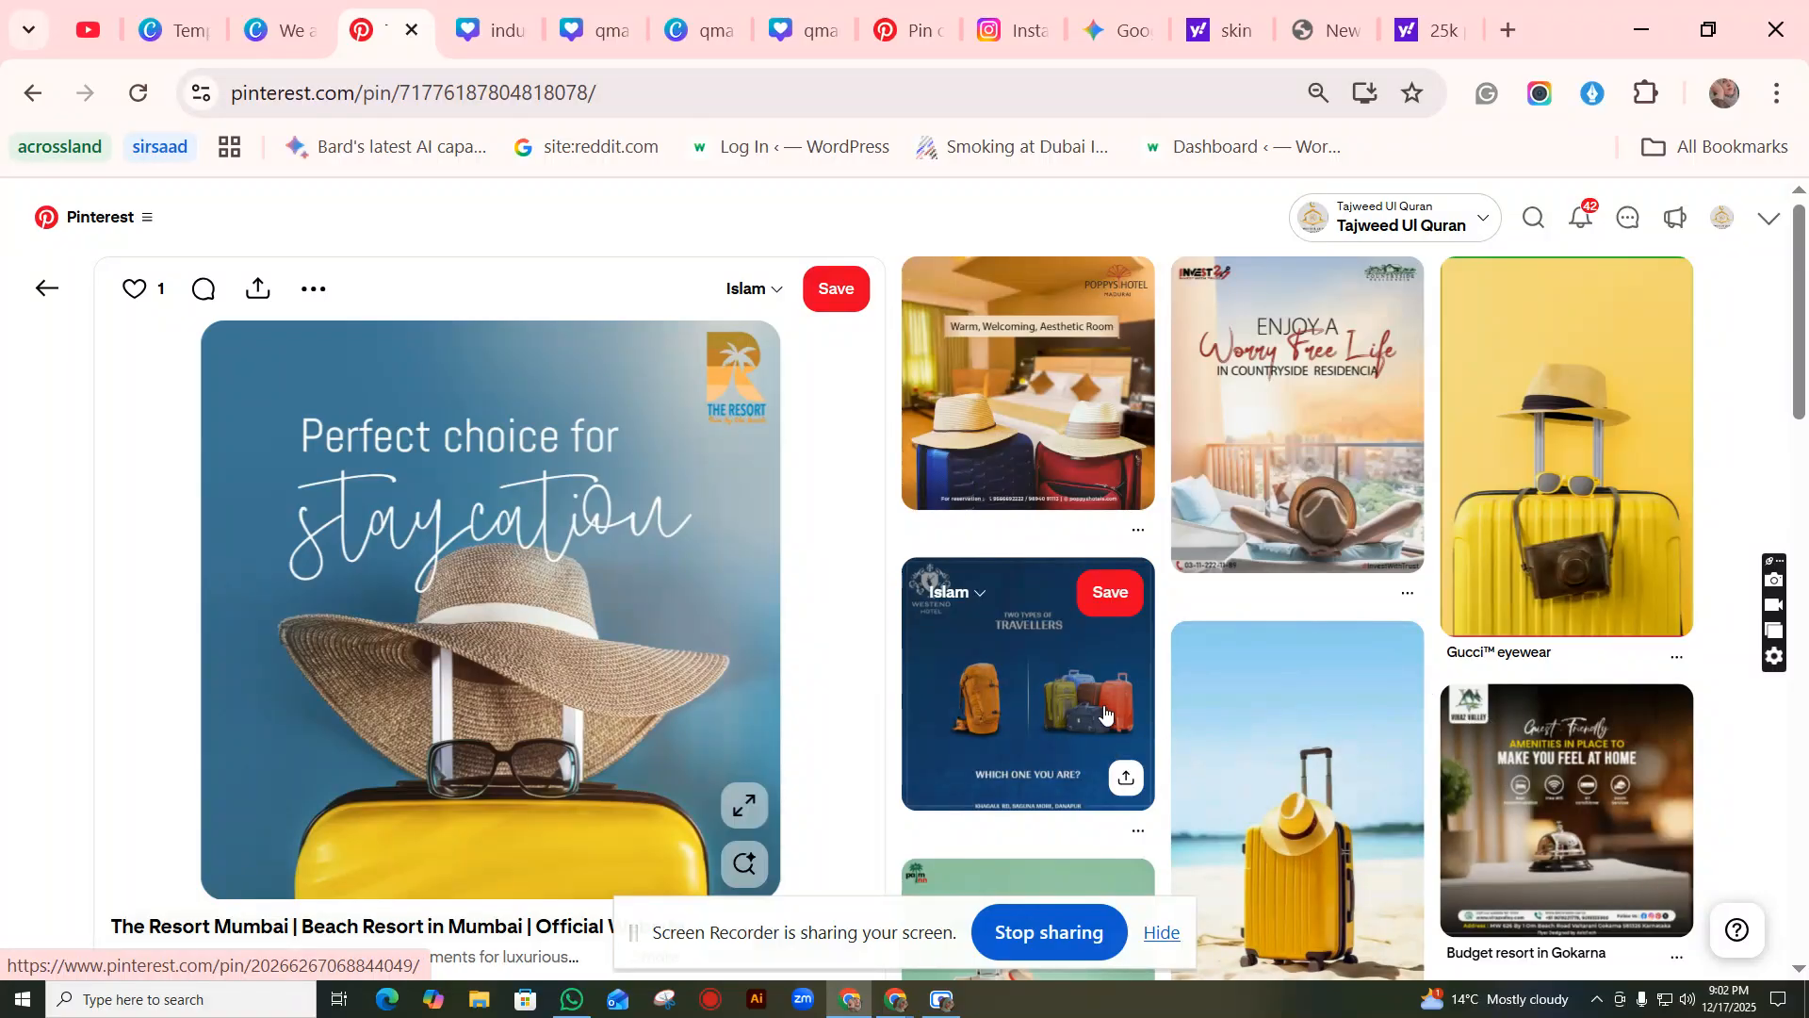
Step: Open the "Signature October Sale" 40% off pin from the related pins and copy its image
scroll(1191, 671, "down", 5)
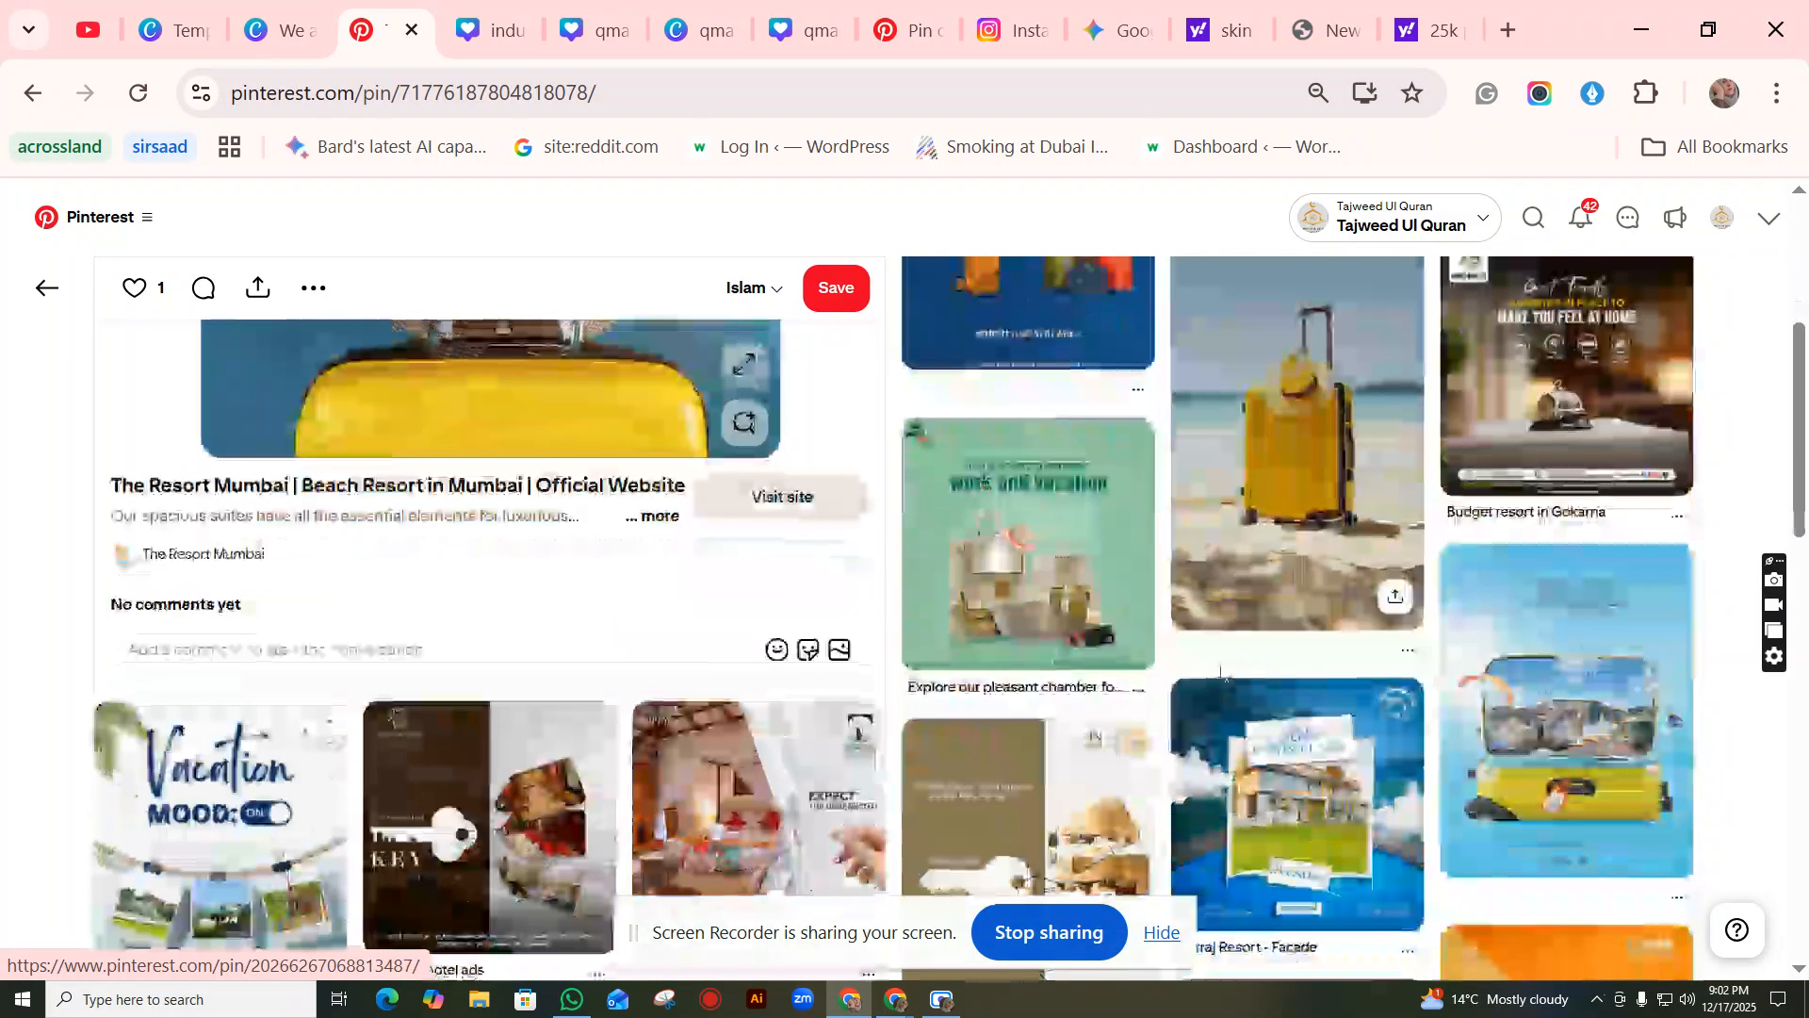
scroll(1228, 677, "down", 2)
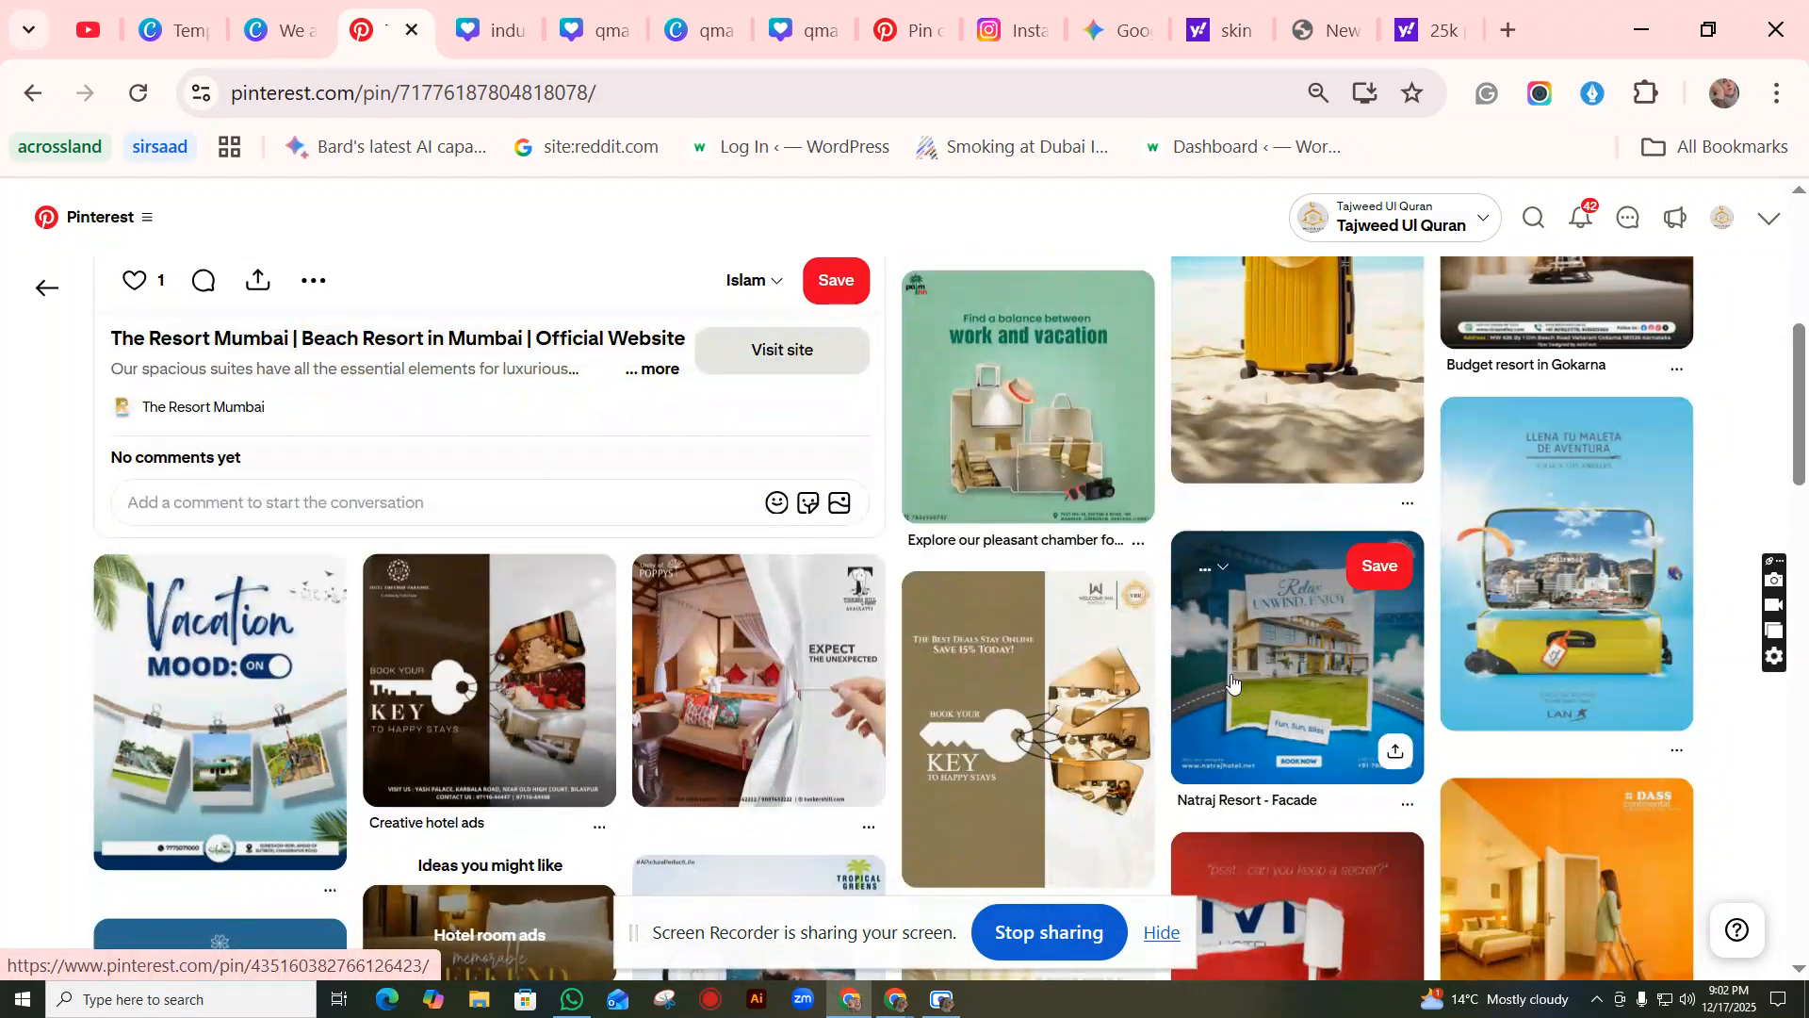
scroll(810, 612, "down", 2)
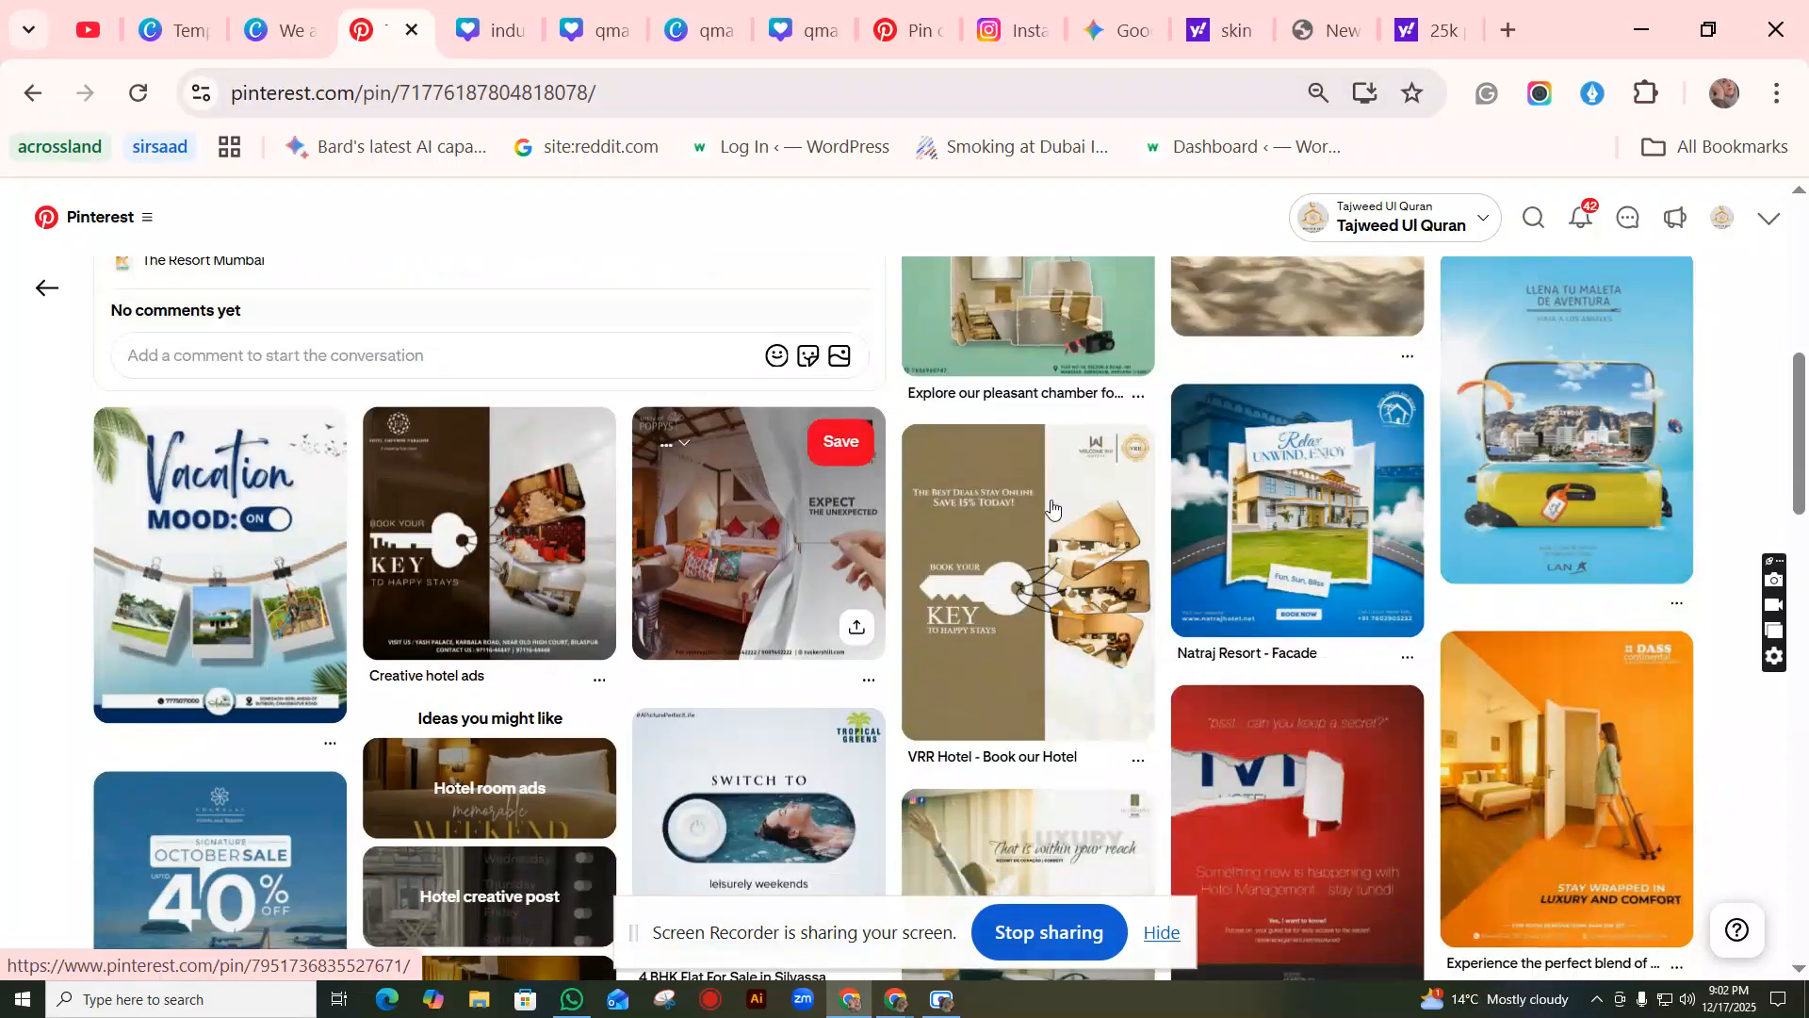
scroll(1139, 521, "down", 5)
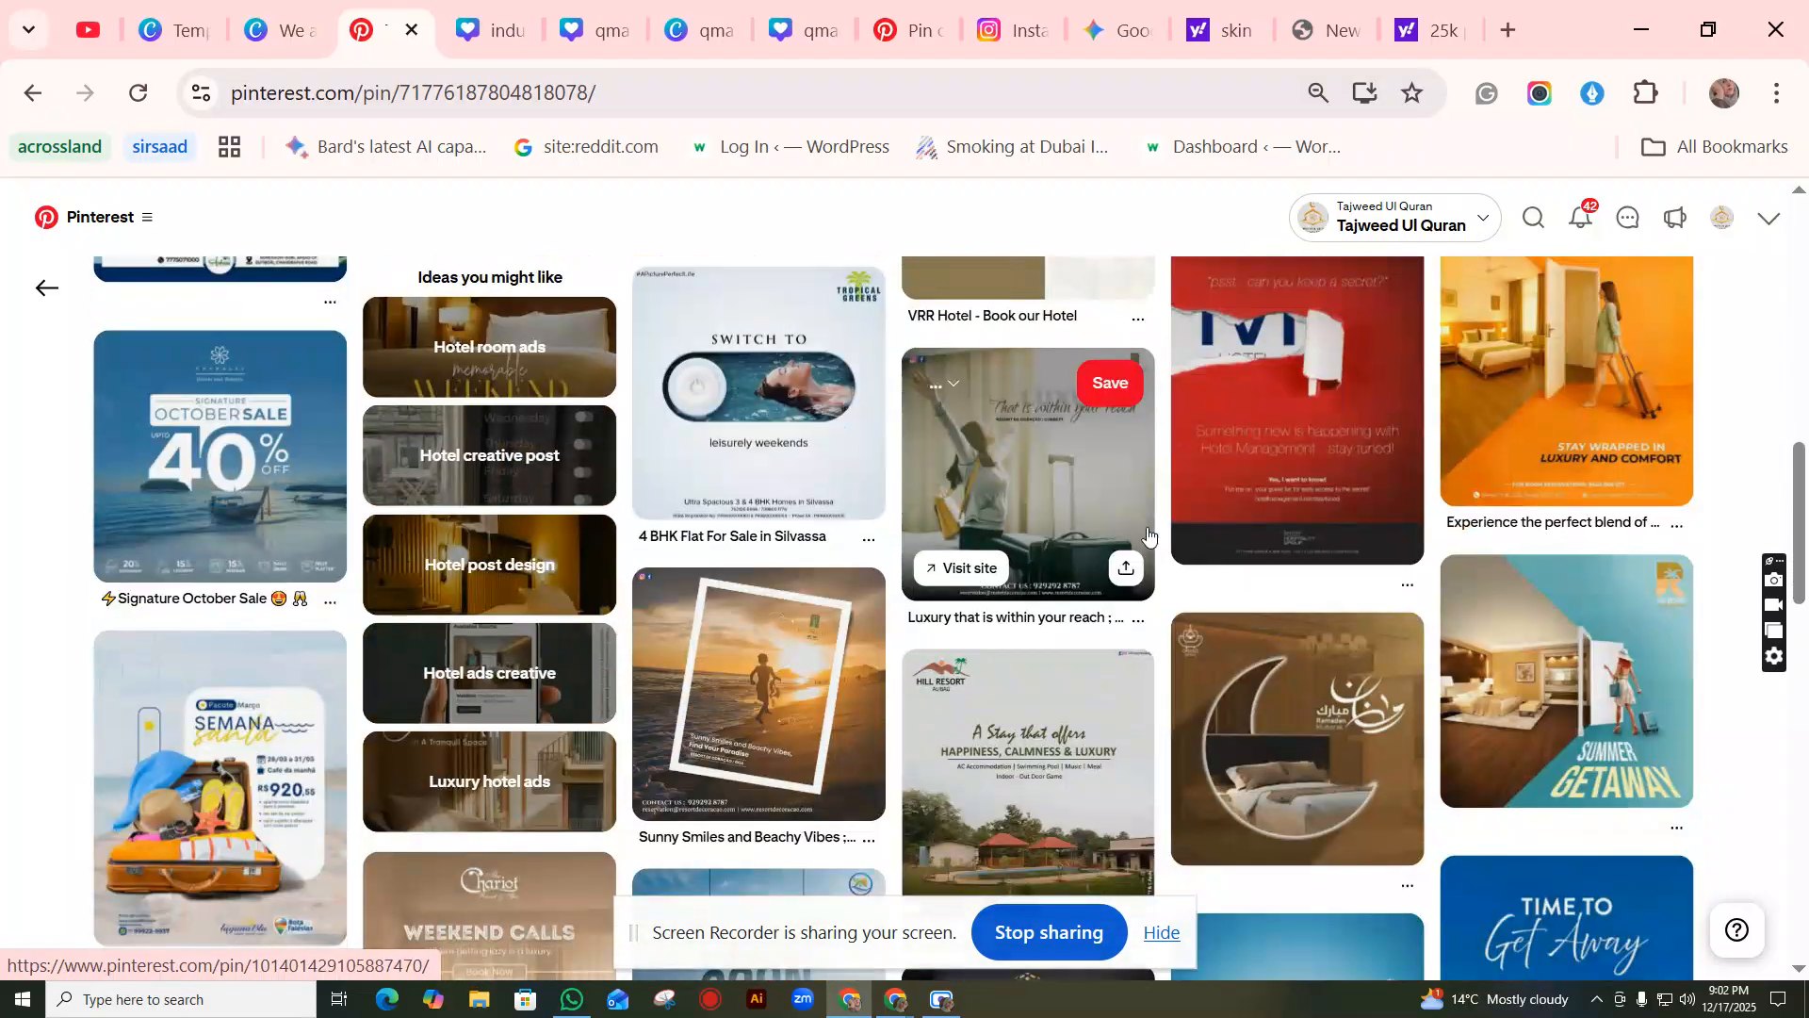
scroll(1084, 528, "down", 2)
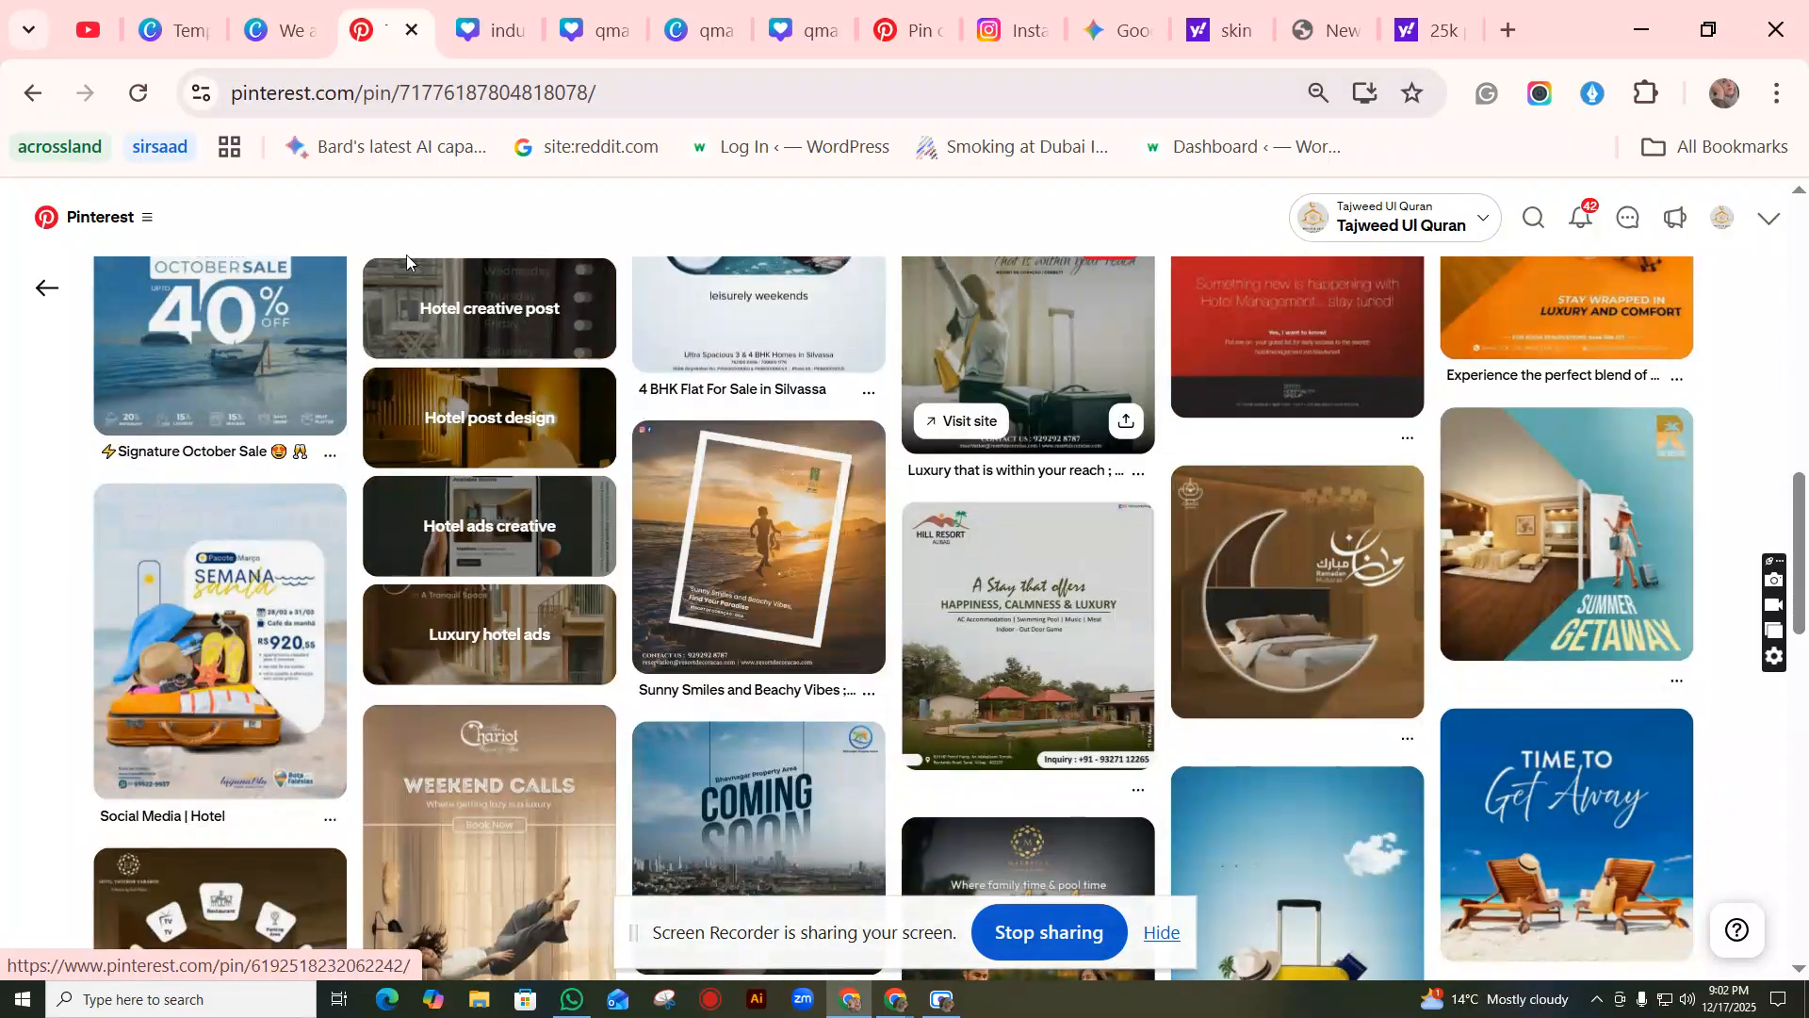
scroll(625, 496, "up", 3)
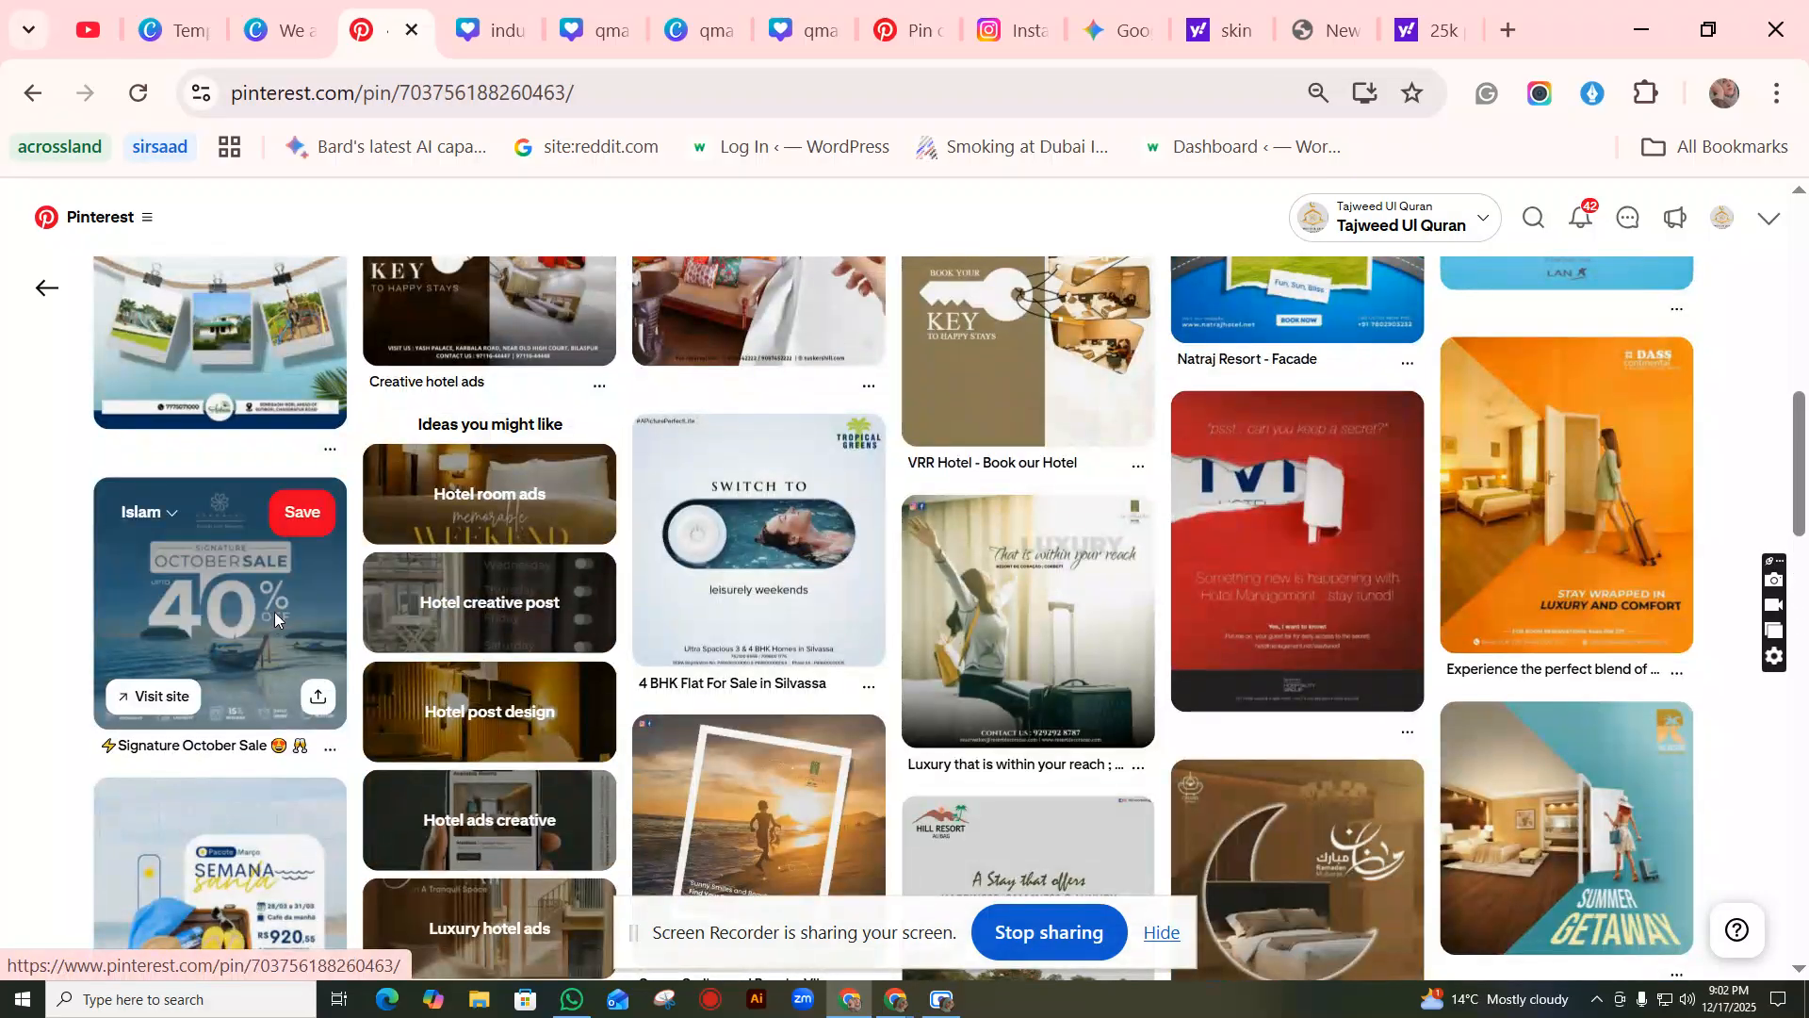
left_click(274, 613)
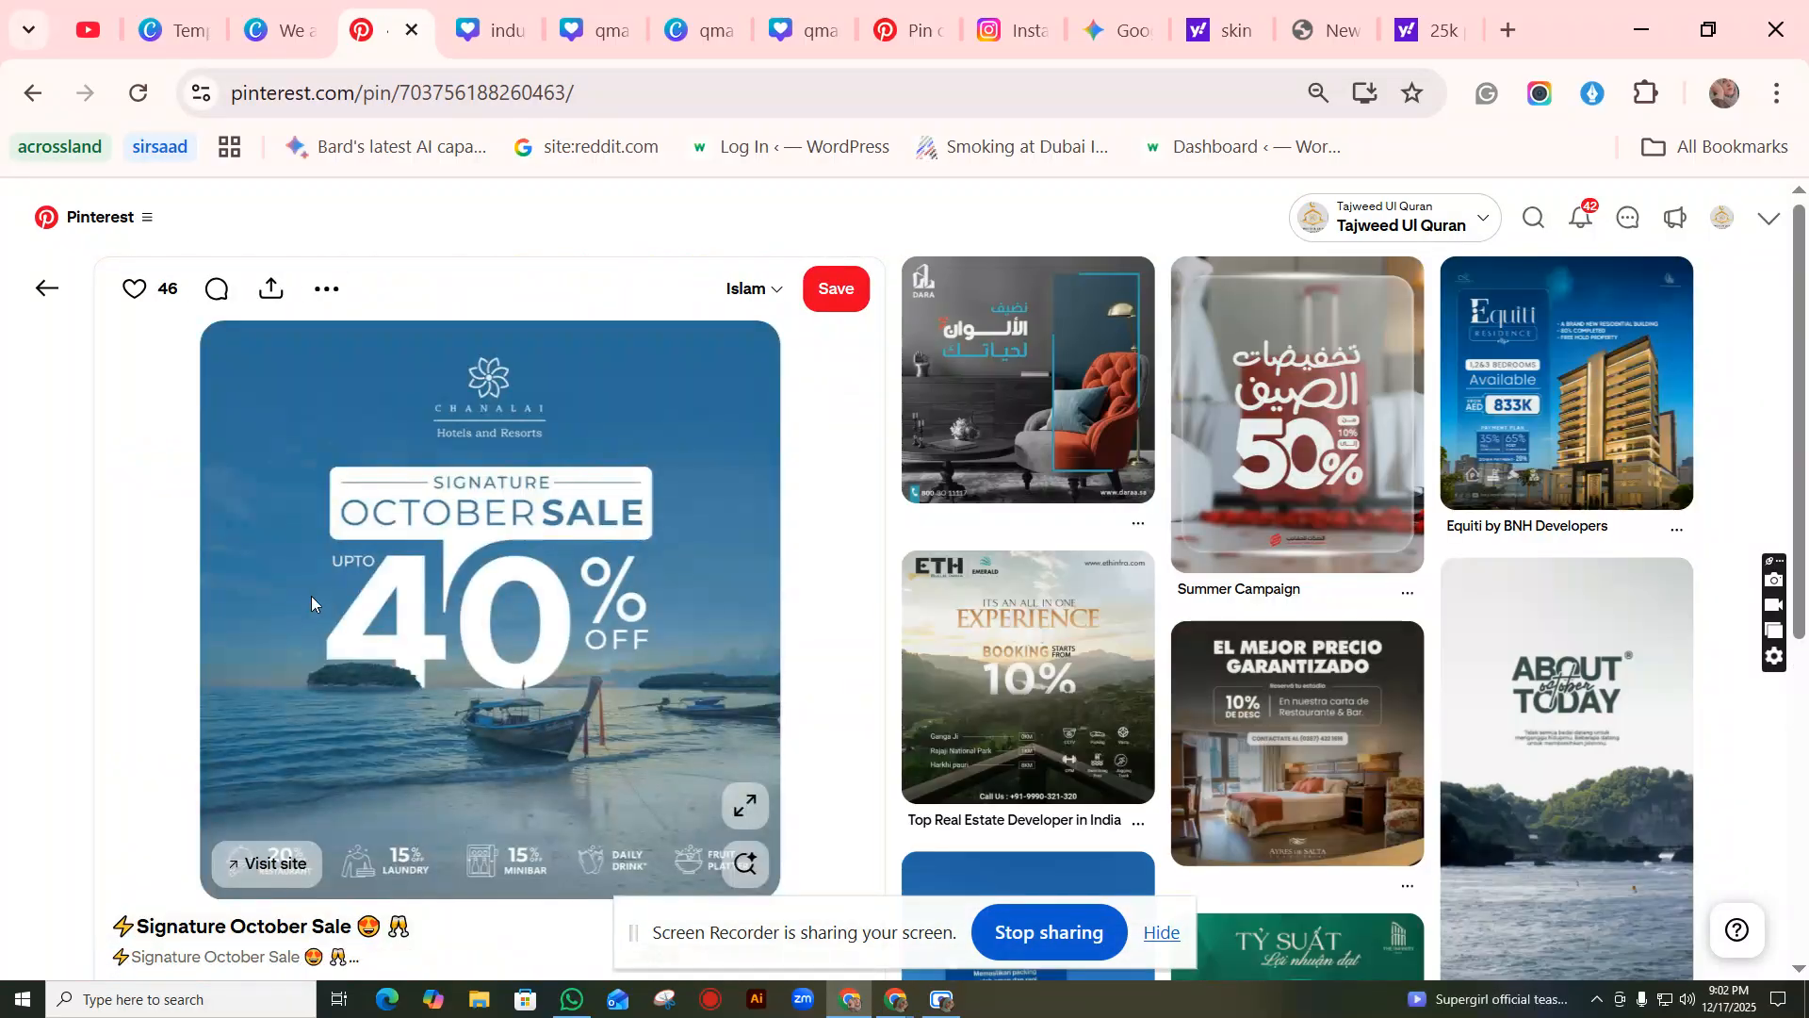
right_click(449, 587)
left_click(565, 291)
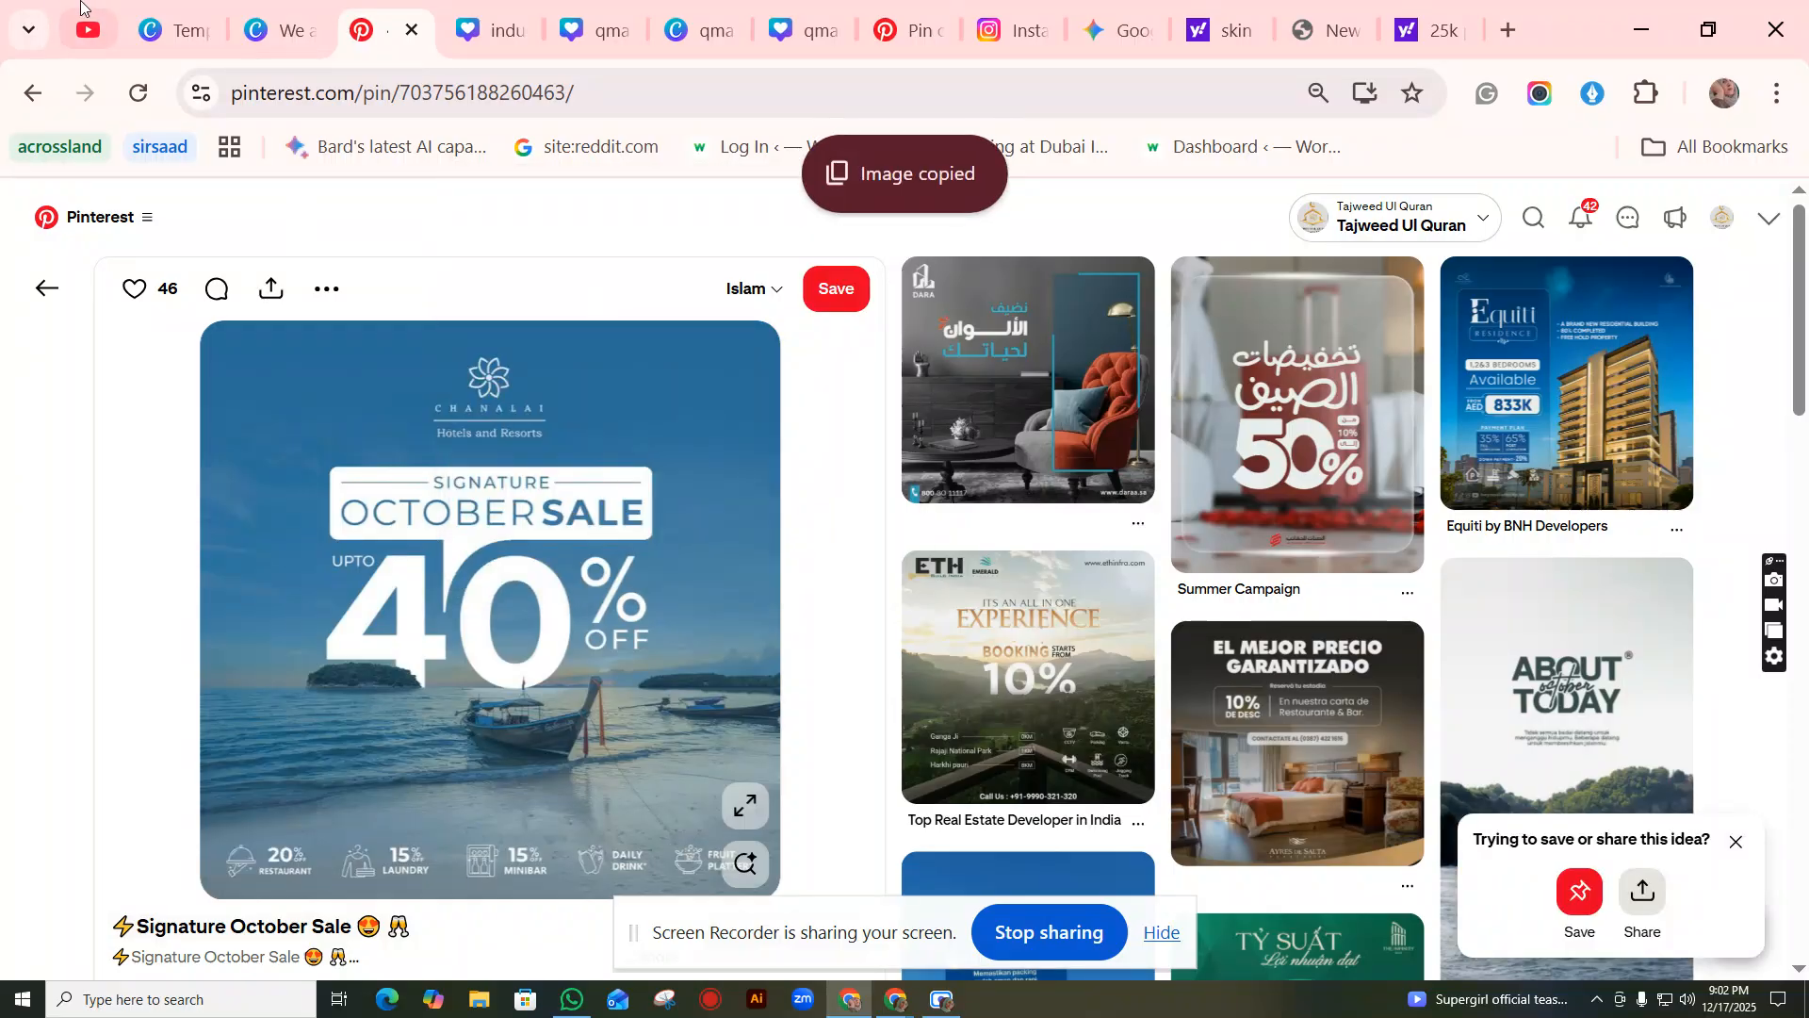
Step: Switch to Canva and create a new blank Instagram Post (4:5) design
left_click(168, 31)
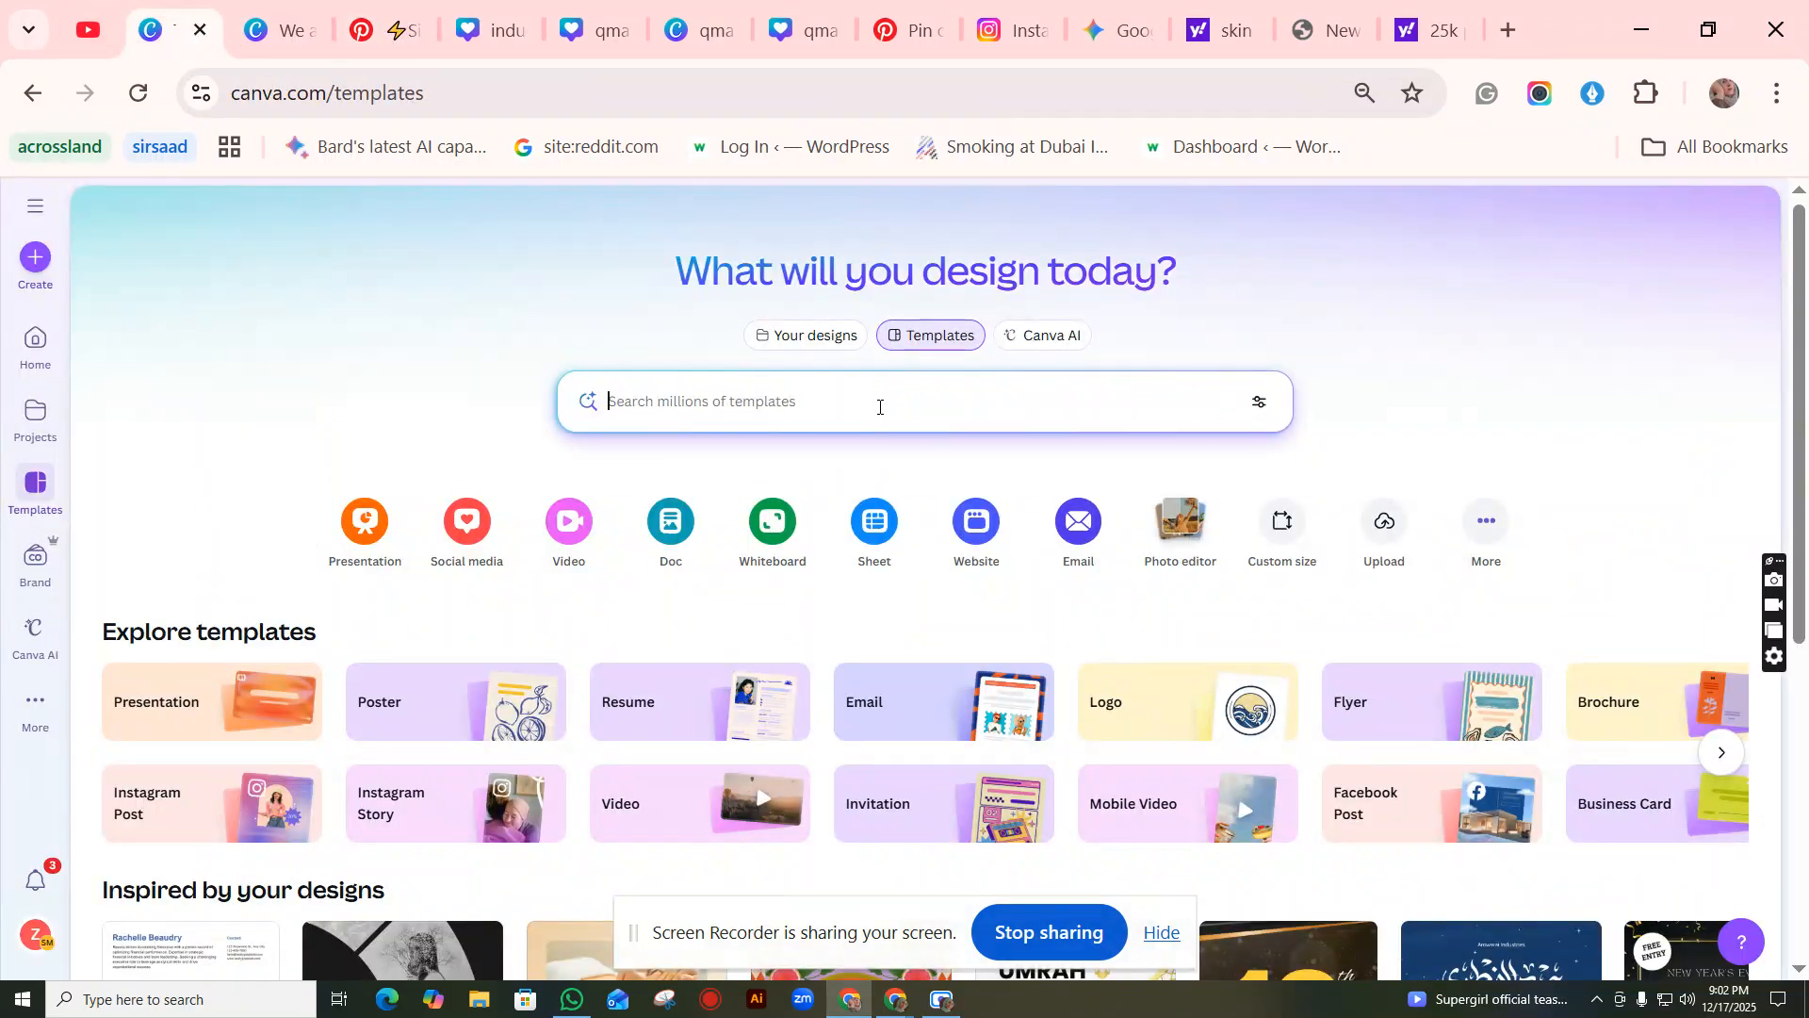
left_click(879, 407)
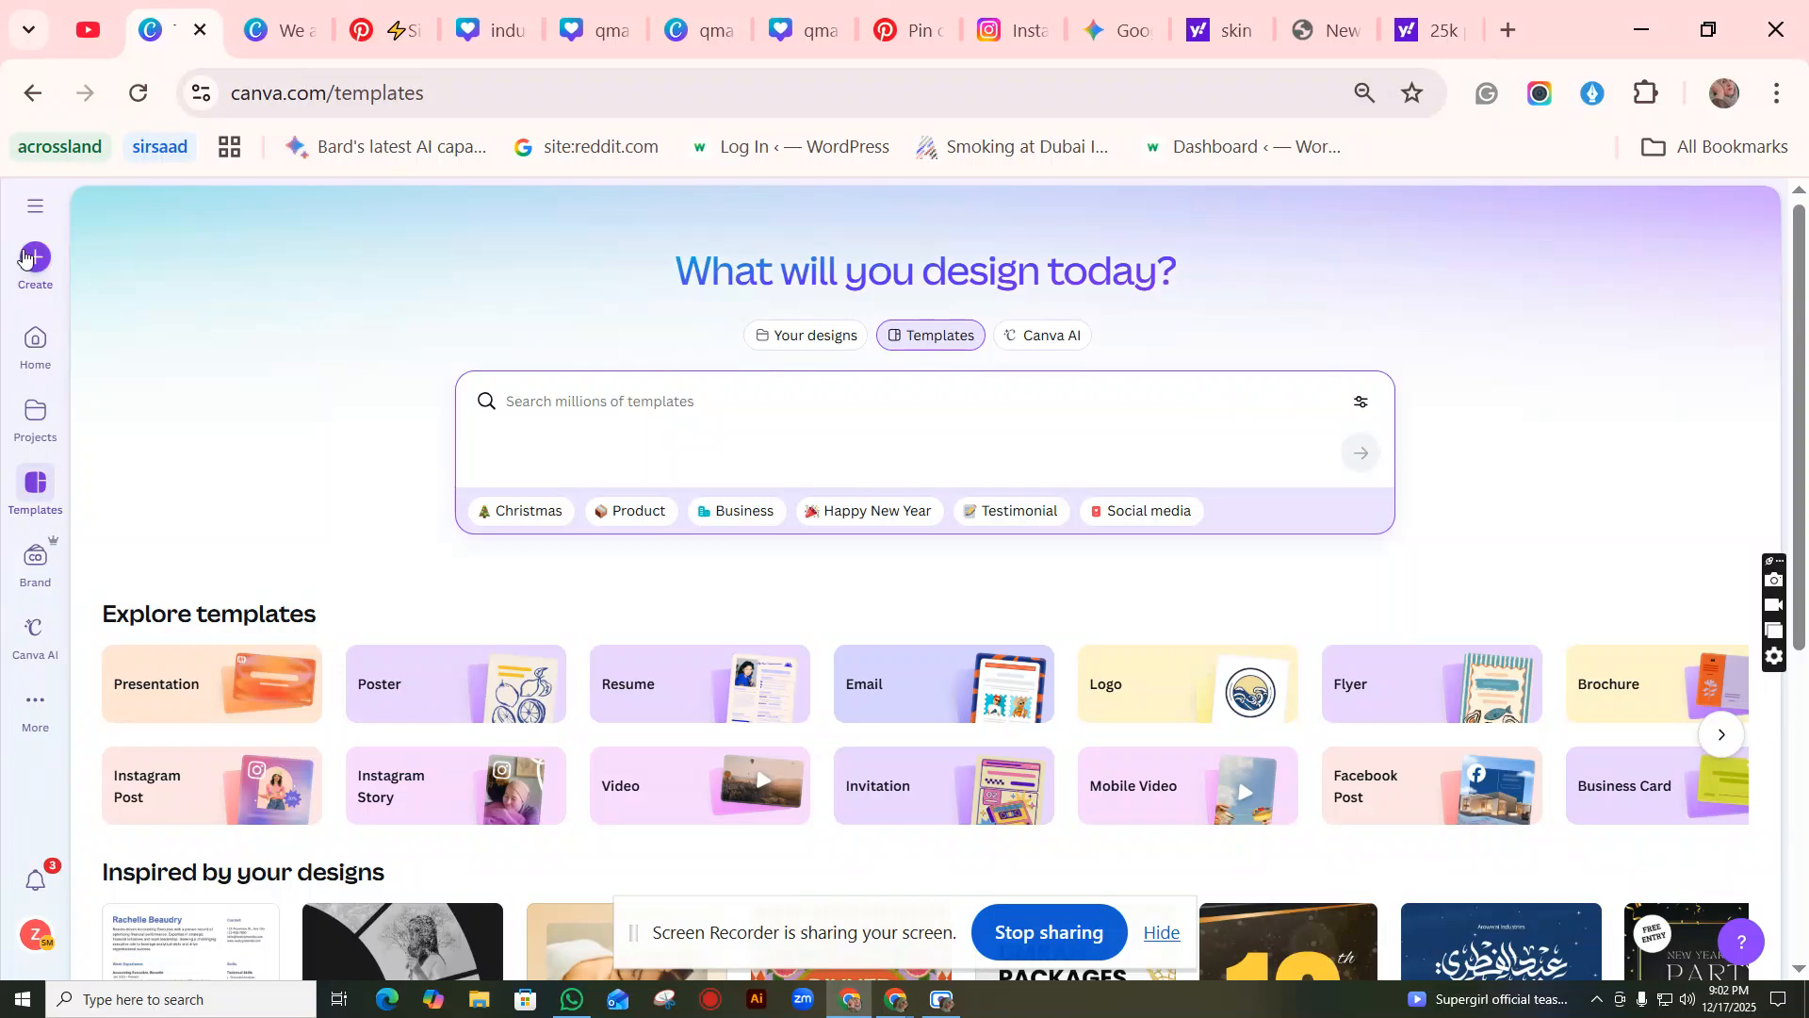
left_click(28, 257)
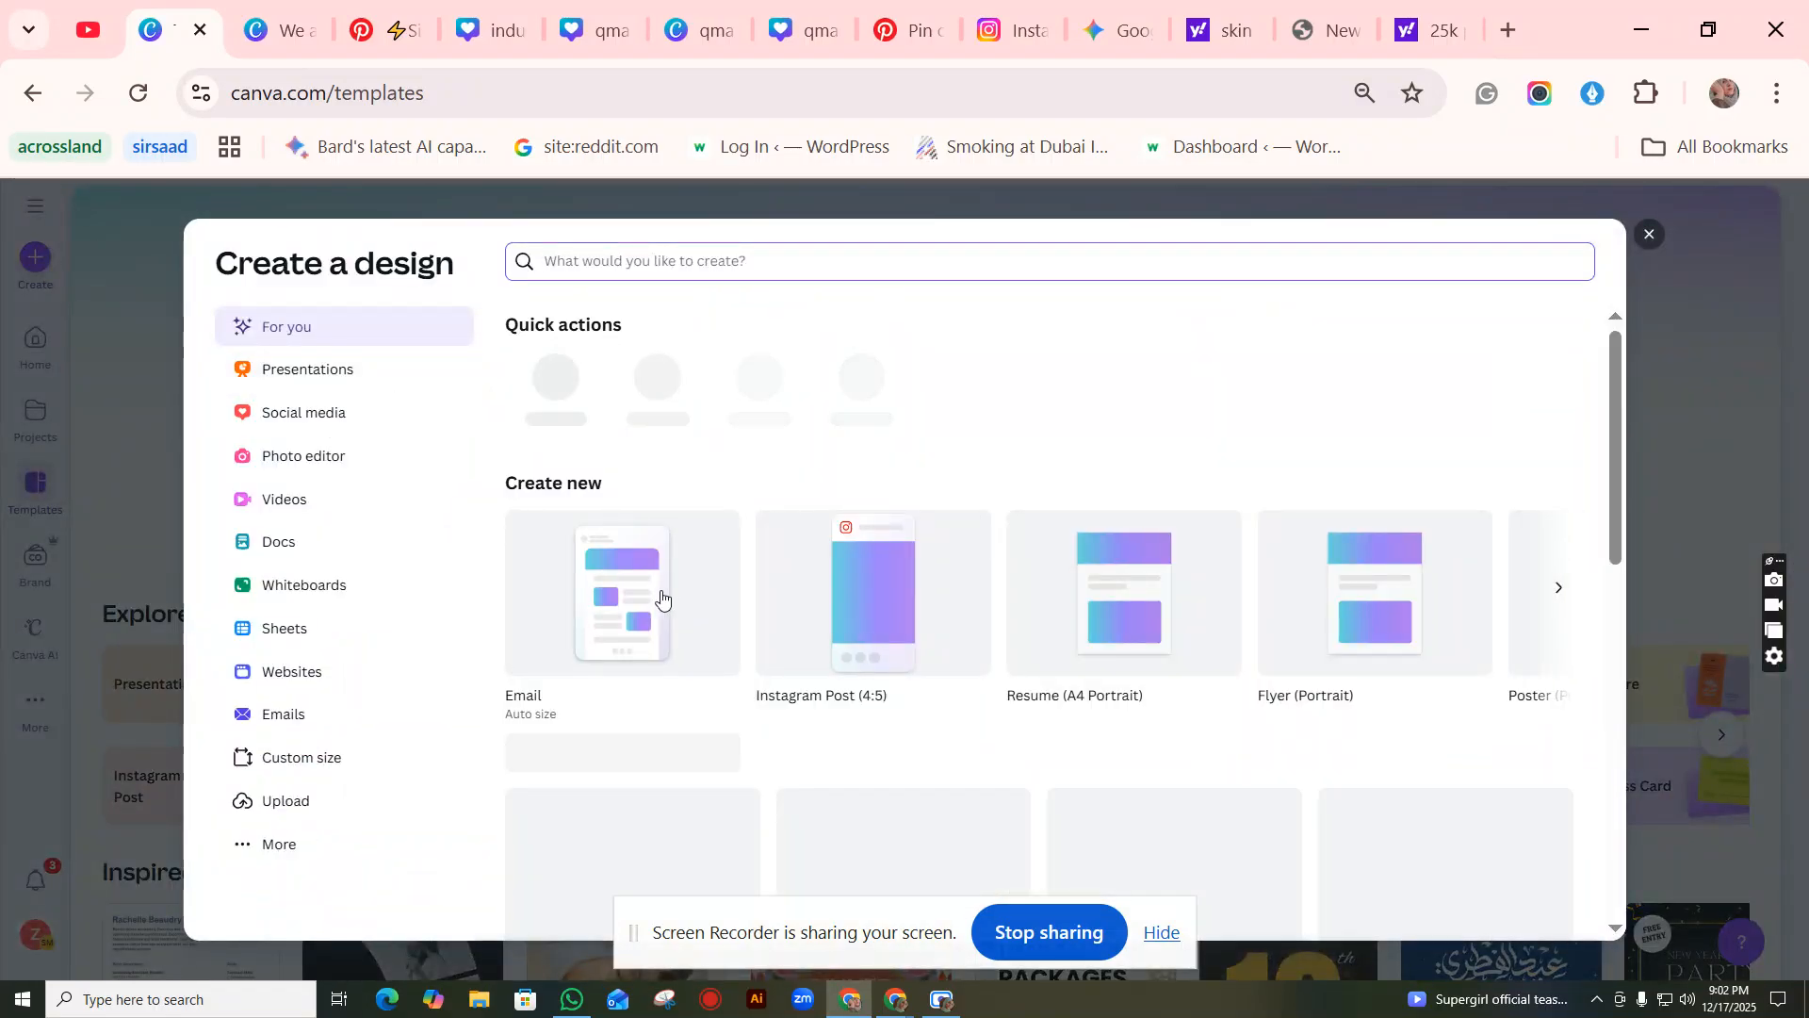
left_click(869, 651)
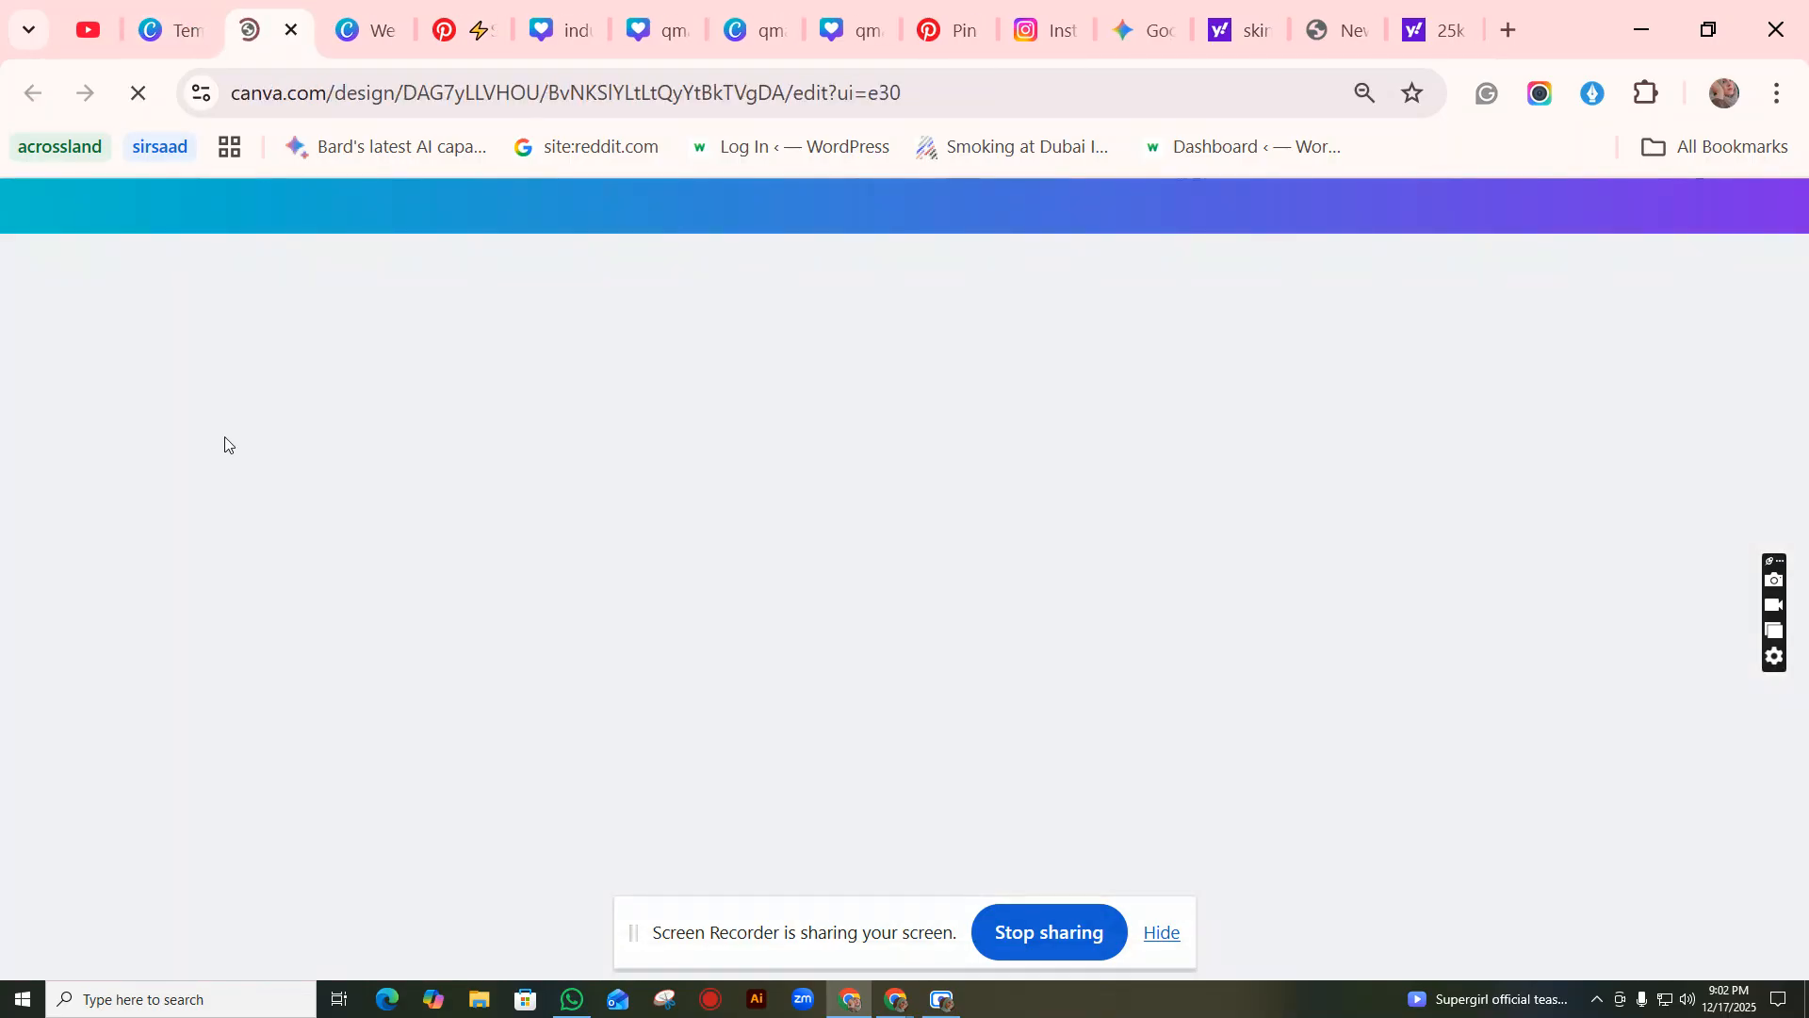
Step: Paste the copied October Sale image onto the blank page
right_click(833, 453)
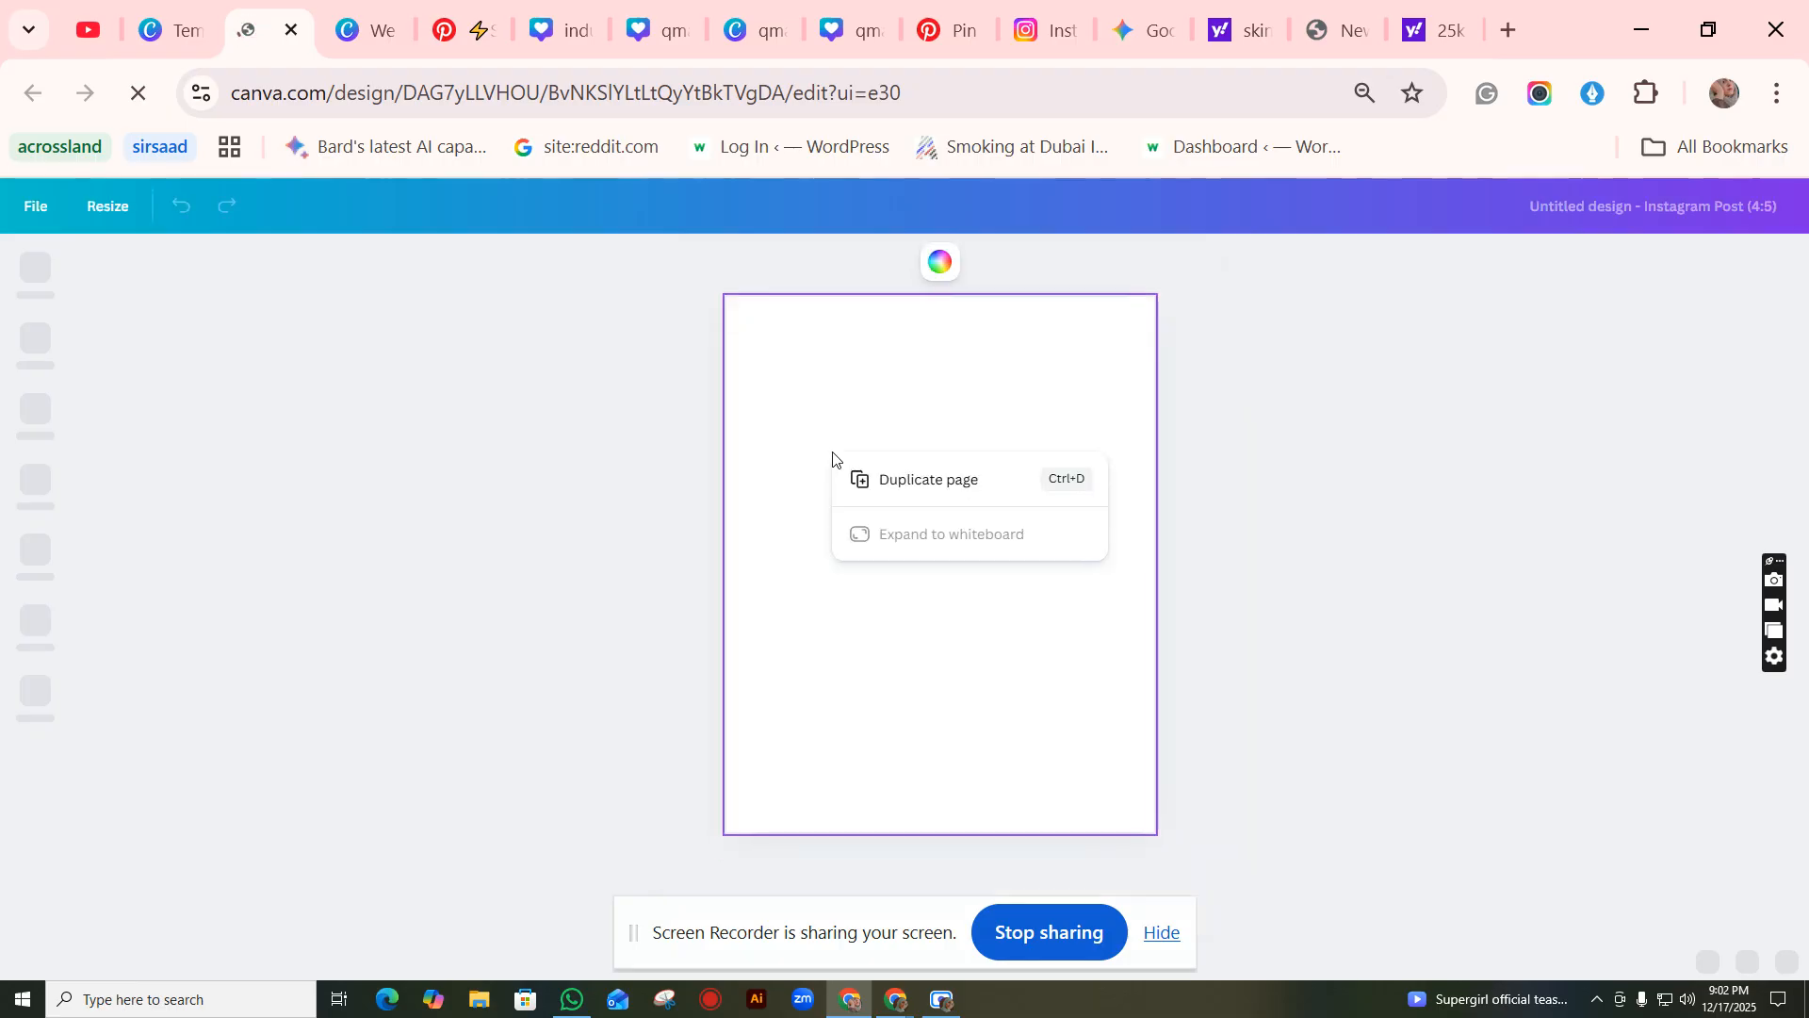
right_click(832, 430)
left_click(832, 429)
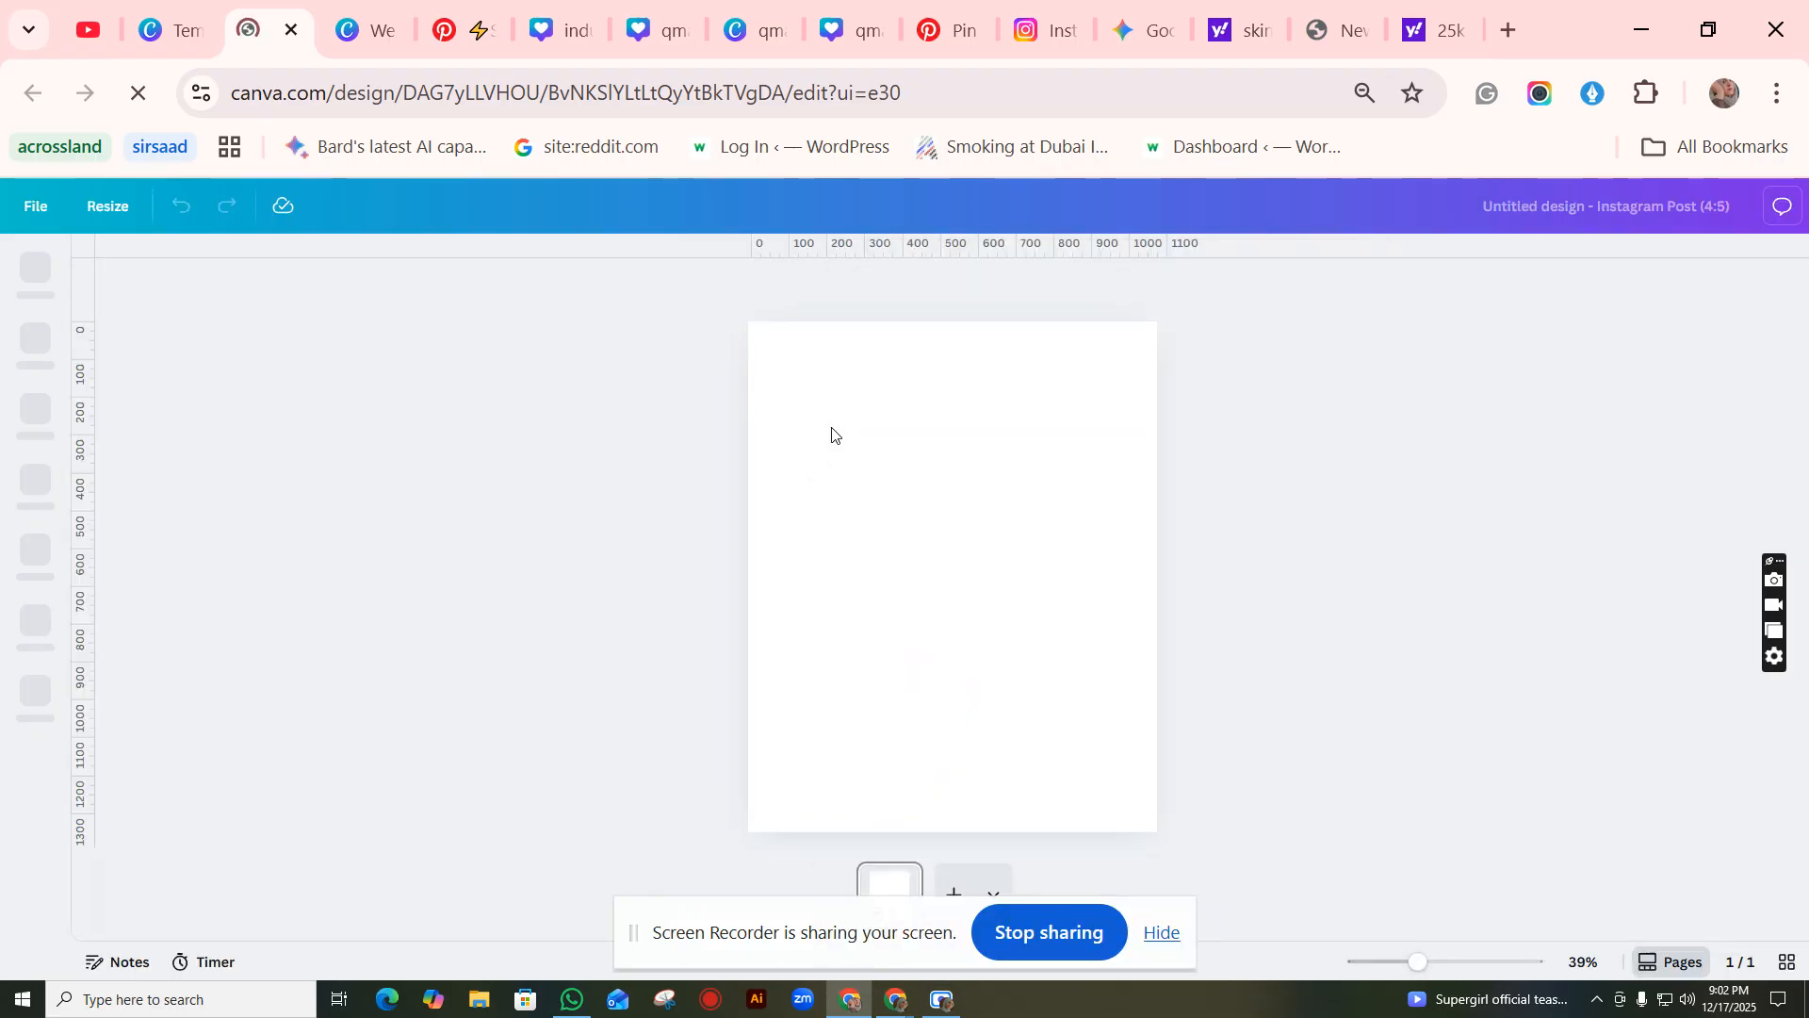
right_click(832, 433)
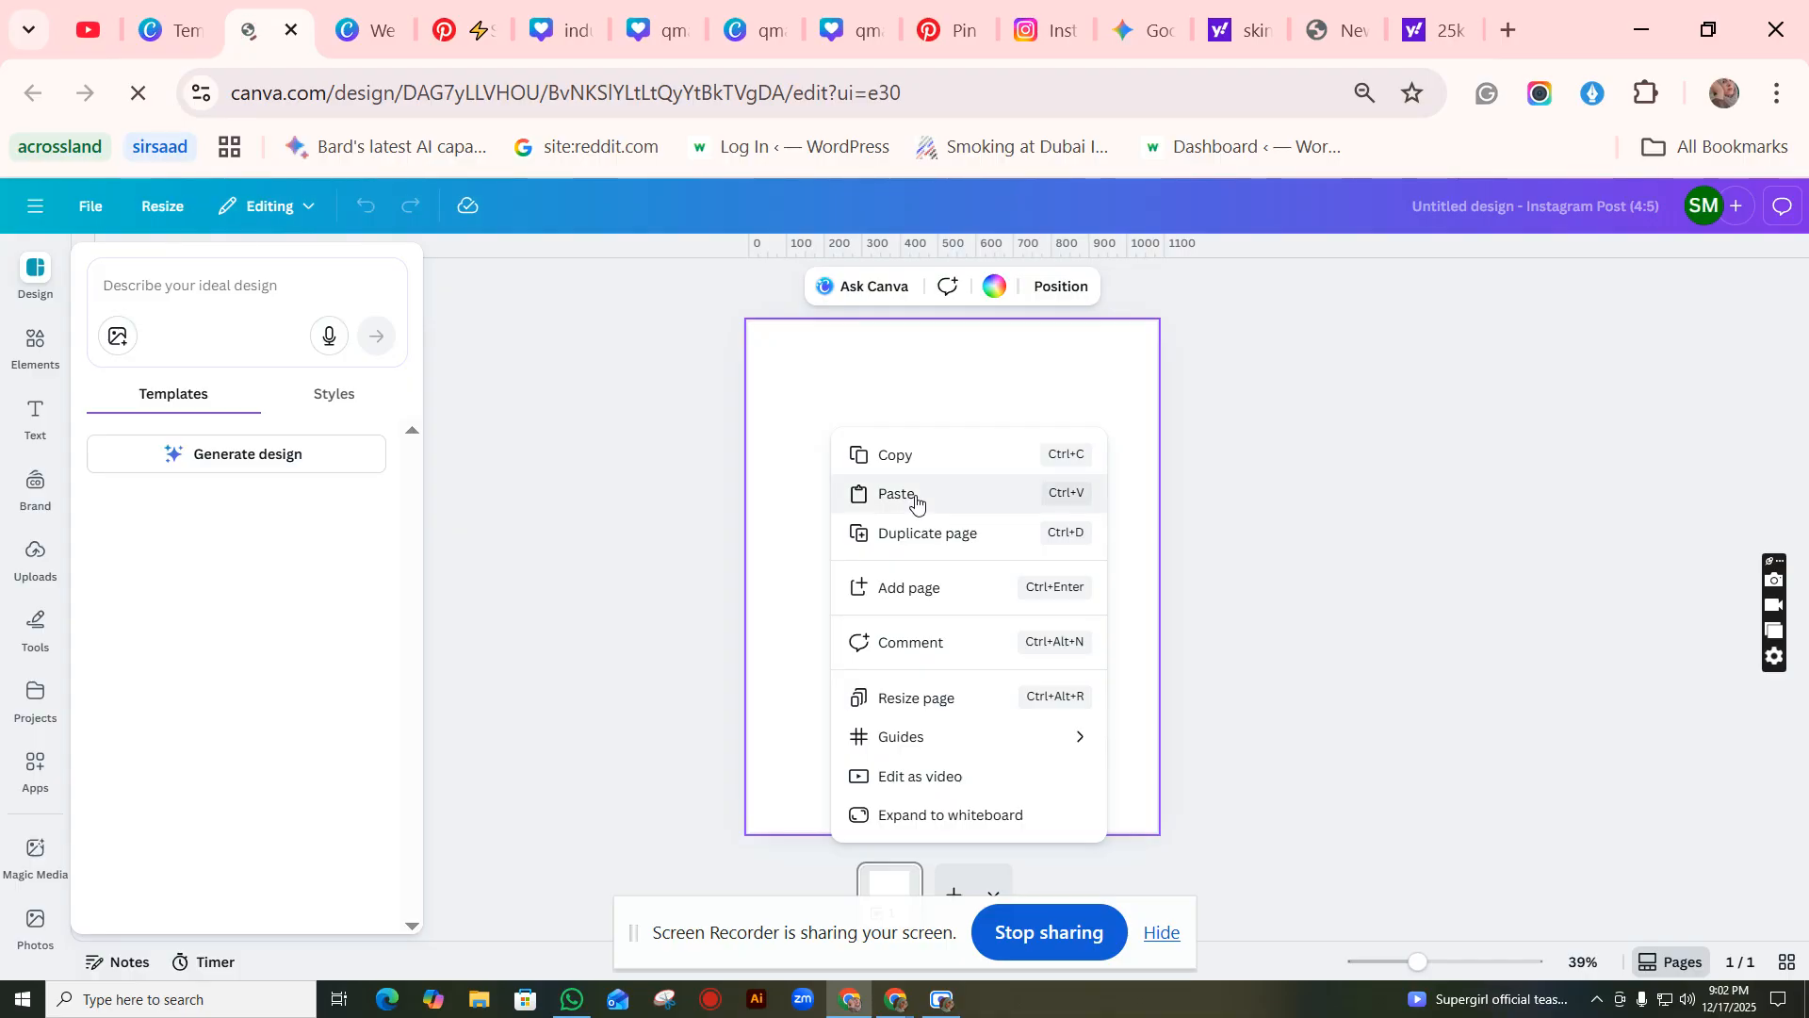
left_click(914, 497)
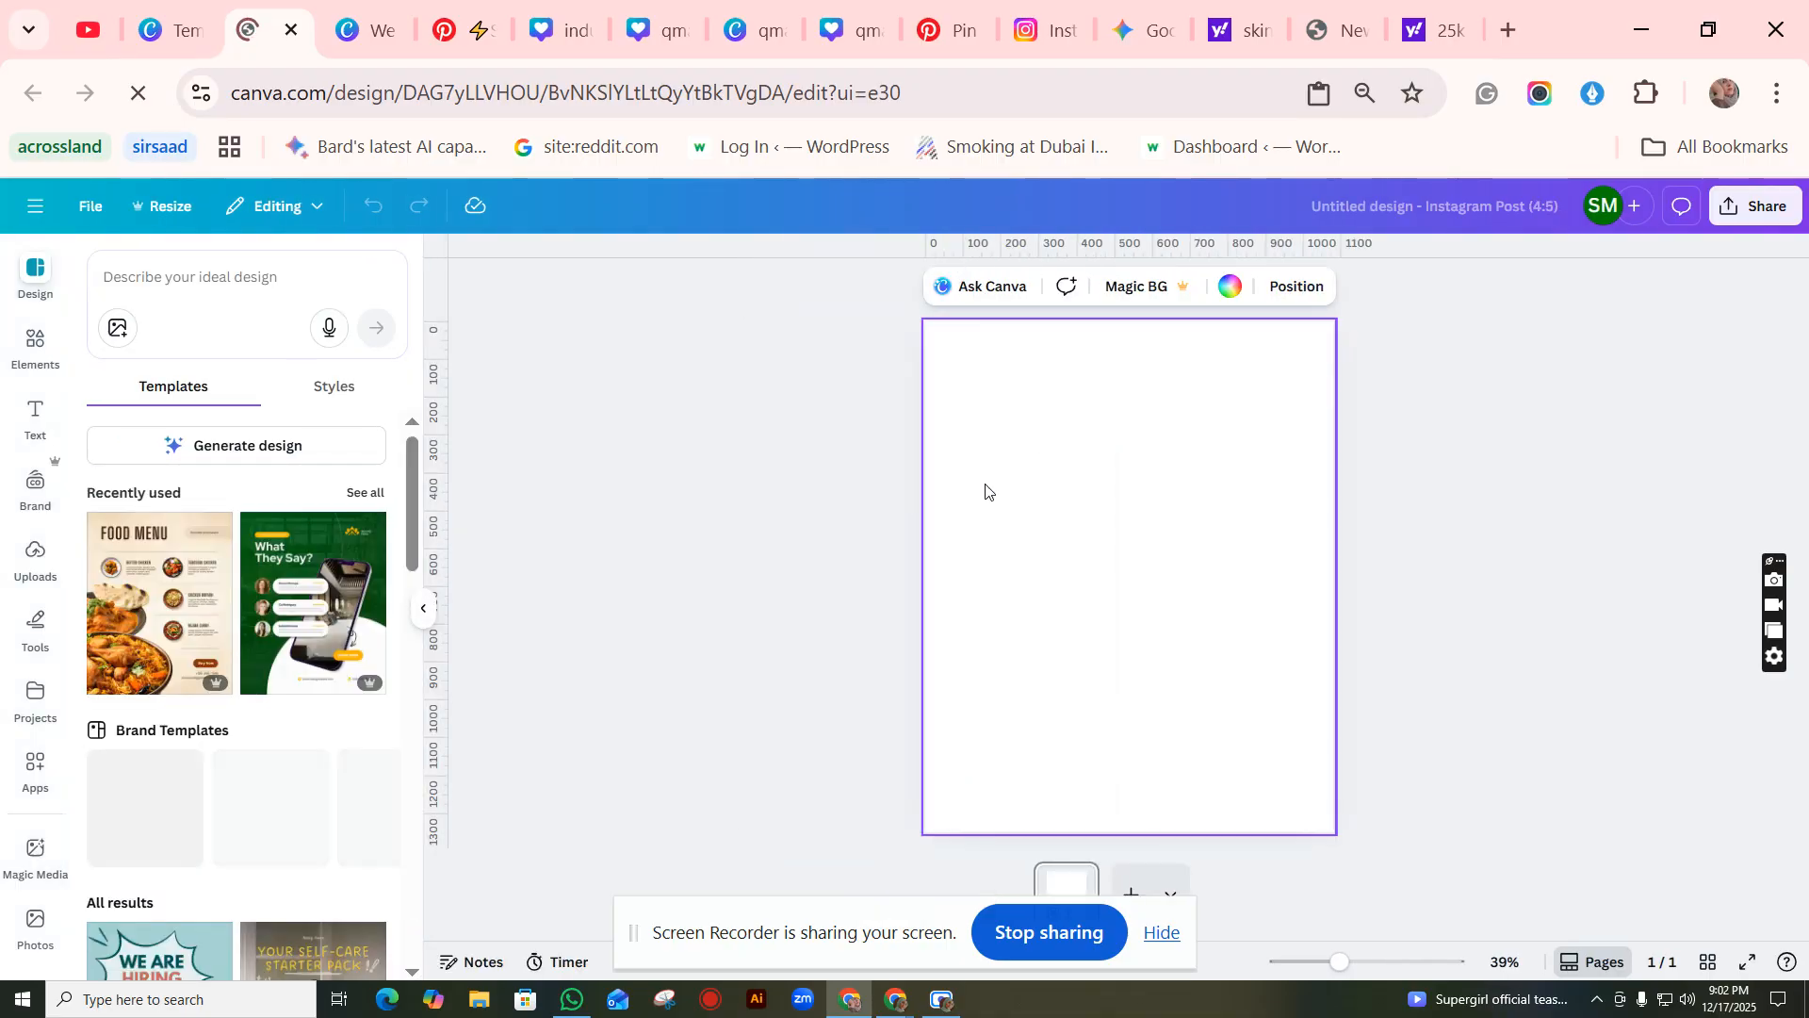
key("ctrl+v")
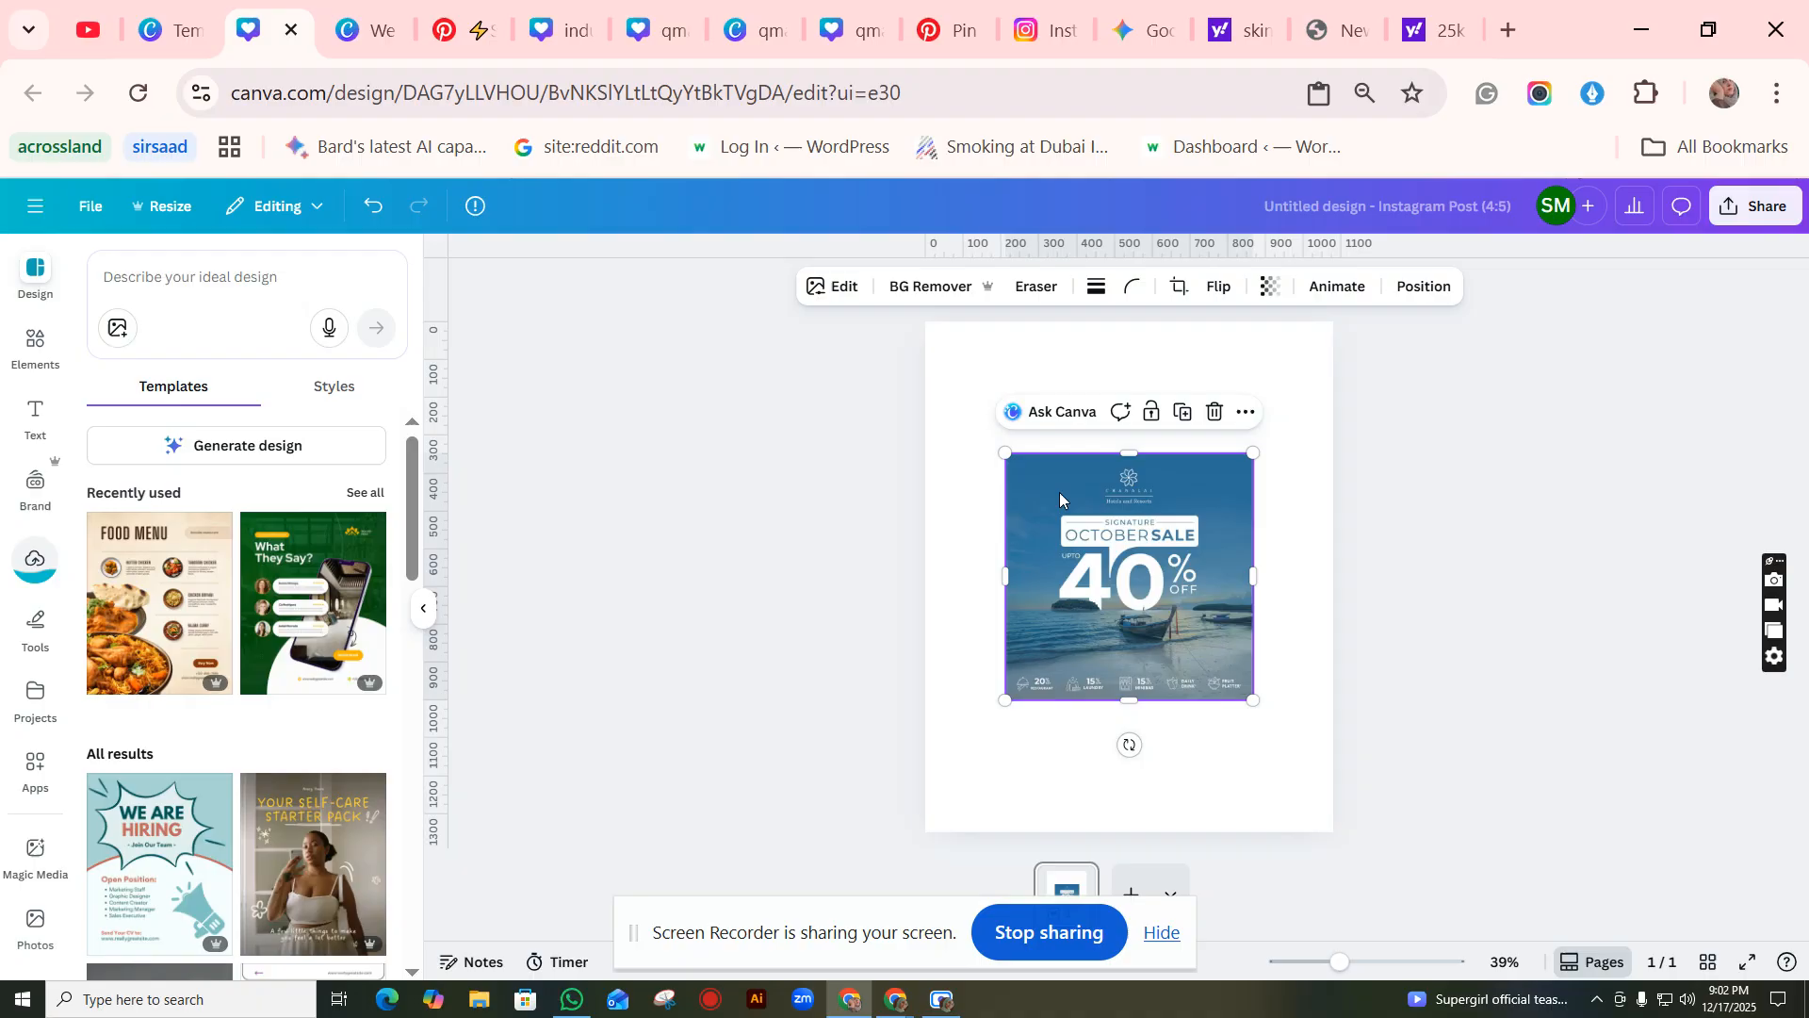
Step: Set the pasted October Sale image as the page background and detach it from the background again
right_click(1059, 492)
left_click(1199, 867)
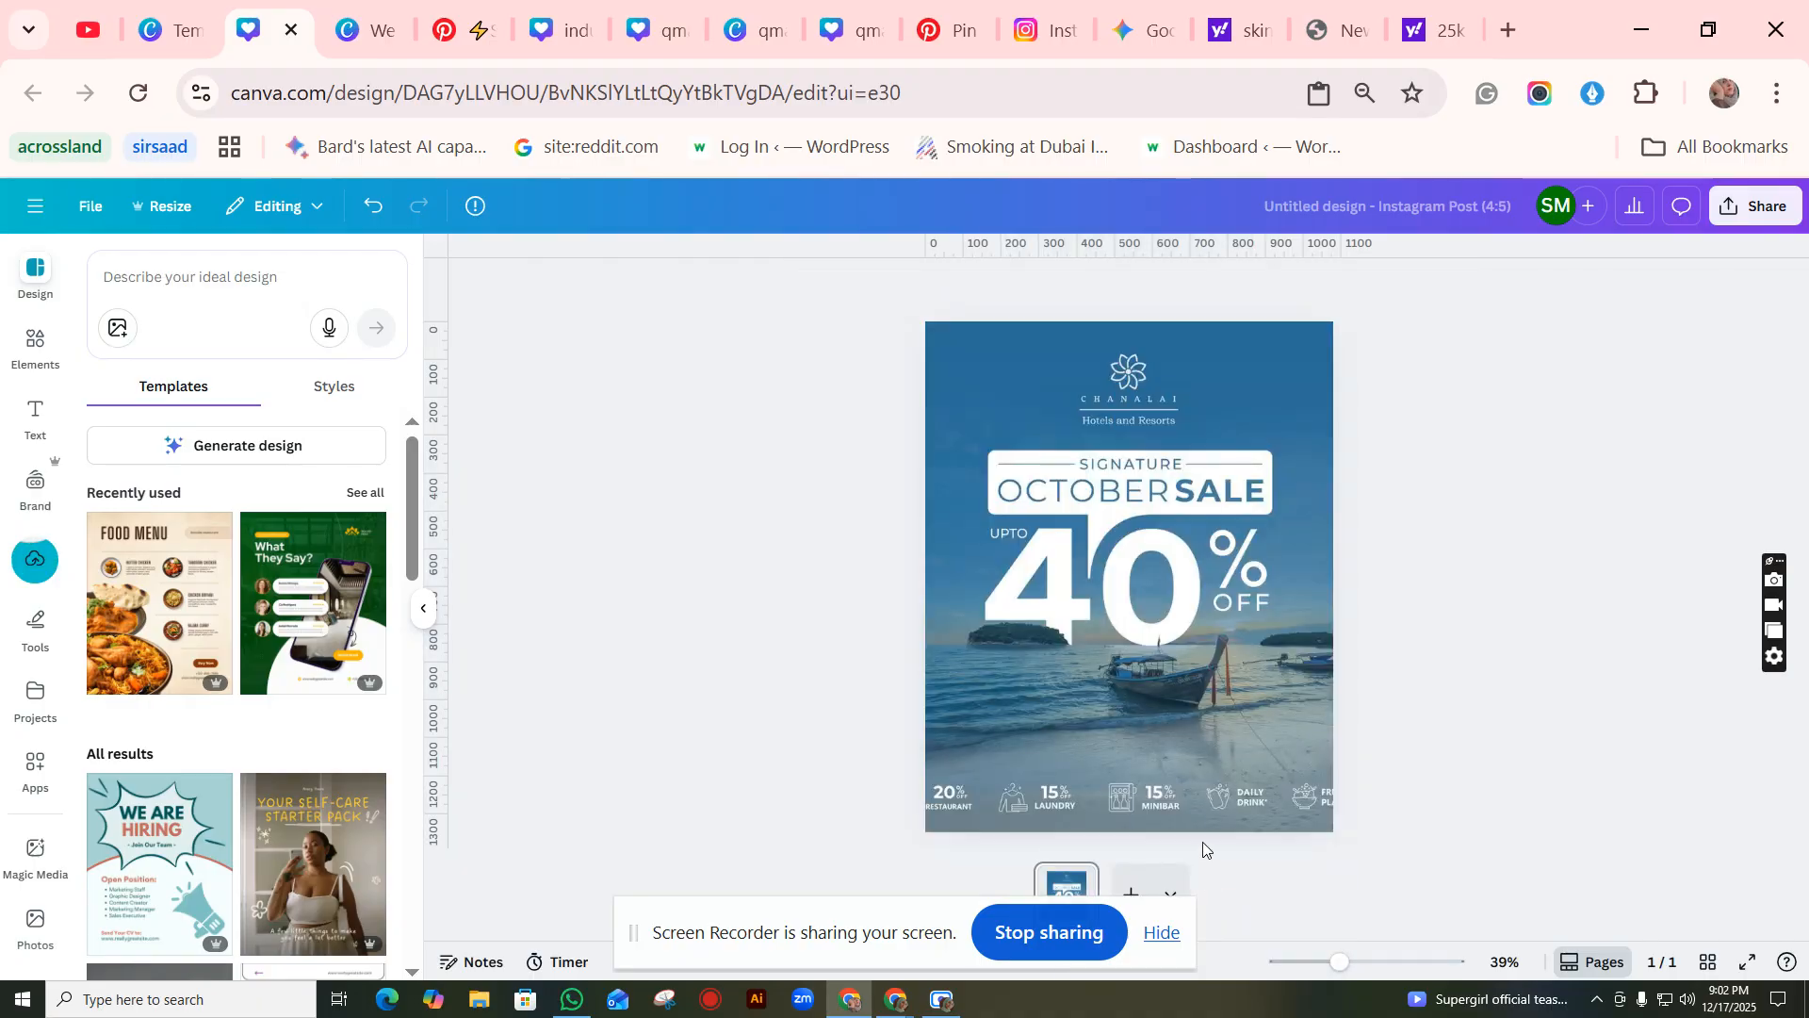
right_click(1176, 705)
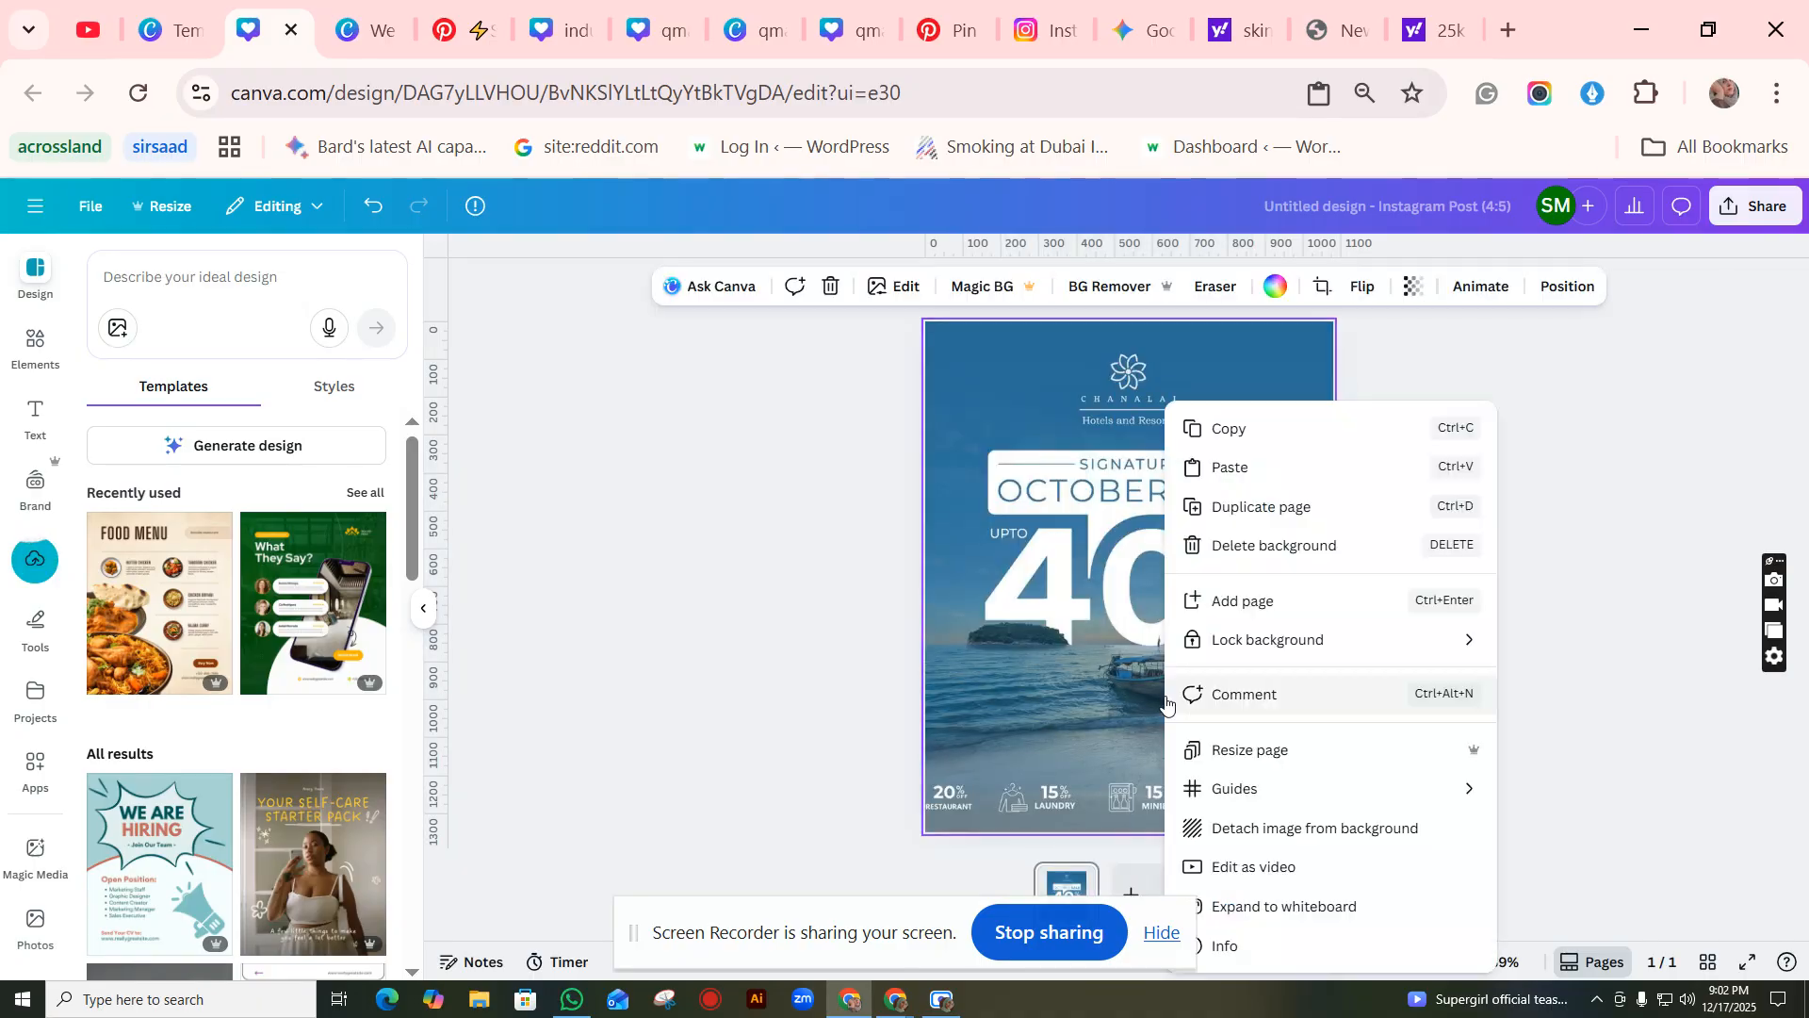
left_click(1282, 830)
left_click(943, 30)
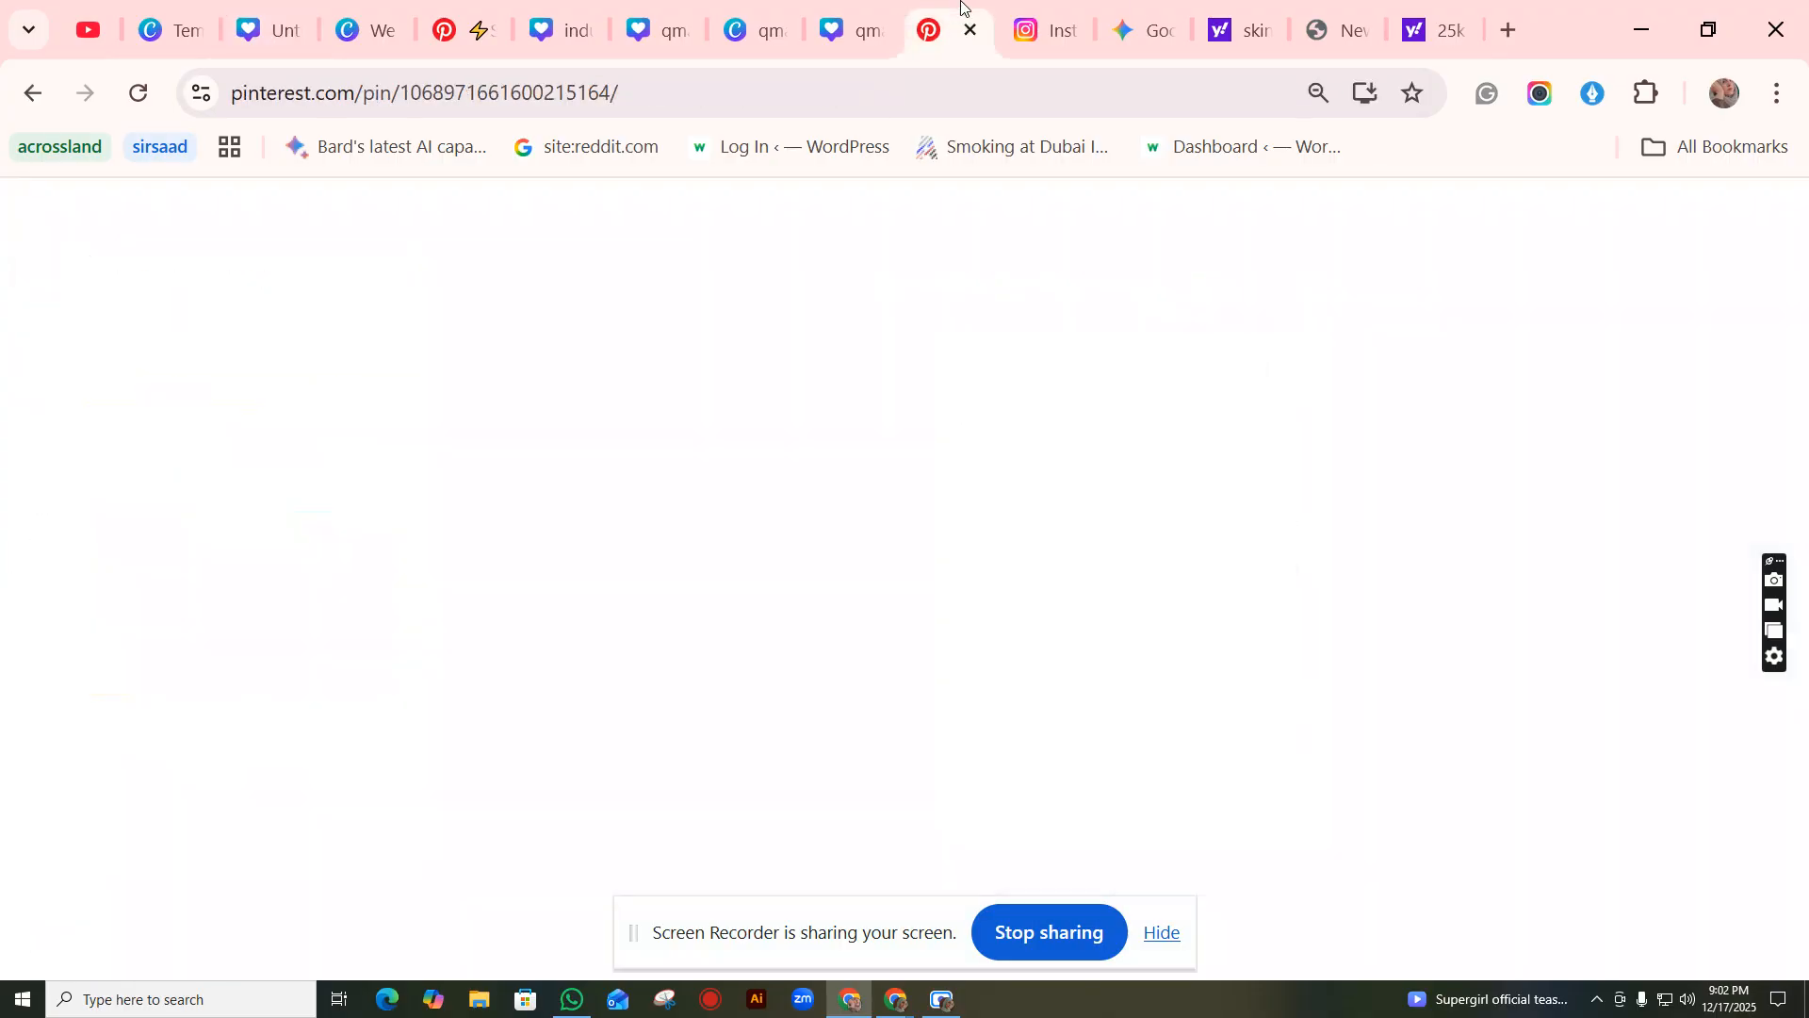
right_click(571, 484)
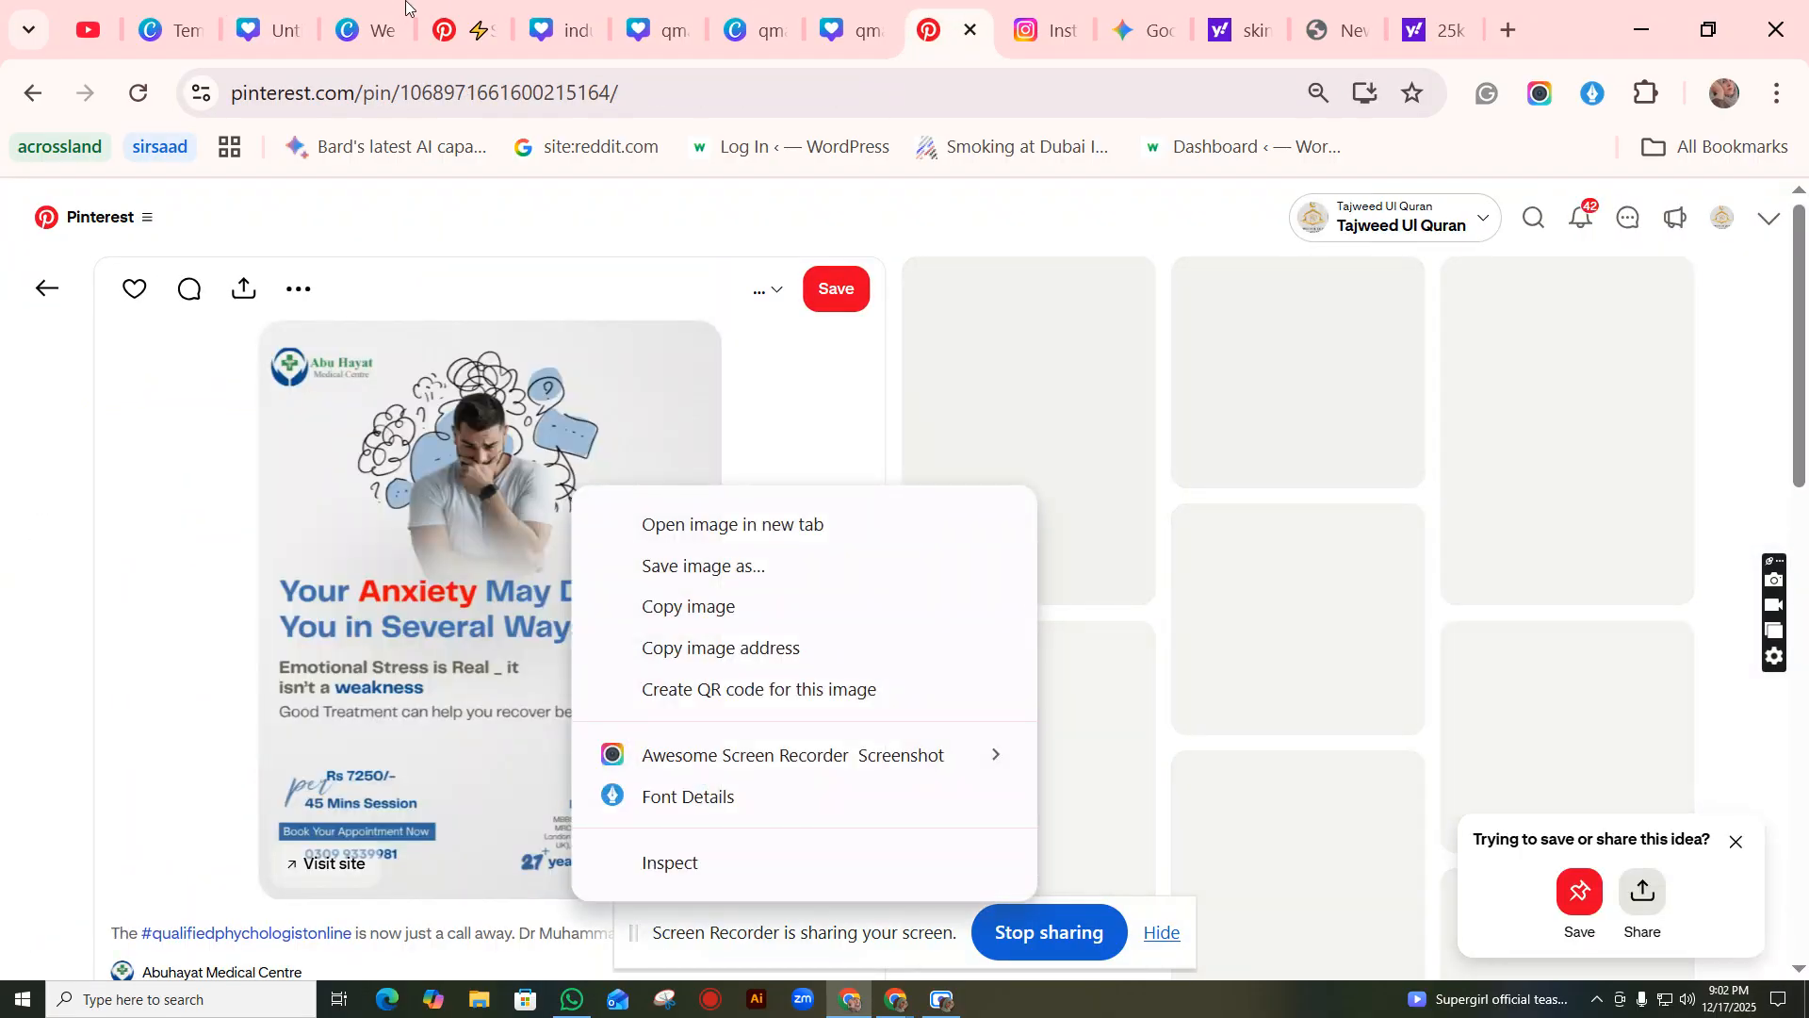
left_click(452, 3)
Step: Copy the October Sale image again from its Pinterest pin and paste it into the untitled Canva design
left_click(456, 28)
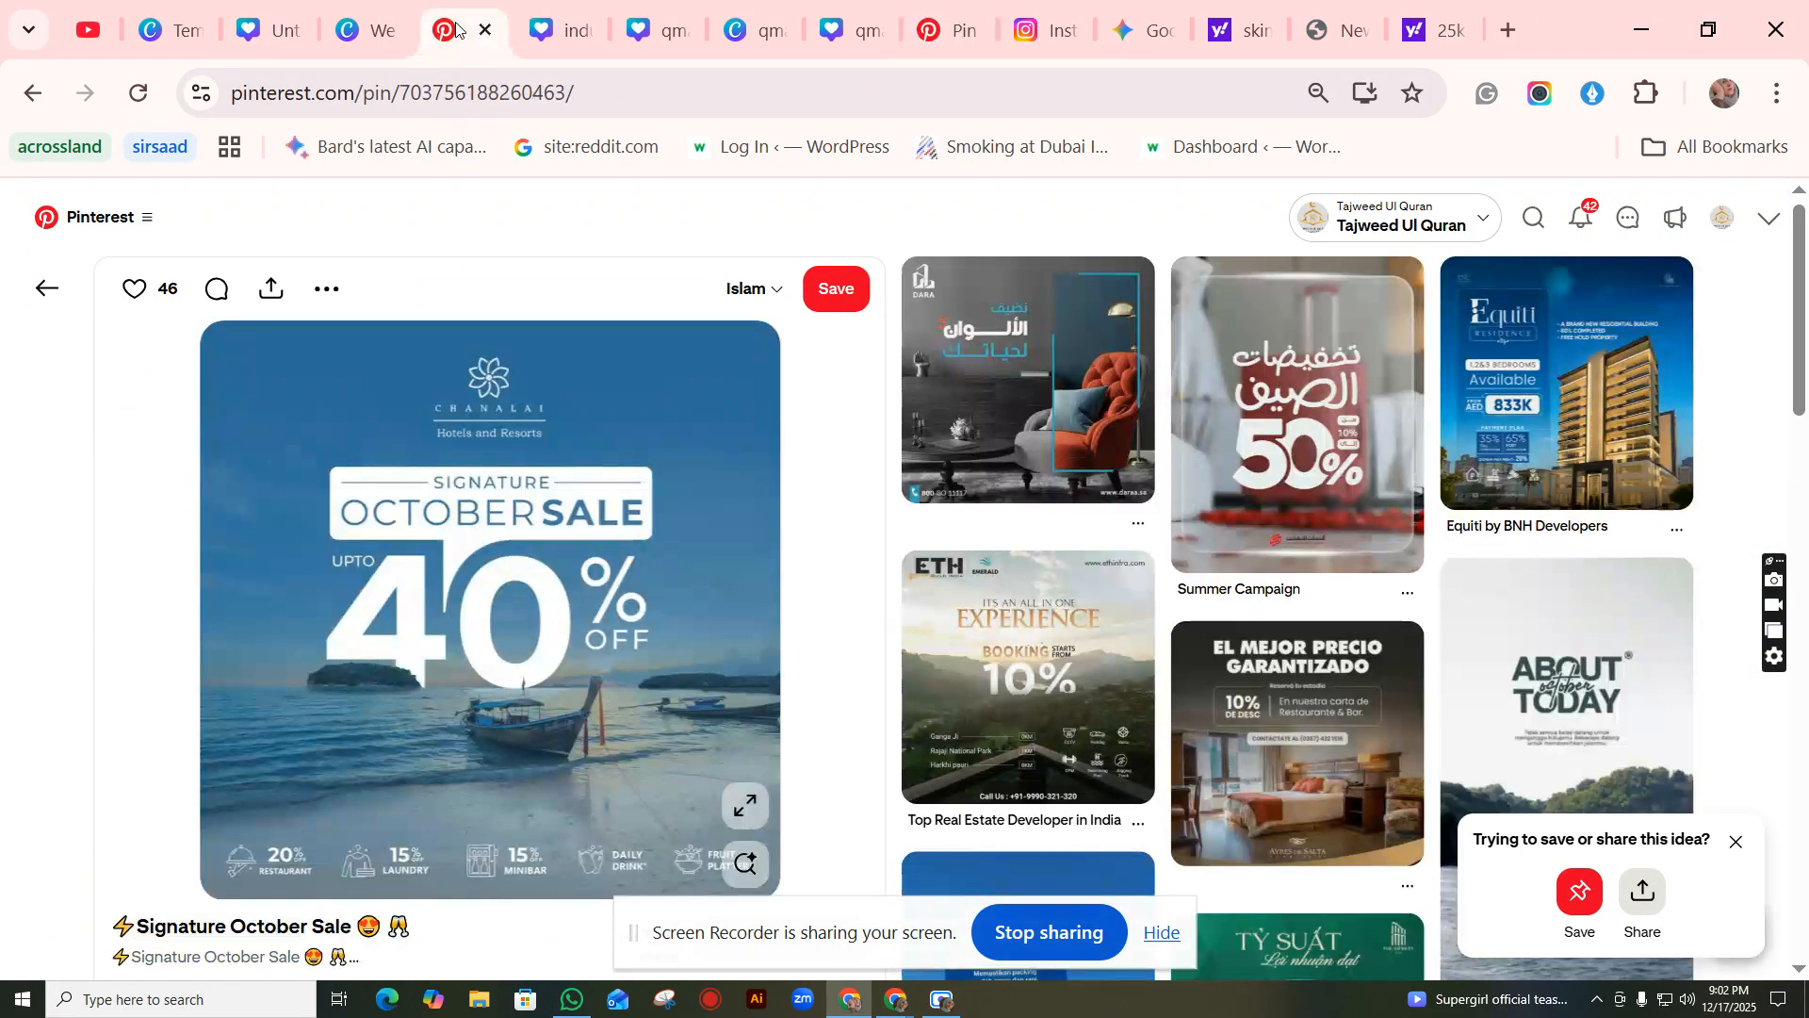
right_click(520, 475)
left_click(631, 594)
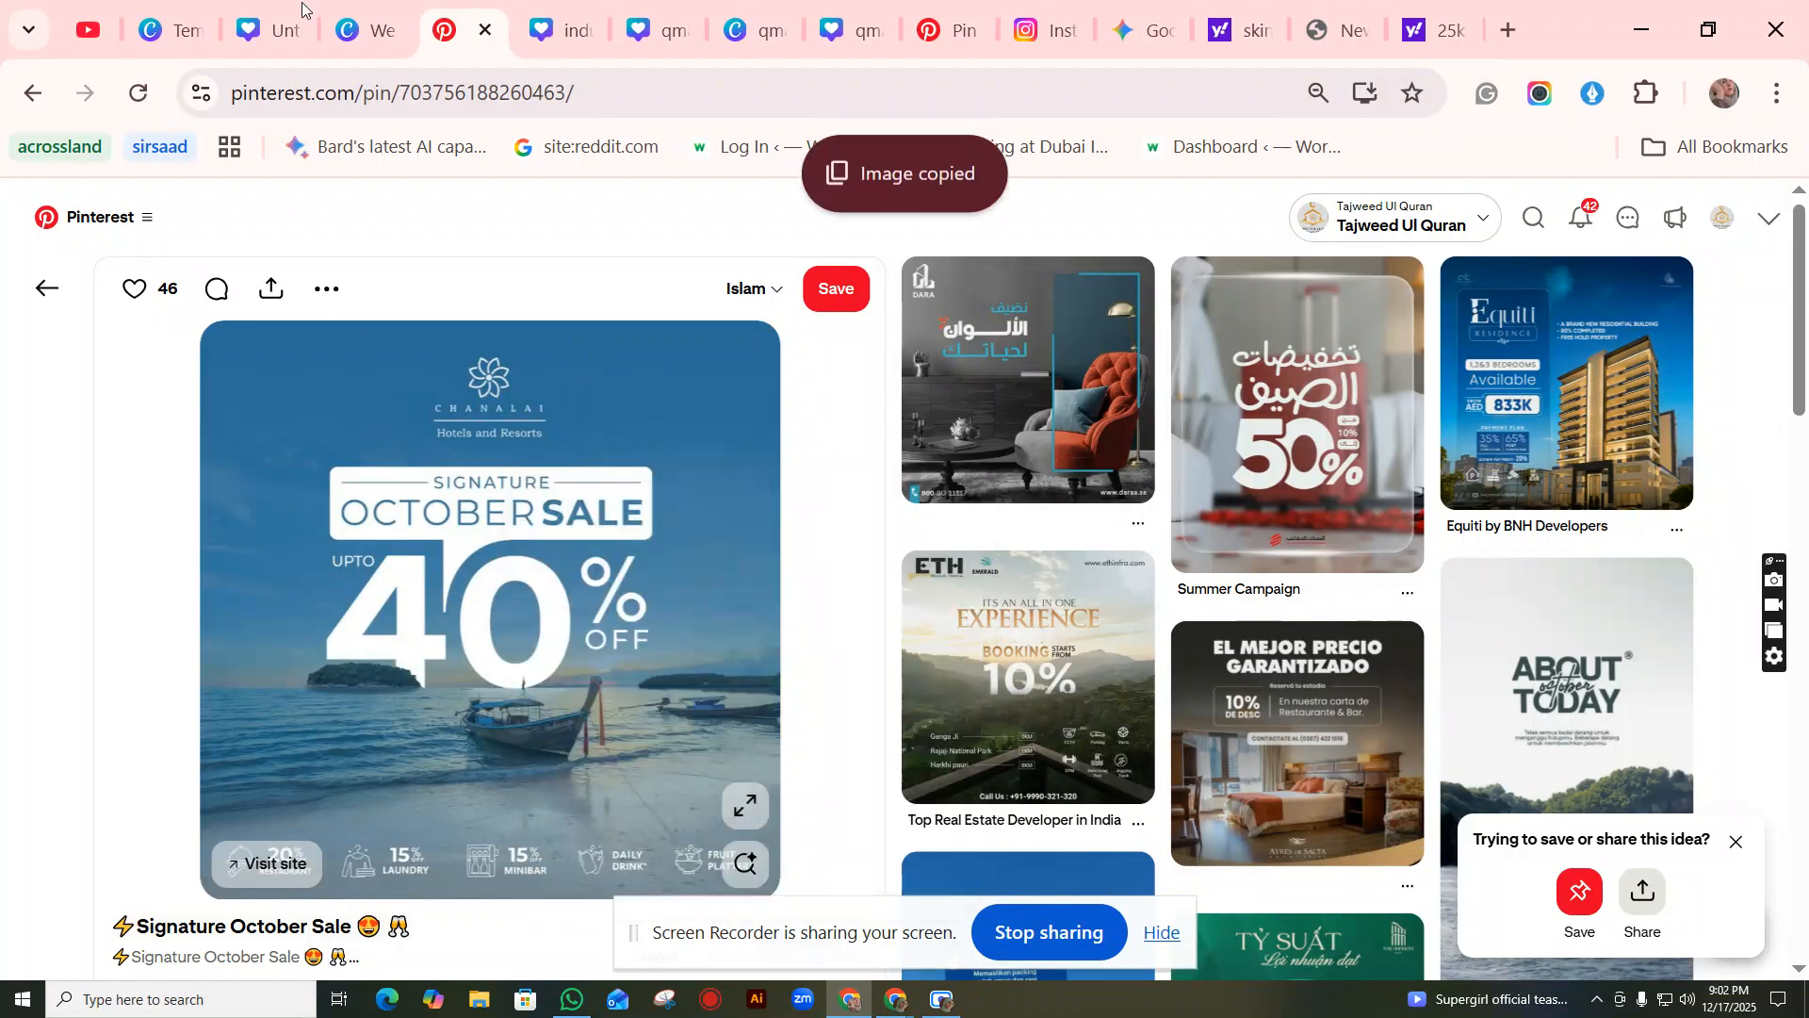
left_click(170, 30)
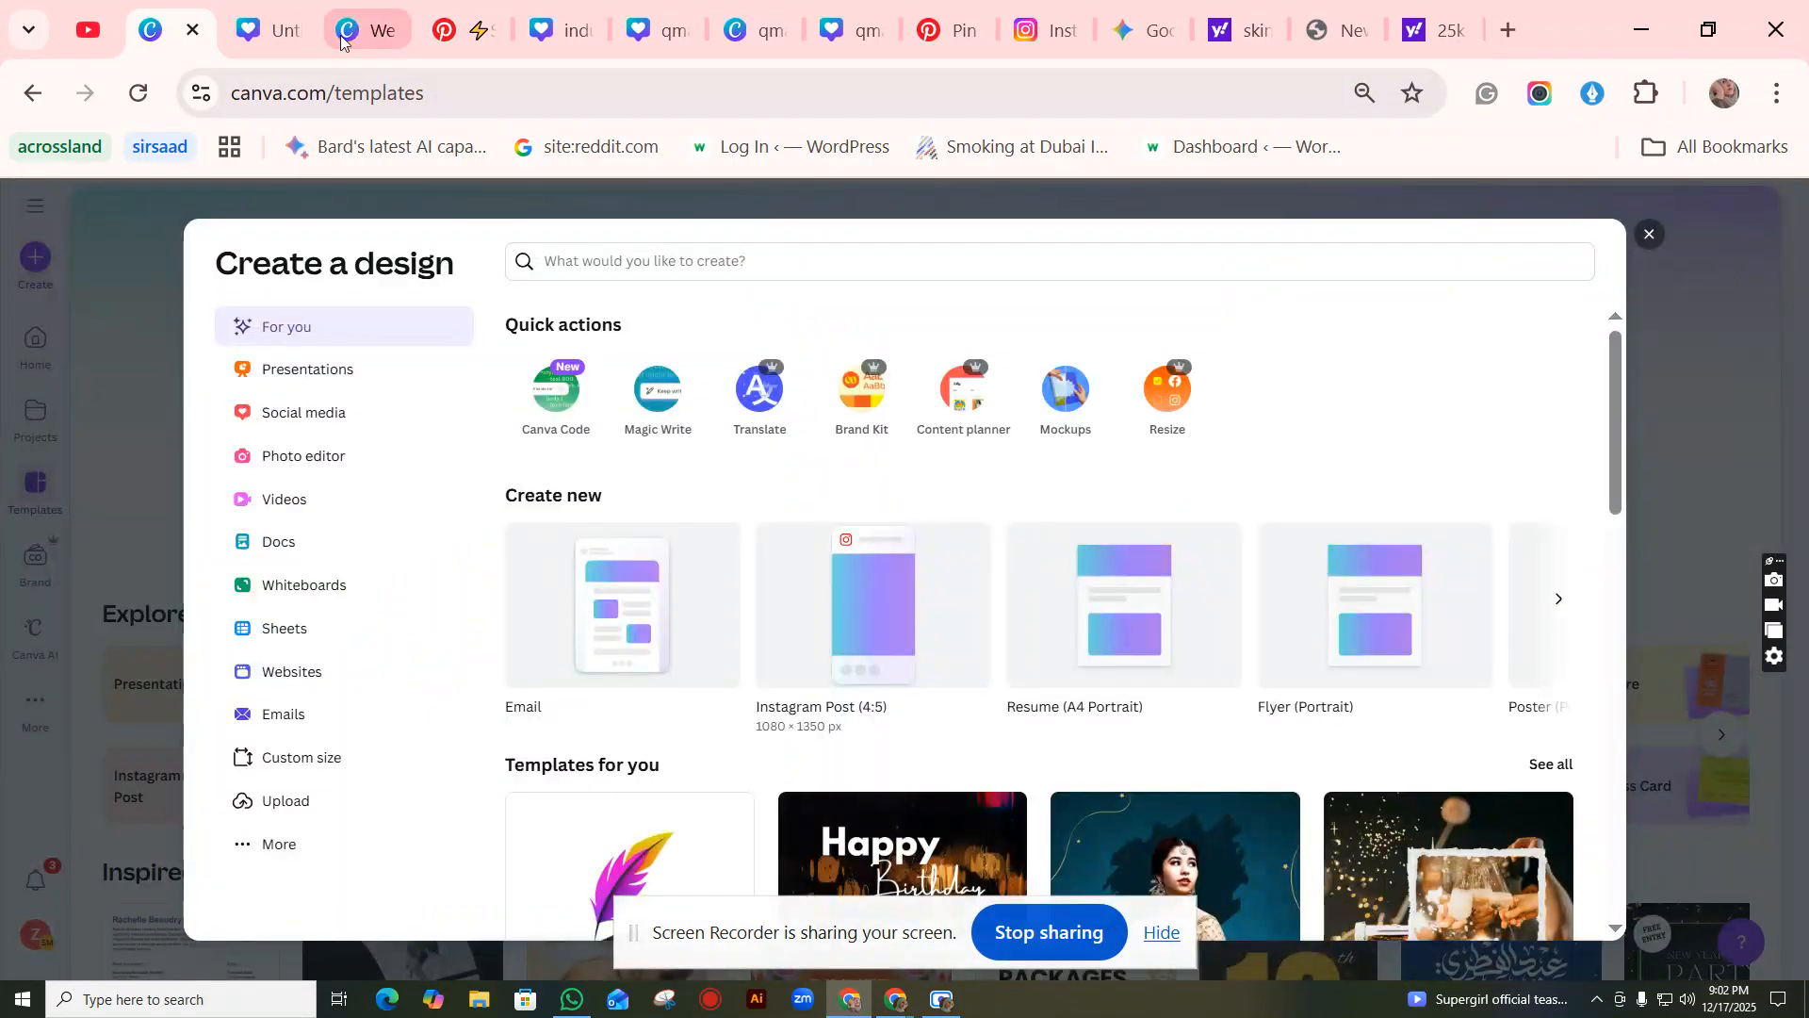
left_click(278, 30)
key("ctrl+v")
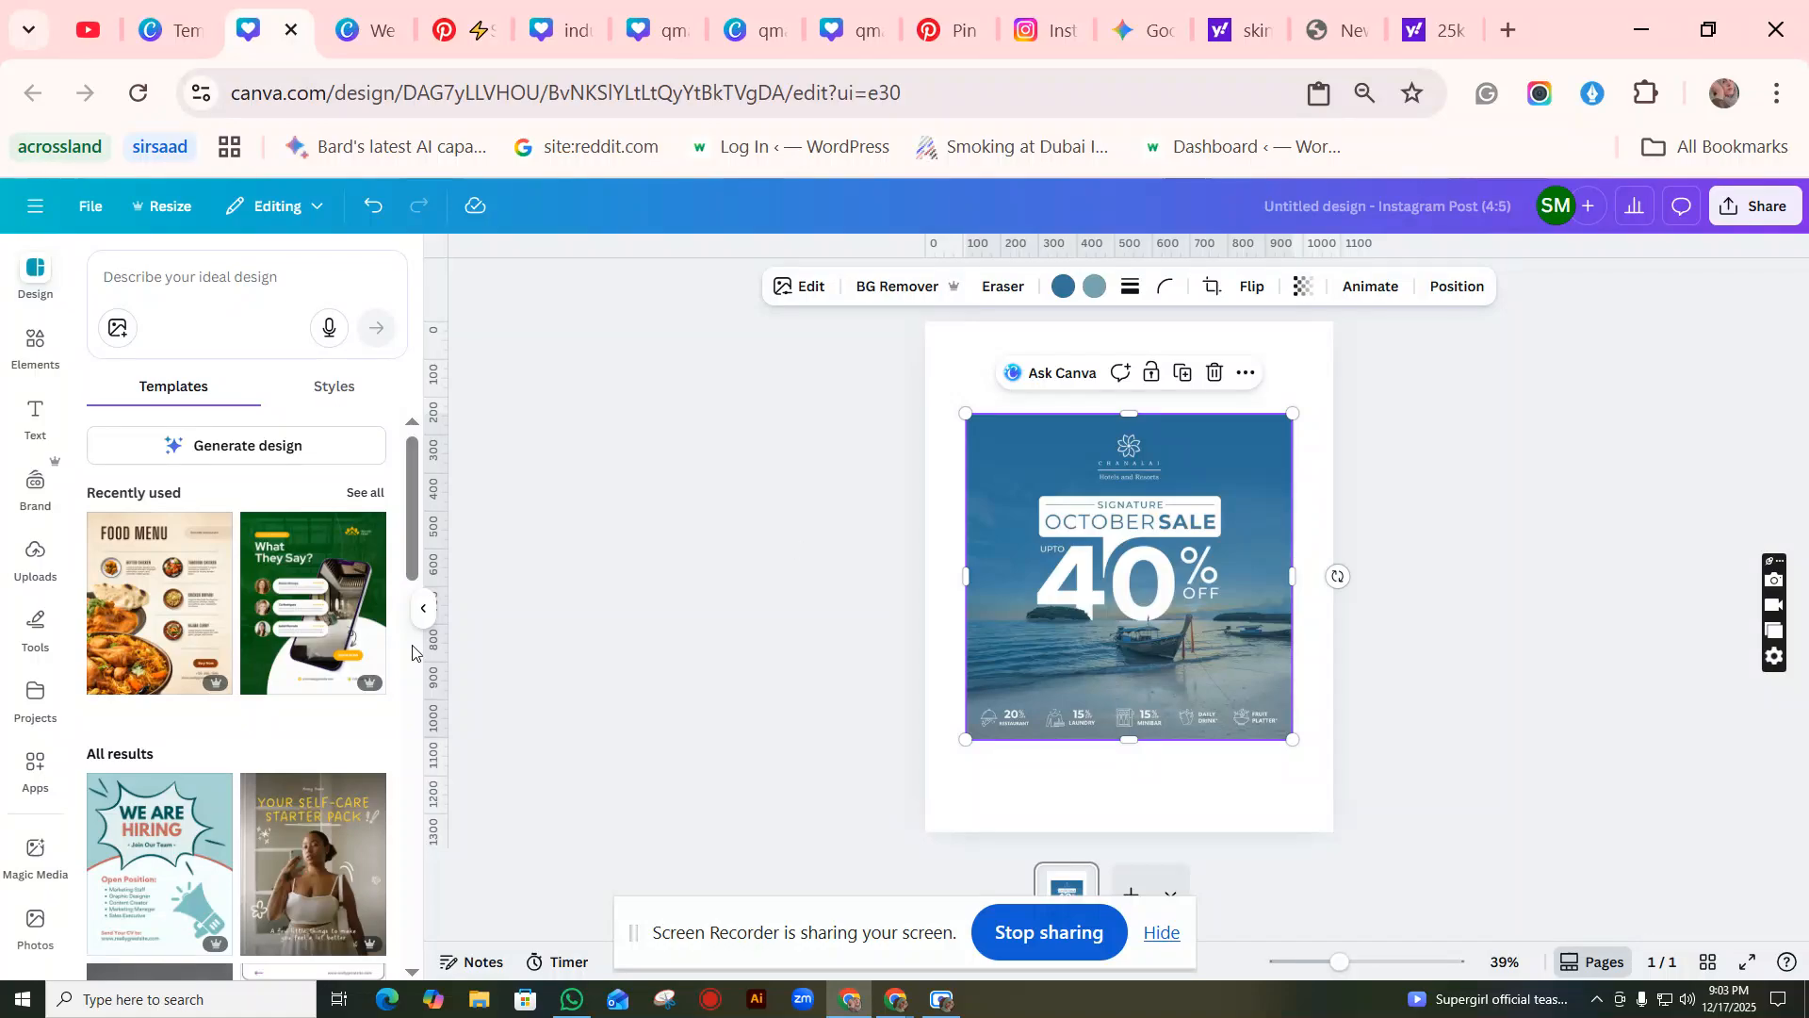
Step: Switch to the October Sale pin on Pinterest and save its image as a JPG in the Downloads folder
left_click(454, 17)
right_click(516, 470)
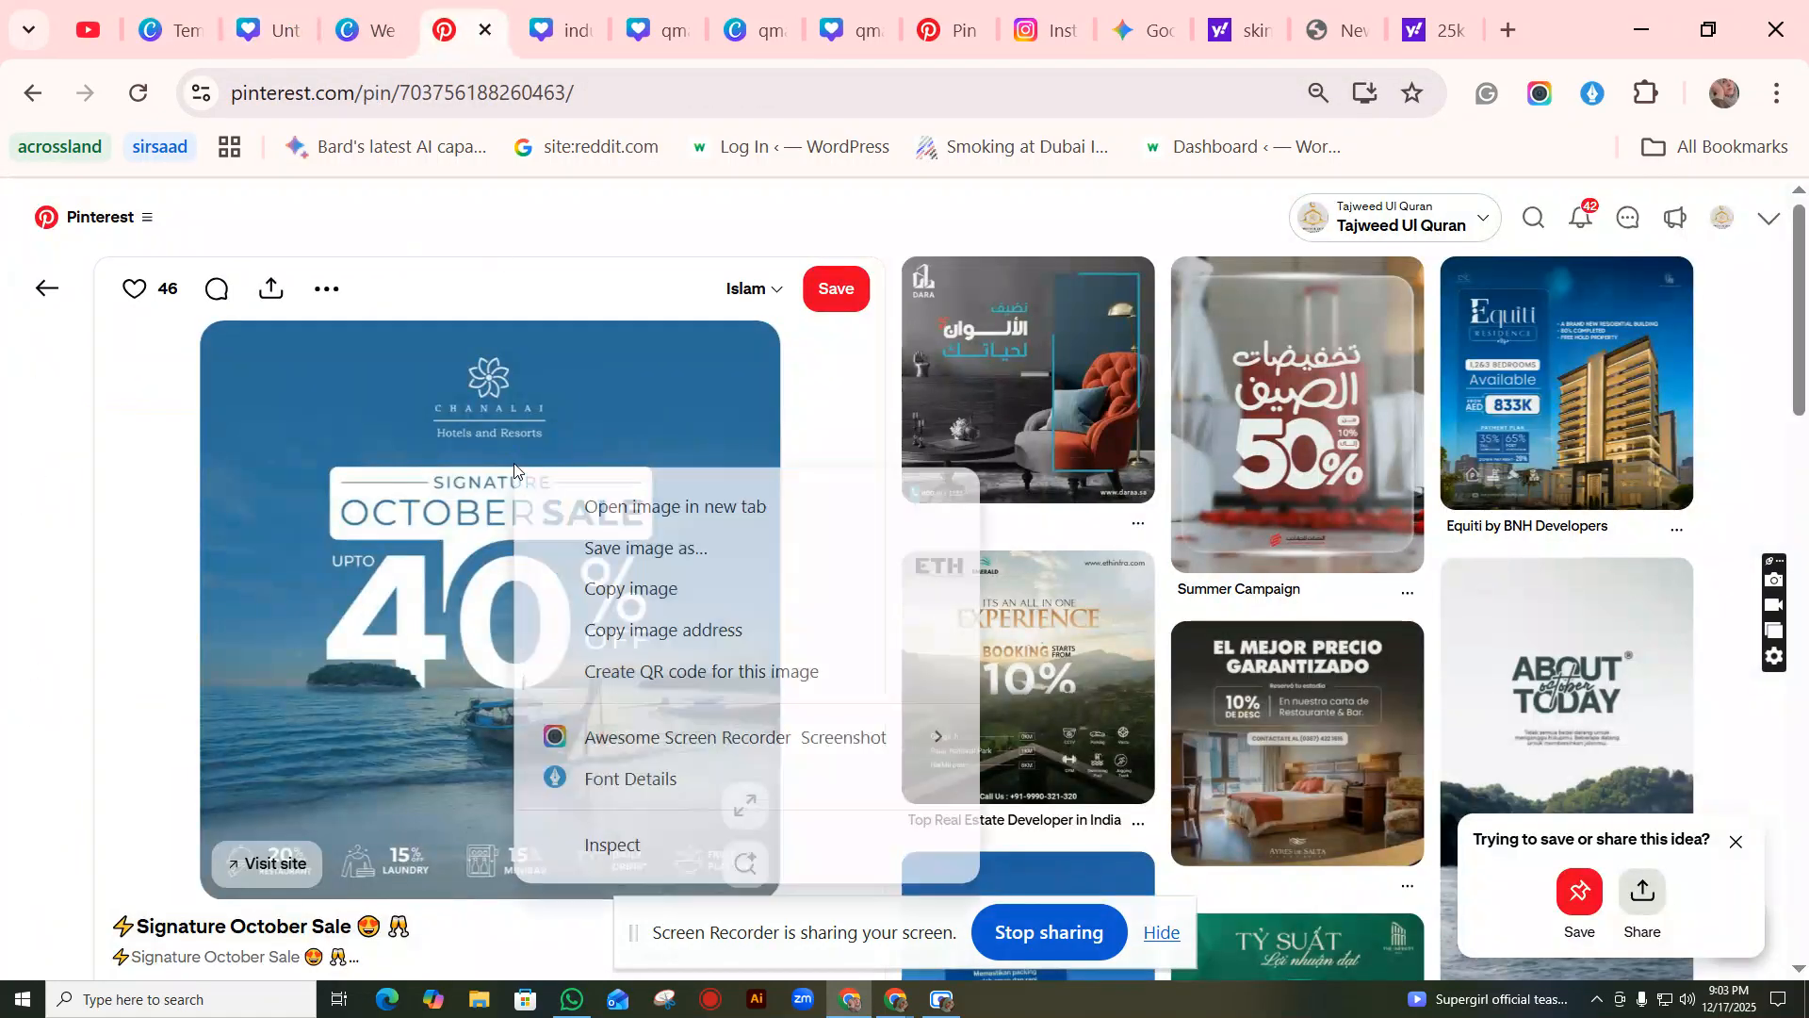
left_click(641, 548)
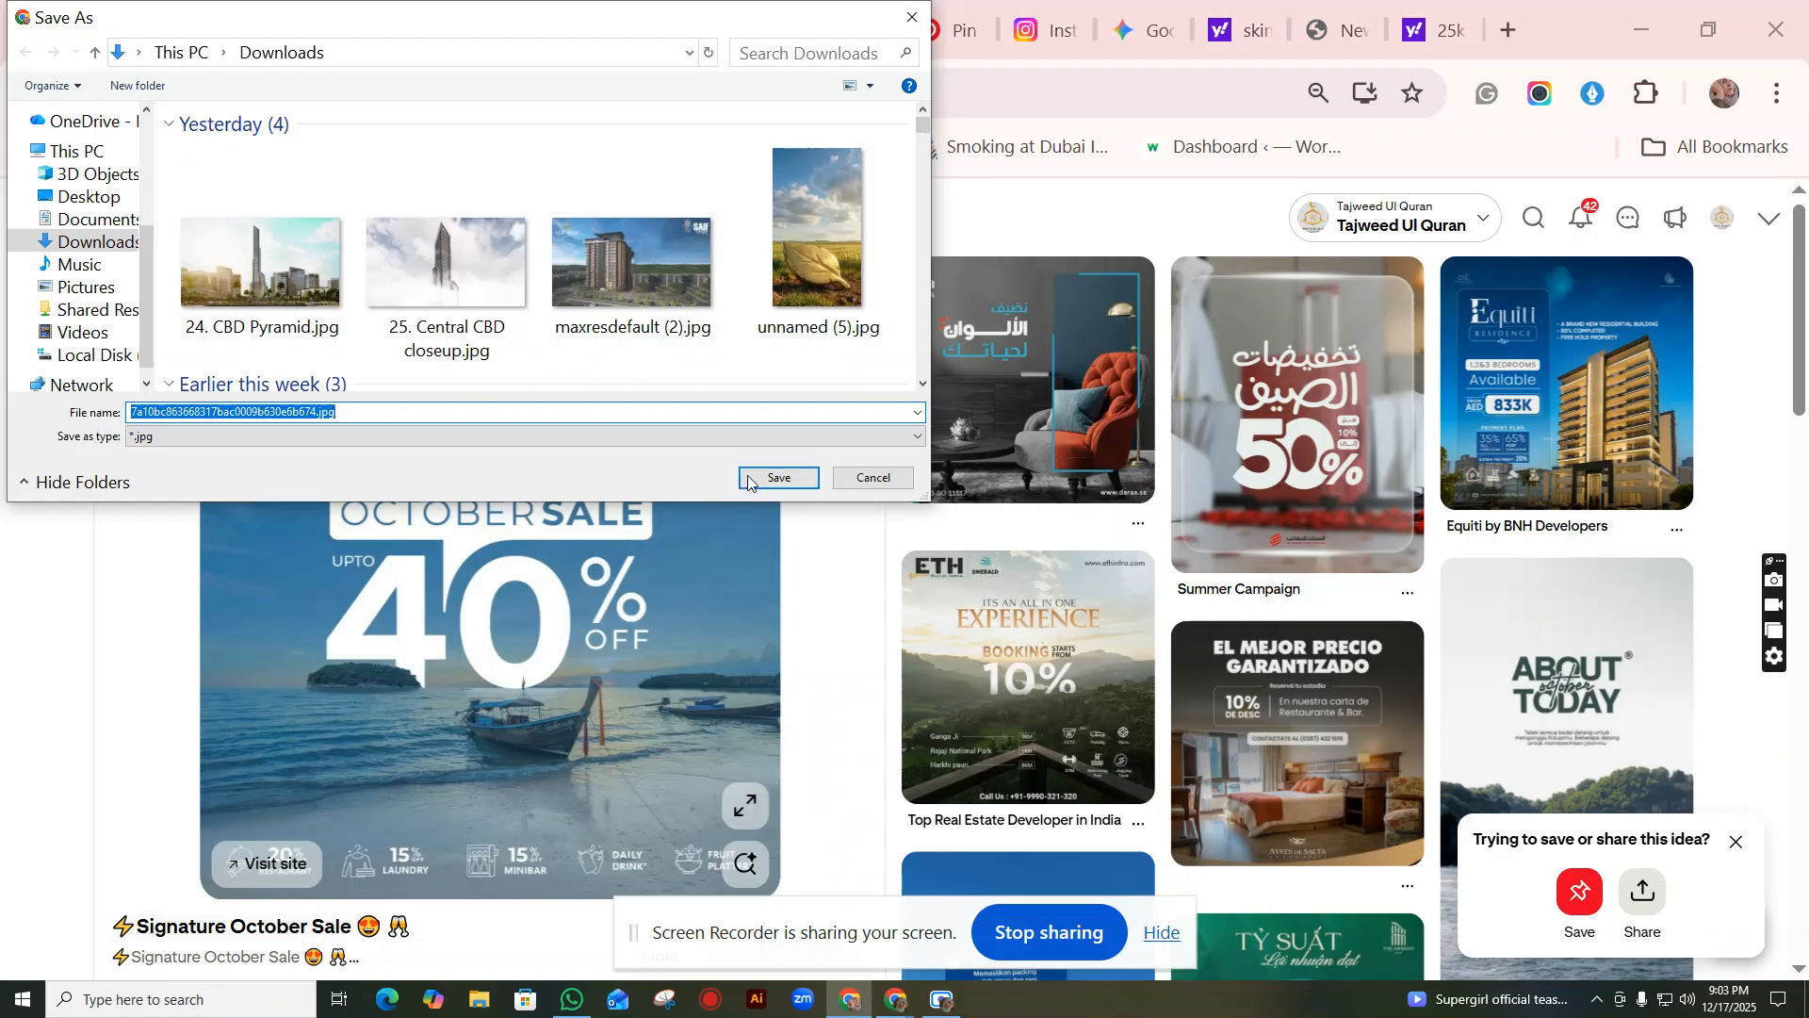
left_click(751, 479)
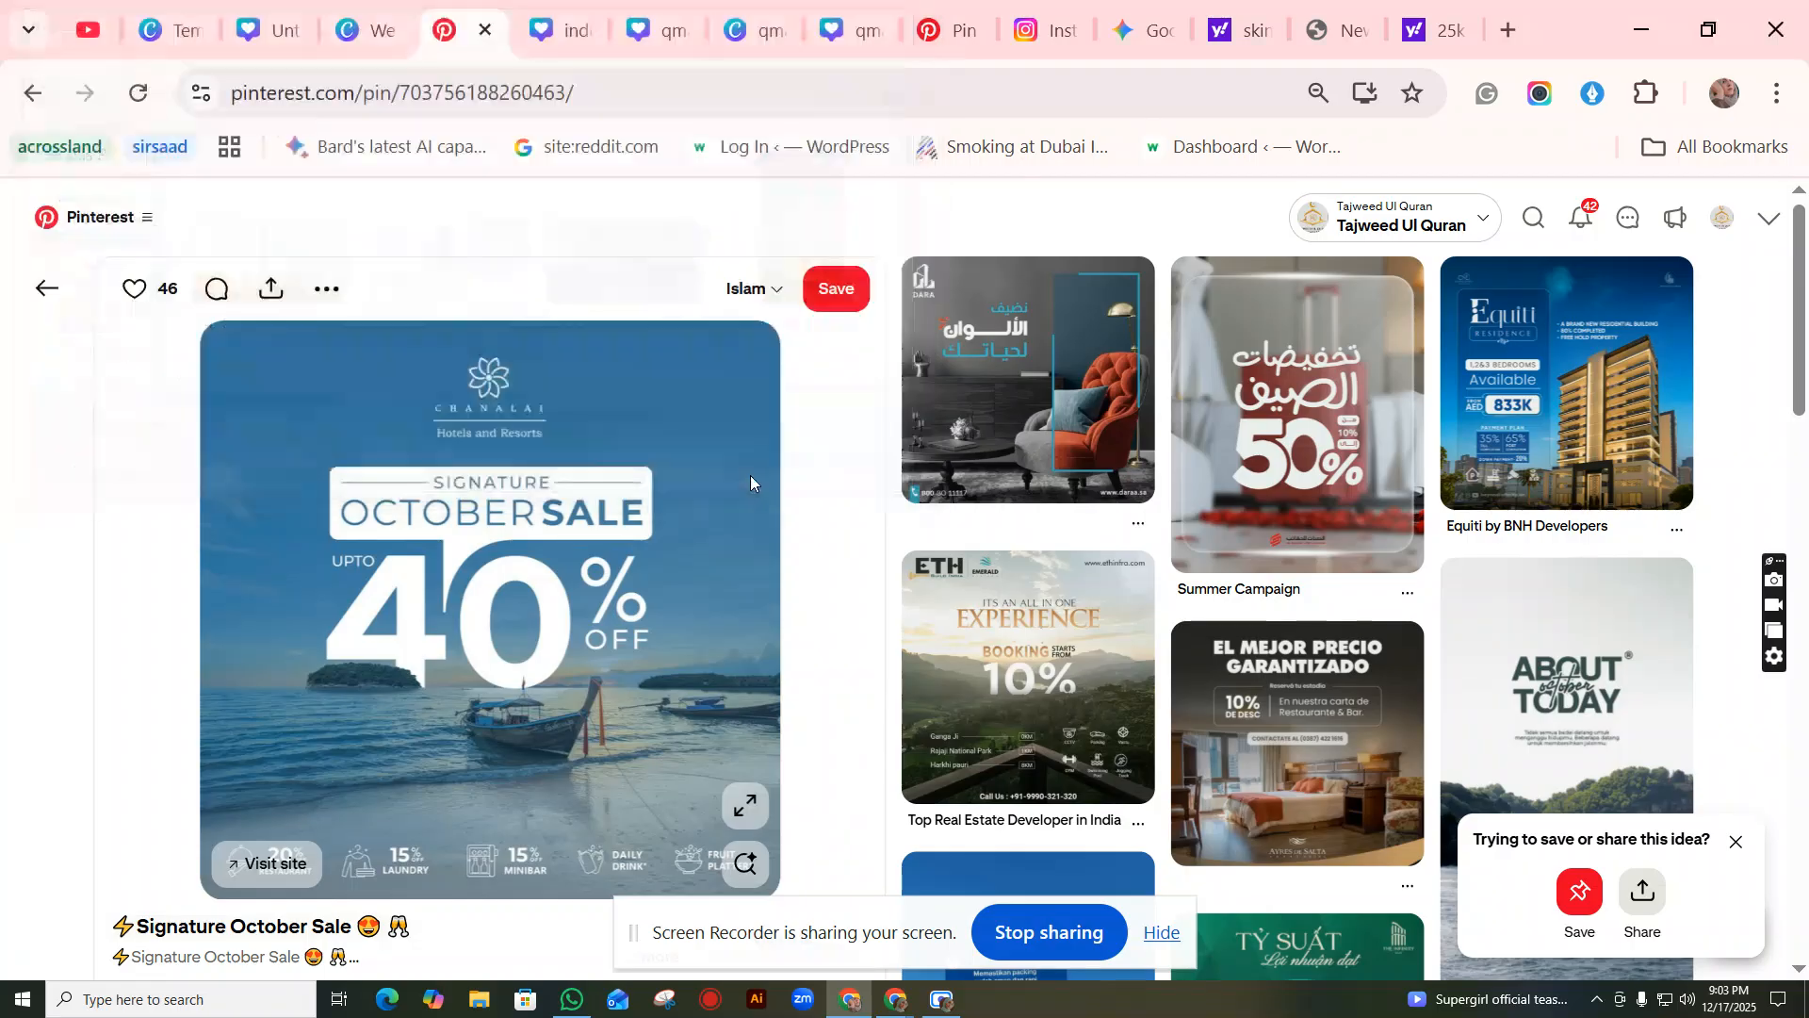
Step: Return to the Canva design and browse the Downloads folder for an image to upload
left_click(262, 31)
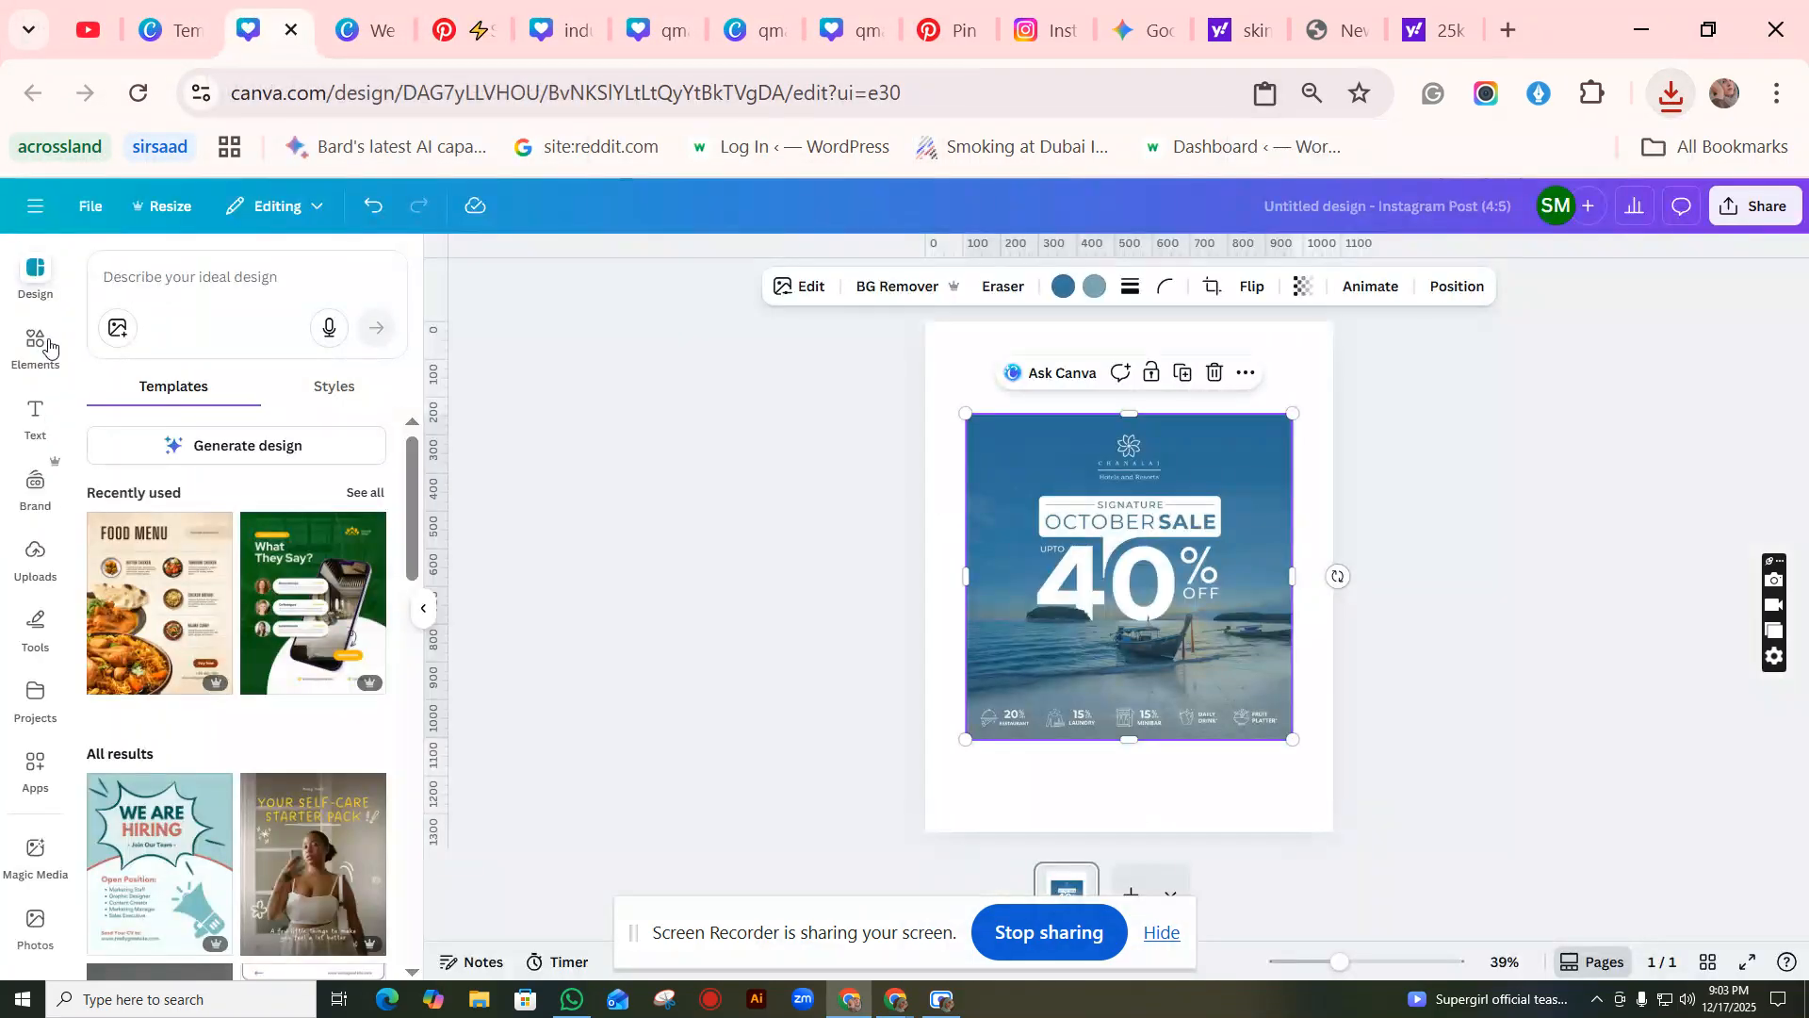
left_click(37, 550)
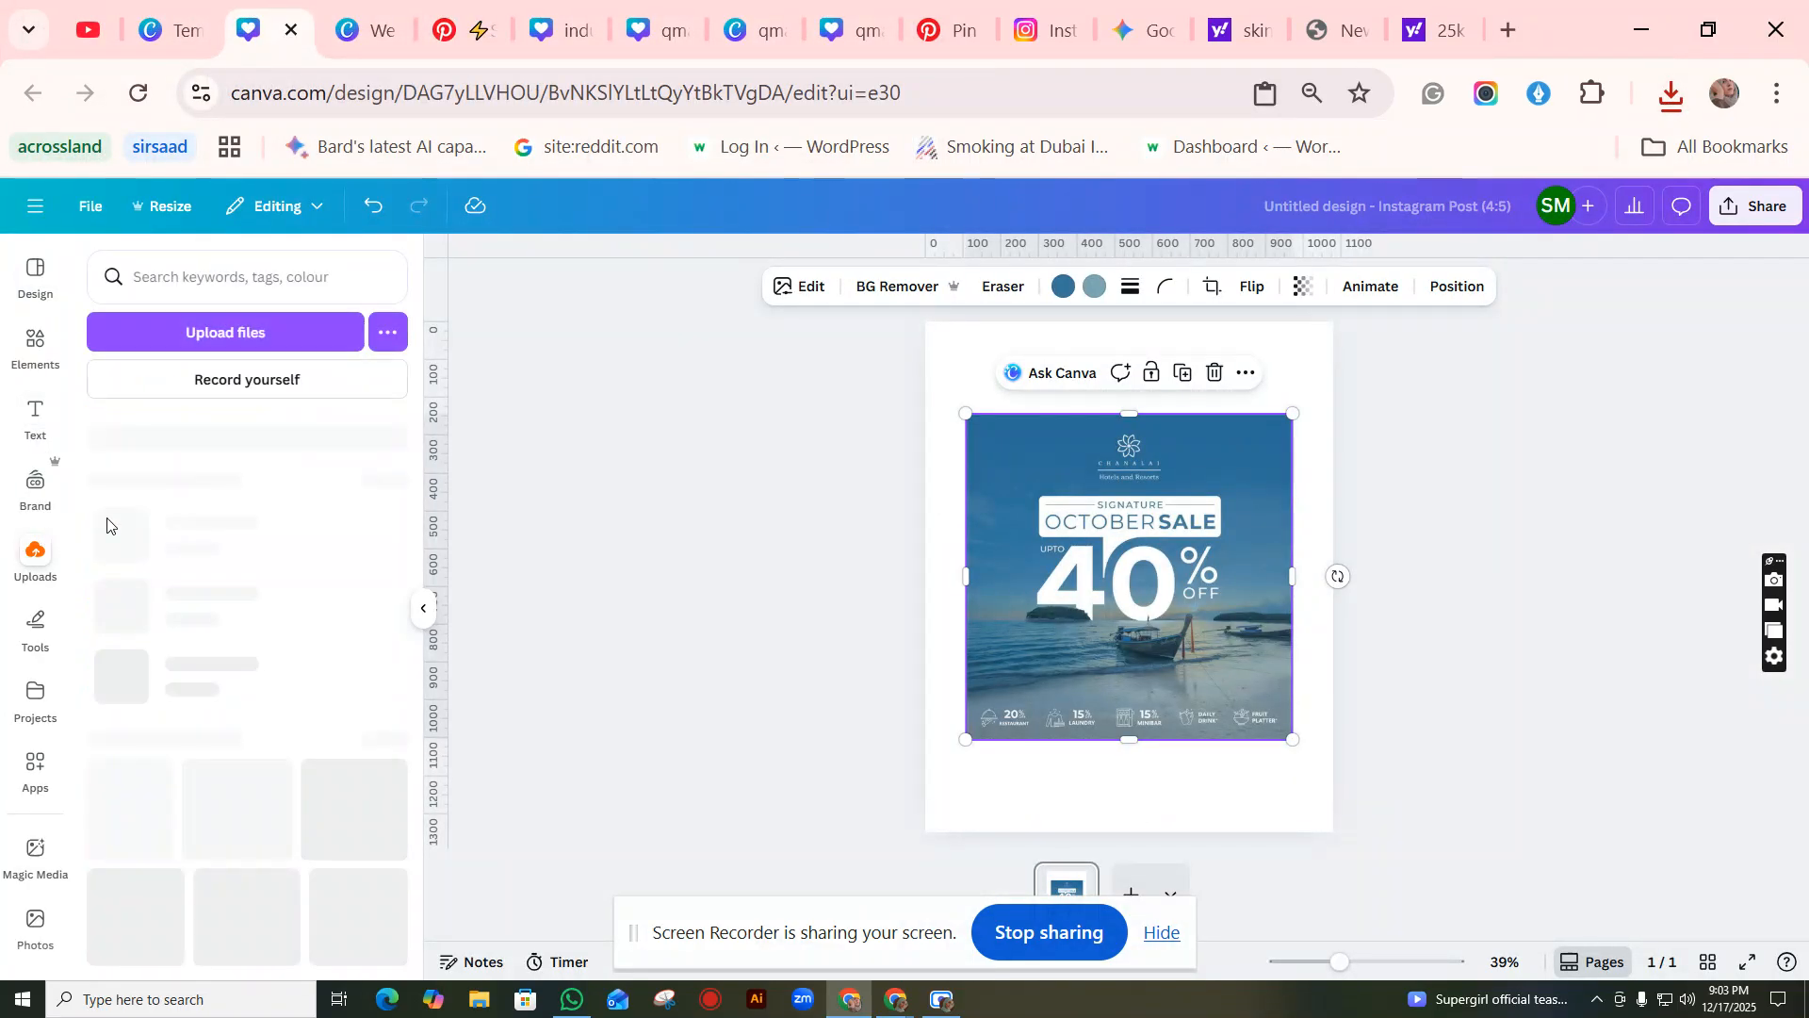
left_click(264, 343)
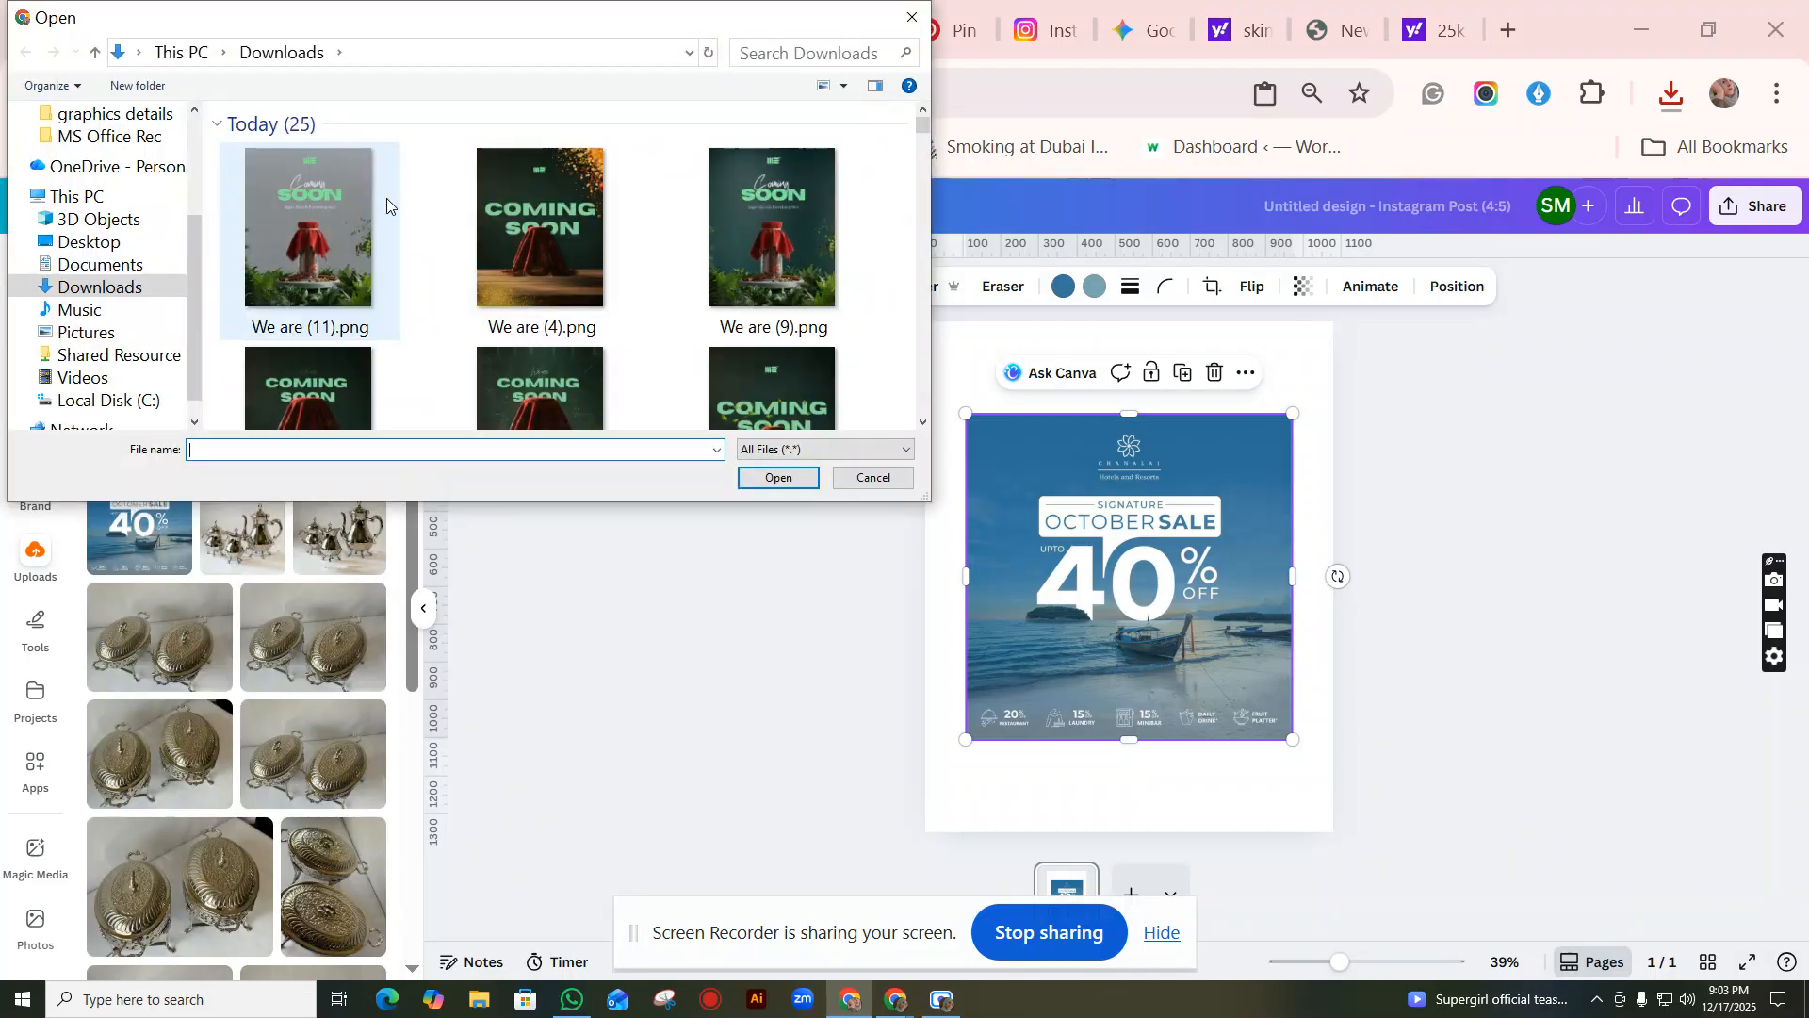
scroll(556, 285, "down", 3)
scroll(618, 291, "down", 3)
scroll(448, 269, "up", 10)
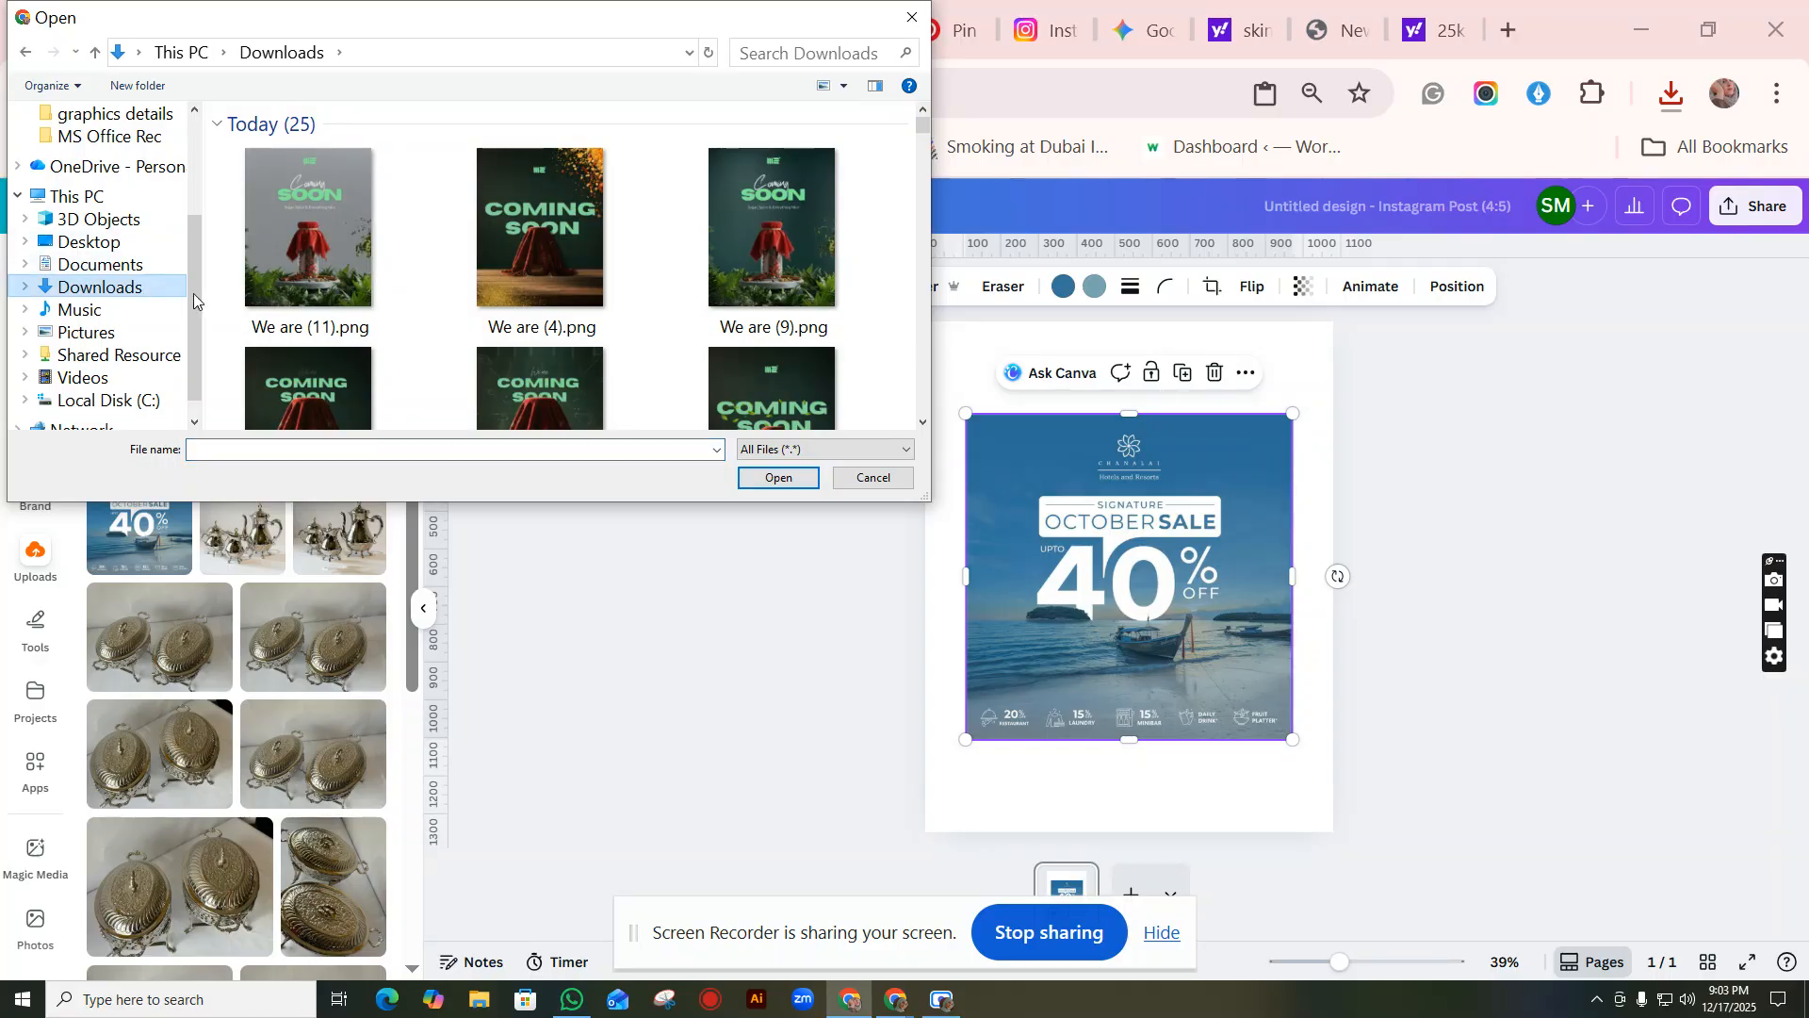
scroll(629, 274, "down", 6)
scroll(660, 282, "up", 8)
left_click(912, 17)
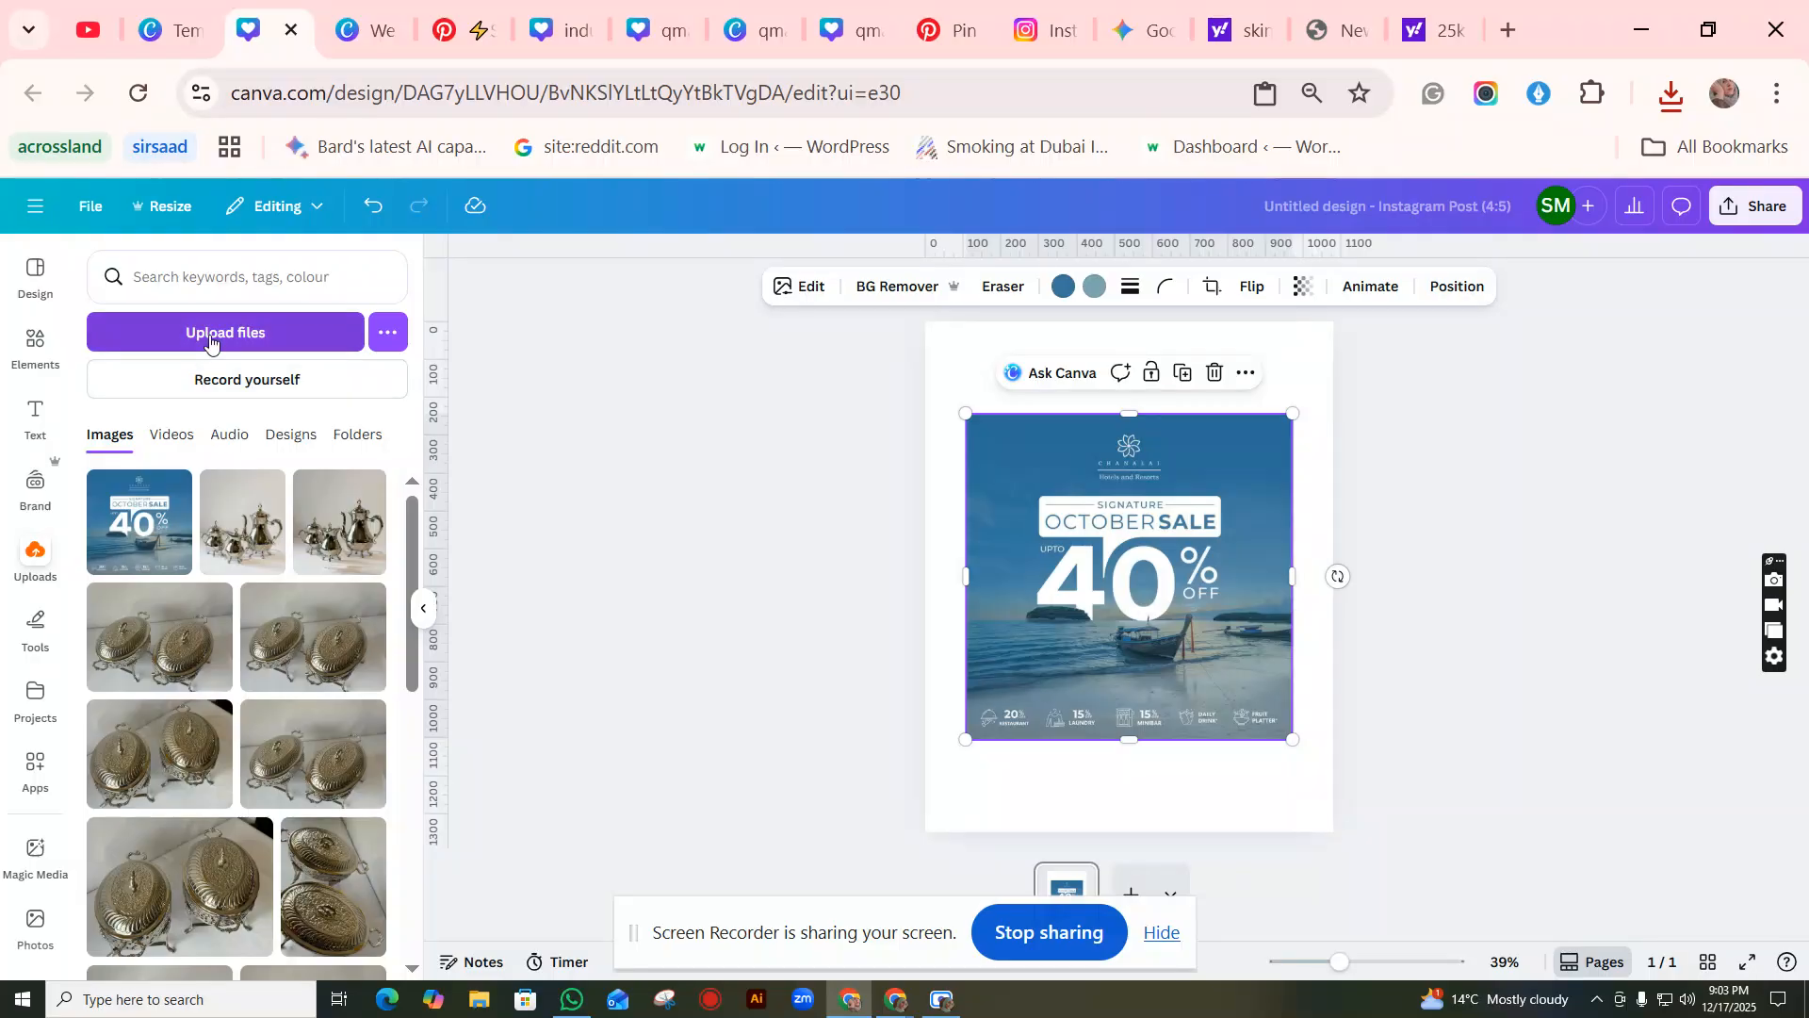
Step: Upload We are (4).png from Downloads, place it on the page and delete it from the page again
left_click(210, 334)
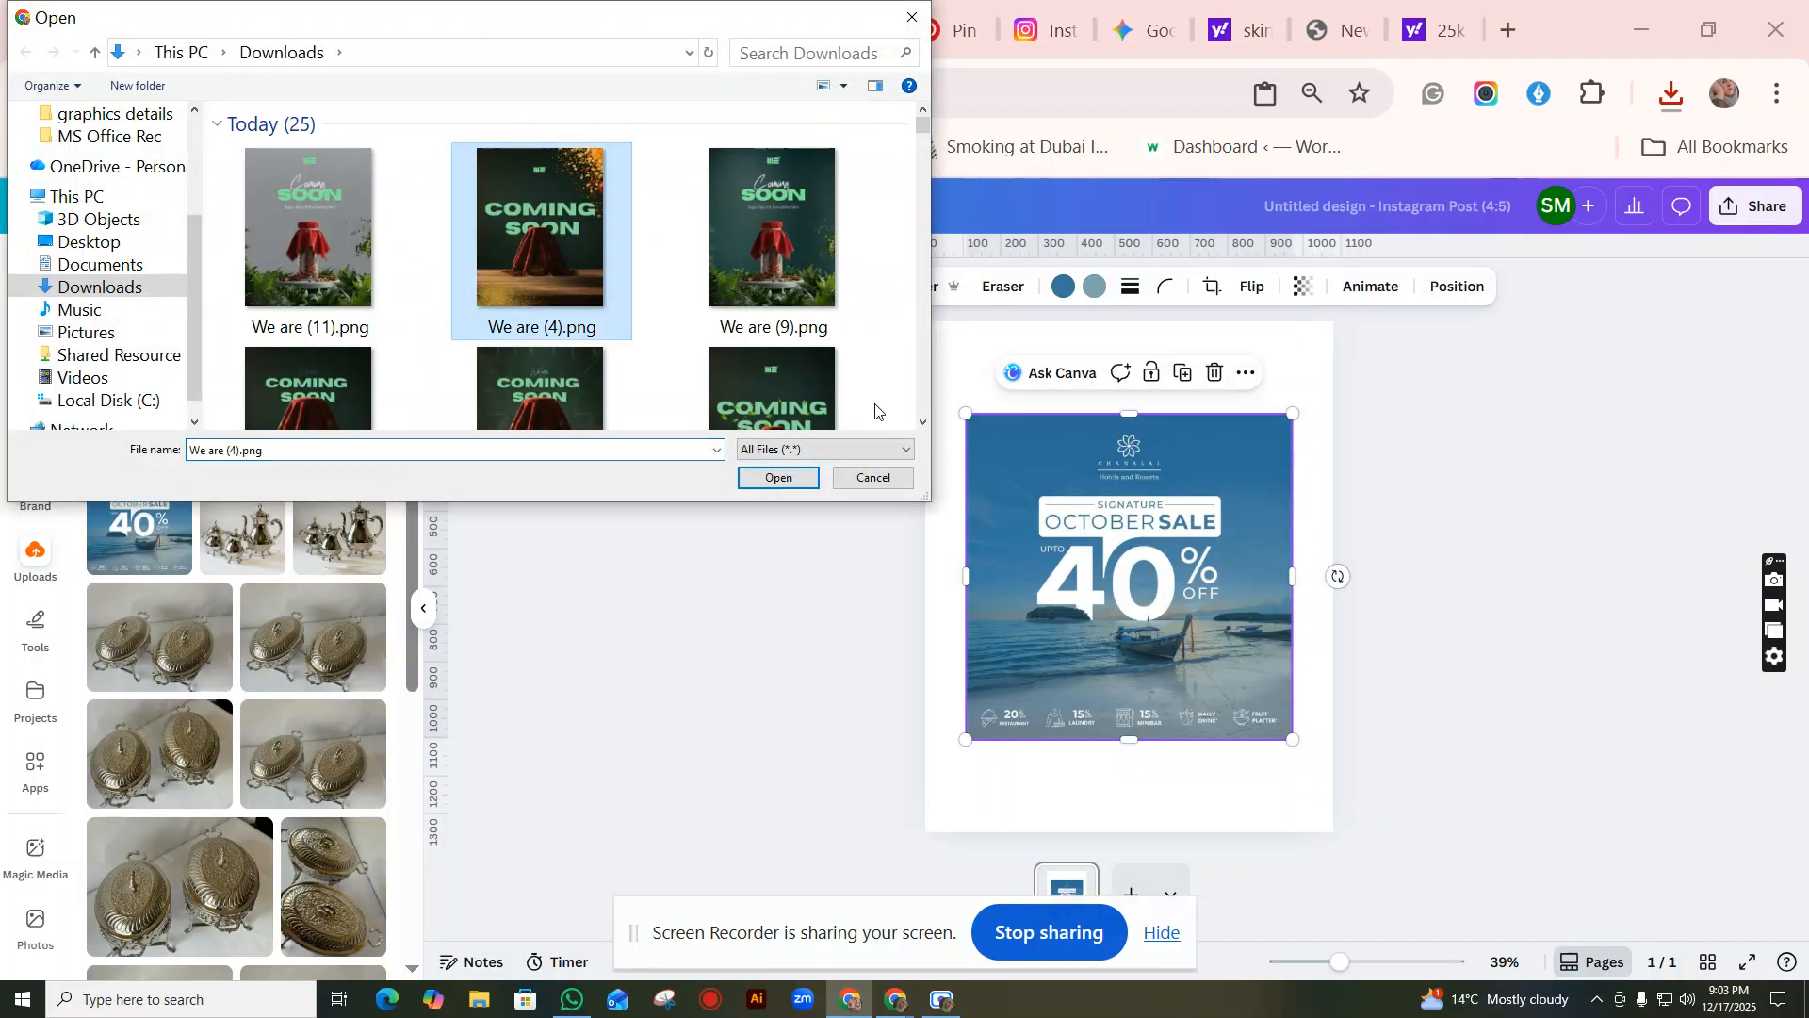
left_click(788, 486)
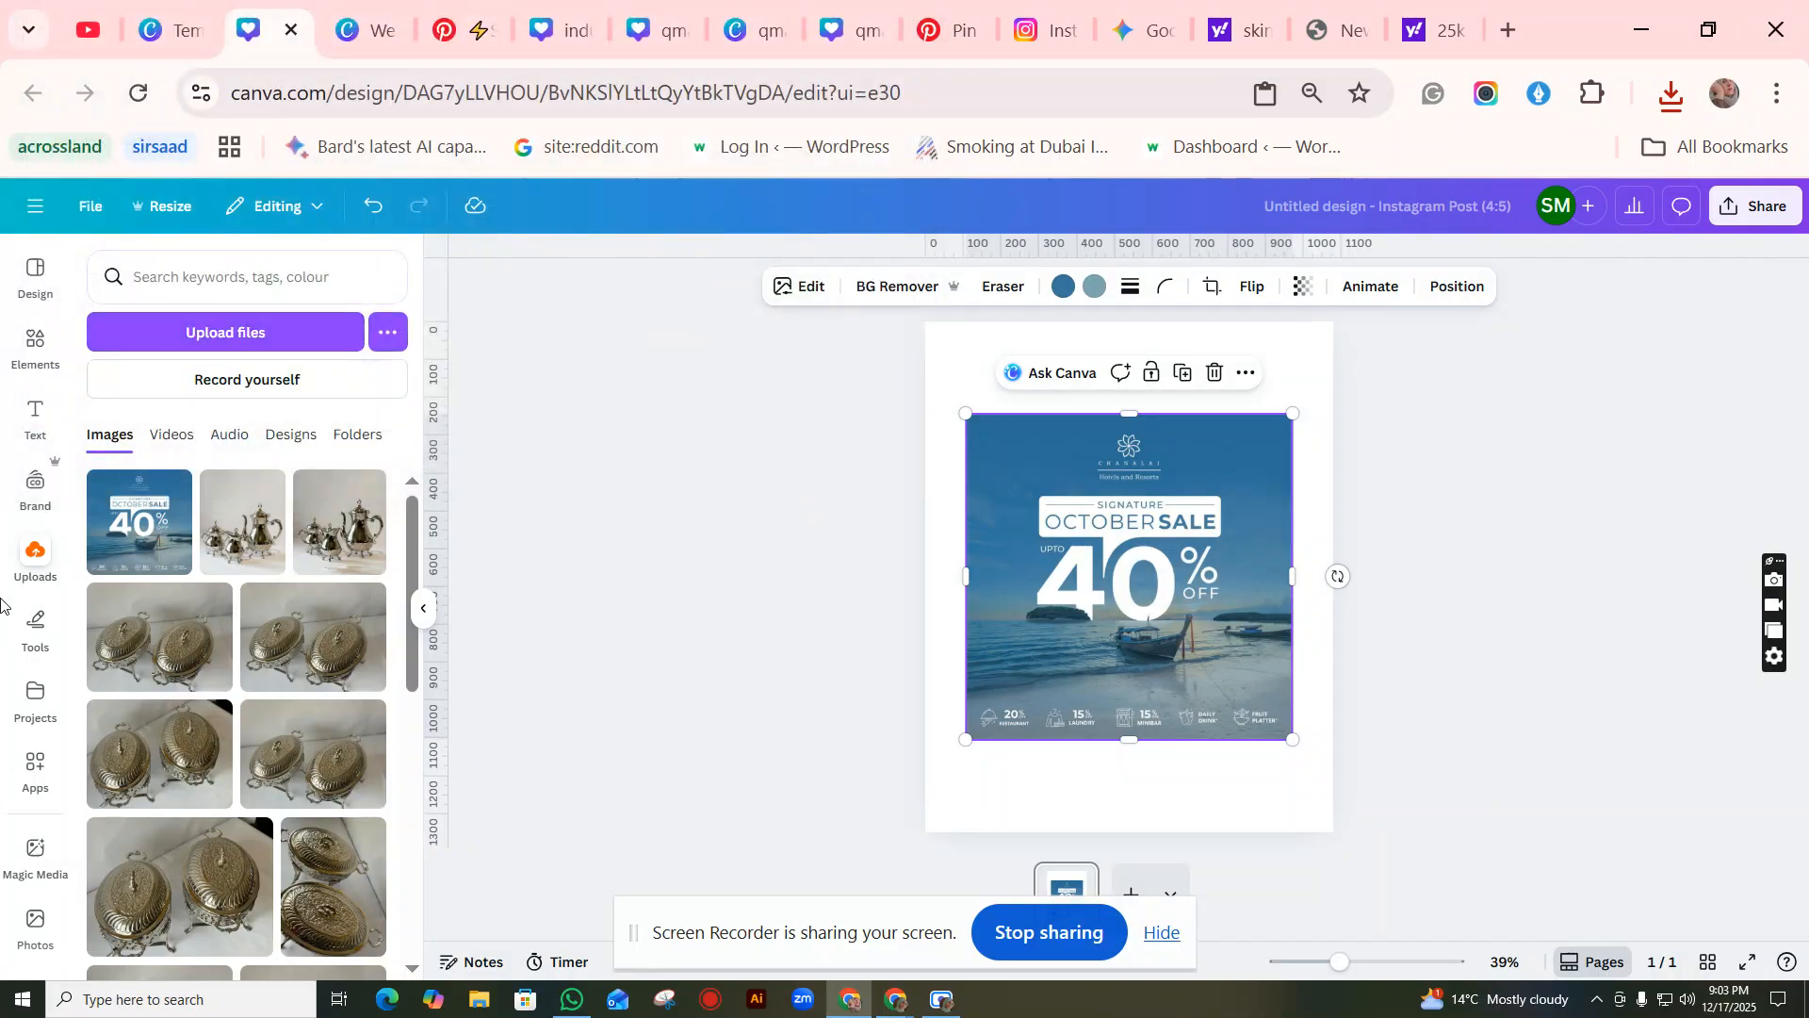
left_click(120, 530)
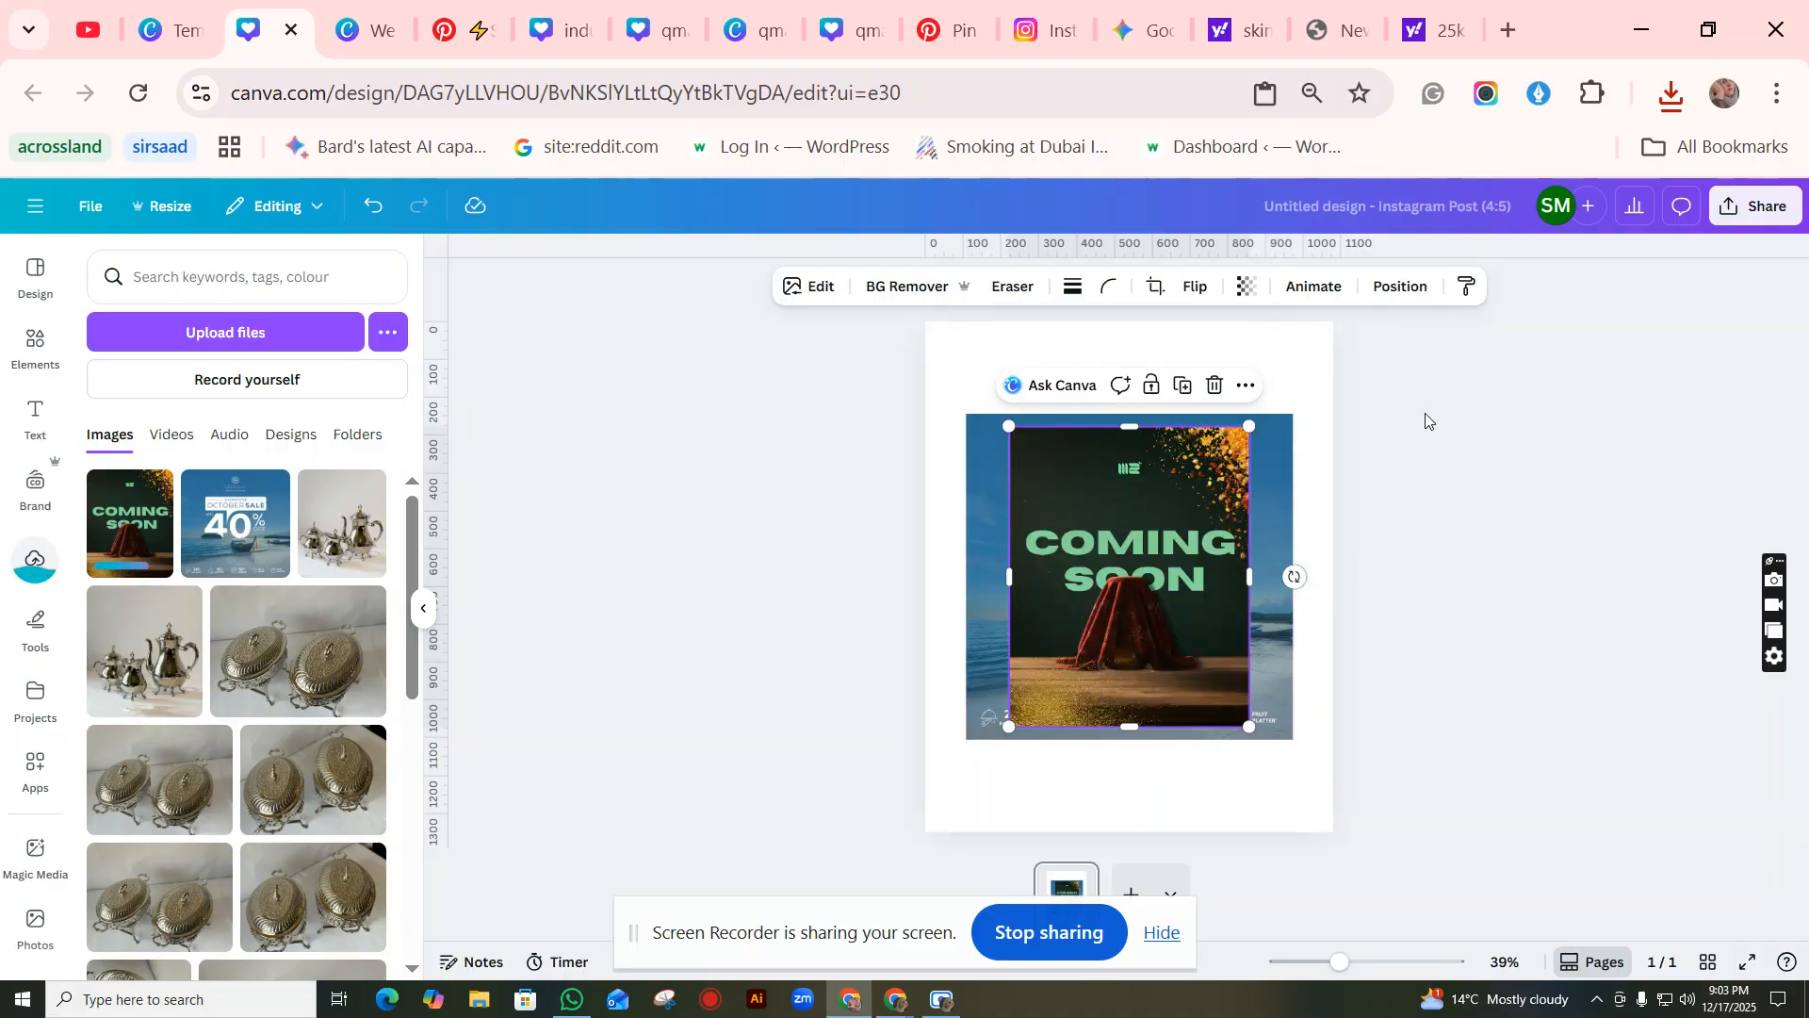
left_click(1213, 387)
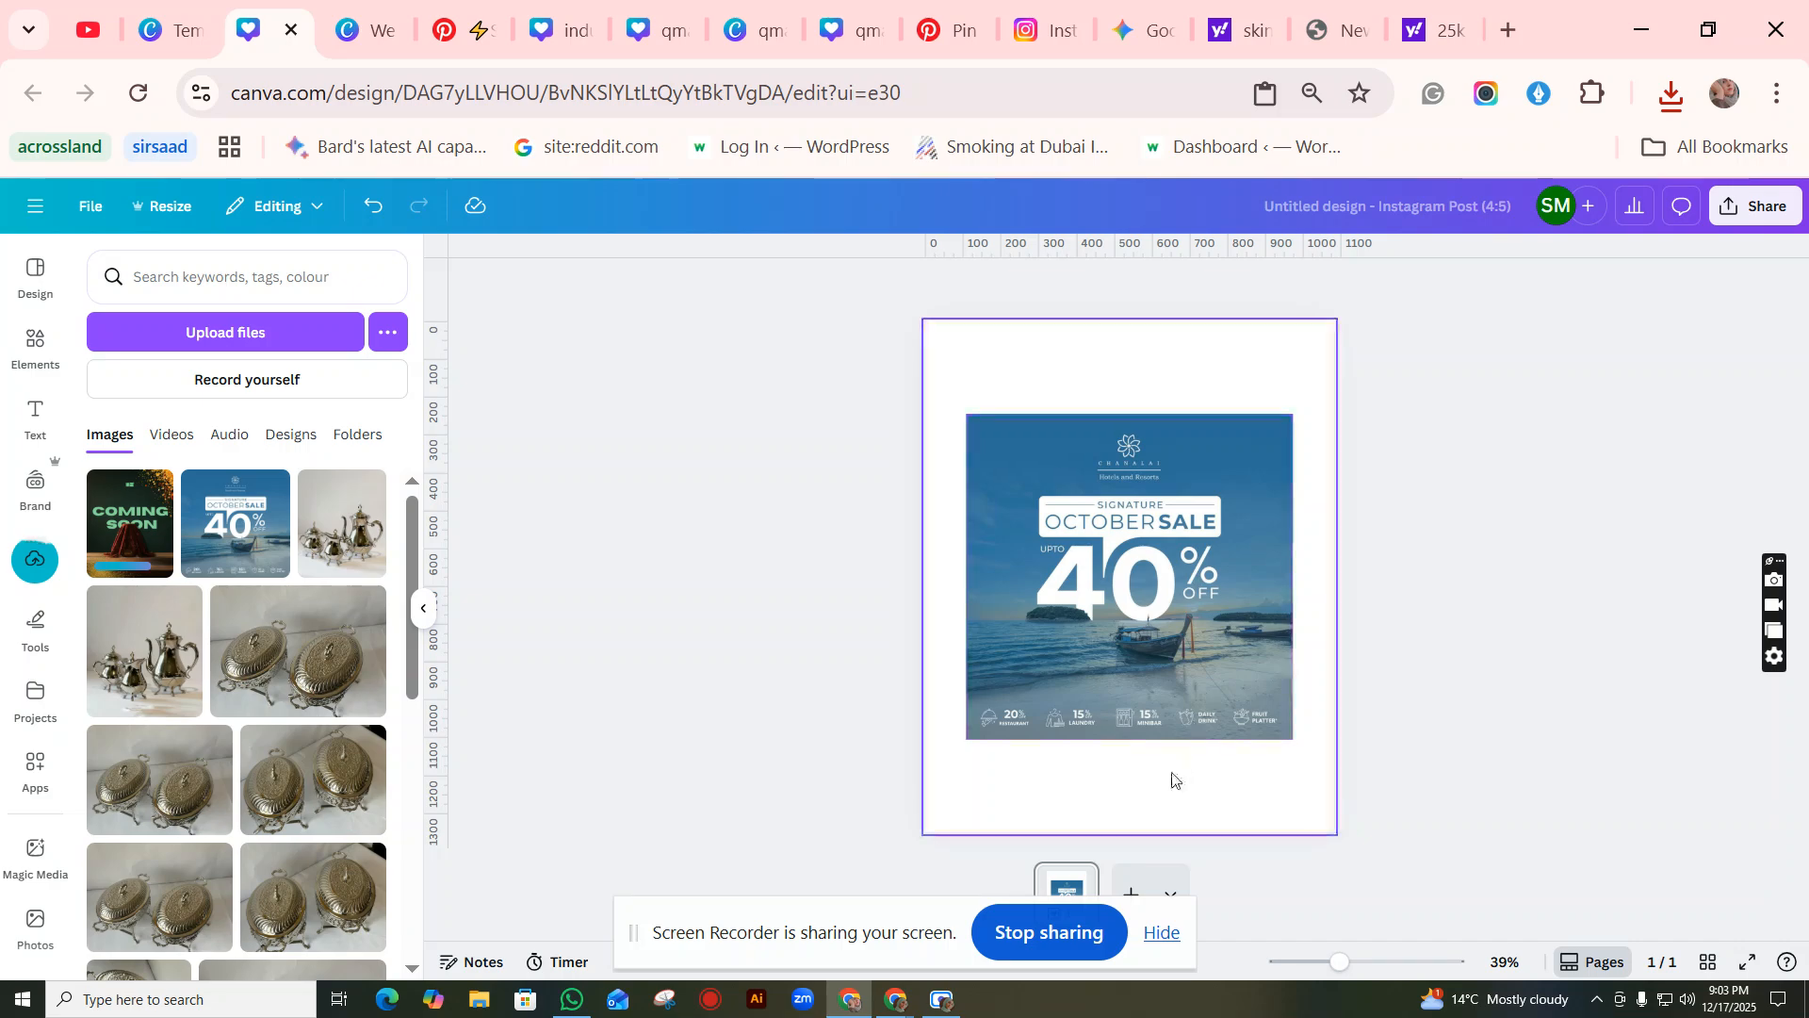
Step: Add a second blank page to the design and switch to the scrolling view of all pages
left_click(1122, 883)
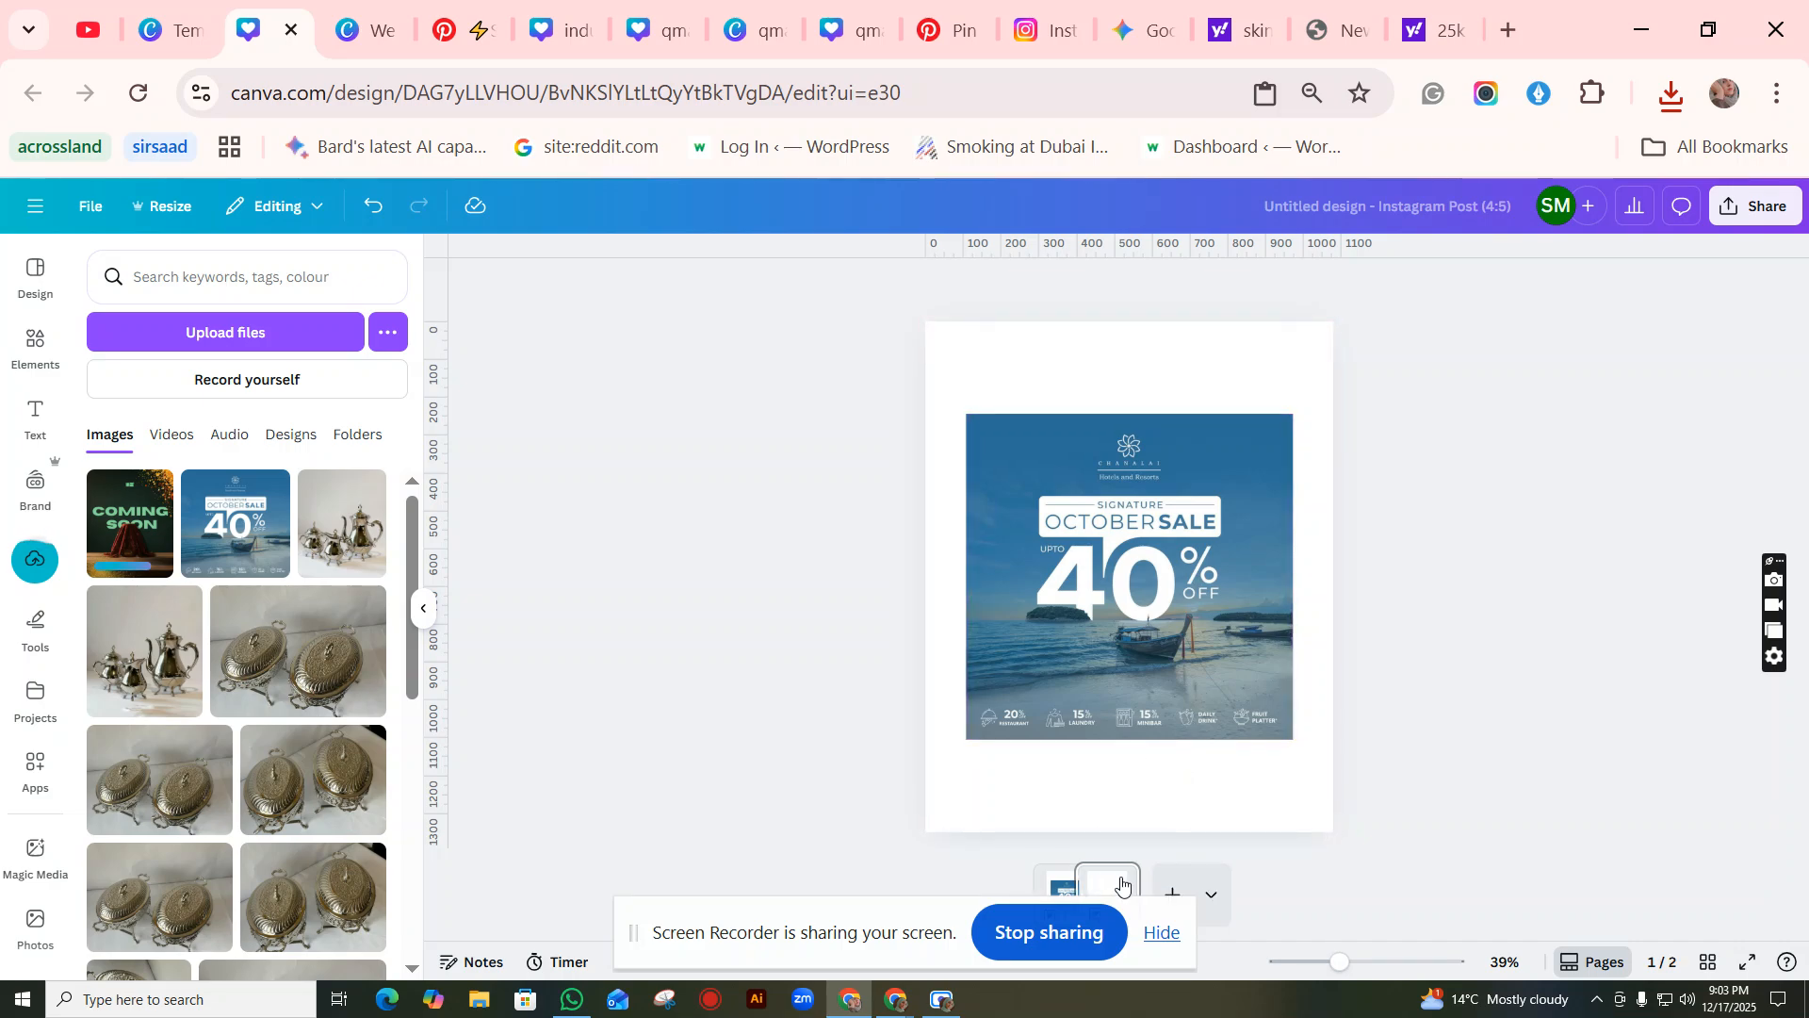
left_click(1579, 963)
scroll(1420, 741, "up", 5)
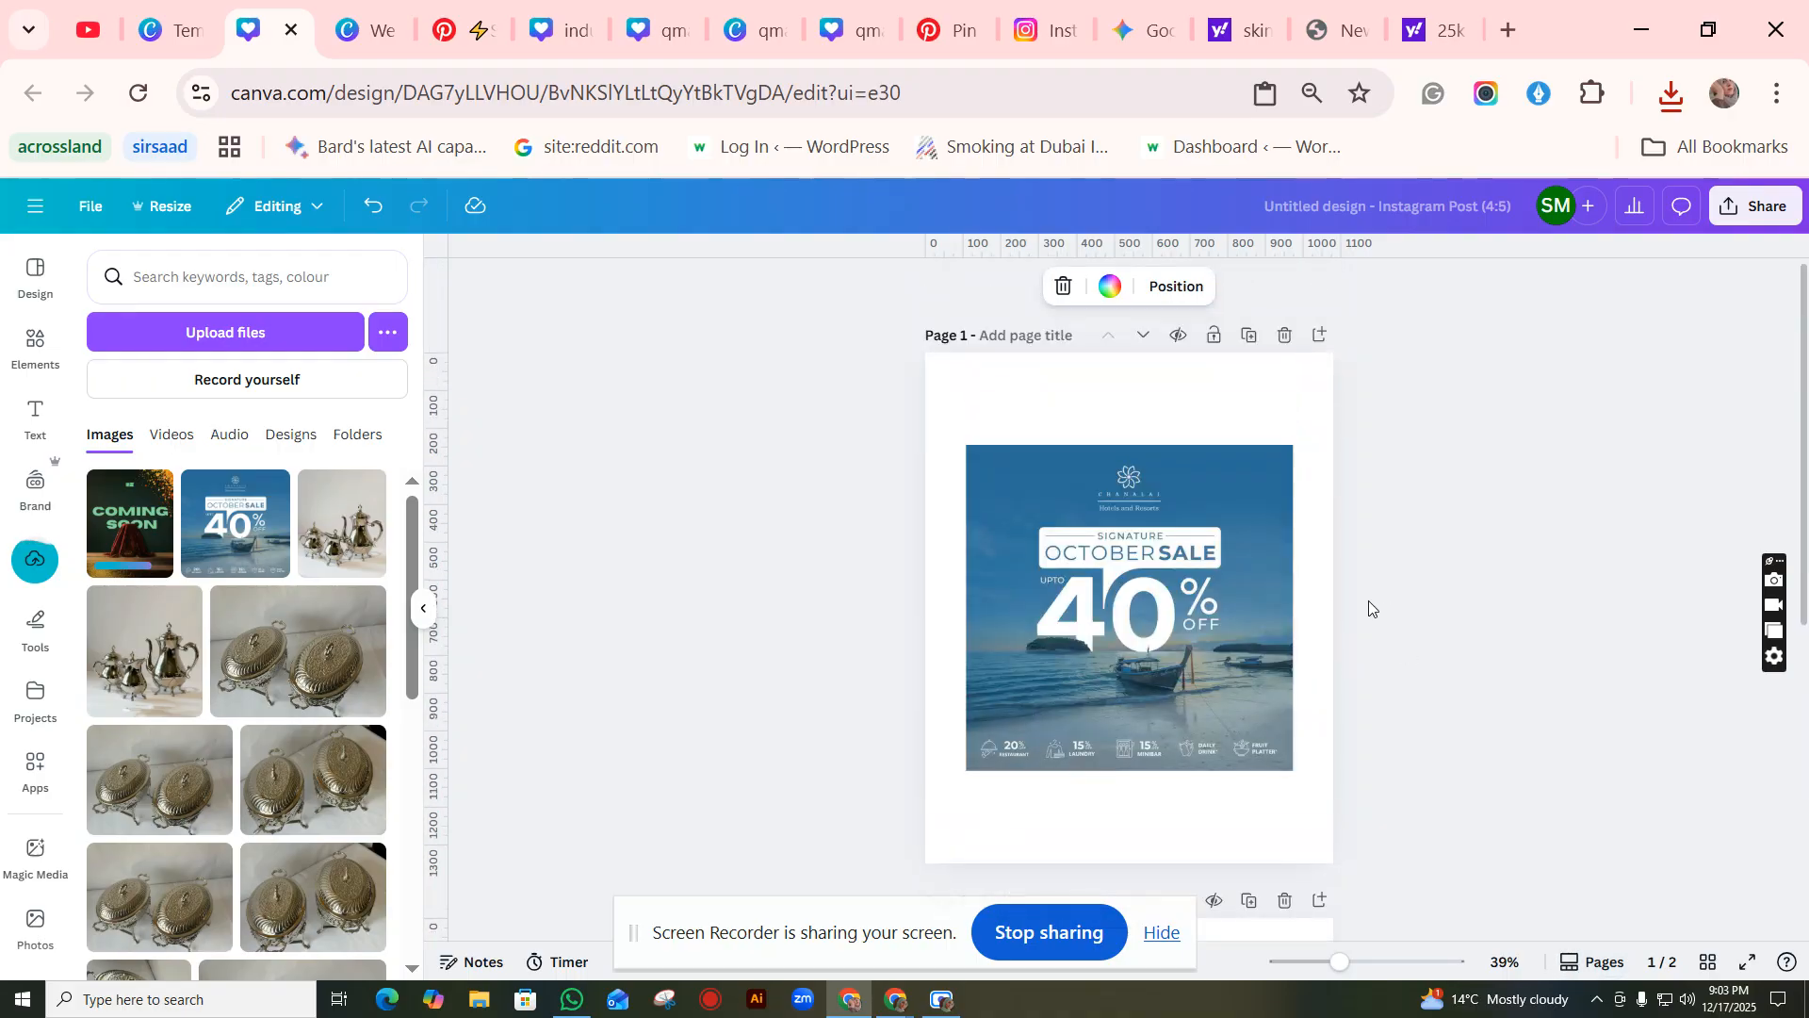
scroll(1282, 551, "down", 5)
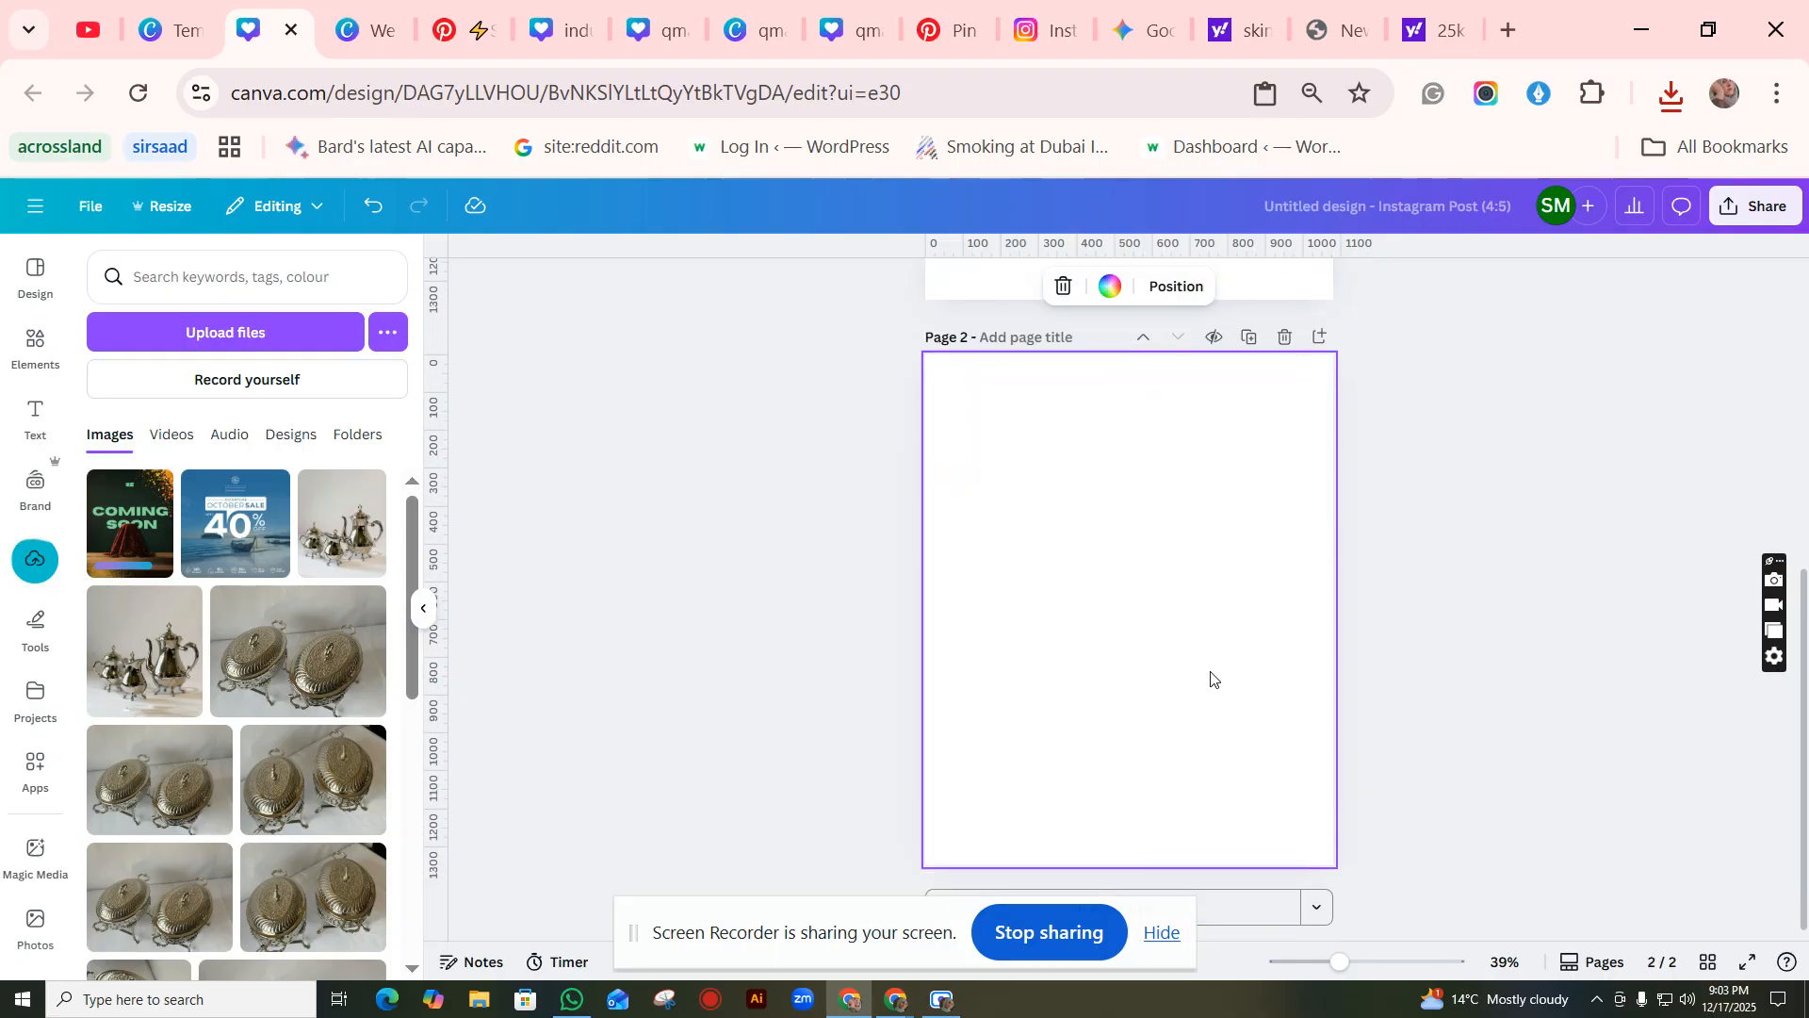
scroll(1212, 679, "up", 4)
Step: Enlarge the October Sale image on page 1 until it extends past both side edges of the page
right_click(1121, 526)
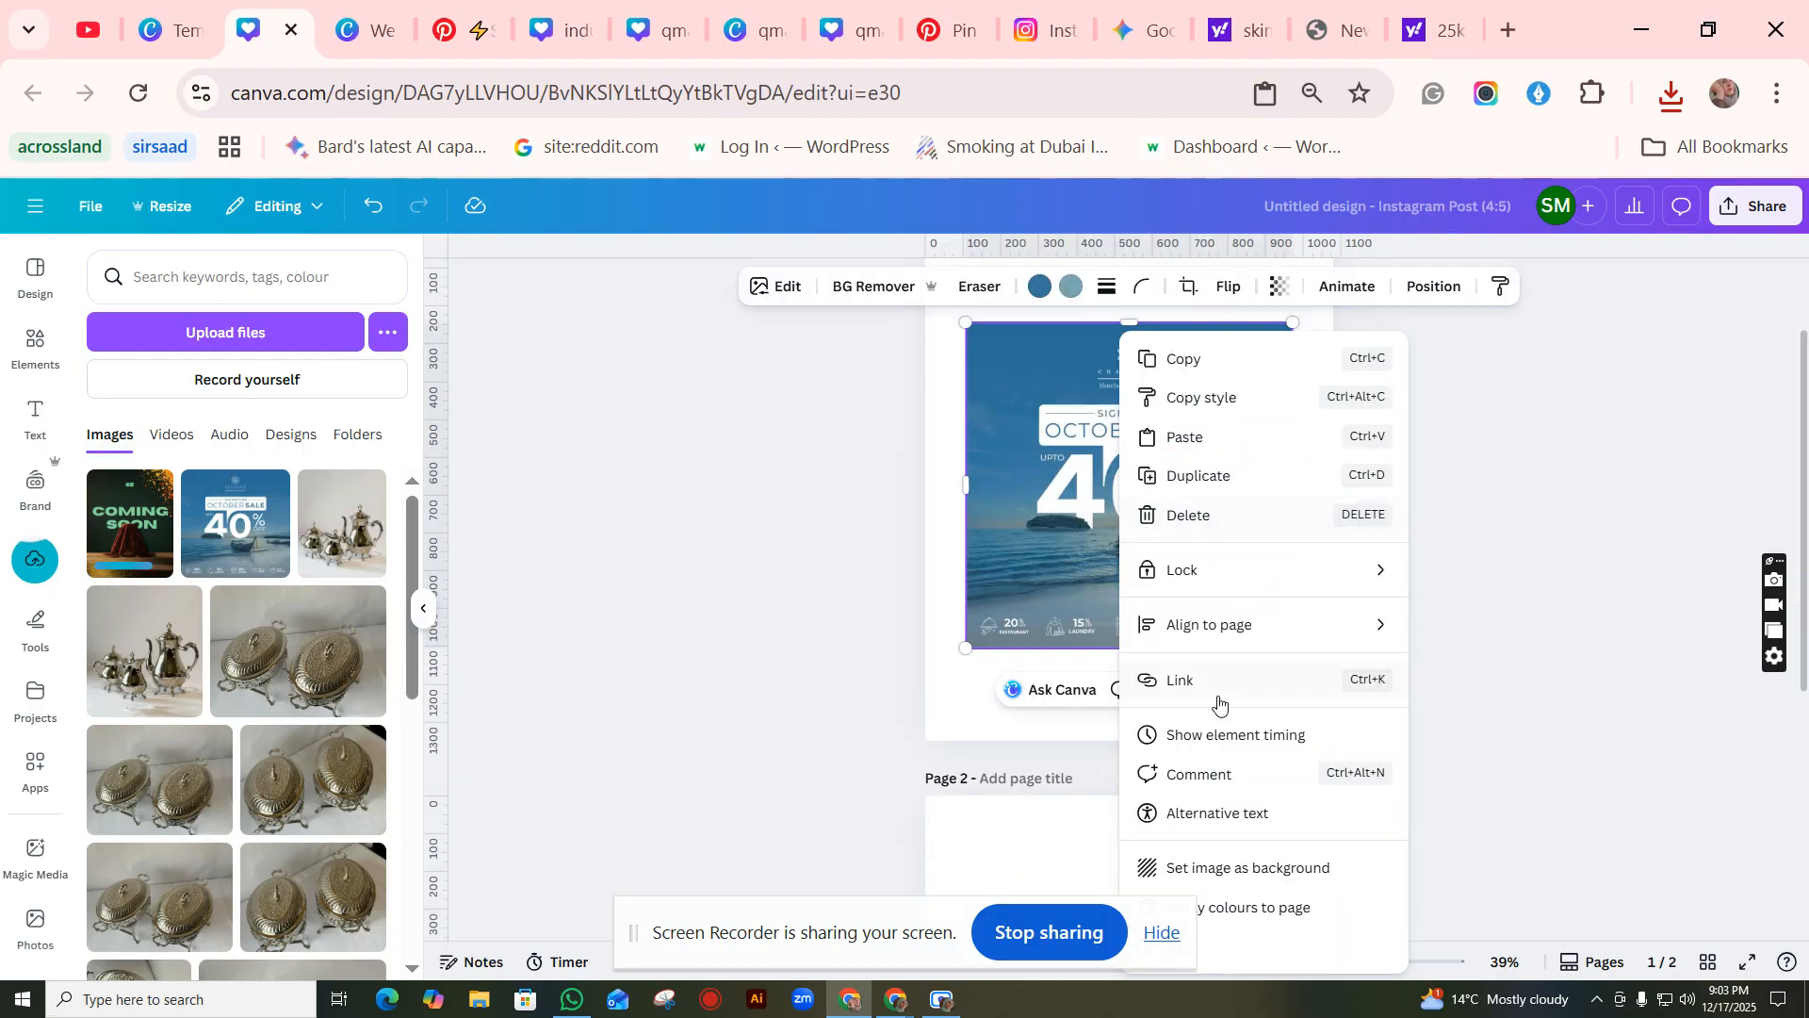
left_click(1105, 510)
left_click_drag(963, 322, 887, 240)
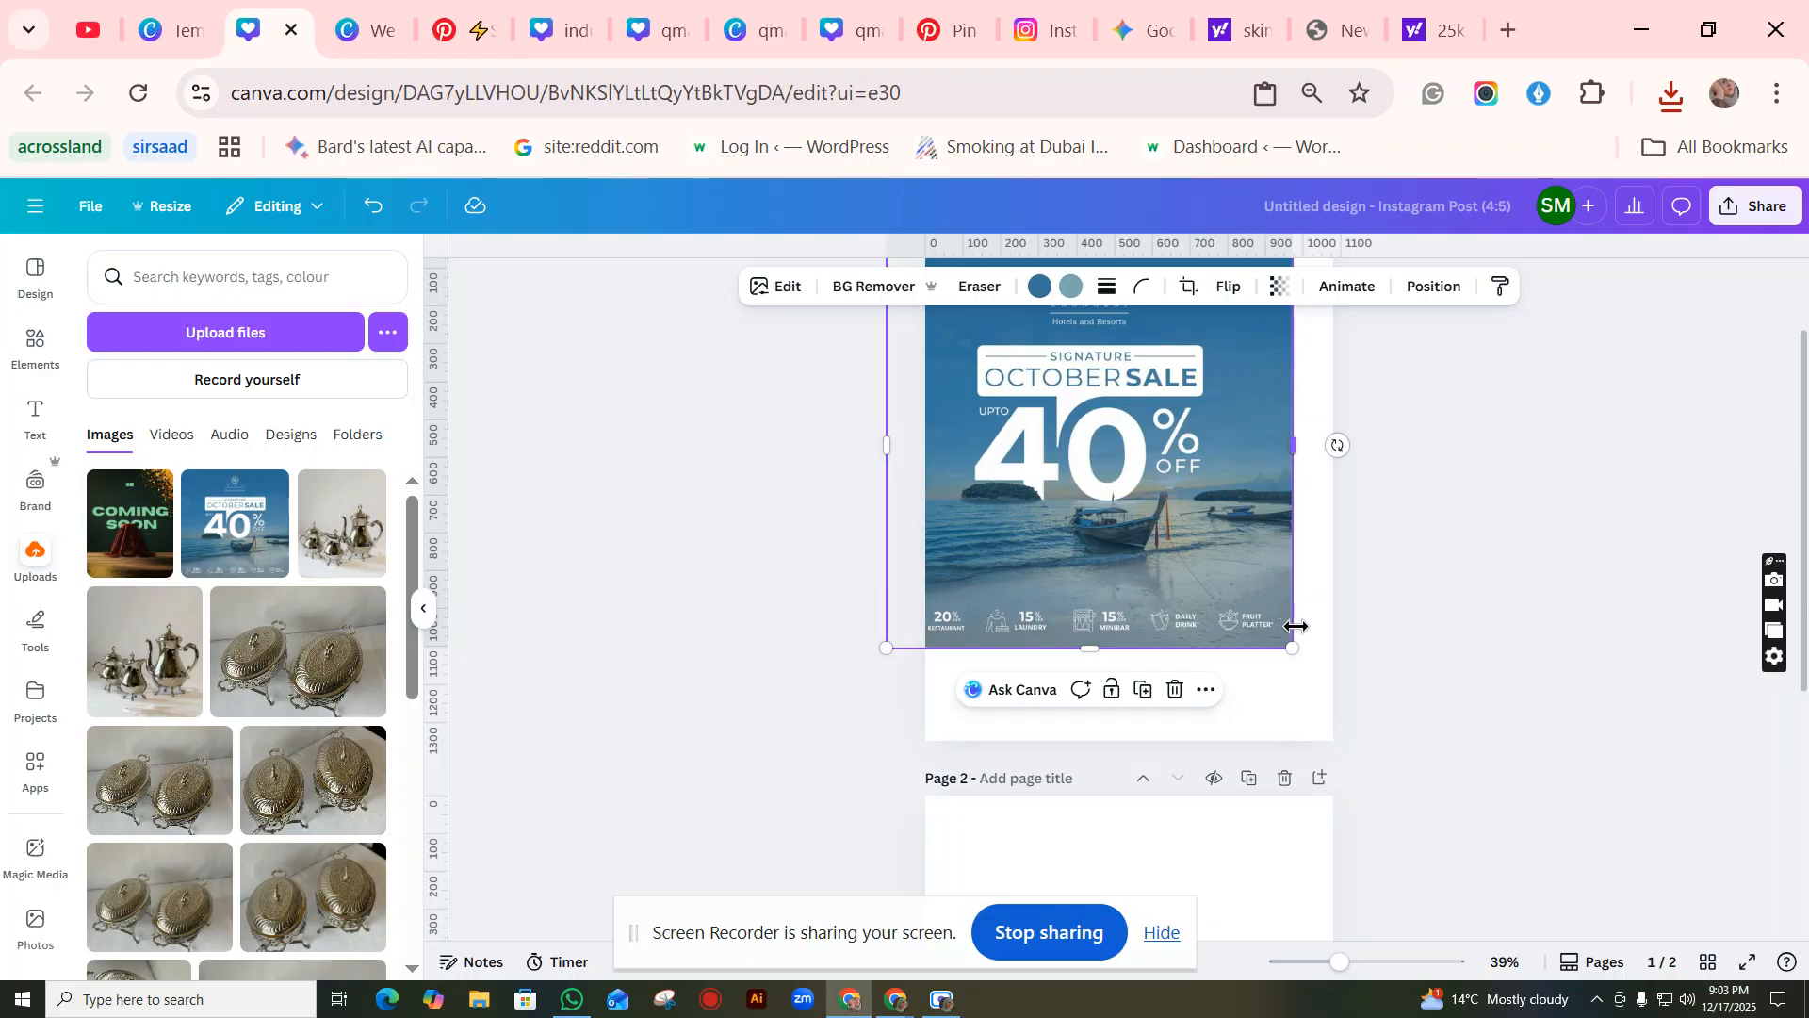
left_click_drag(1292, 648, 1369, 720)
scroll(1300, 616, "up", 2)
scroll(1257, 456, "down", 2)
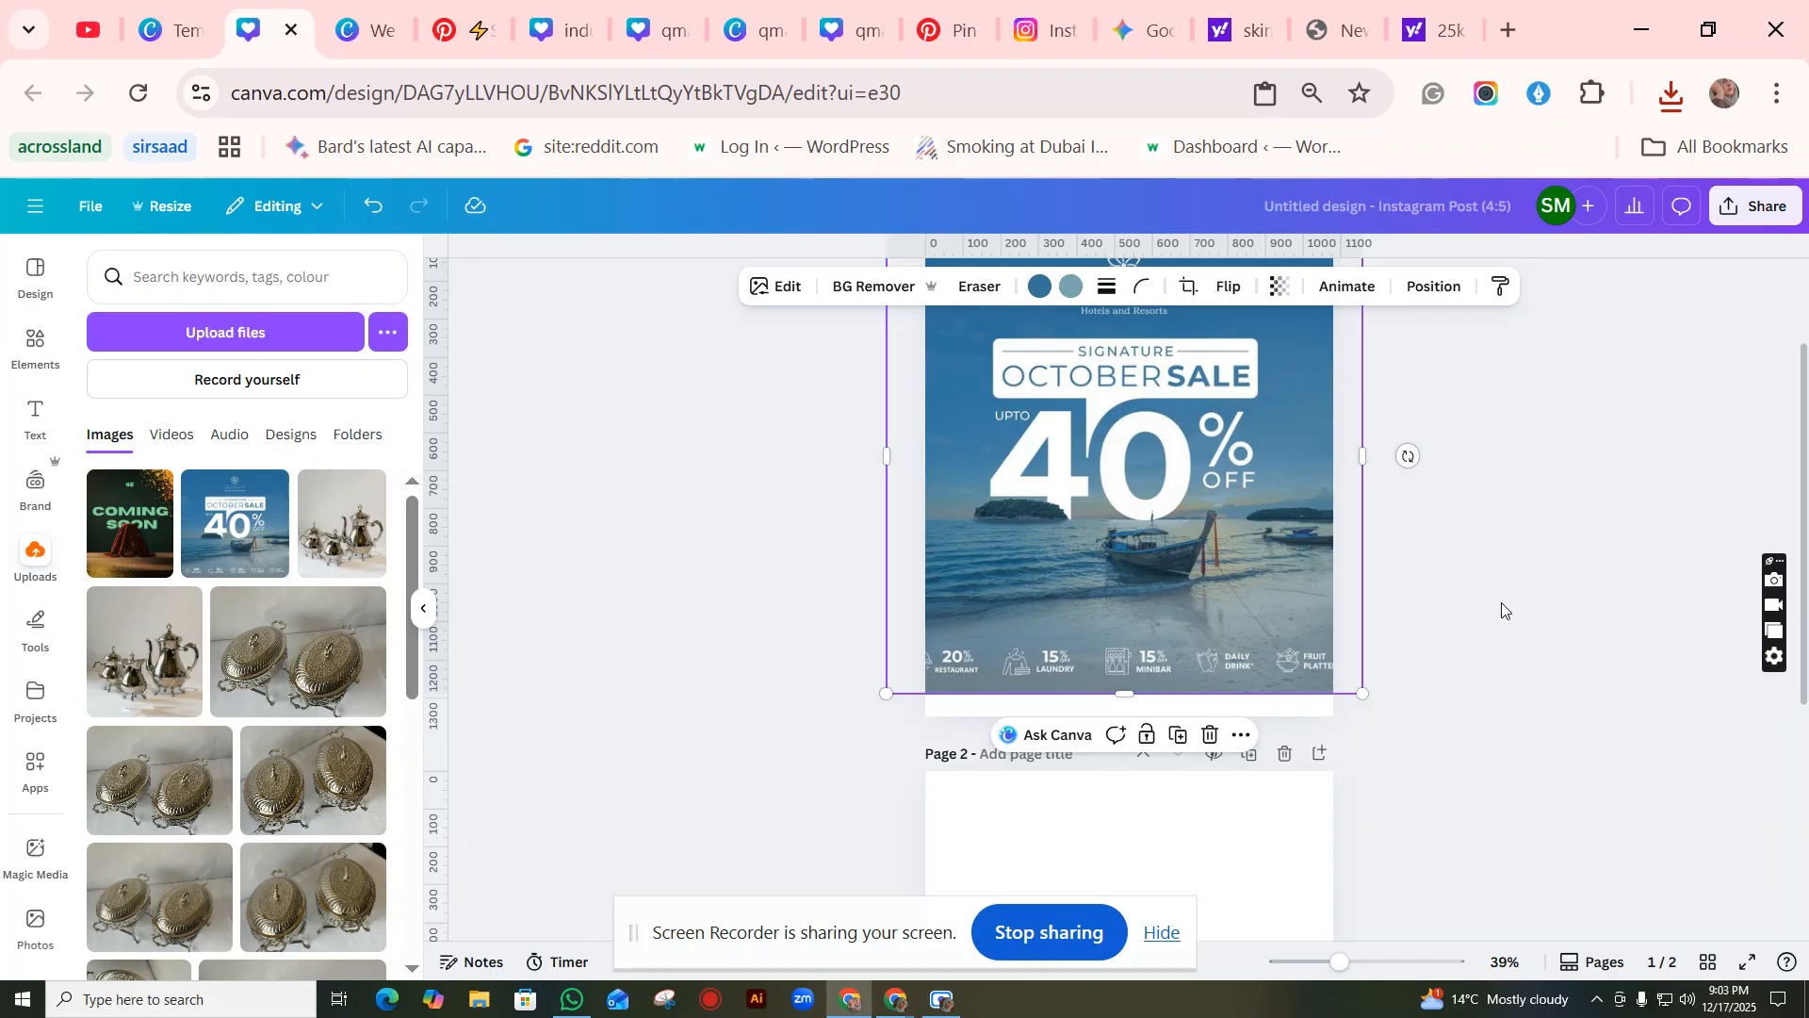
scroll(1494, 603, "down", 1)
scroll(1495, 604, "up", 2)
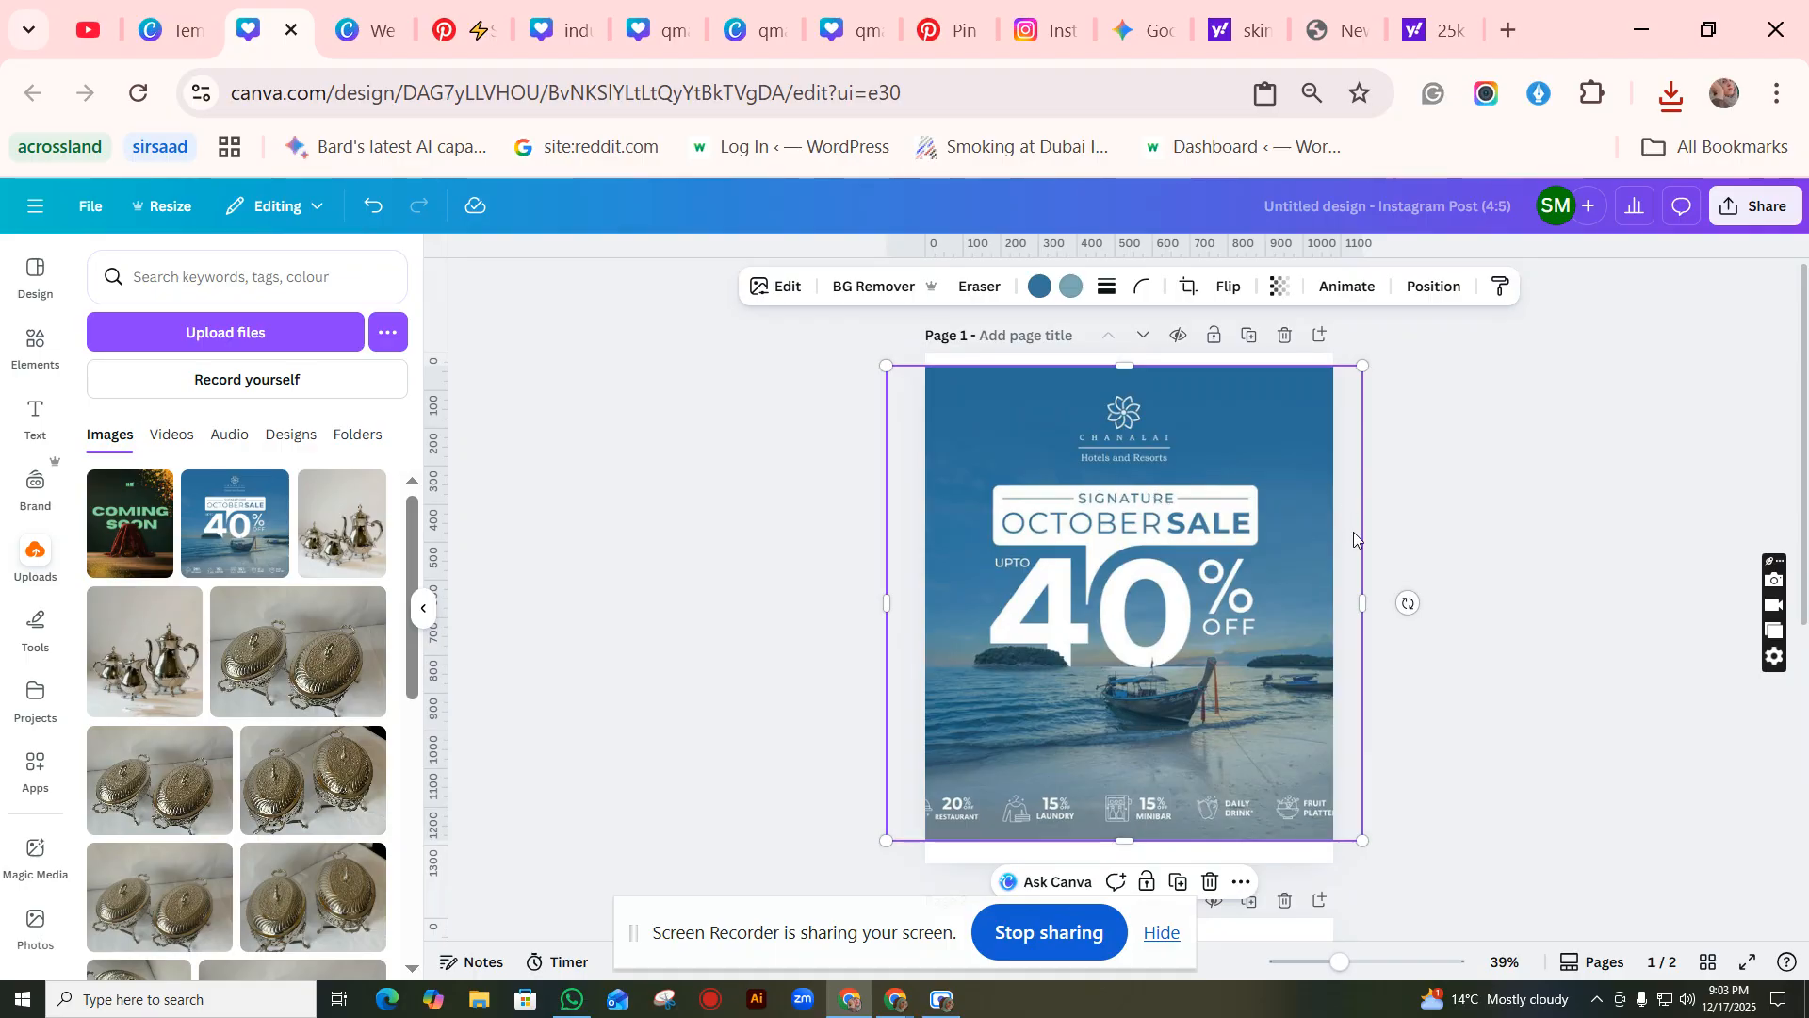
Step: Add a text box reading "Signature" to page 2 and place it centred in the upper part of the page
scroll(1386, 551, "down", 5)
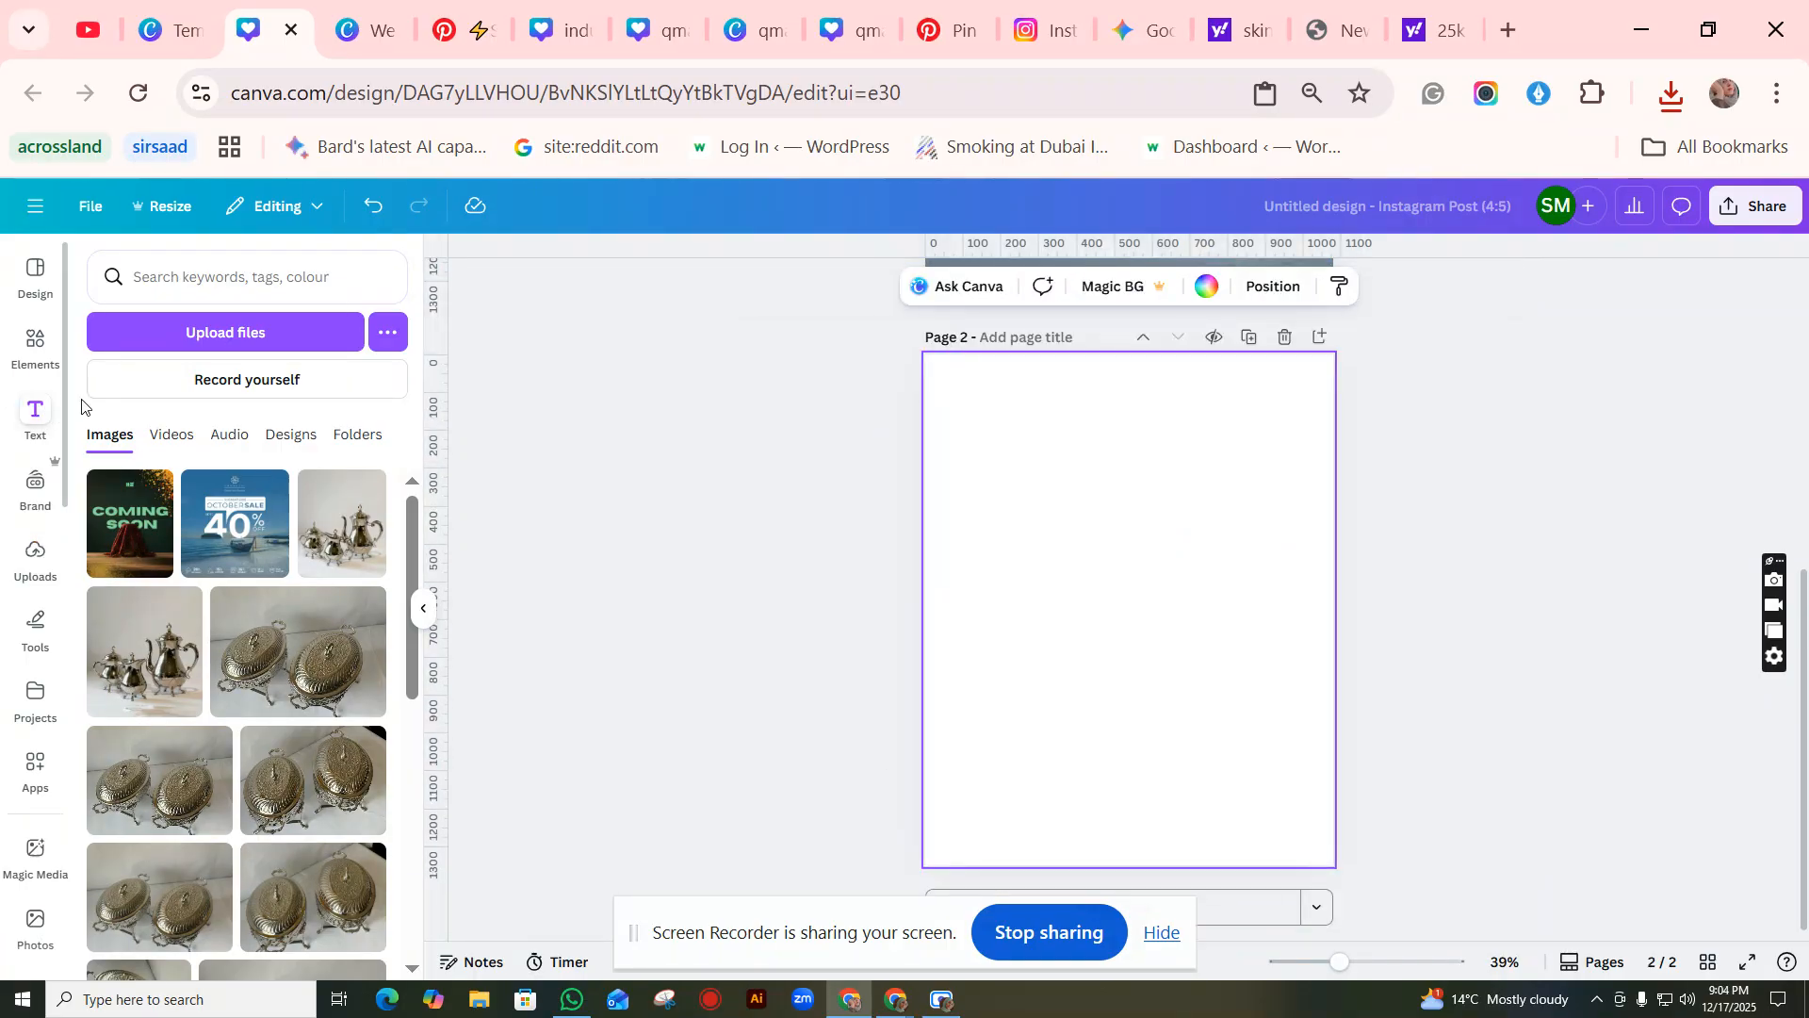
left_click(36, 414)
left_click(247, 339)
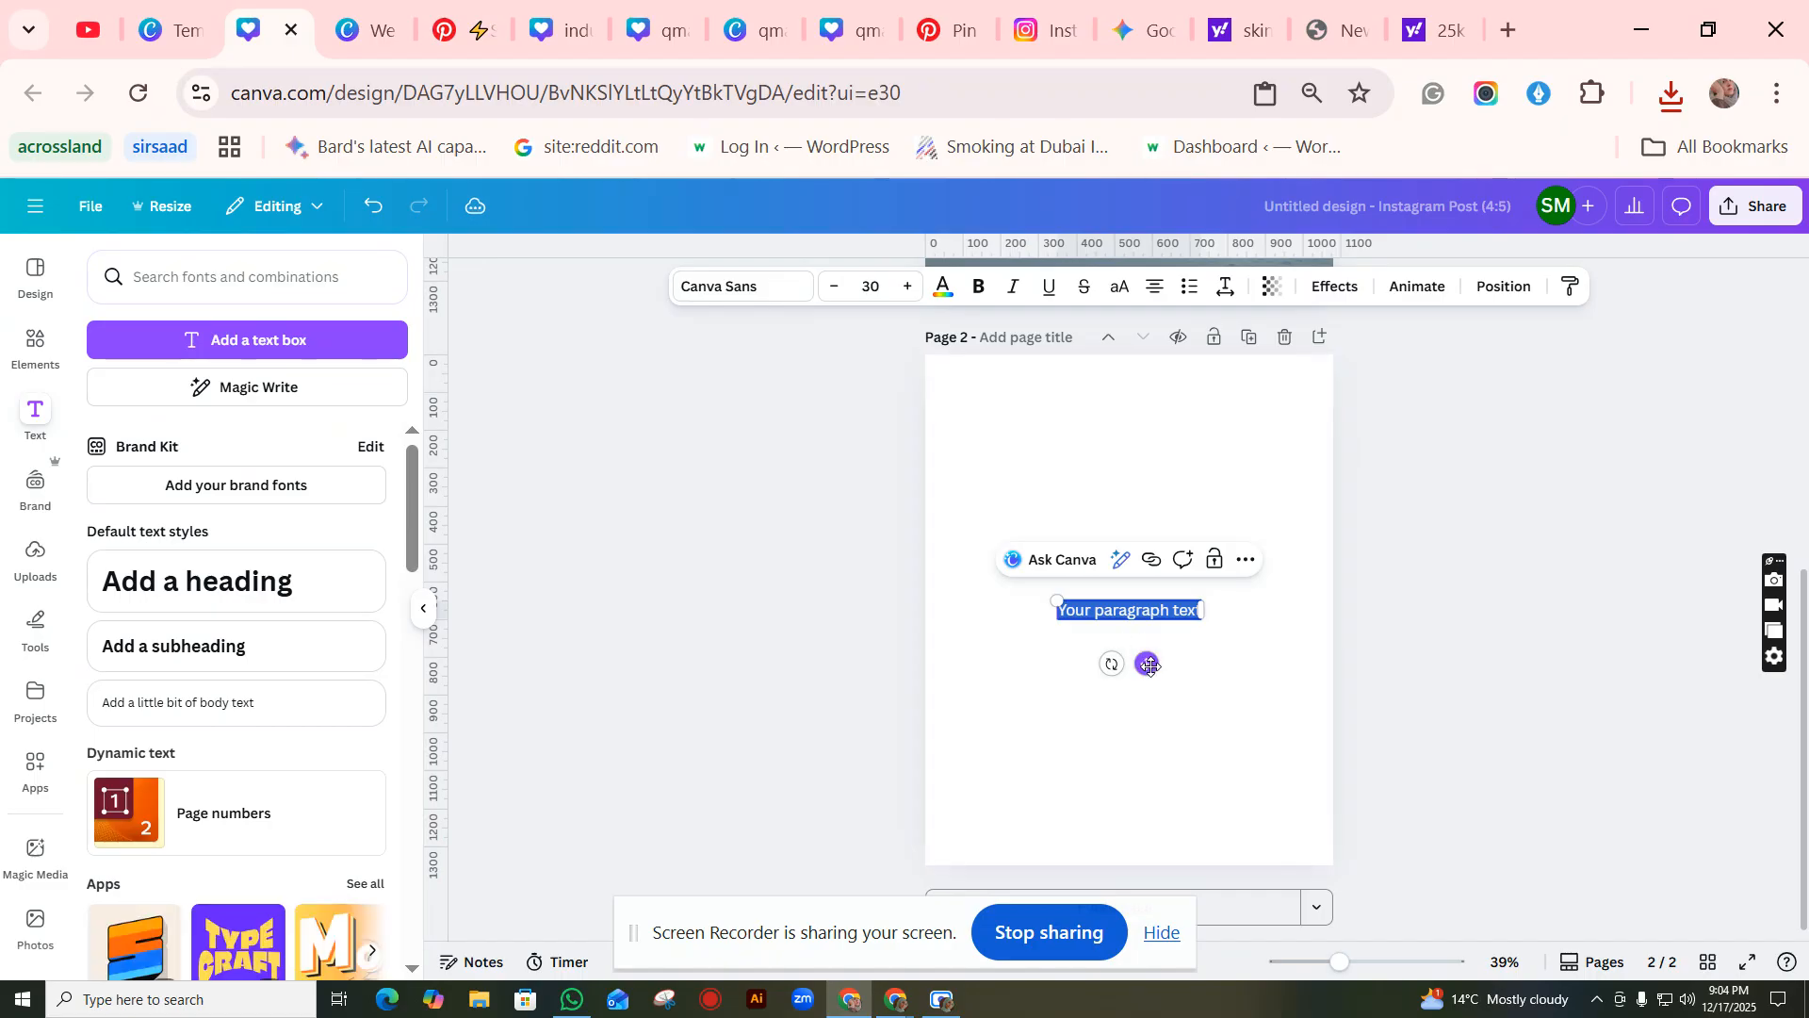
left_click_drag(1148, 665, 1151, 545)
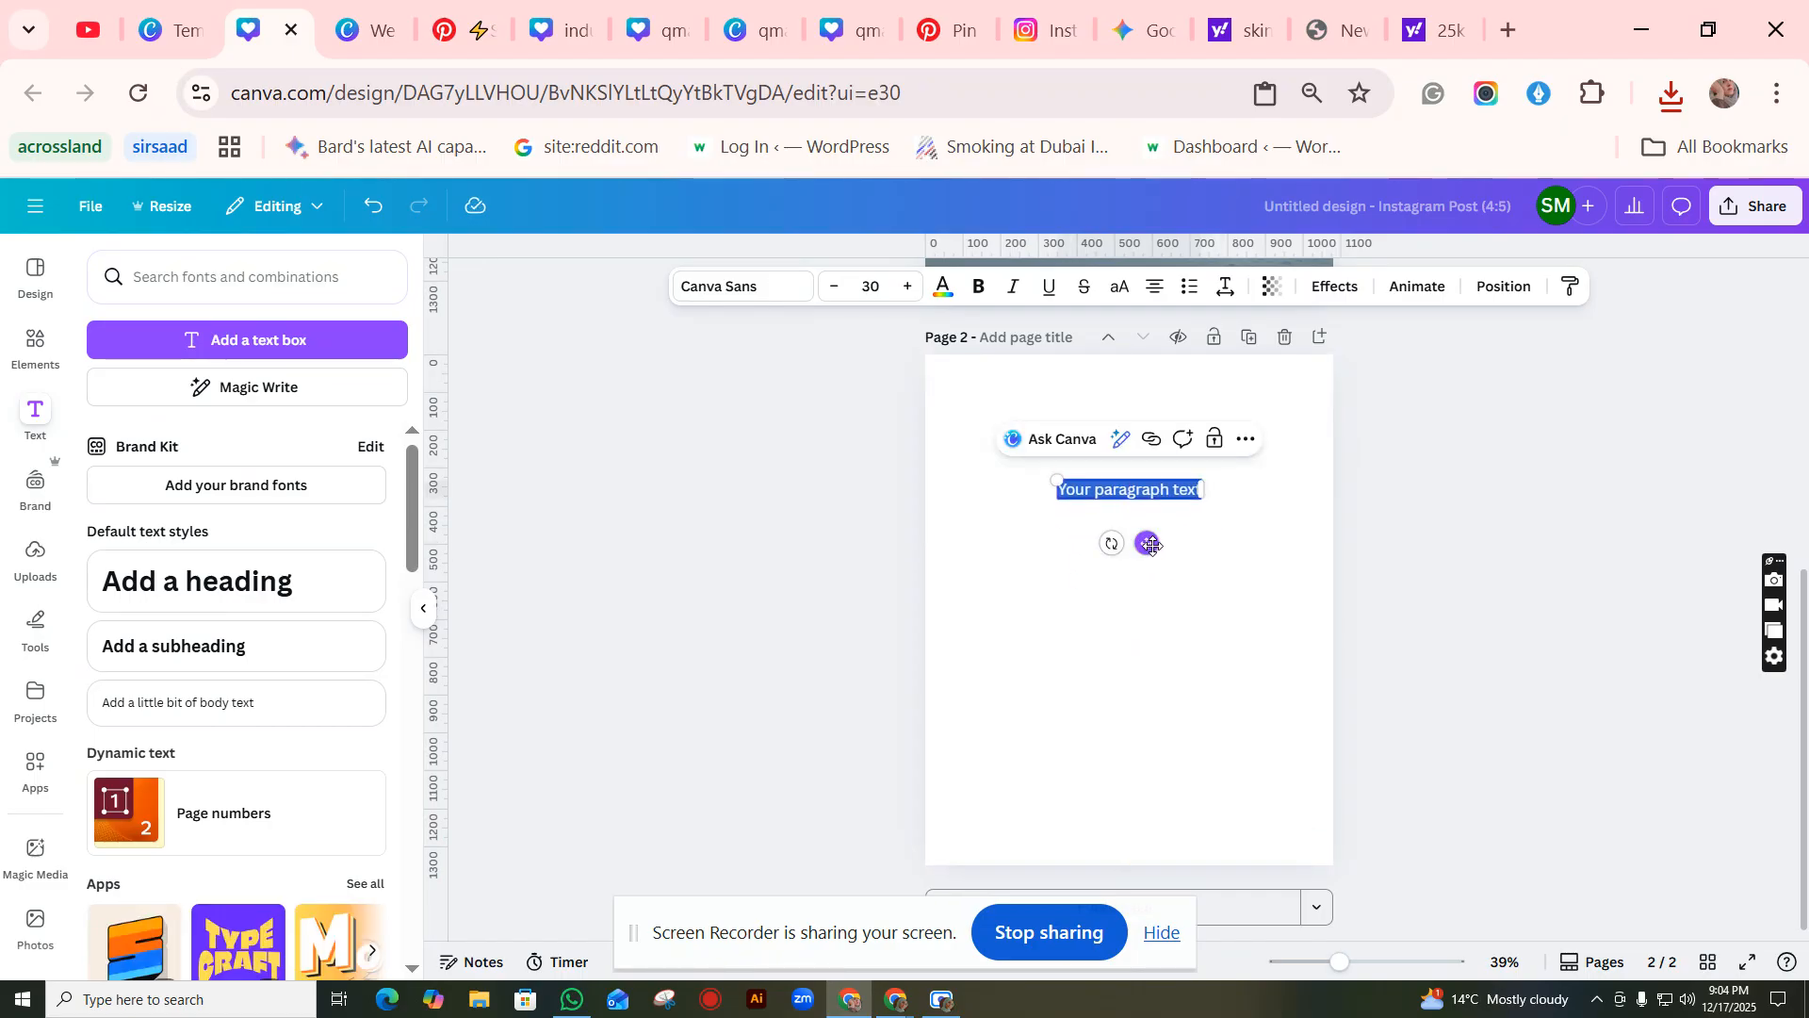
type("Signat")
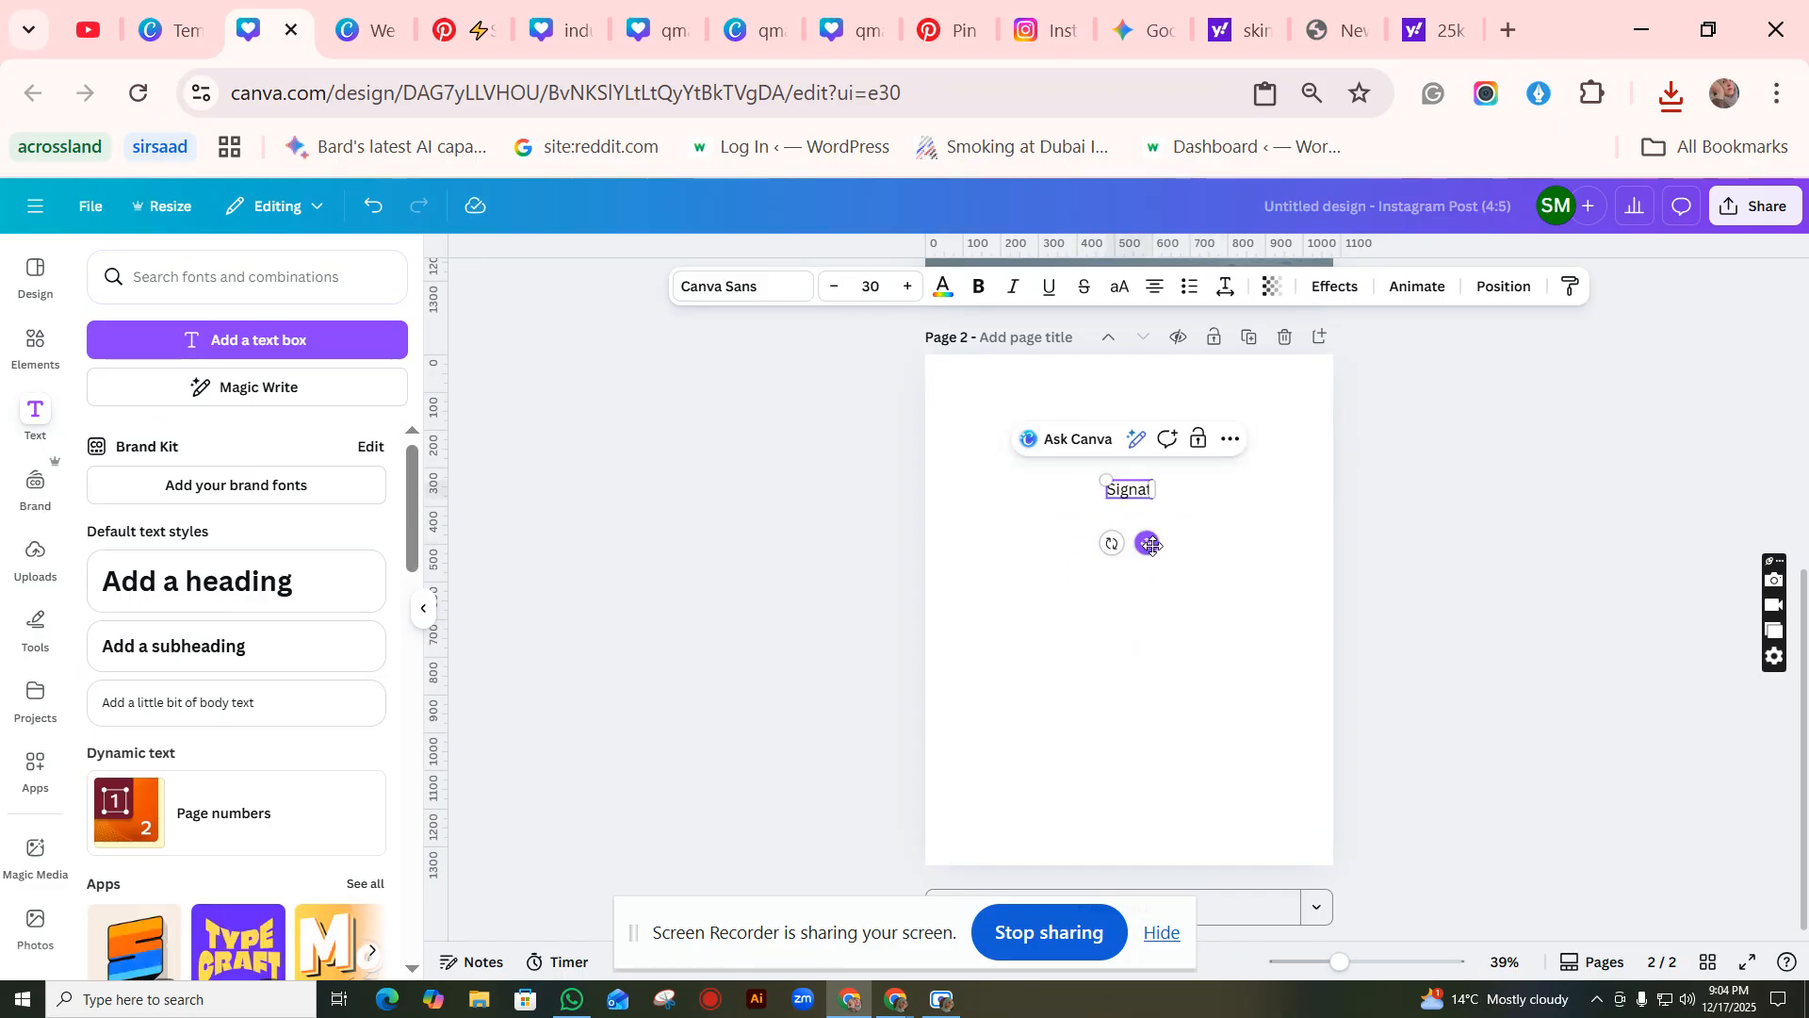
type("ure")
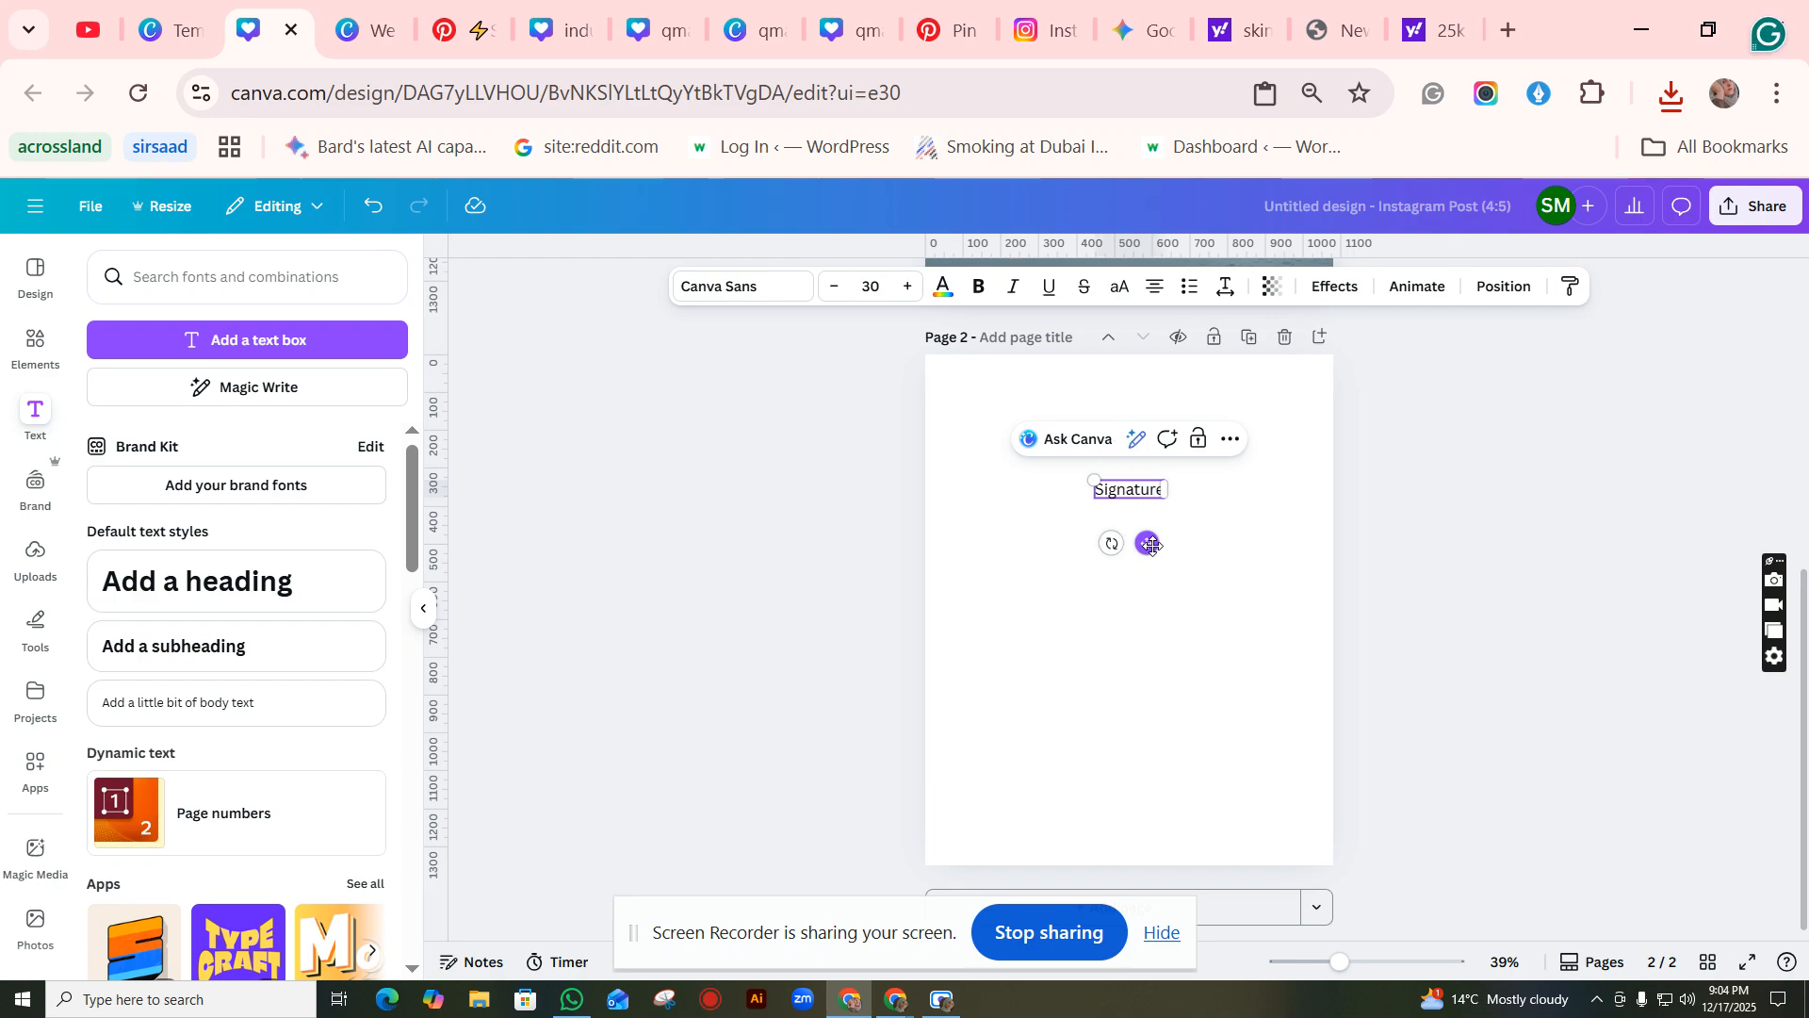
left_click(1212, 554)
Step: Duplicate the Signature text, place the copy directly below it and change its wording to "December Sale"
left_click(1132, 506)
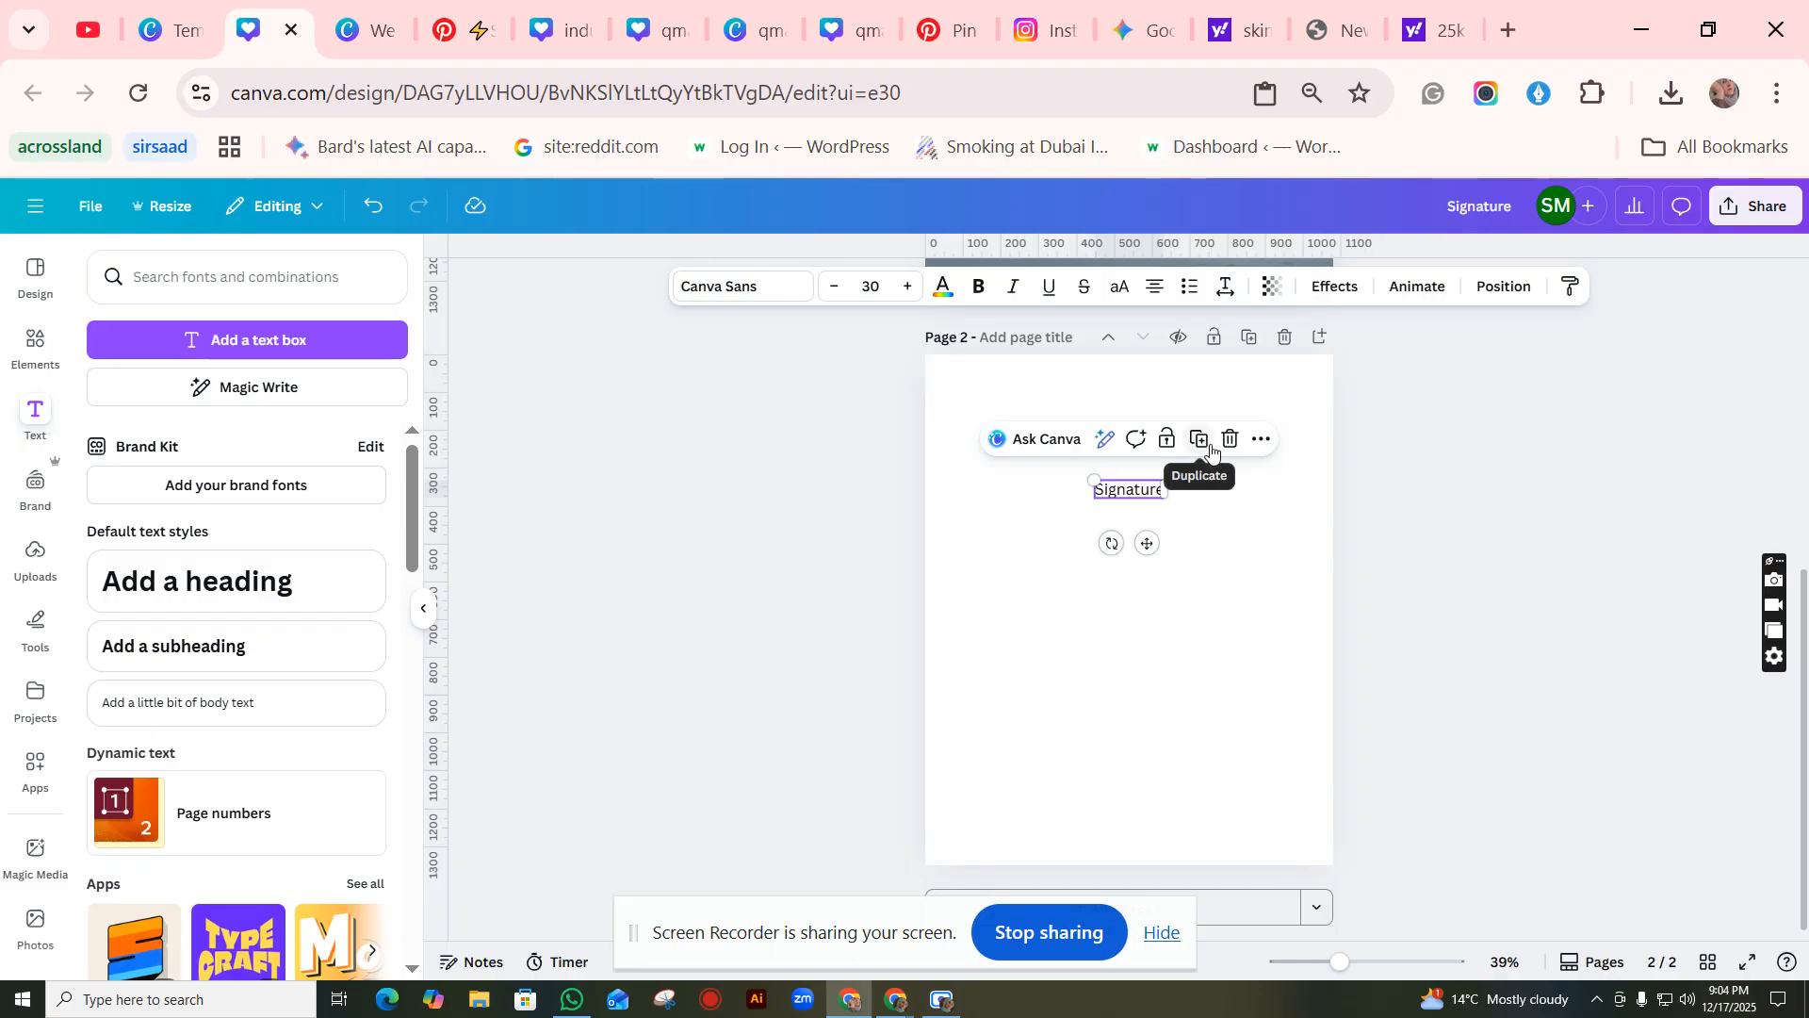
left_click(1200, 440)
left_click_drag(1152, 499, 1136, 501)
double_click(1140, 505)
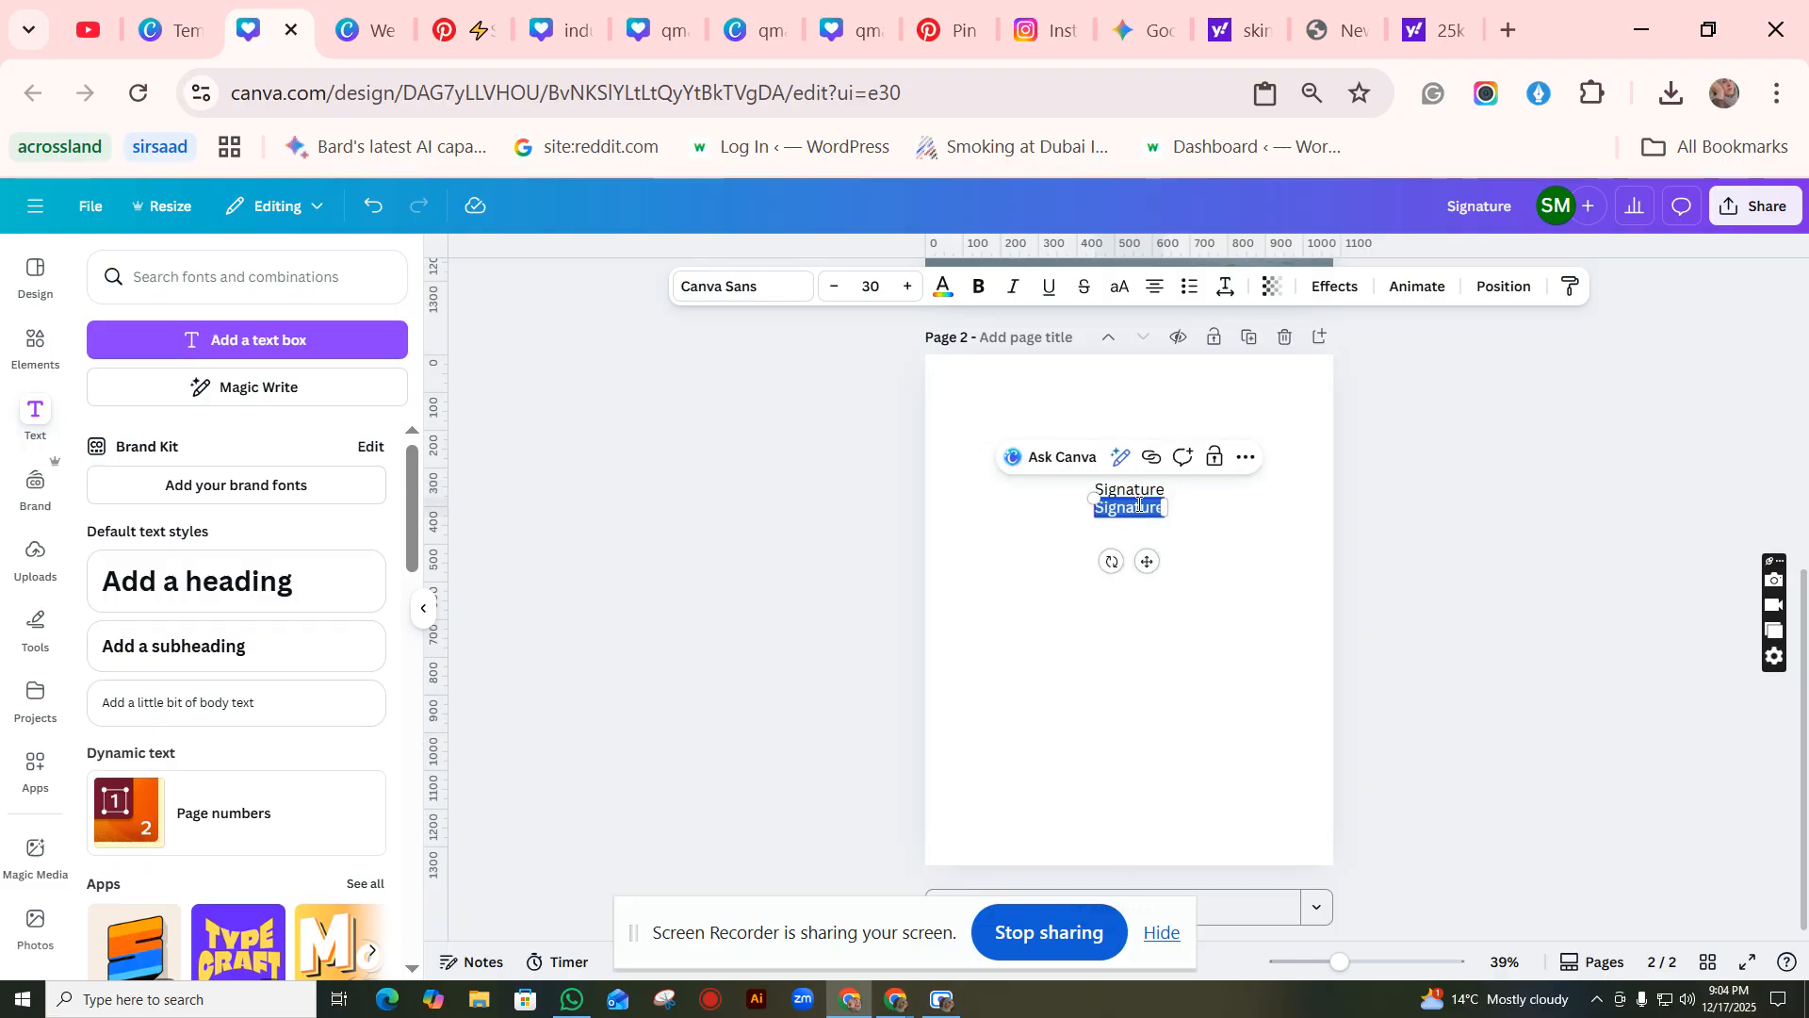
type("December Sale")
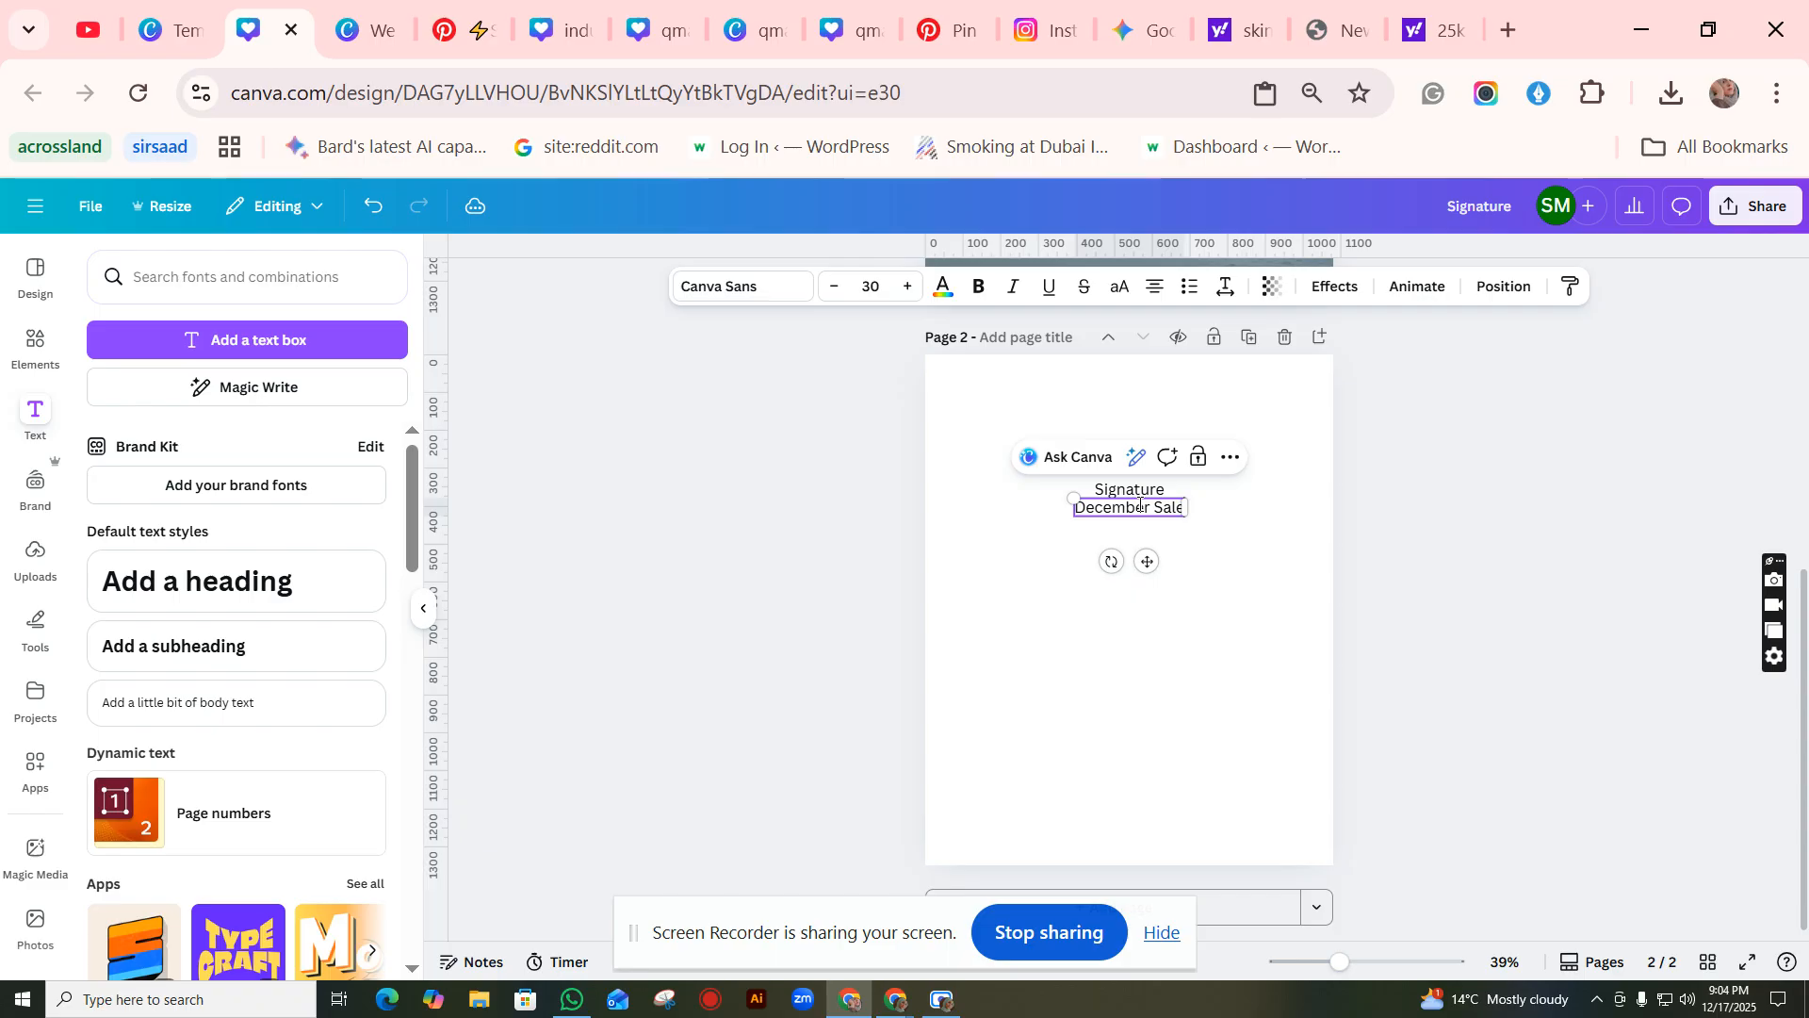
Step: Enlarge the Signature text to size 38.8 and the December Sale text to size 49.4 on page 2
scroll(1249, 629, "up", 5)
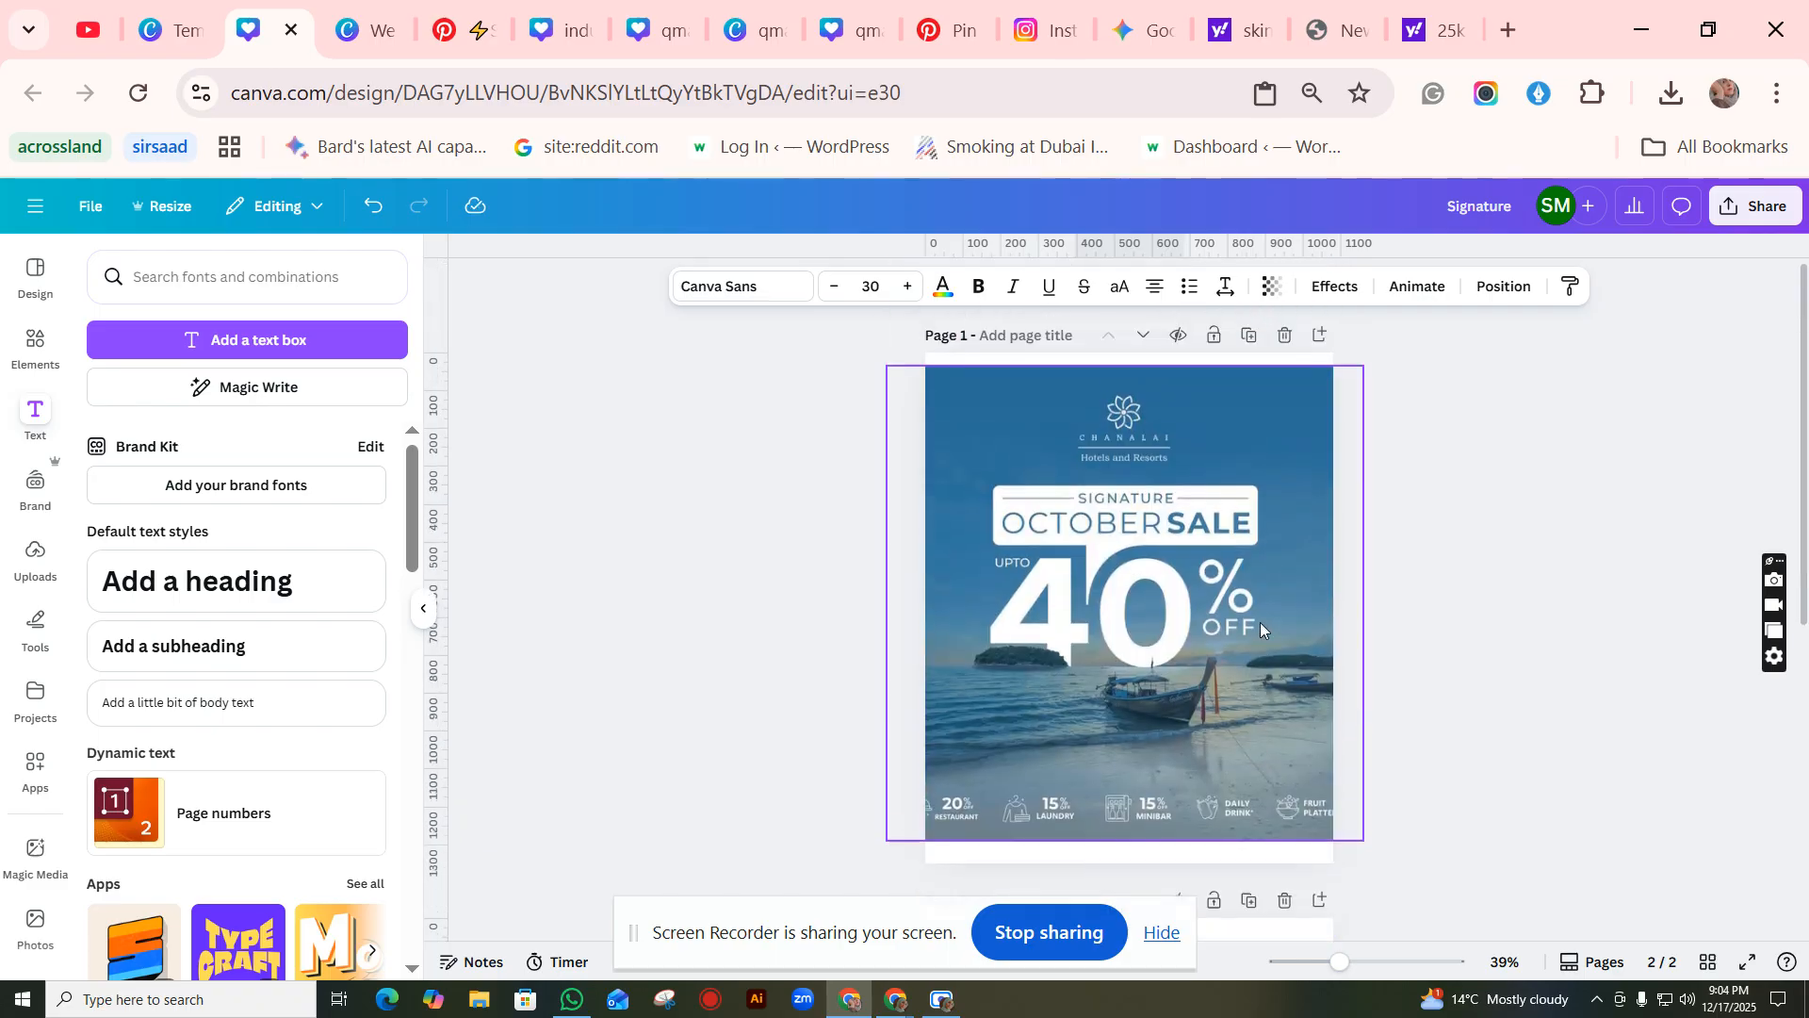
scroll(1283, 585, "down", 5)
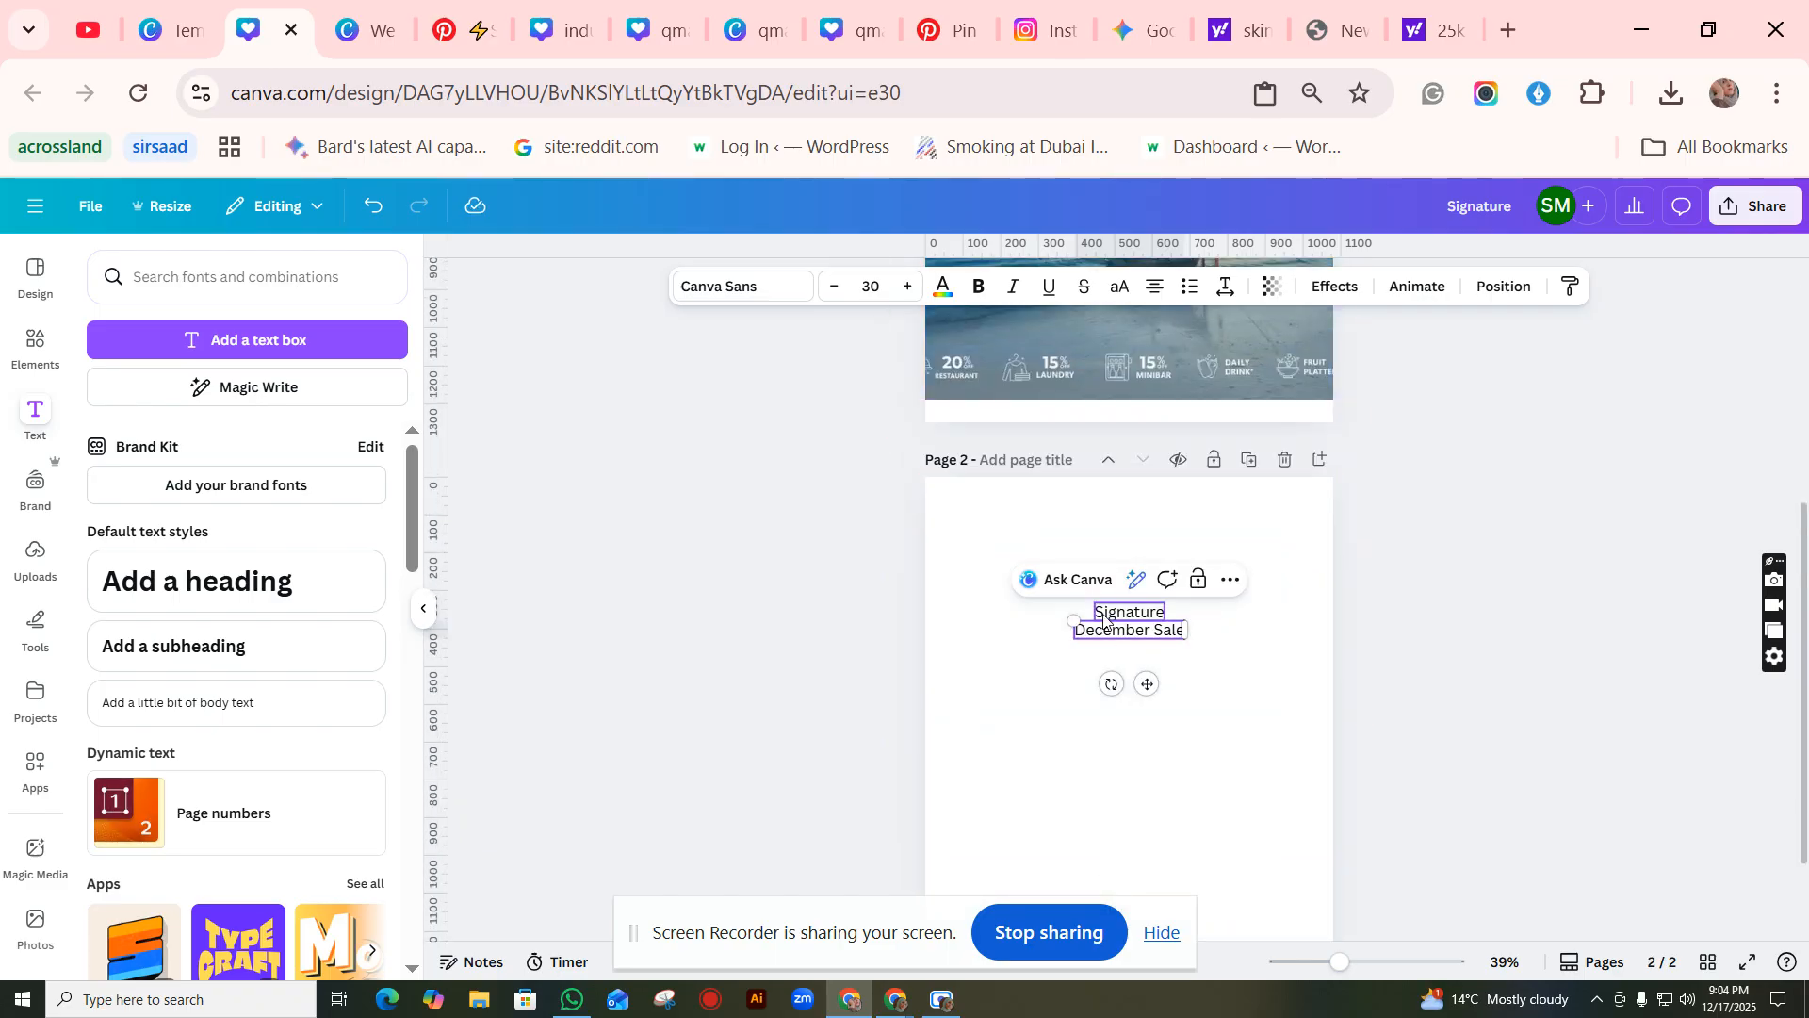
left_click(1122, 610)
mouse_move(1093, 605)
left_mouse_down()
mouse_move(1003, 610)
mouse_move(1112, 632)
left_mouse_up()
left_click(1084, 632)
Step: Set both the Signature and December Sale texts on page 2 to uppercase, matching the reference on page 1
scroll(1121, 565, "up", 5)
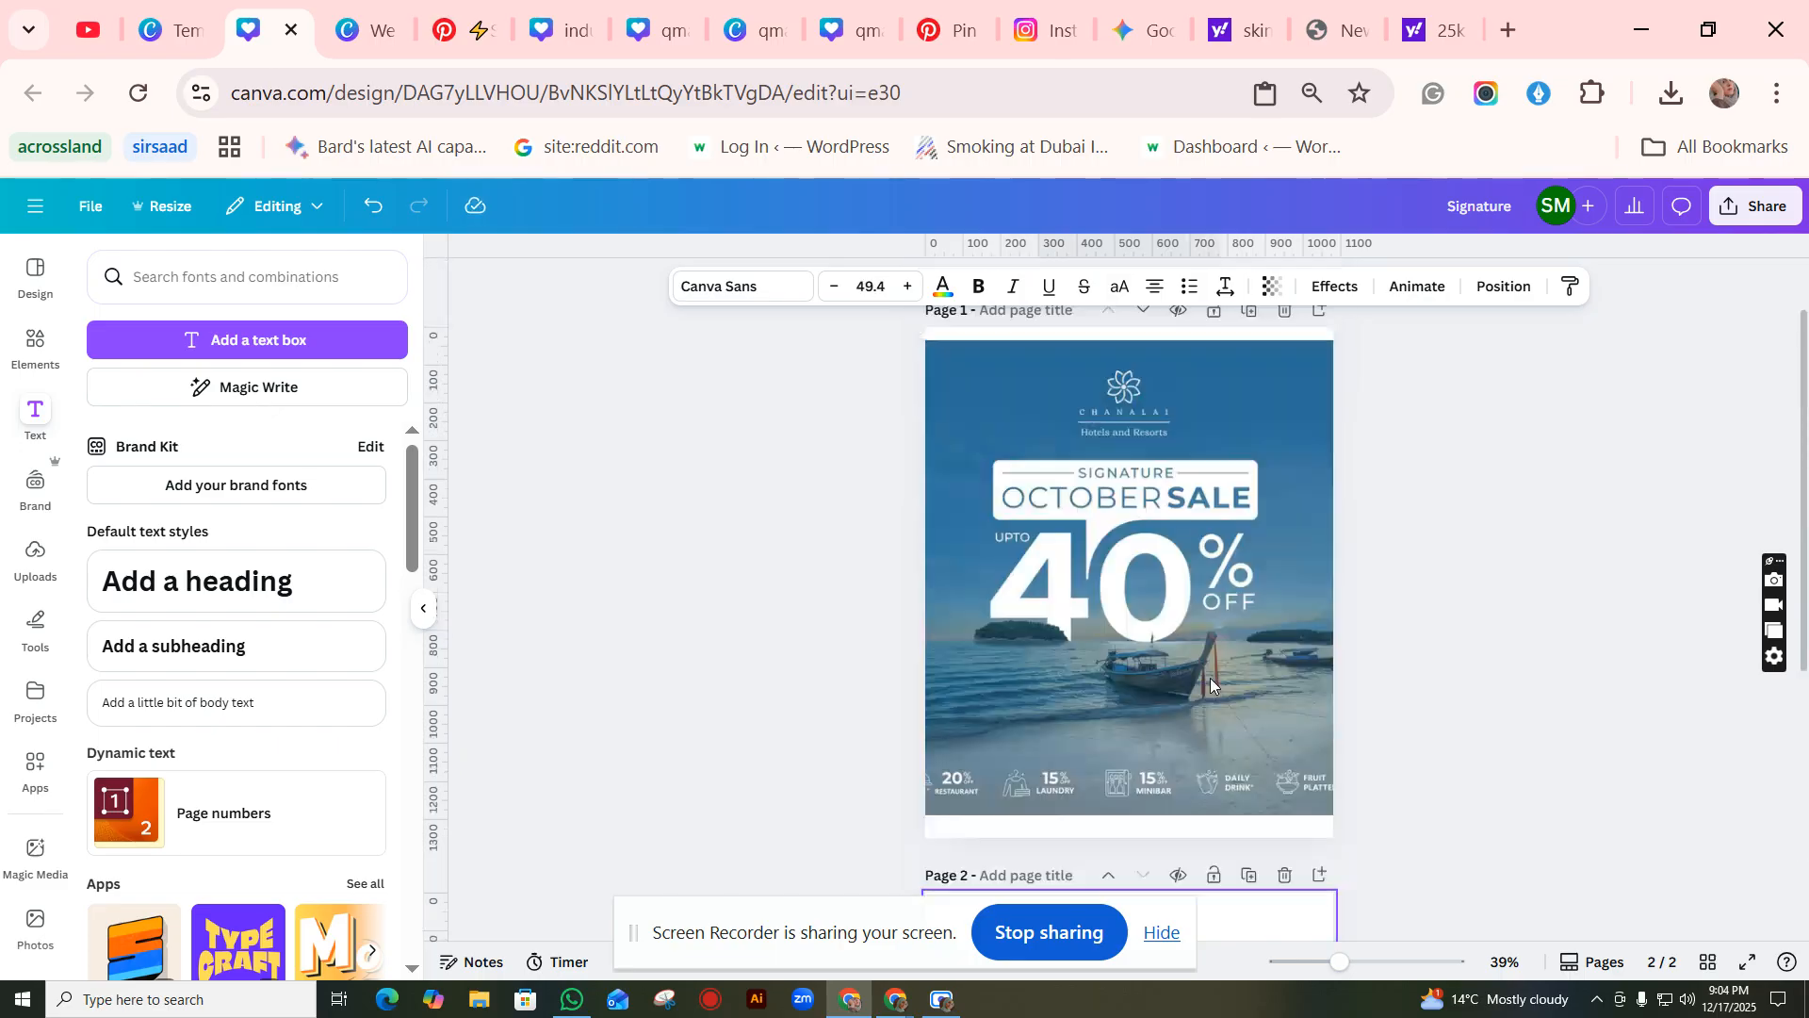
scroll(1152, 512, "down", 5)
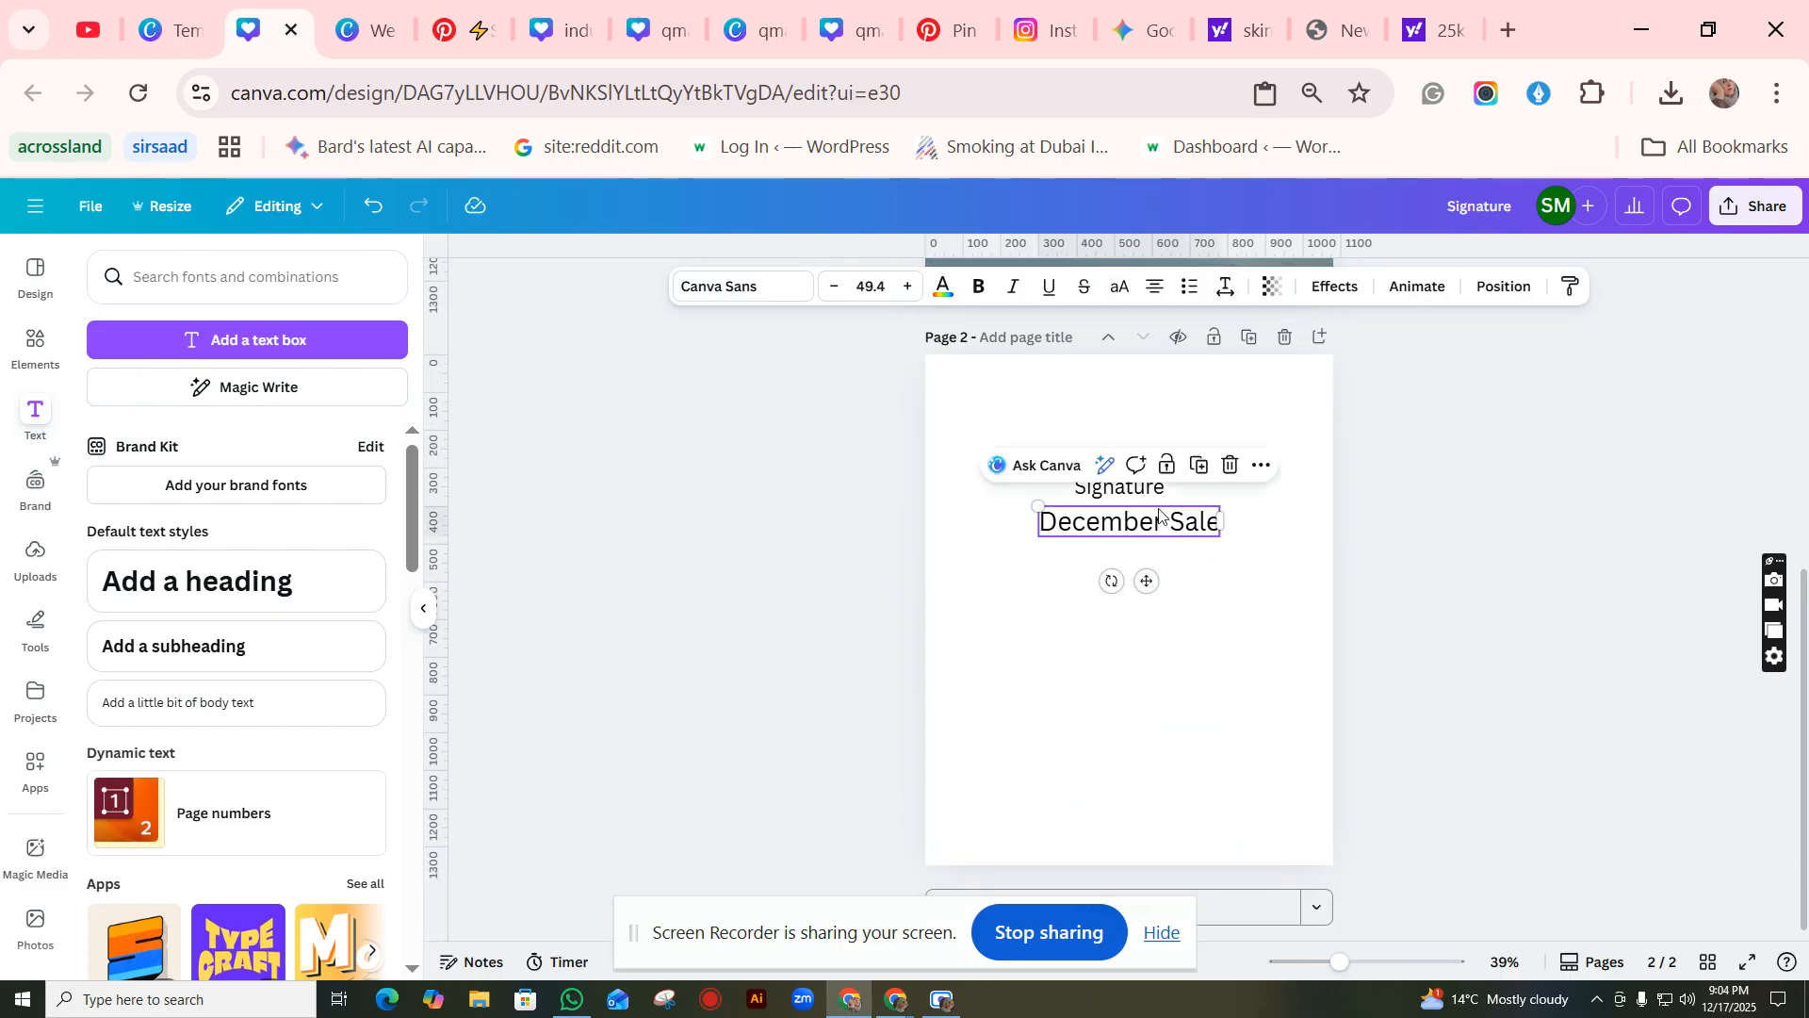
left_click(1146, 498)
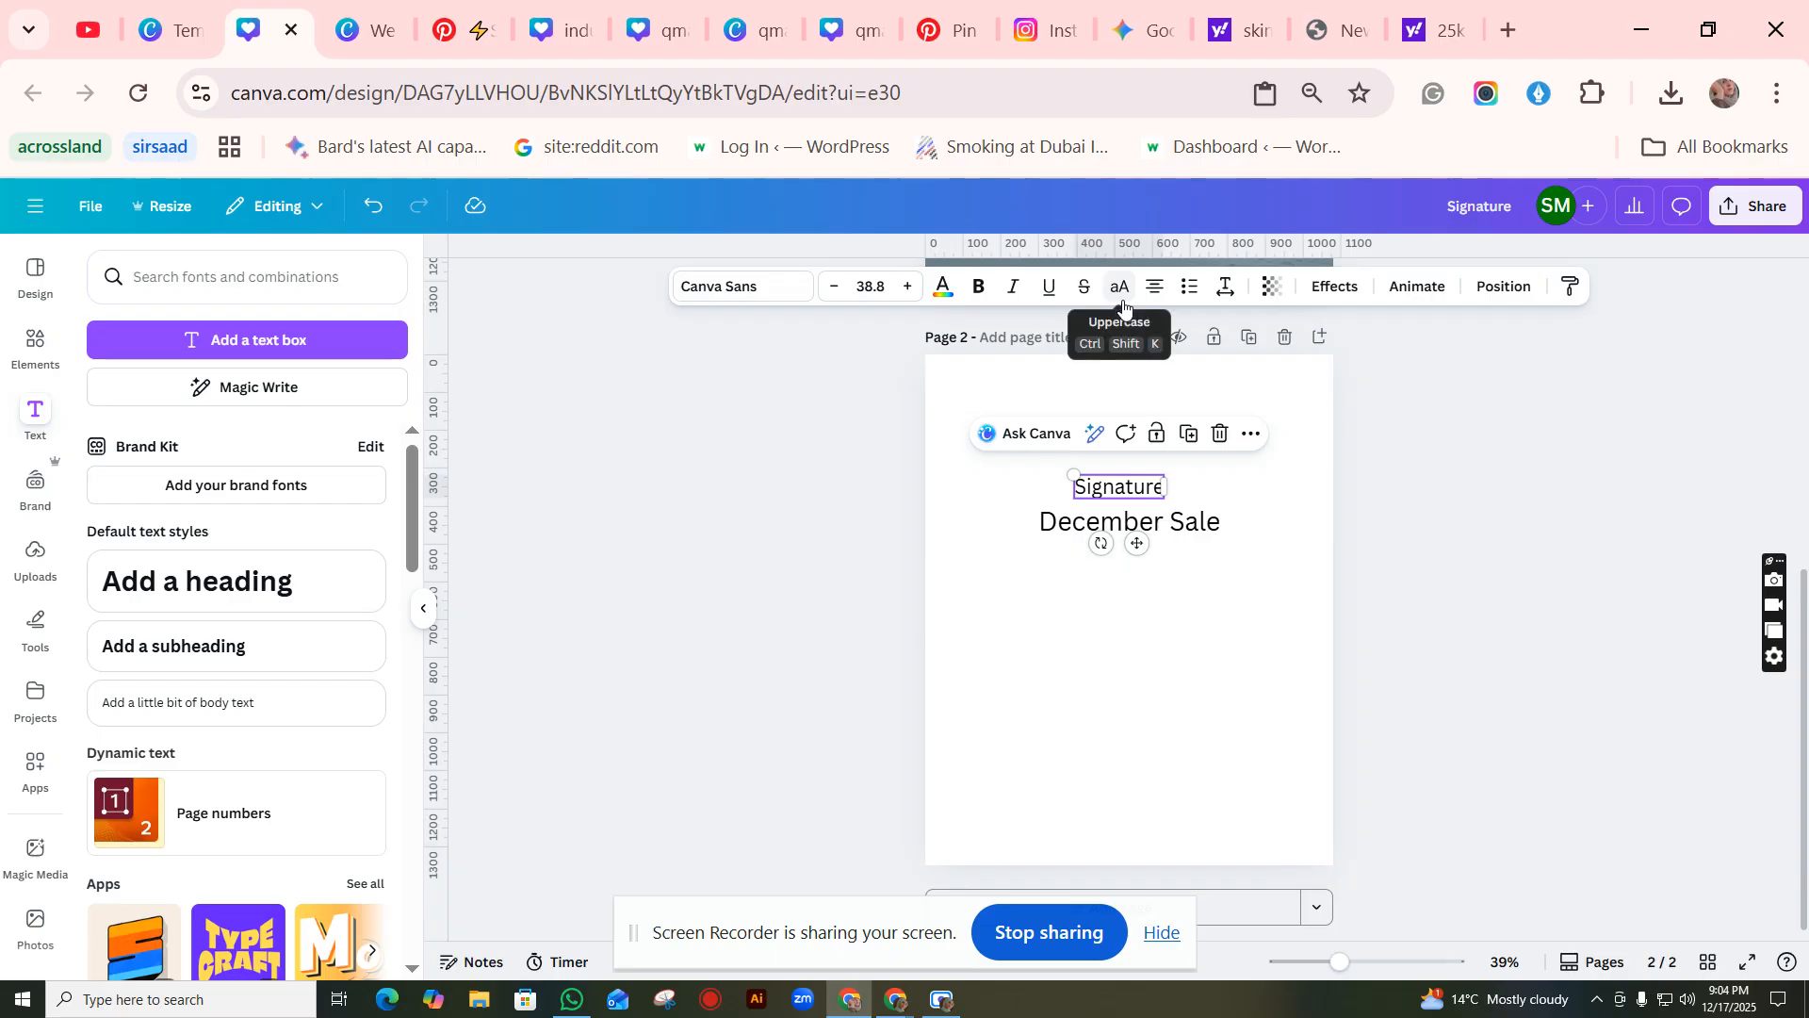
left_click(1120, 287)
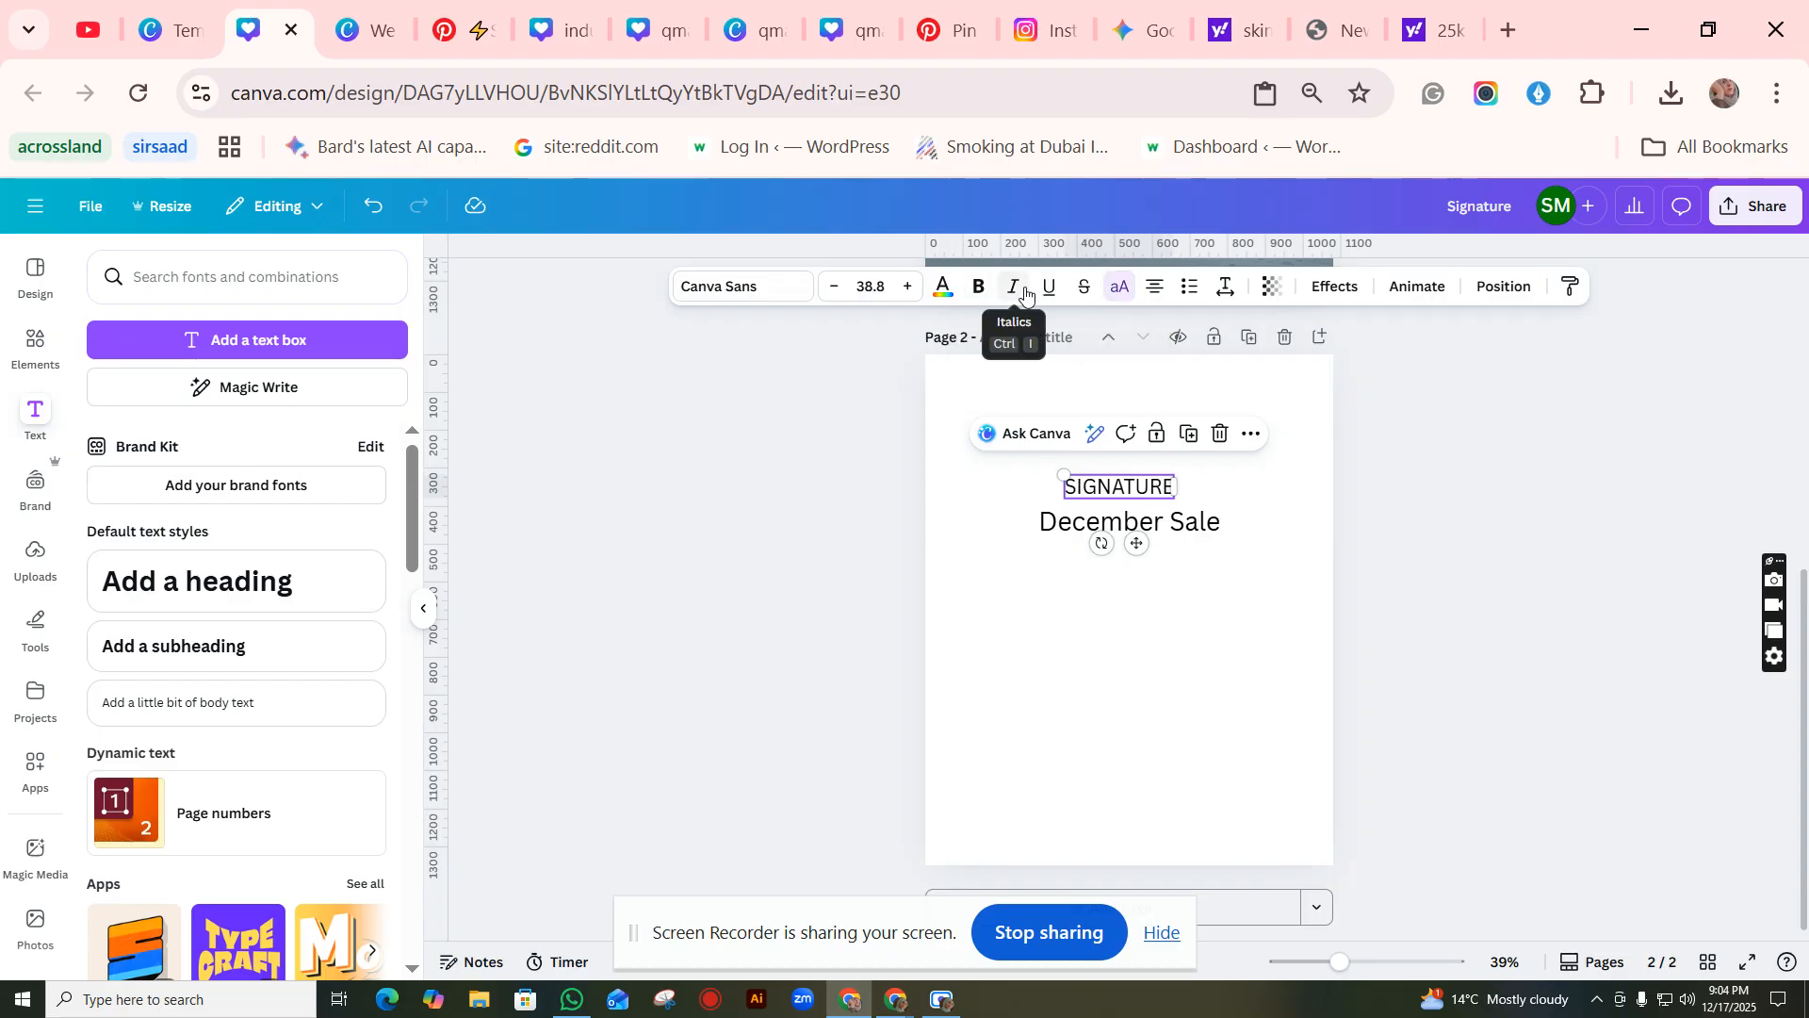
left_click(1195, 526)
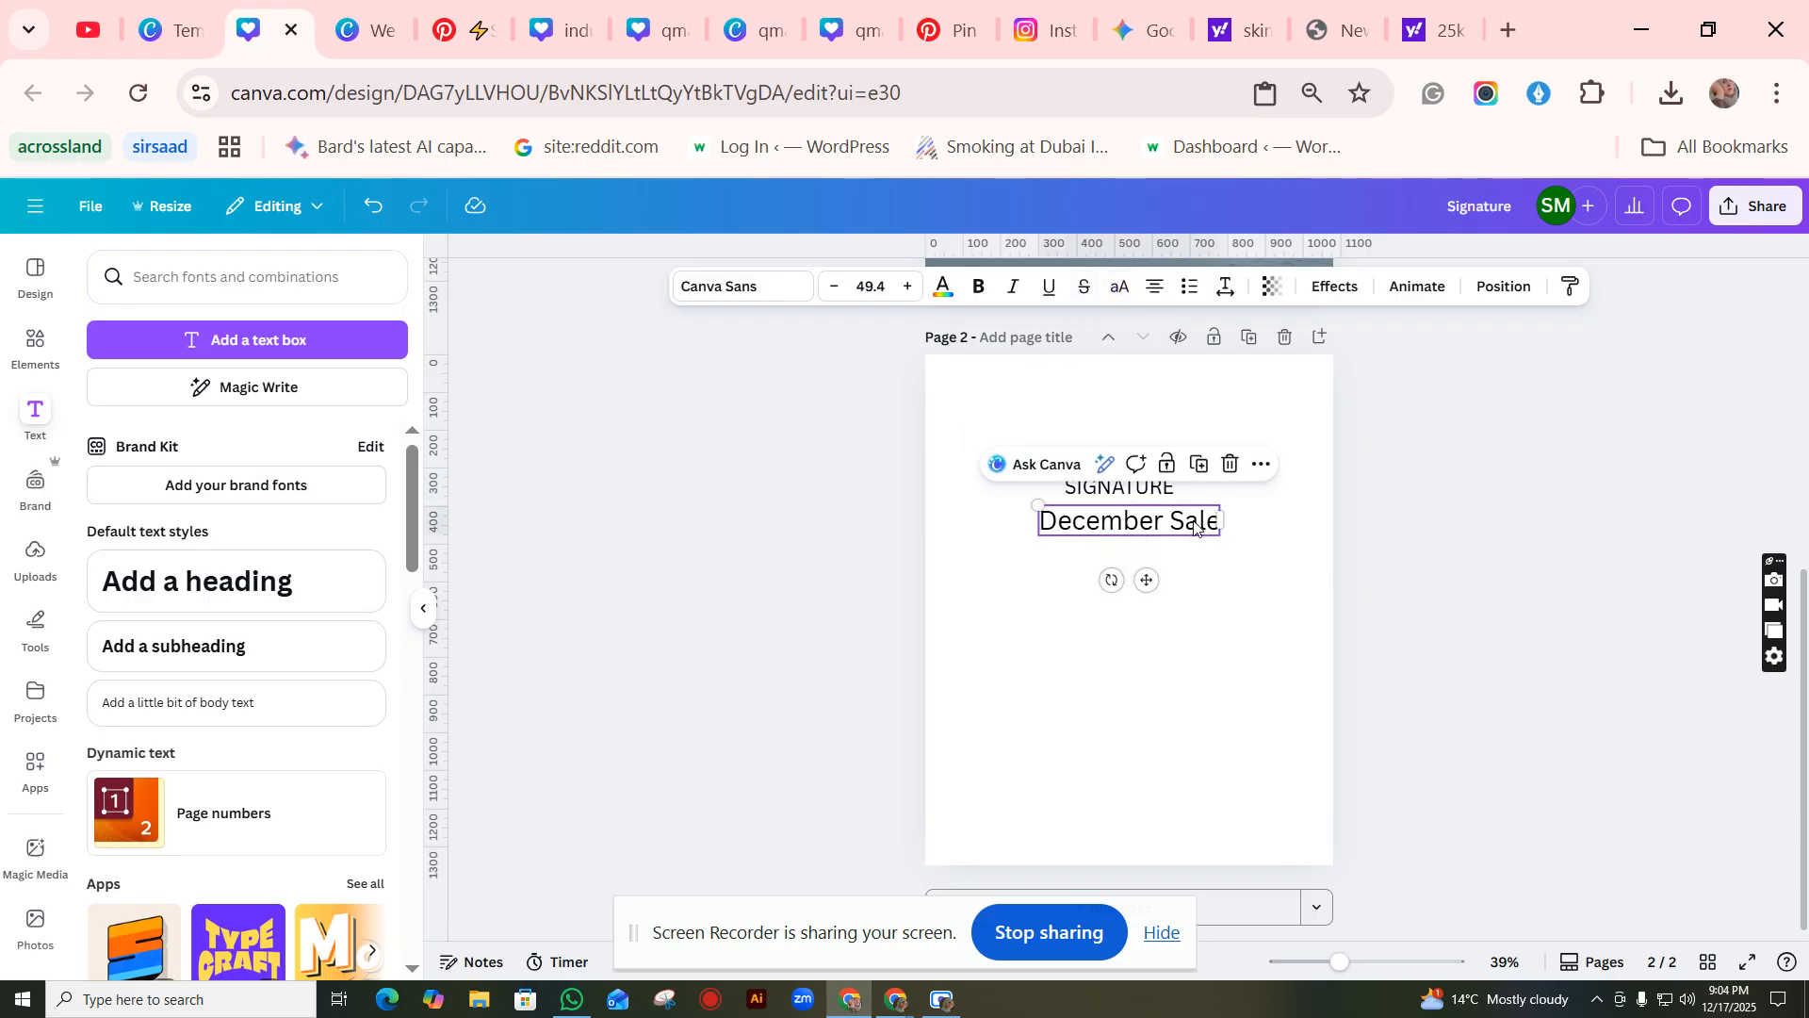
left_click(1130, 294)
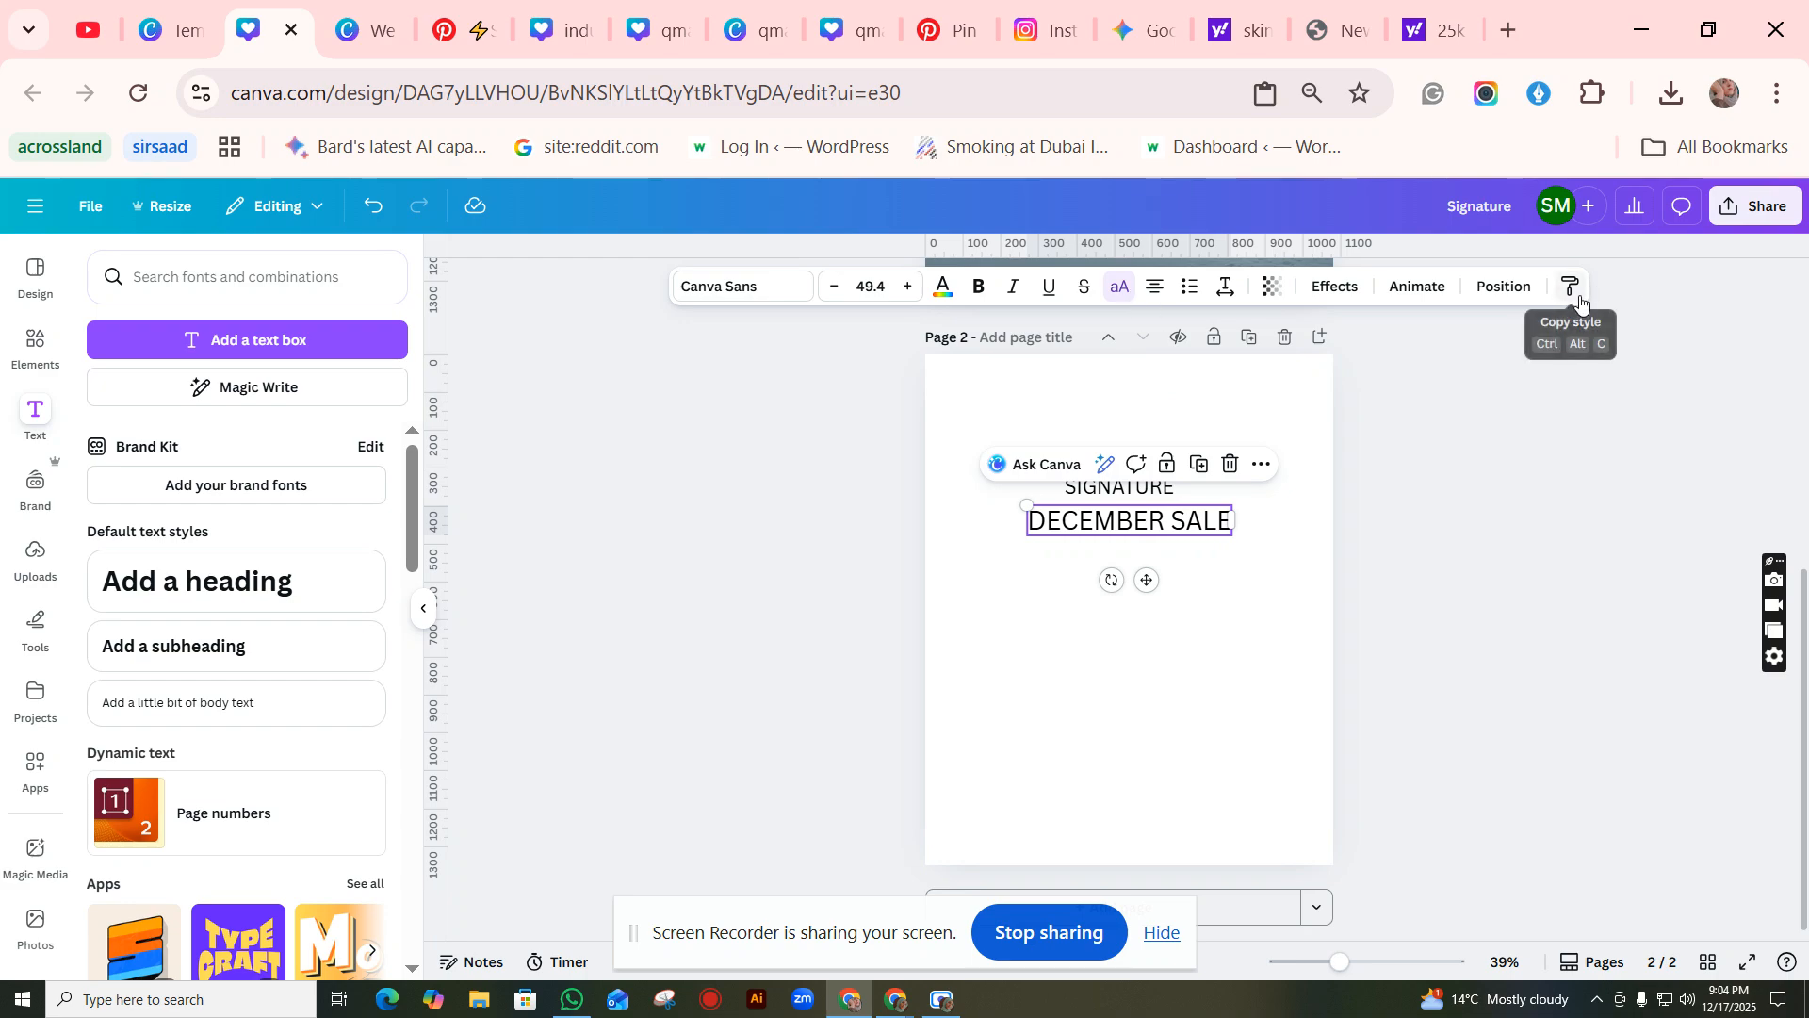
Step: Centre the December Sale text on page 2 closely beneath Signature, comparing the layout with the reference on page 1
left_click_drag(1176, 528, 1173, 517)
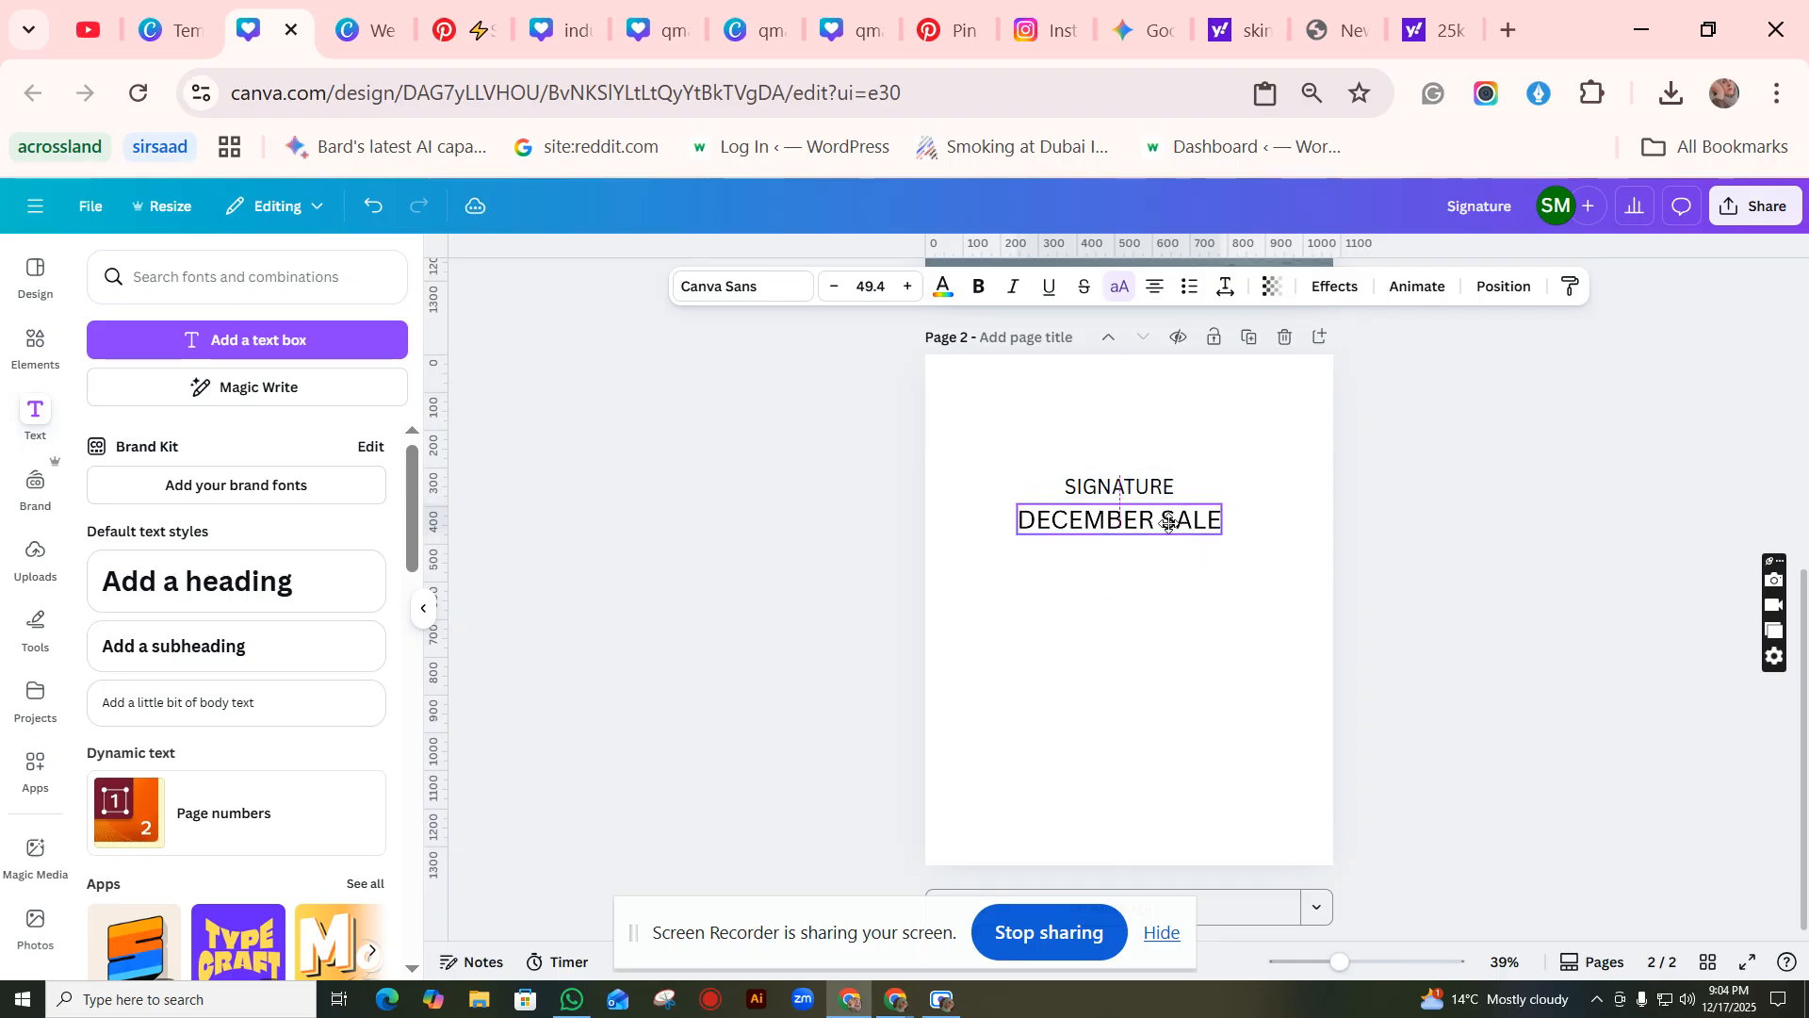
left_click(1168, 518)
scroll(1095, 482, "up", 5)
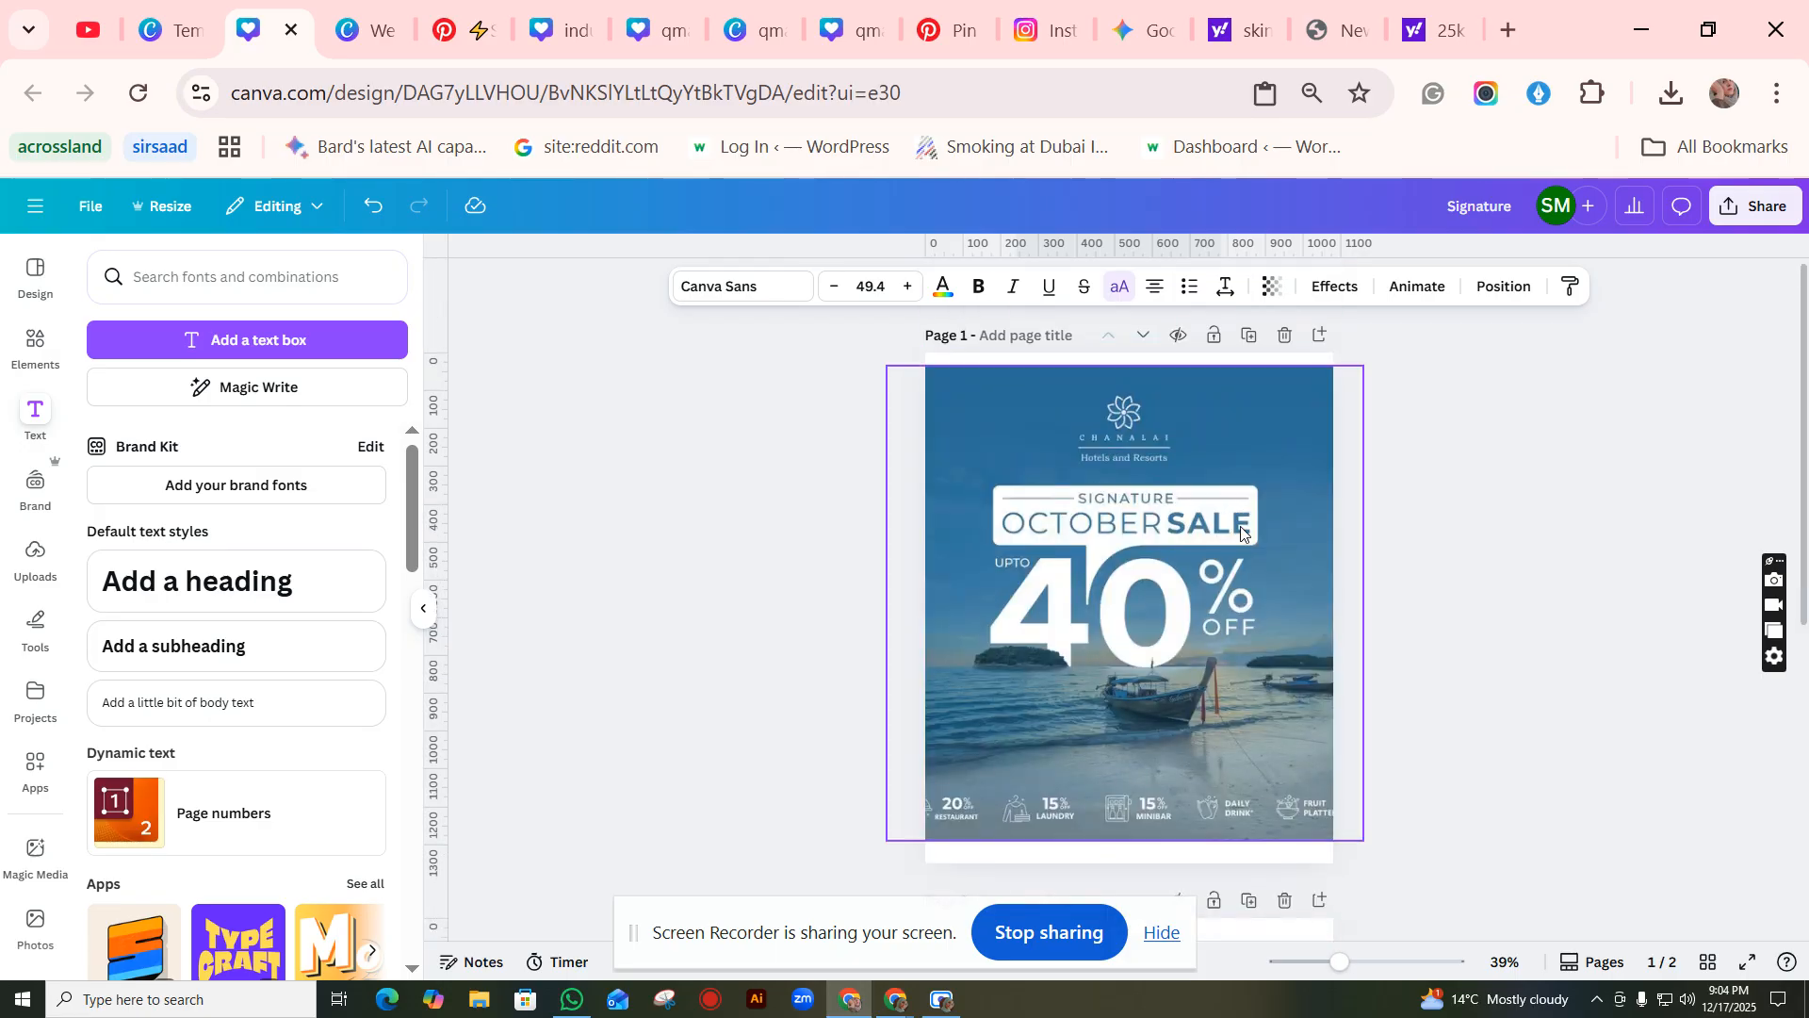
scroll(1241, 533, "down", 6)
scroll(1238, 571, "up", 5)
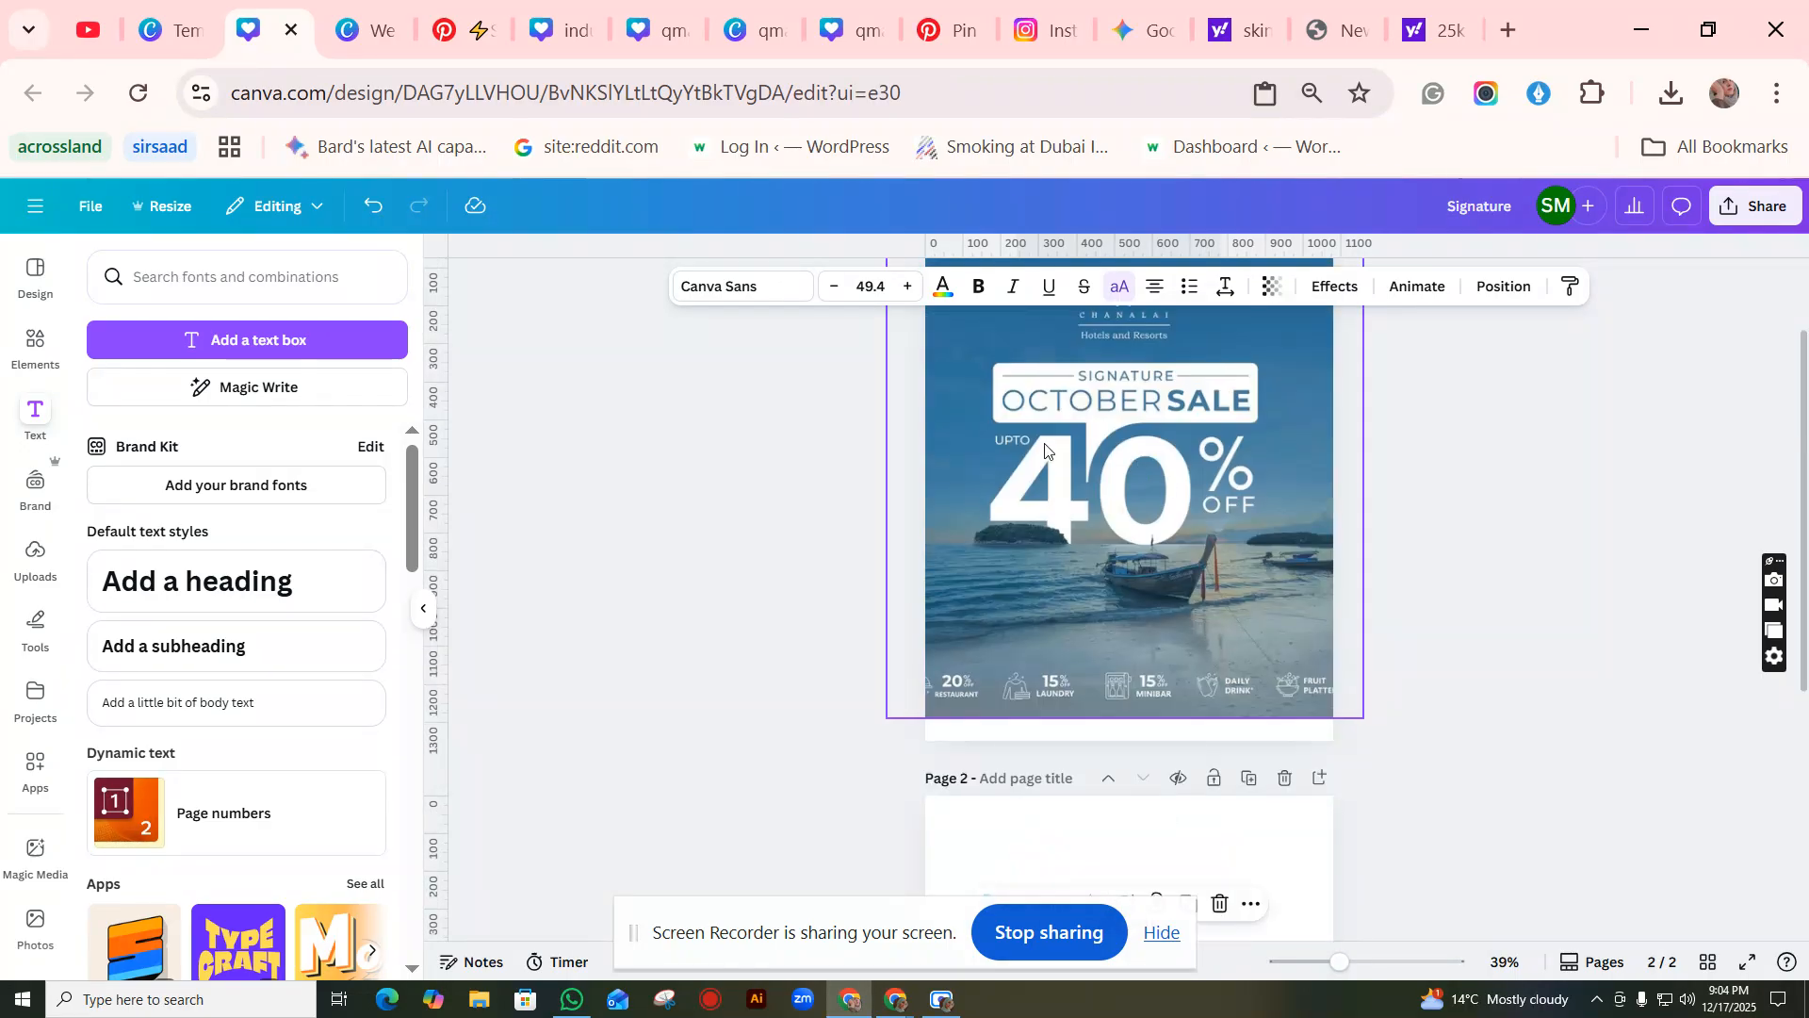
scroll(1253, 526, "down", 3)
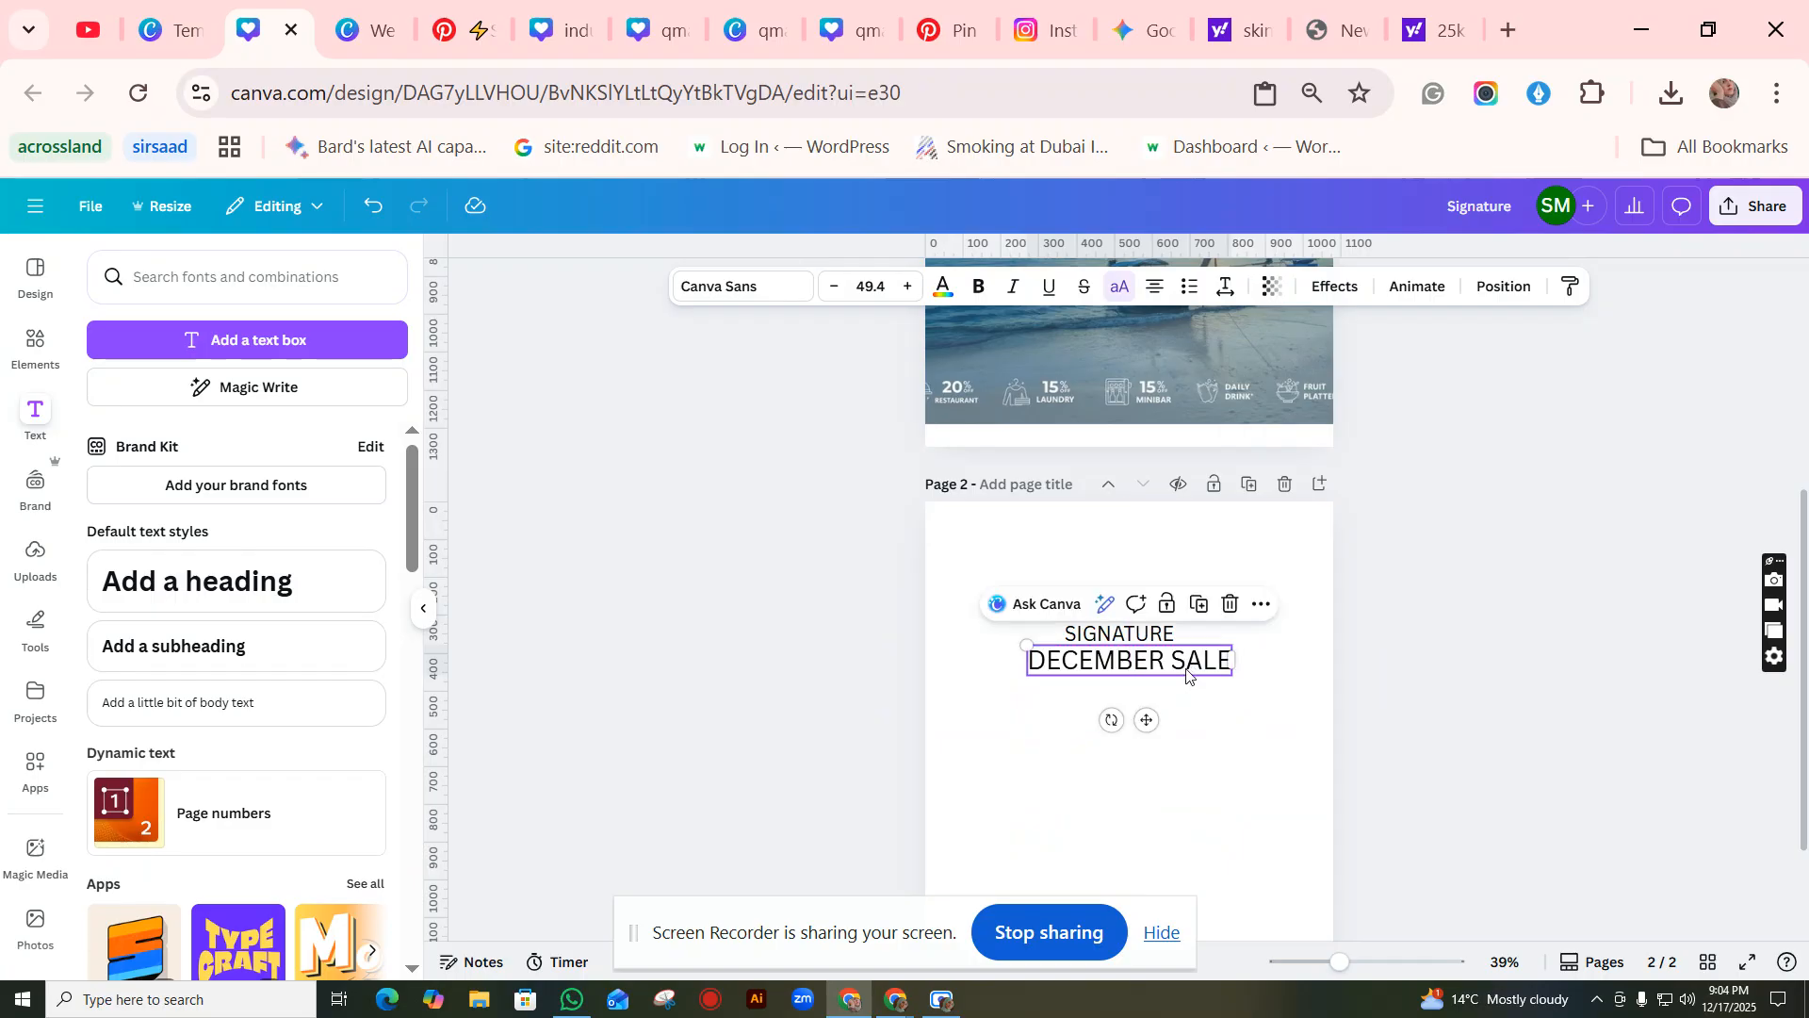
Step: Duplicate the Signature text on page 2 and place the copy below the left end of December Sale
left_click(1157, 635)
left_click(1190, 586)
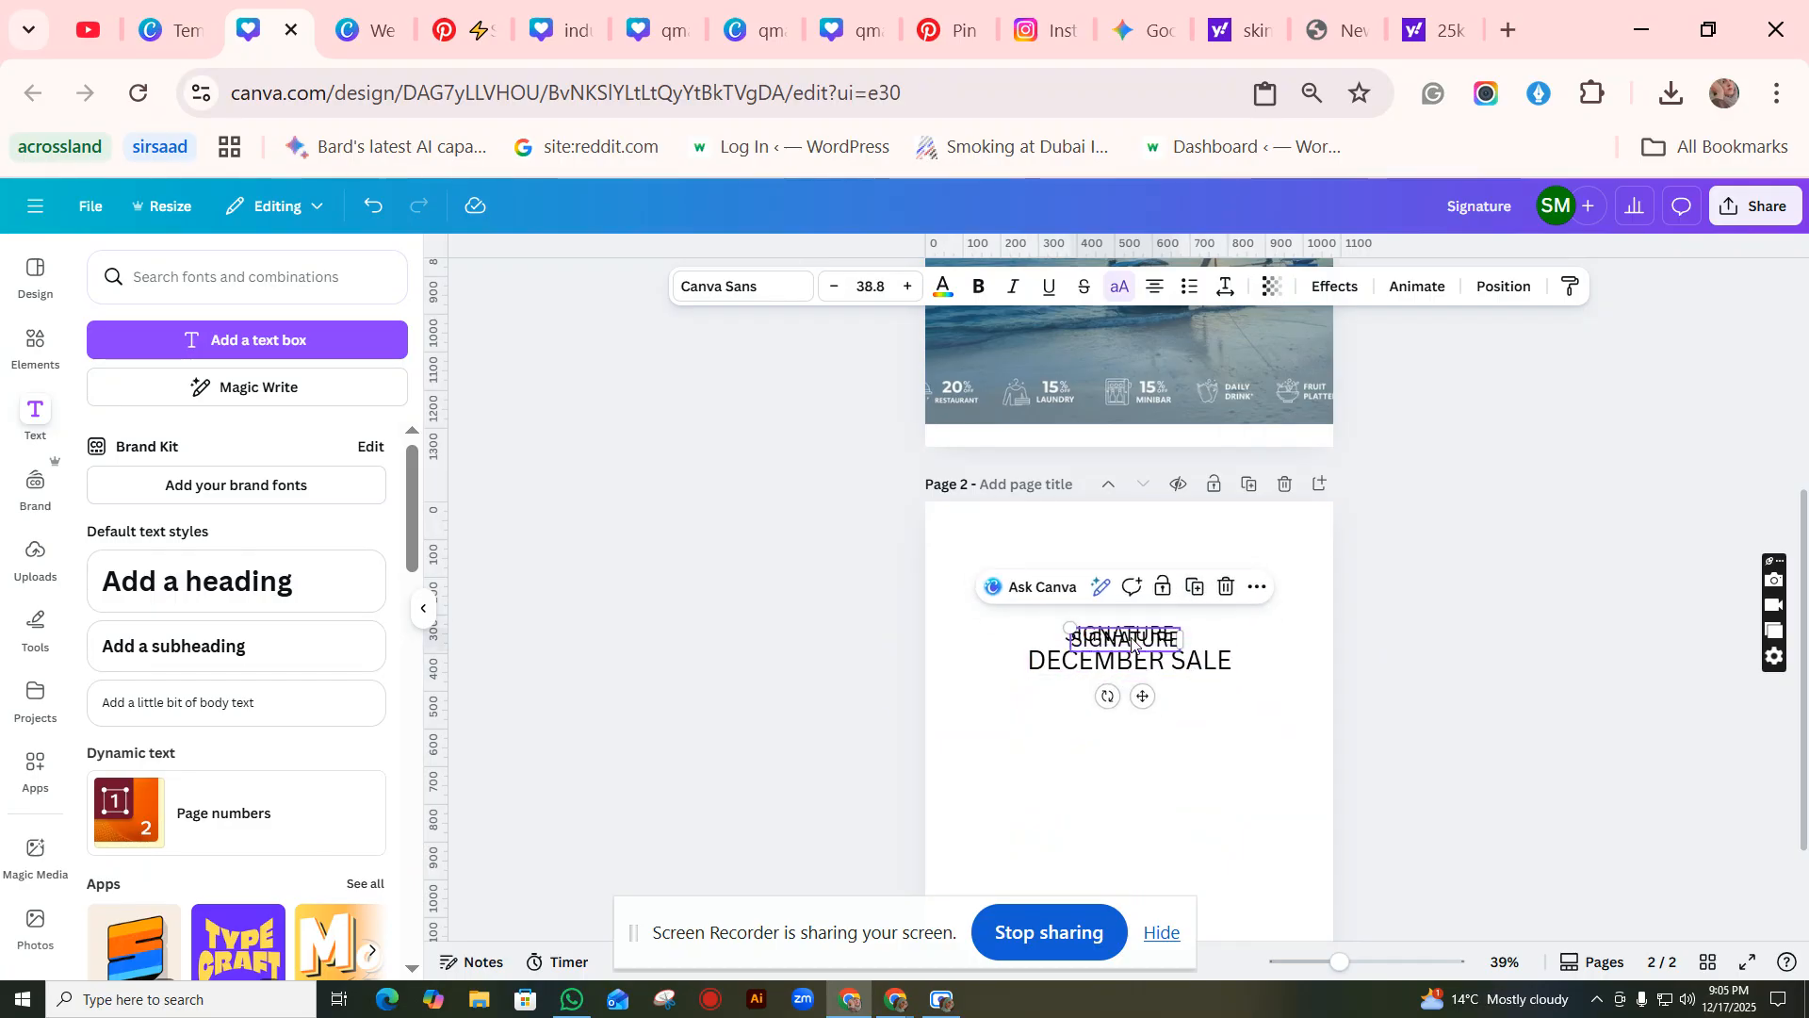
mouse_move(1134, 644)
left_mouse_down()
mouse_move(1006, 772)
mouse_move(1018, 736)
left_mouse_up()
scroll(1195, 680, "up", 3)
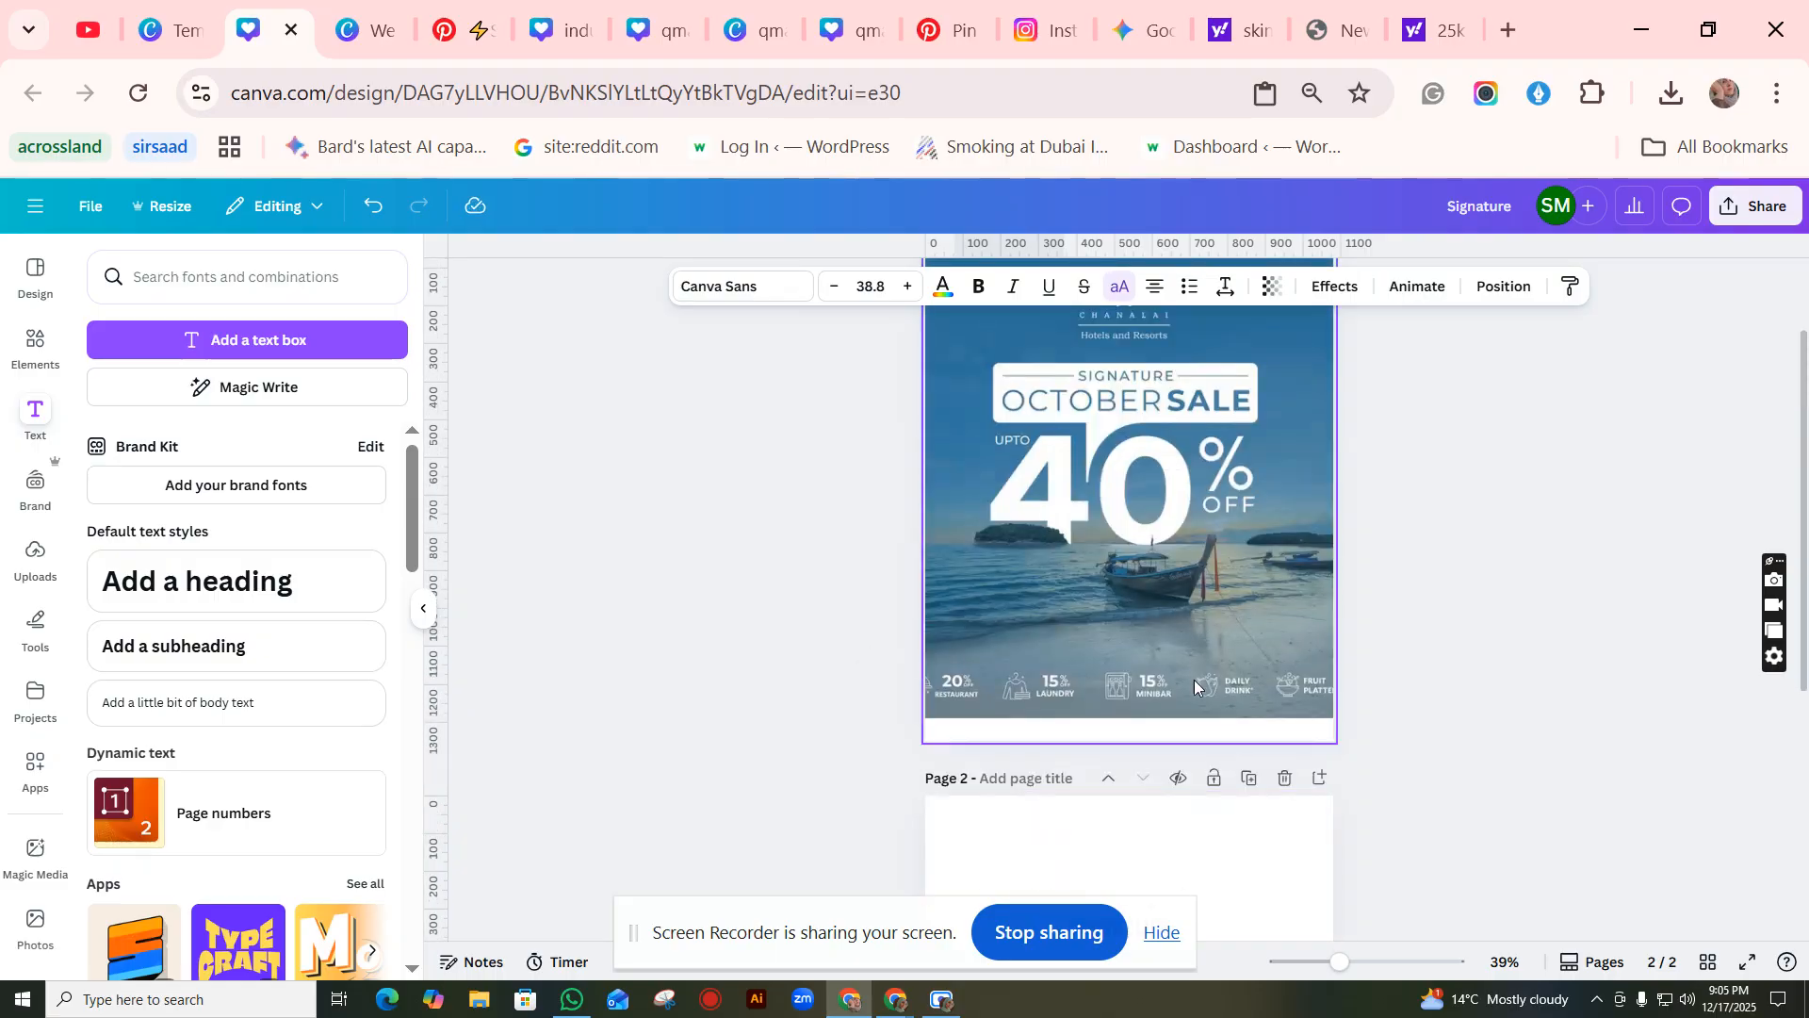
scroll(1195, 681, "down", 3)
Step: Turn off uppercase for the copied Signature text and replace its wording with "upto"
double_click(1024, 572)
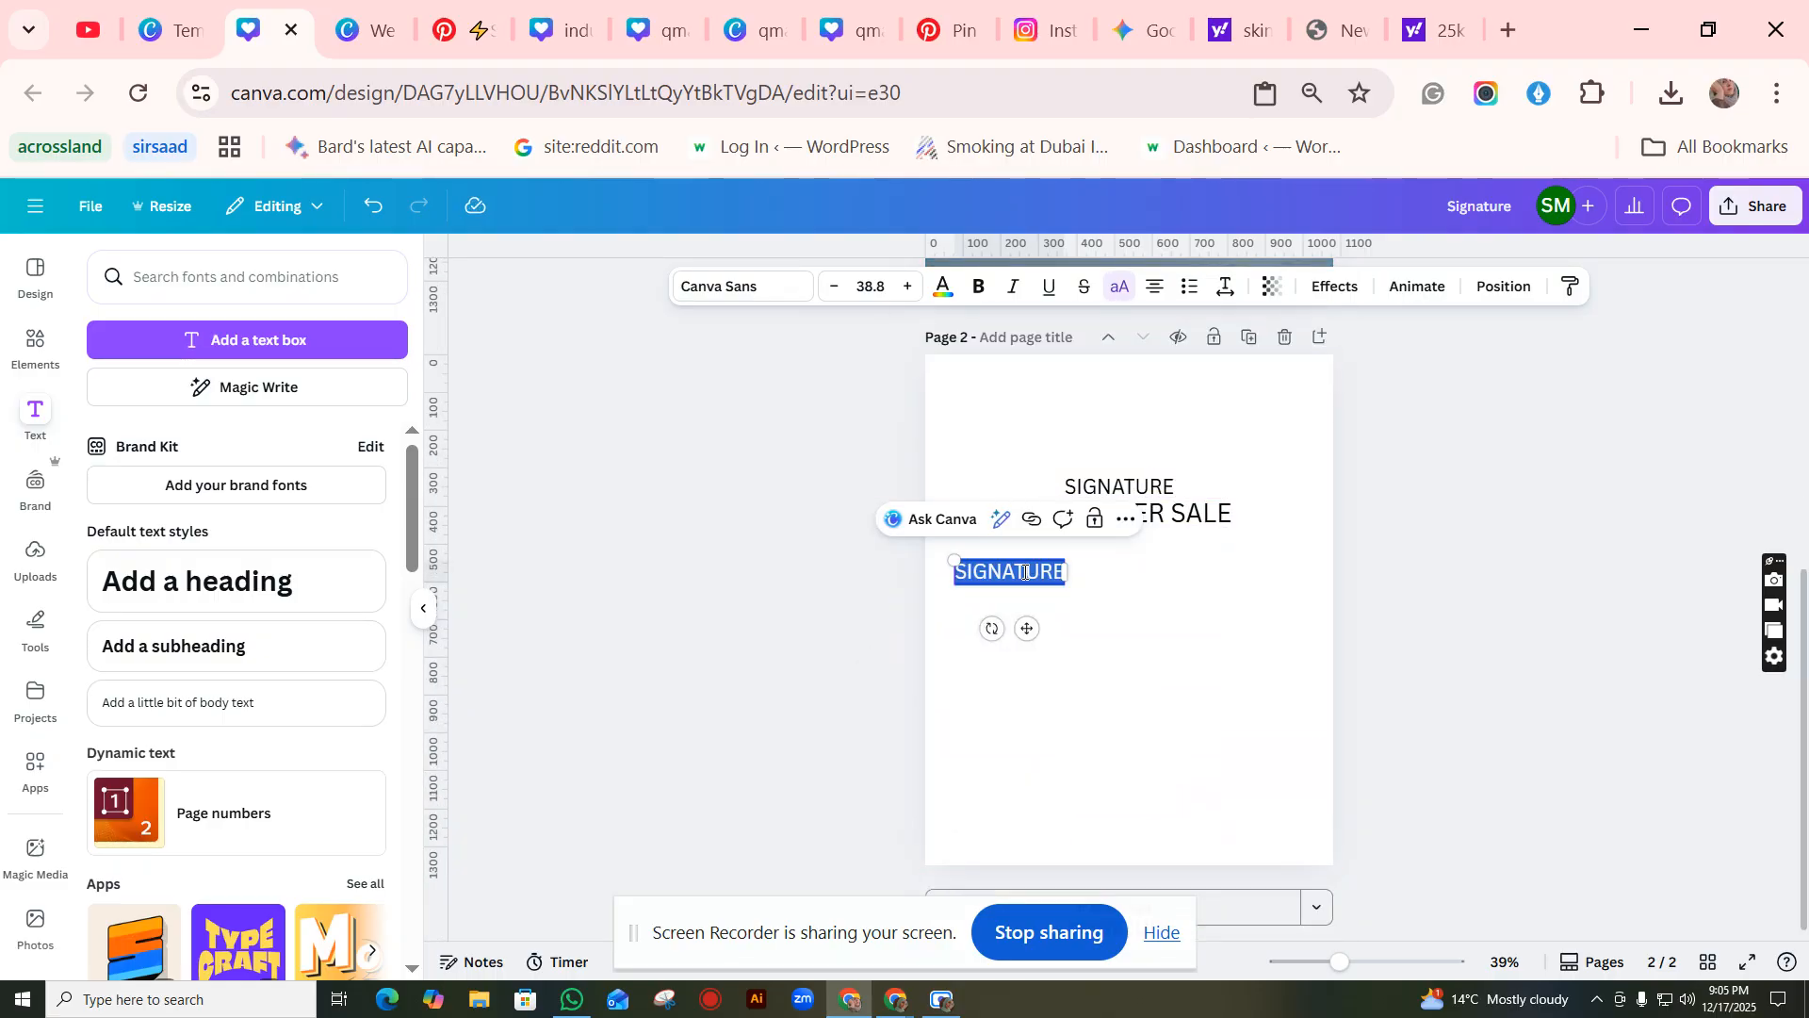
key("BackSpace")
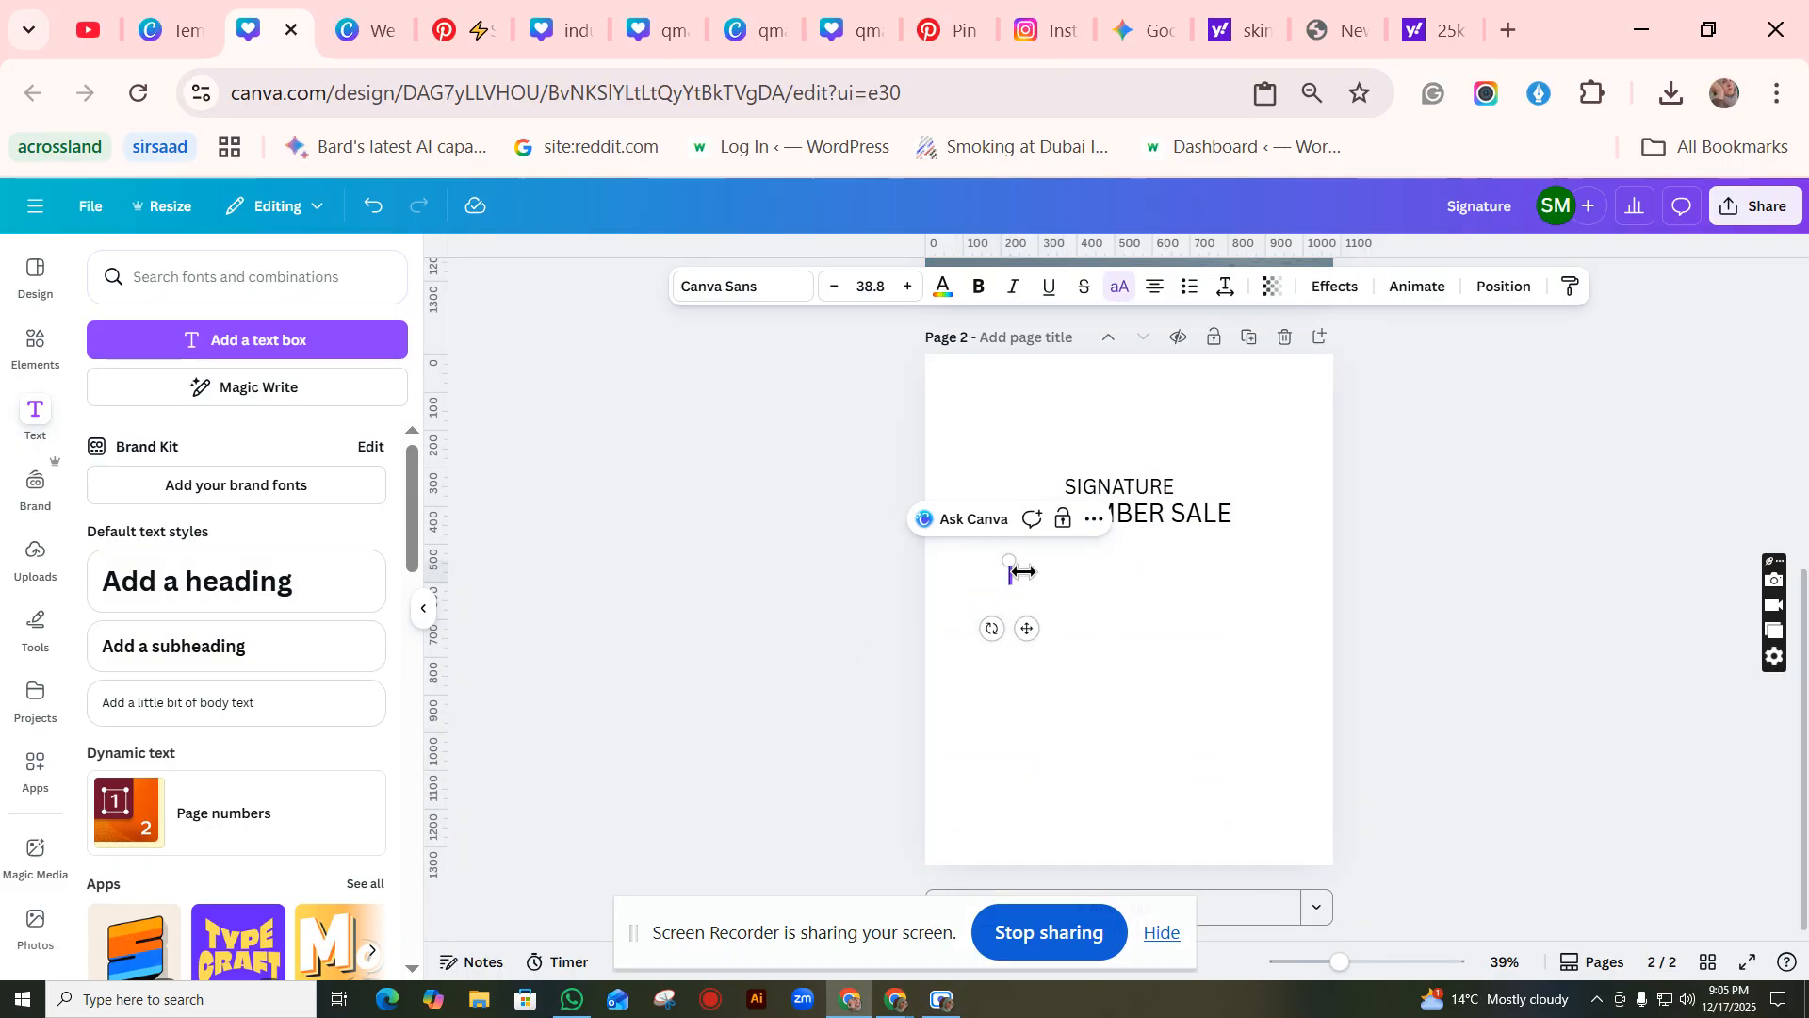
type("UP")
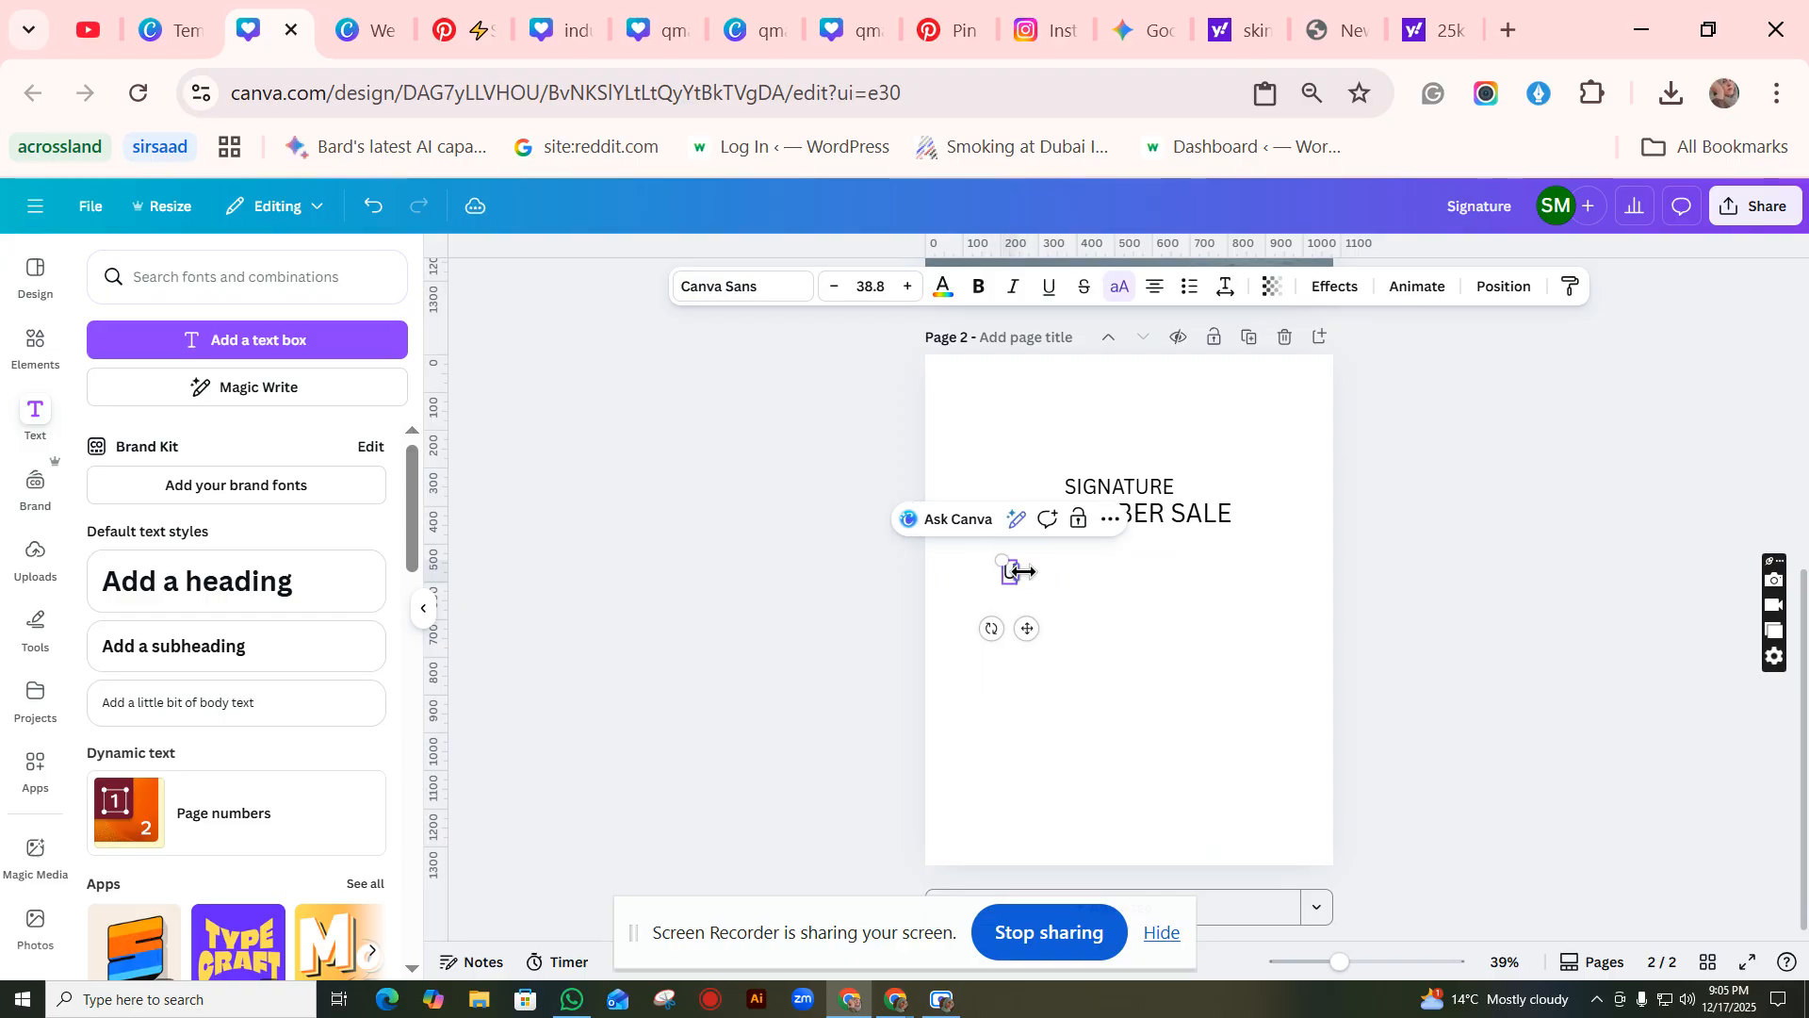
left_click(1120, 303)
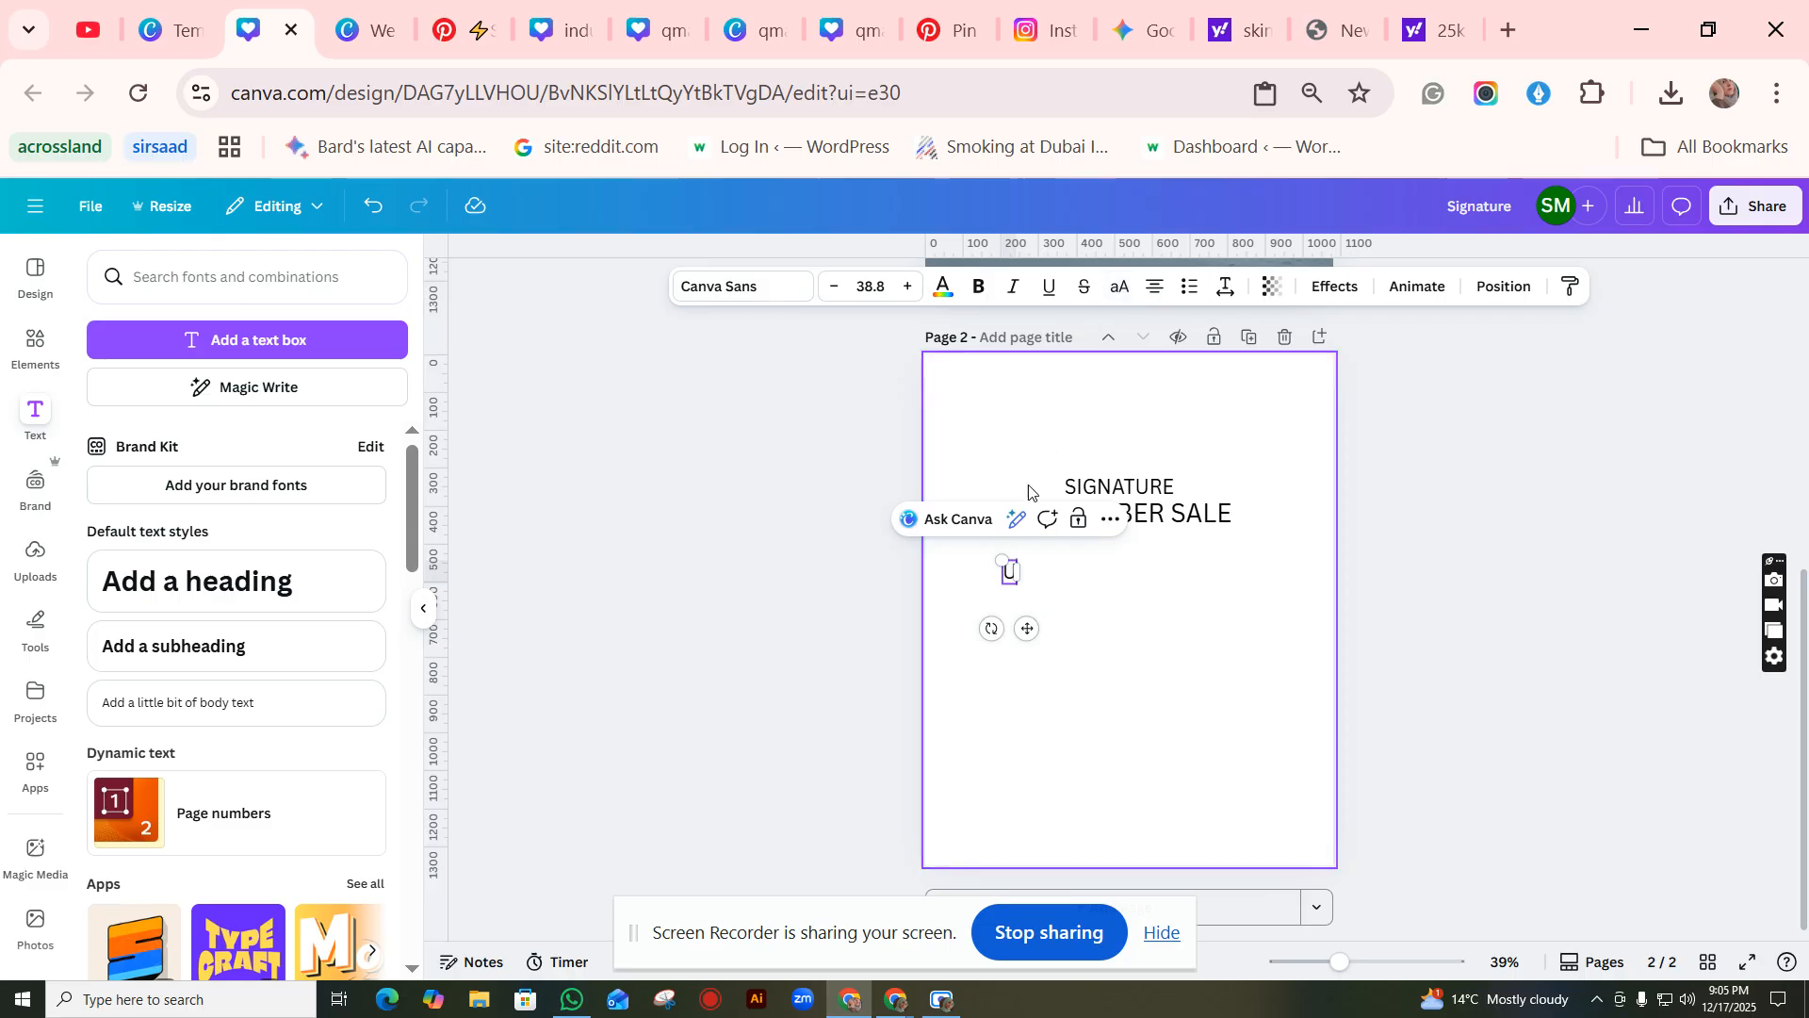
double_click(1011, 565)
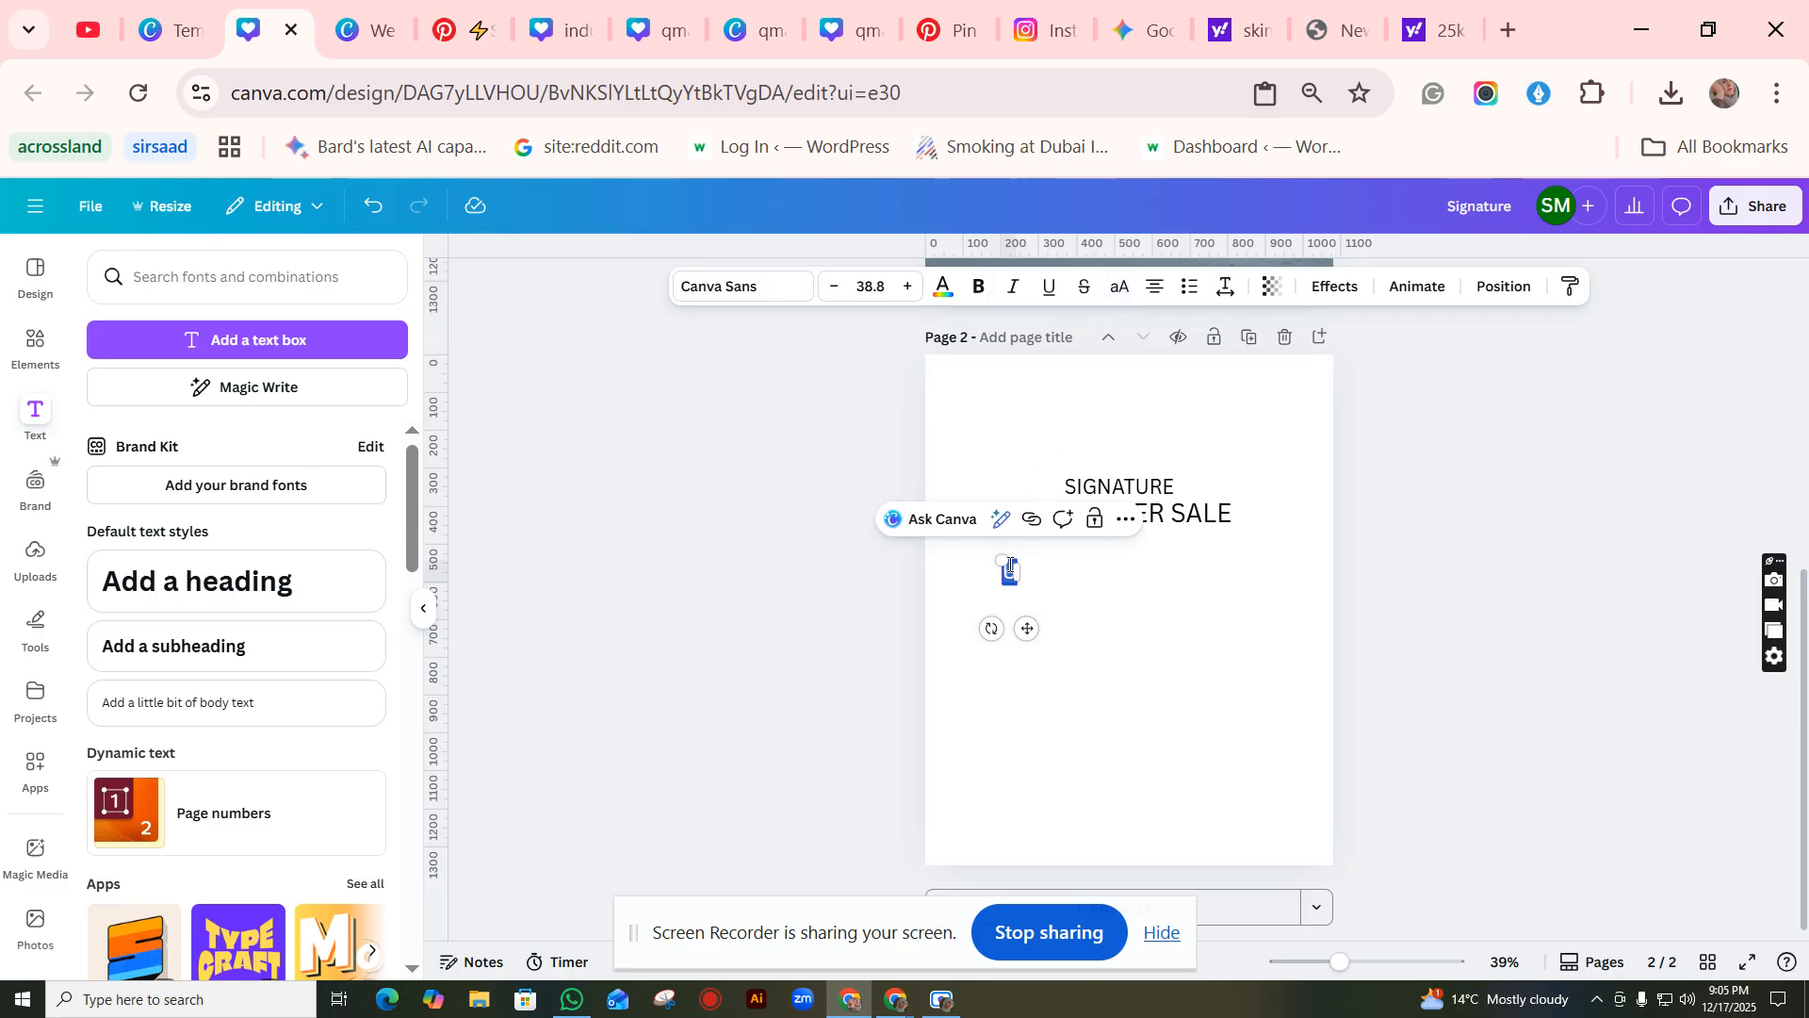
left_click(1010, 566)
key("BackSpace")
key("BackSpace")
key("BackSpace")
key("BackSpace")
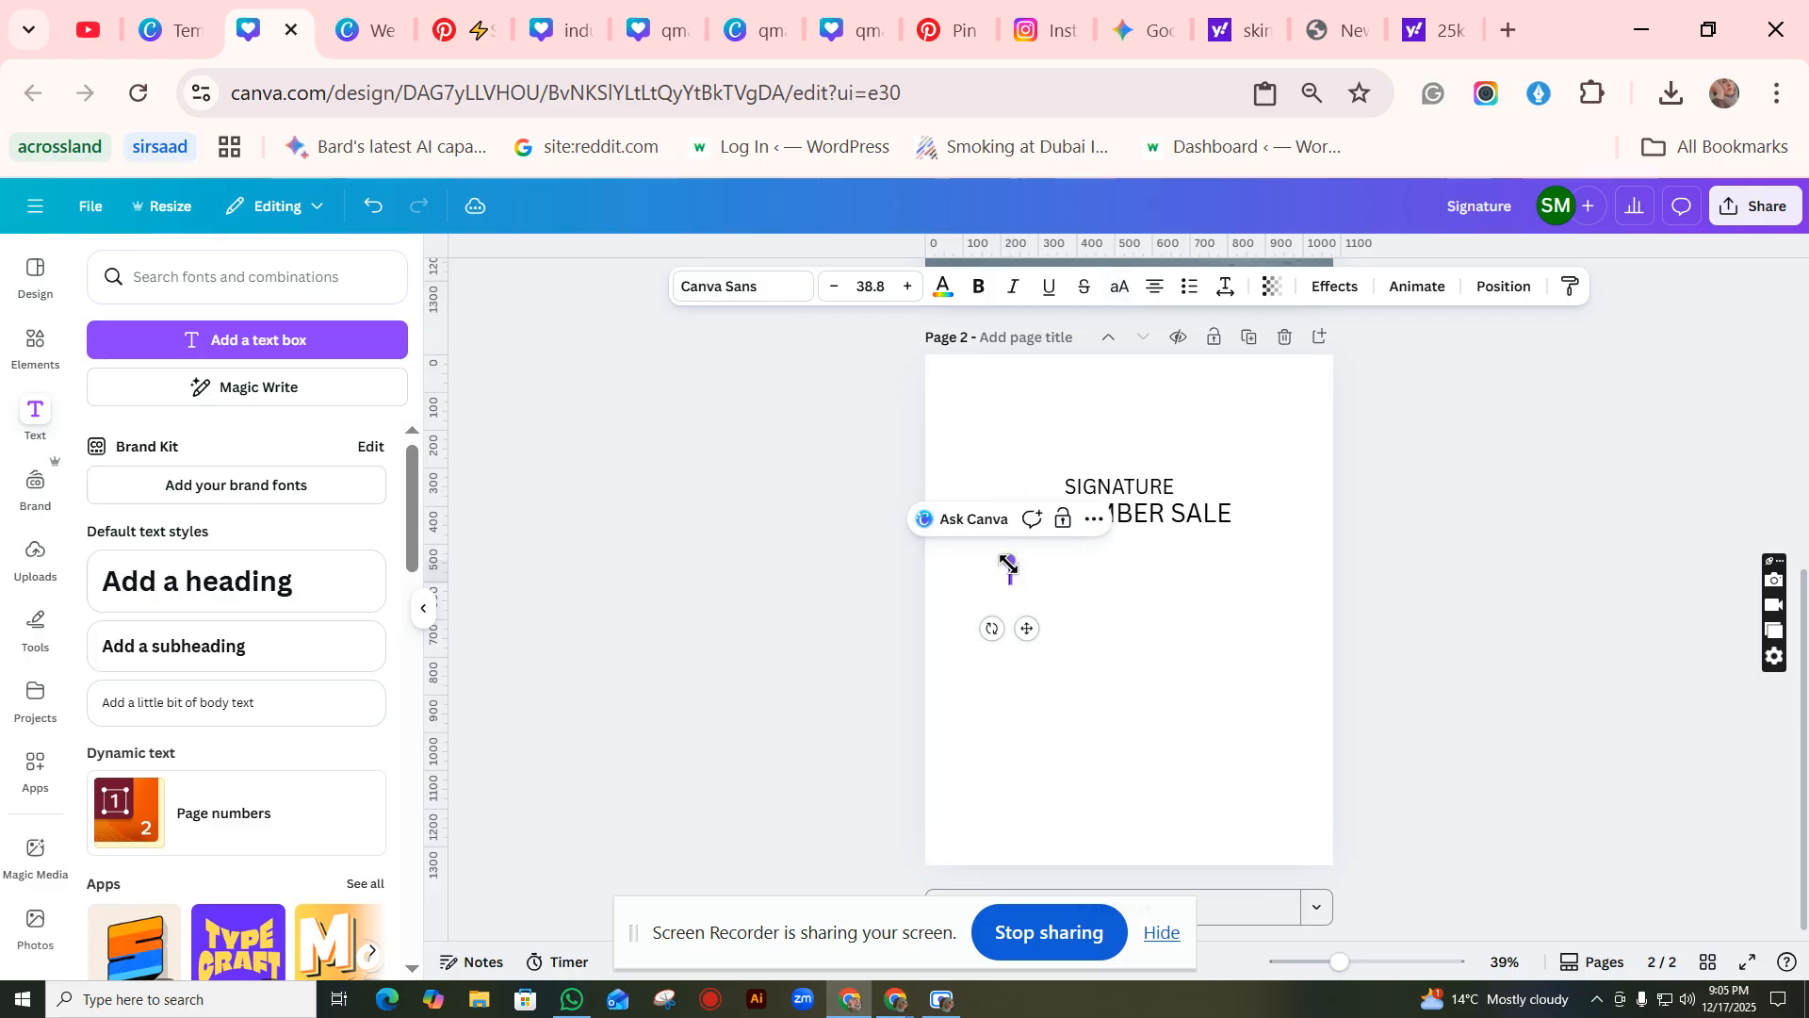
type("upto")
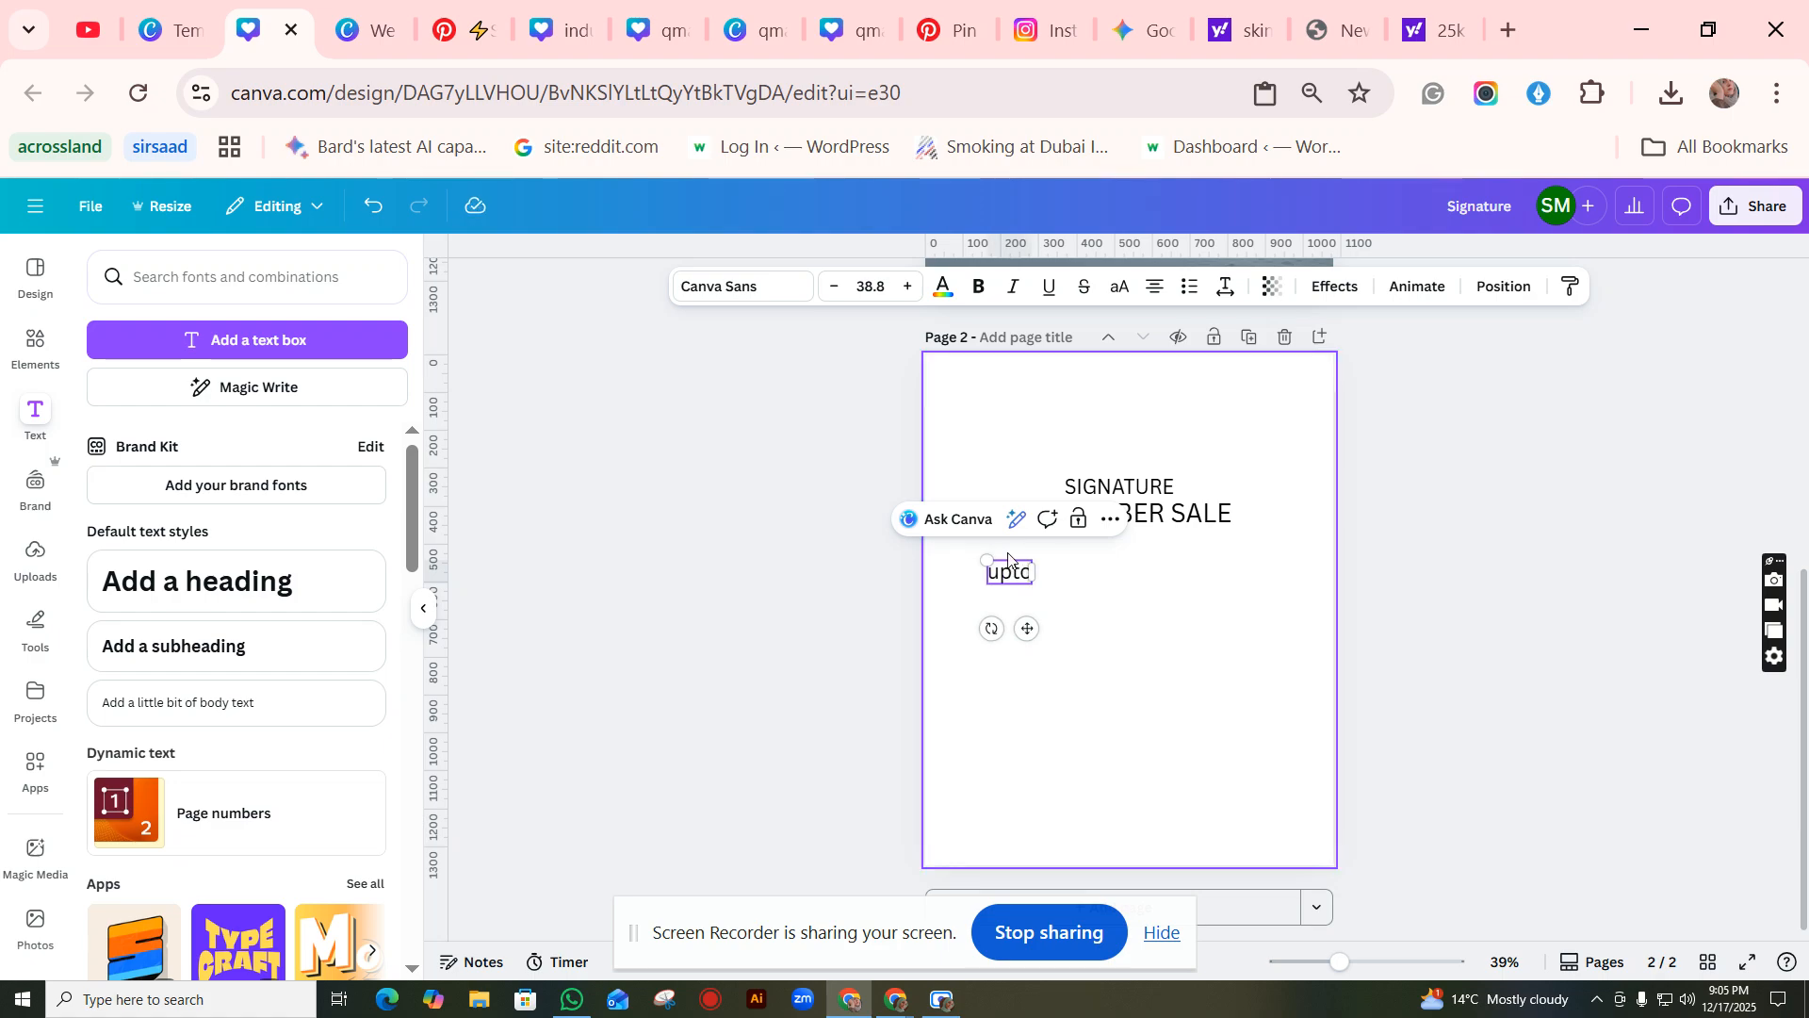
Step: Shrink the upto text to size 24.5 and set it in uppercase, following the reference on page 1
left_click_drag(987, 561, 1013, 558)
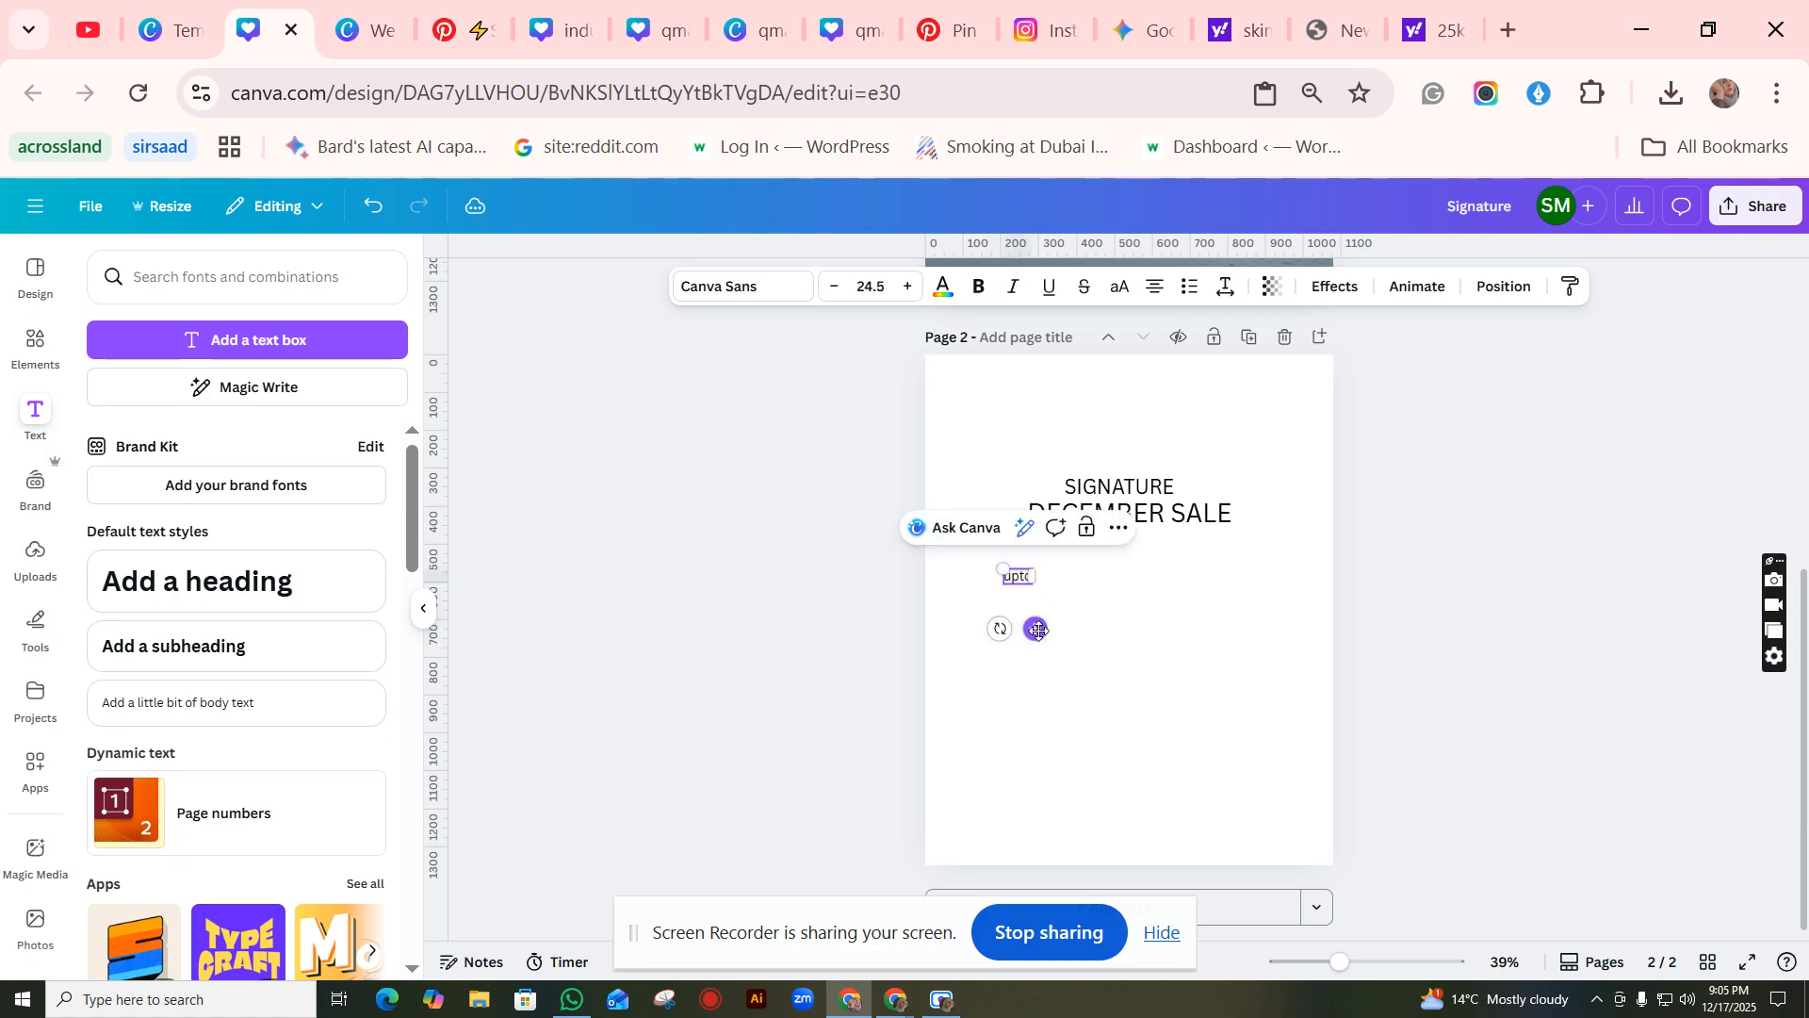
scroll(1167, 660, "up", 5)
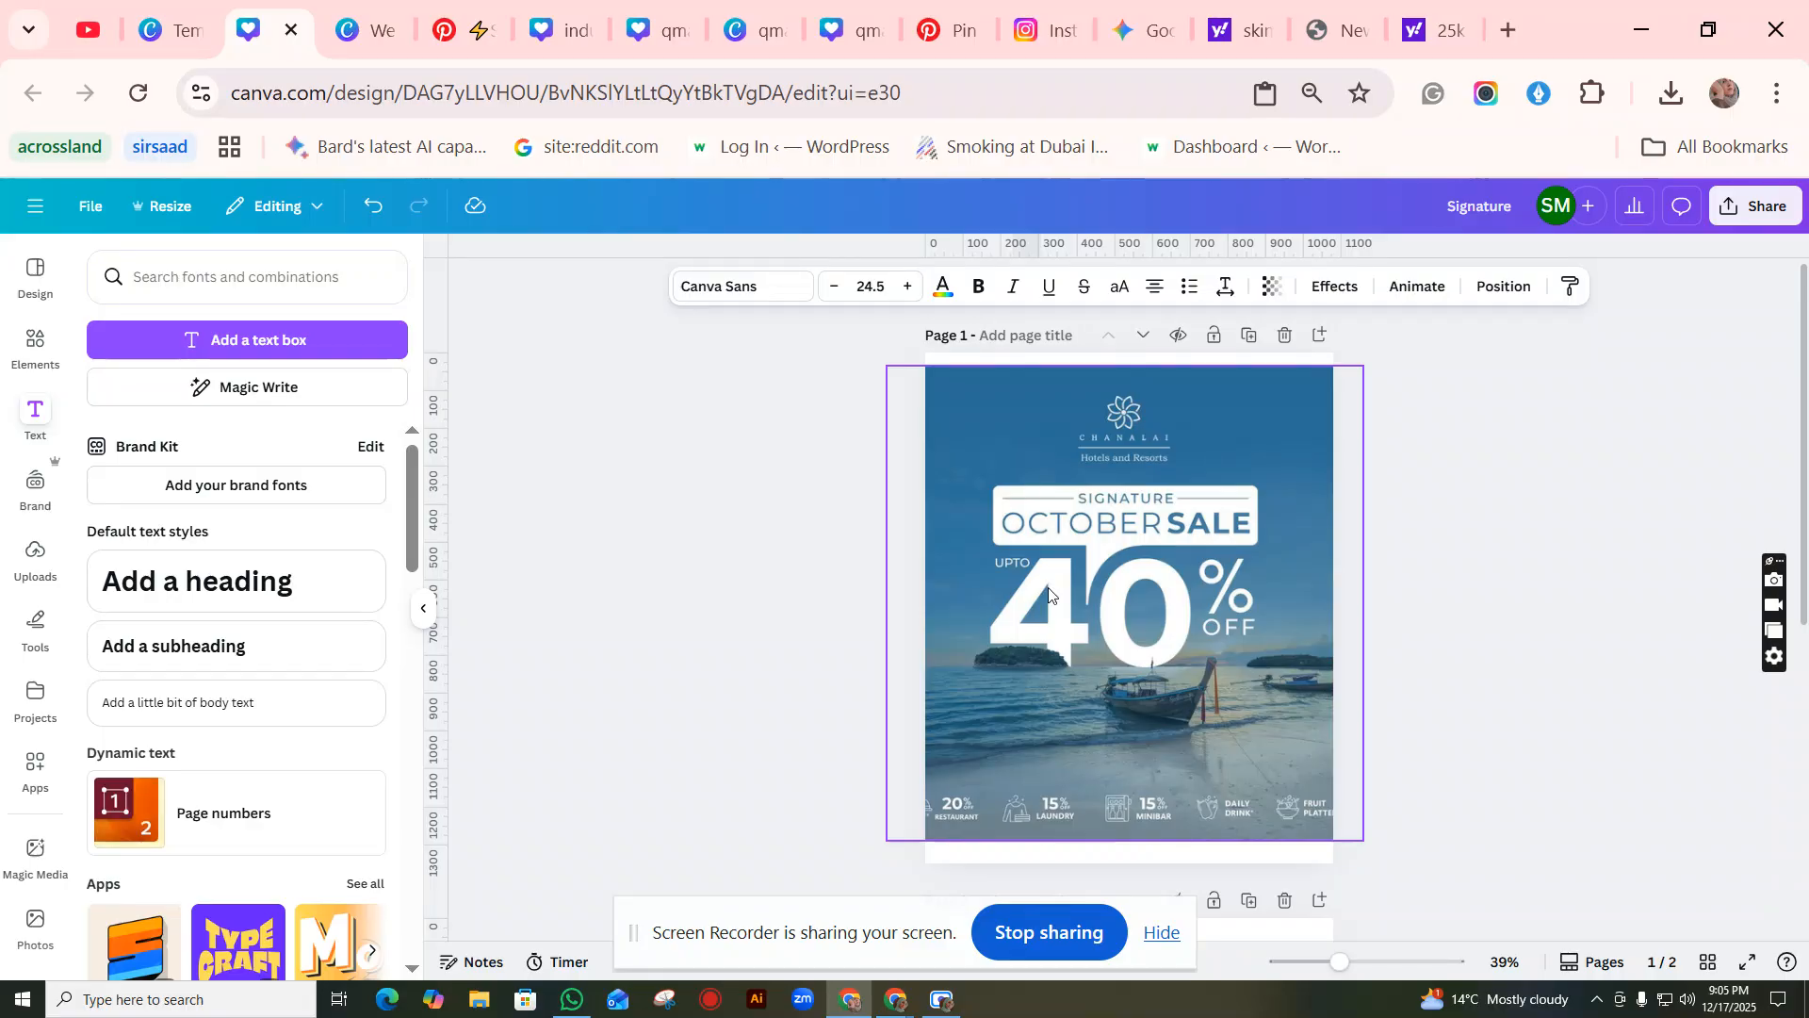
scroll(1085, 566, "down", 5)
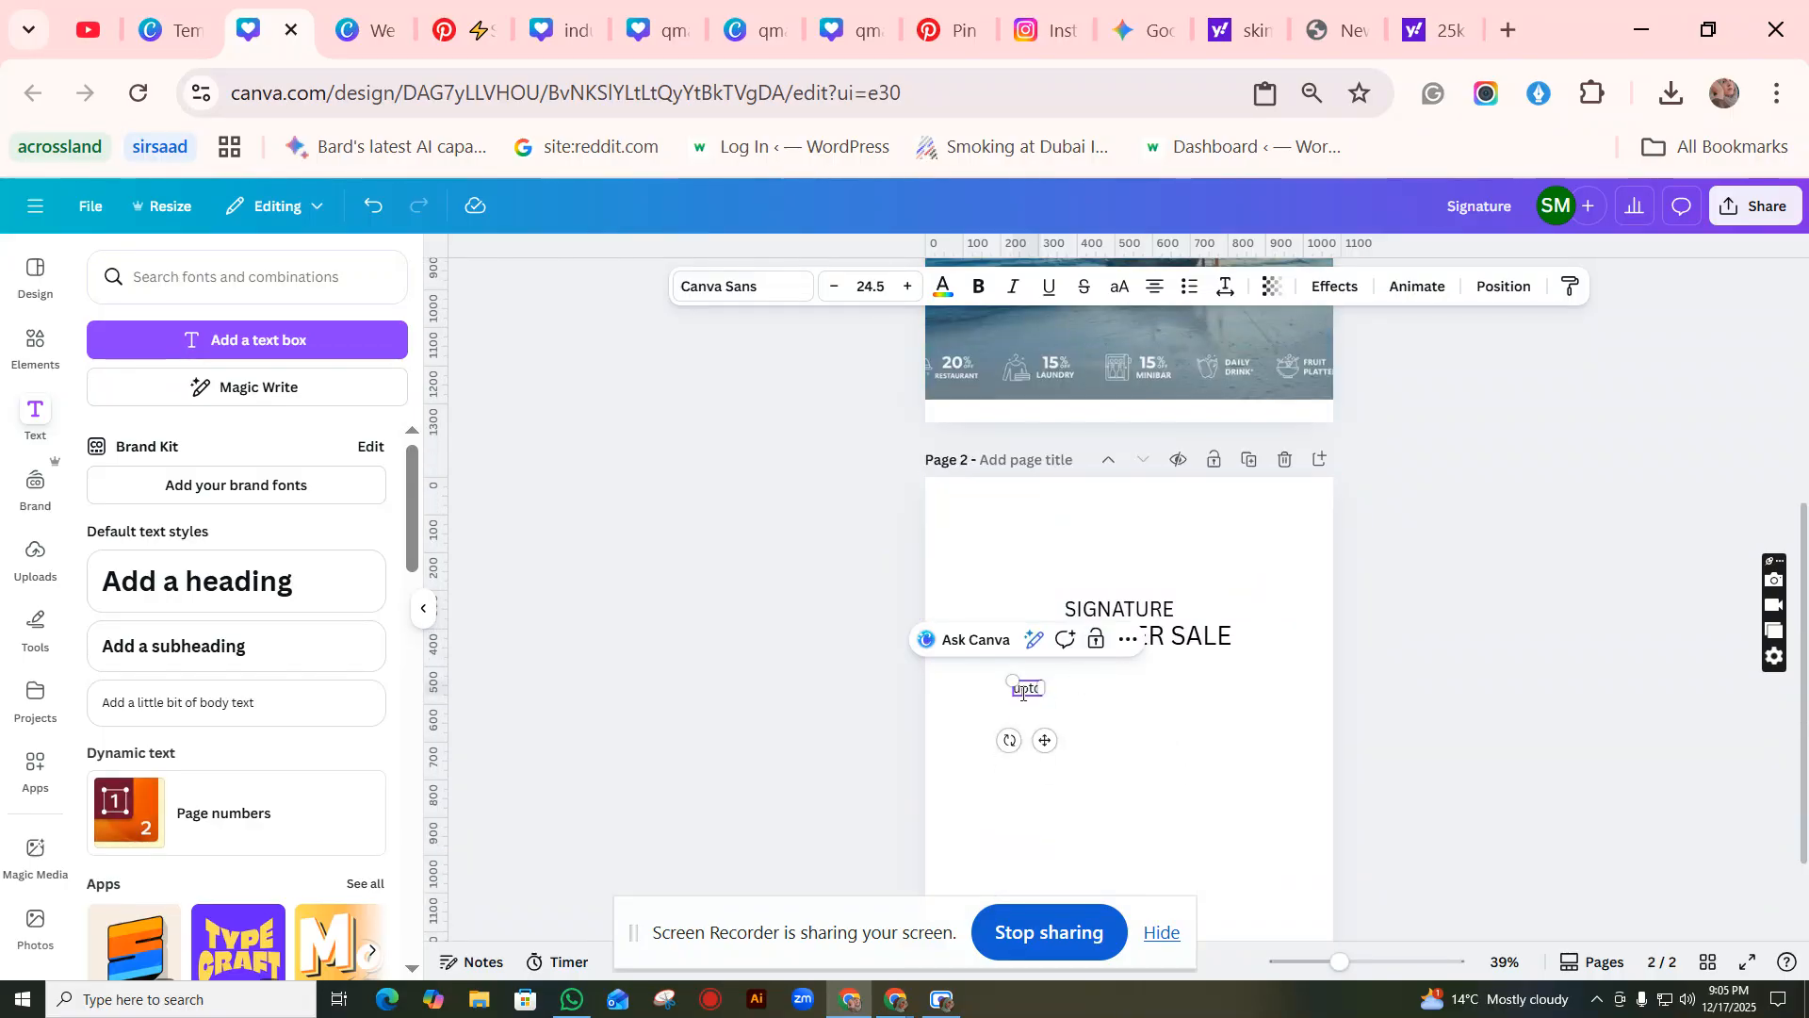
left_click(1193, 752)
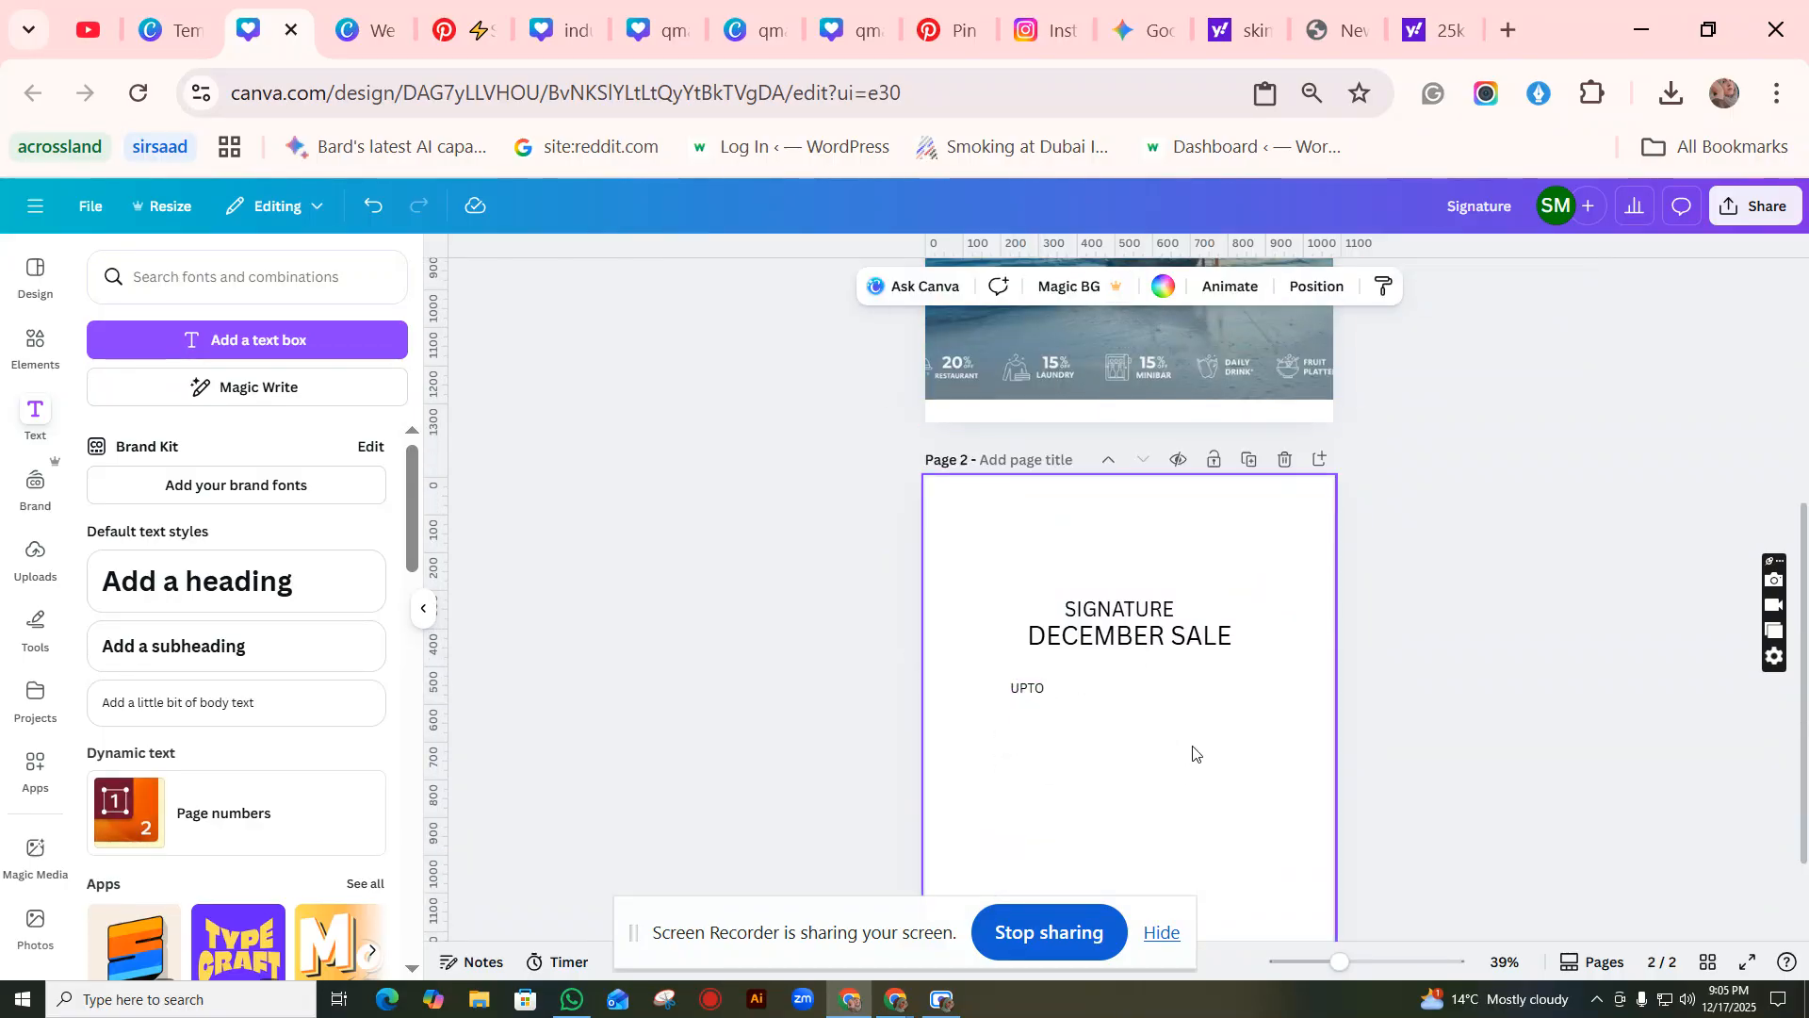
Step: Try a gold 10% graphic on page 2 by searching the graphics for "10%", then delete it
left_click(35, 346)
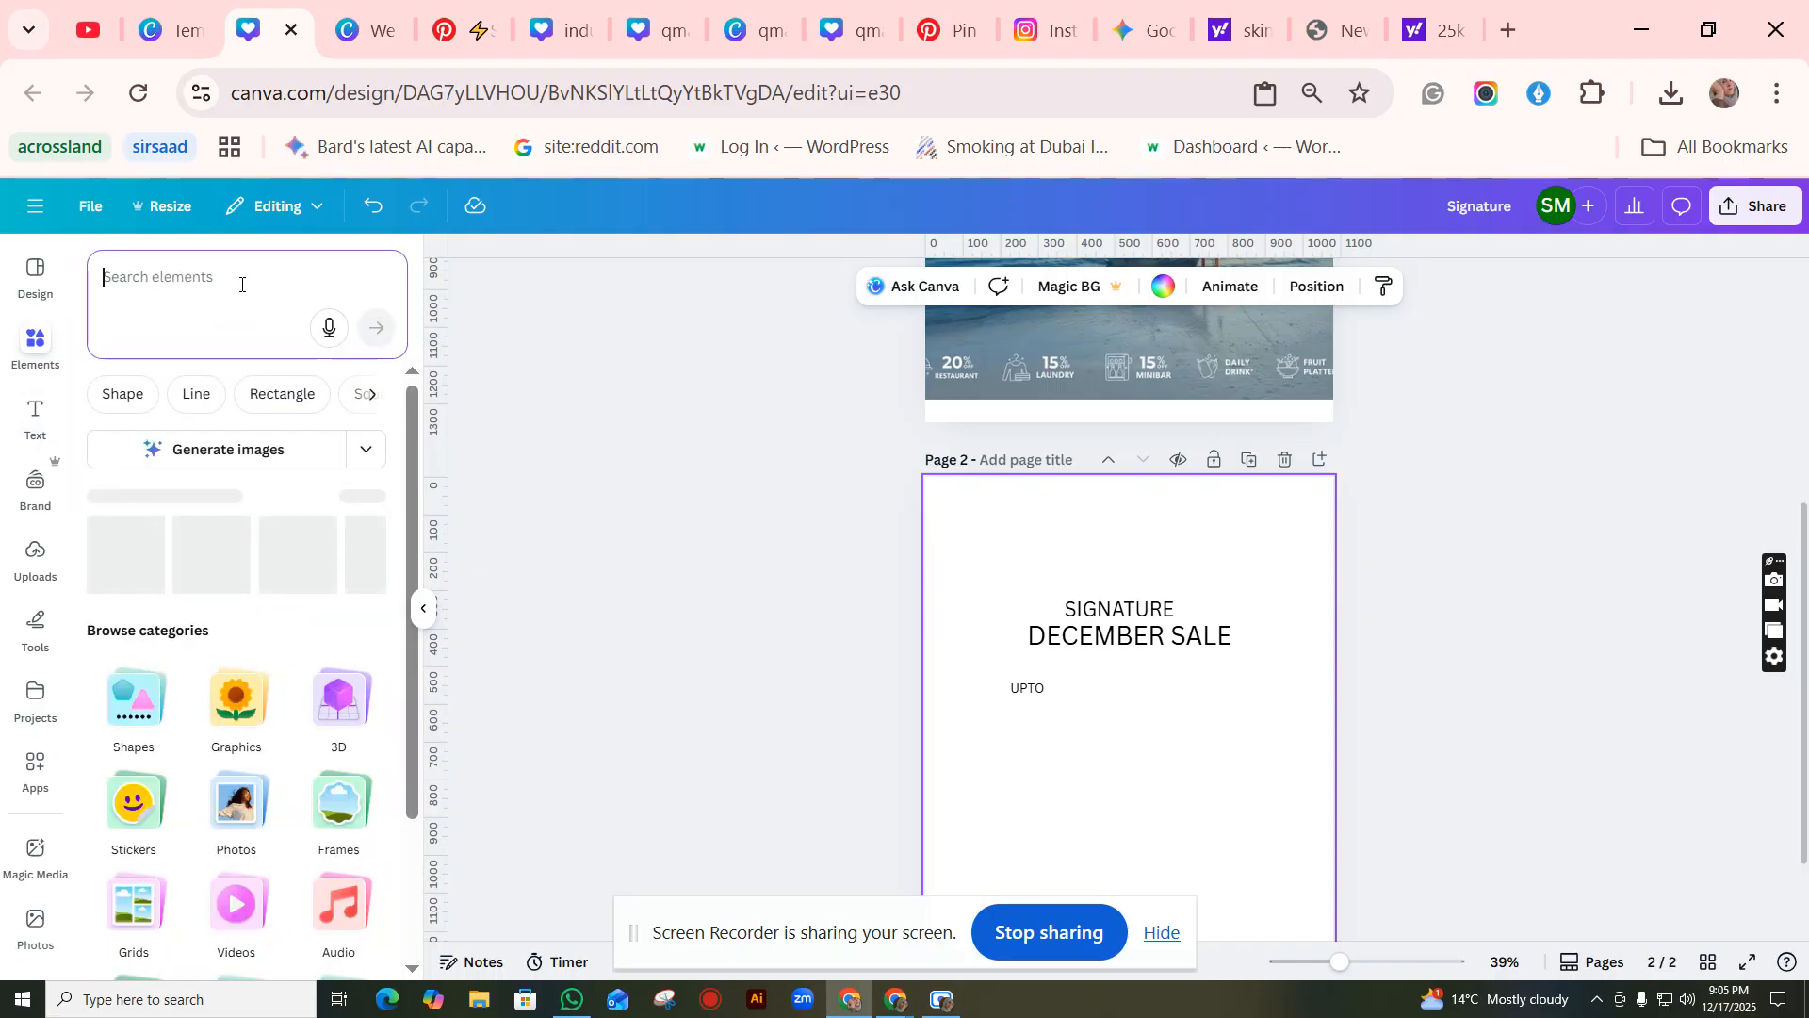
type("10")
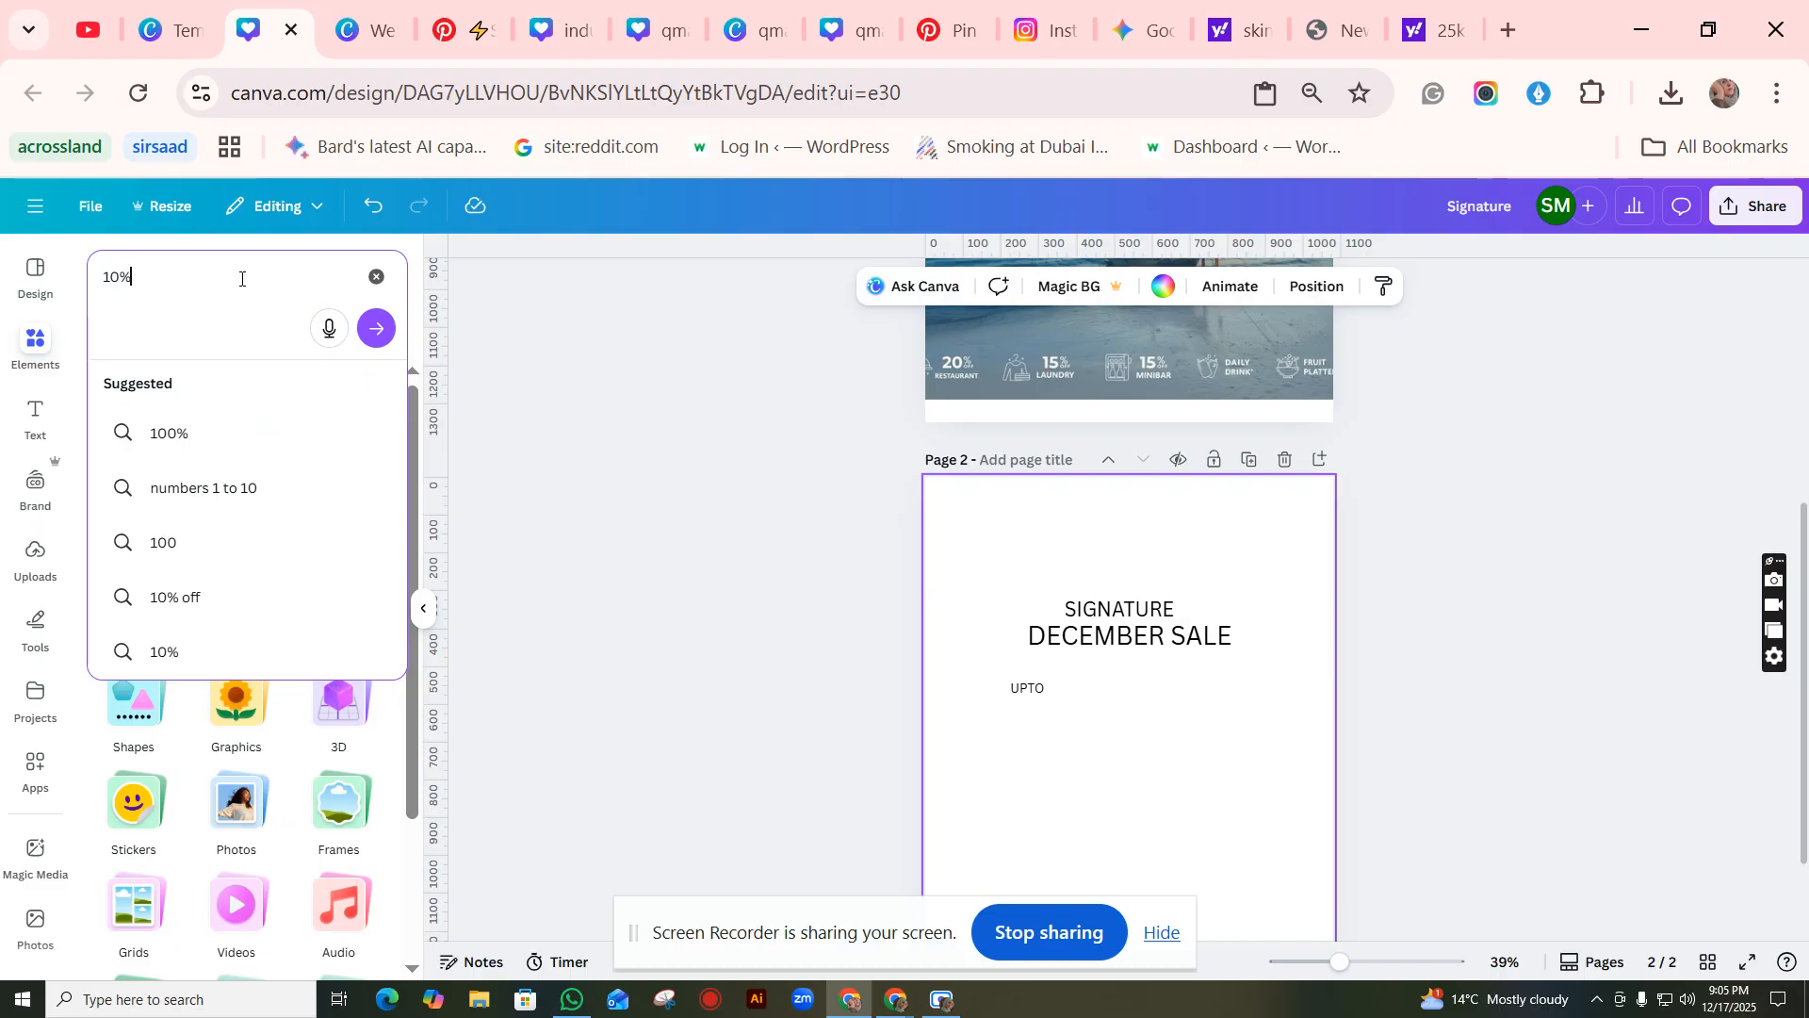
key("Return")
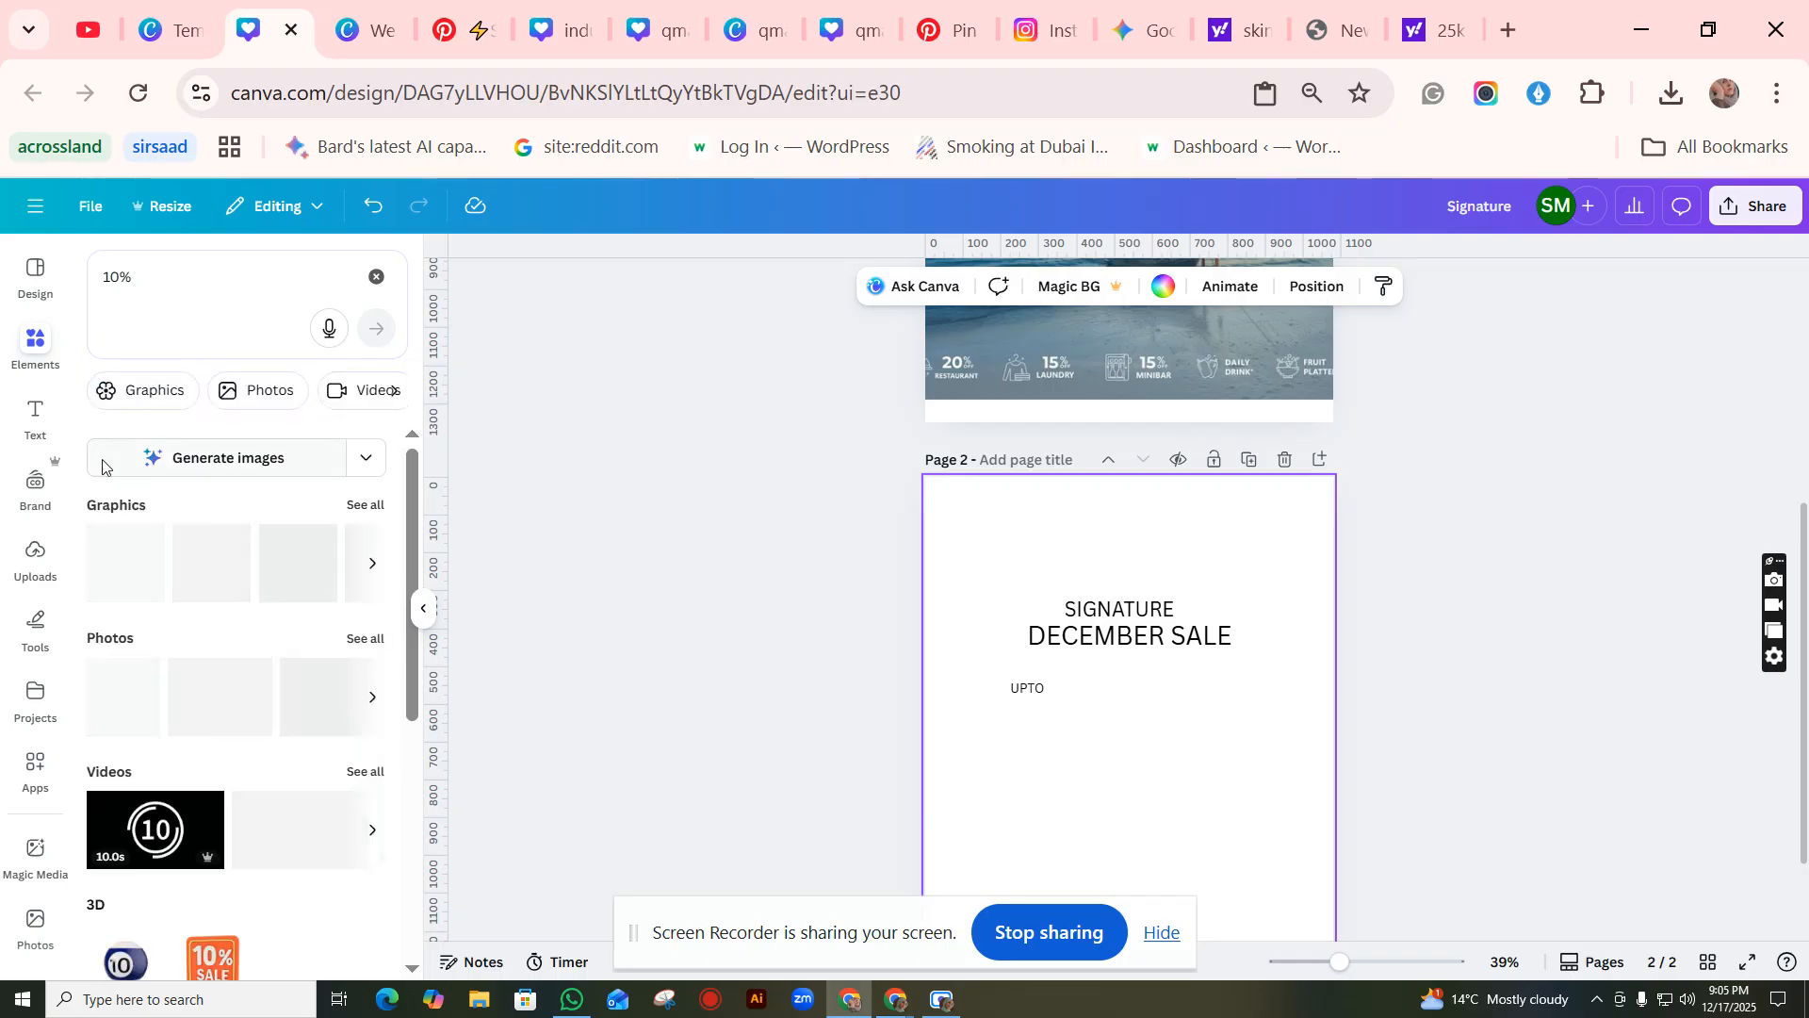
left_click(163, 392)
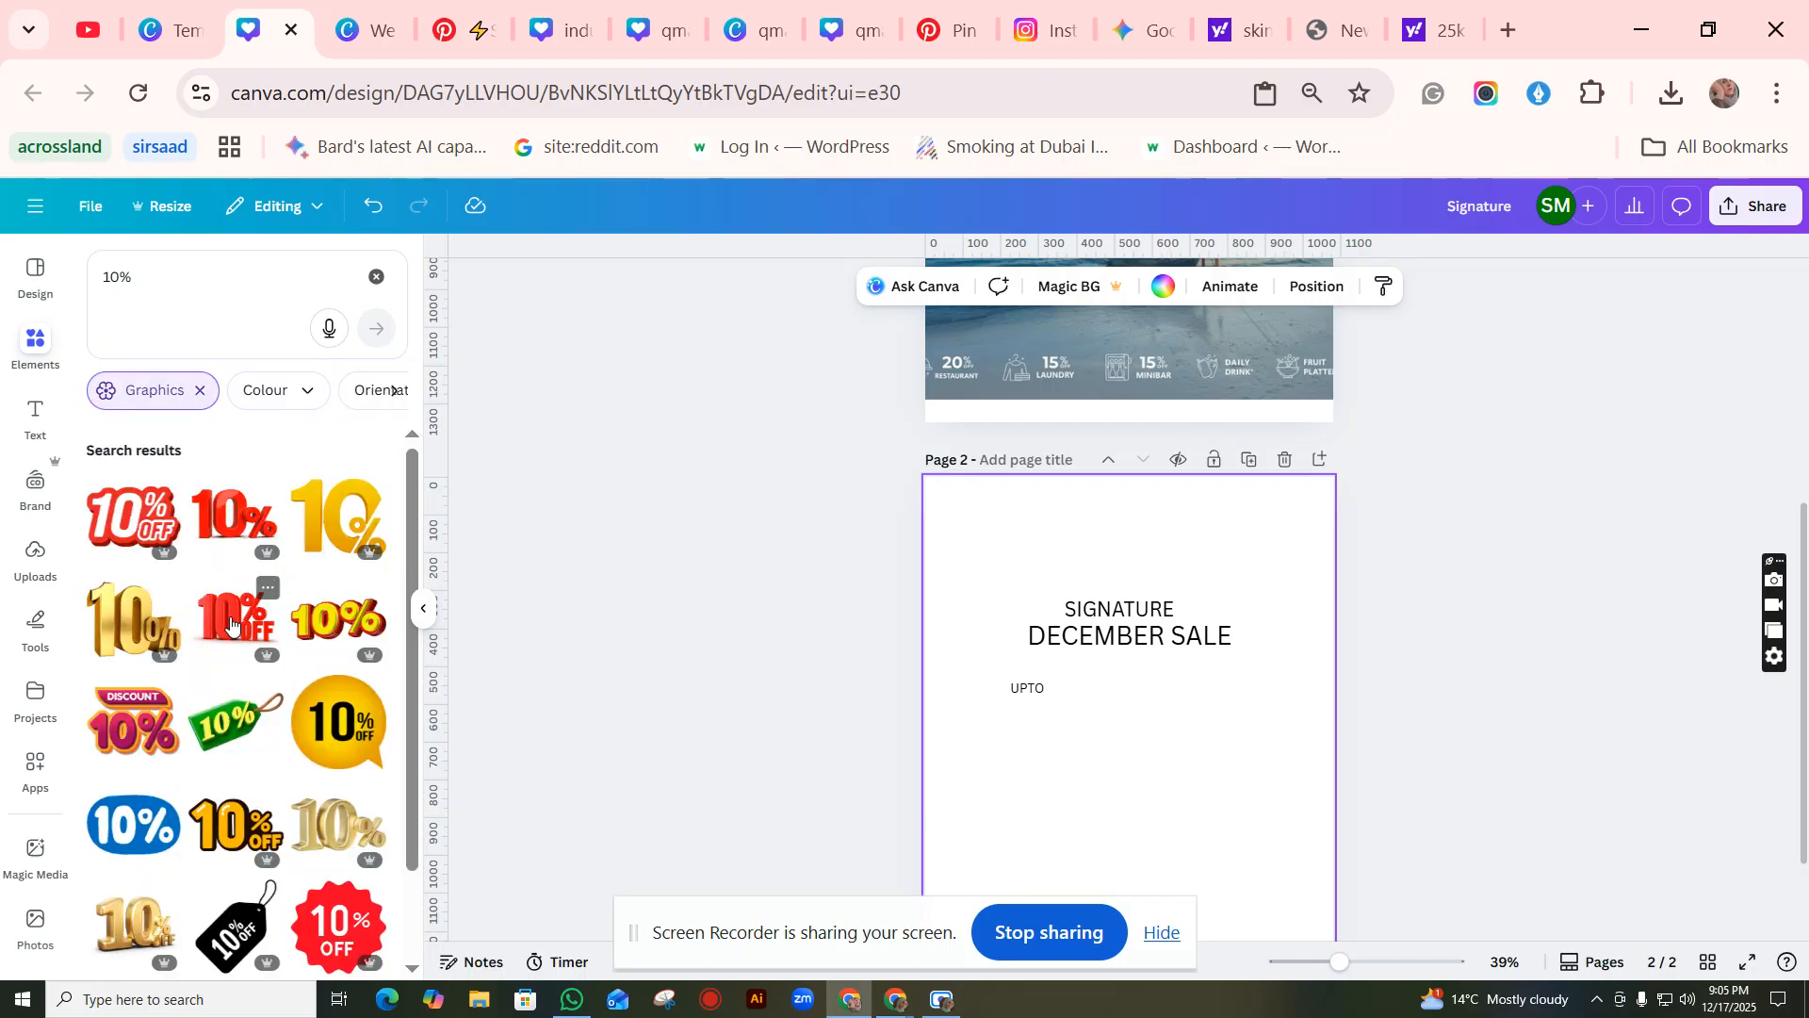
scroll(231, 622, "down", 3)
scroll(208, 641, "down", 2)
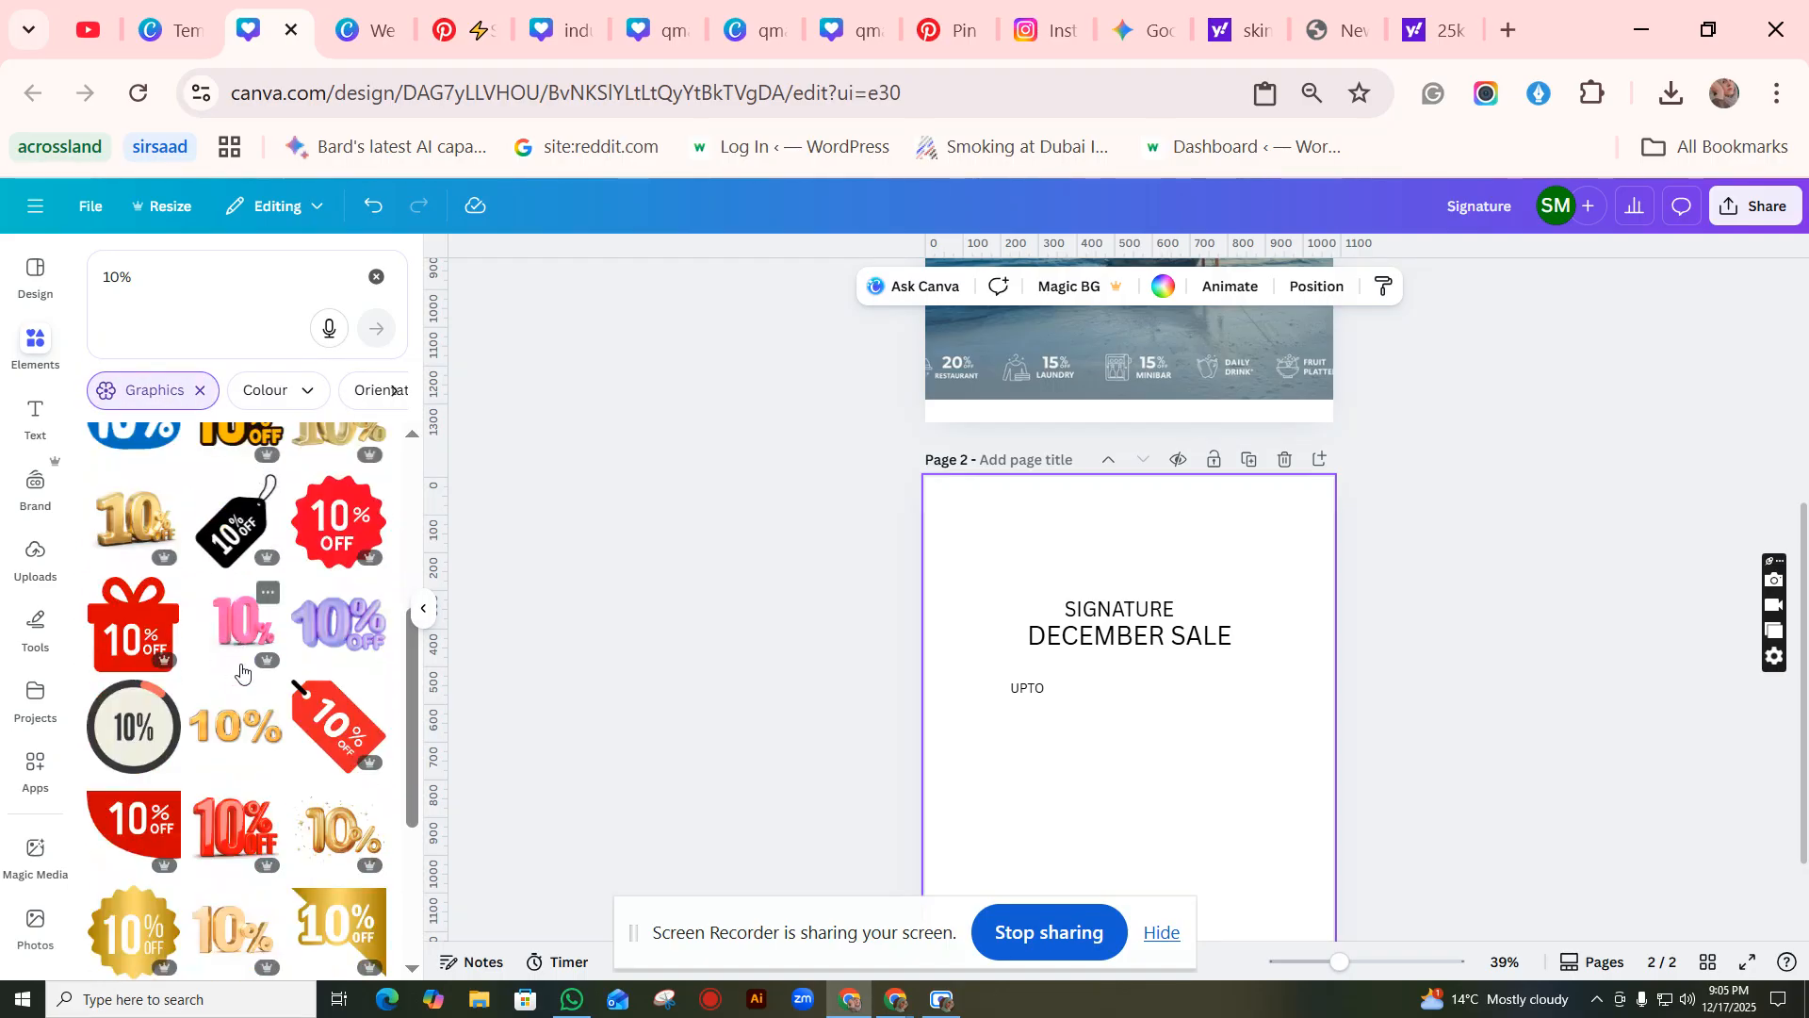
left_click(236, 743)
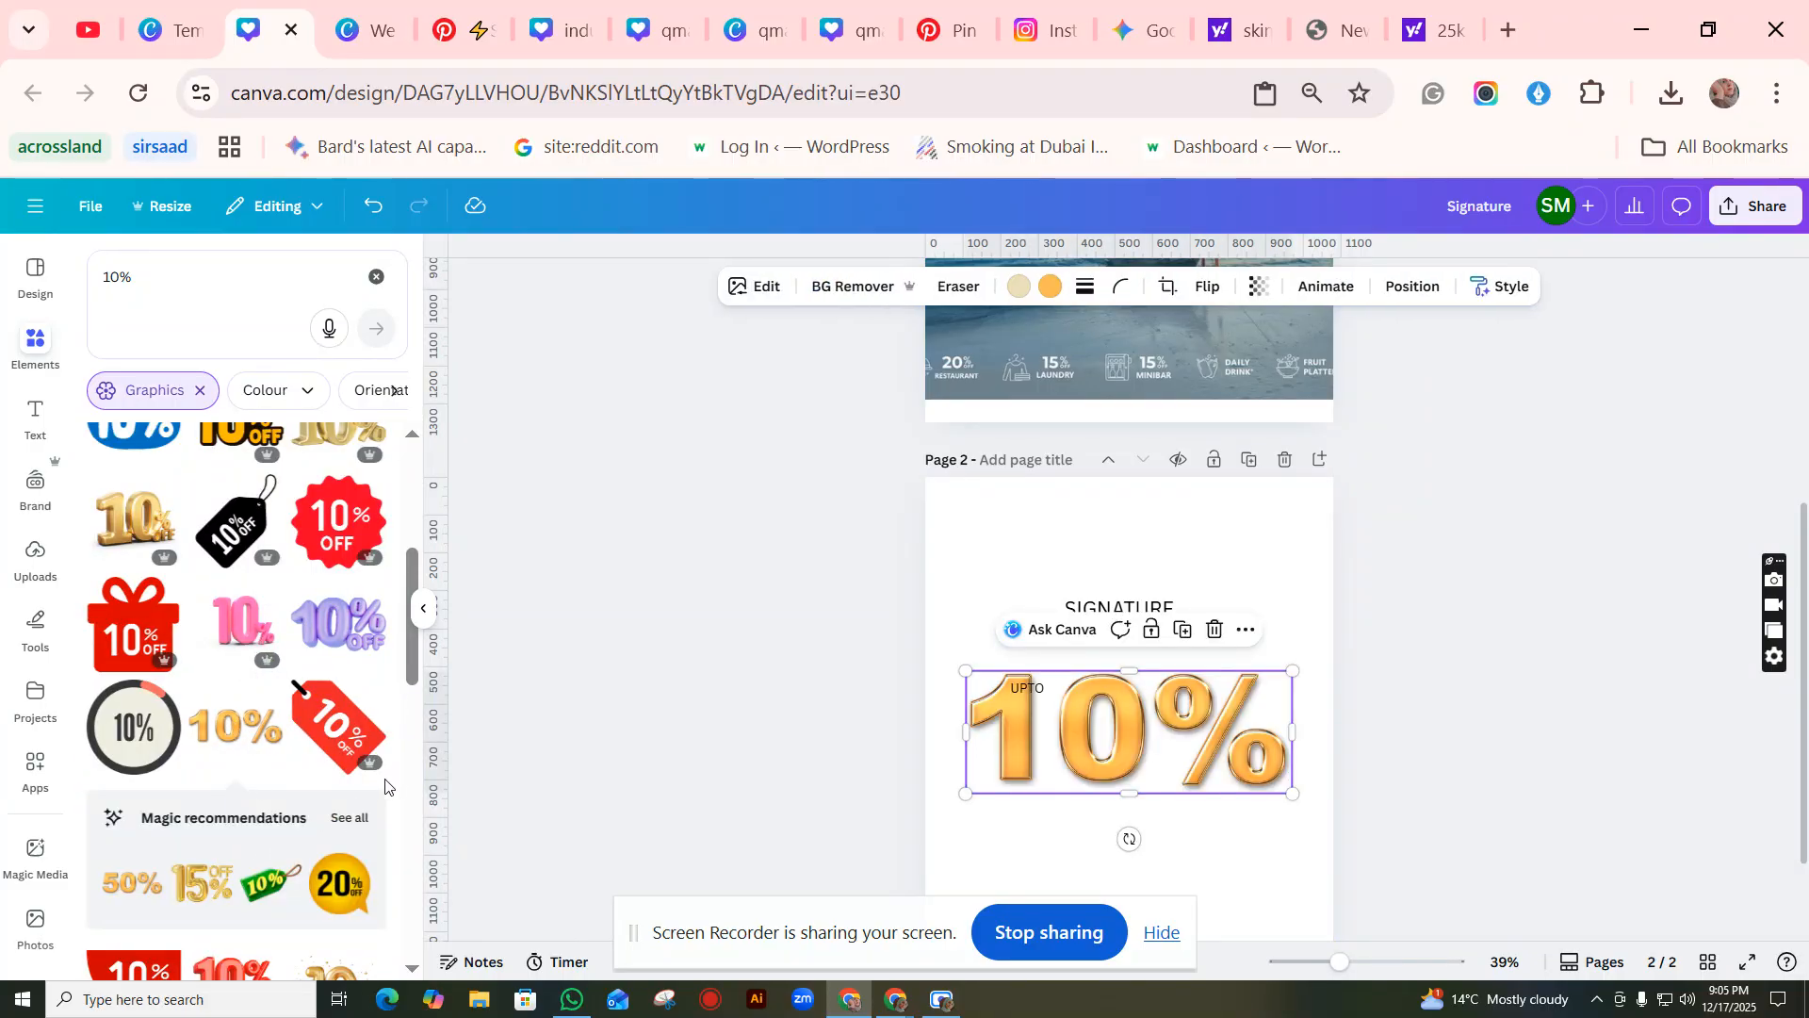
left_click_drag(1178, 782, 1219, 791)
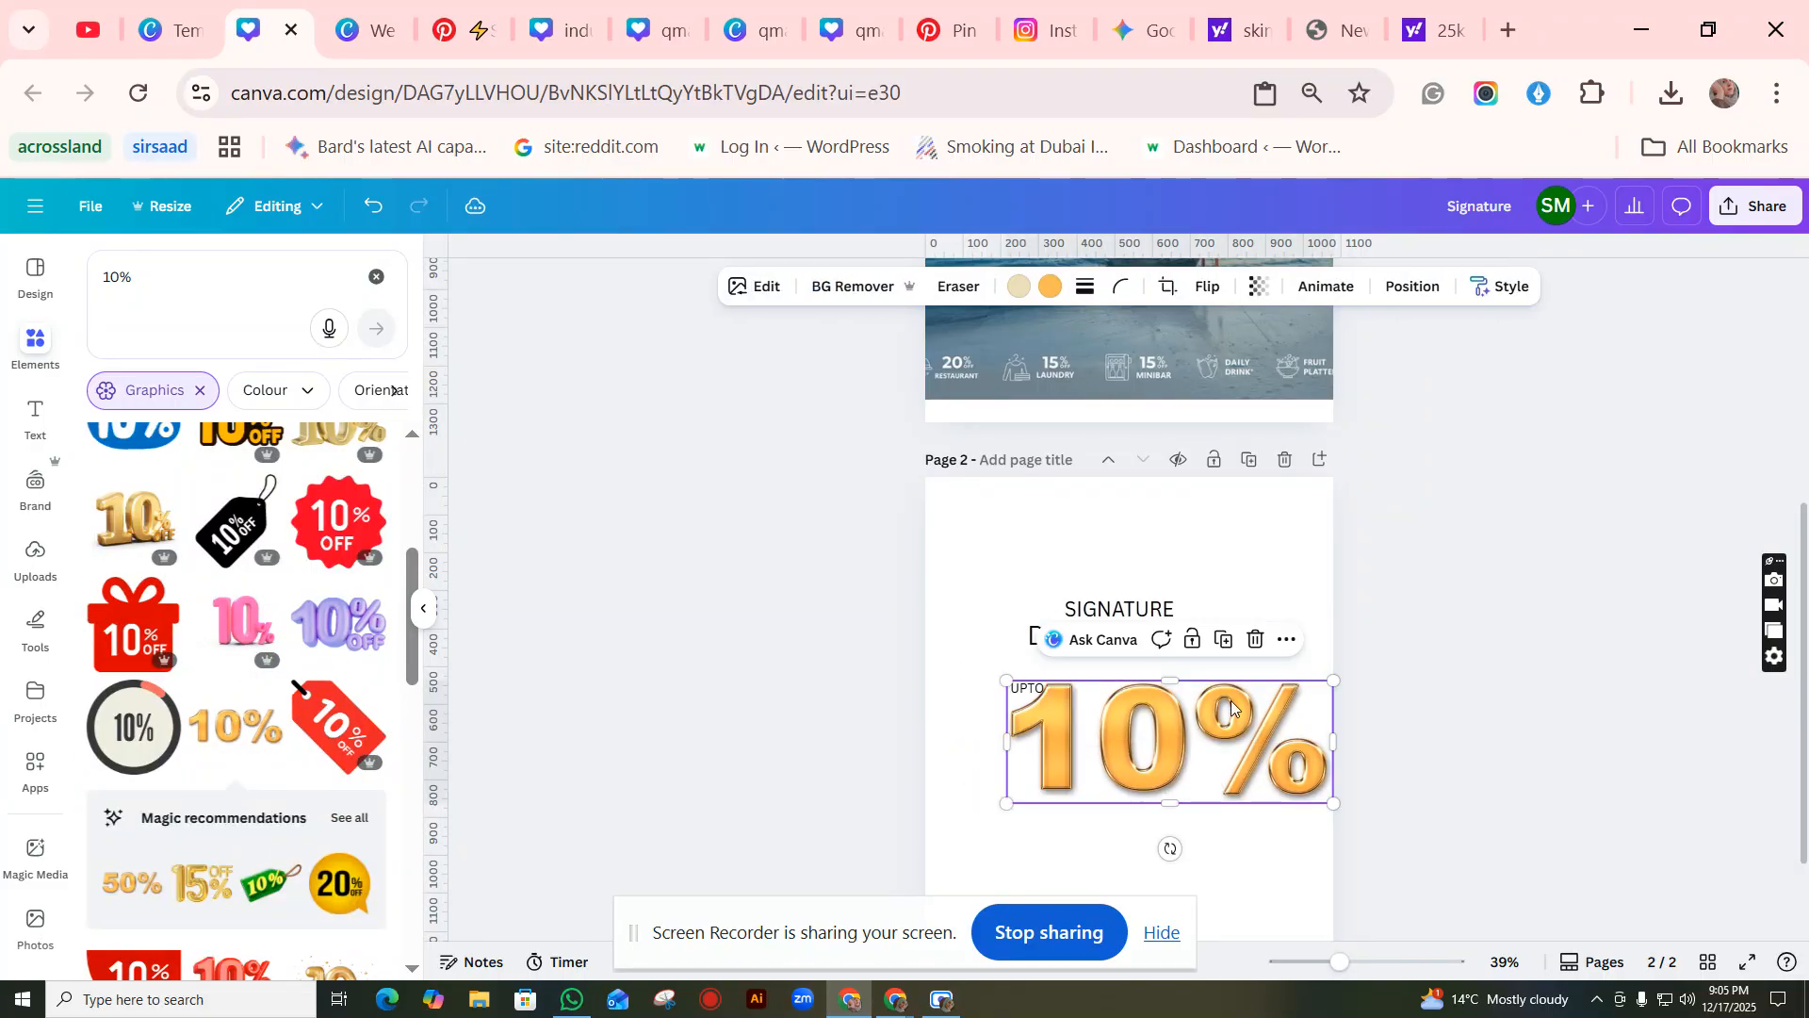
left_click(1255, 640)
Step: Duplicate the UPTO text, enlarge the copy to size 88.1 beside the original and change its wording to "10%"
left_click(1027, 688)
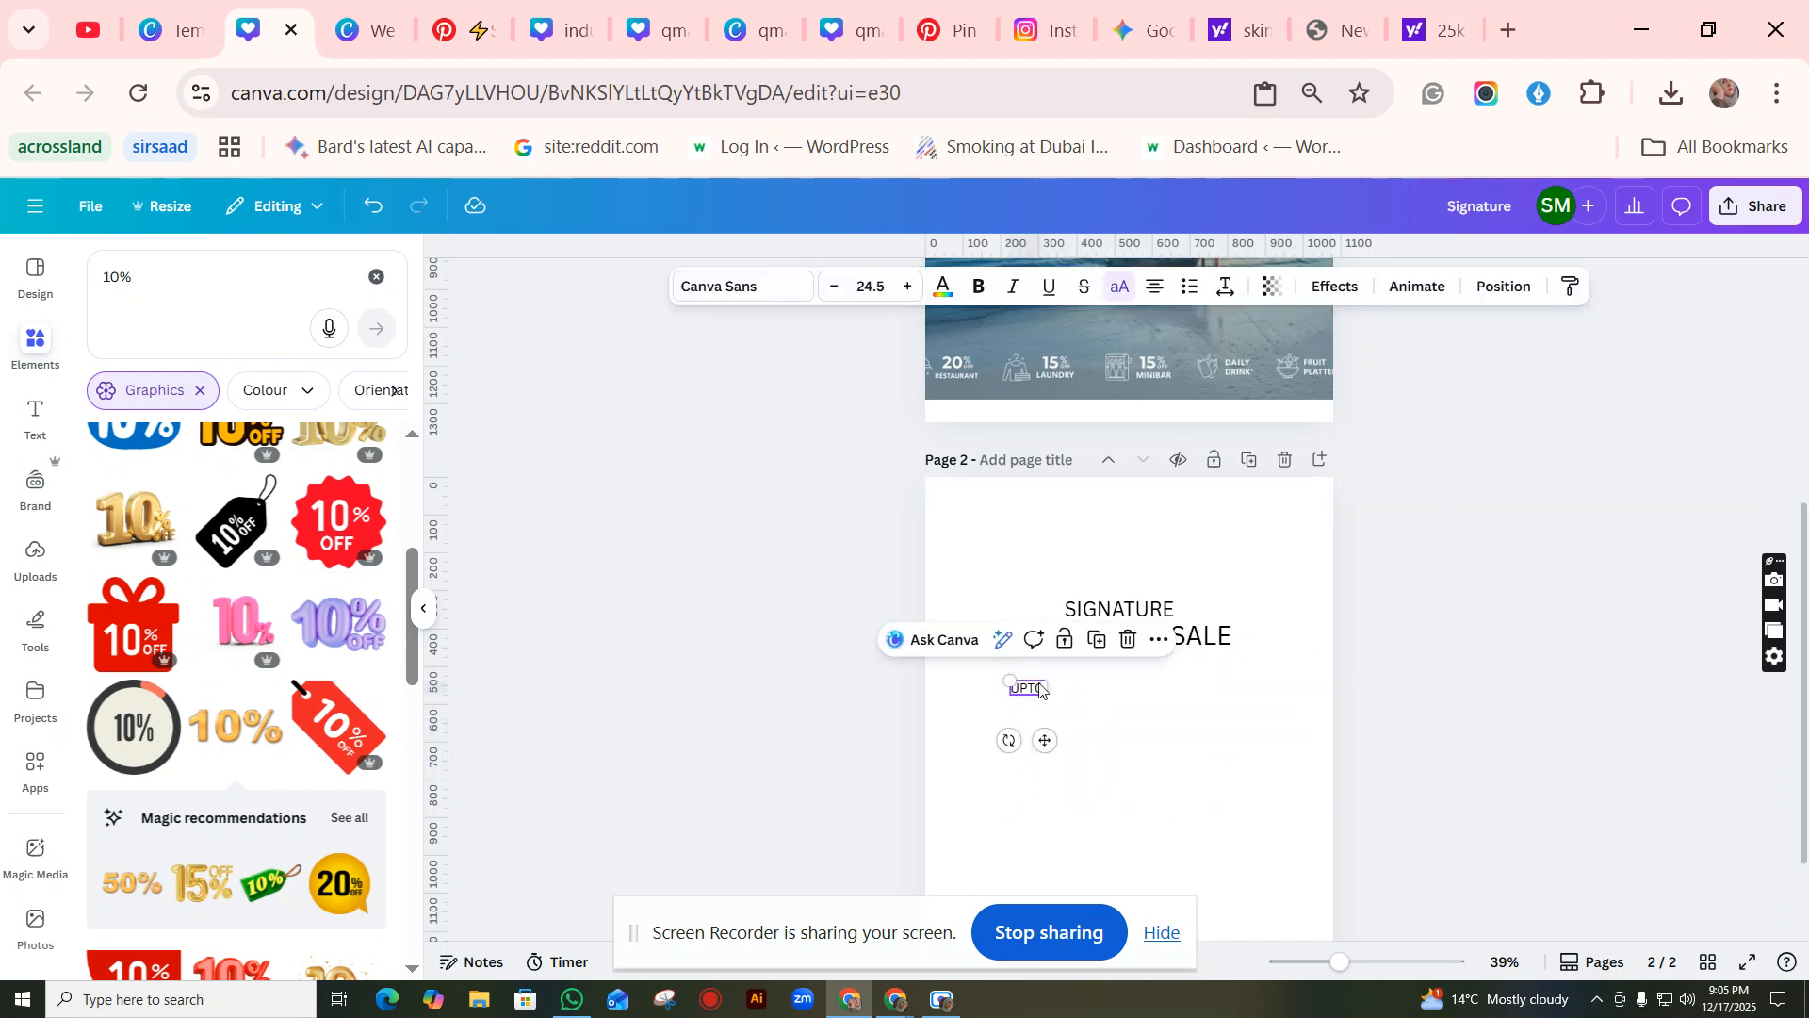
left_click(1099, 642)
left_click_drag(1039, 698, 1099, 720)
left_click(1077, 715)
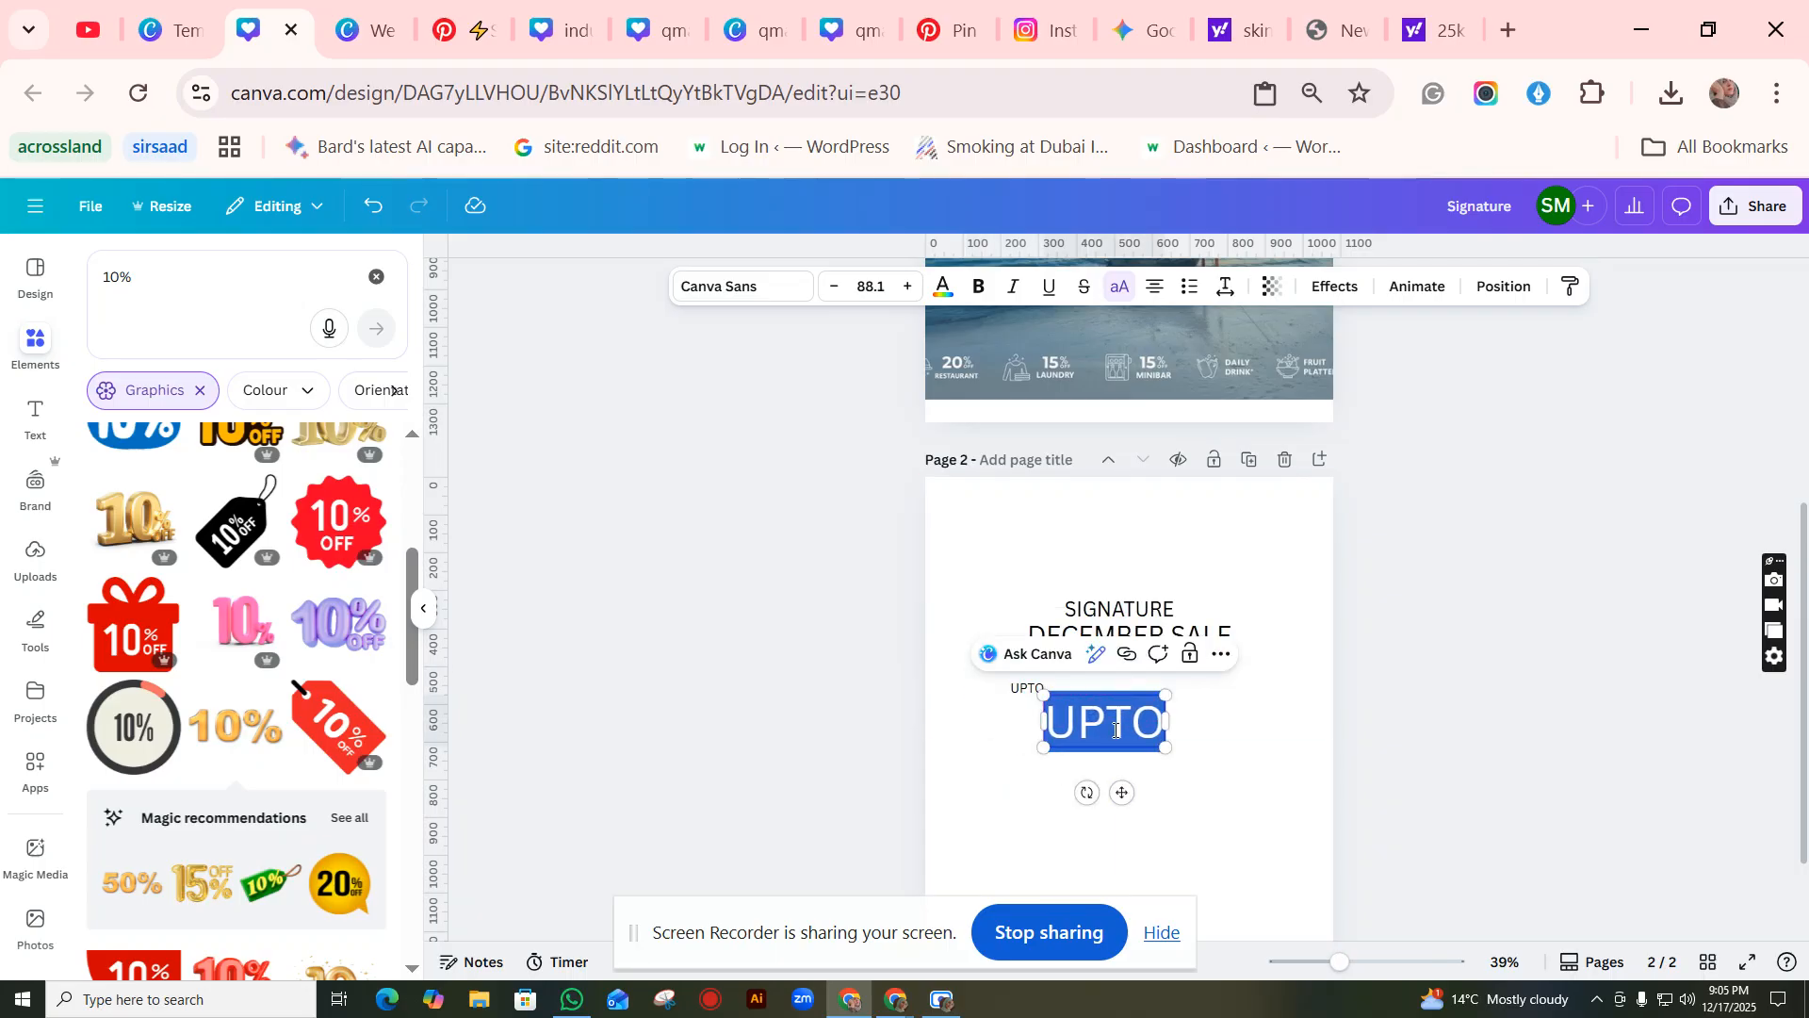
type("10")
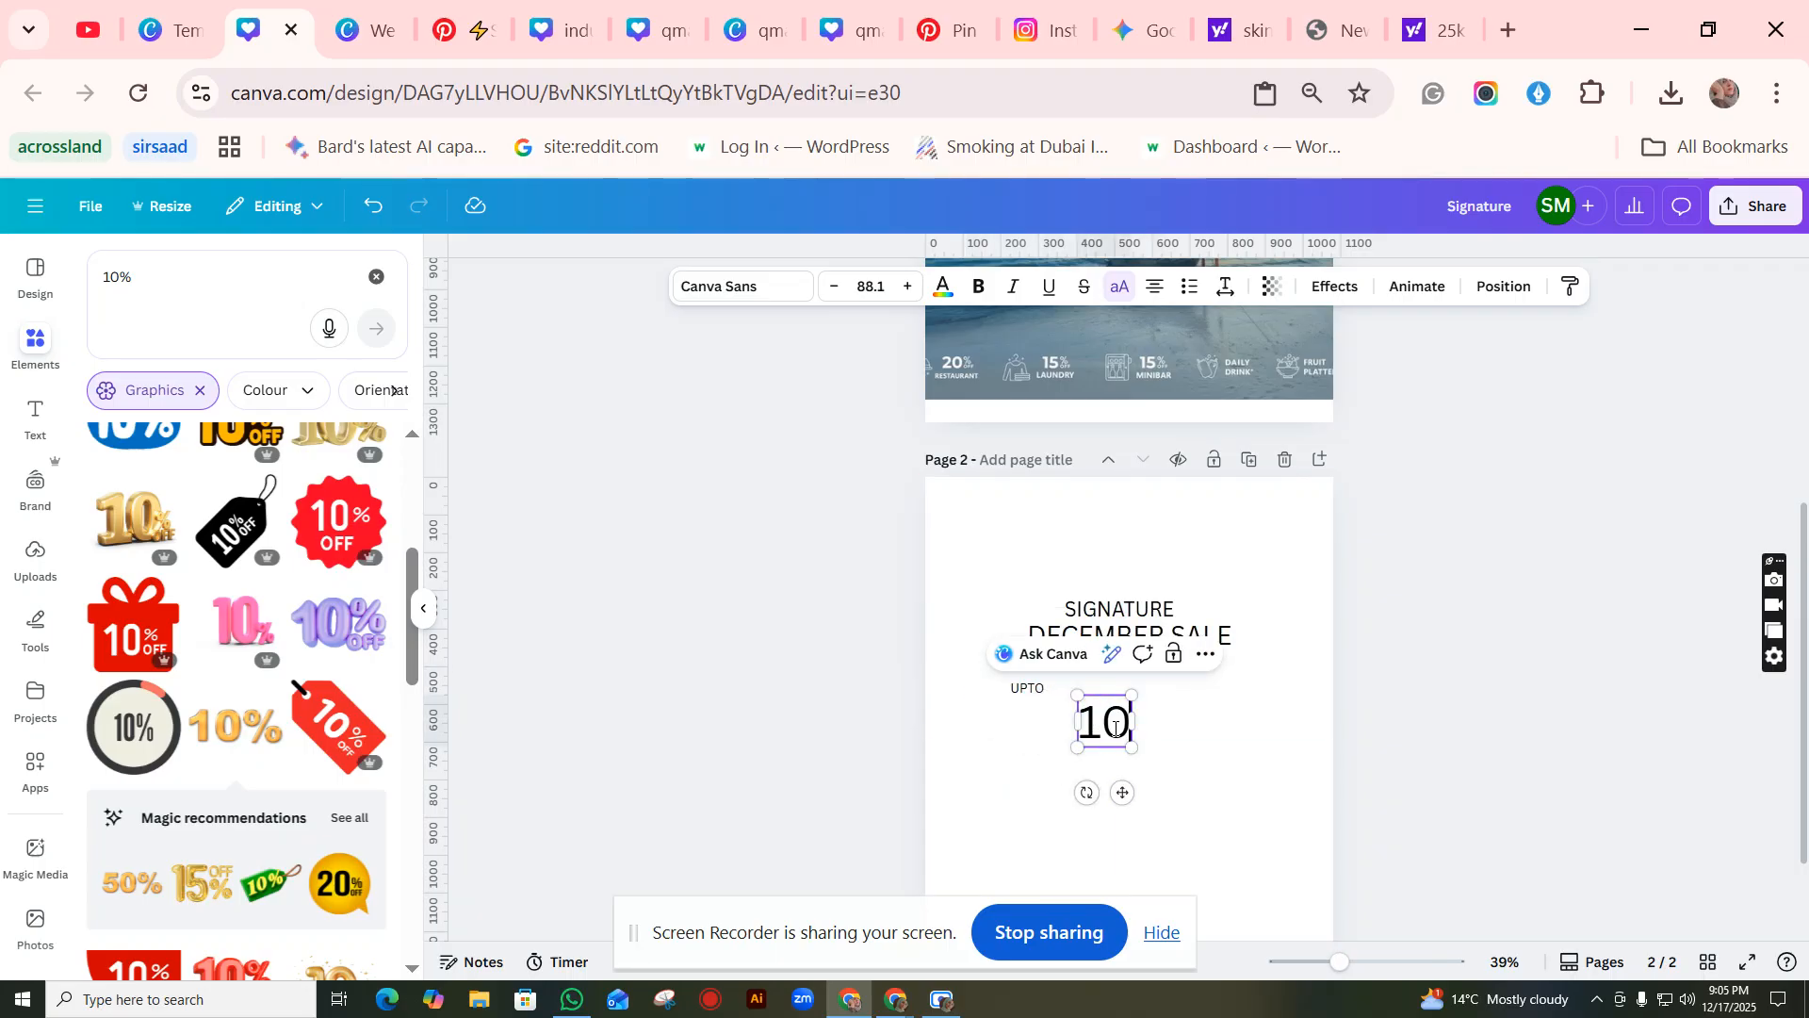
type("%")
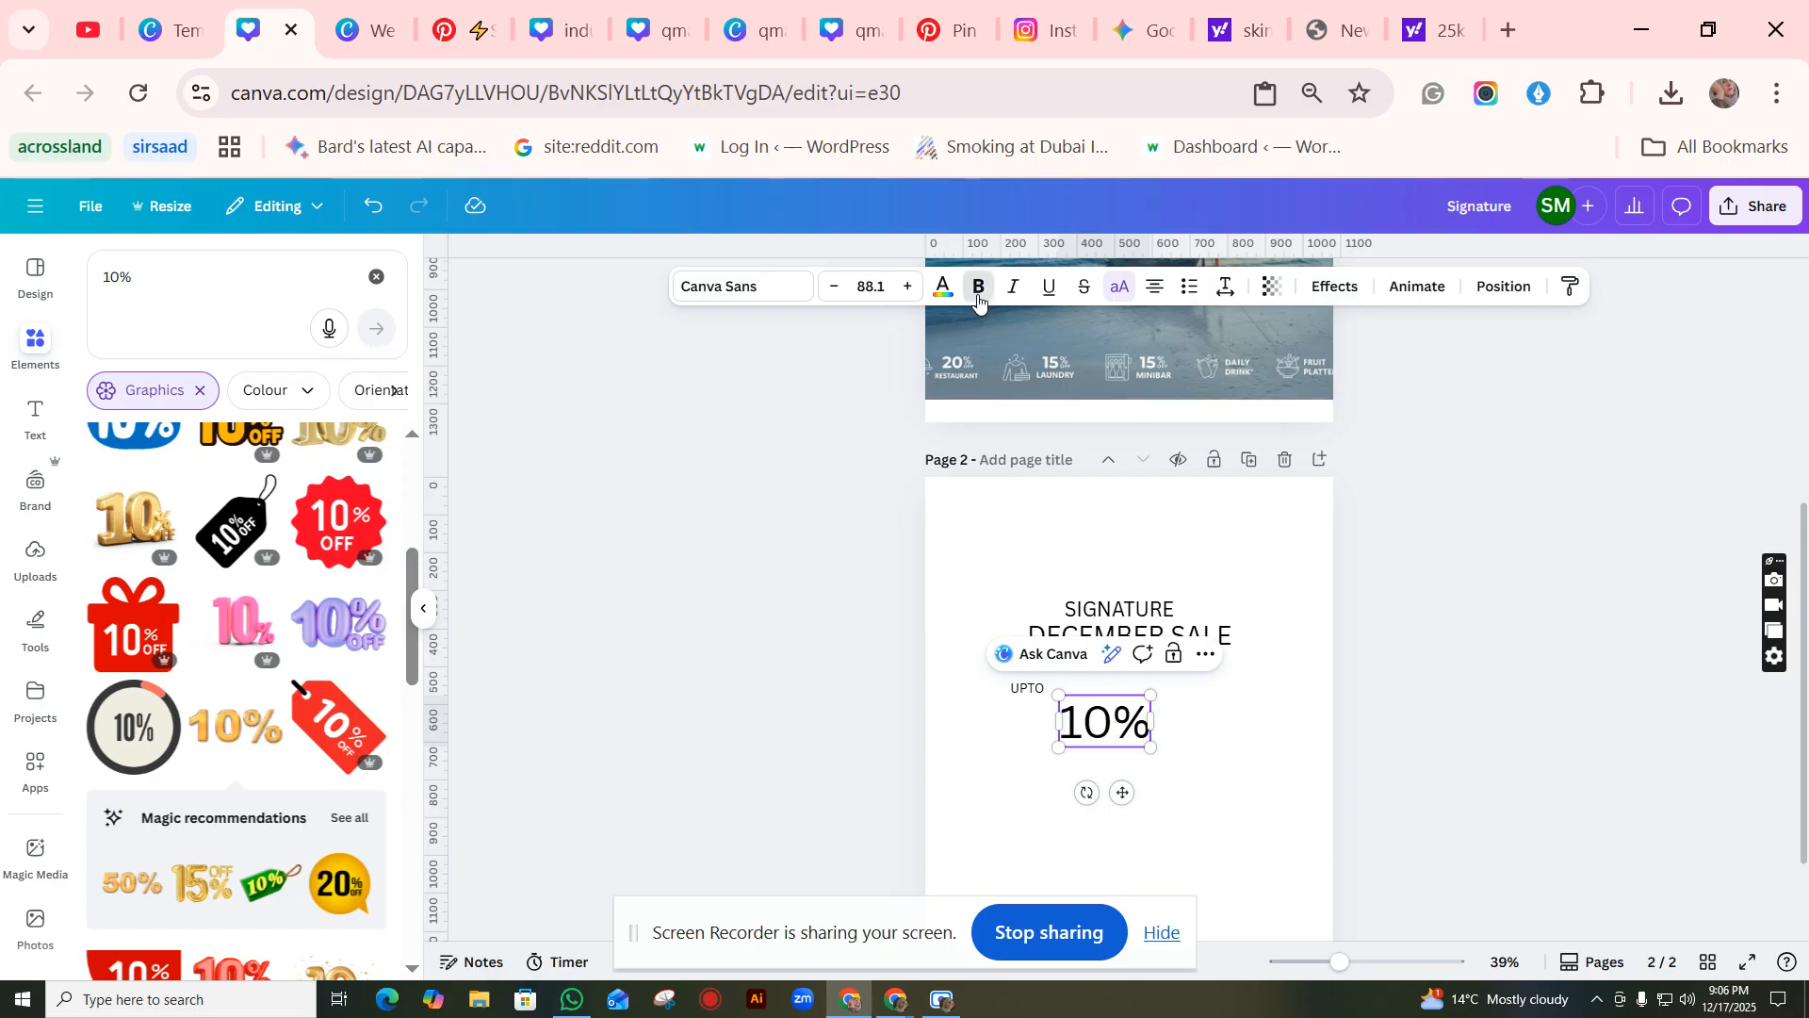
Step: Make the 10% text on page 2 bold
scroll(978, 300, "down", 1)
key("ctrl+a")
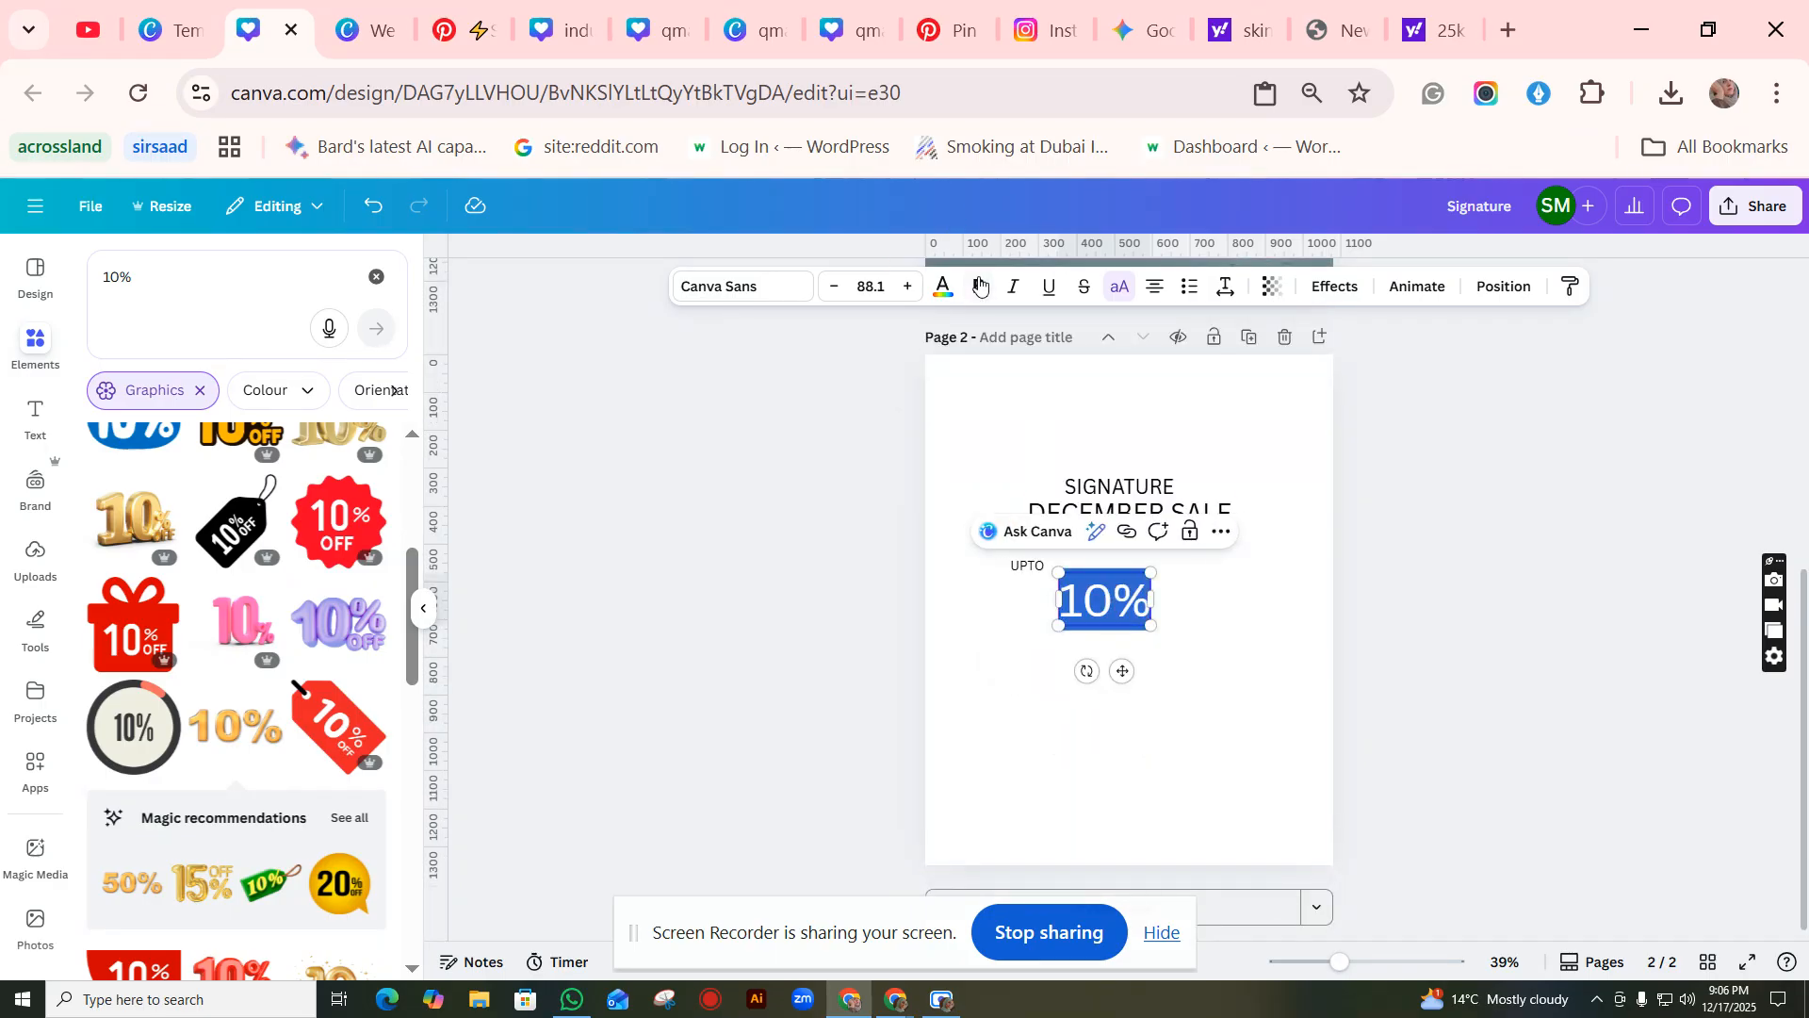
left_click(980, 285)
left_click(1235, 682)
Step: Enlarge the 10% text to size 194 below December Sale, with UPTO at its upper-left corner
left_click(1098, 586)
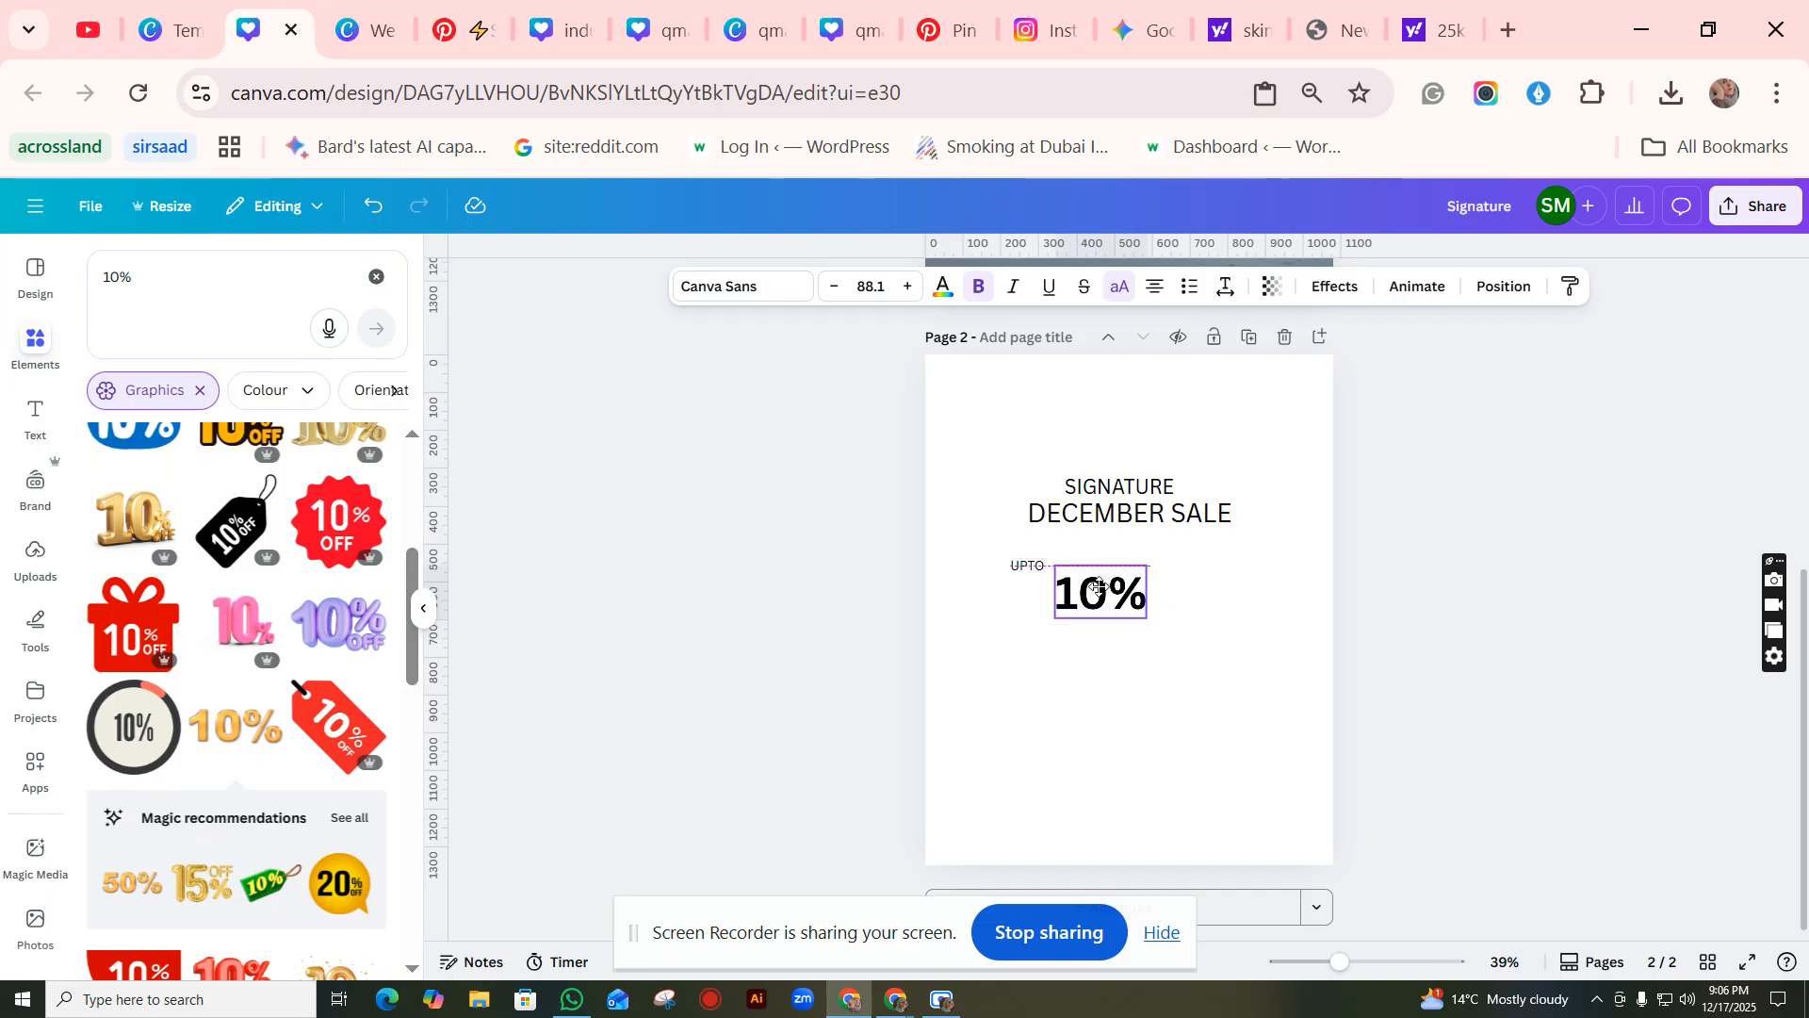
left_click_drag(1096, 589, 1048, 566)
left_click(1109, 604)
mouse_move(1144, 617)
left_mouse_down()
mouse_move(1252, 681)
mouse_move(1137, 606)
left_mouse_up()
left_click(1272, 693)
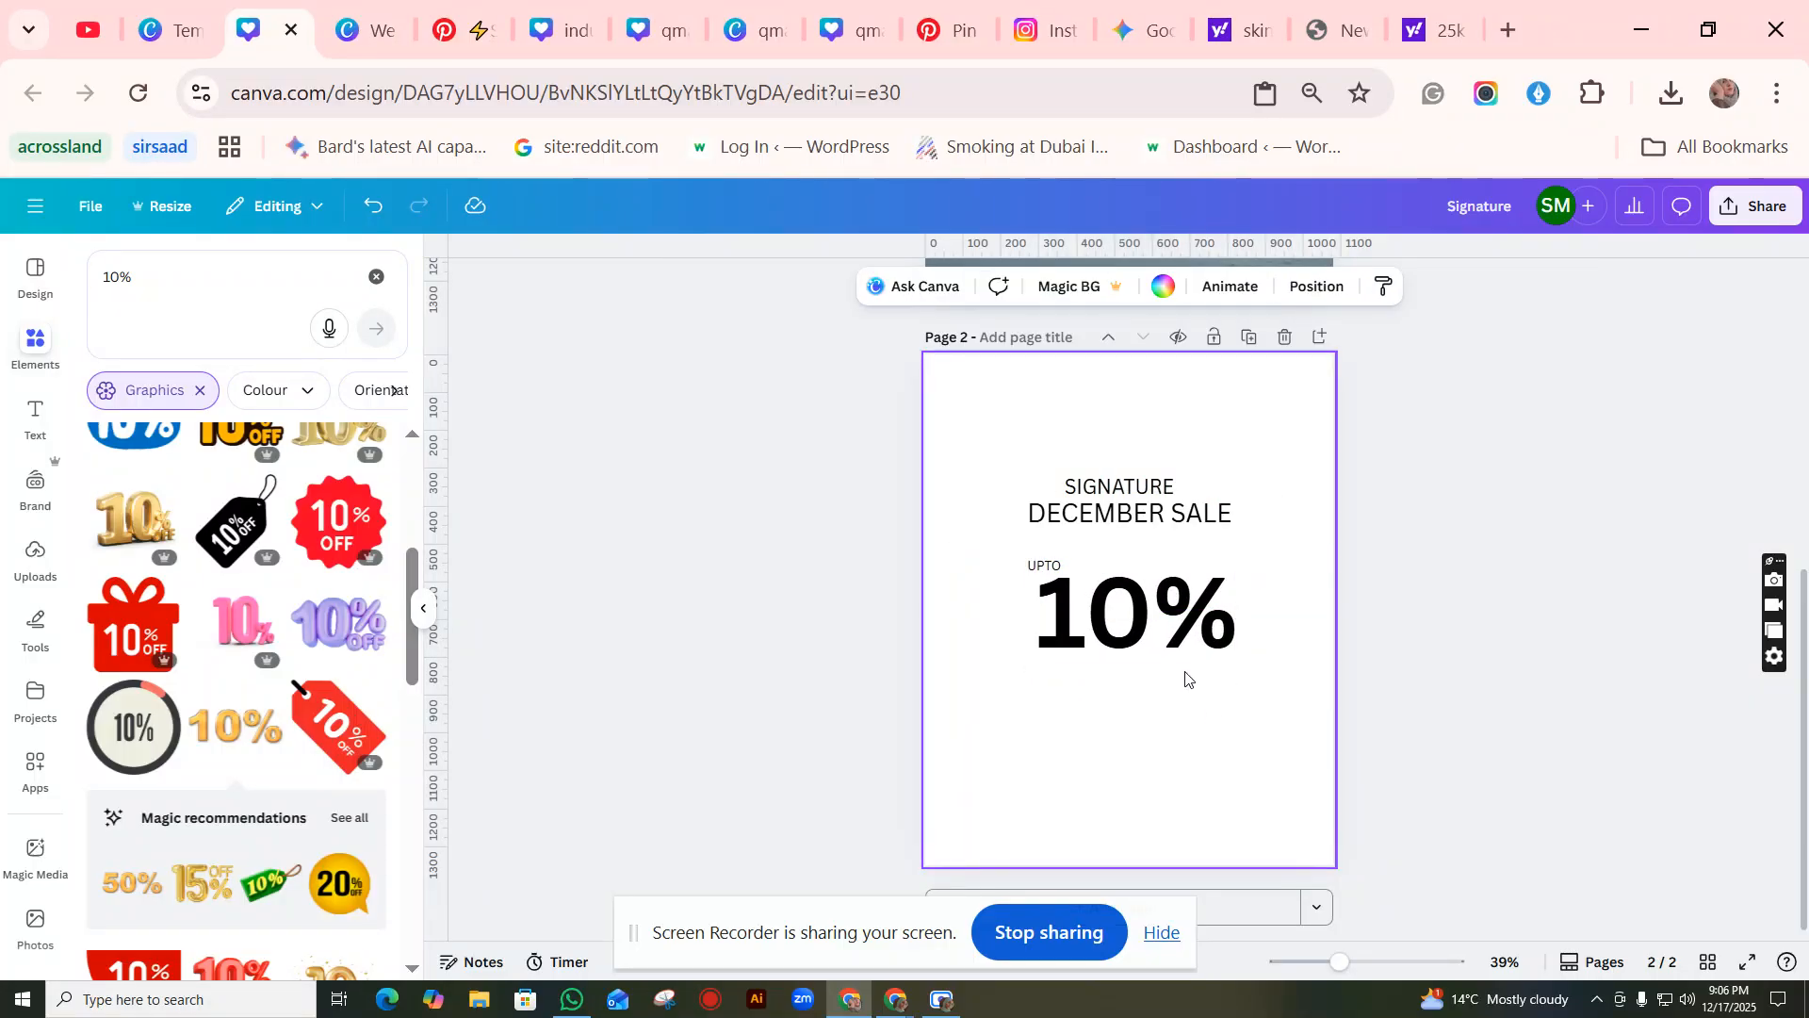
Step: Check the reference on page 1 and align the 10% text to the centre of page 2
scroll(1226, 744, "up", 5)
scroll(1357, 768, "down", 5)
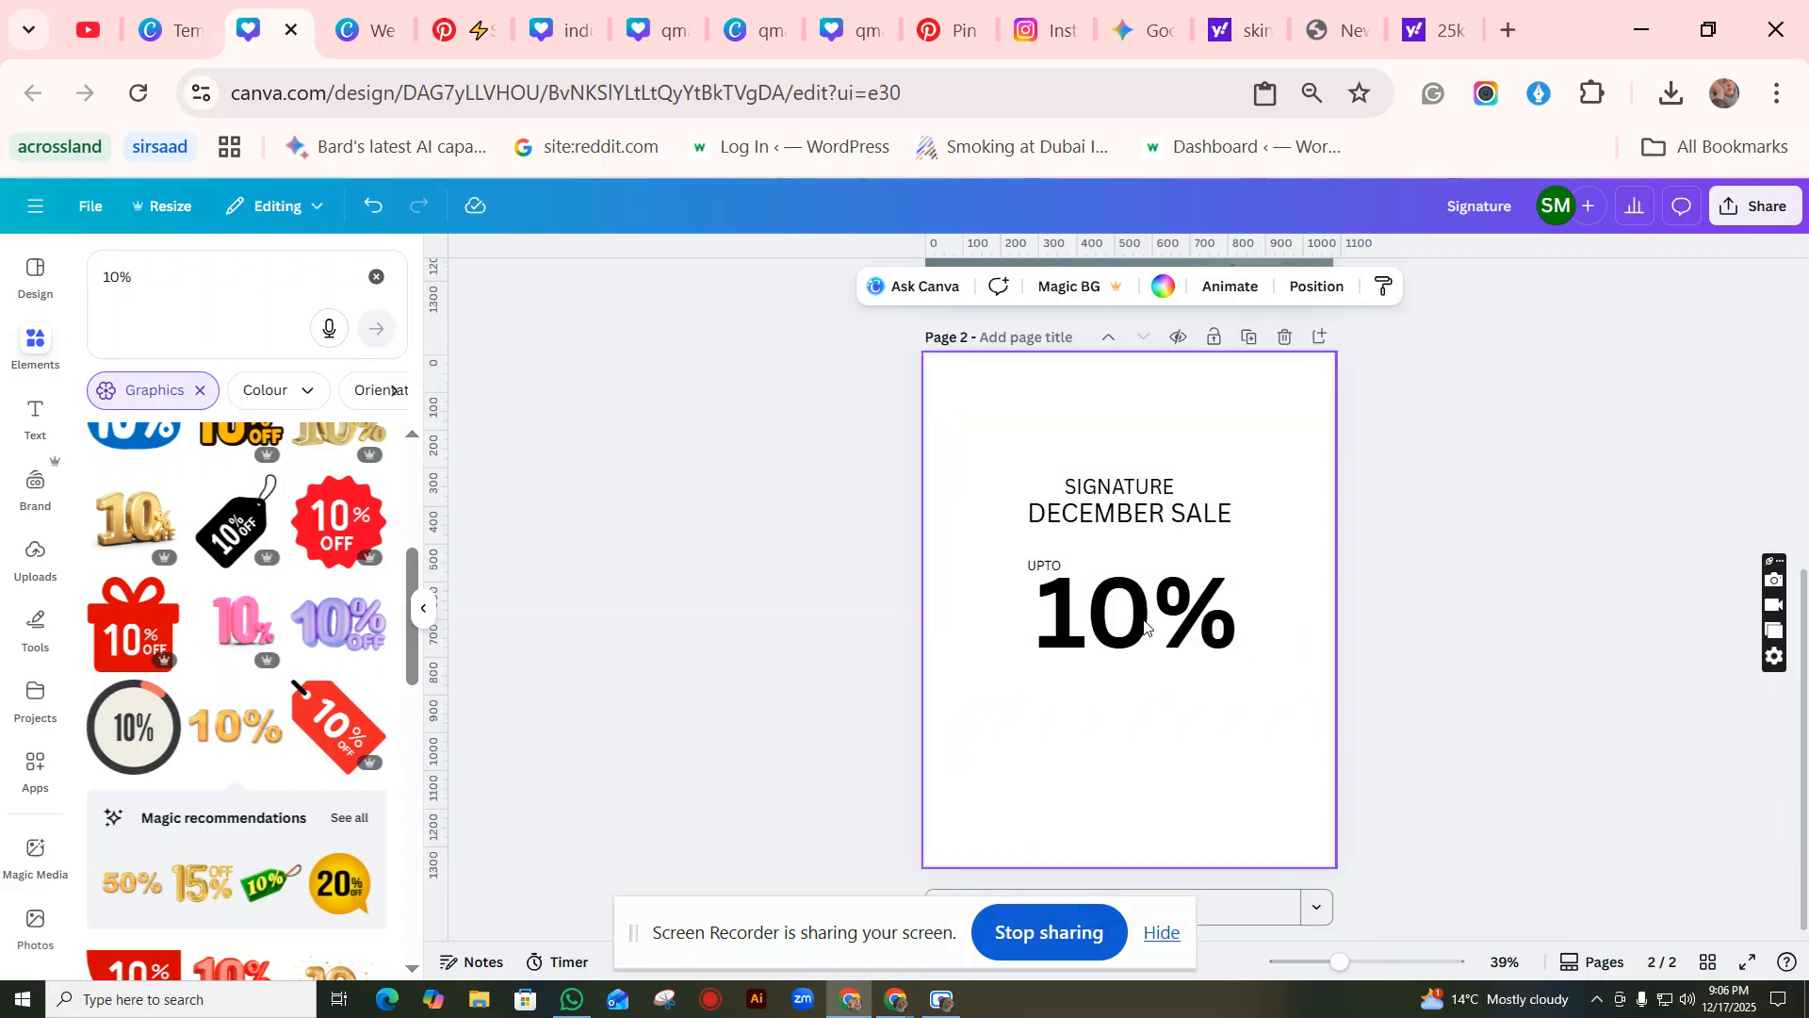
left_click(1091, 630)
left_click_drag(1091, 629, 1082, 620)
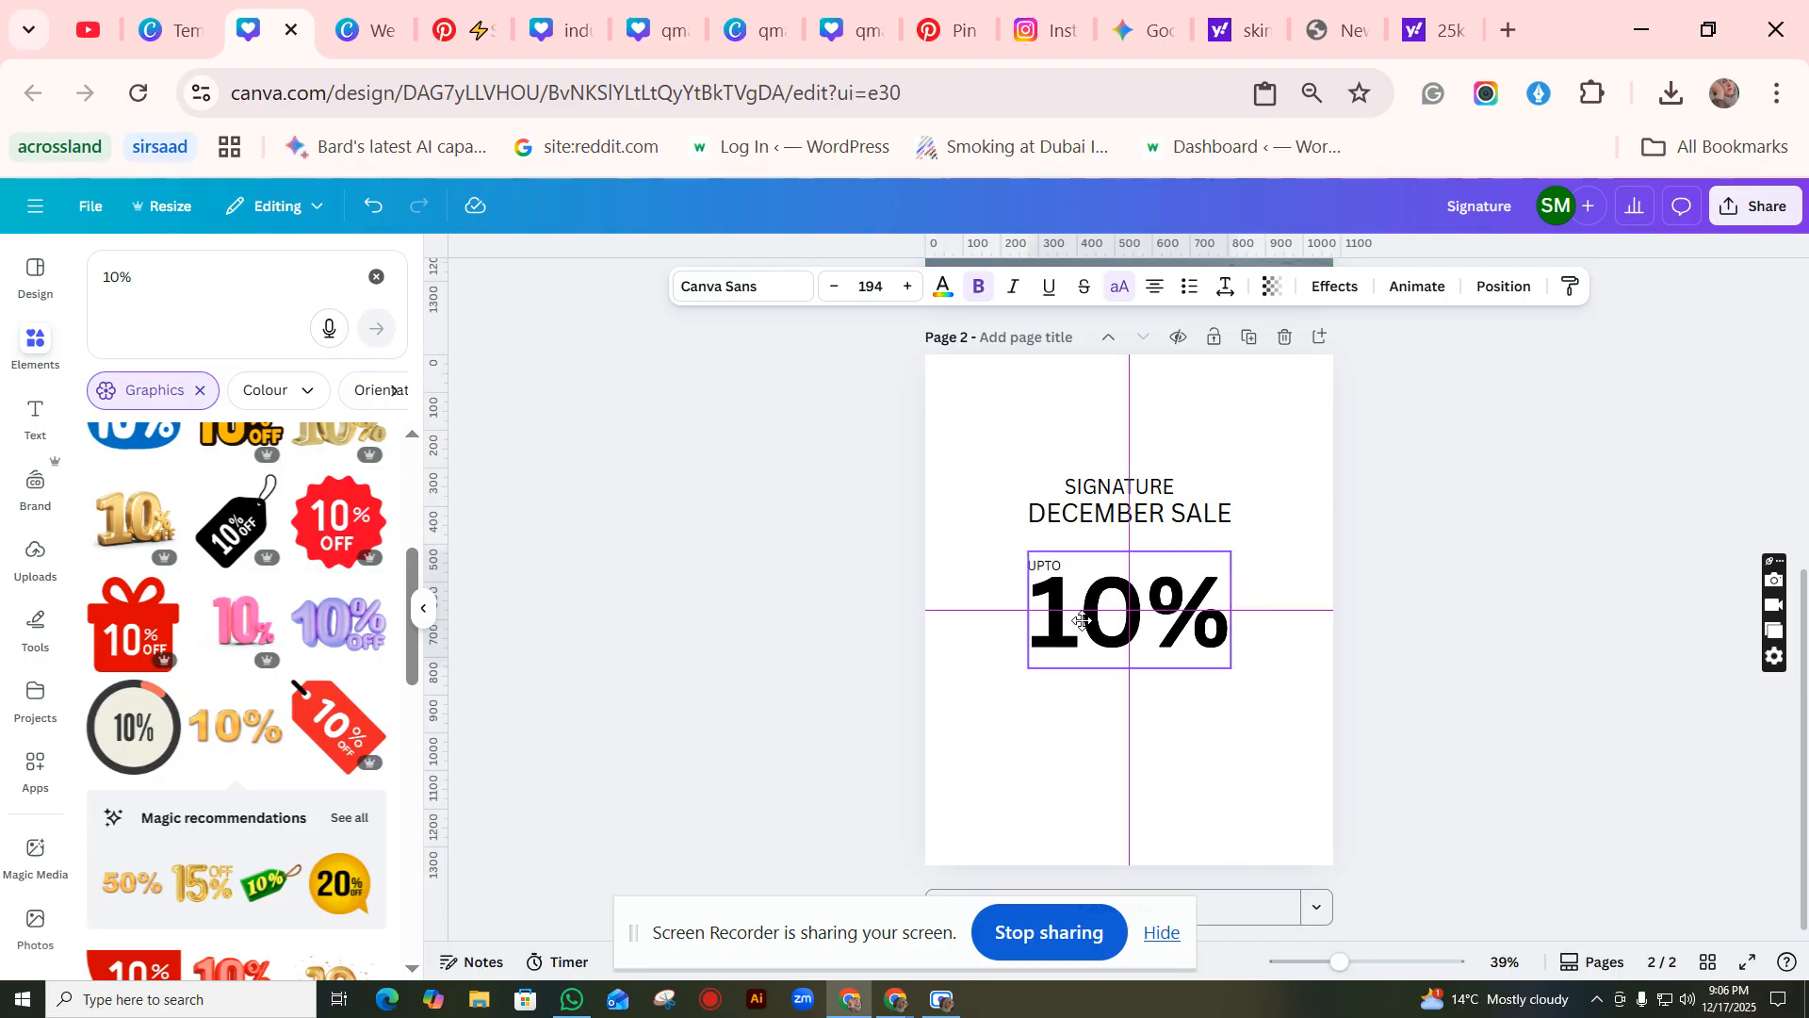
left_click_drag(1082, 620, 1081, 620)
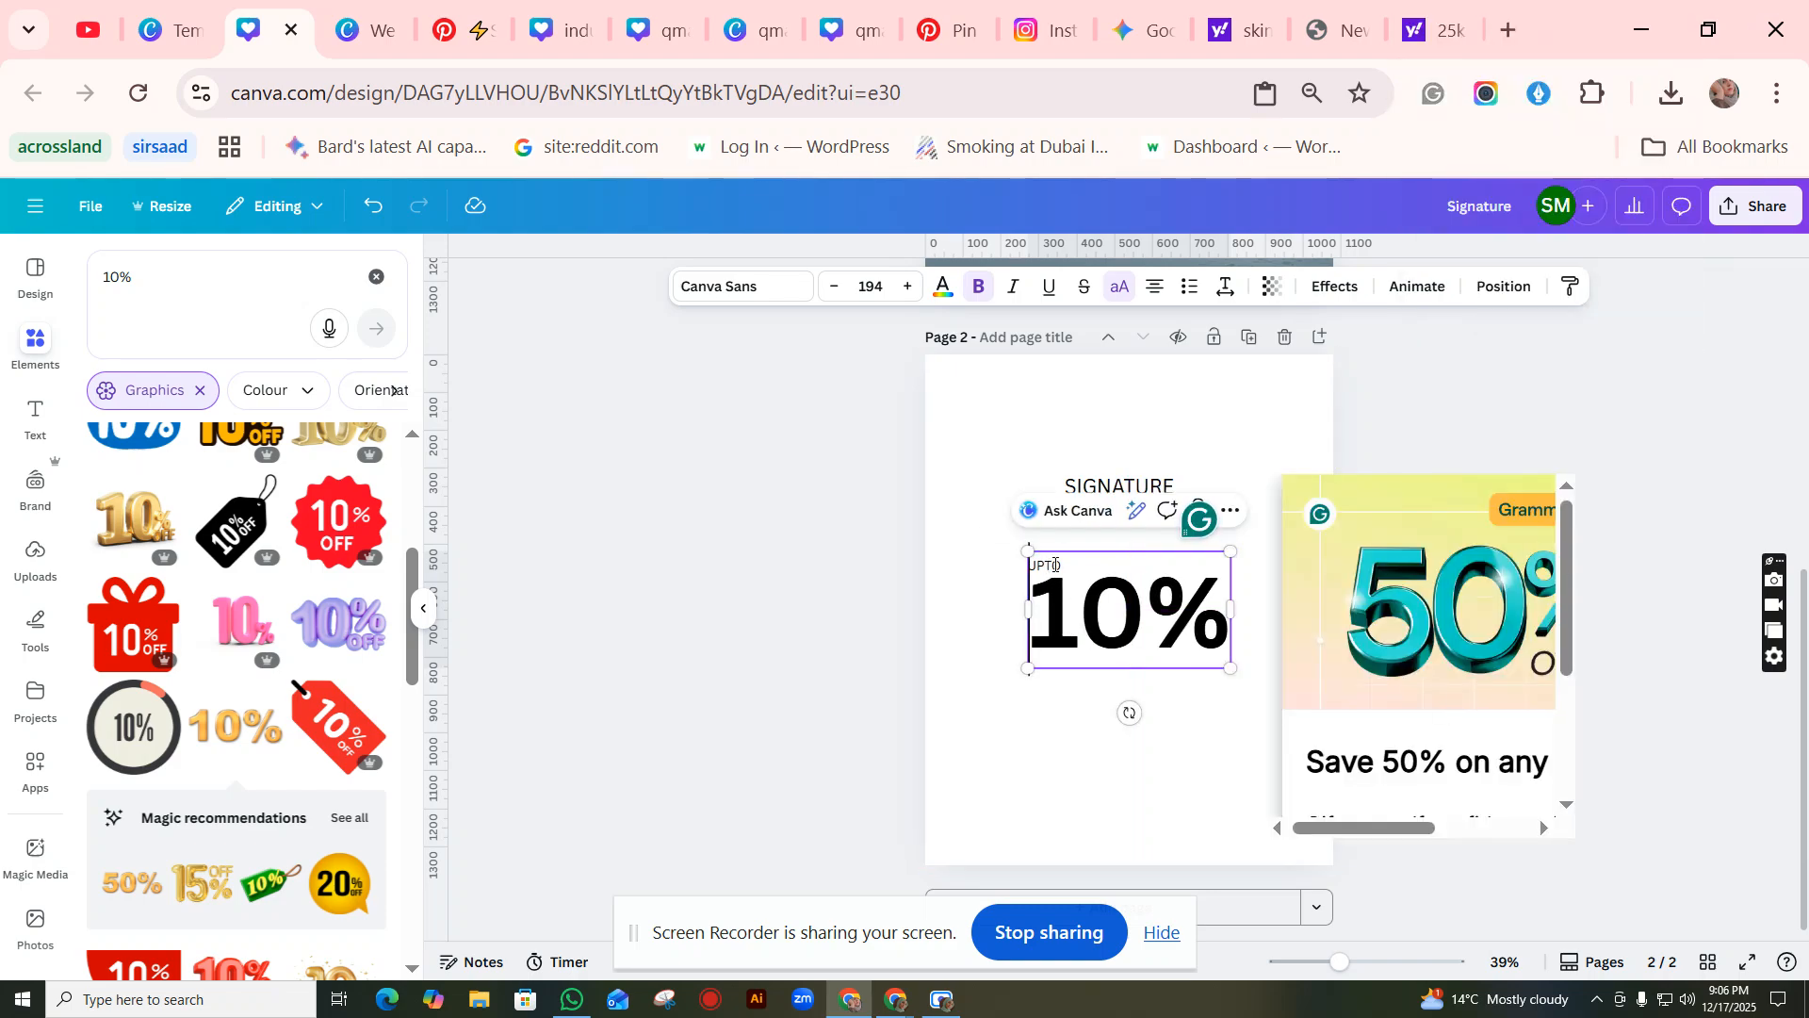
Step: Shift the small UPTO text slightly left on page 2 so it clears the upper-left corner of the 10% text
left_click(1494, 286)
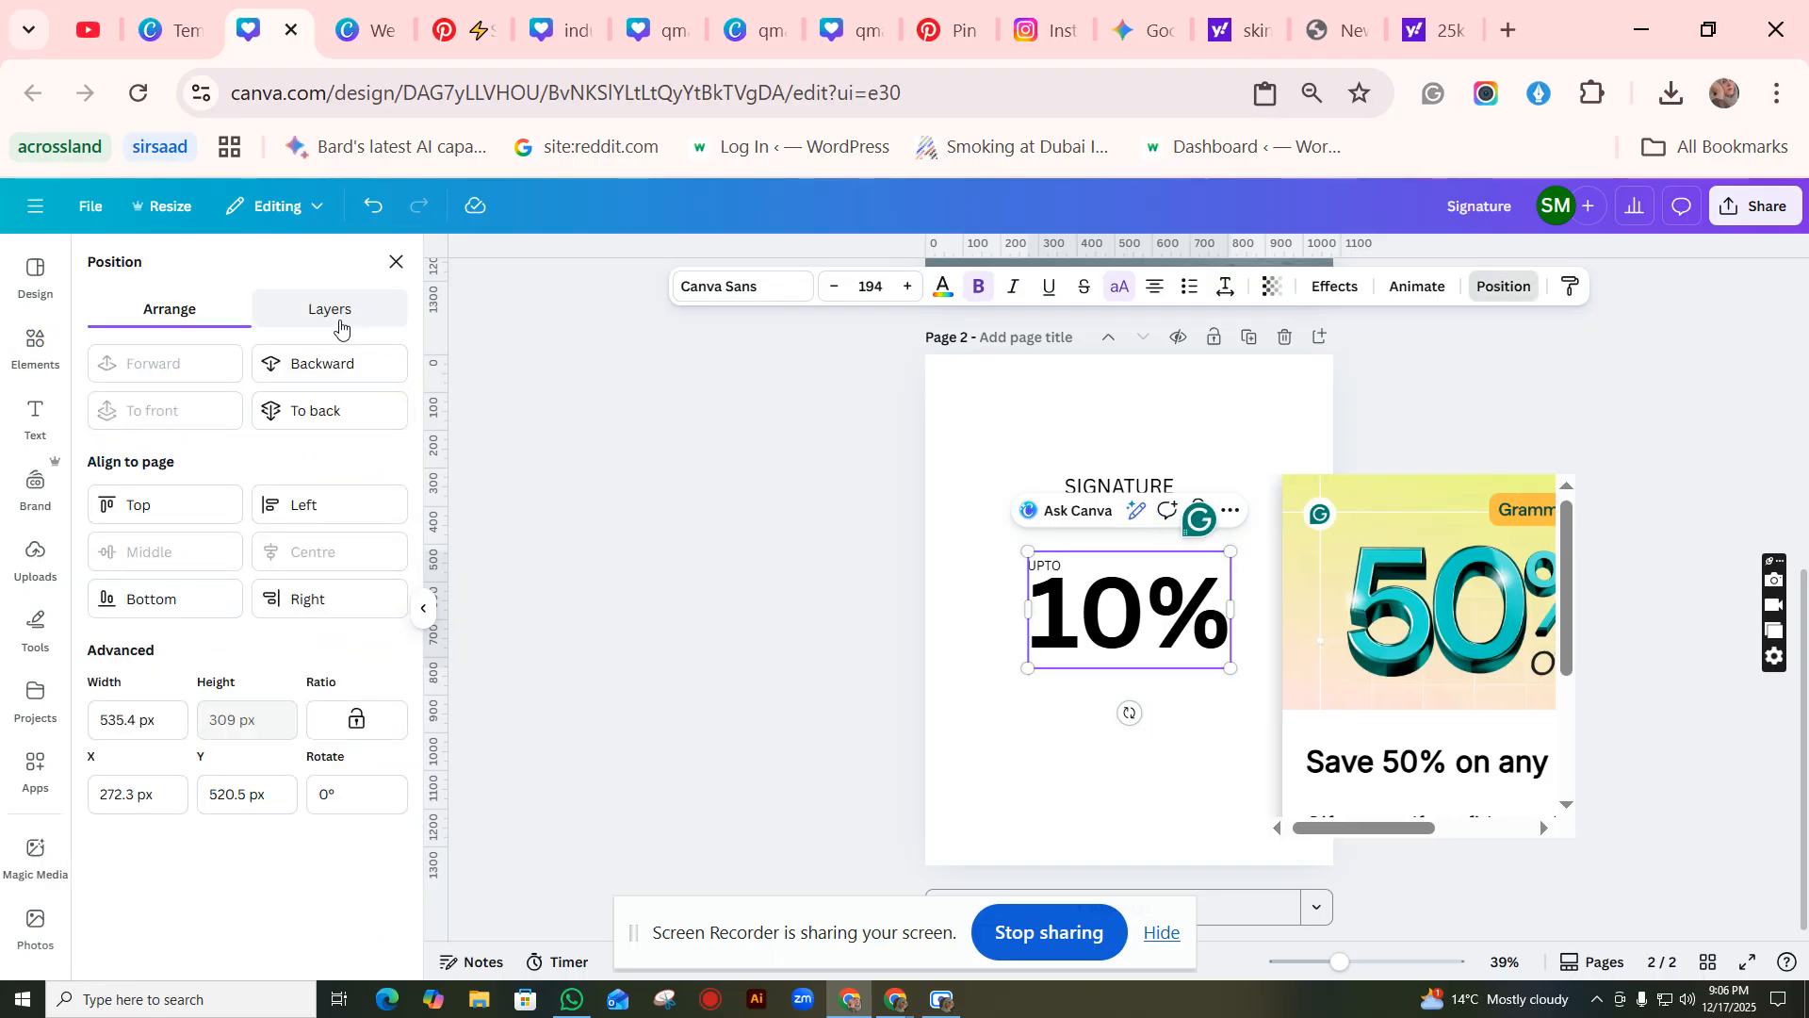
left_click(340, 315)
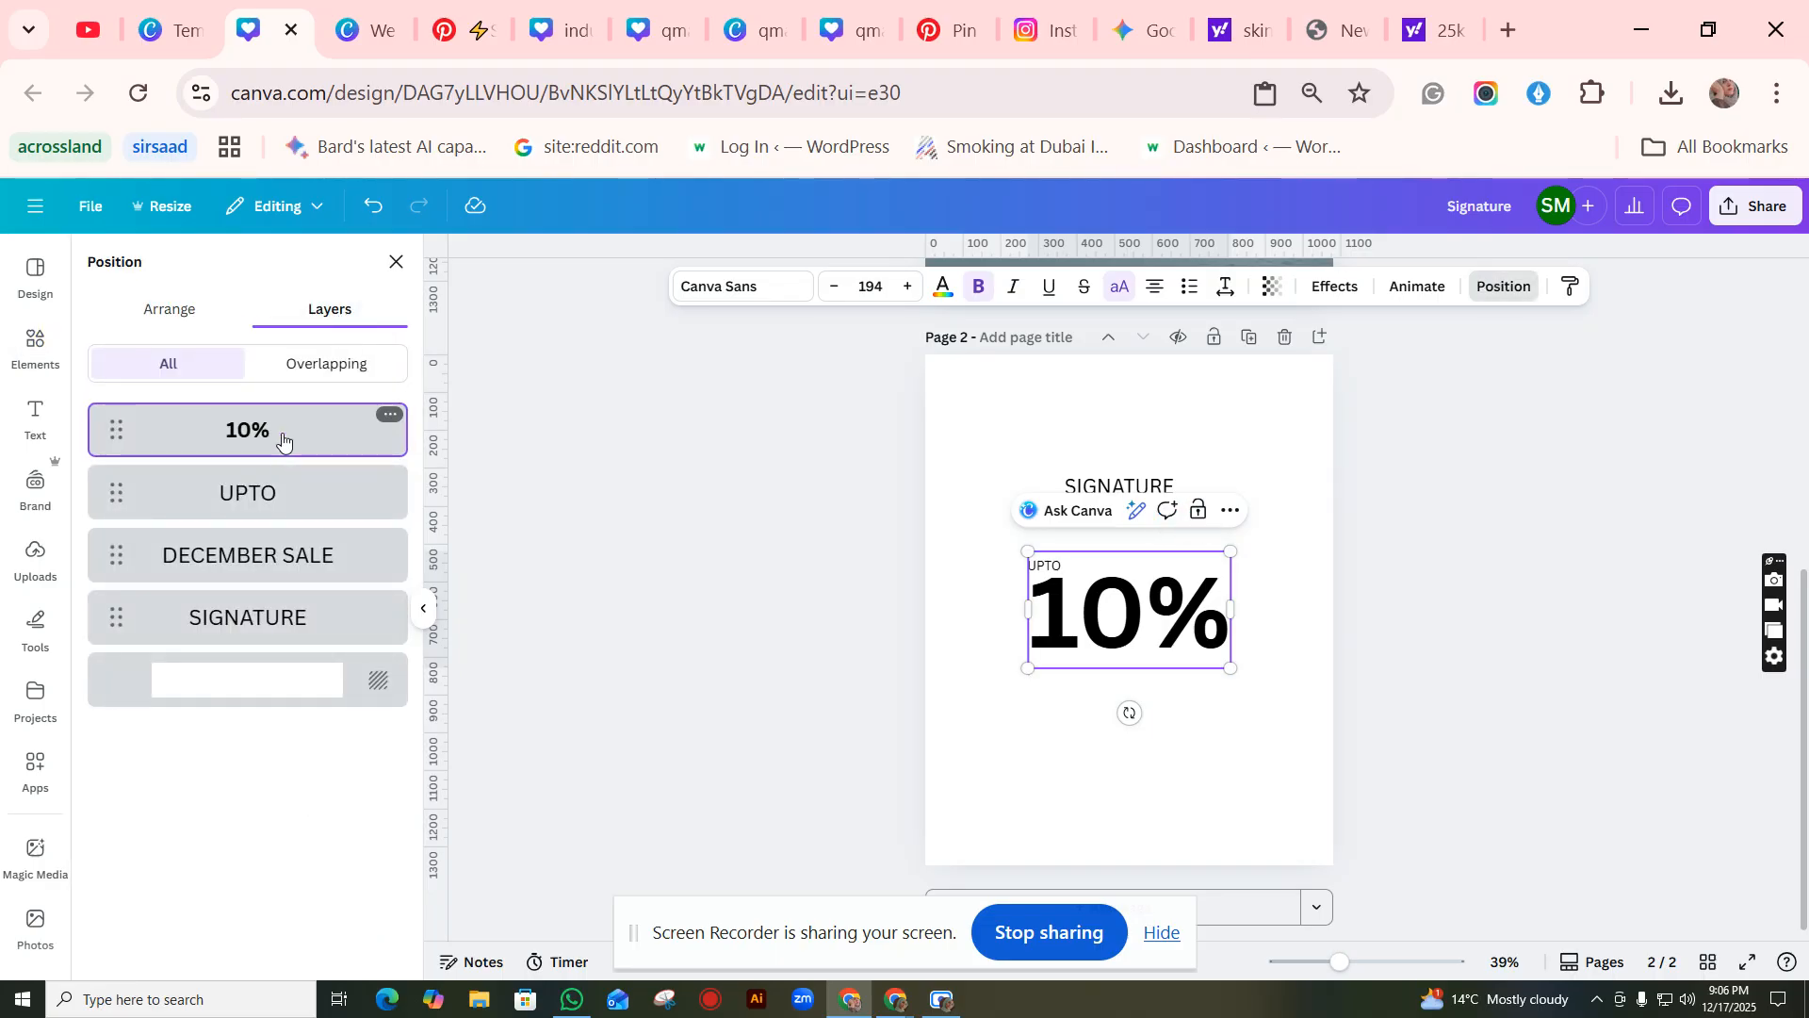
left_click(276, 502)
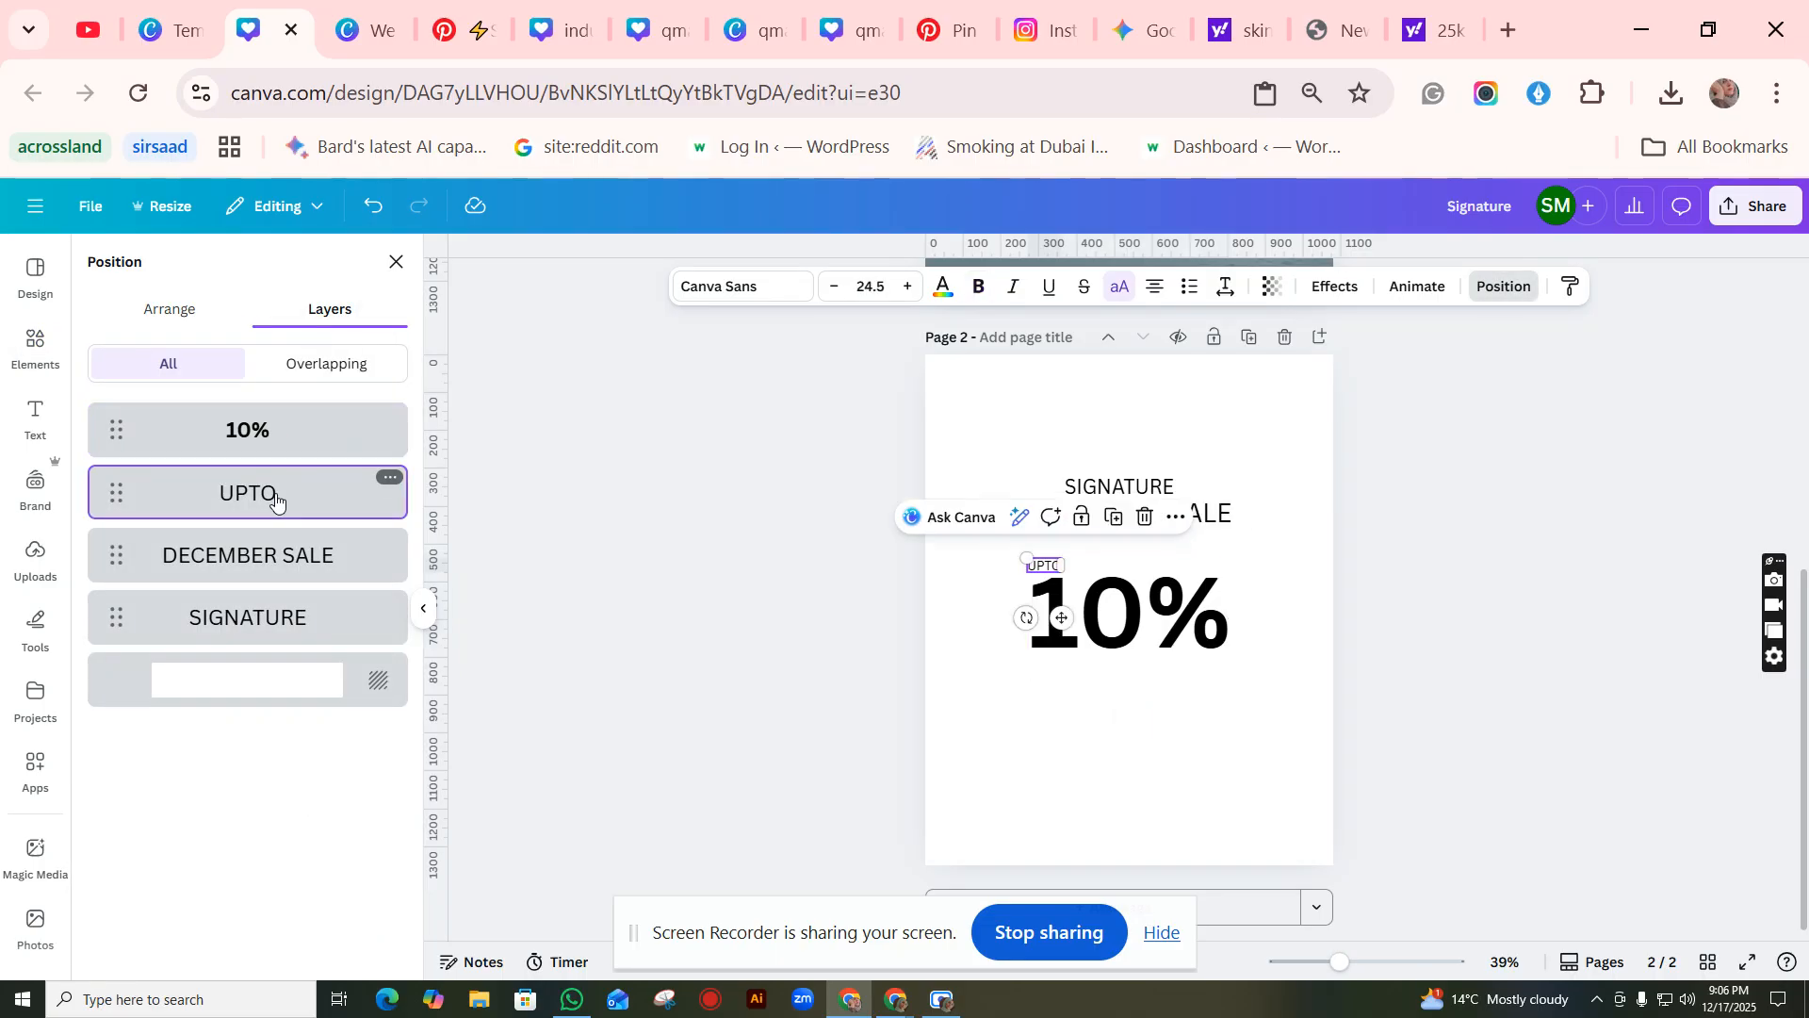
left_click_drag(1050, 613, 1062, 621)
left_click(1088, 619)
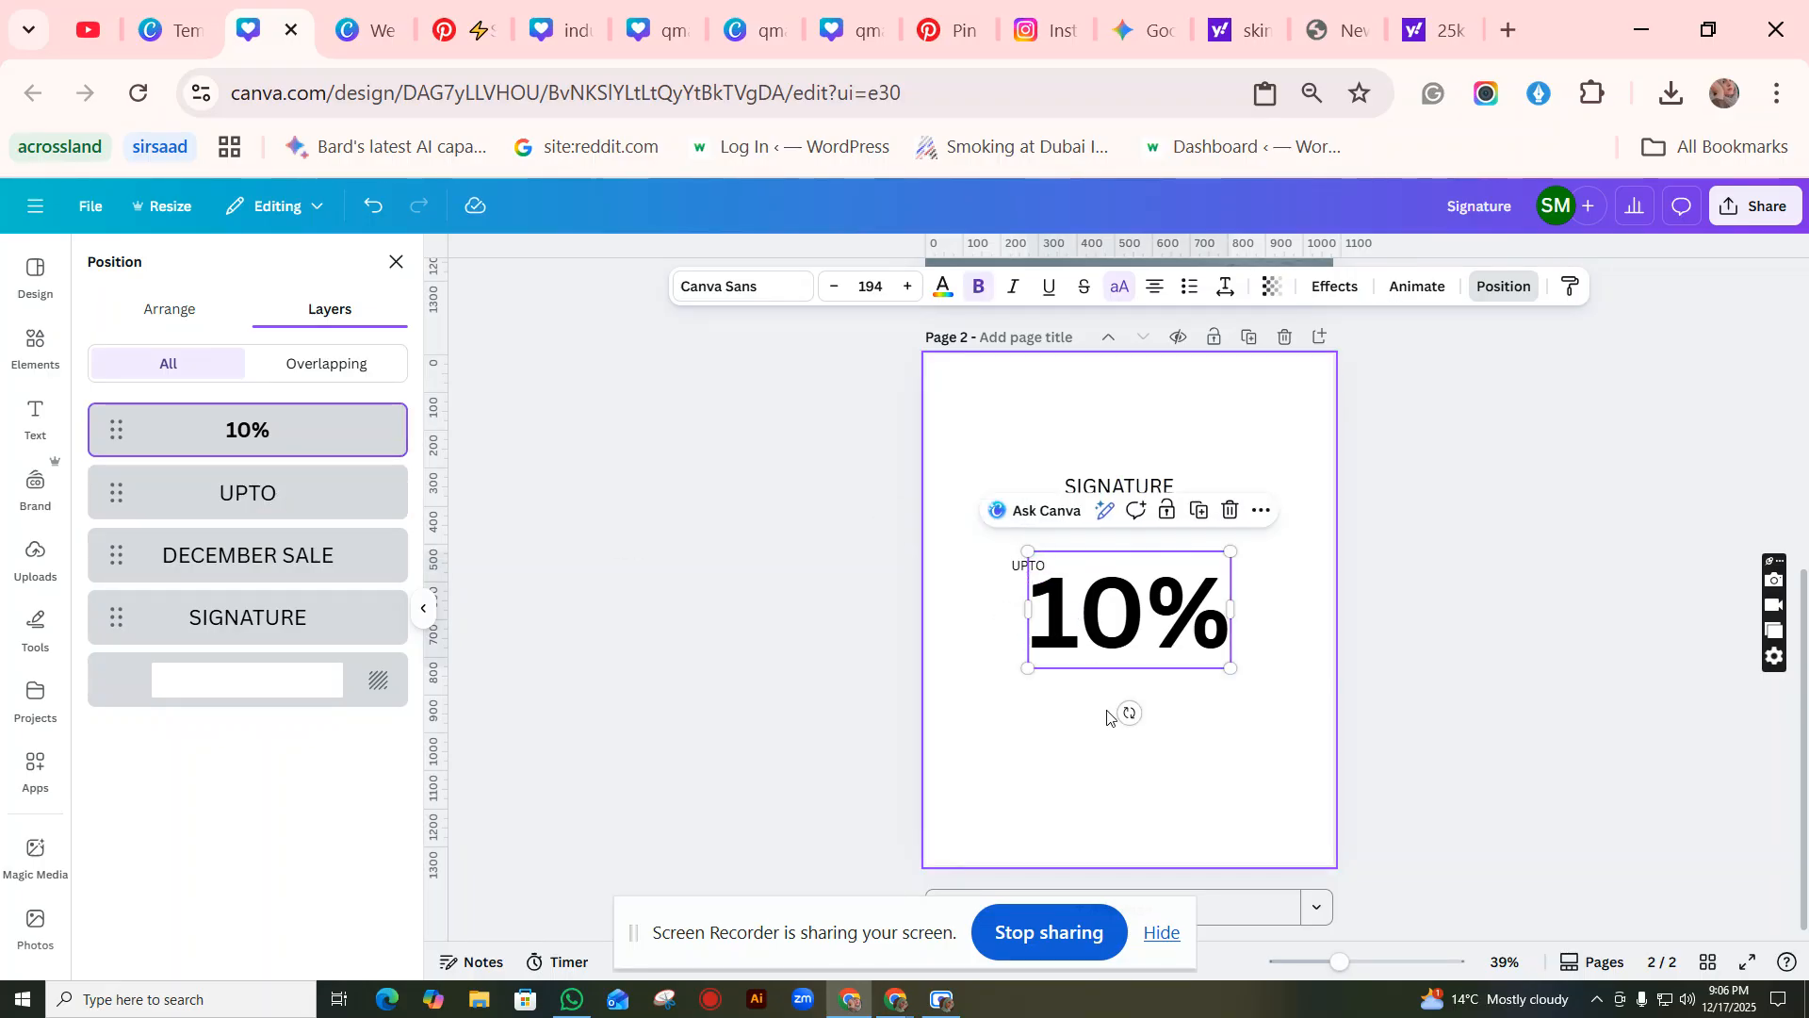
left_click(1259, 768)
Step: Enlarge the 10% text below December Sale on page 2 to size 204
left_click(1120, 606)
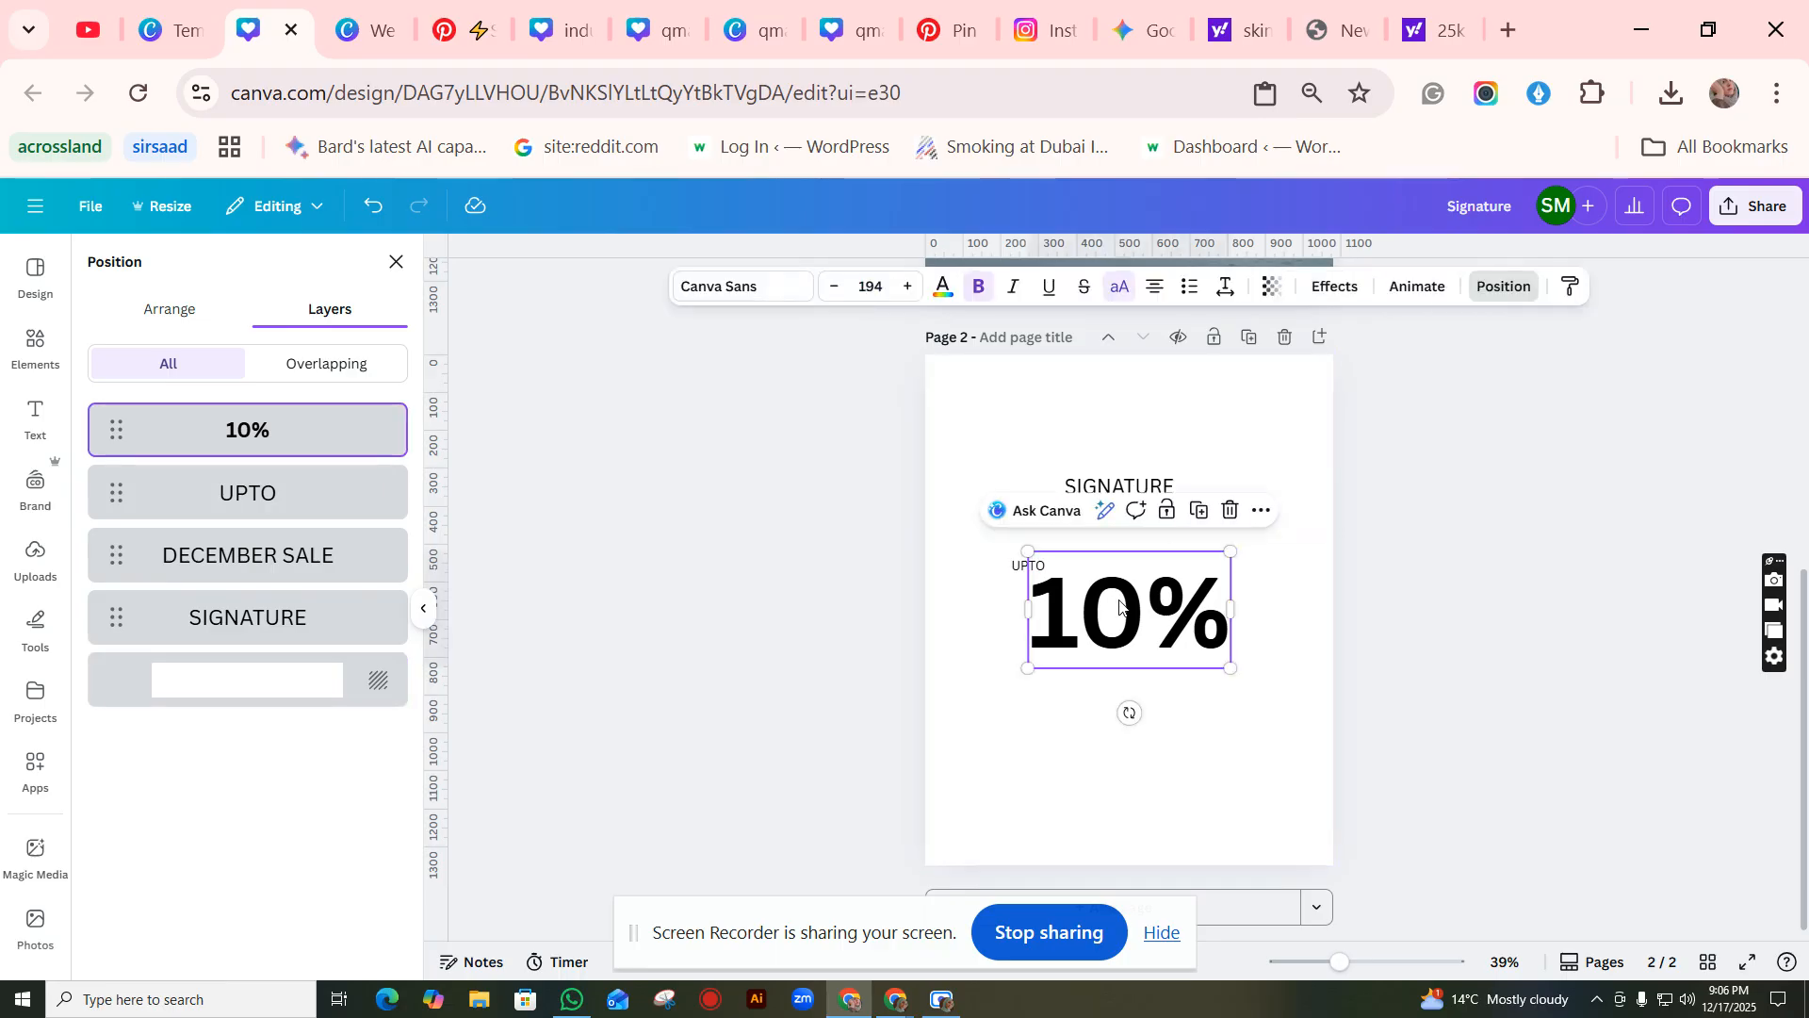
left_click(1491, 298)
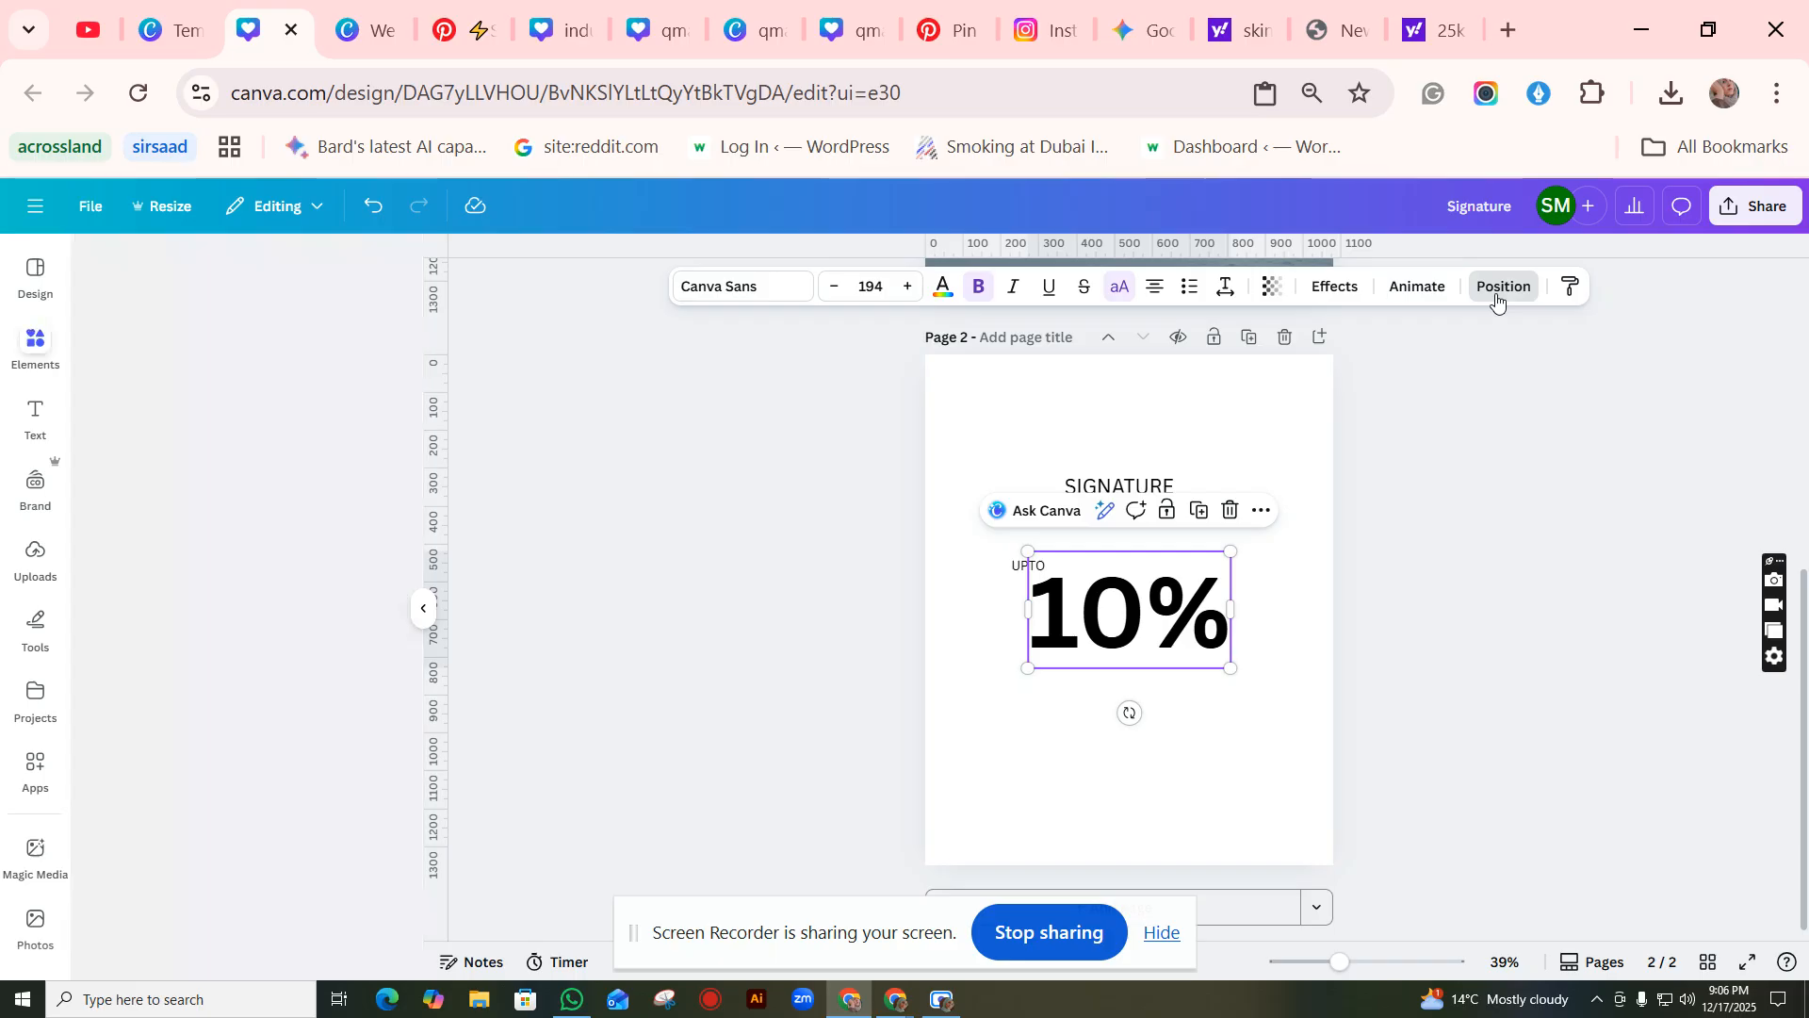
left_click(1491, 298)
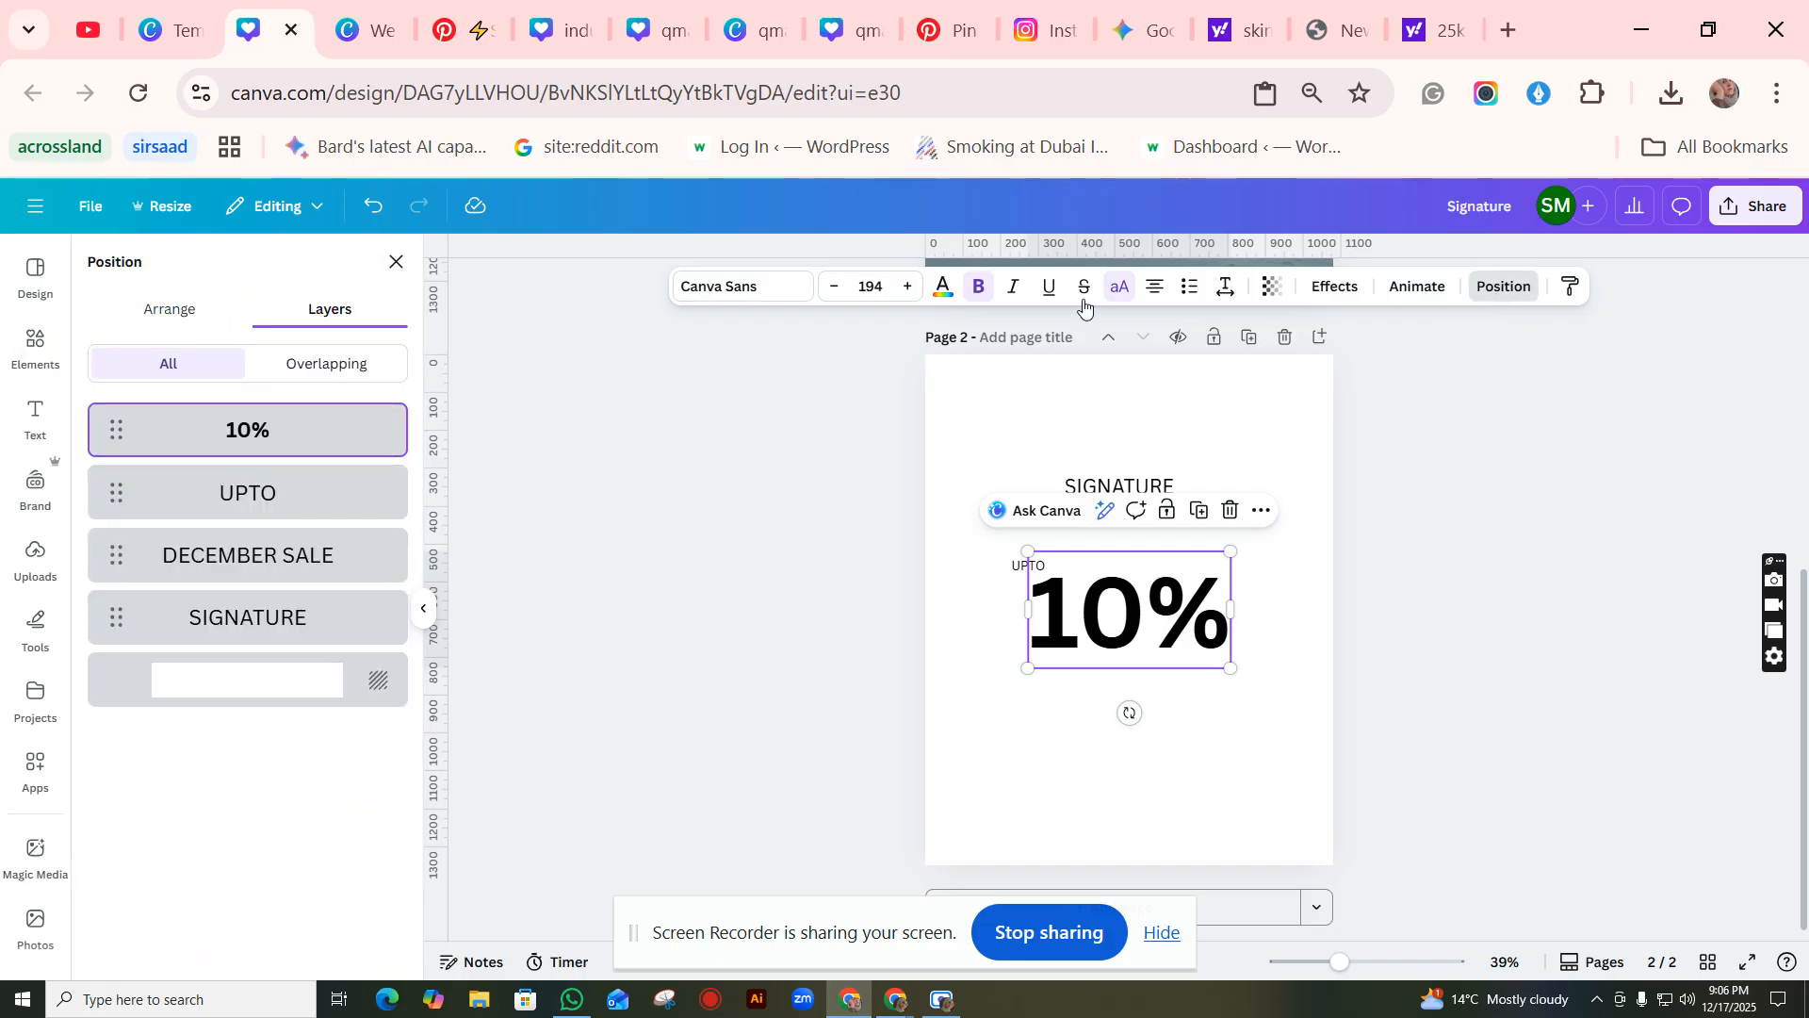
left_click(187, 312)
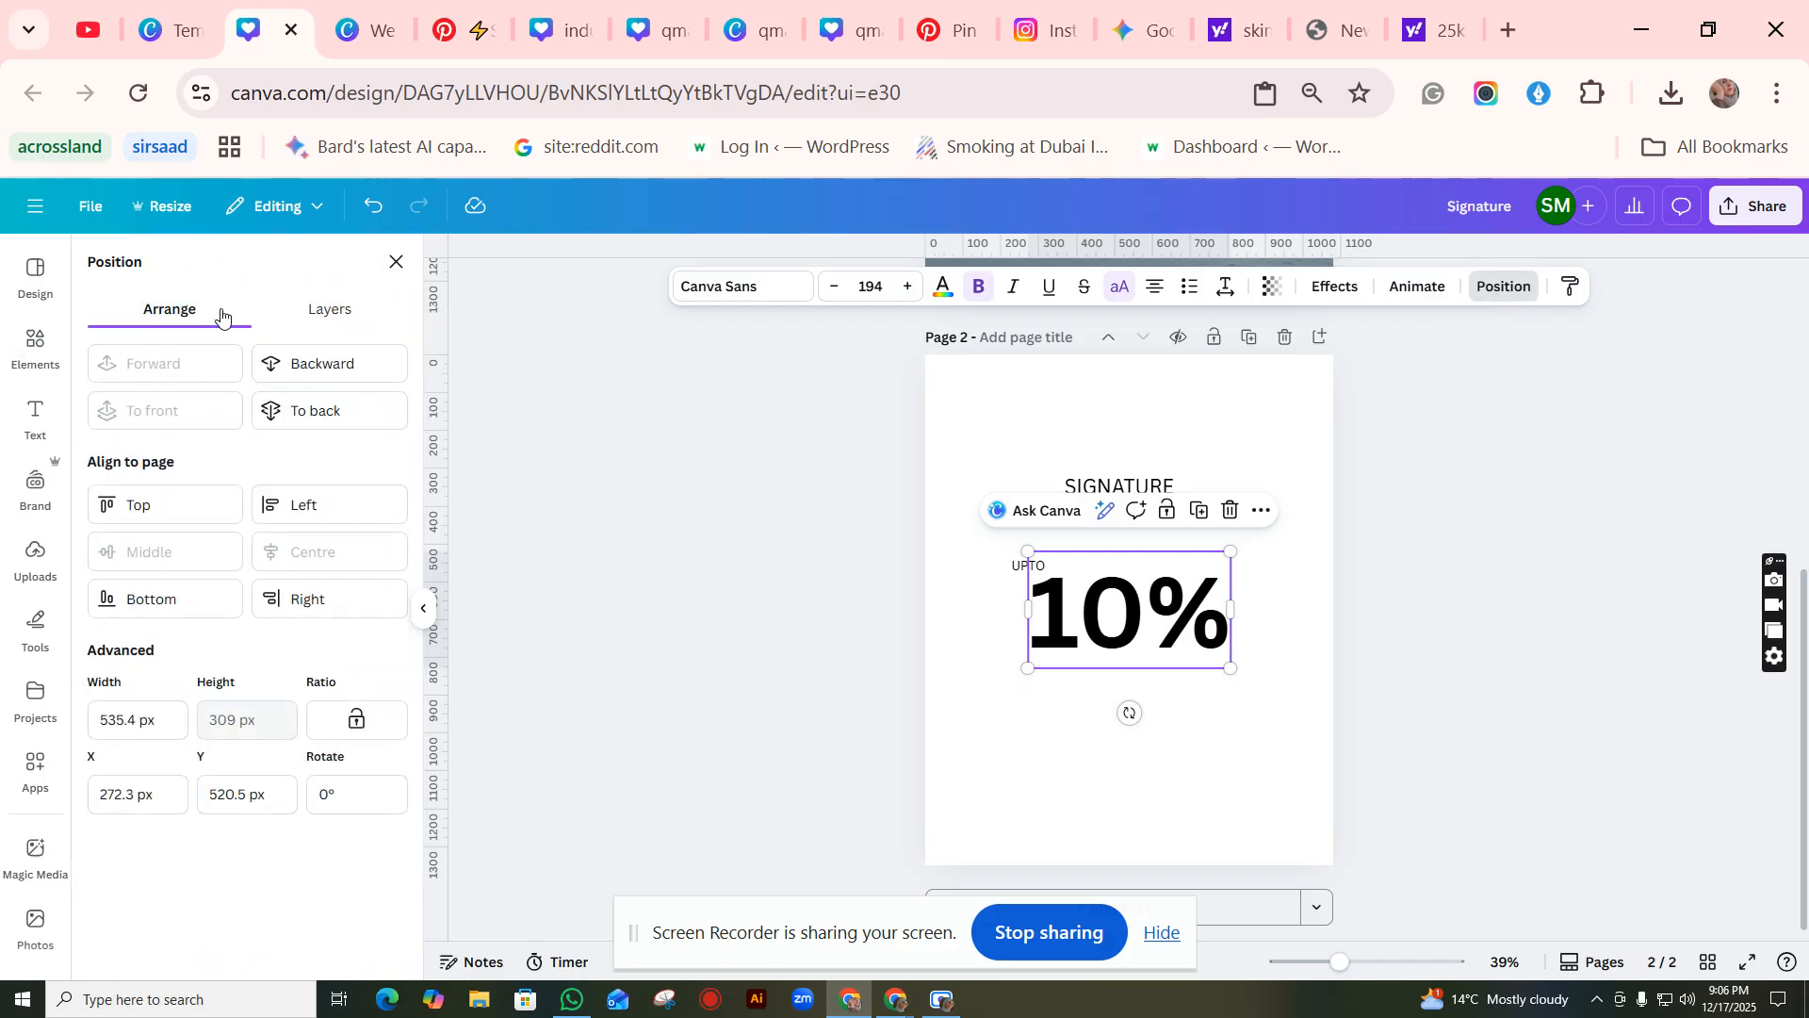
left_click(330, 308)
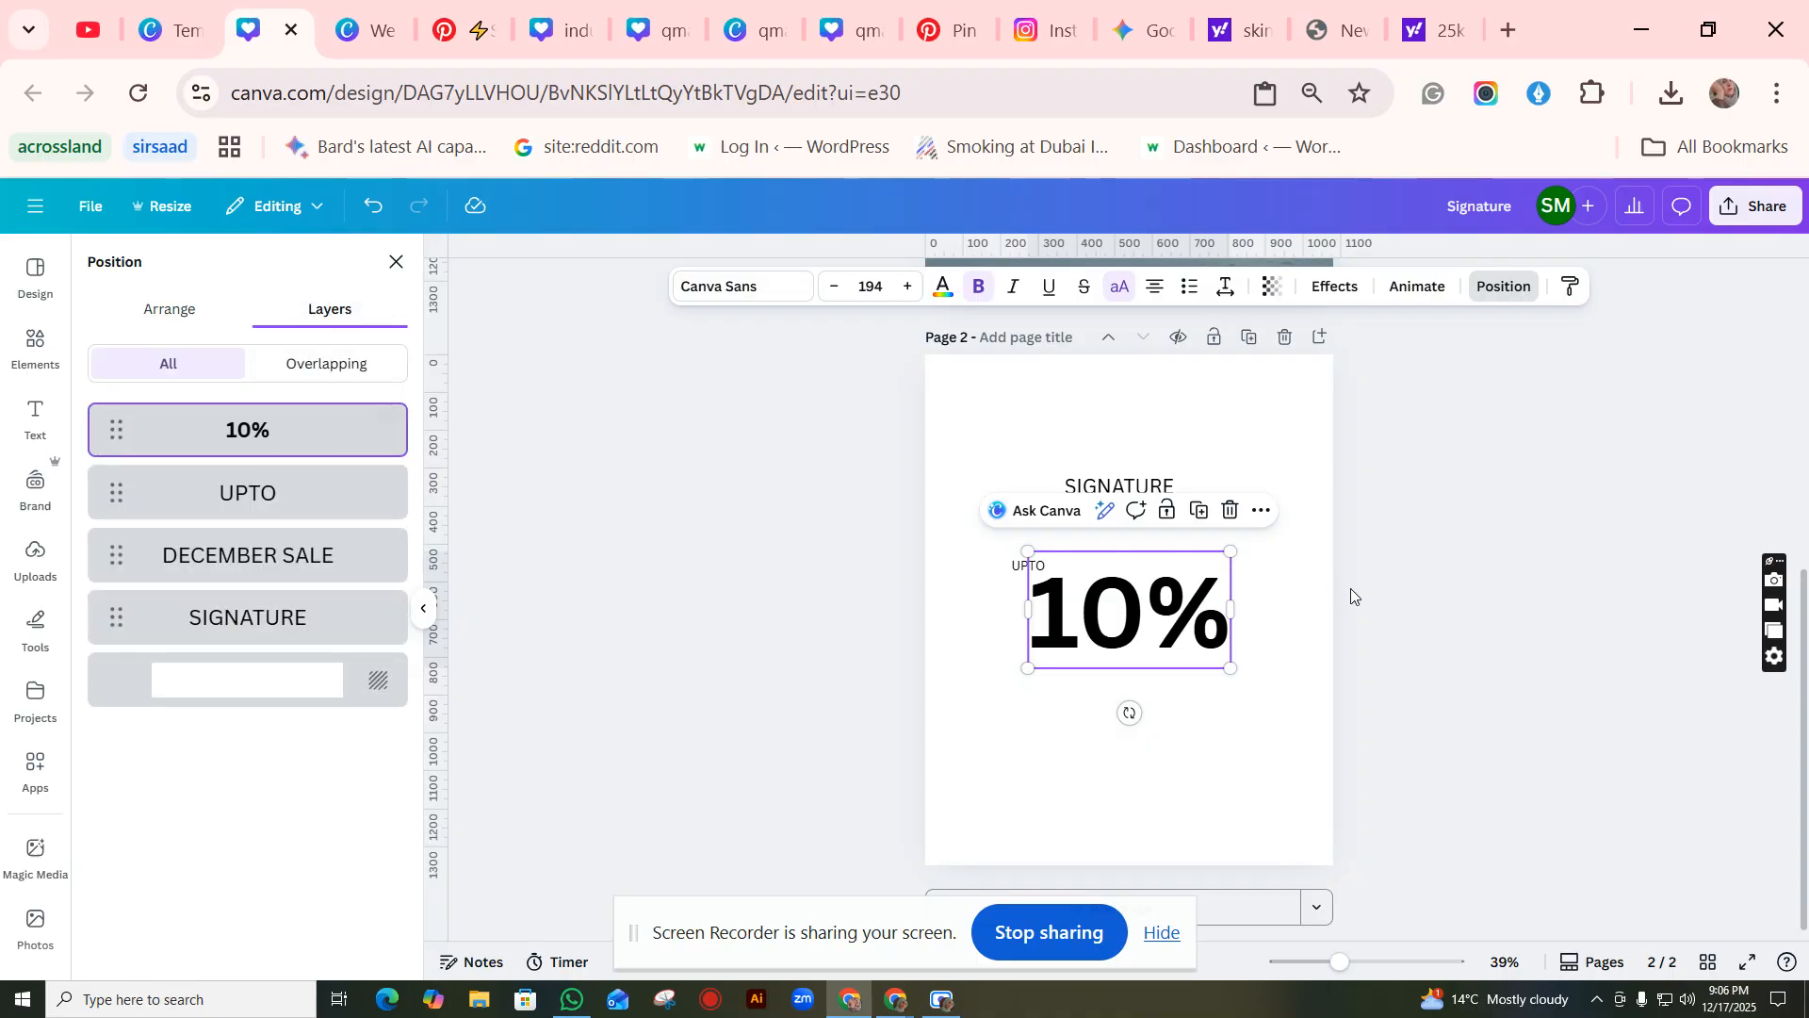
left_click_drag(1230, 552, 1173, 577)
left_click(1260, 735)
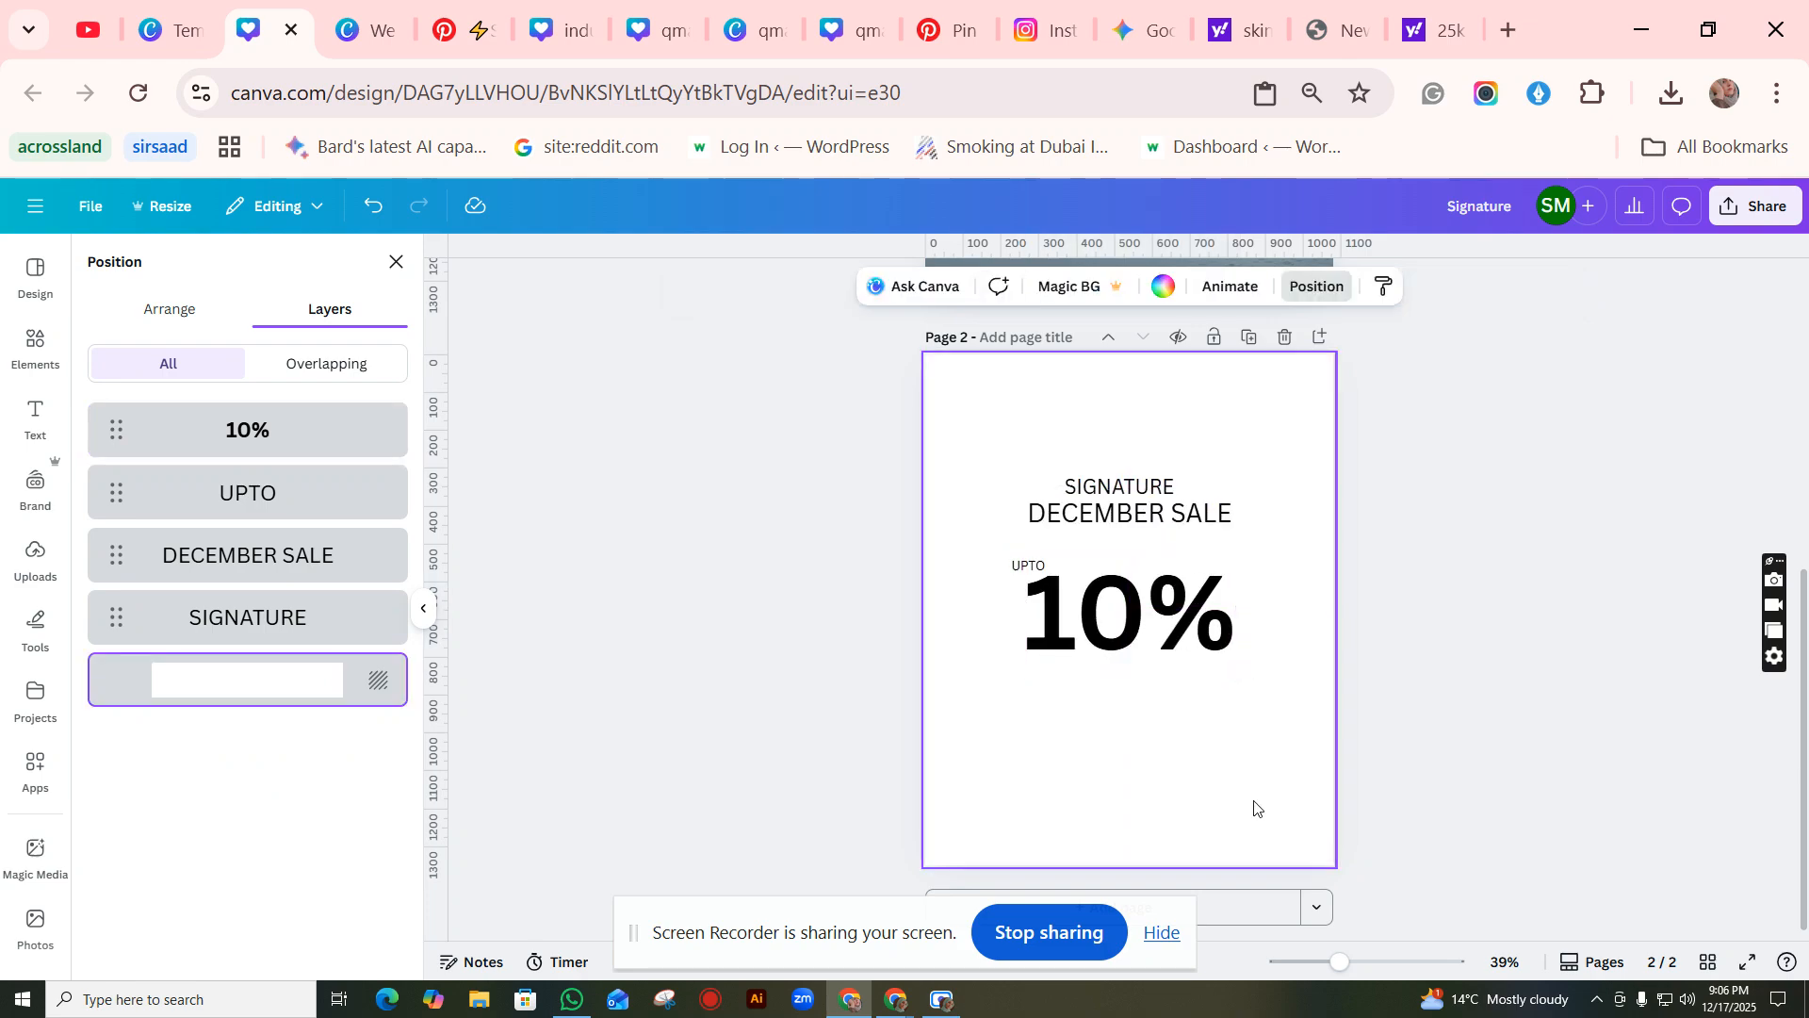
Step: Check the October Sale reference on page 1 and search the elements for "resort", showing photos only
scroll(1364, 724, "up", 5)
scroll(1389, 704, "down", 2)
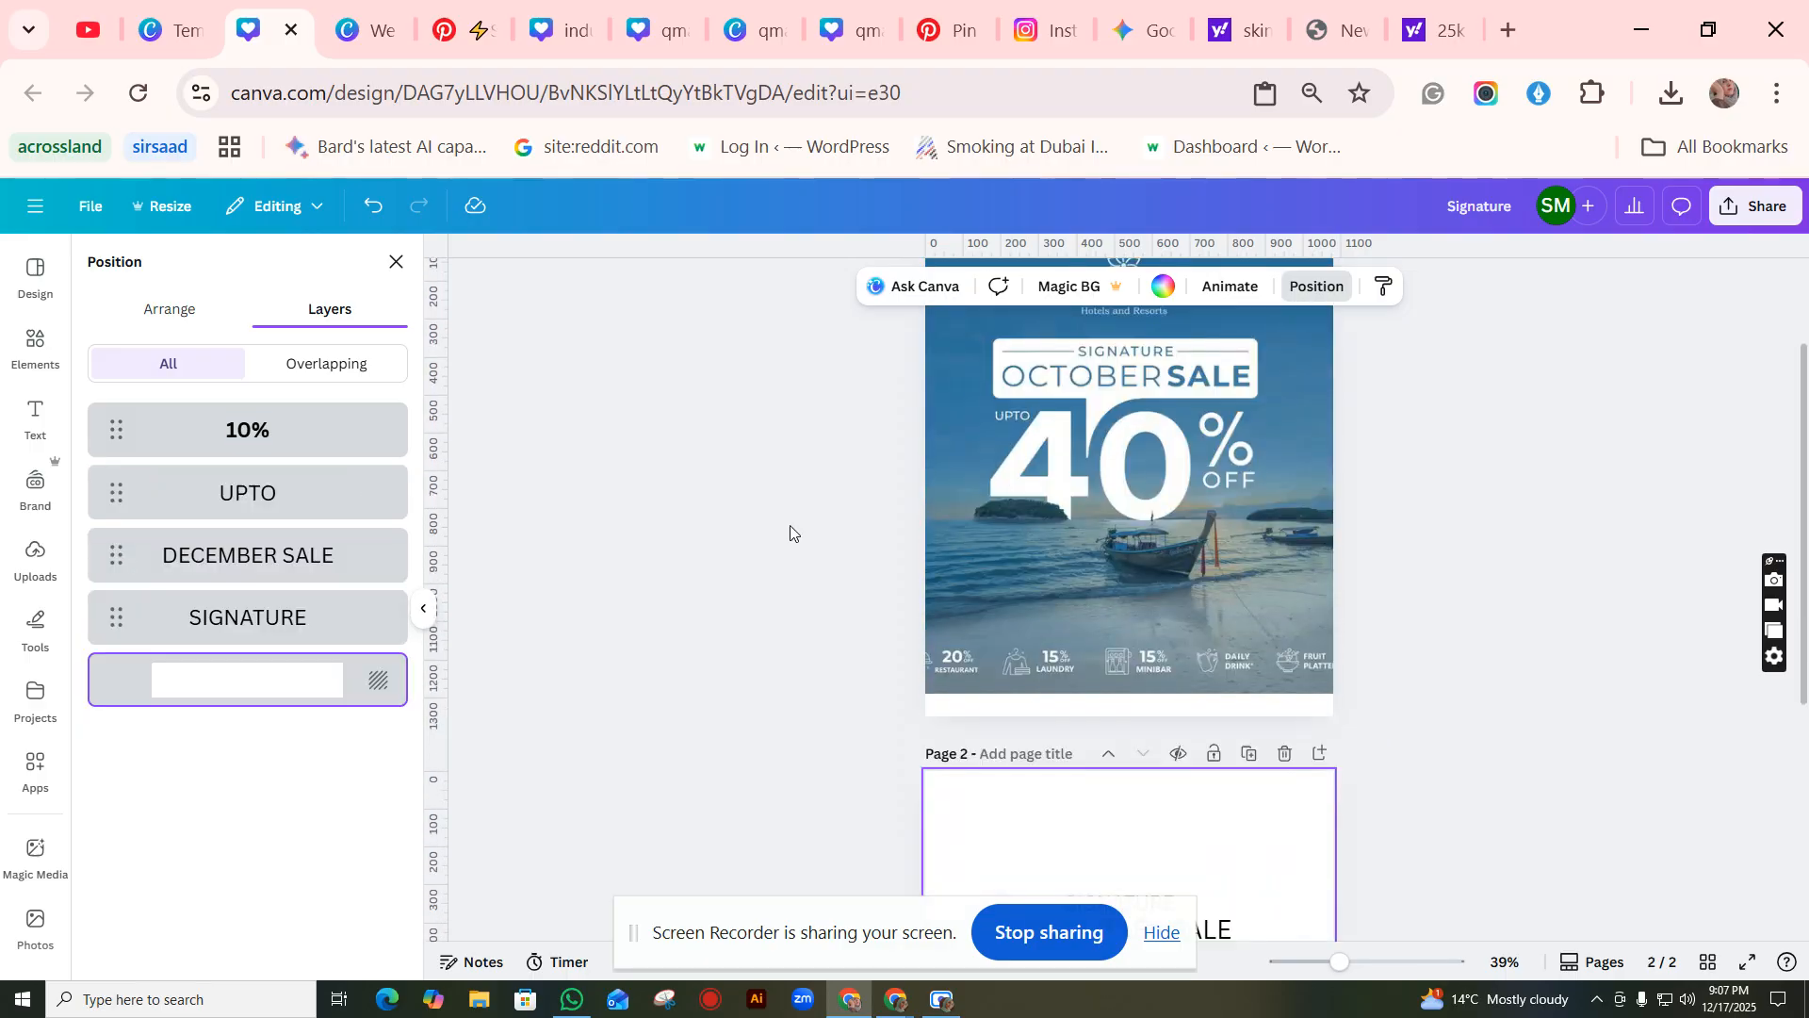
scroll(1216, 586, "down", 1)
scroll(1206, 566, "up", 2)
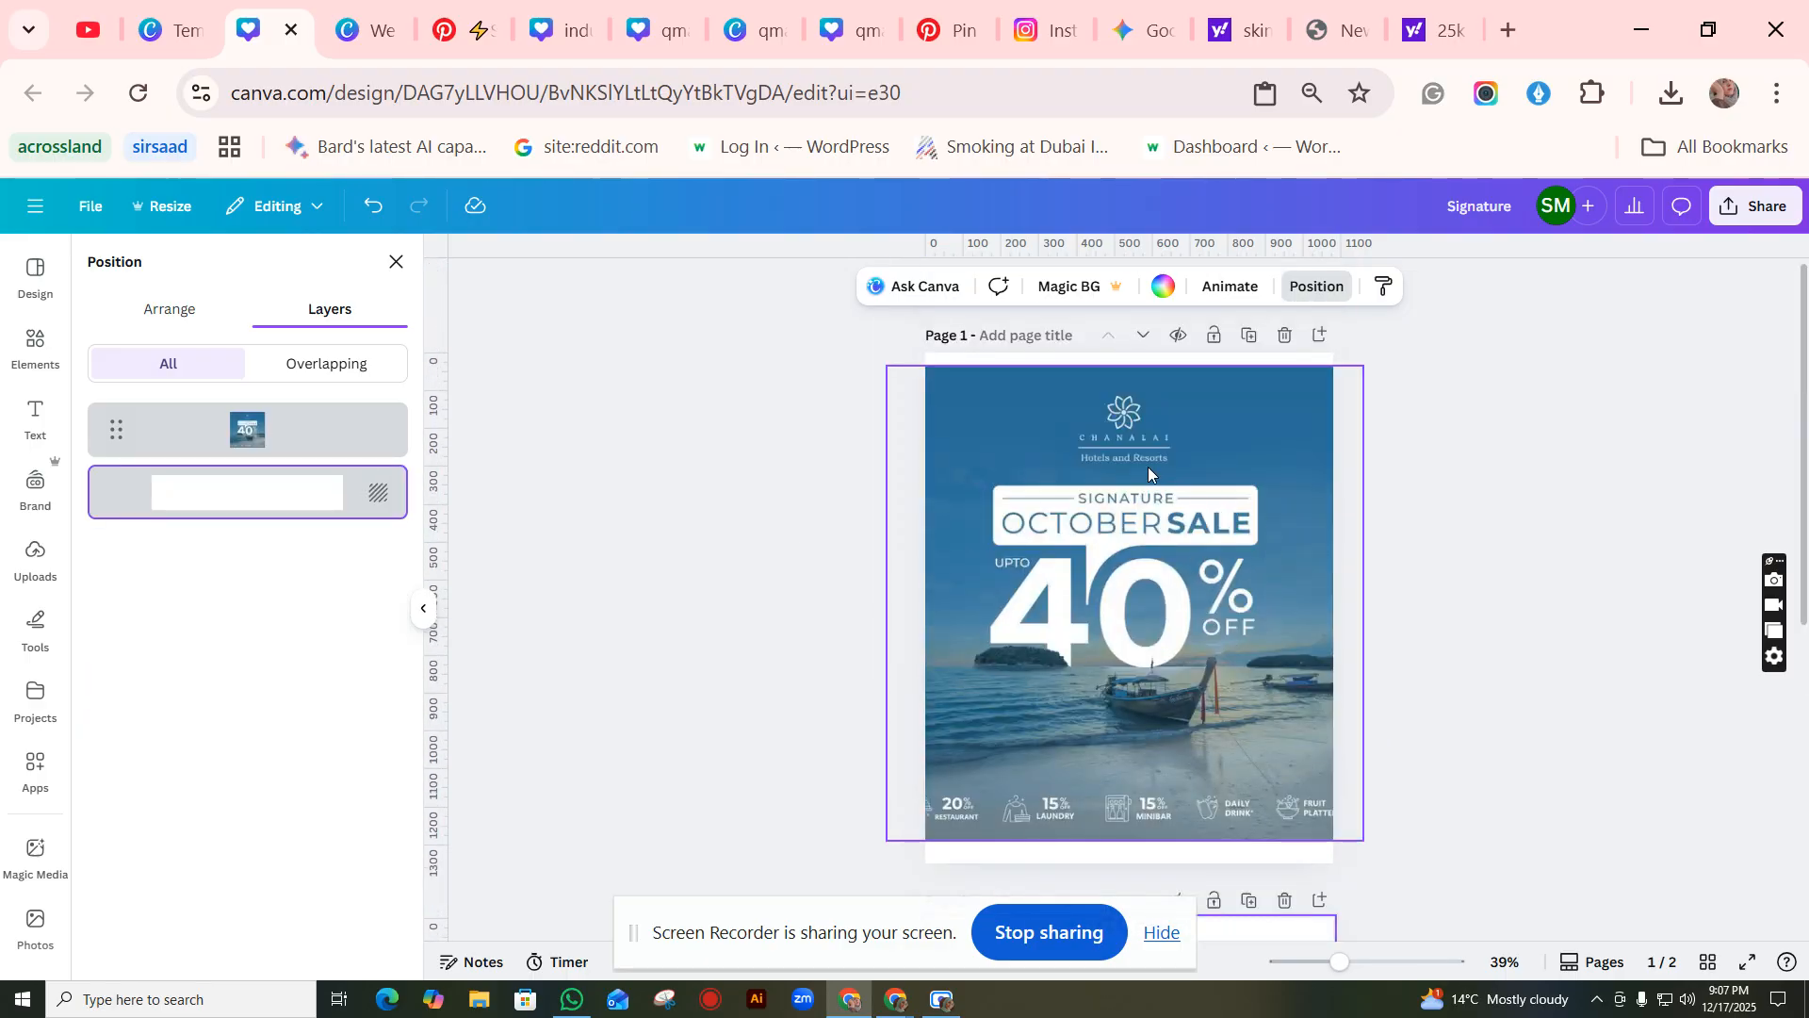
scroll(1543, 593, "down", 3)
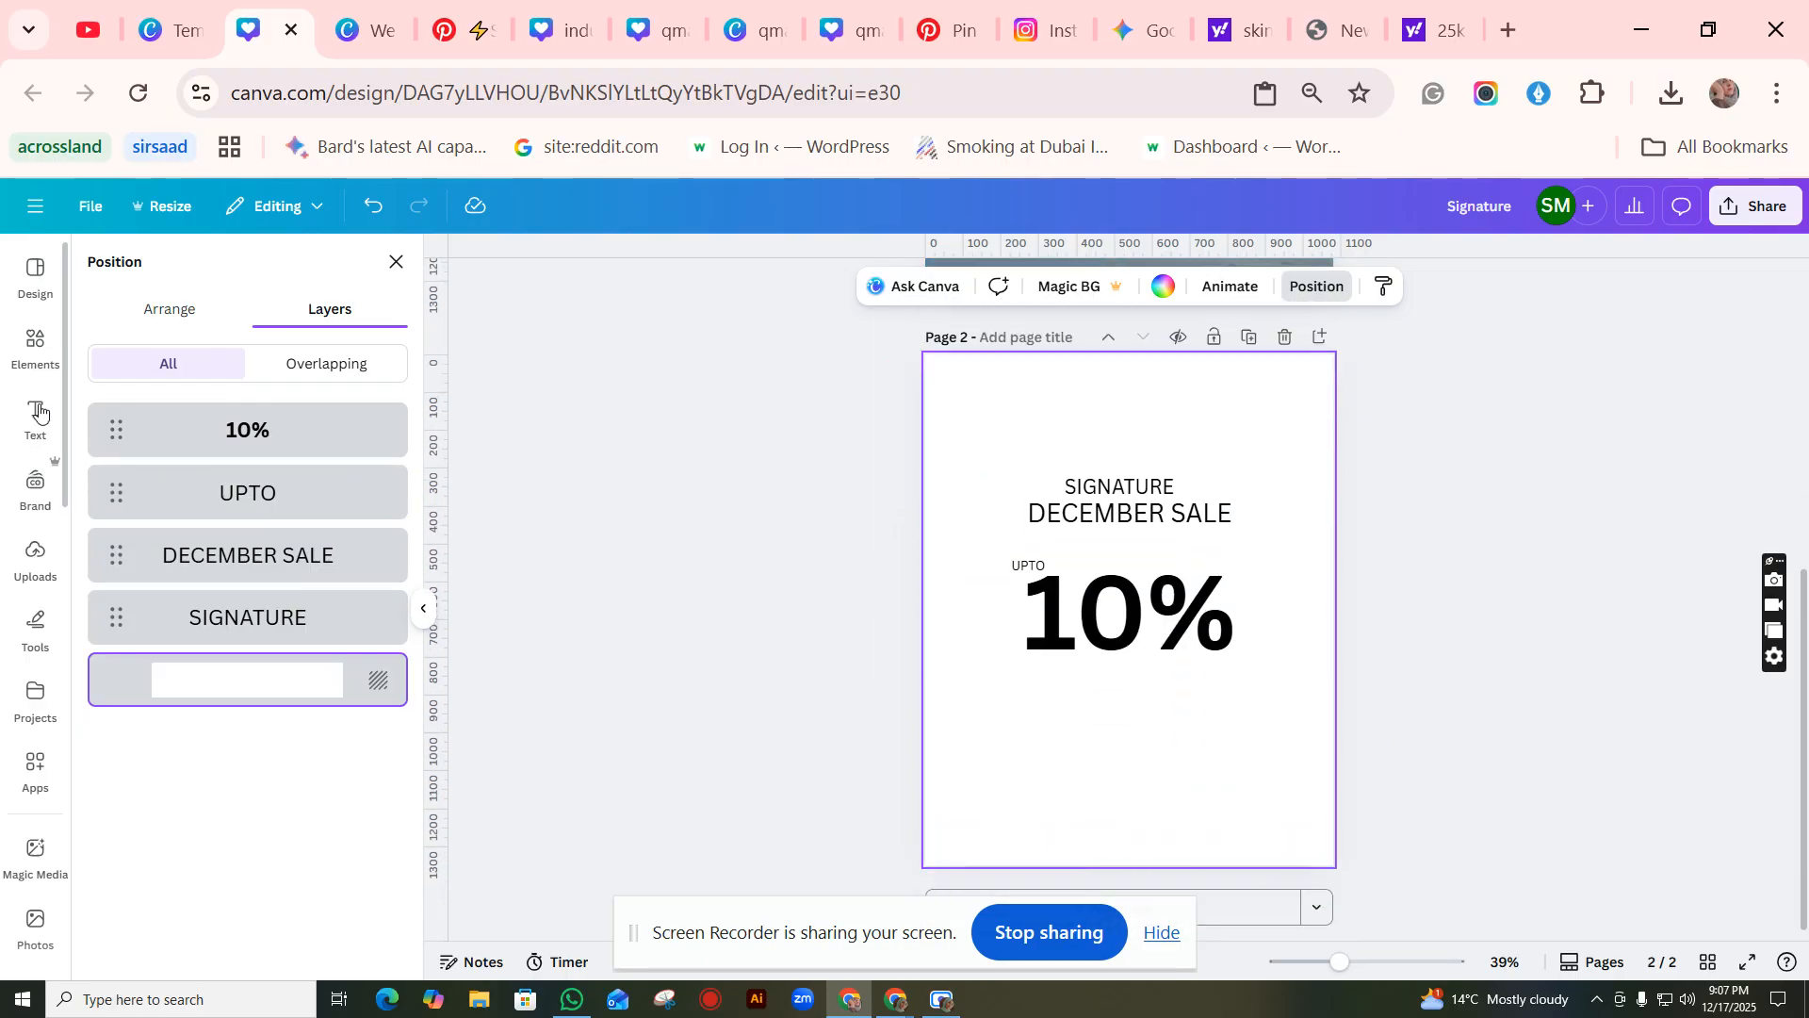
left_click(43, 364)
double_click(130, 279)
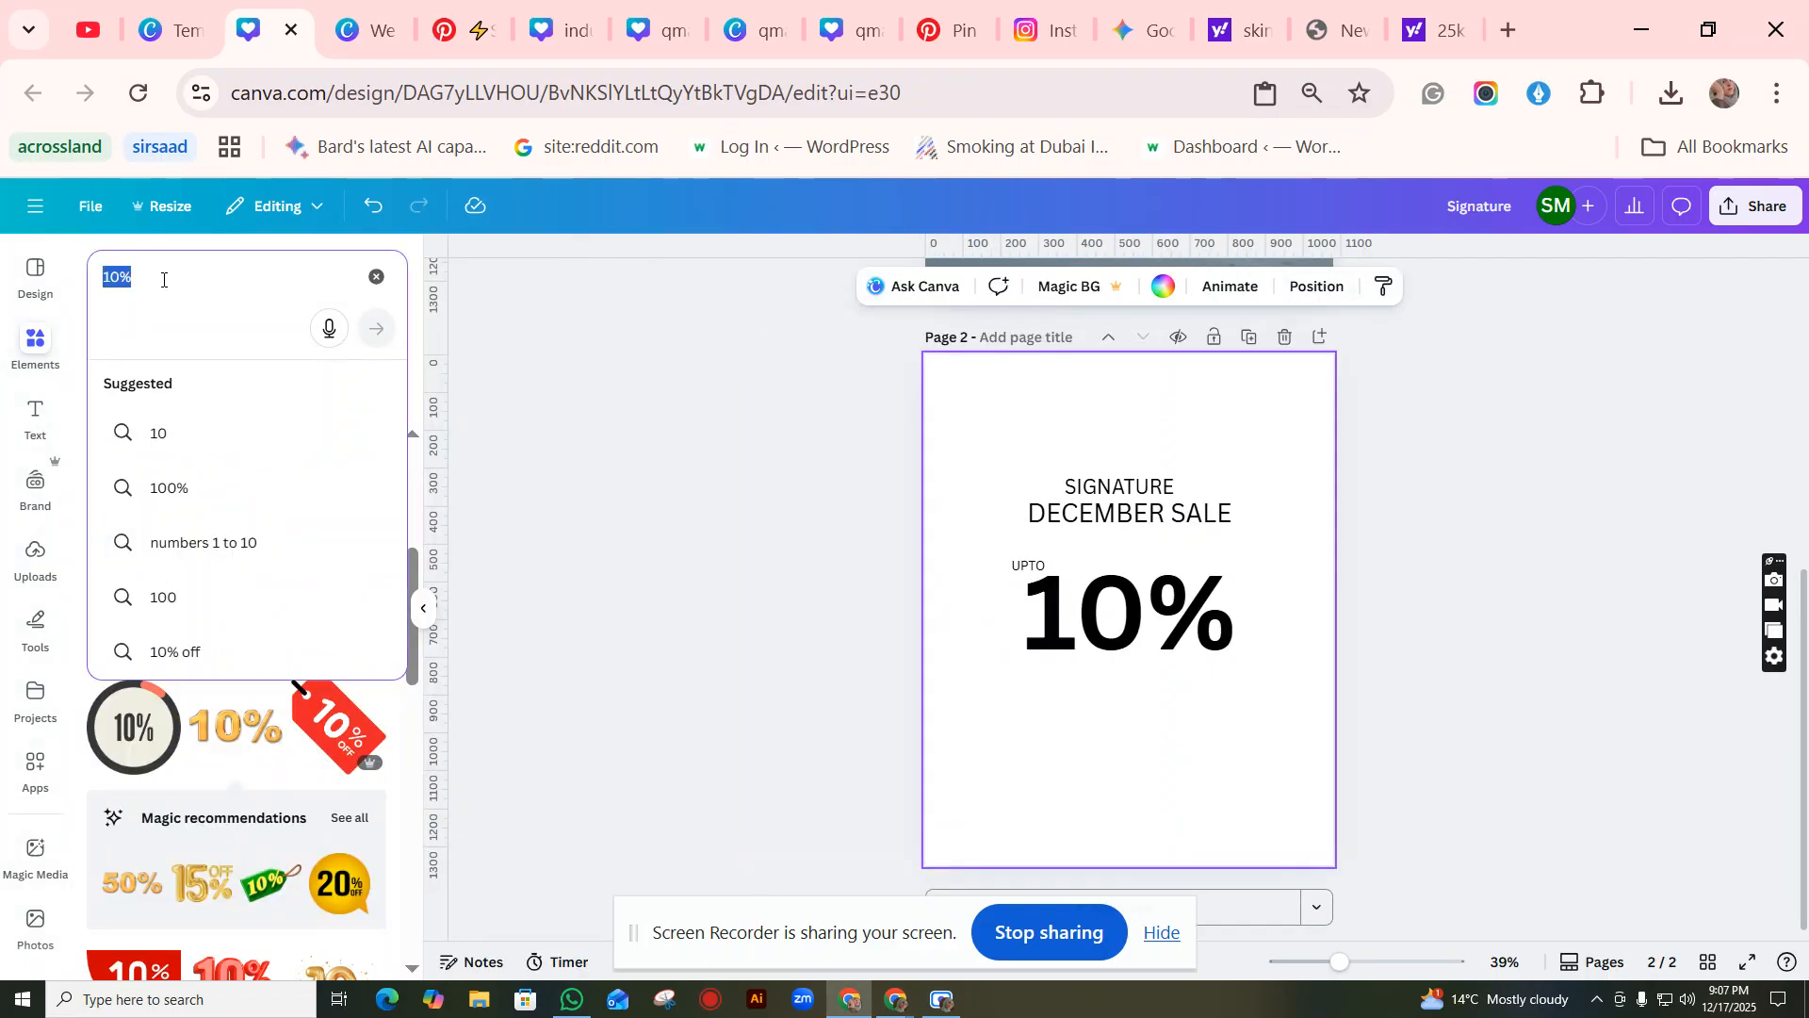
key("BackSpace")
type("resort")
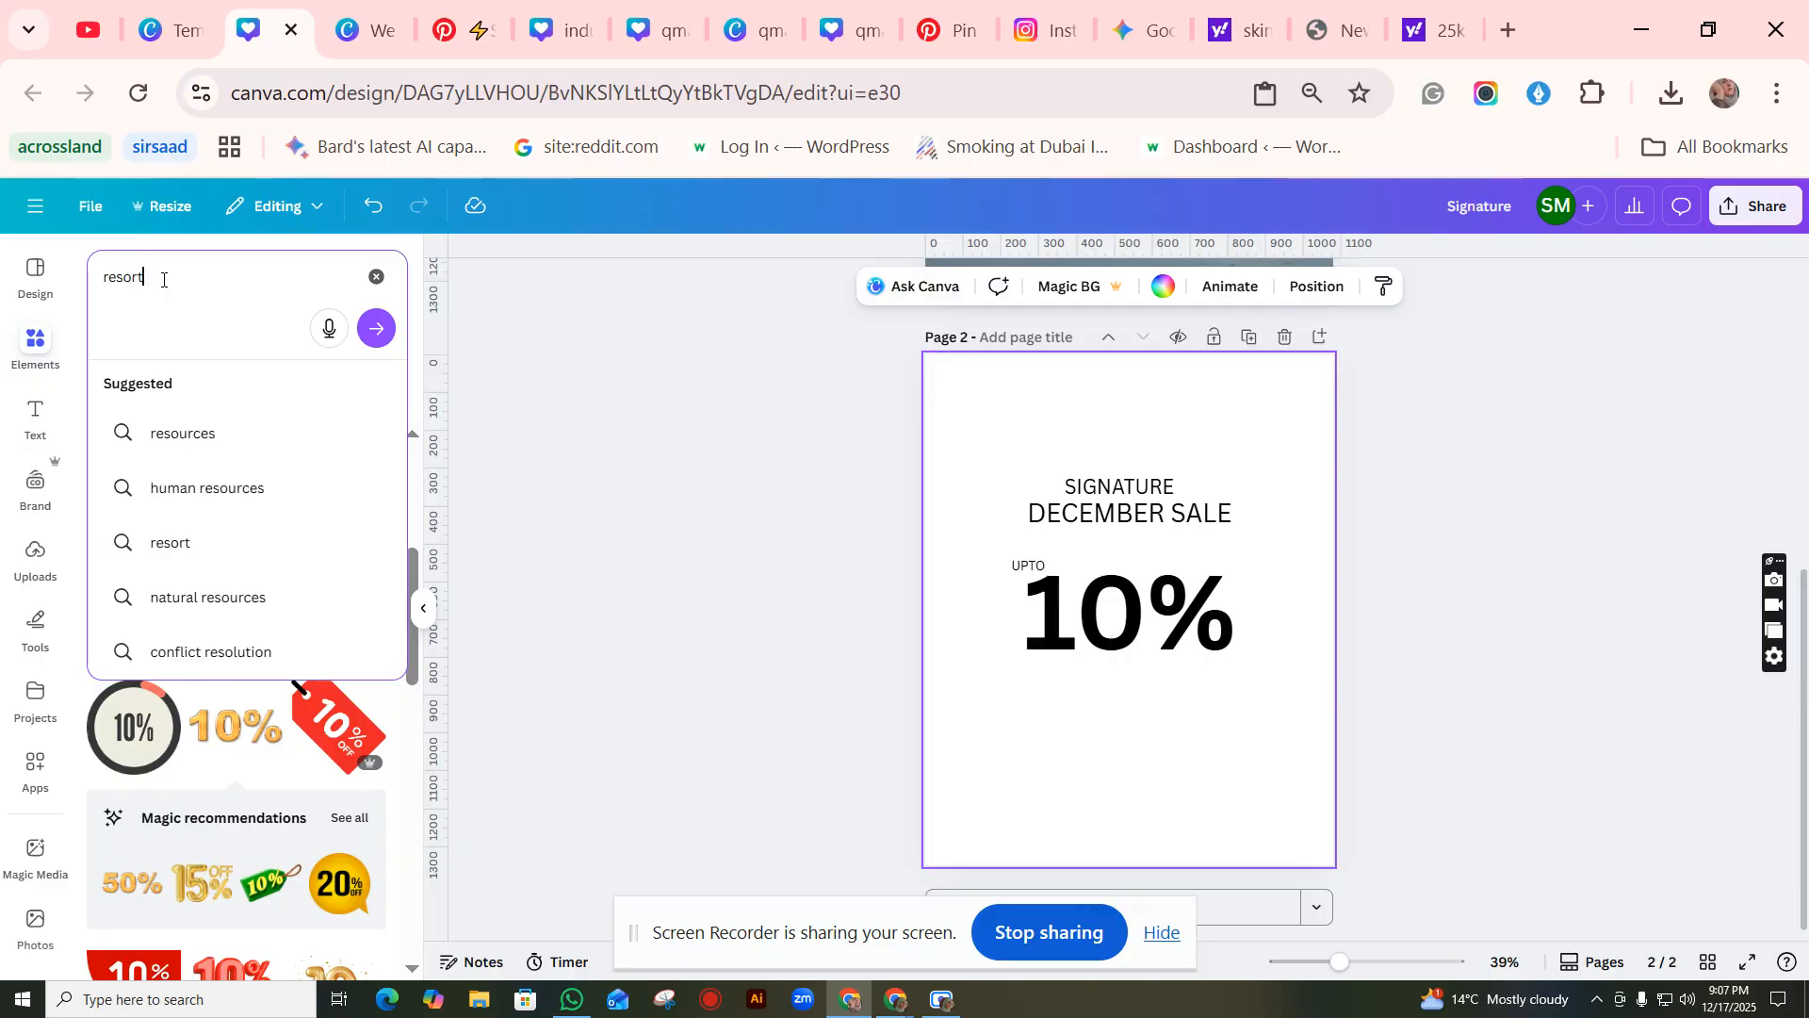
key("Return")
left_click(199, 392)
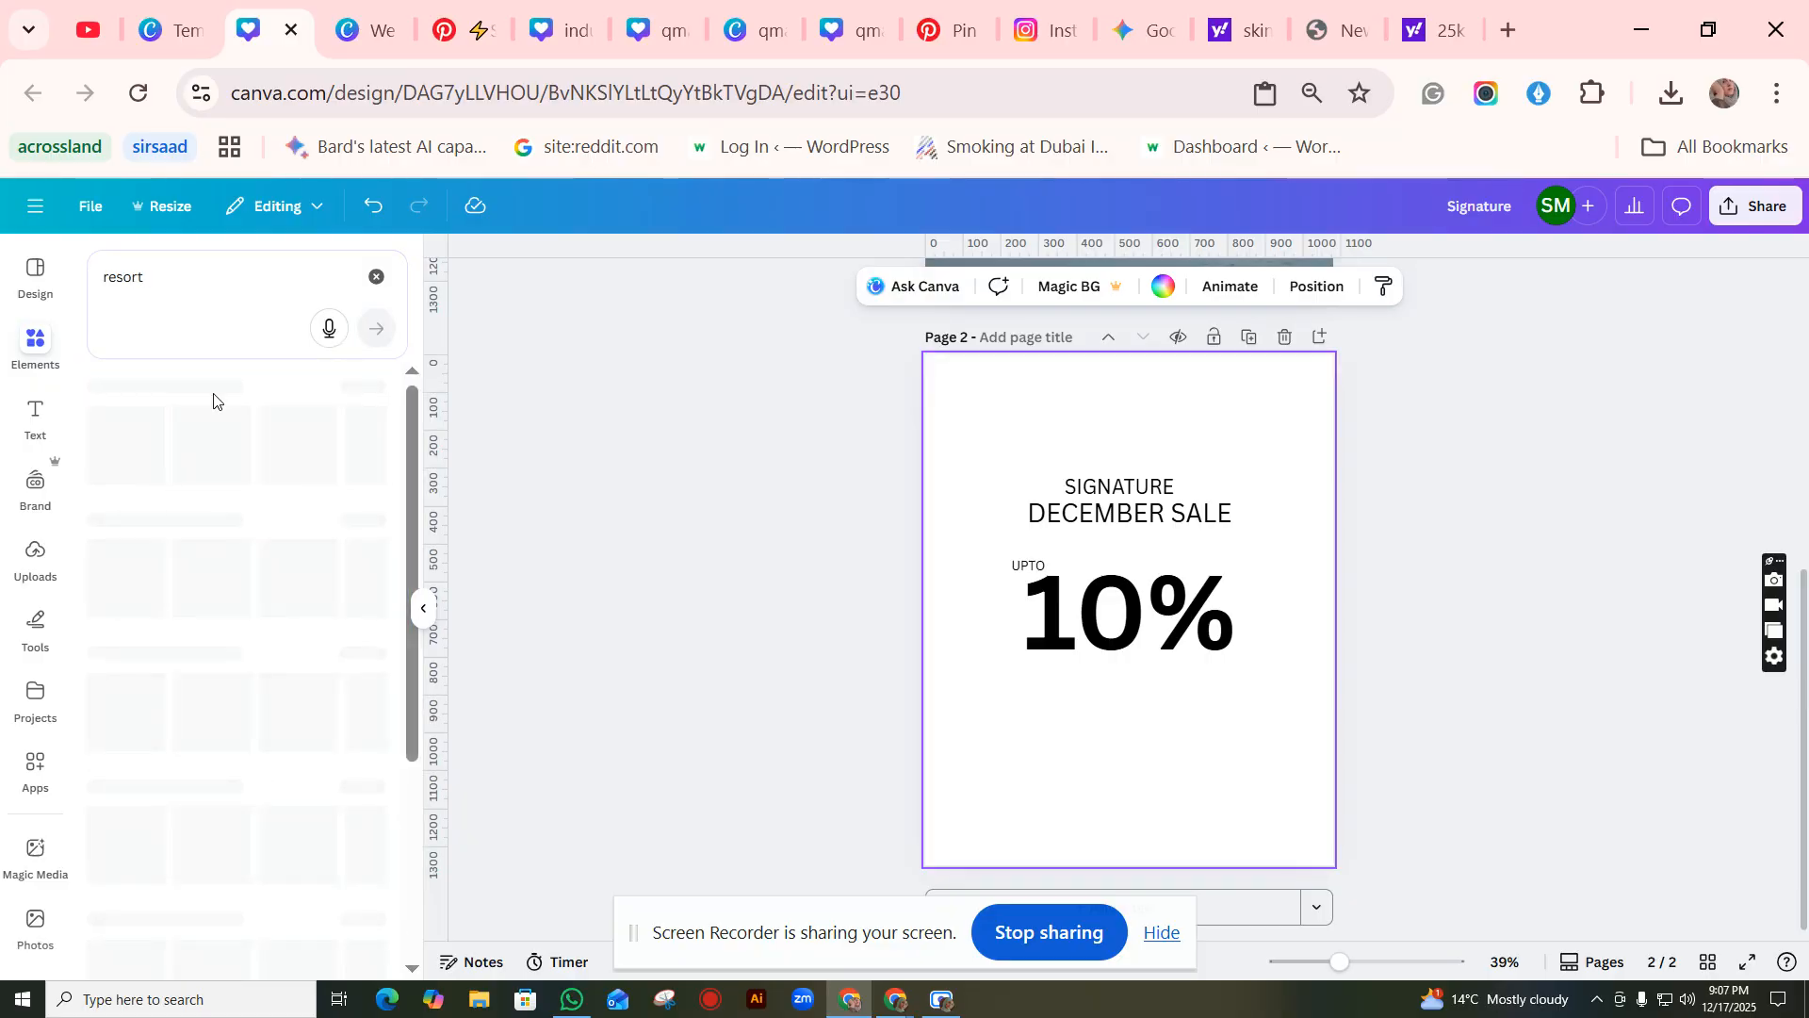
left_click(247, 390)
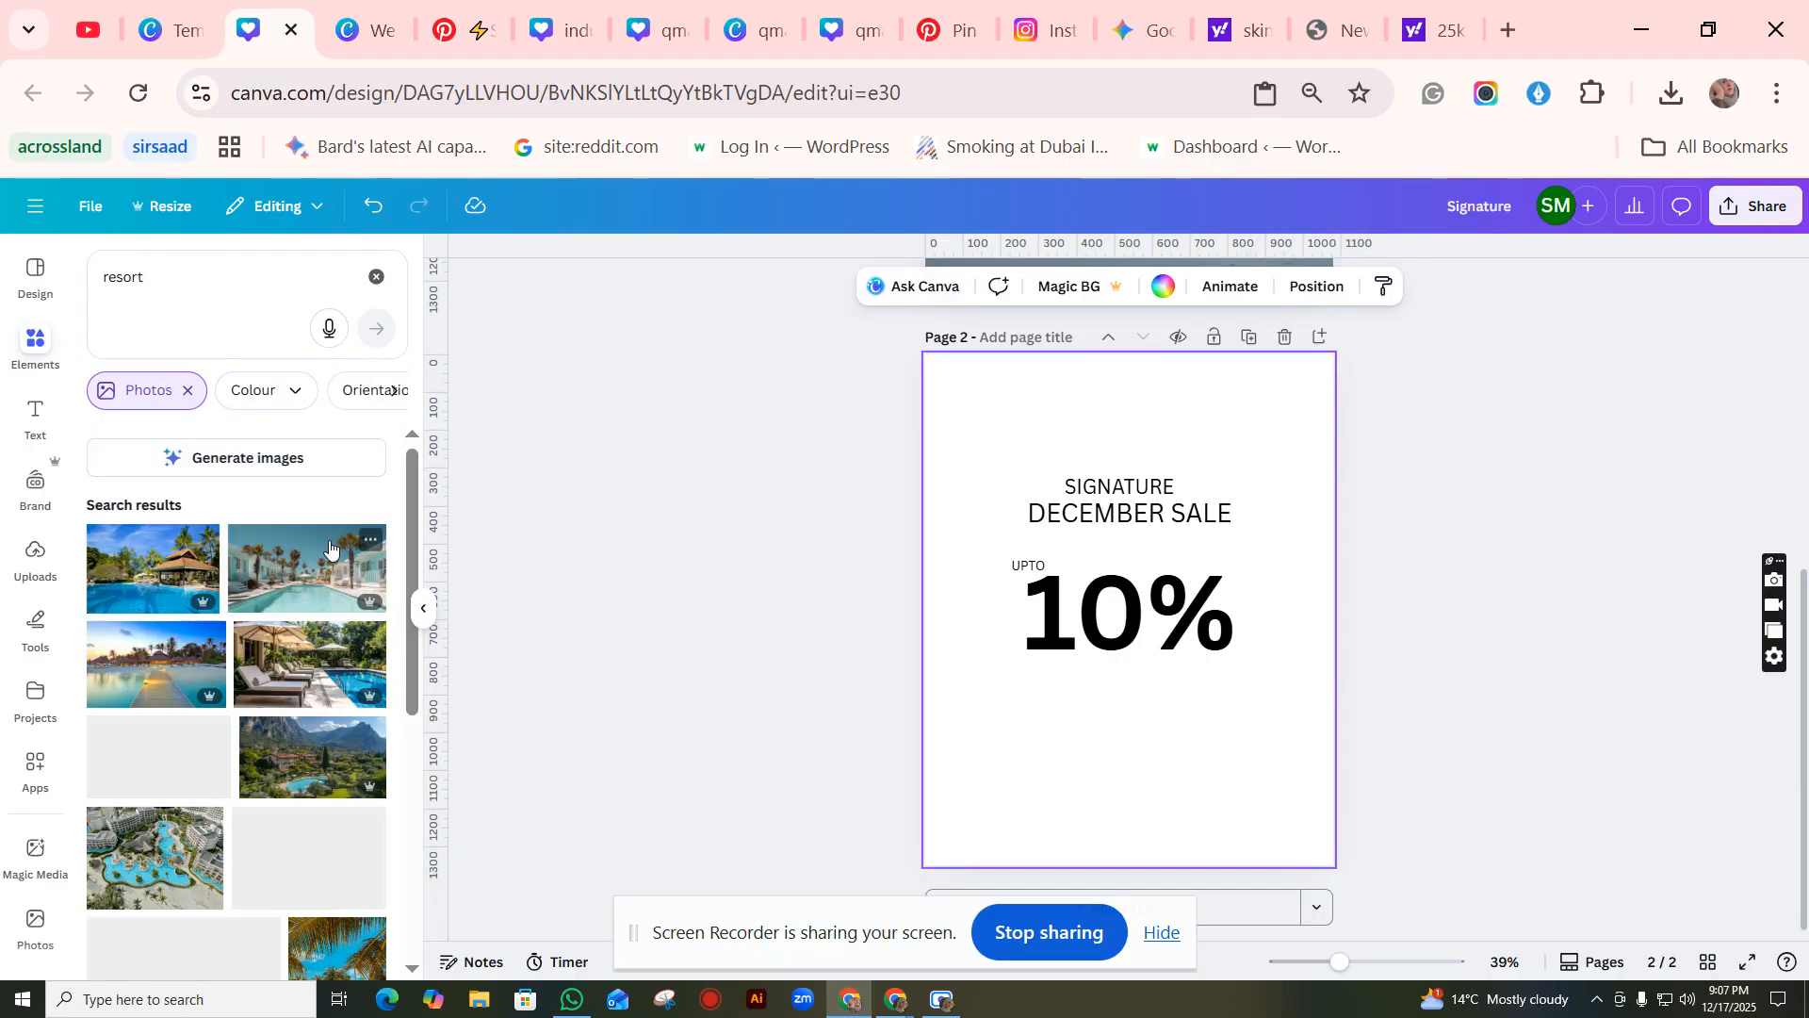
Step: Add the free photo of the white resort building beside a pool to page 2 and set it as the background
scroll(330, 585, "down", 3)
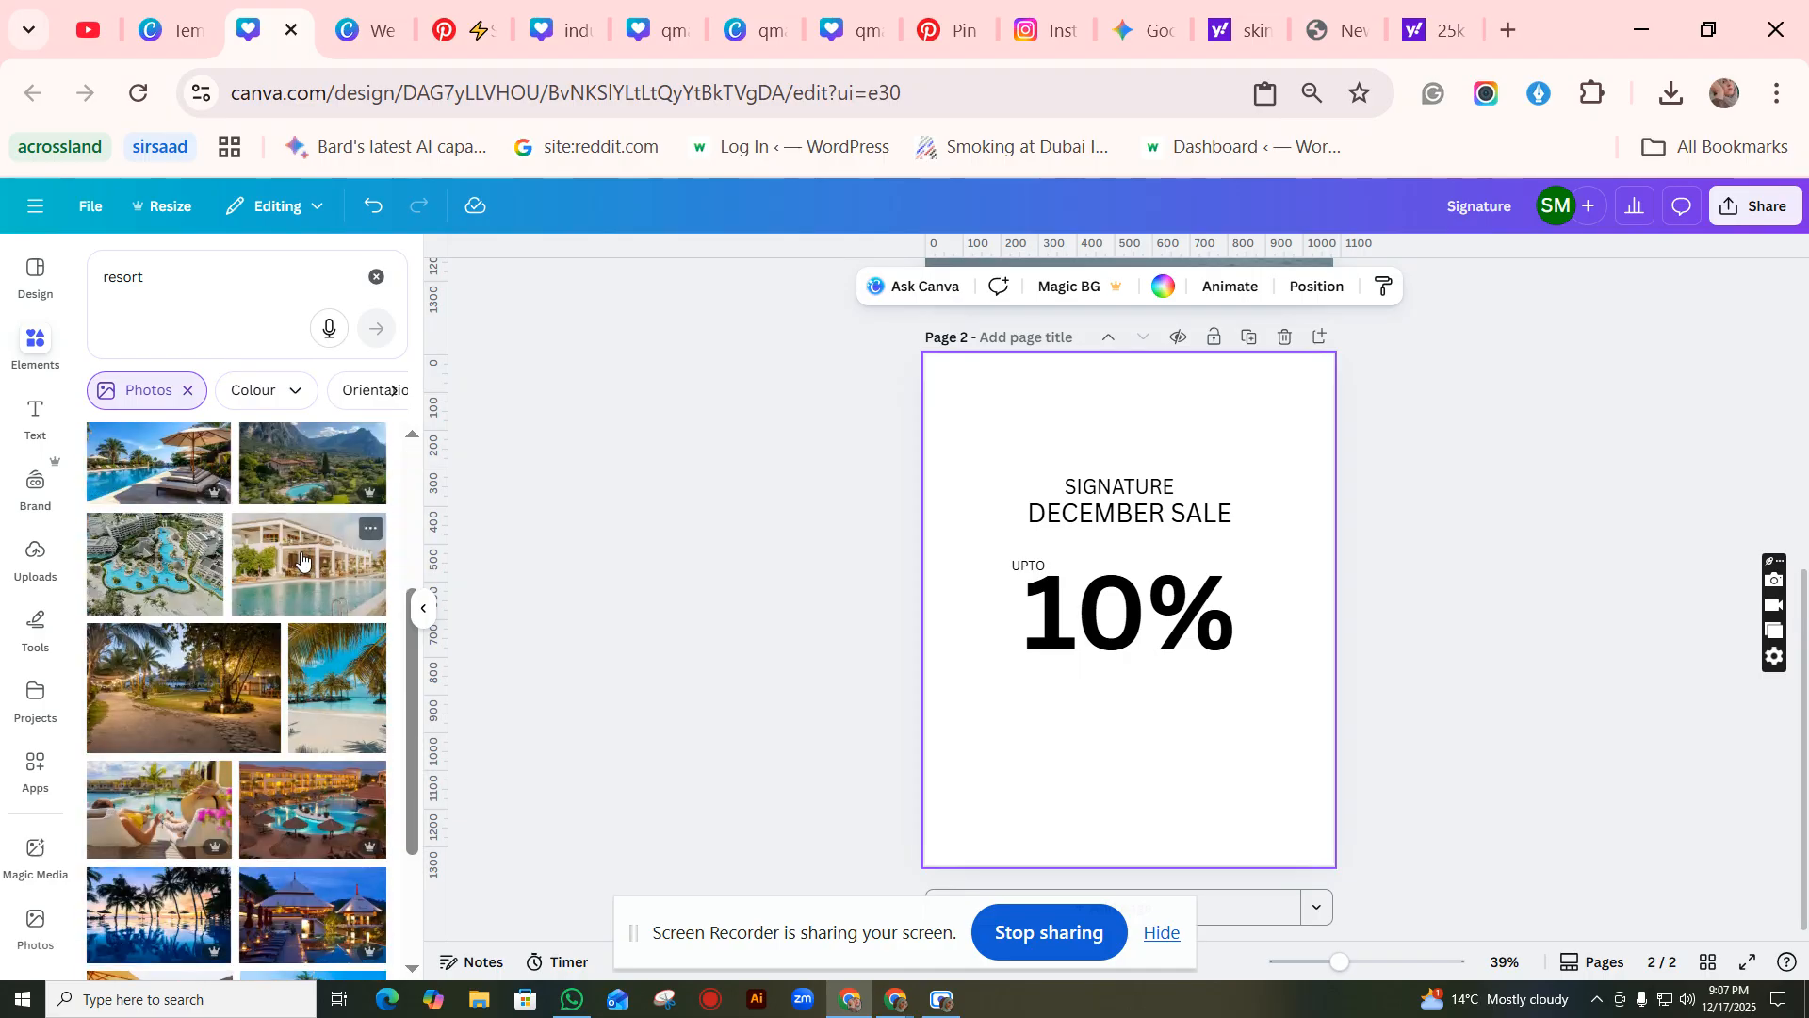
left_click(300, 560)
right_click(1246, 622)
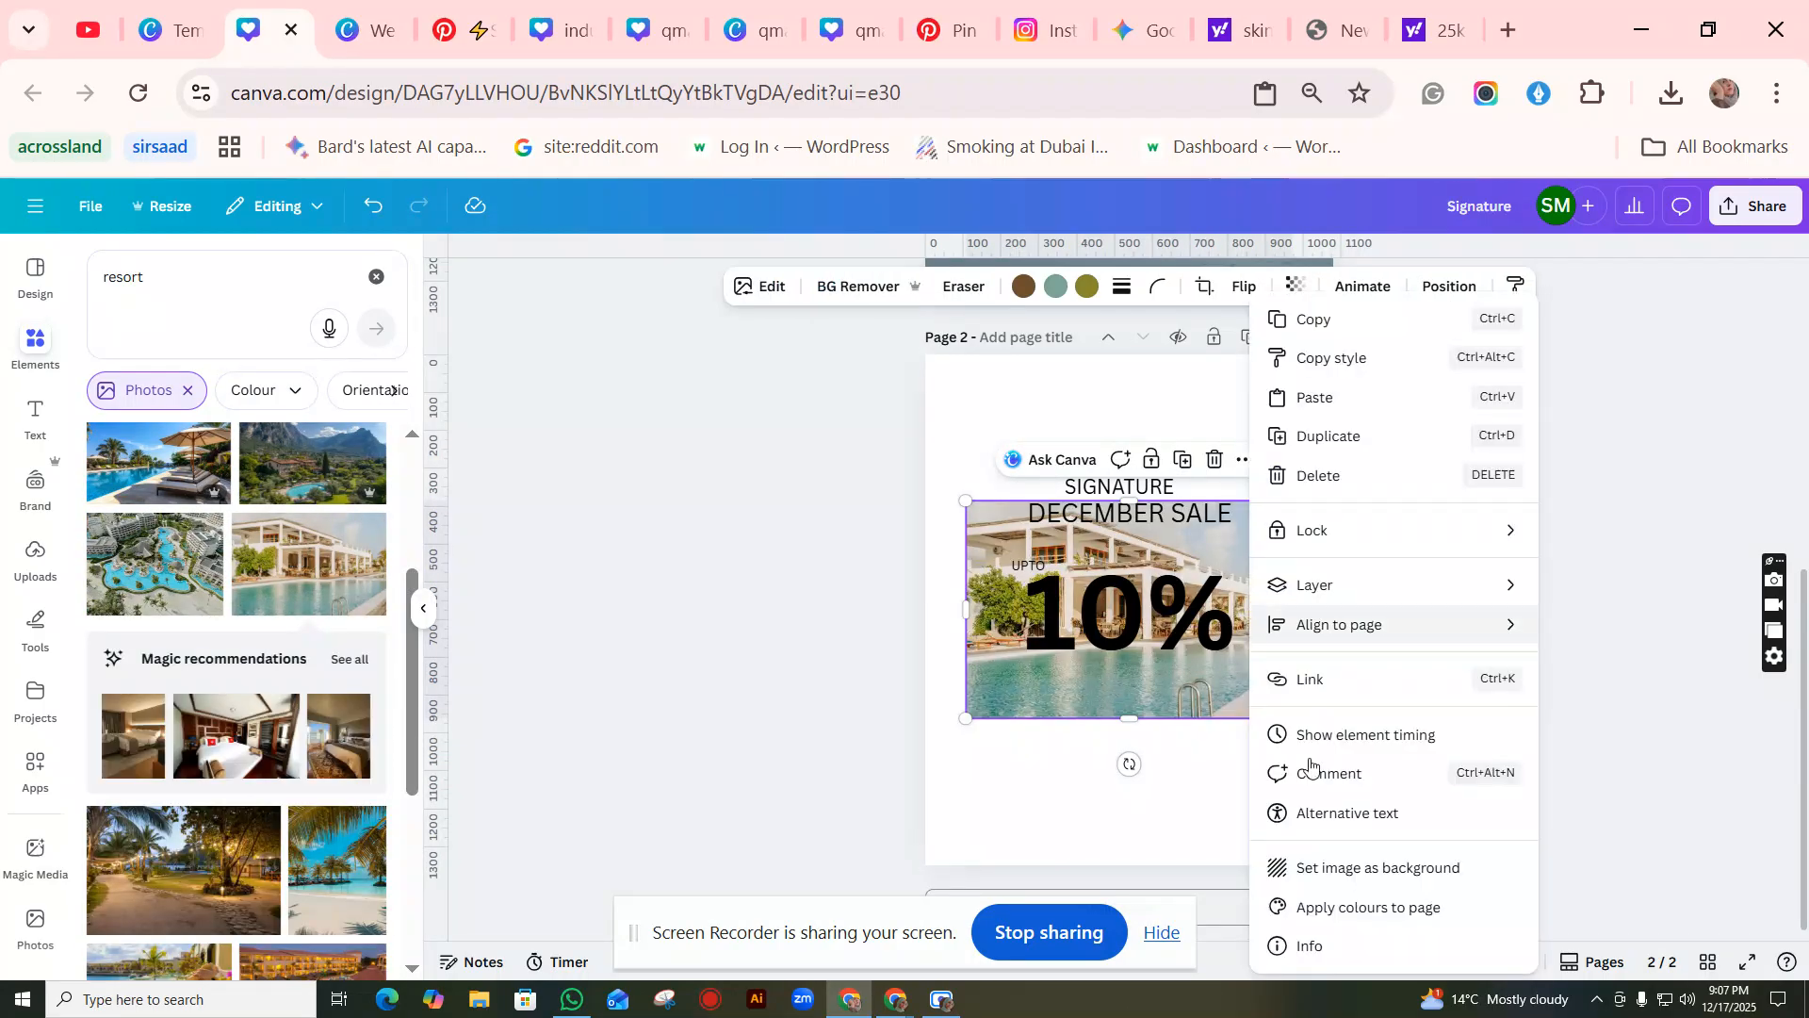
left_click(1364, 875)
scroll(1416, 845, "up", 5)
scroll(1433, 605, "down", 5)
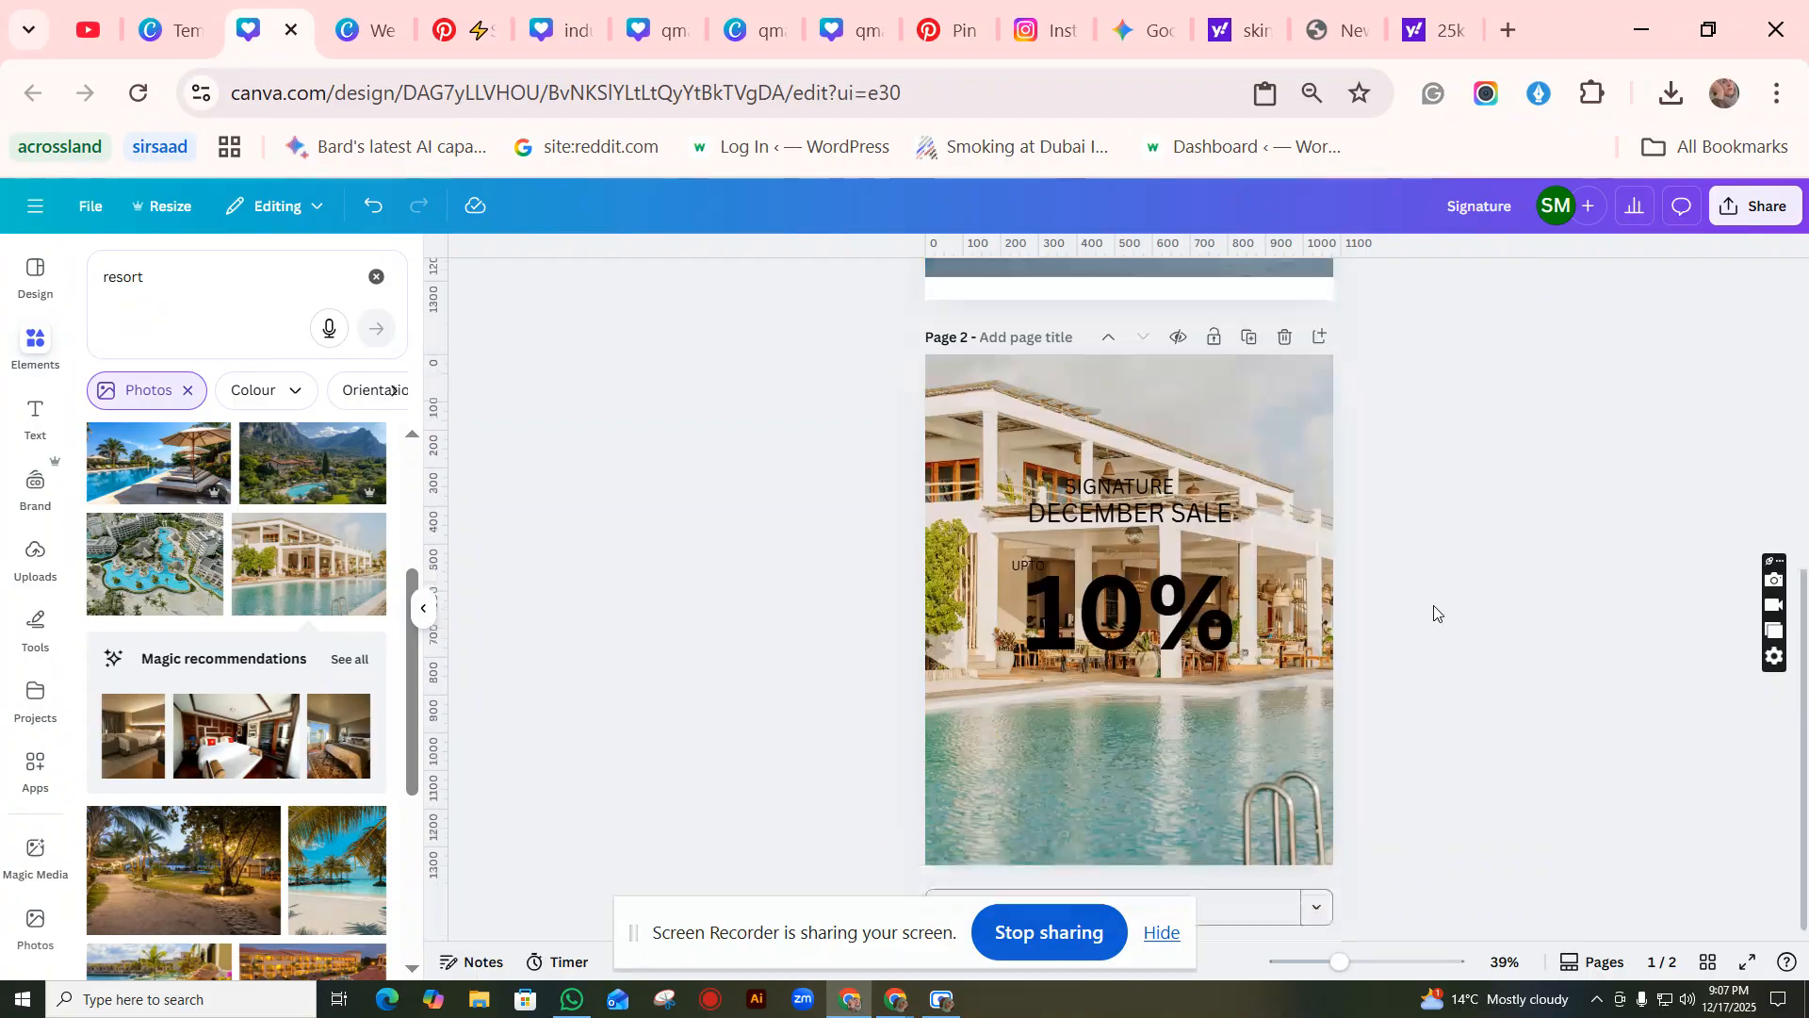
Step: Add the photo of a couple relaxing in an infinity pool and replace the page 2 background with it
left_click(1214, 794)
scroll(377, 848, "down", 2)
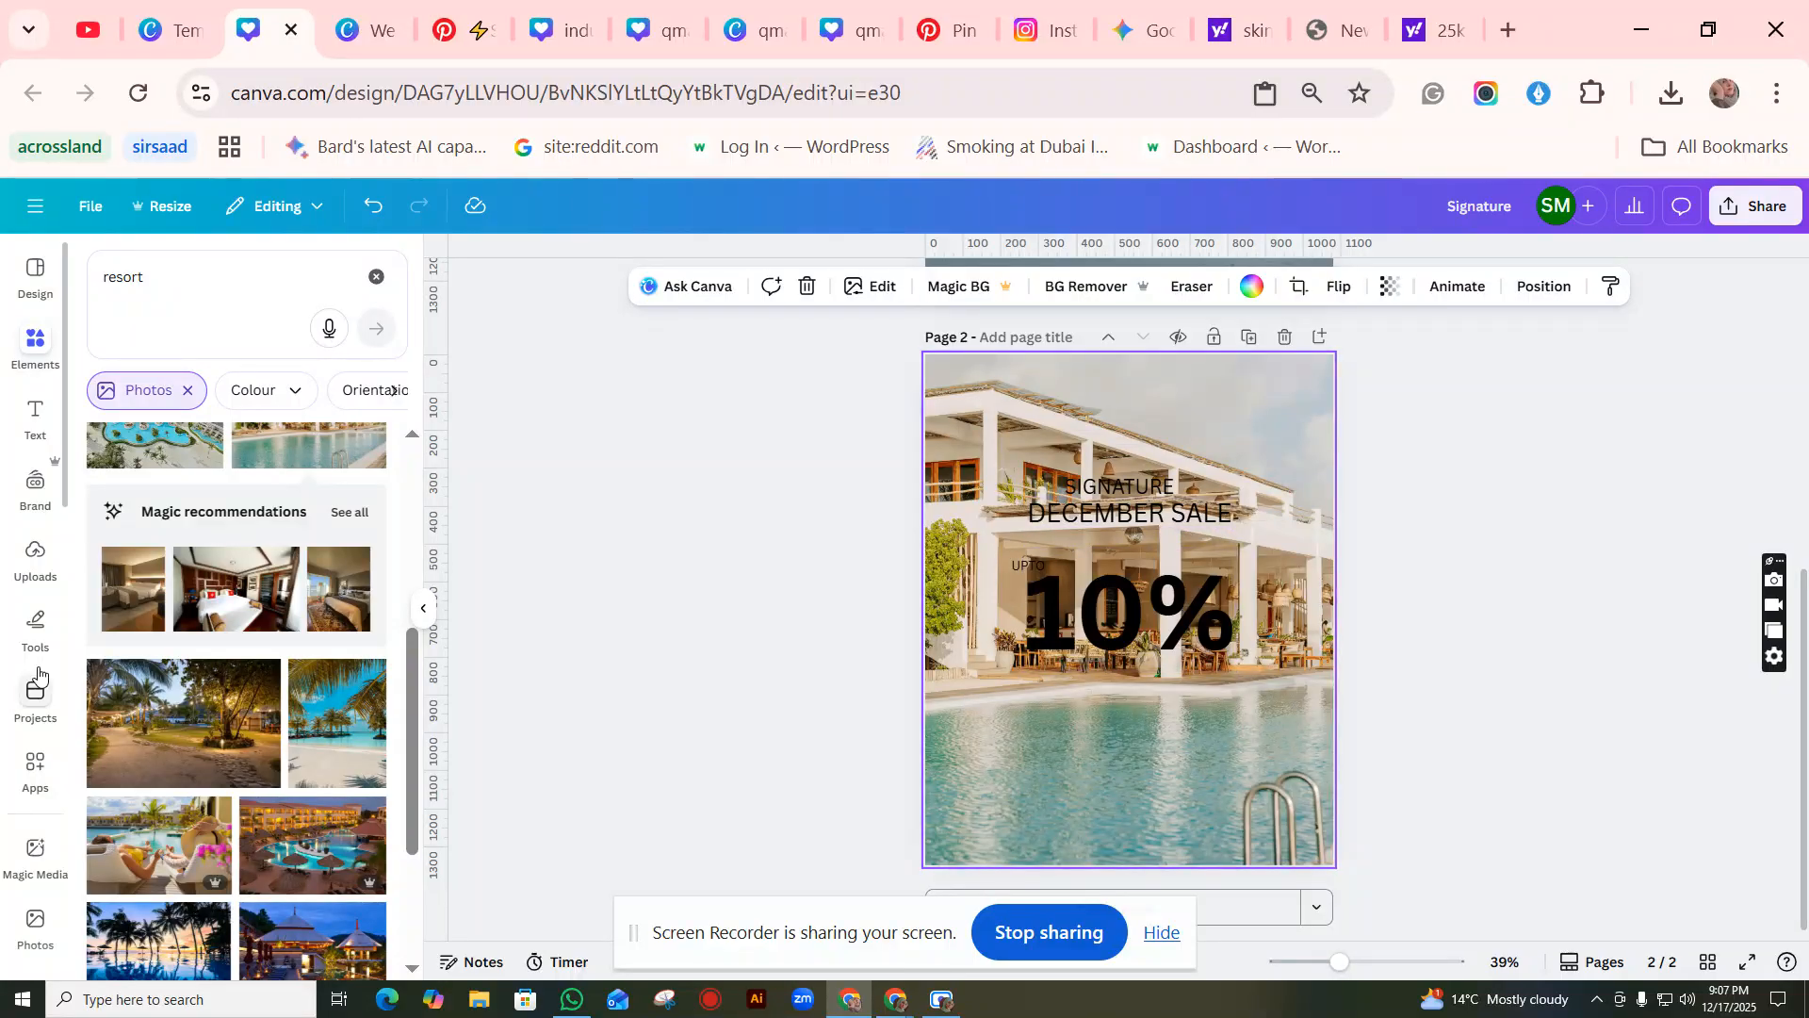
scroll(398, 742, "down", 3)
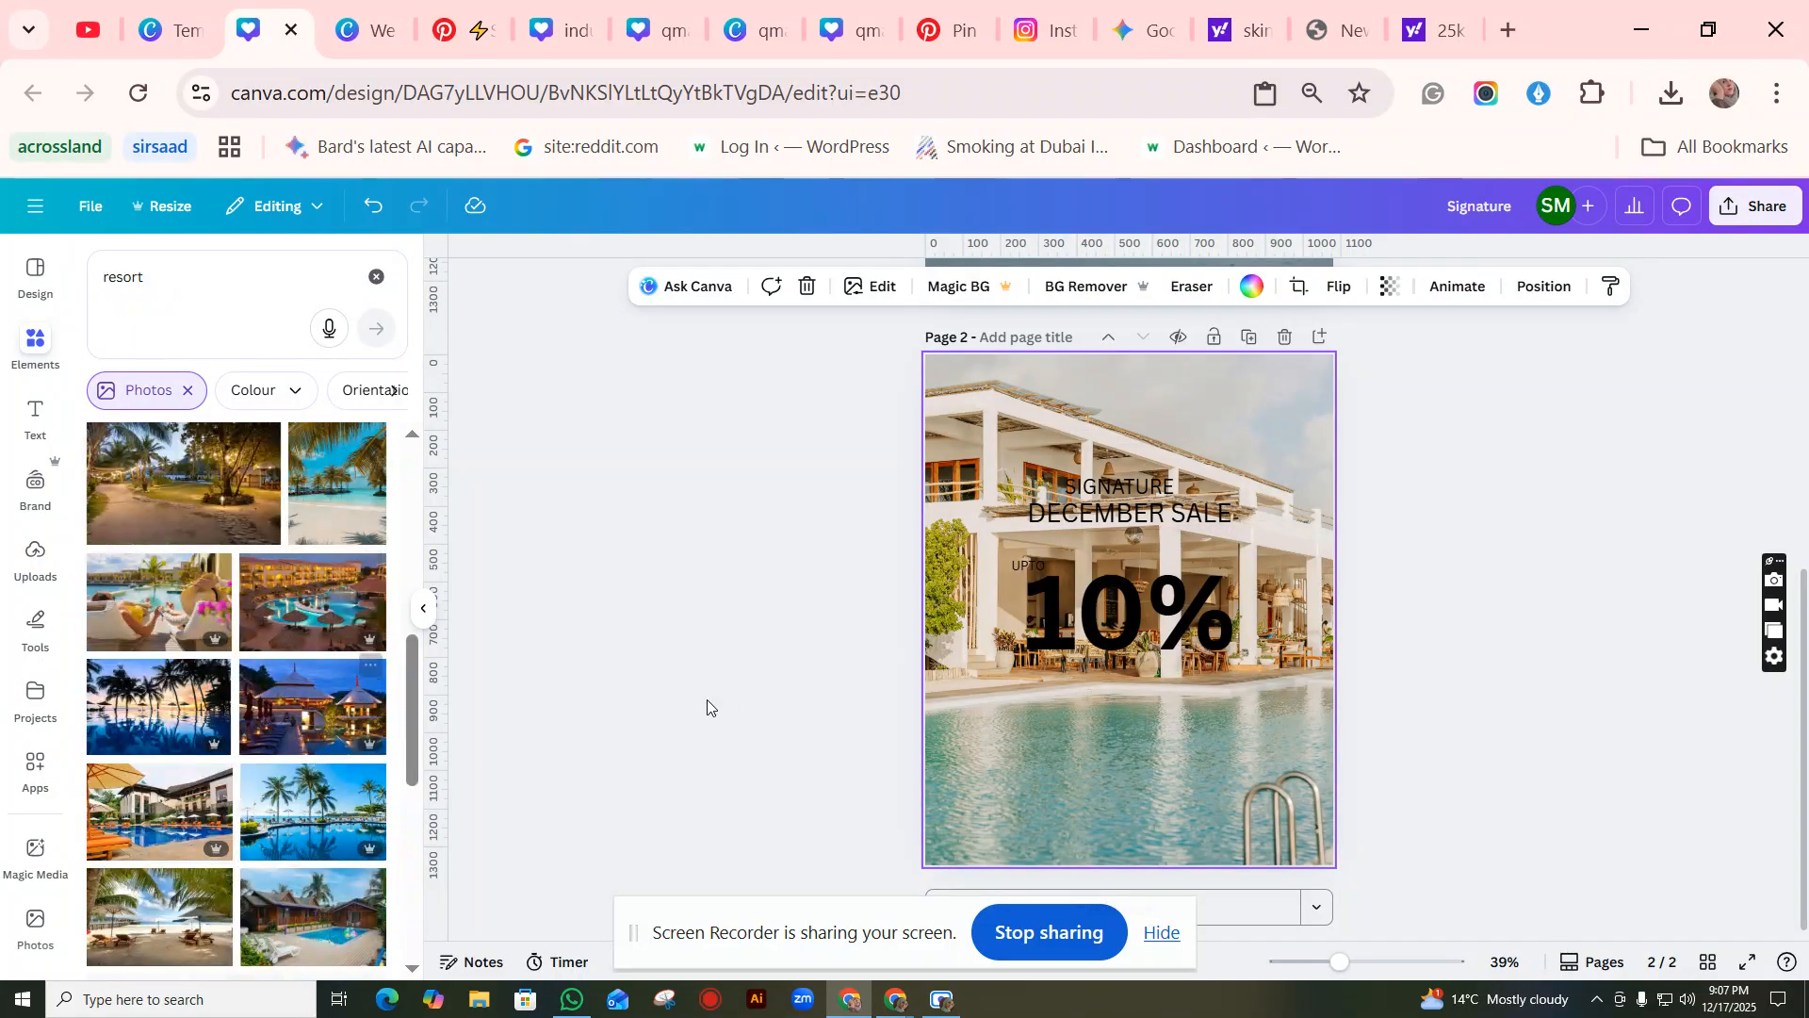
scroll(356, 716, "down", 3)
scroll(357, 716, "down", 4)
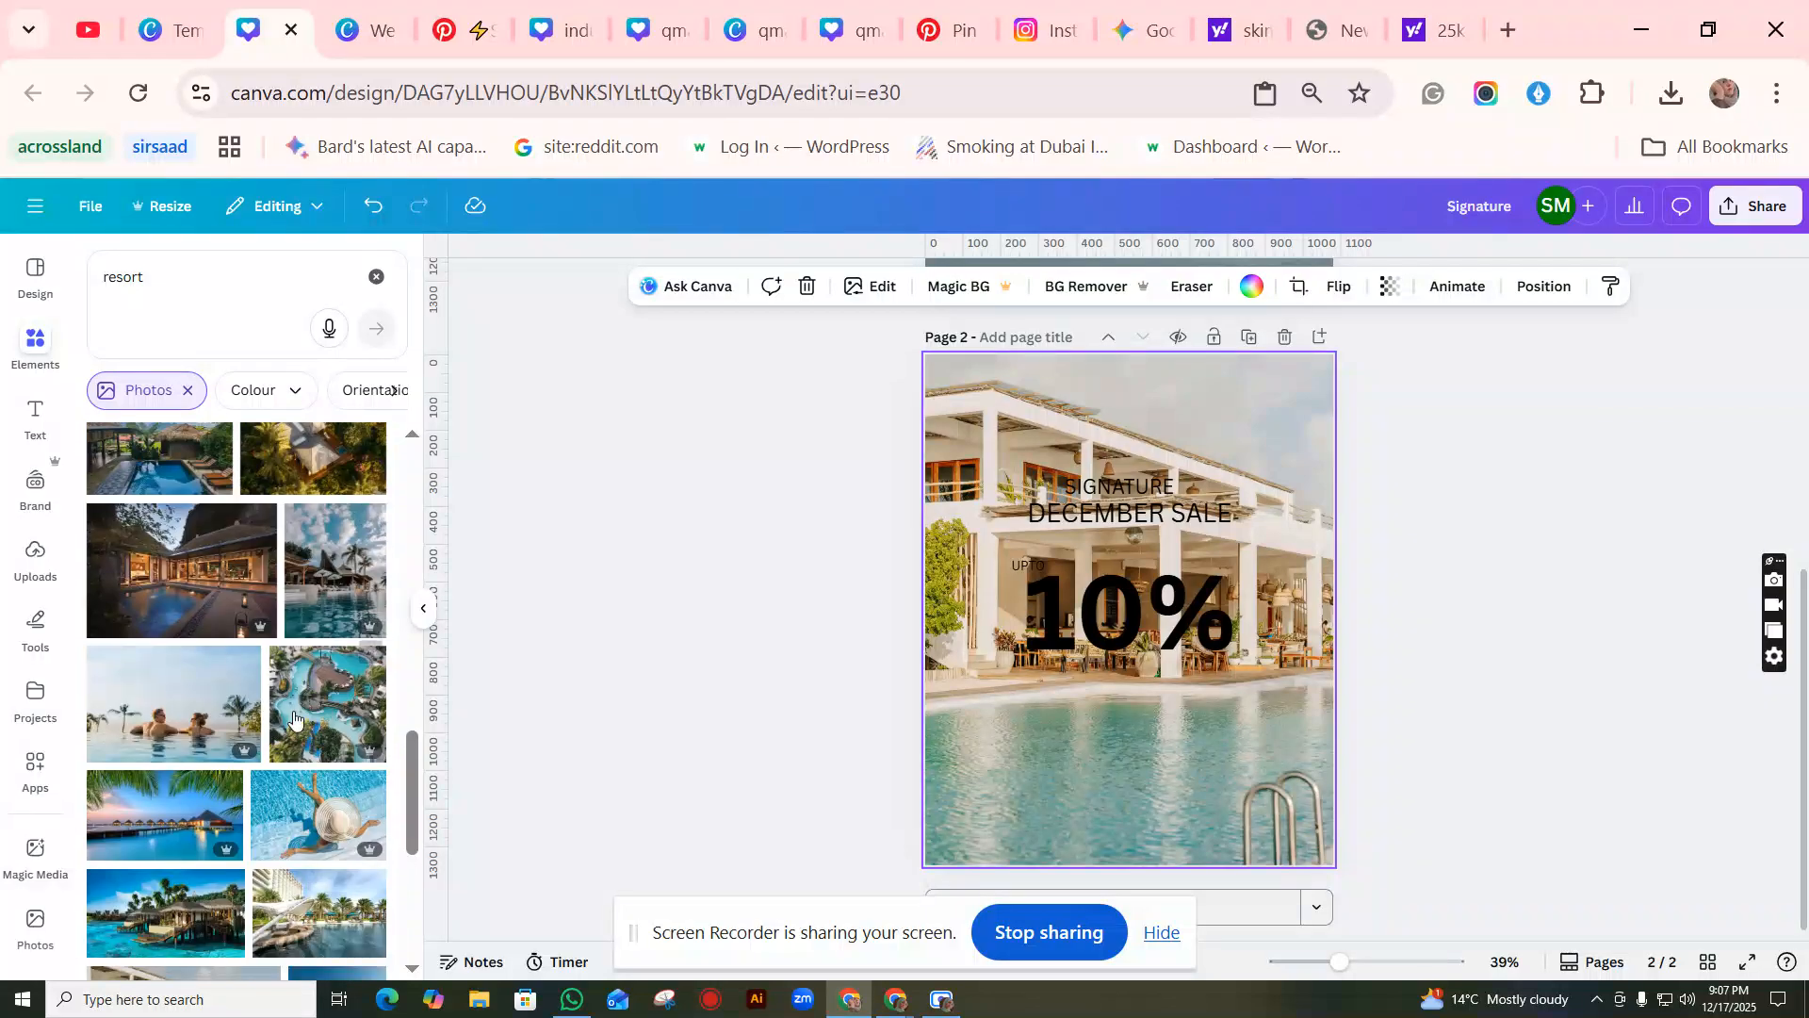
left_click(174, 706)
right_click(1107, 698)
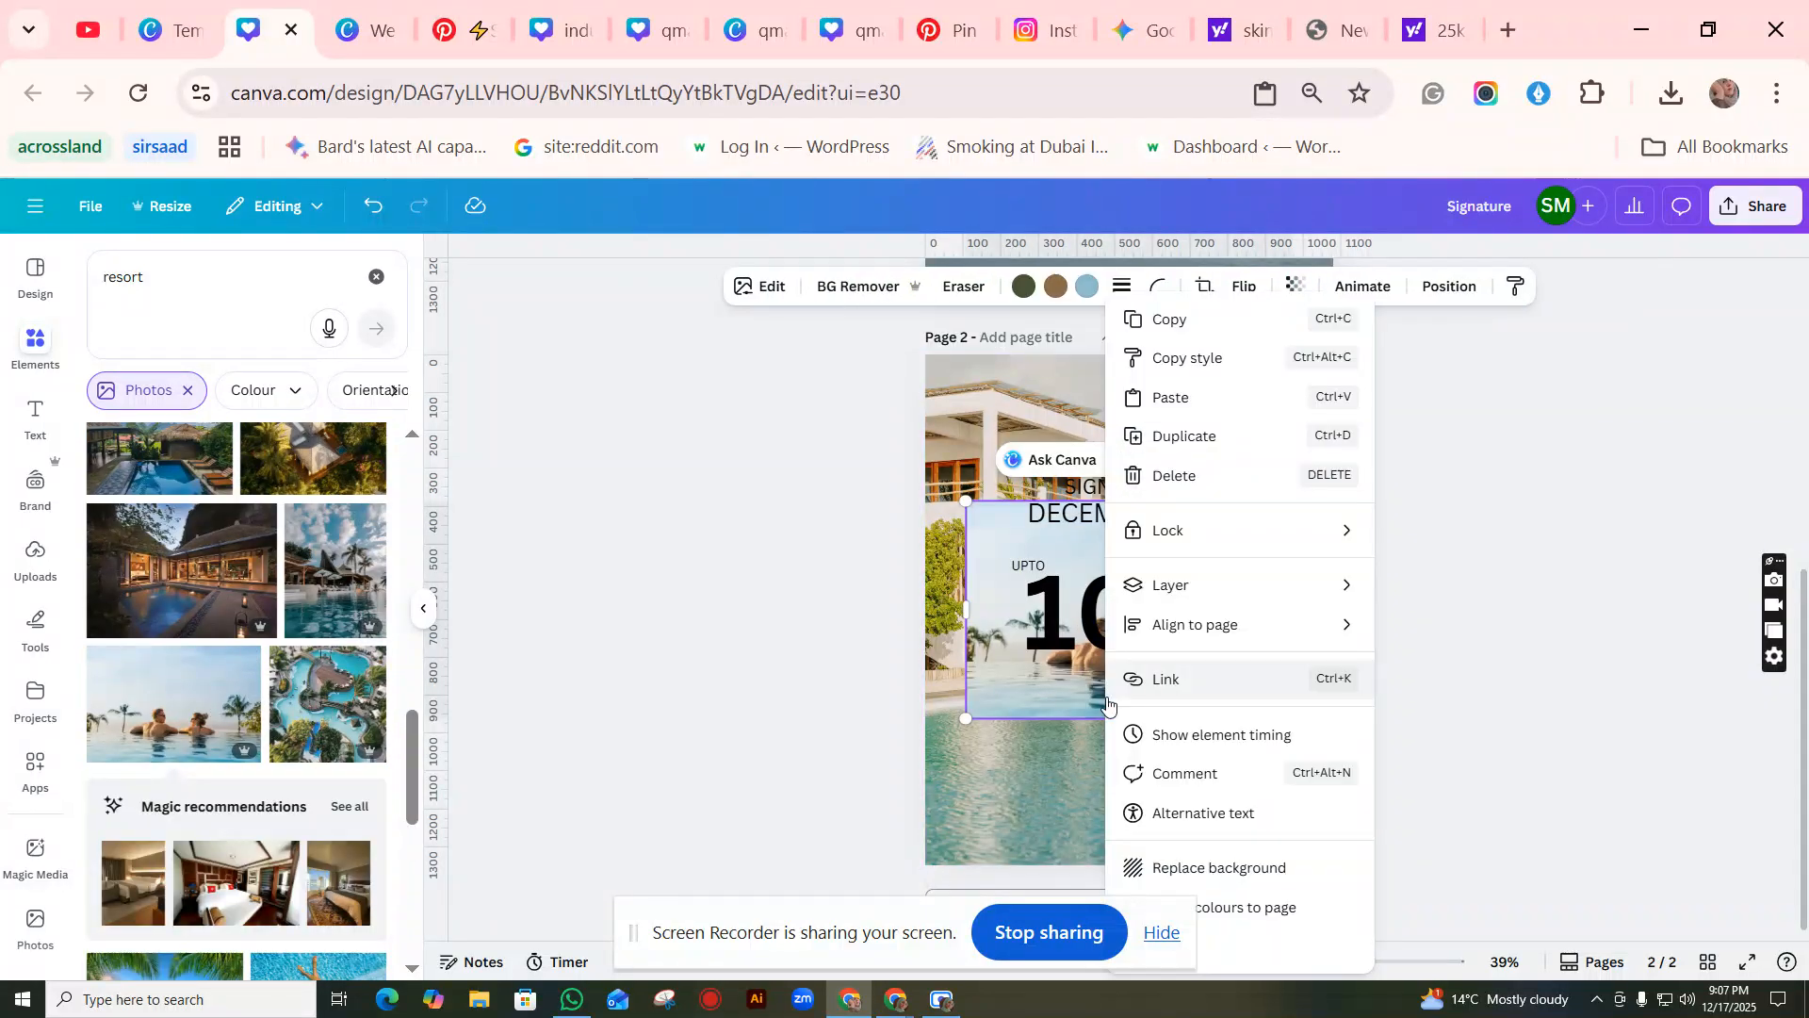
left_click(1211, 864)
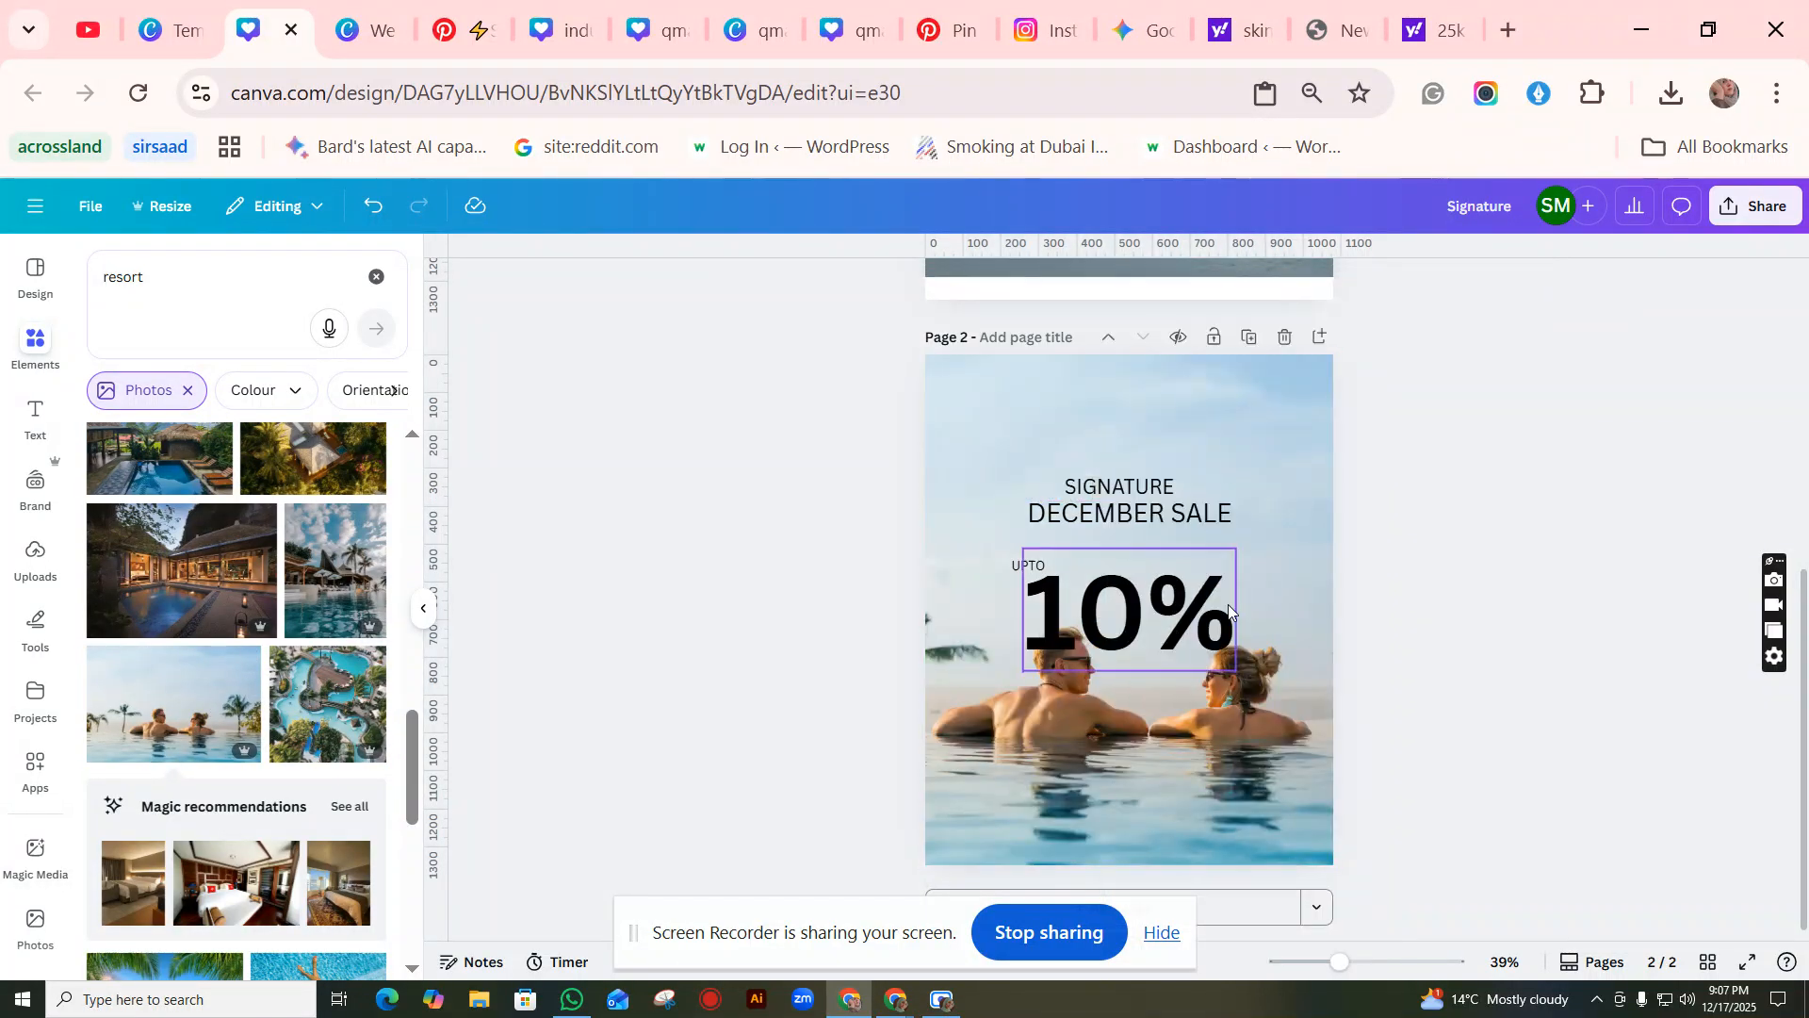
Step: Add the sunset photo of a pool facing misty mountains and replace the page 2 background with it
scroll(259, 495, "down", 5)
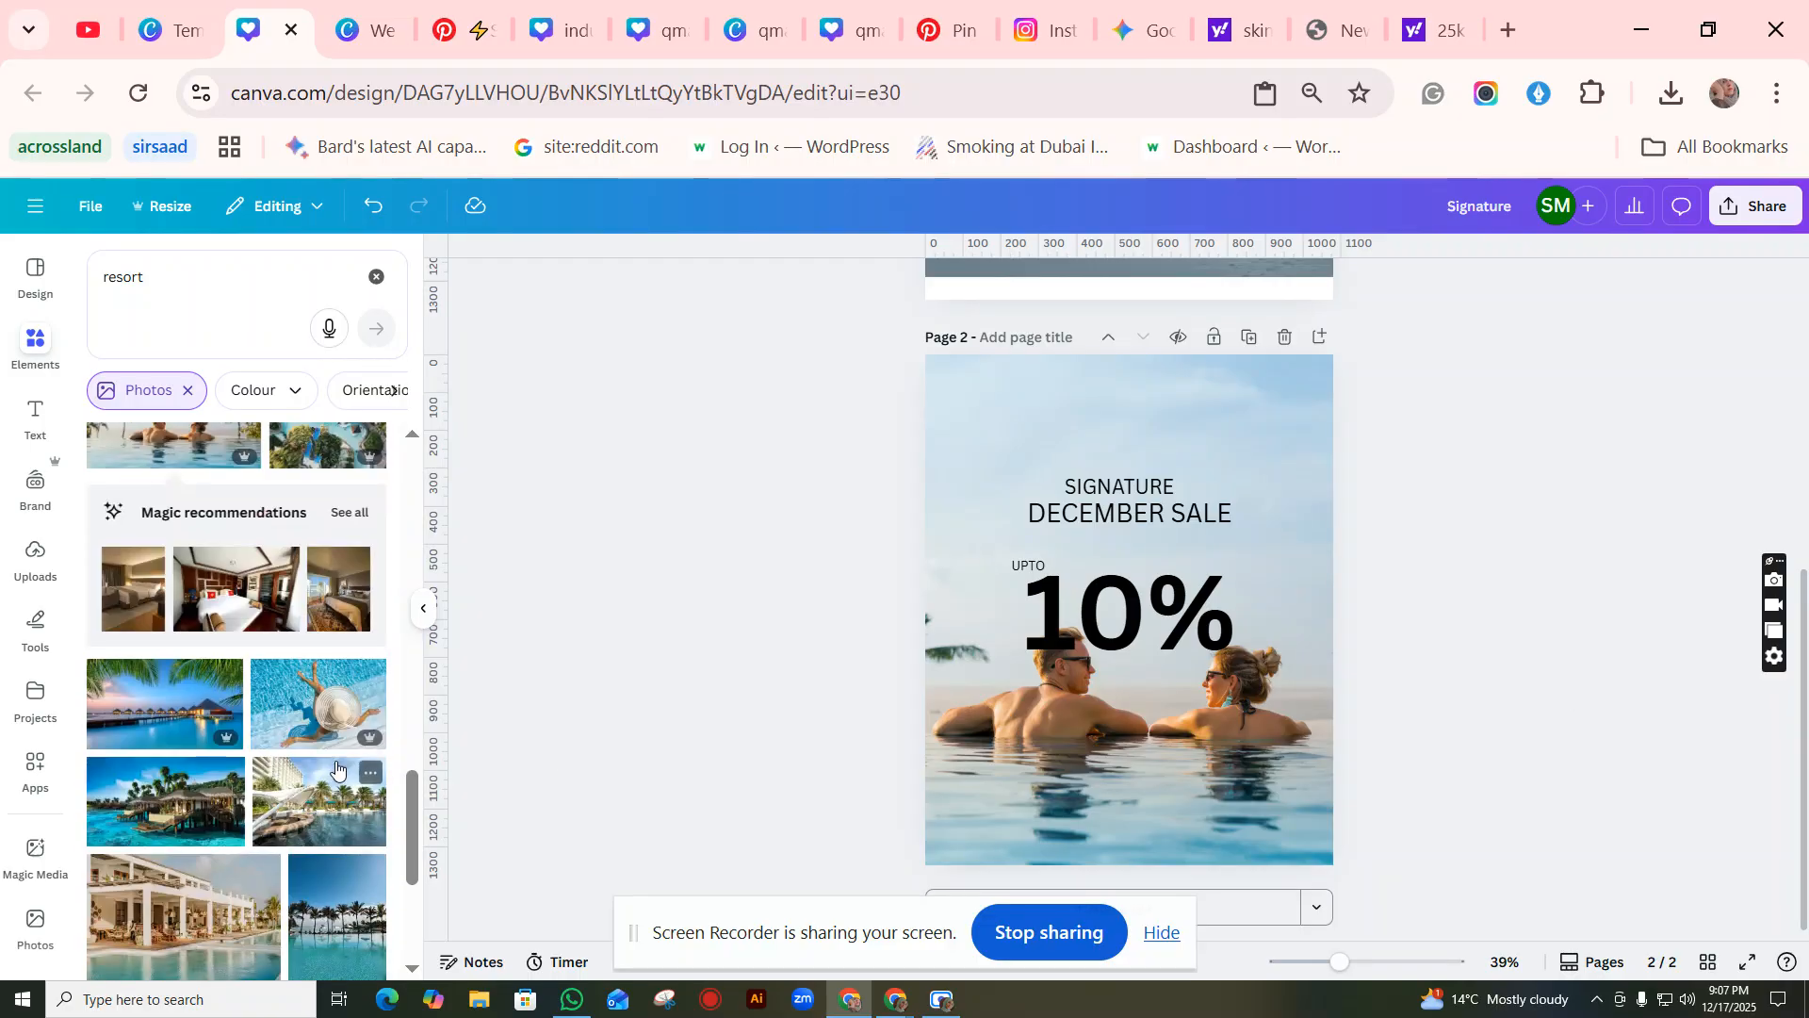
scroll(339, 707, "down", 2)
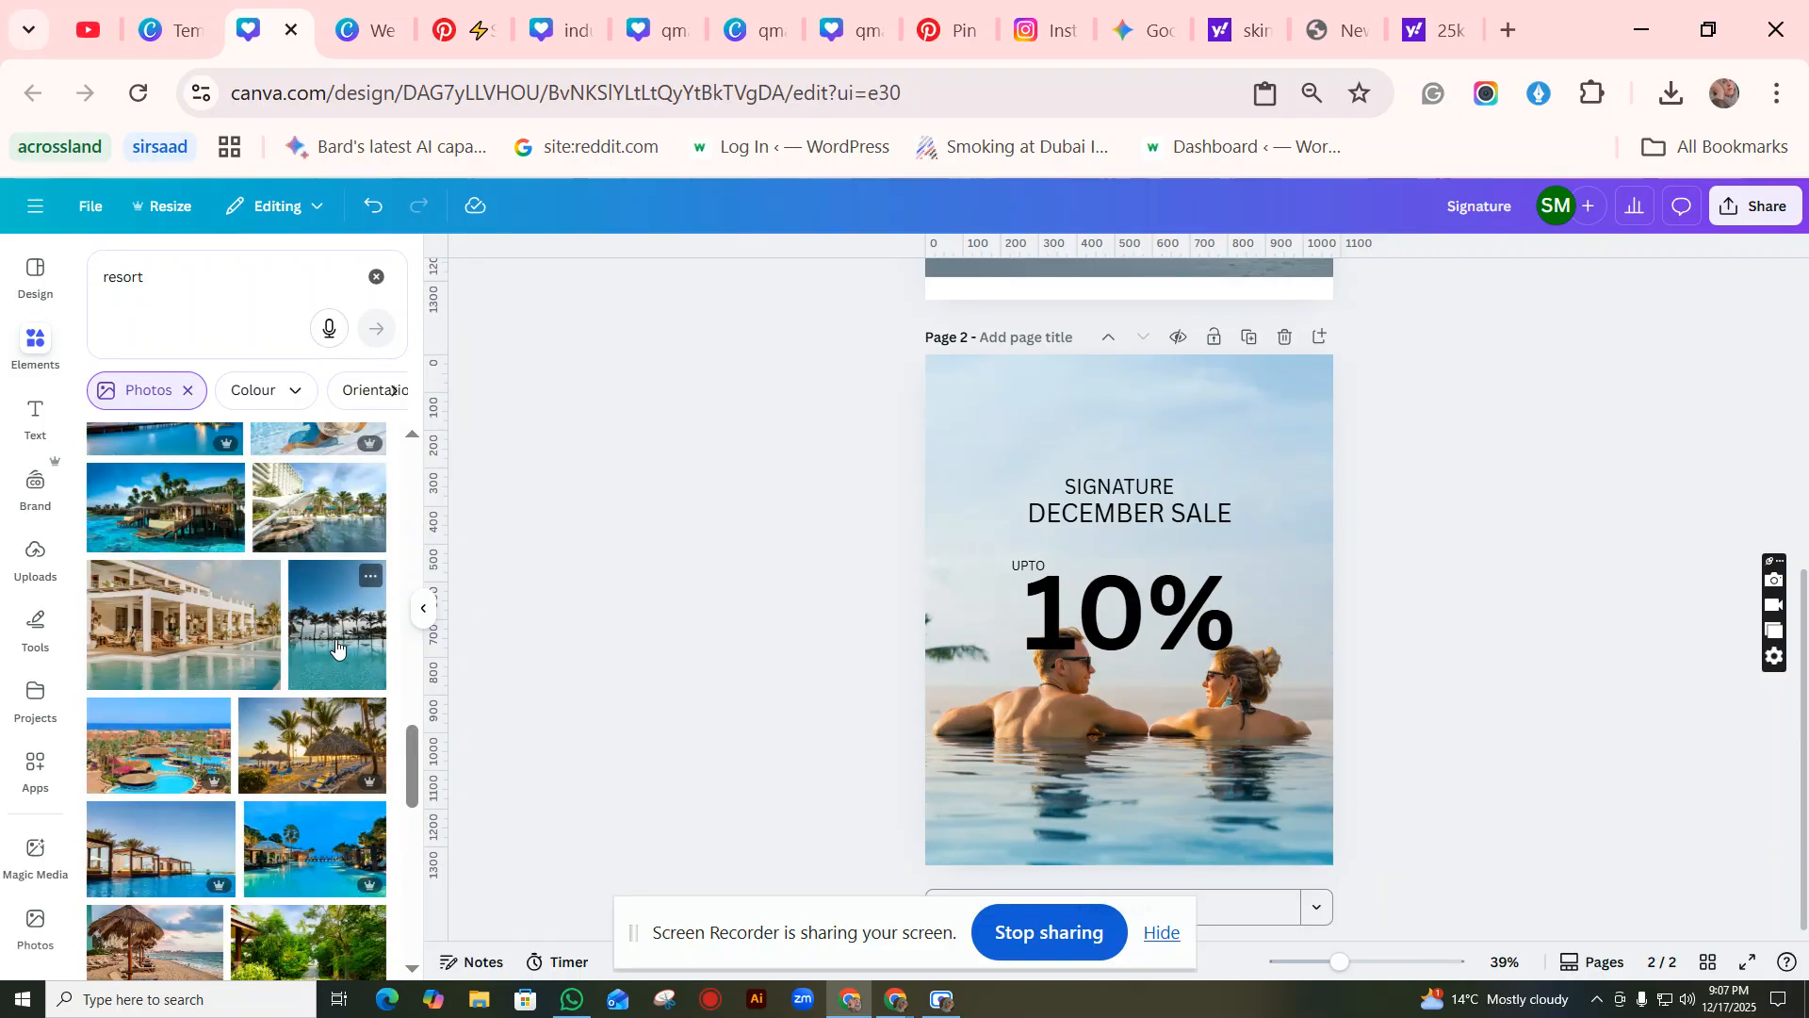
scroll(338, 643, "down", 5)
left_click(231, 594)
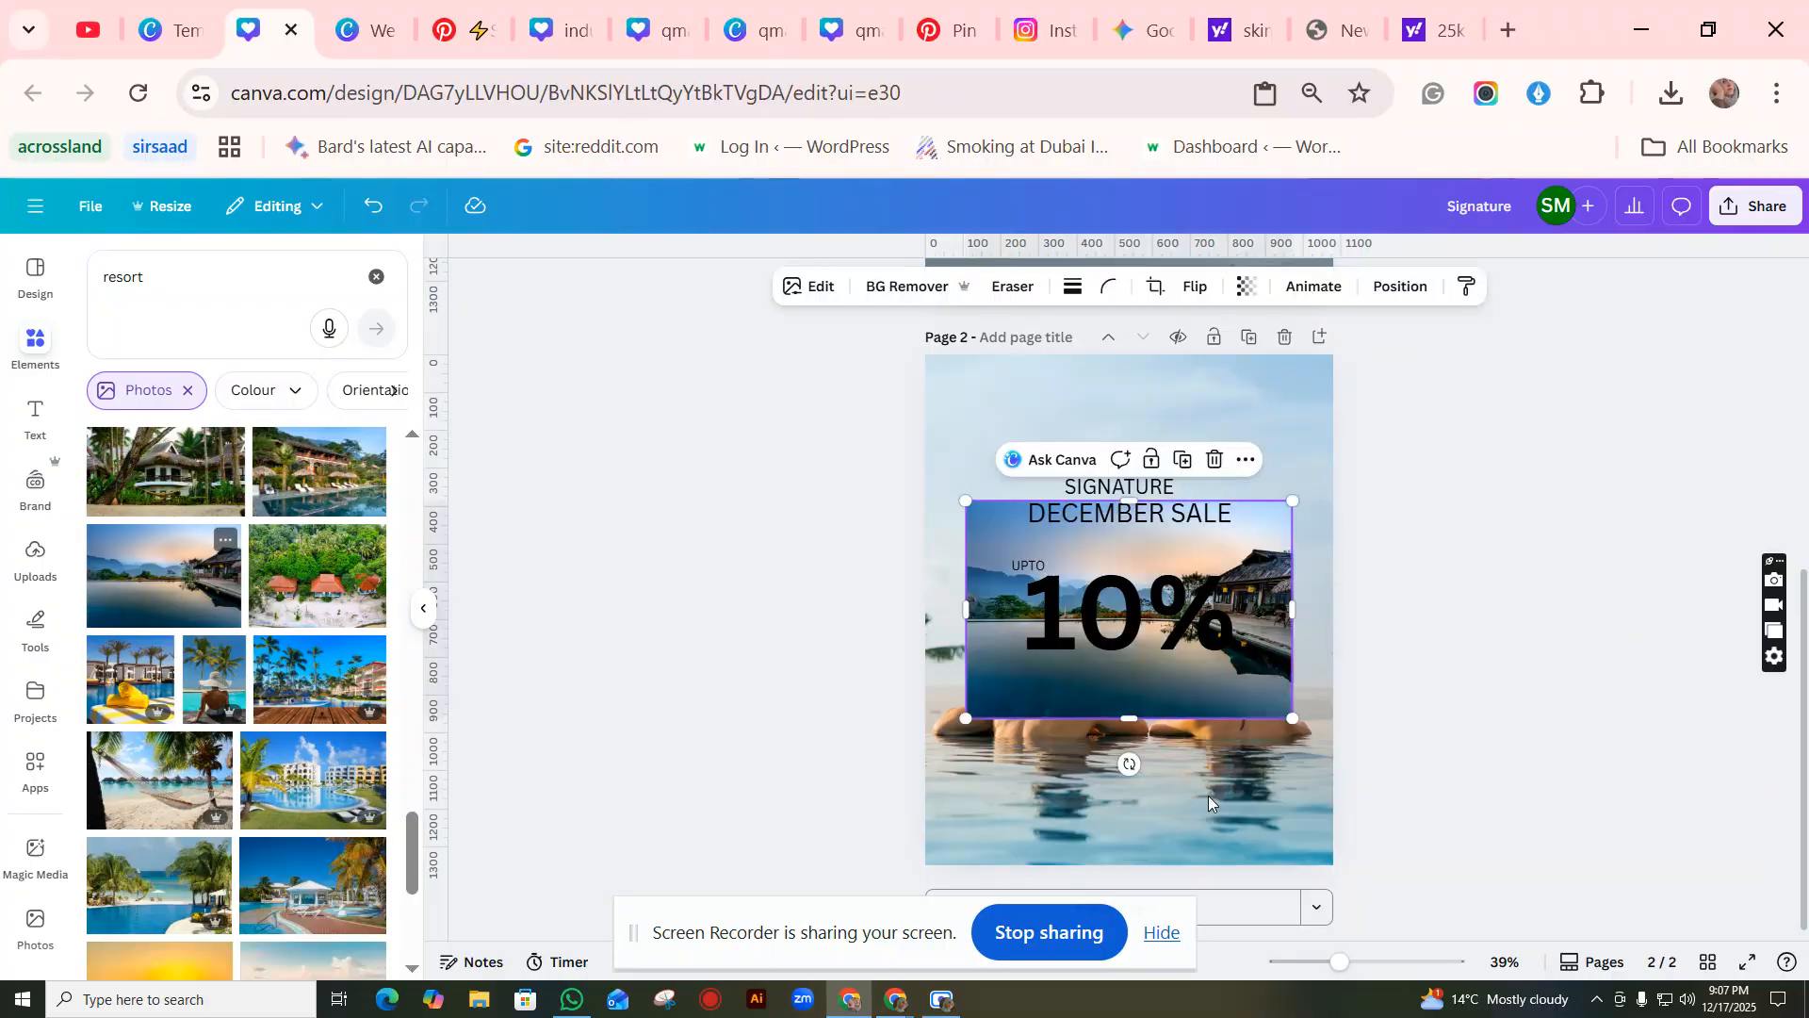
right_click(1111, 666)
right_click(1048, 682)
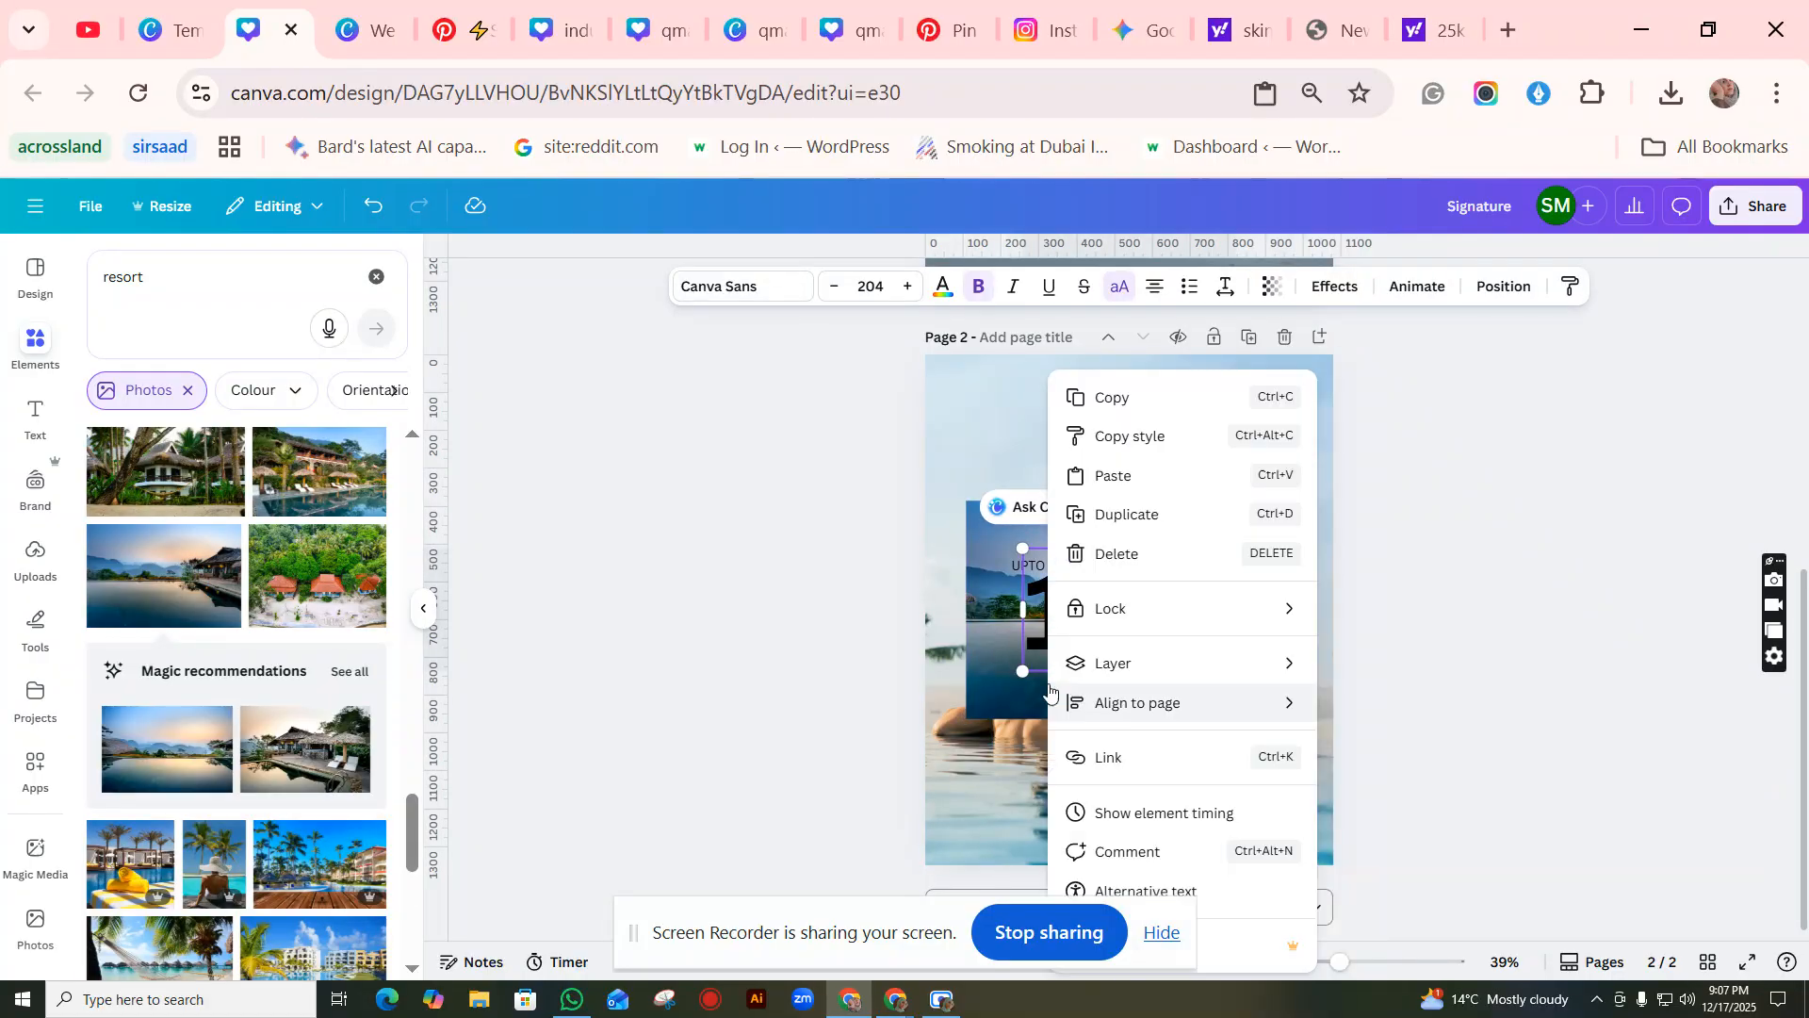
left_click(990, 686)
right_click(992, 694)
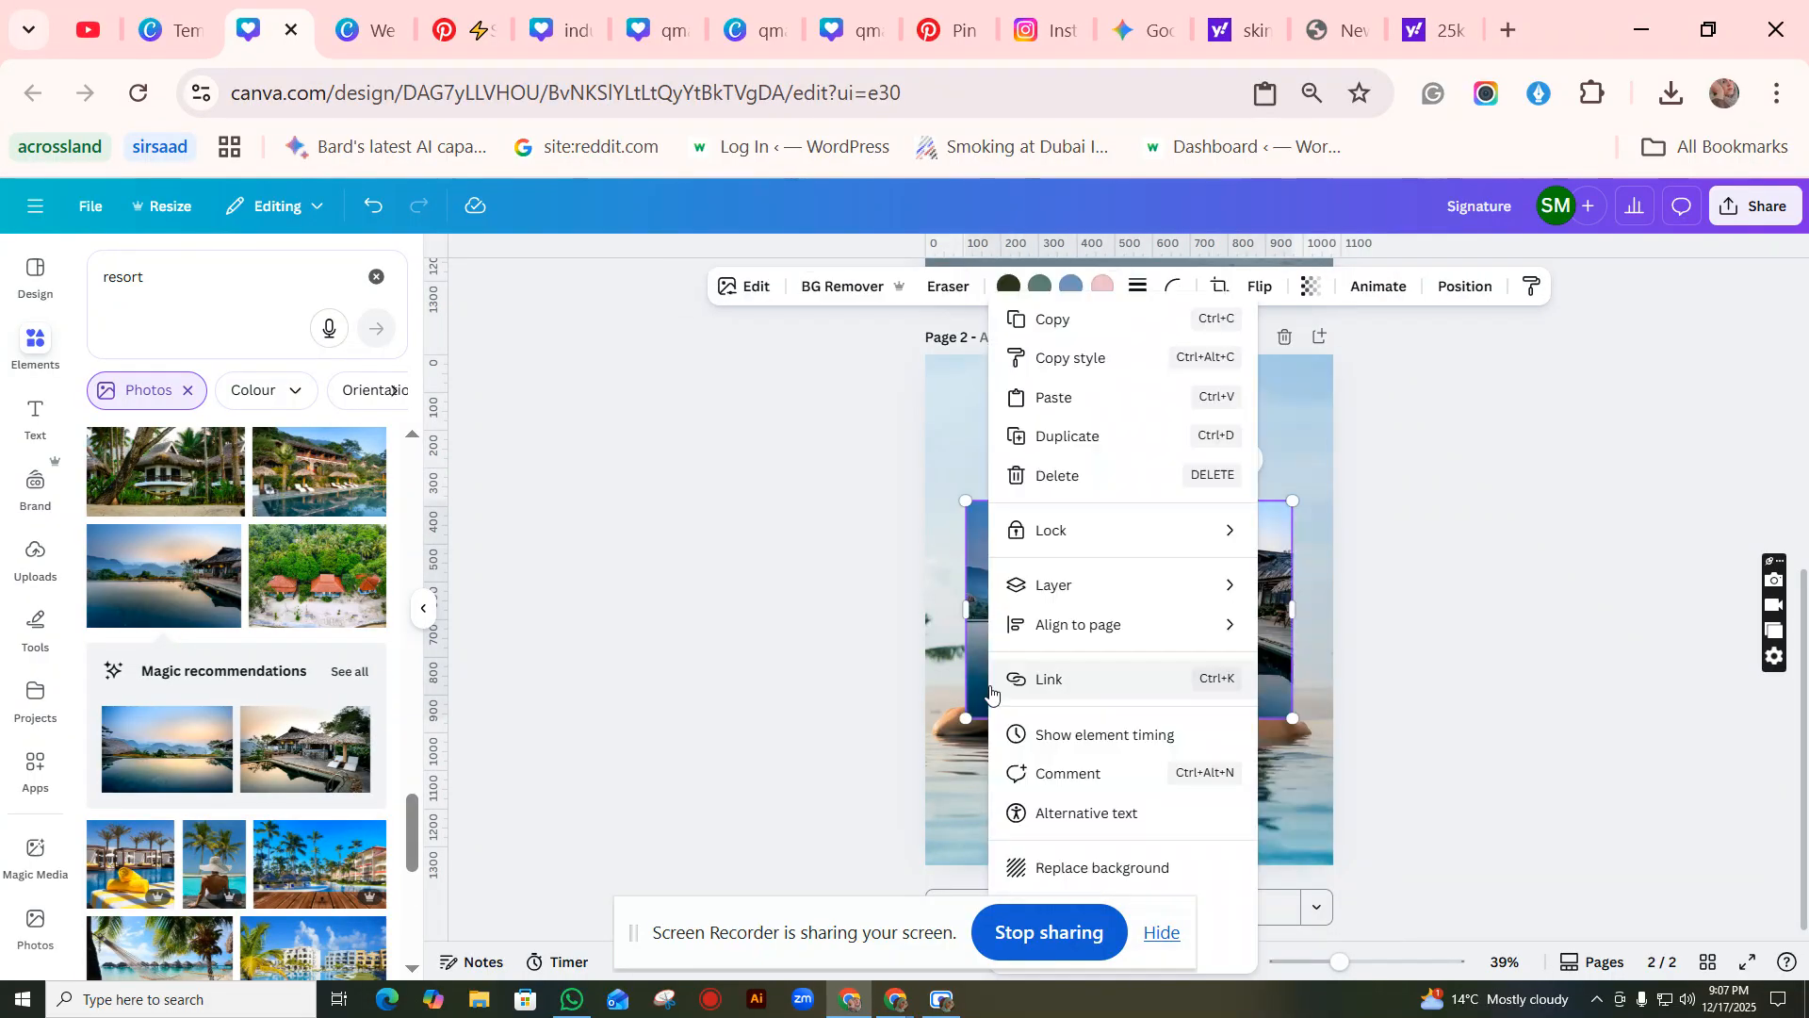
left_click(1123, 859)
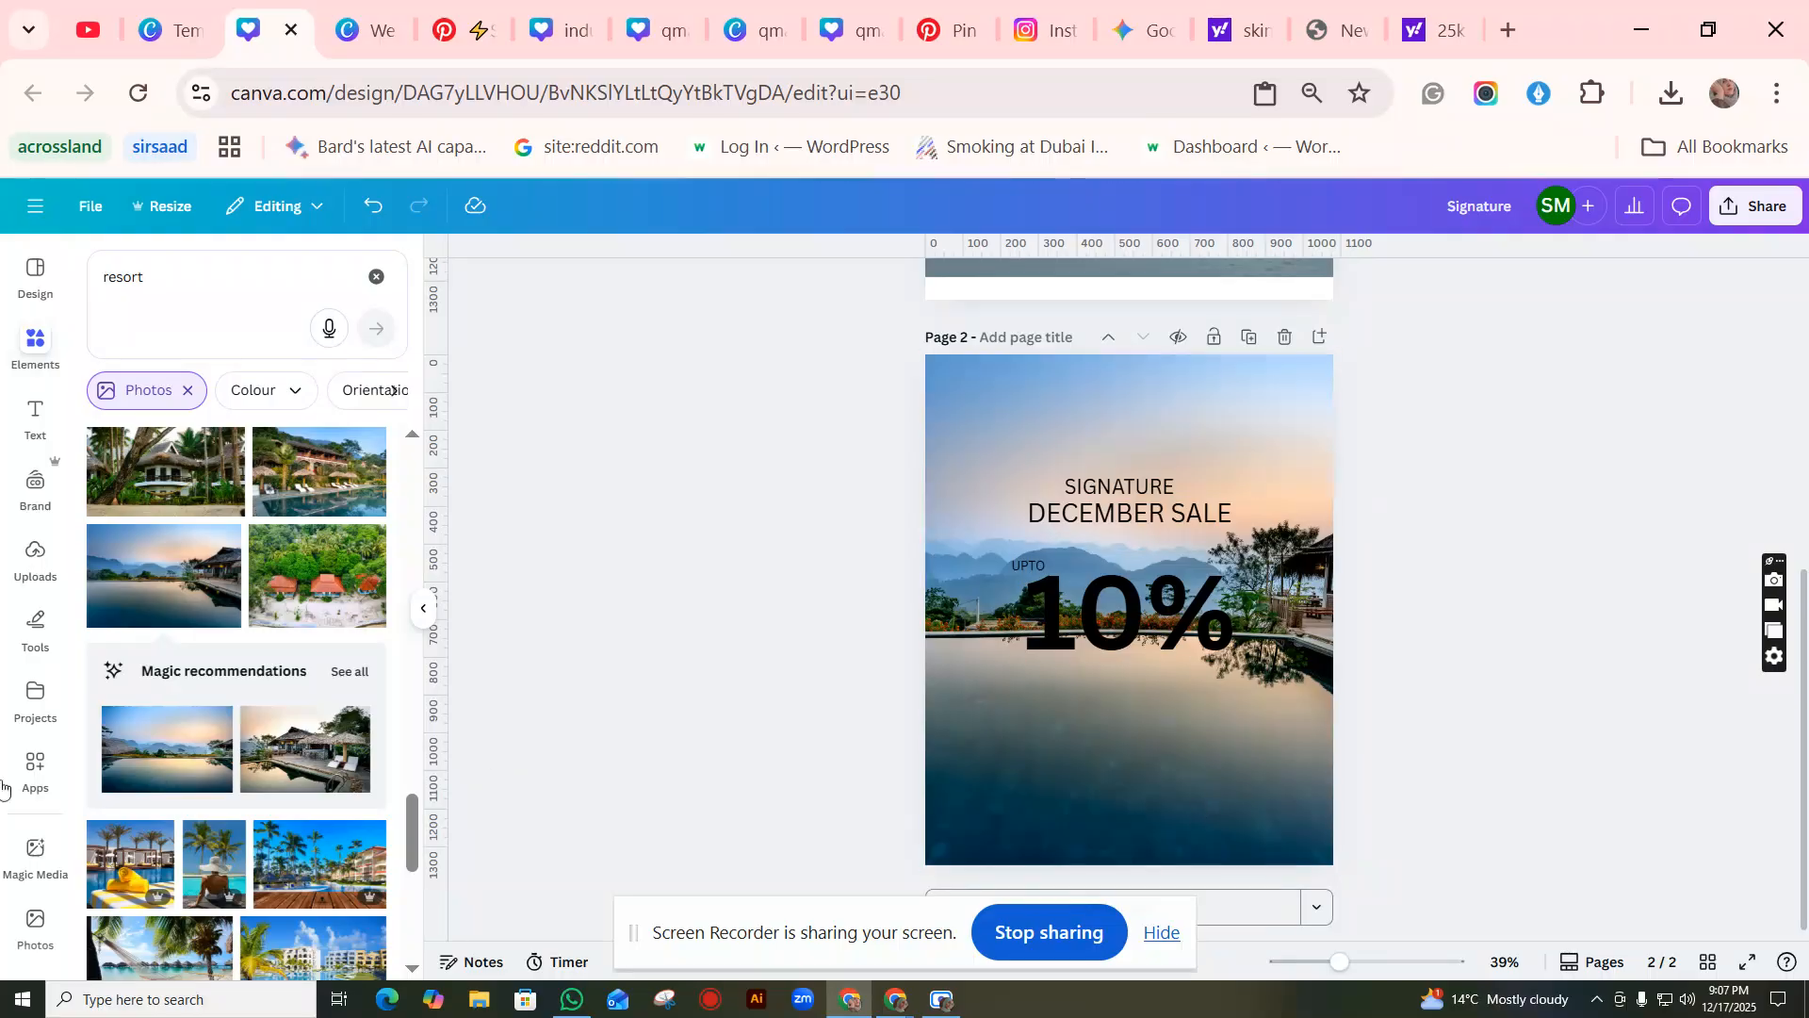
Step: Add the photo of a pool lined with palm trees to page 2 and replace the page background with it
scroll(226, 799, "down", 10)
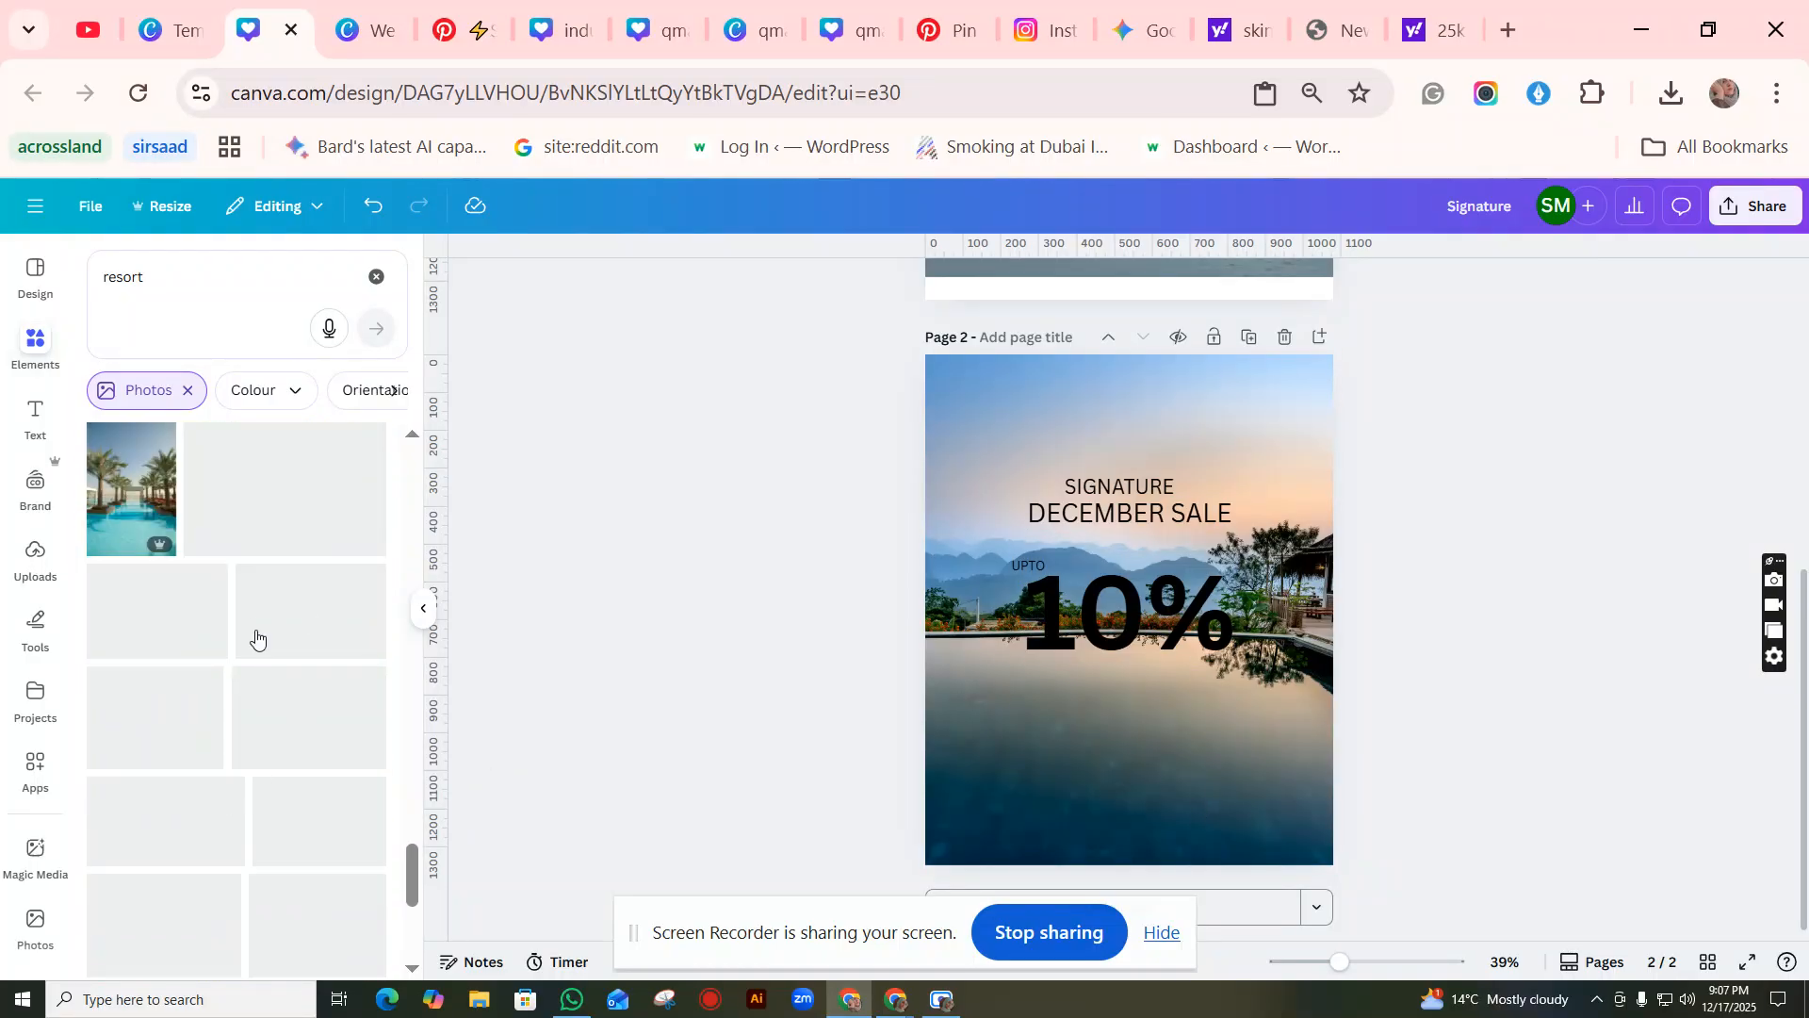
scroll(293, 735, "down", 2)
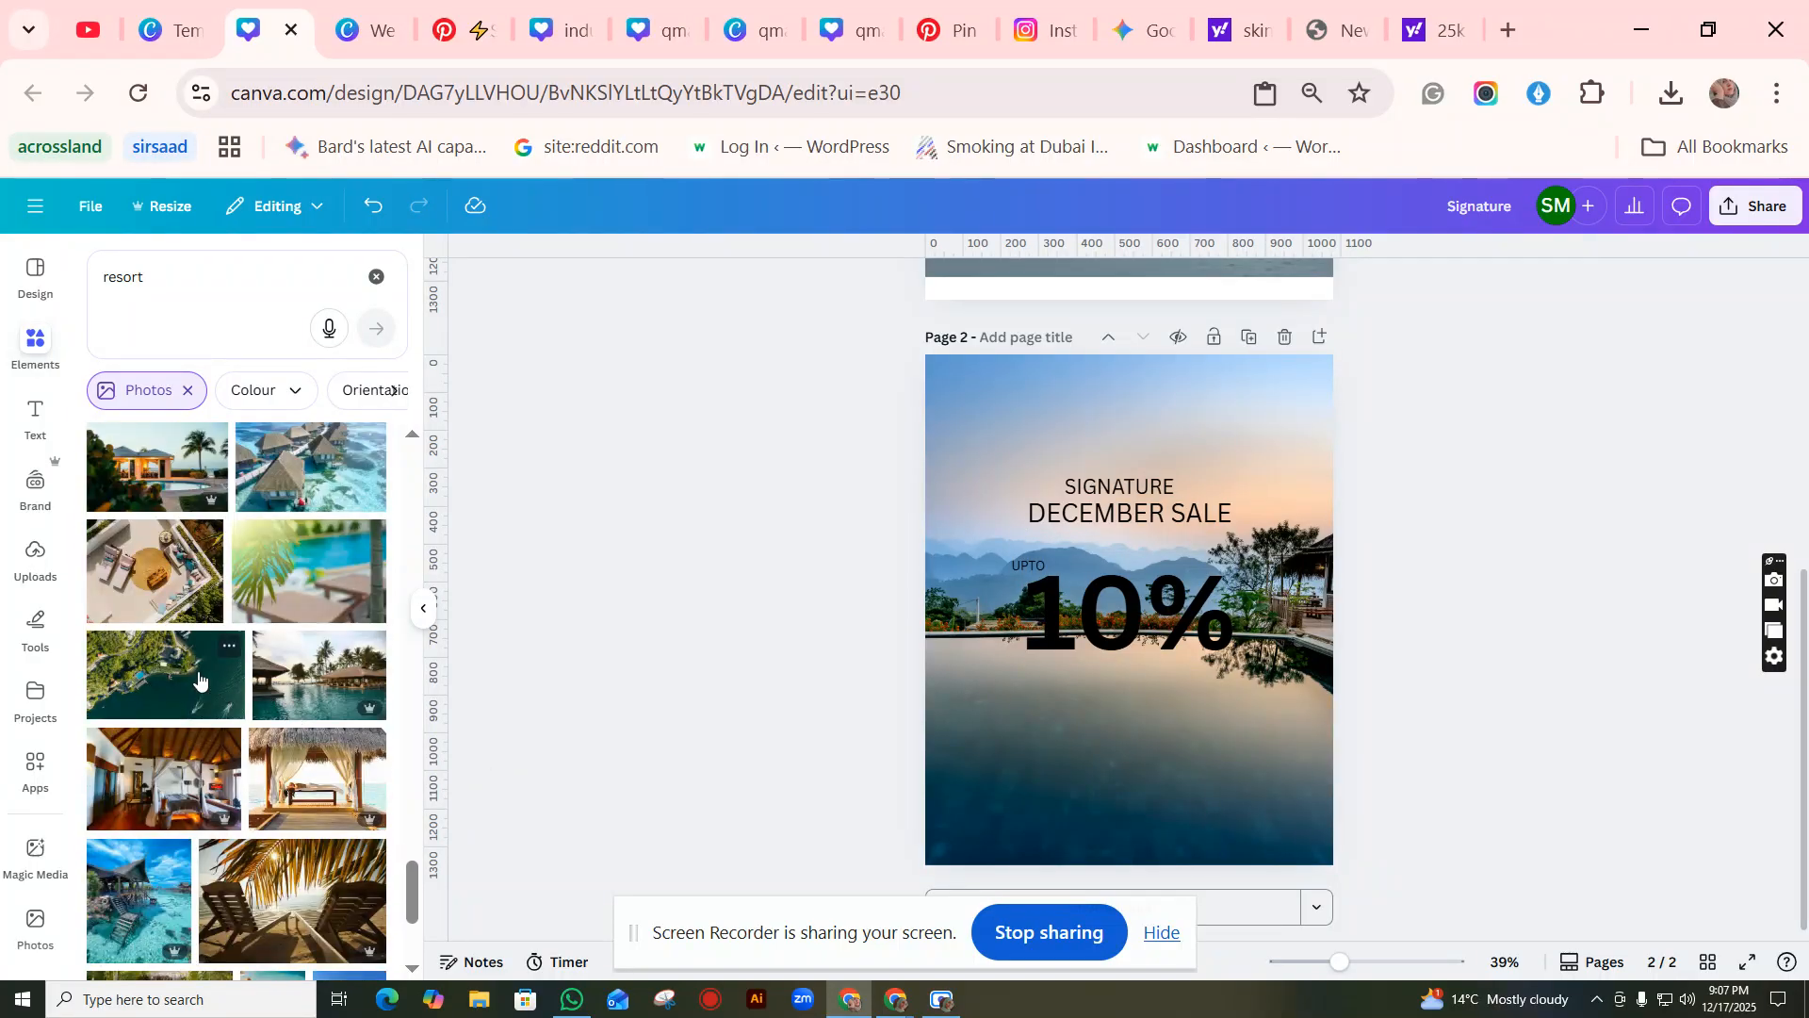
scroll(198, 676, "down", 6)
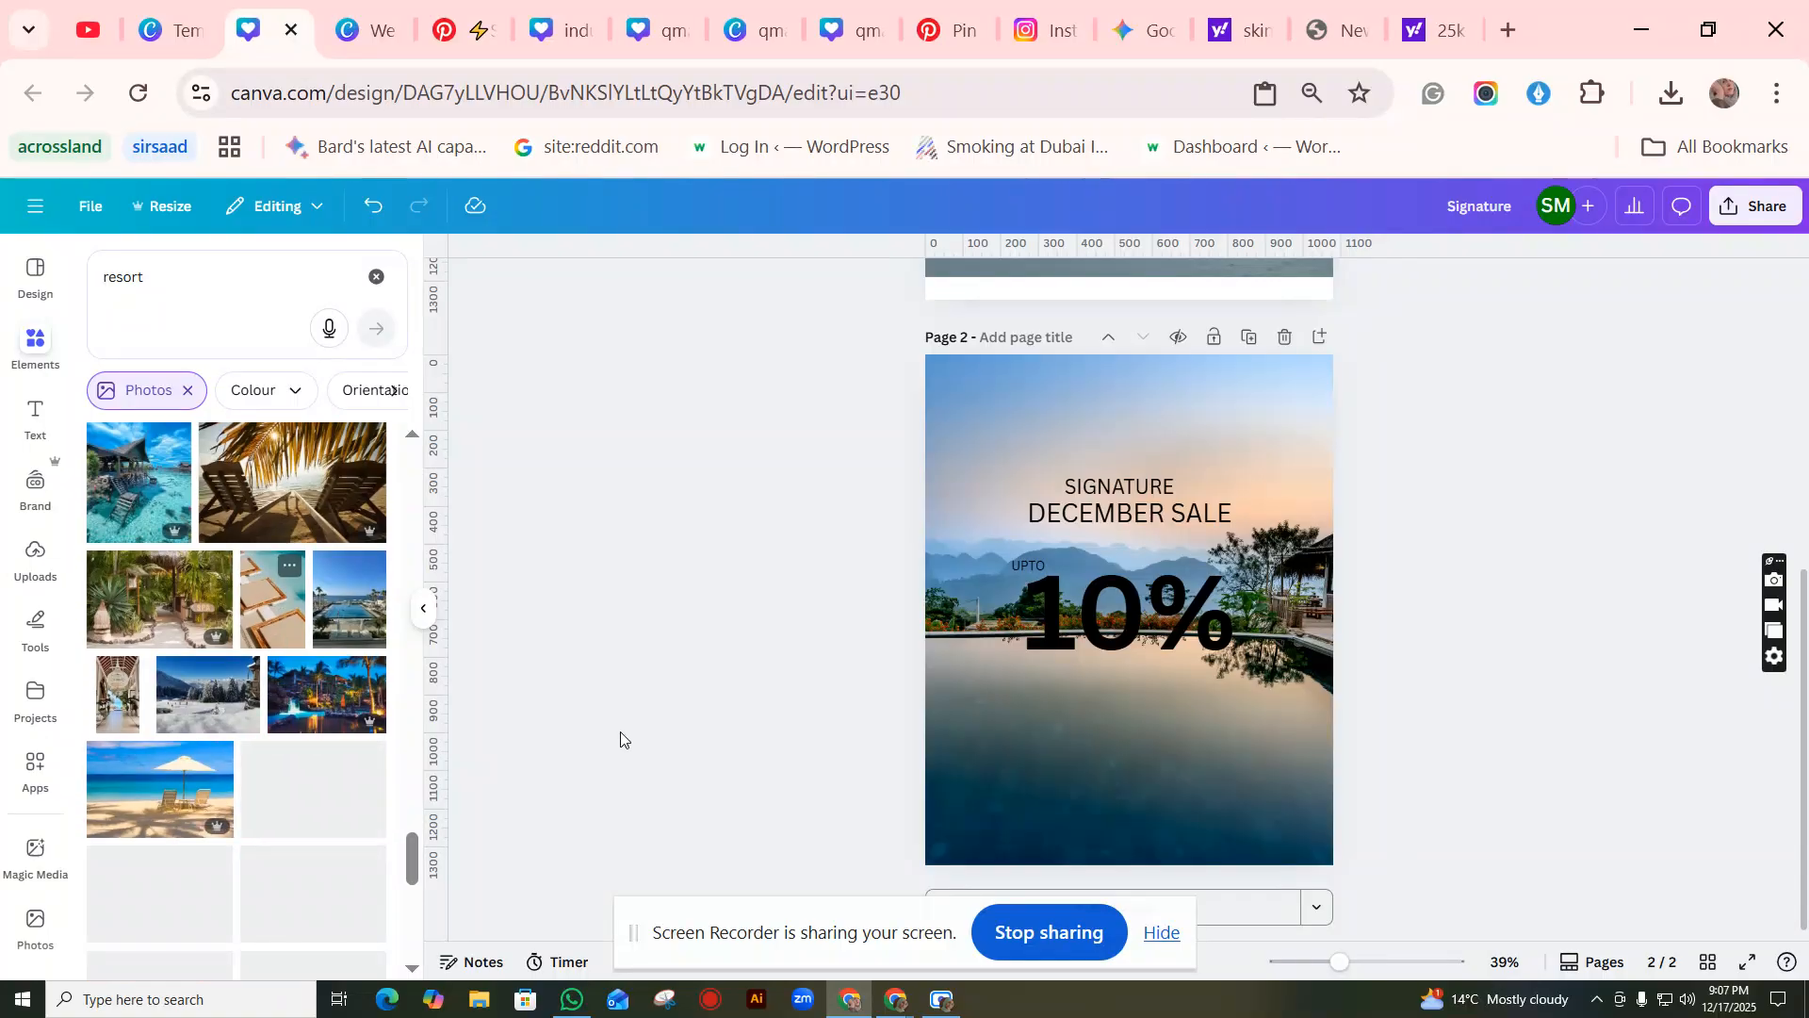
scroll(341, 667, "down", 4)
left_click(298, 806)
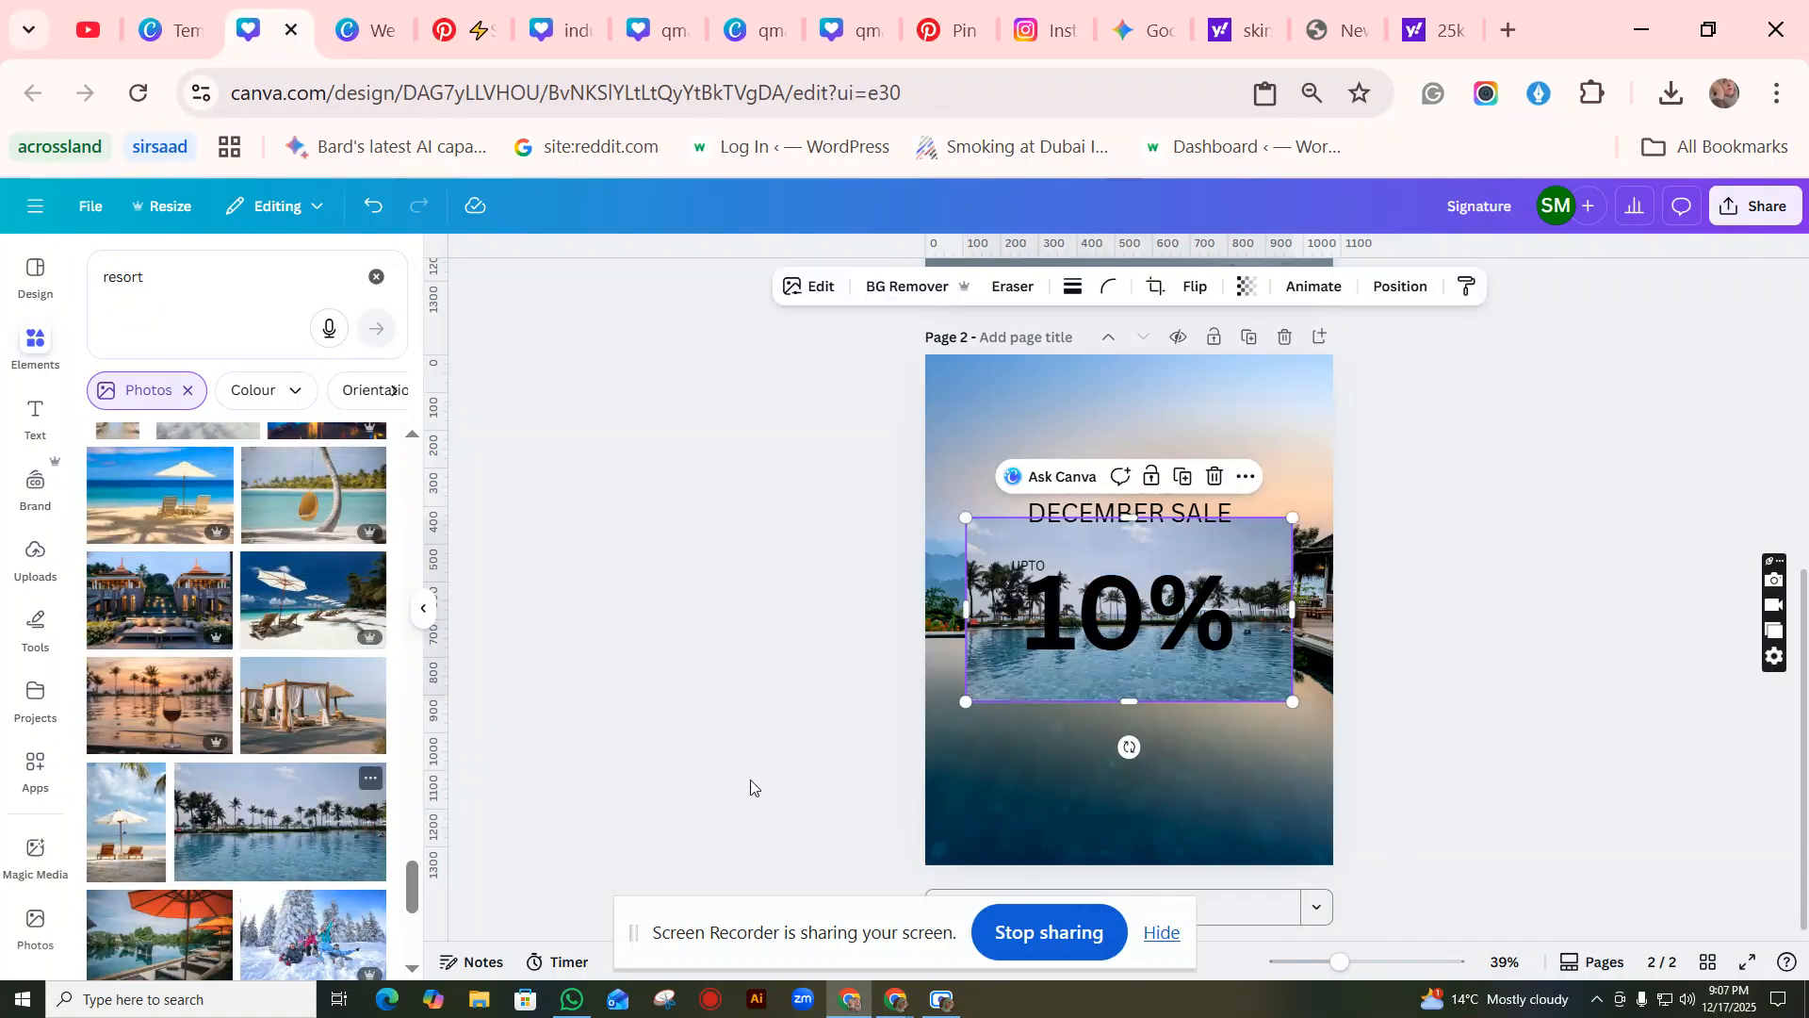
right_click(1033, 672)
left_click(999, 700)
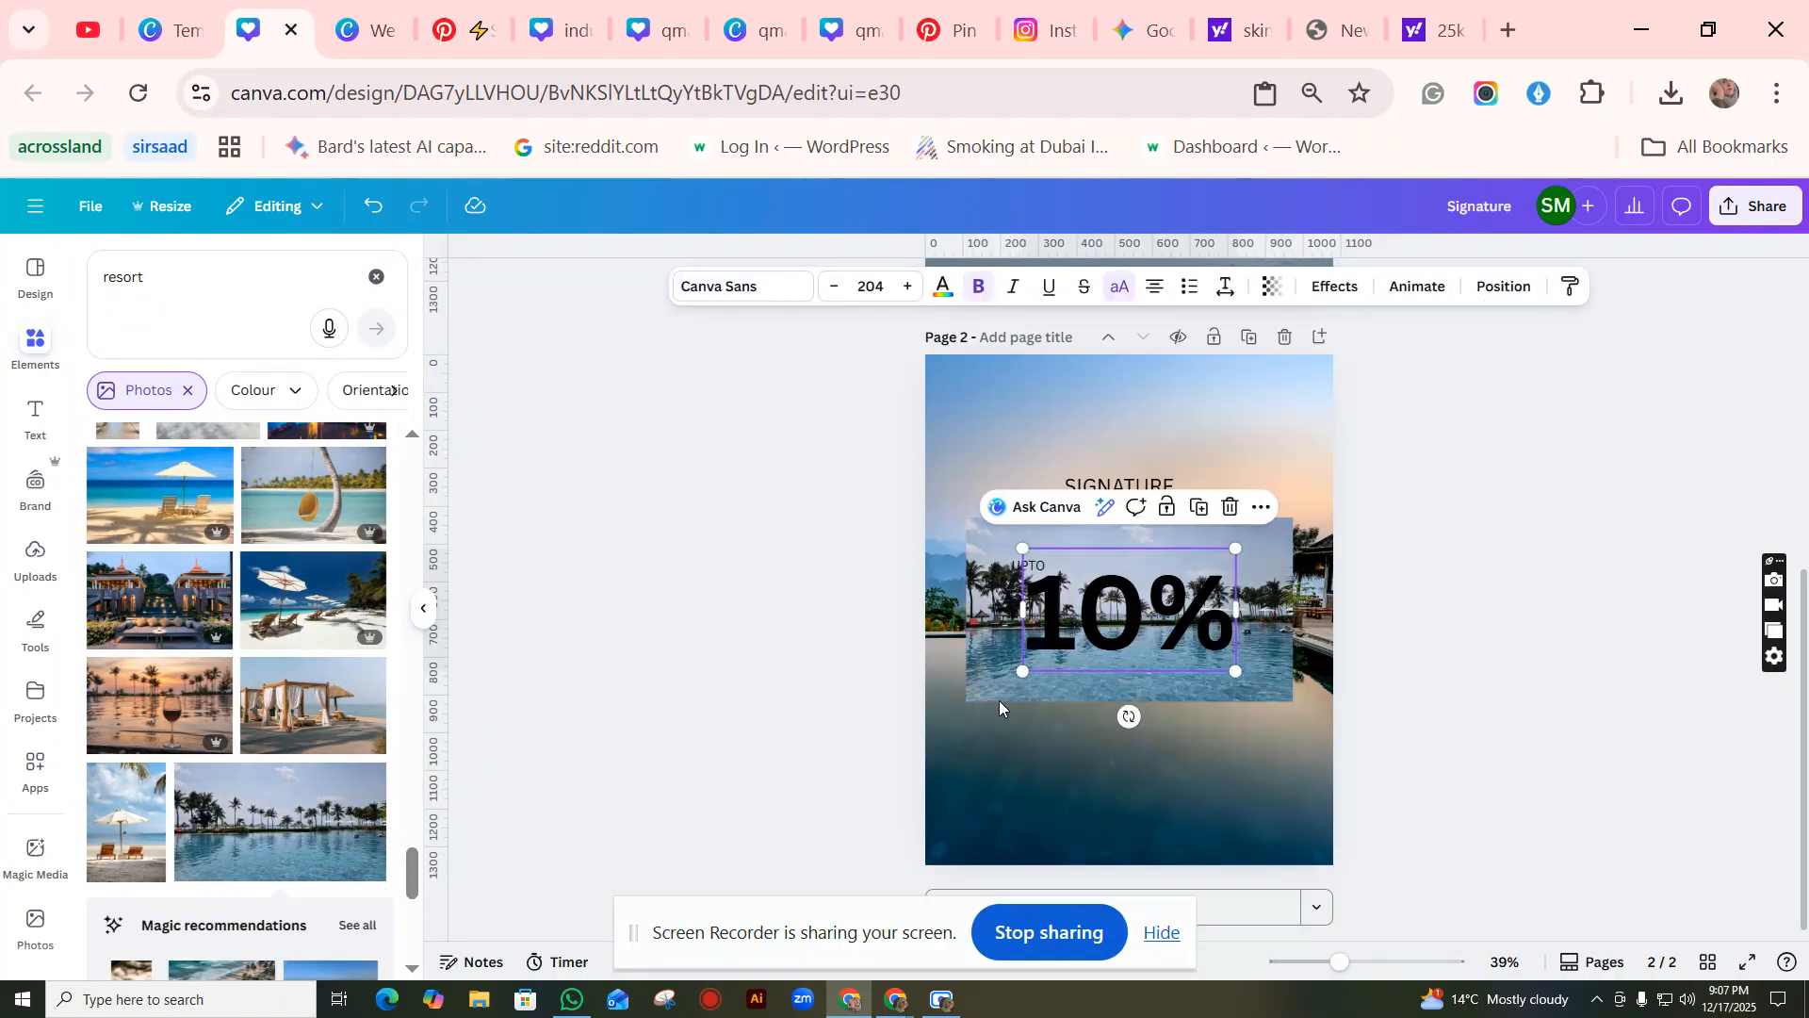
right_click(999, 695)
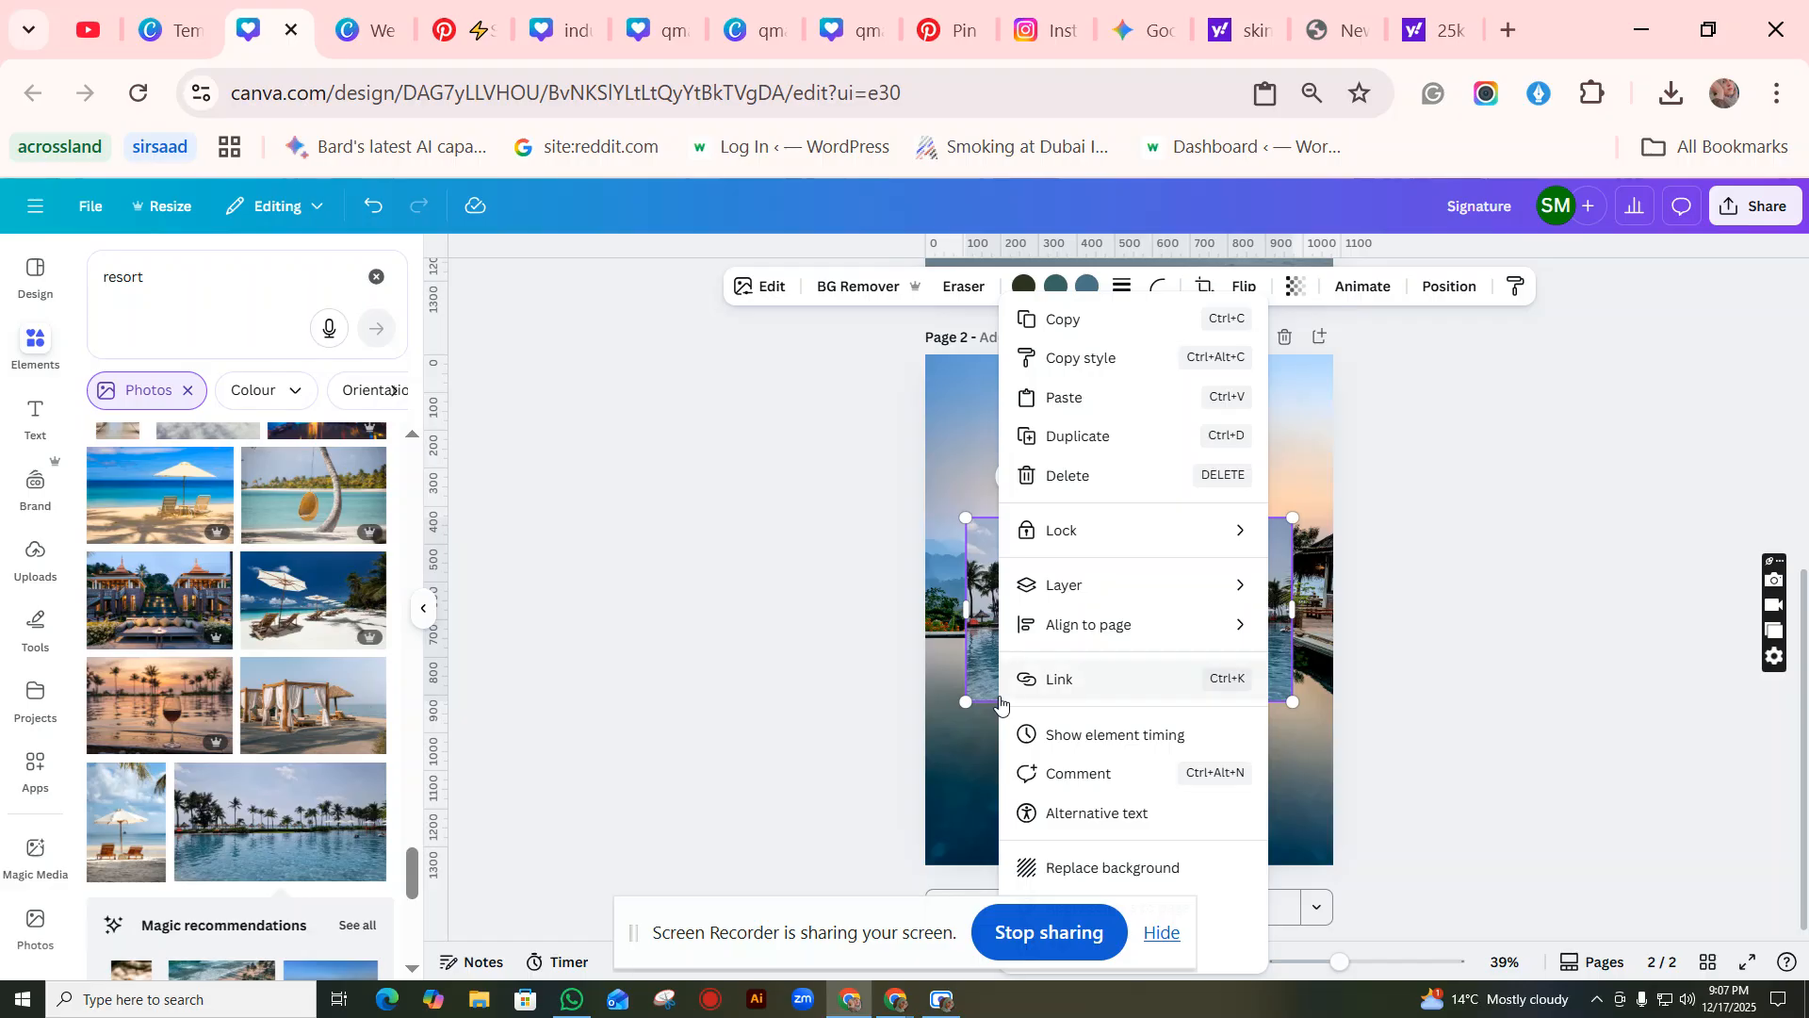
left_click(1143, 861)
Step: Add the aerial photo of a white-sand beach with palms and thatched roofs and replace the page 2 background with it
scroll(172, 637, "down", 5)
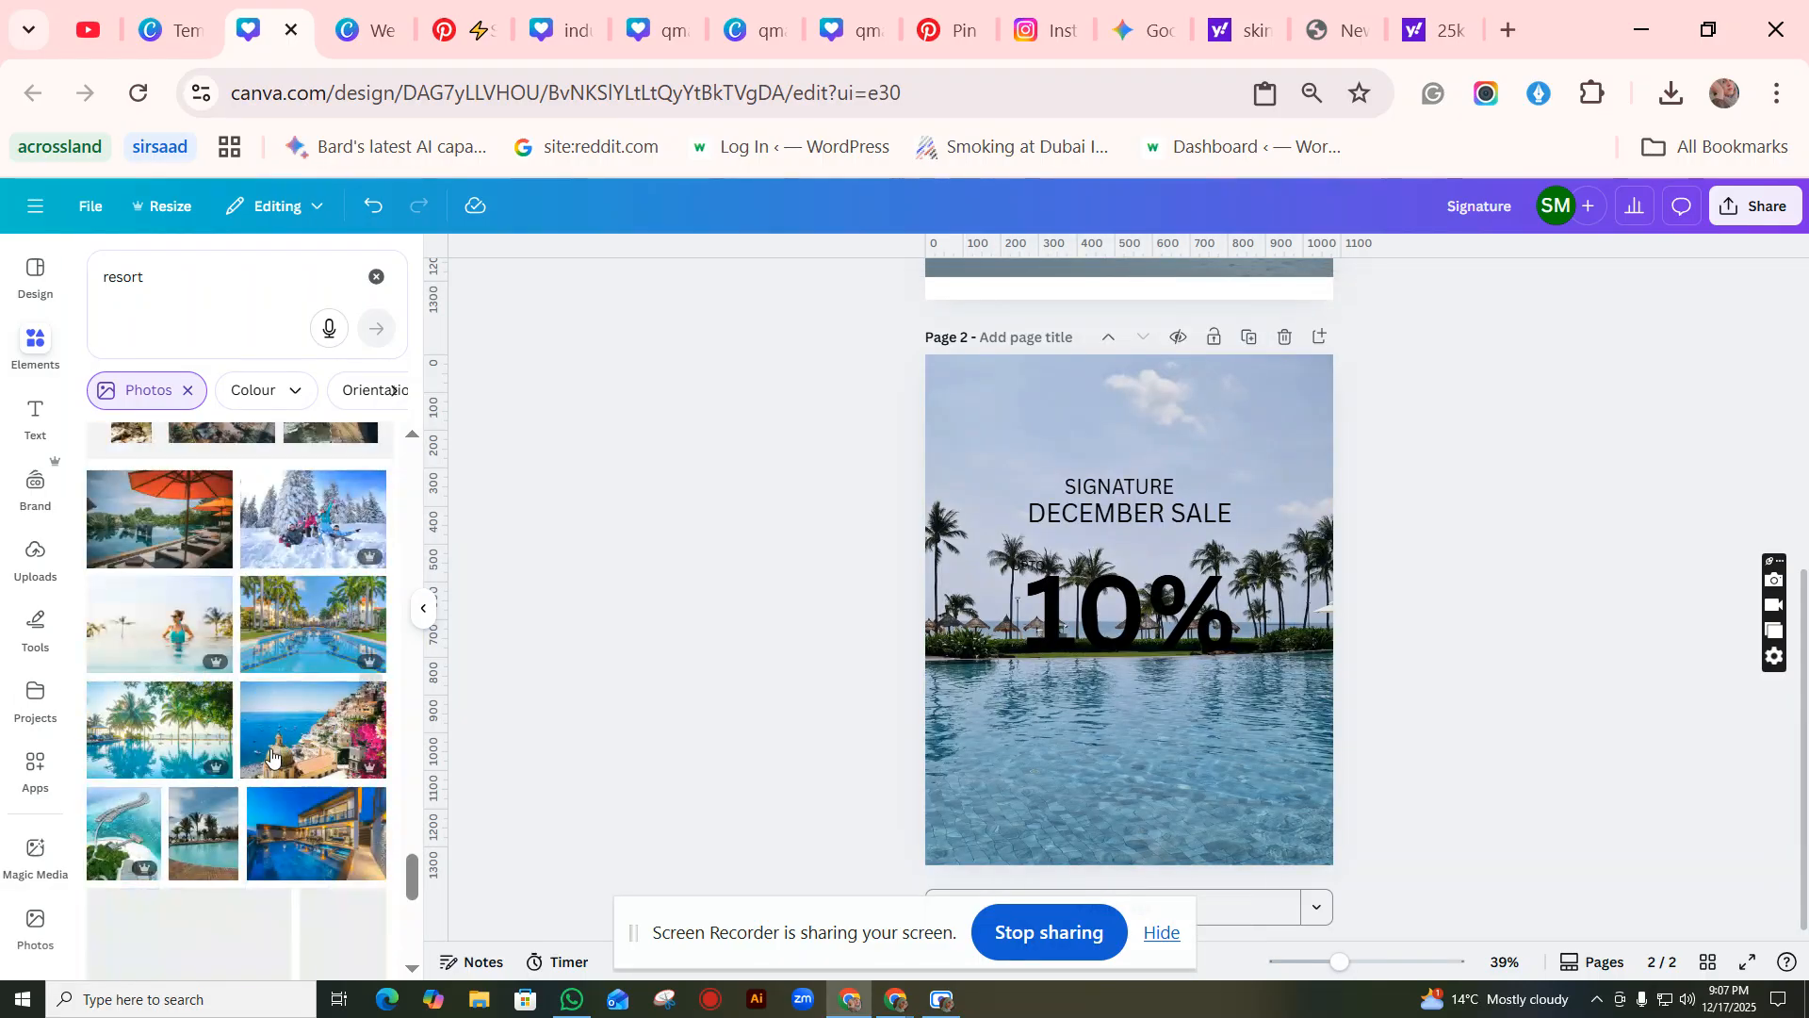
scroll(190, 650, "down", 3)
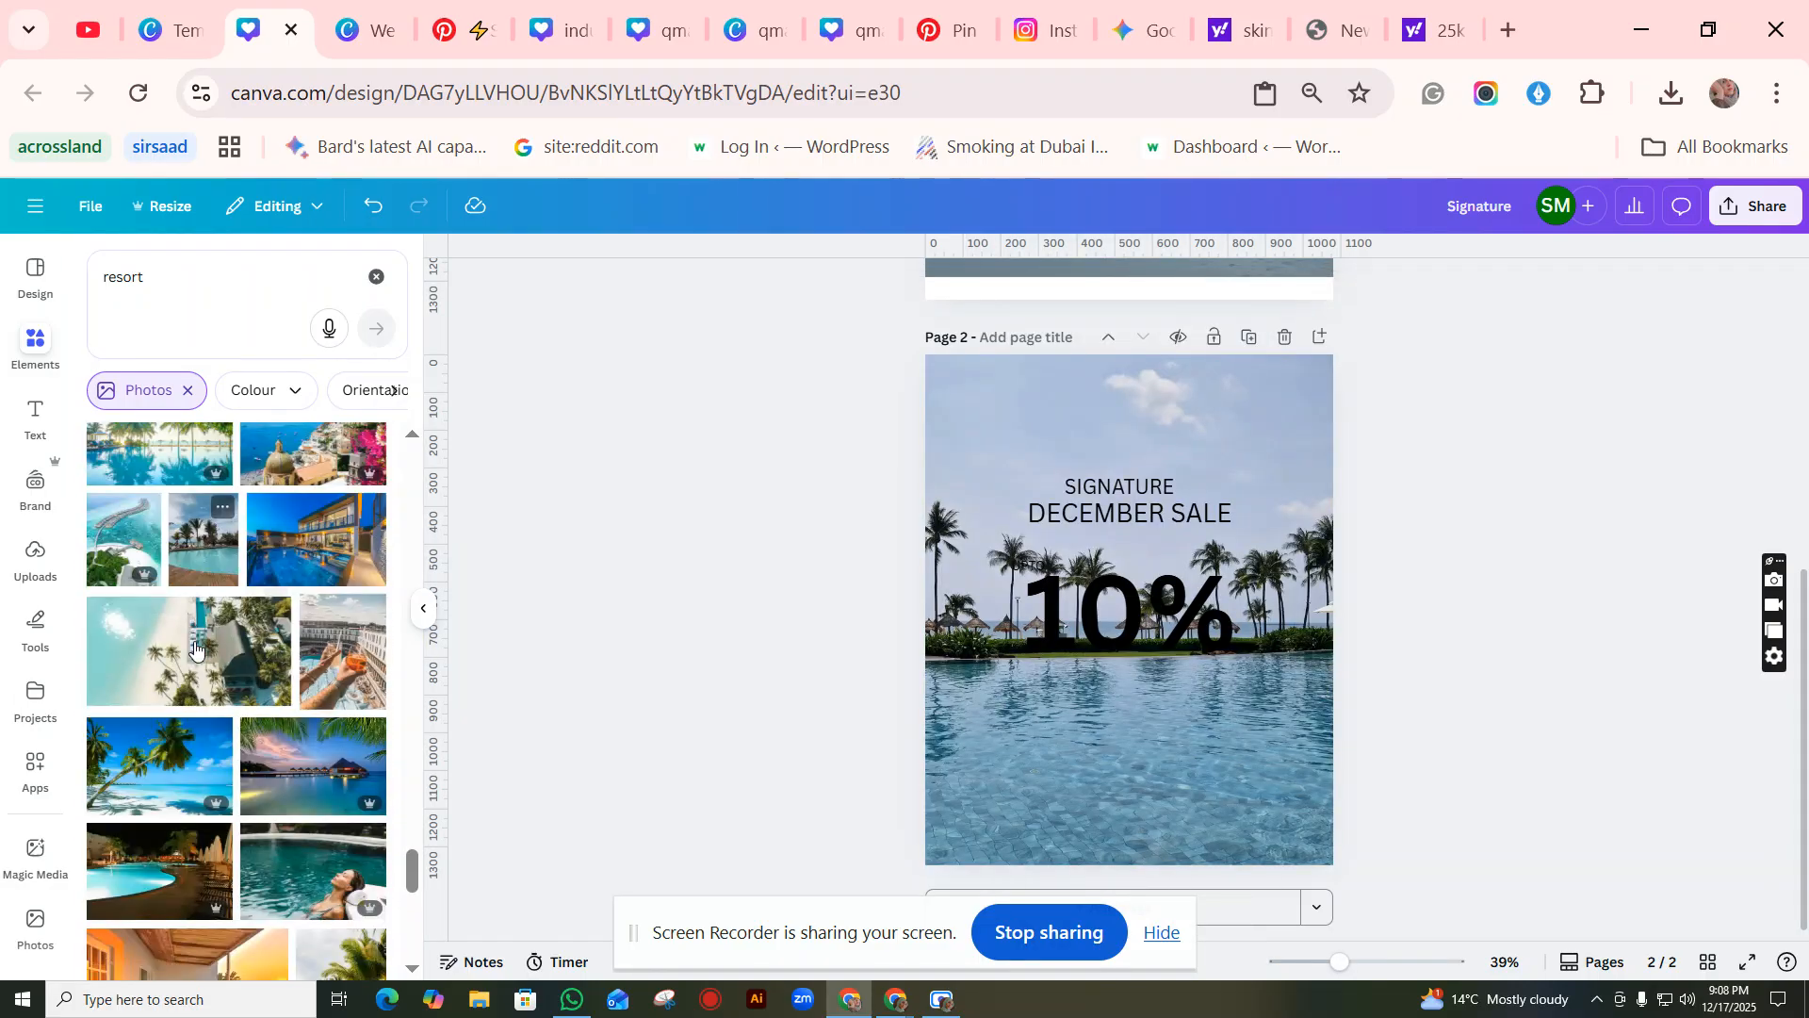
left_click(146, 659)
right_click(1042, 684)
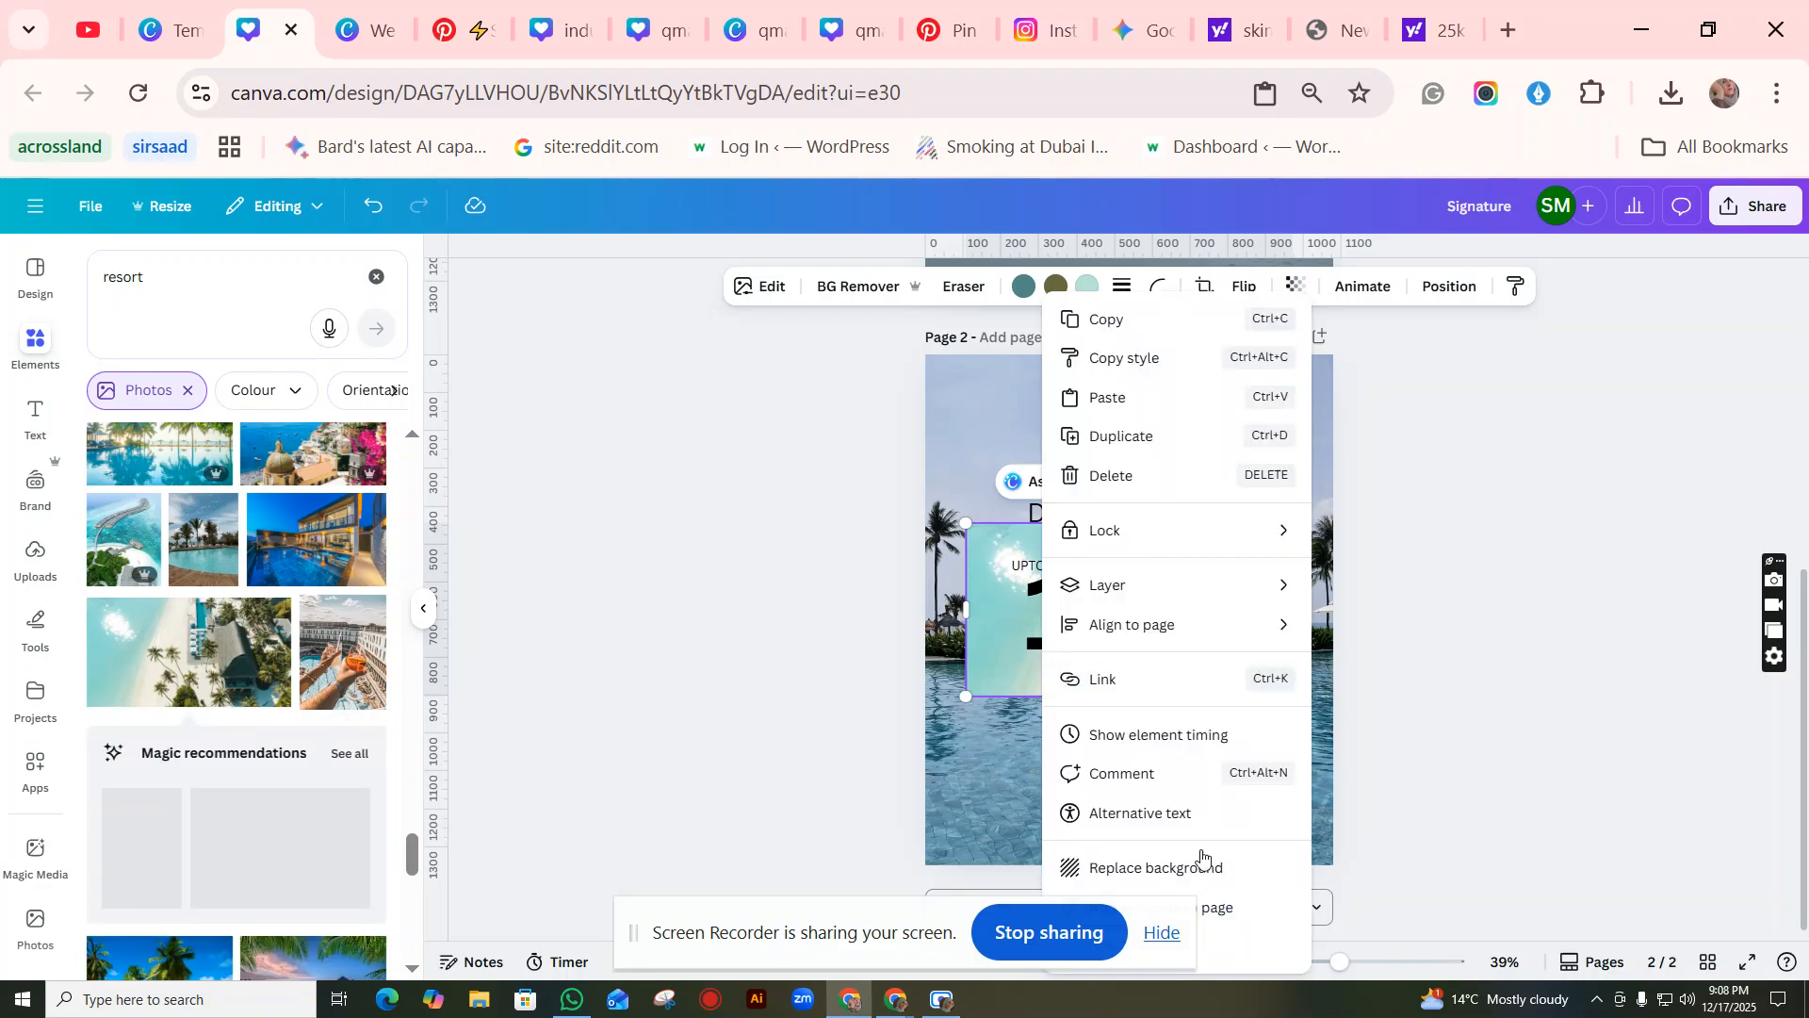
left_click(1211, 867)
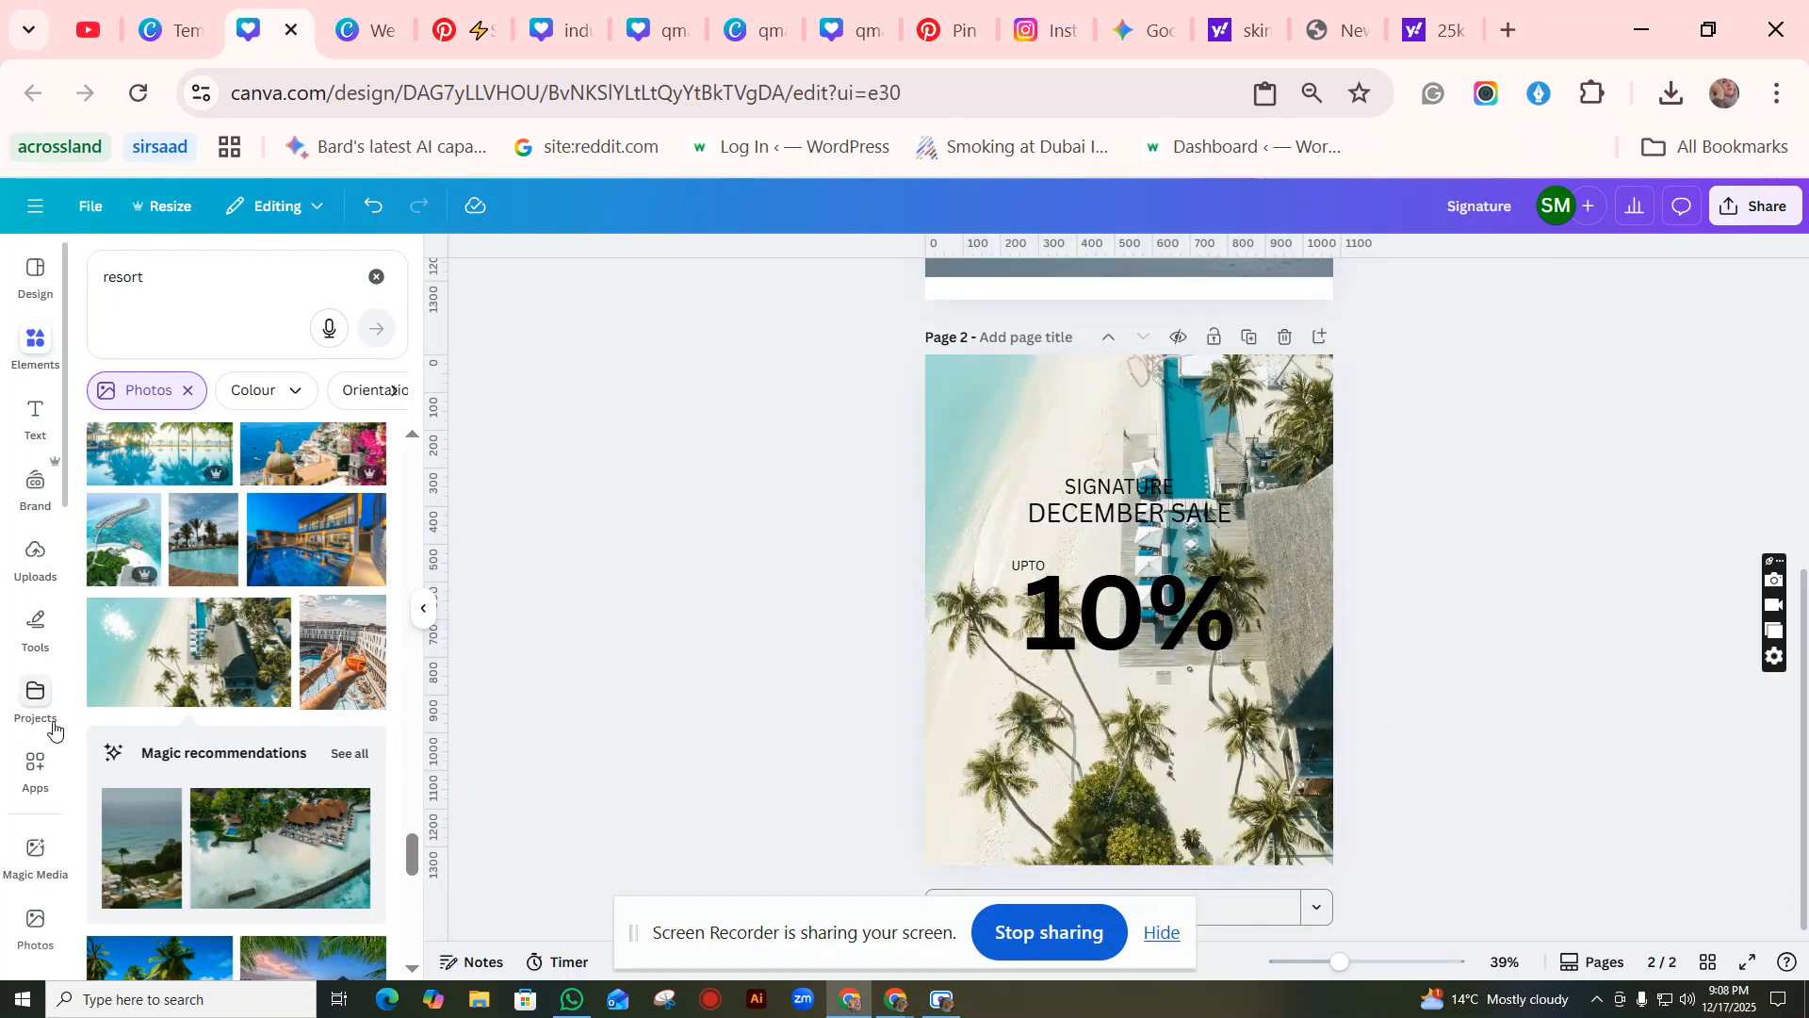
Step: Add the photo of overwater huts along a turquoise lagoon and replace the page 2 background with it
scroll(236, 716, "down", 5)
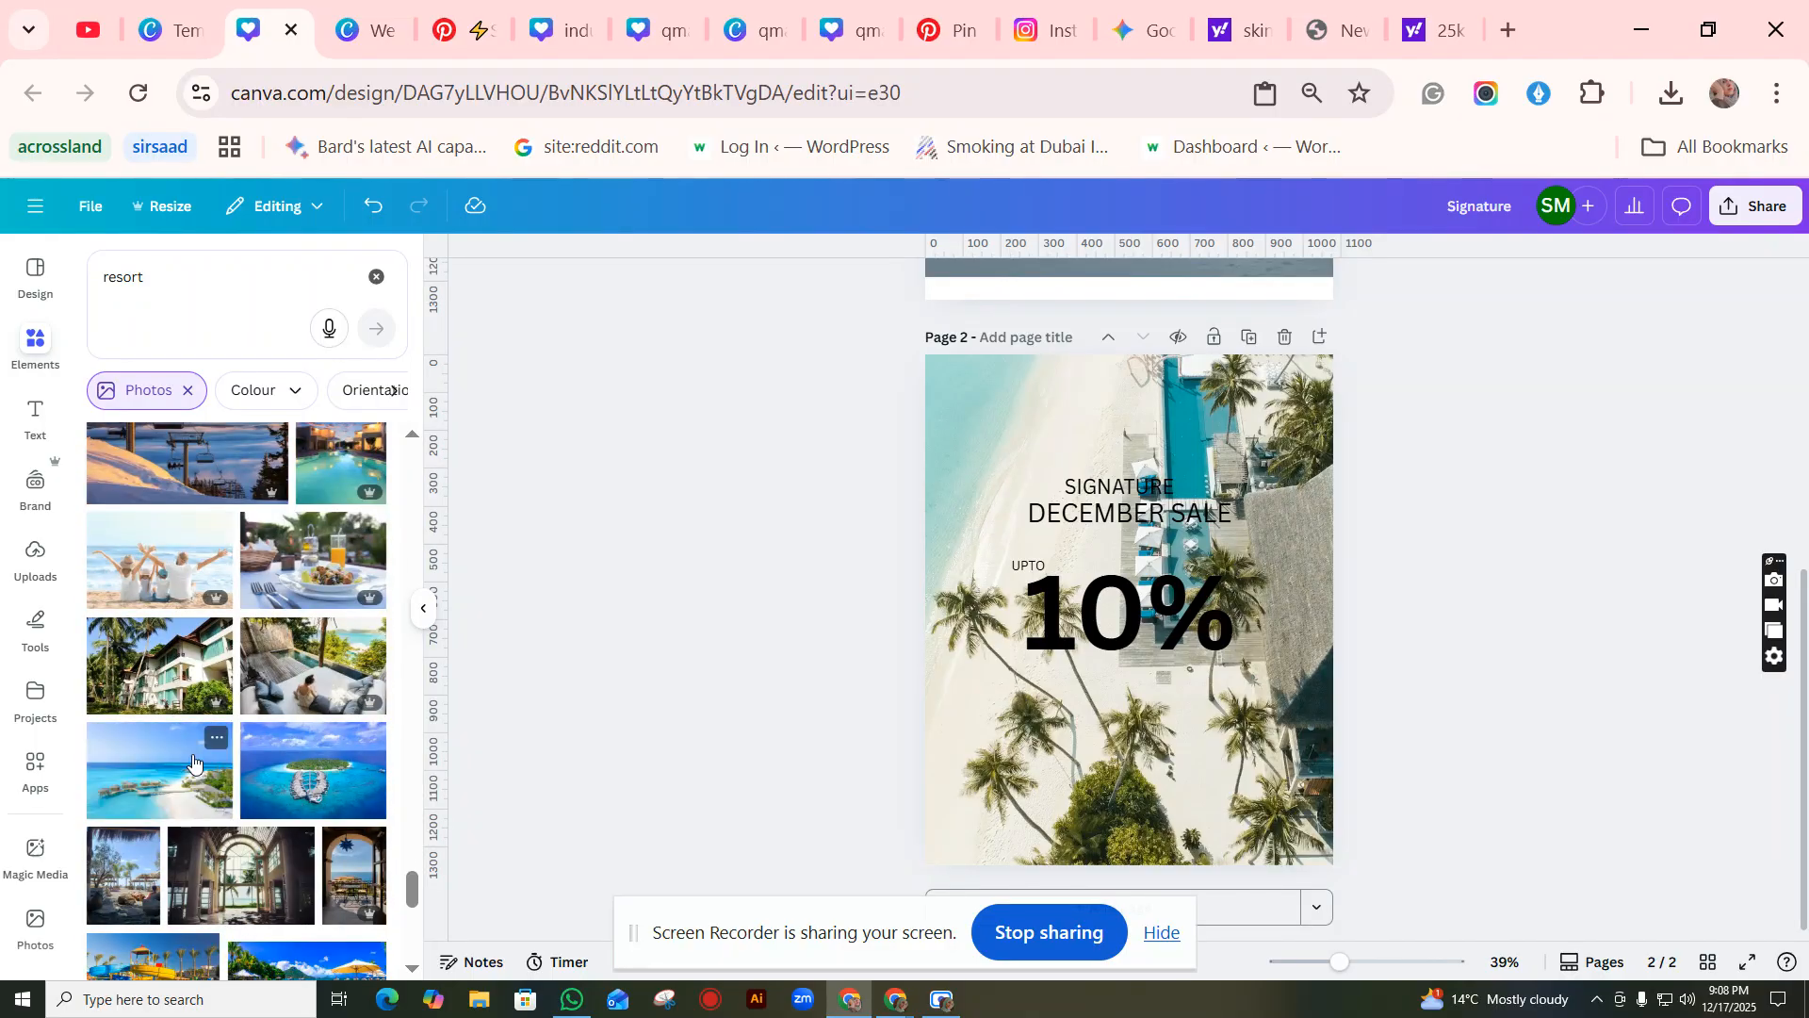
left_click(169, 783)
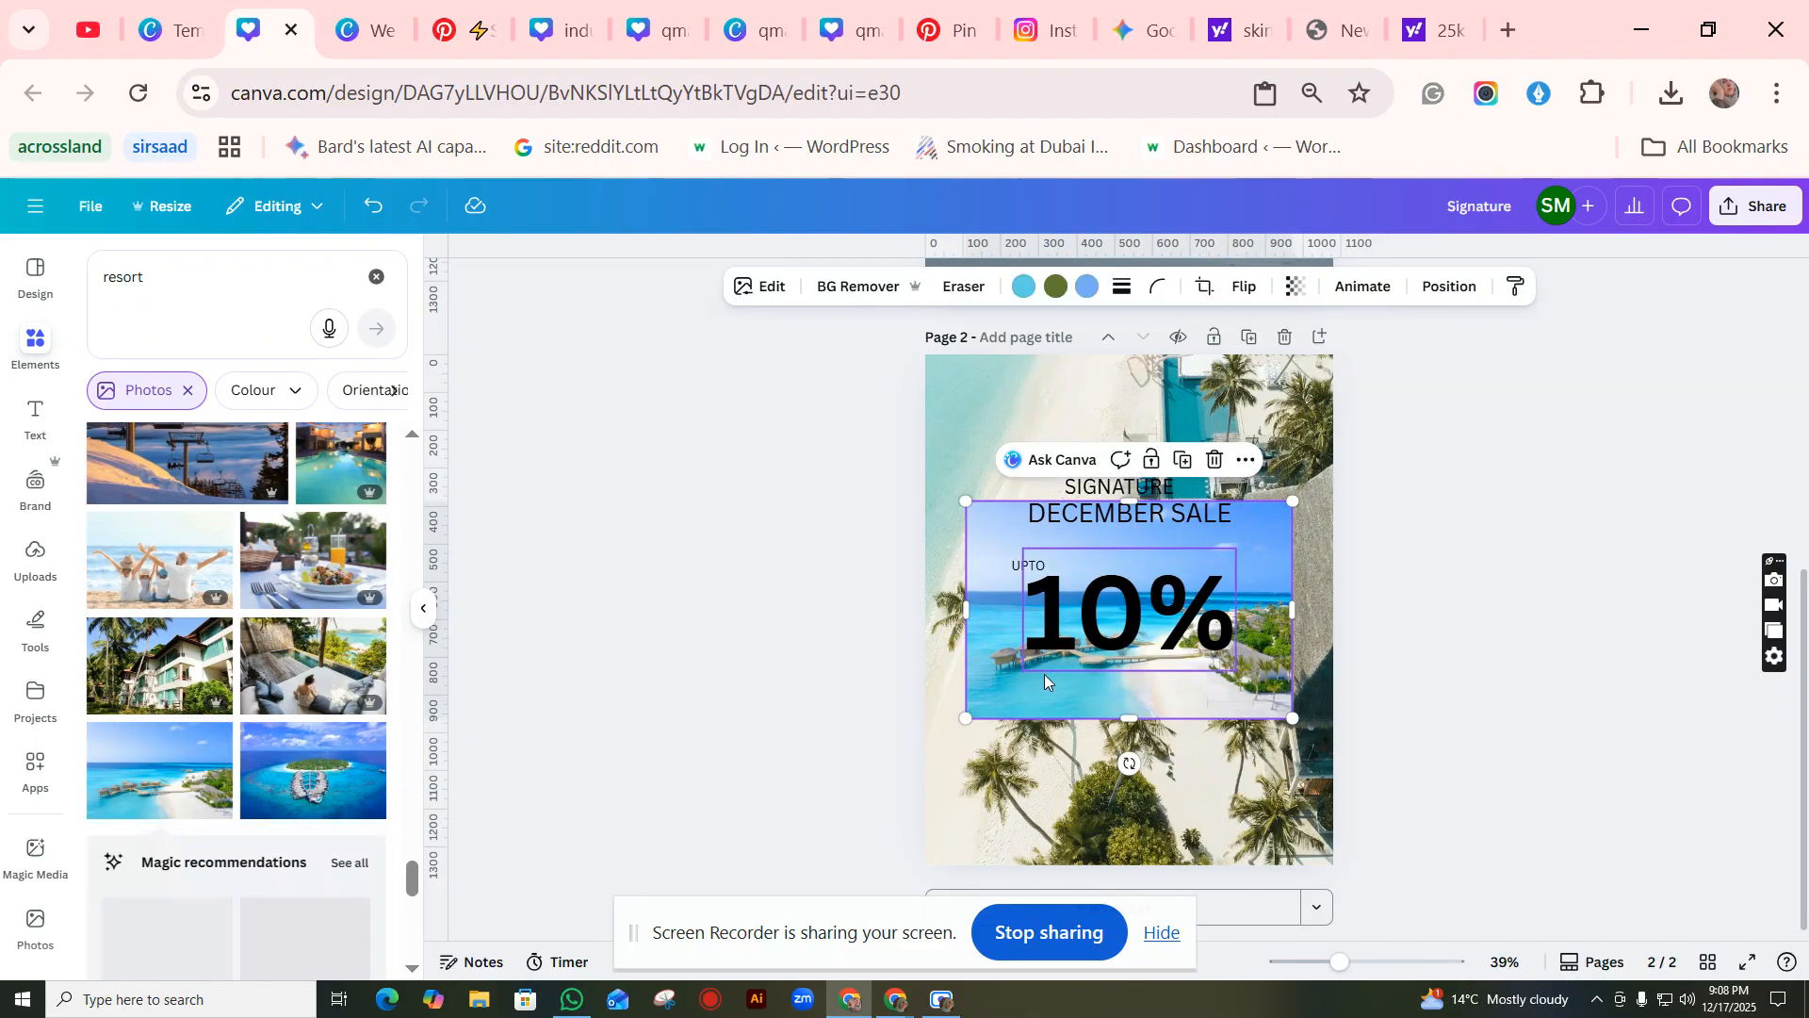
right_click(1017, 686)
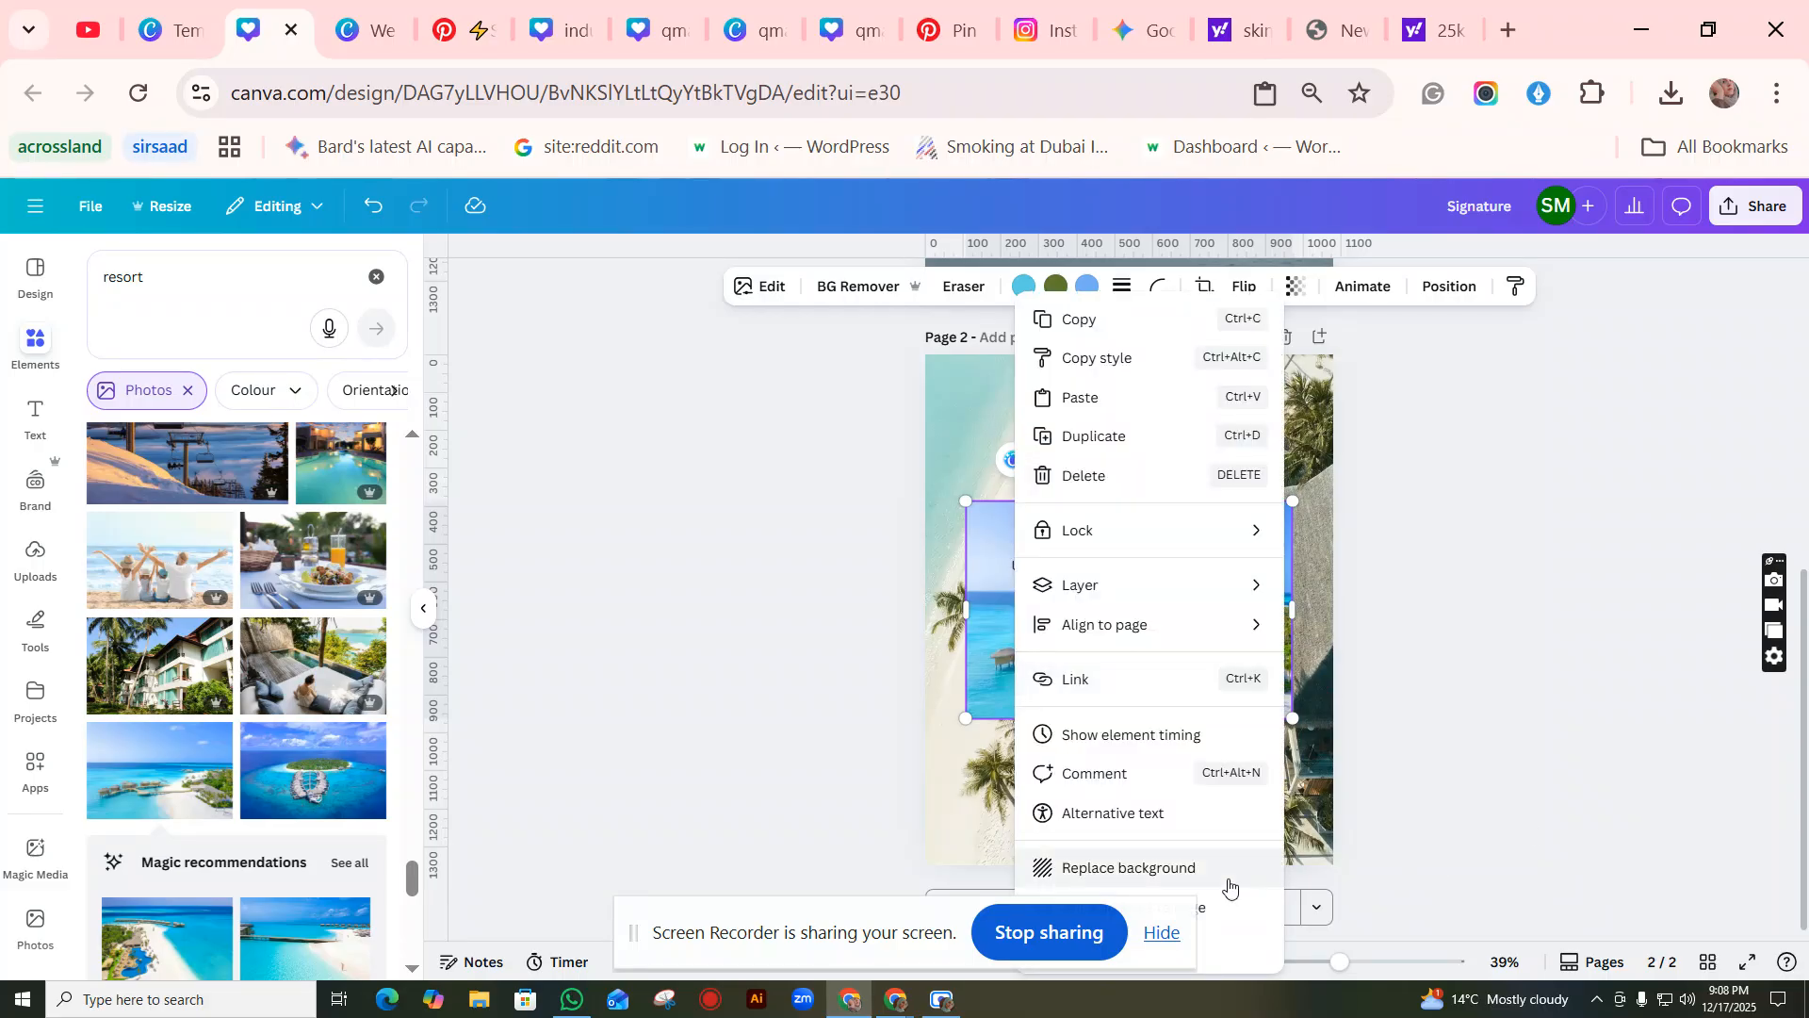
left_click(1229, 880)
Step: Add the recommended photo of a jetty crossing turquoise water beside white sand and replace the page 2 background with it
scroll(184, 790, "down", 3)
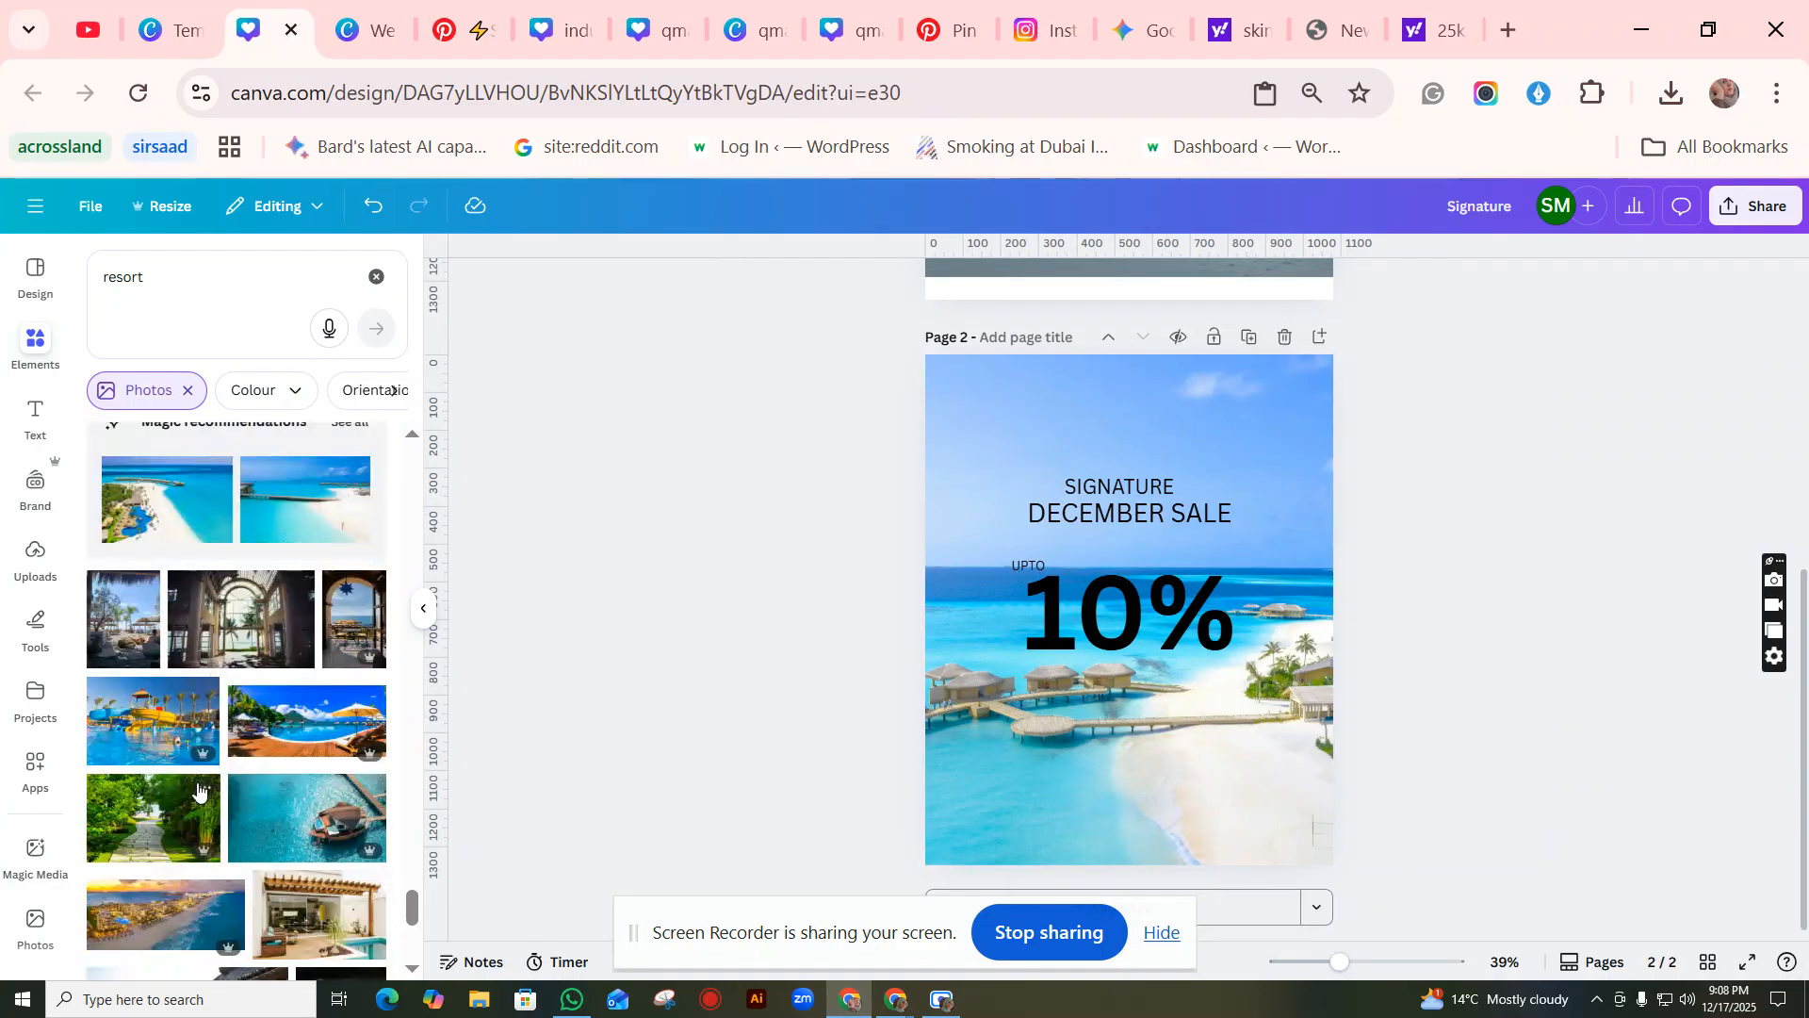
left_click(1239, 653)
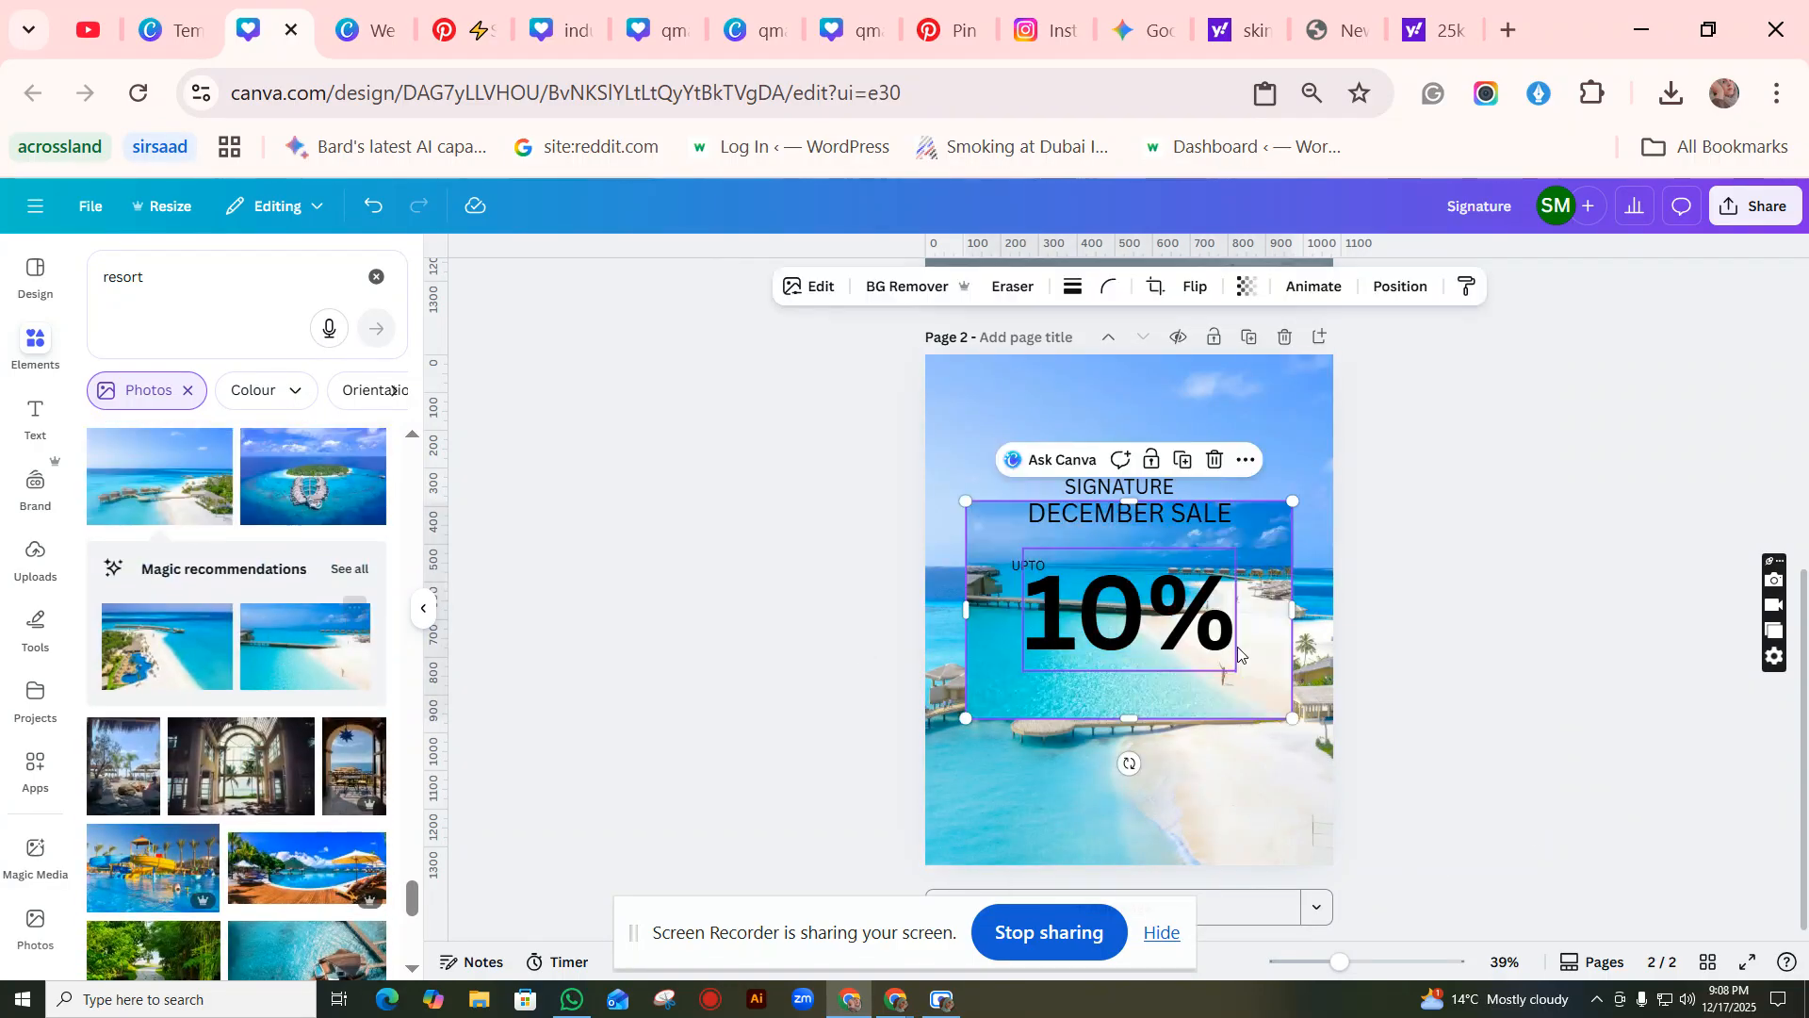
right_click(1043, 690)
left_click(1233, 863)
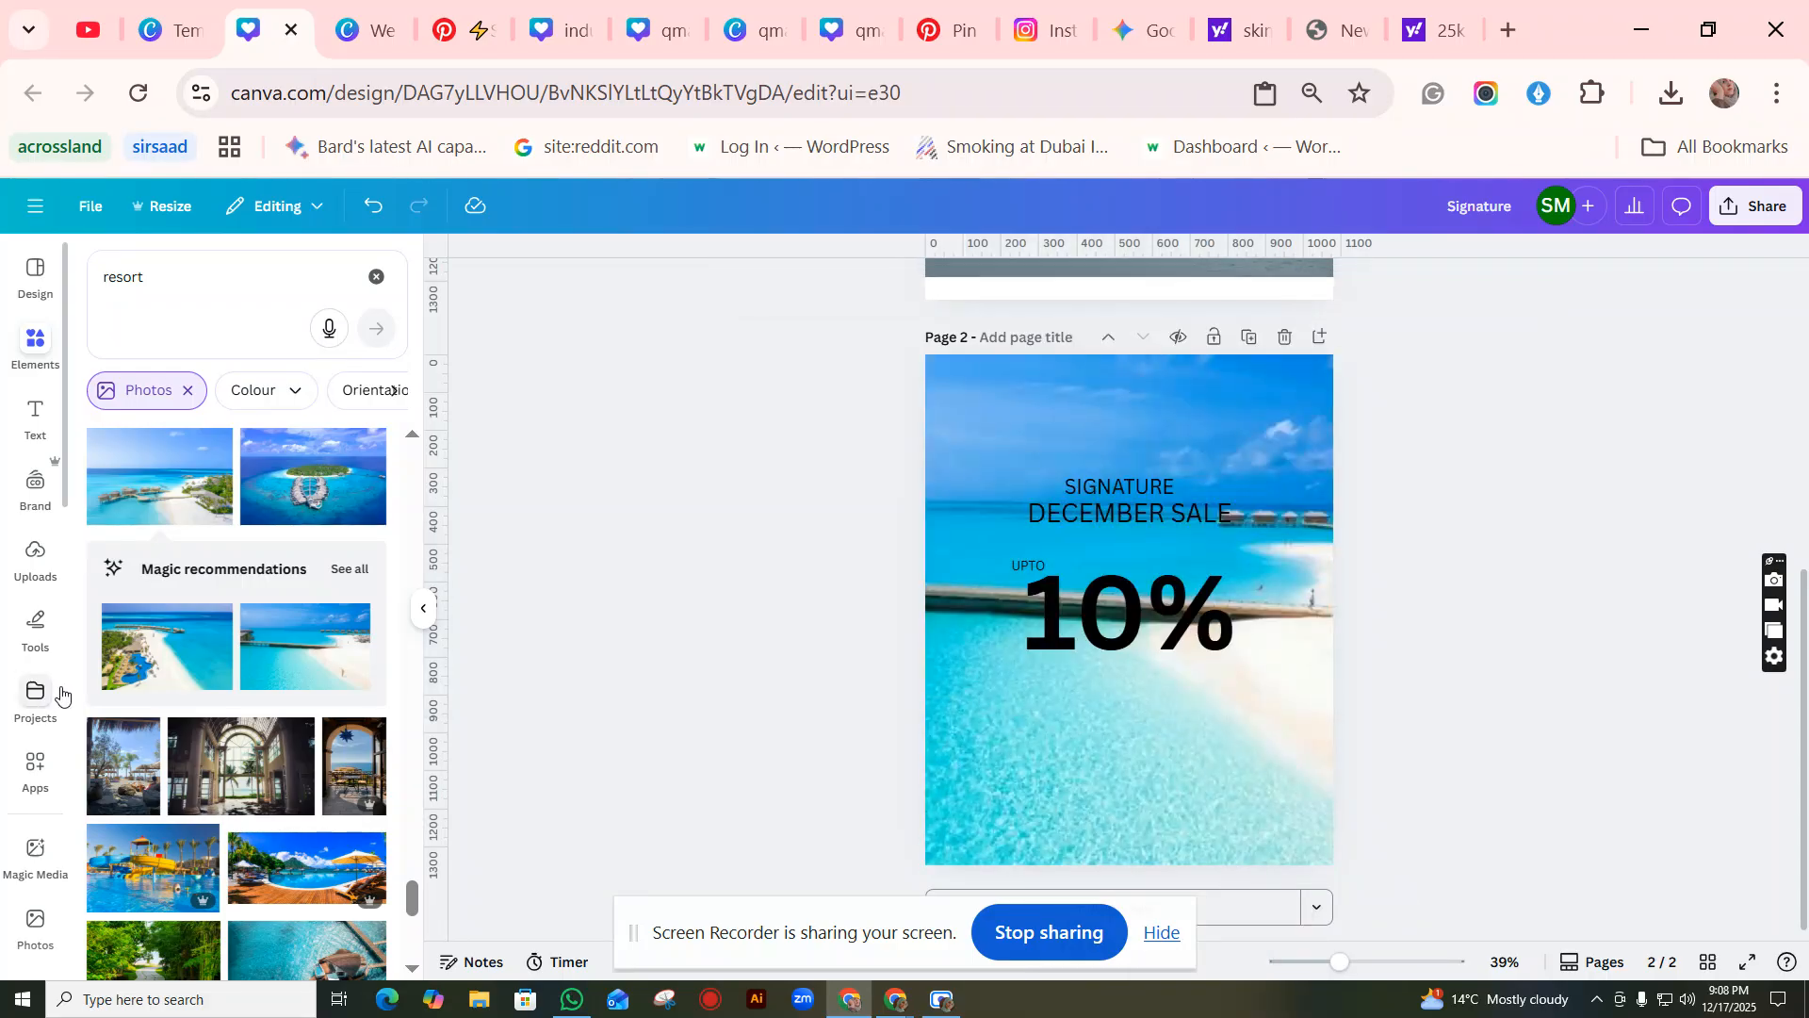
Step: Add the beach photo framed by overhanging palm leaves and replace the page 2 background with it
scroll(185, 749, "down", 5)
scroll(185, 749, "down", 2)
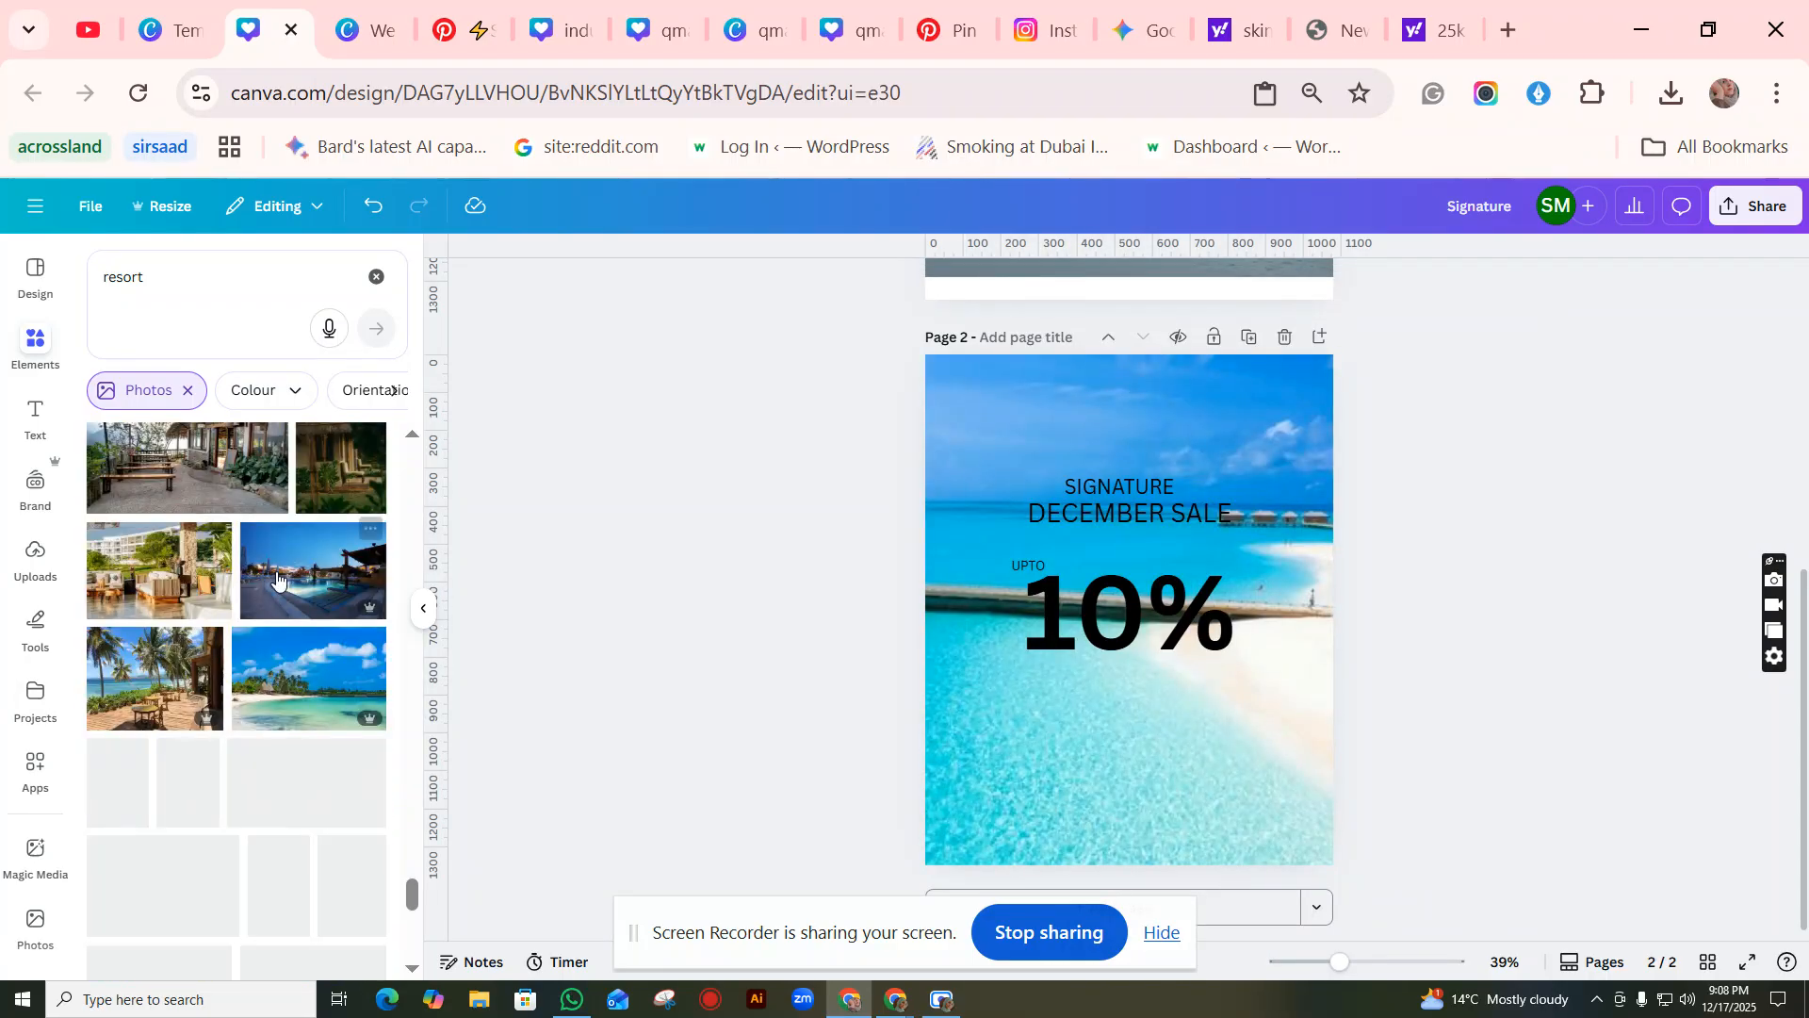
scroll(321, 860, "down", 5)
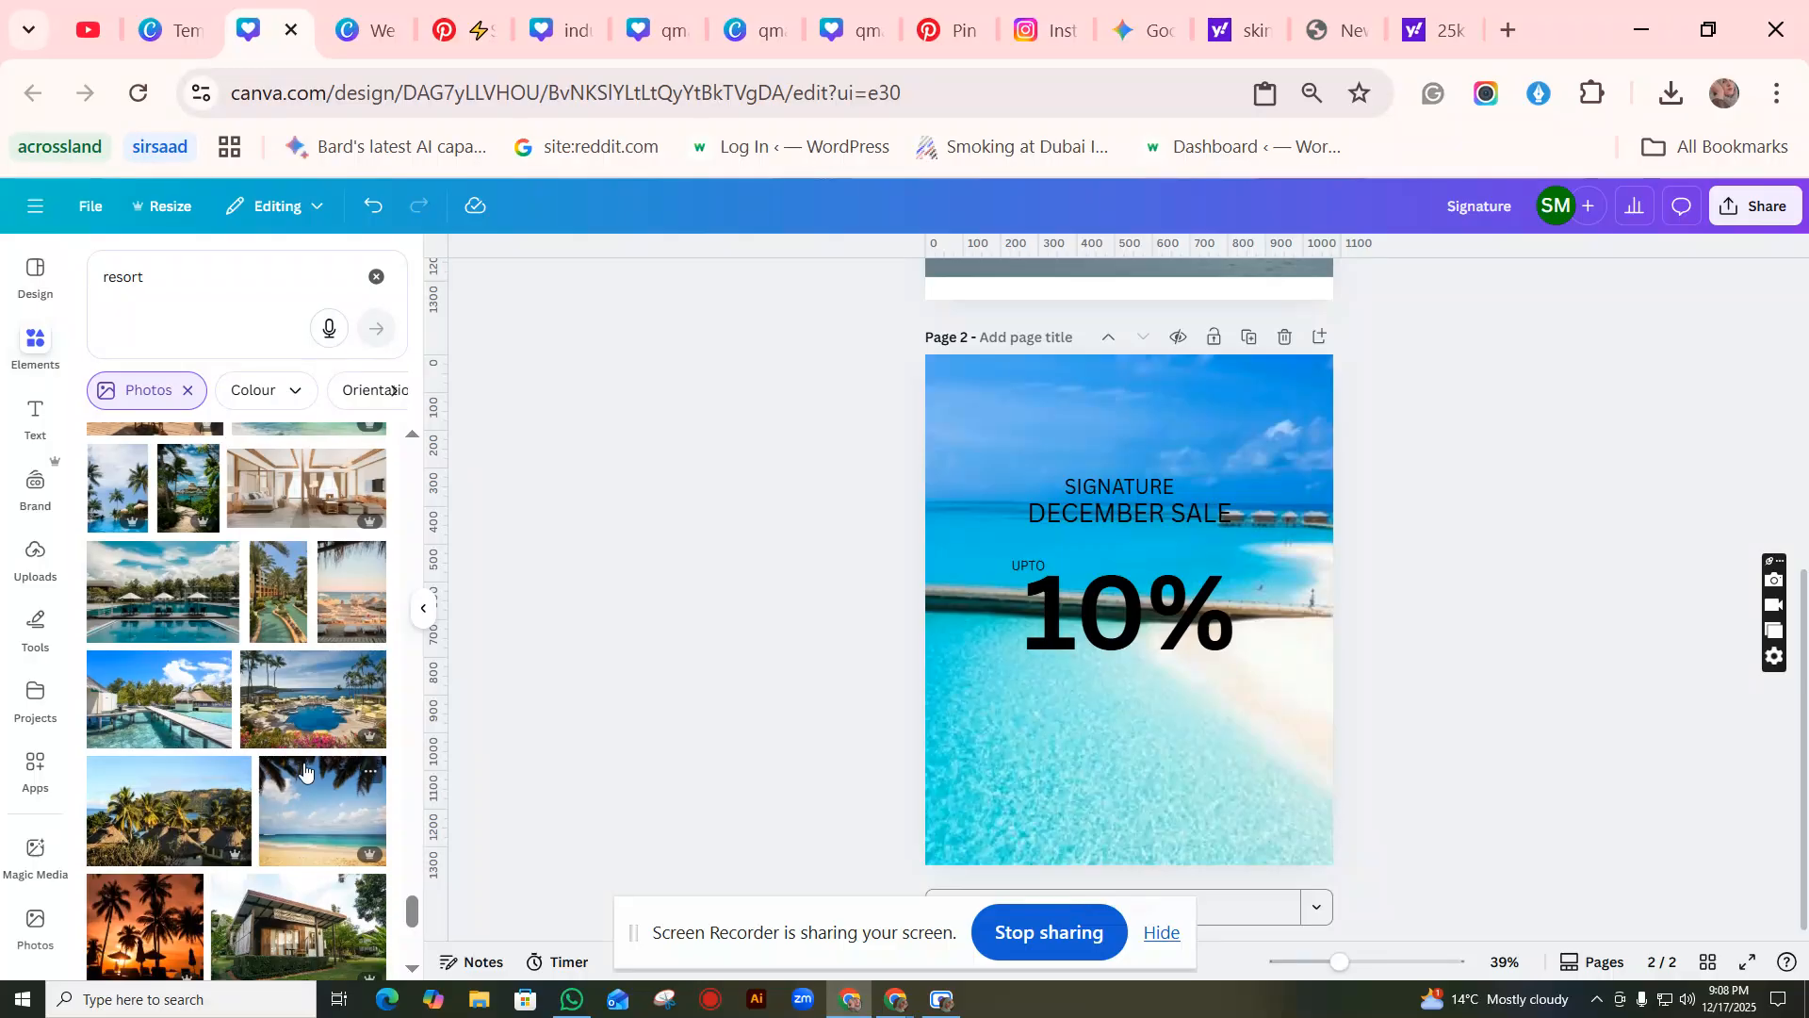
left_click(324, 692)
right_click(1033, 713)
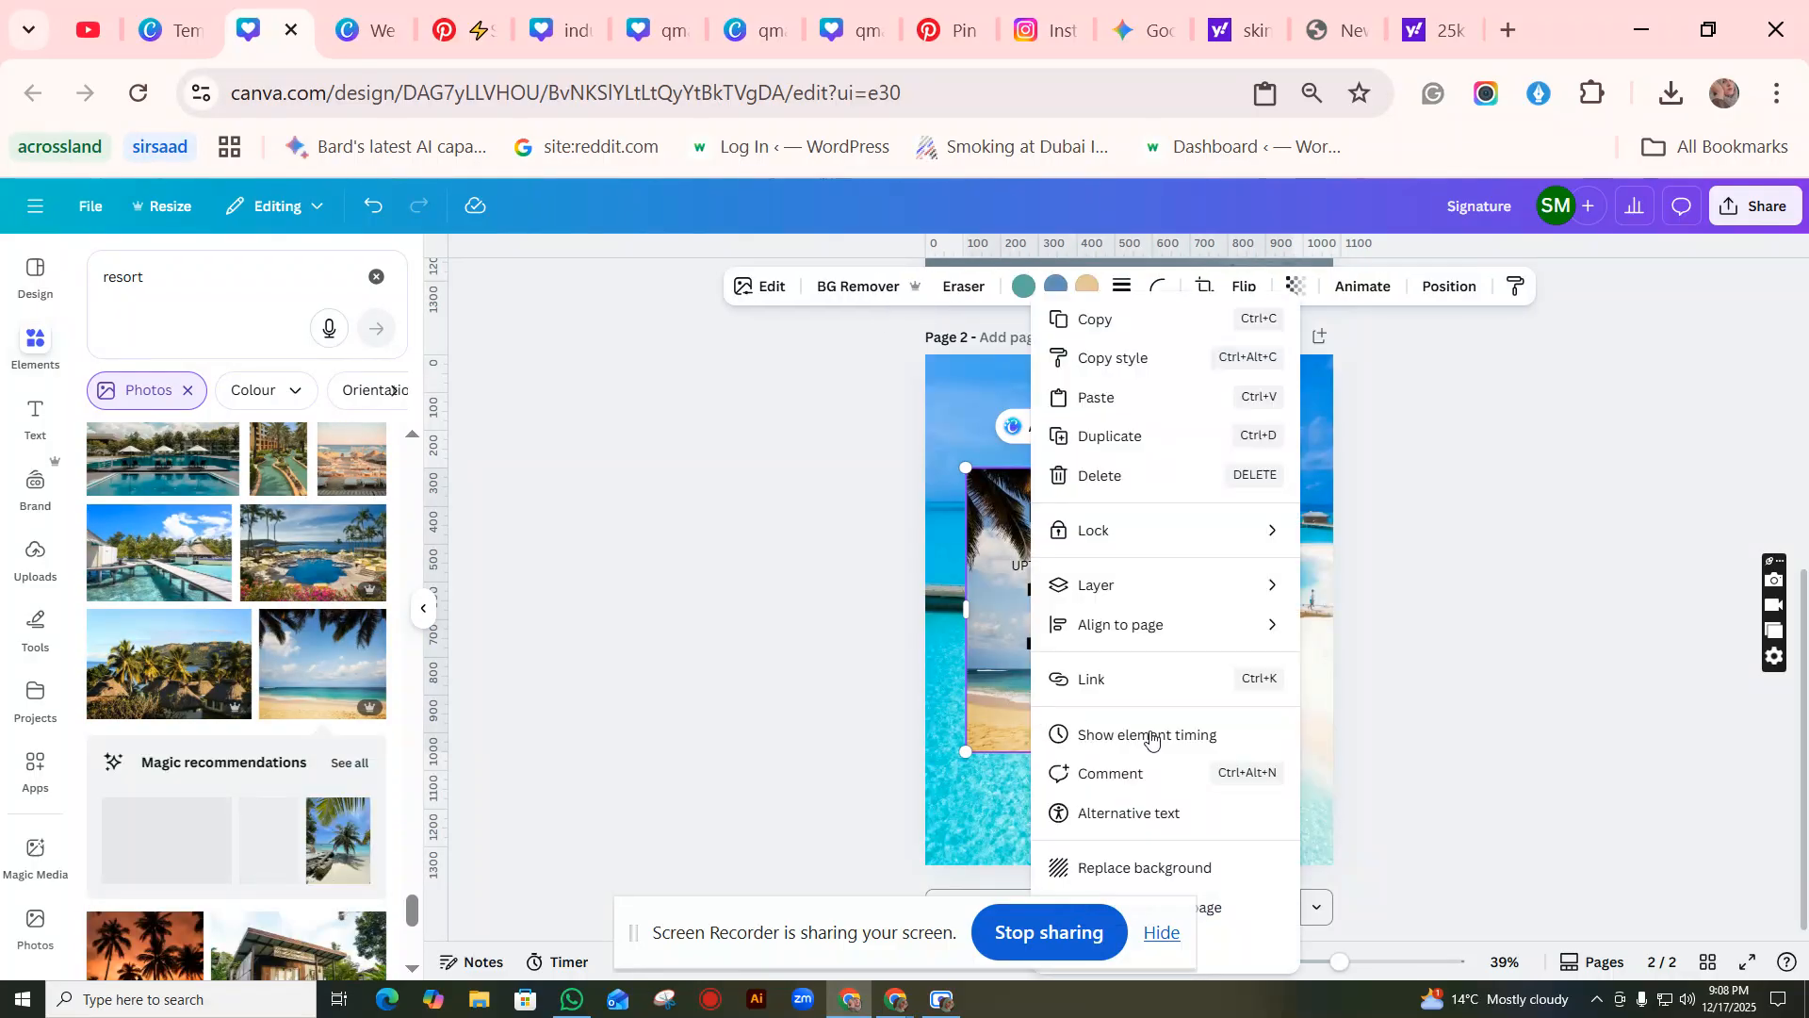
left_click(1200, 866)
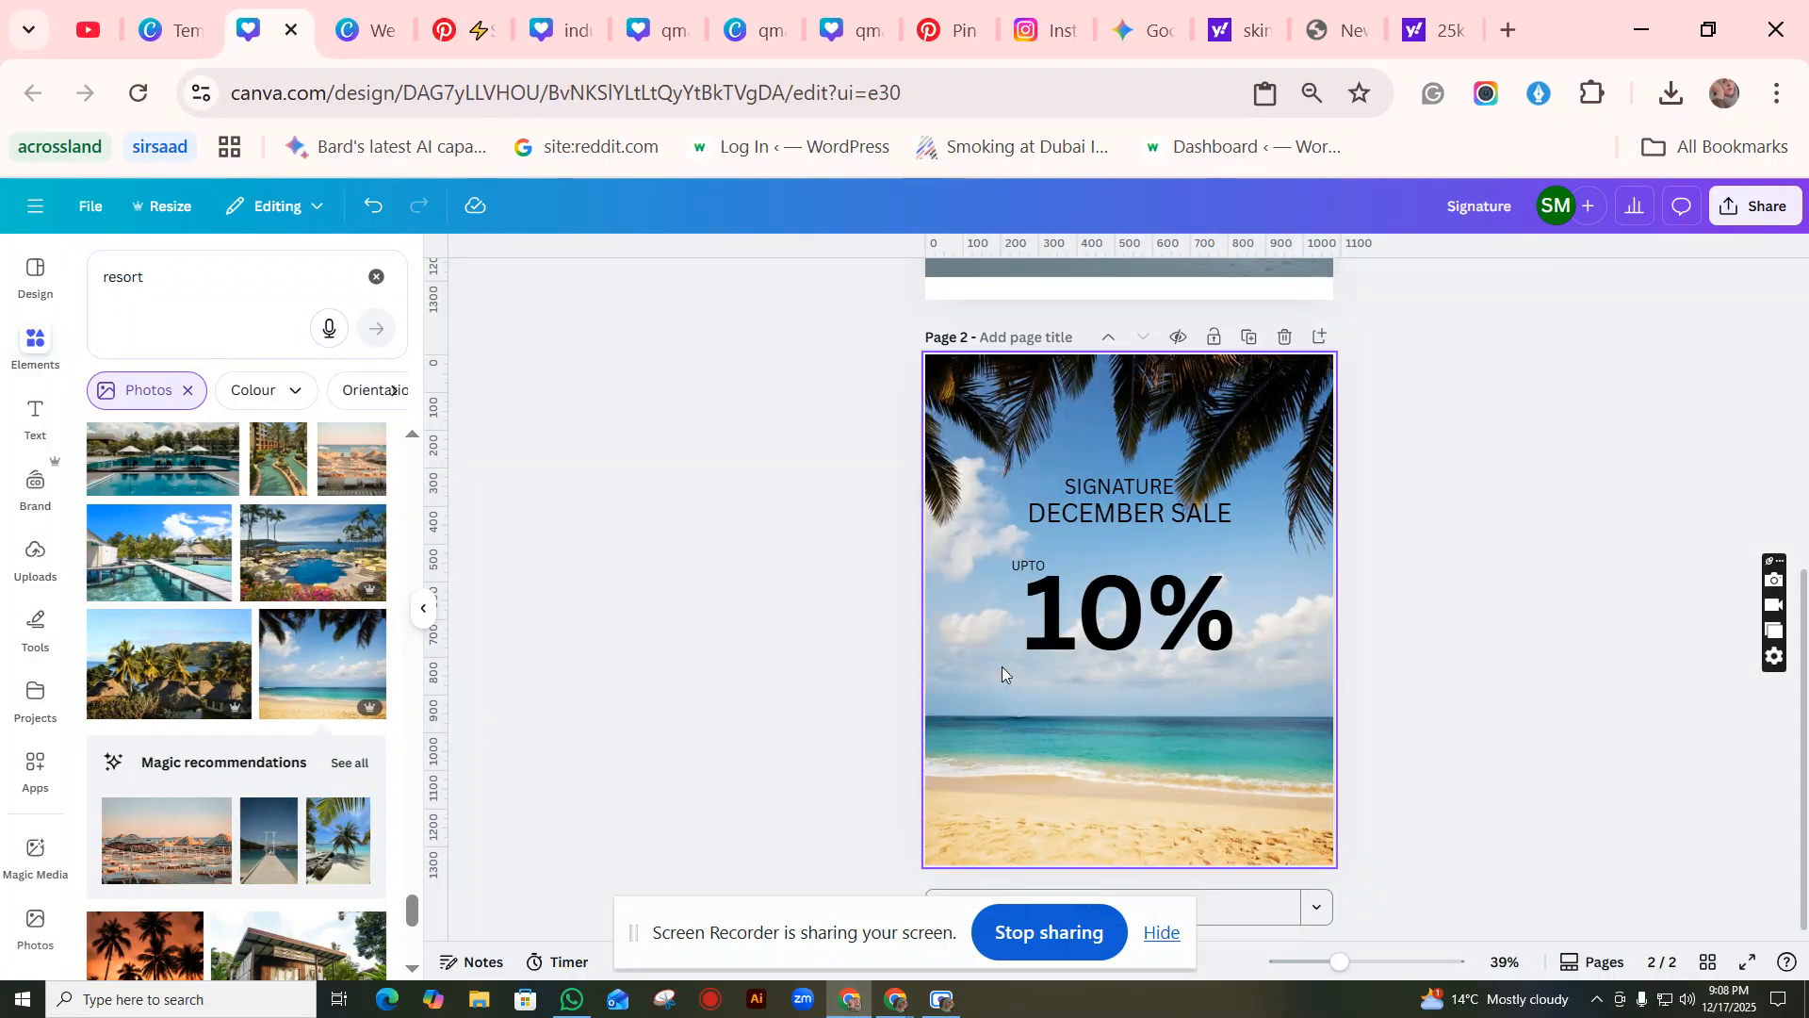
Step: Move the 10%, UPTO, DECEMBER SALE and SIGNATURE texts slightly down on page 2, centring SIGNATURE above DECEMBER SALE
left_click_drag(1066, 644, 1062, 673)
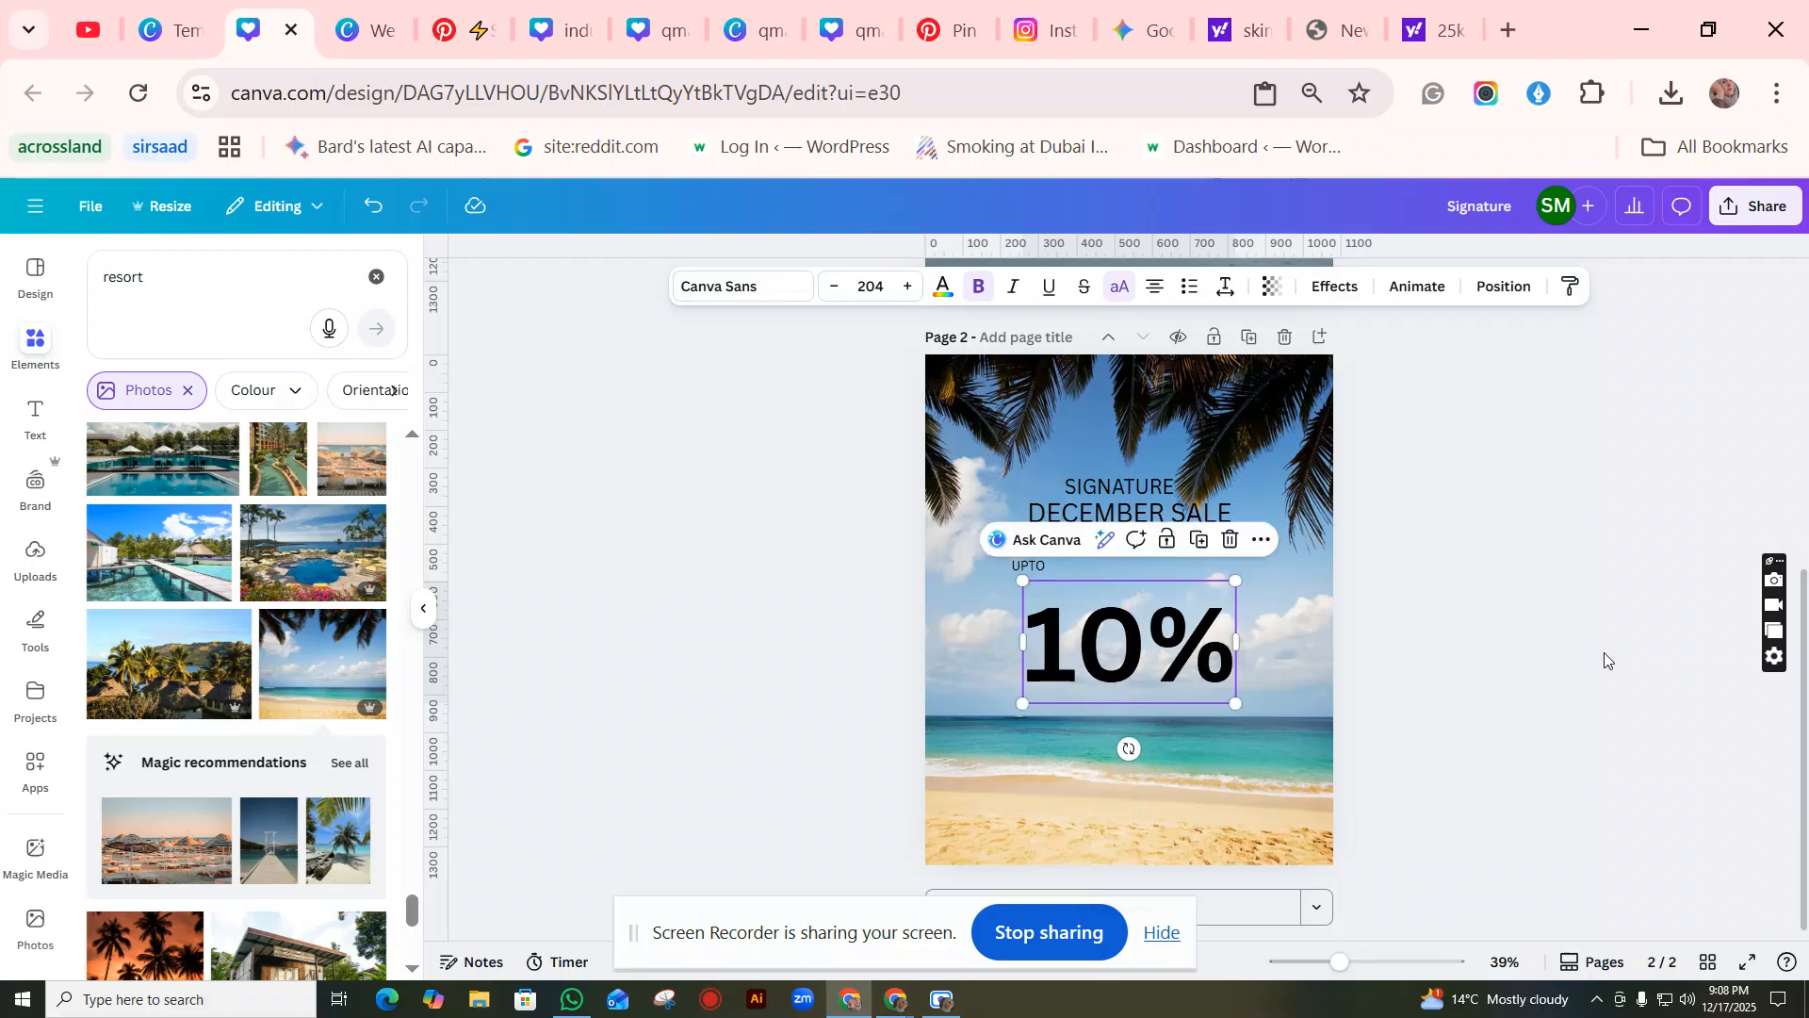
left_click(1659, 659)
left_click_drag(1037, 571, 1040, 602)
left_click(1483, 646)
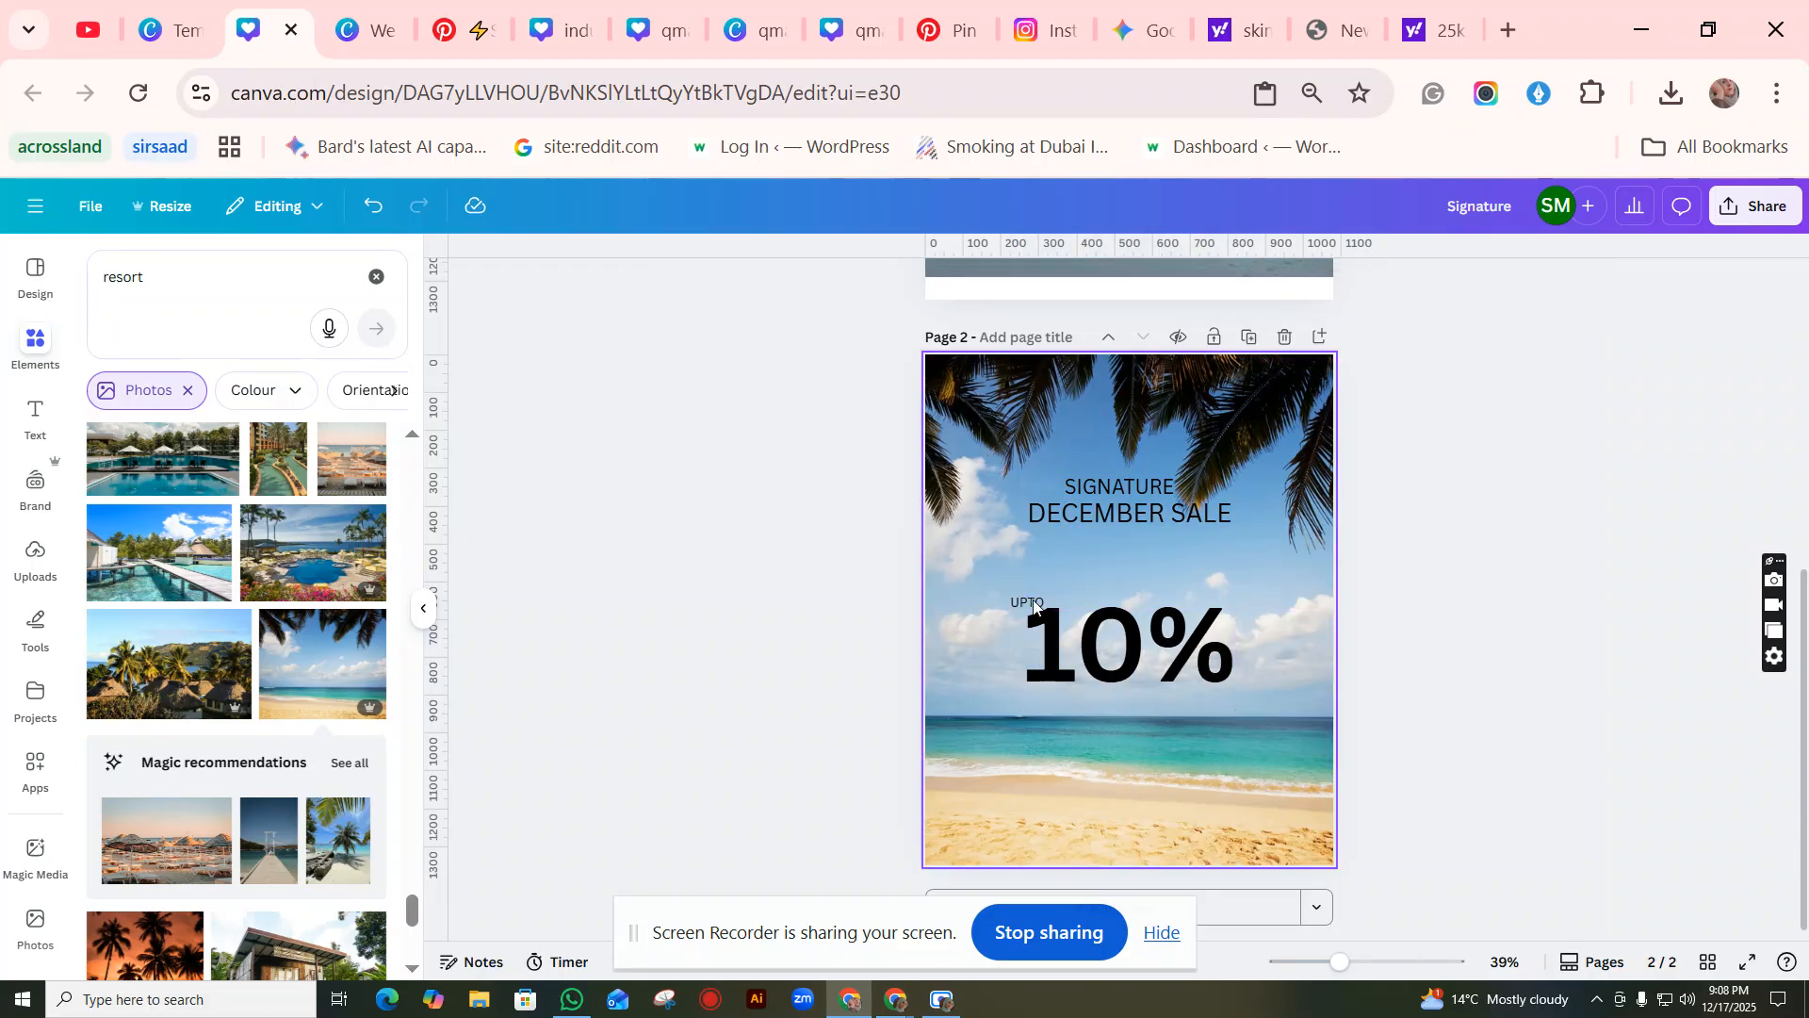
left_click_drag(1086, 514, 1090, 548)
left_click_drag(1137, 489, 1137, 520)
scroll(1382, 618, "up", 5)
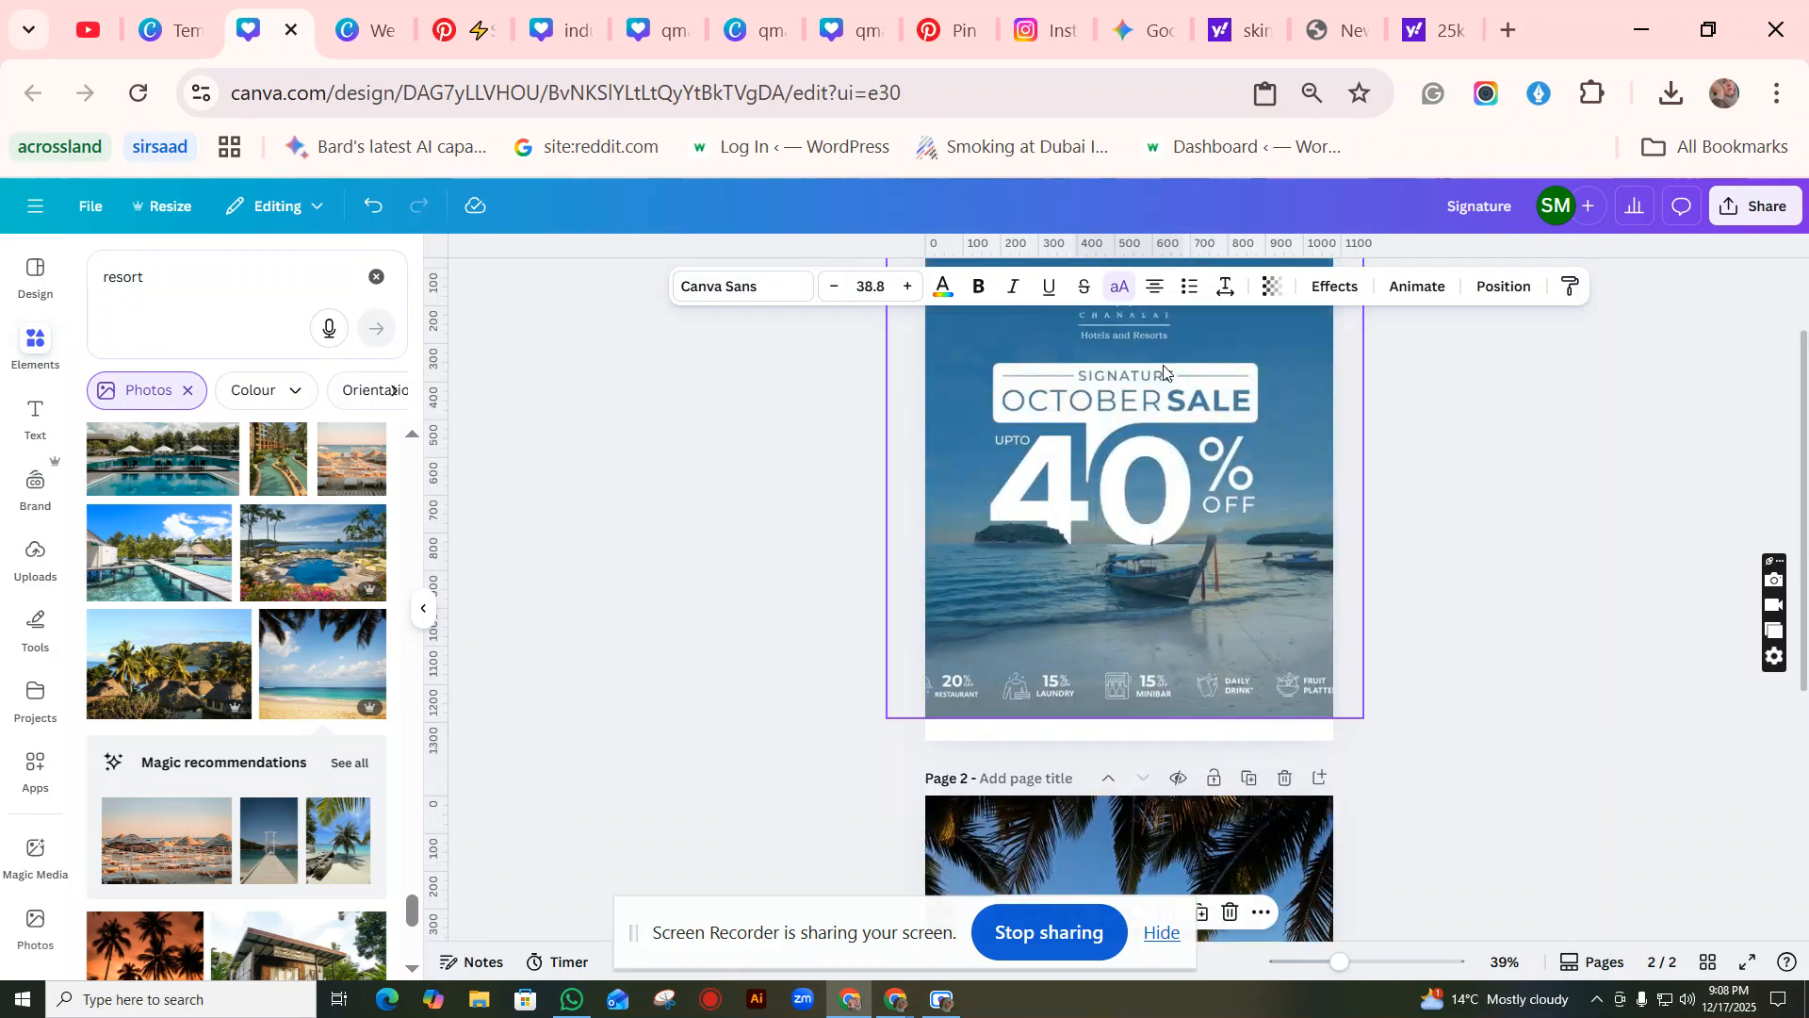
scroll(1160, 514, "down", 3)
scroll(1353, 618, "up", 1)
left_click(1493, 613)
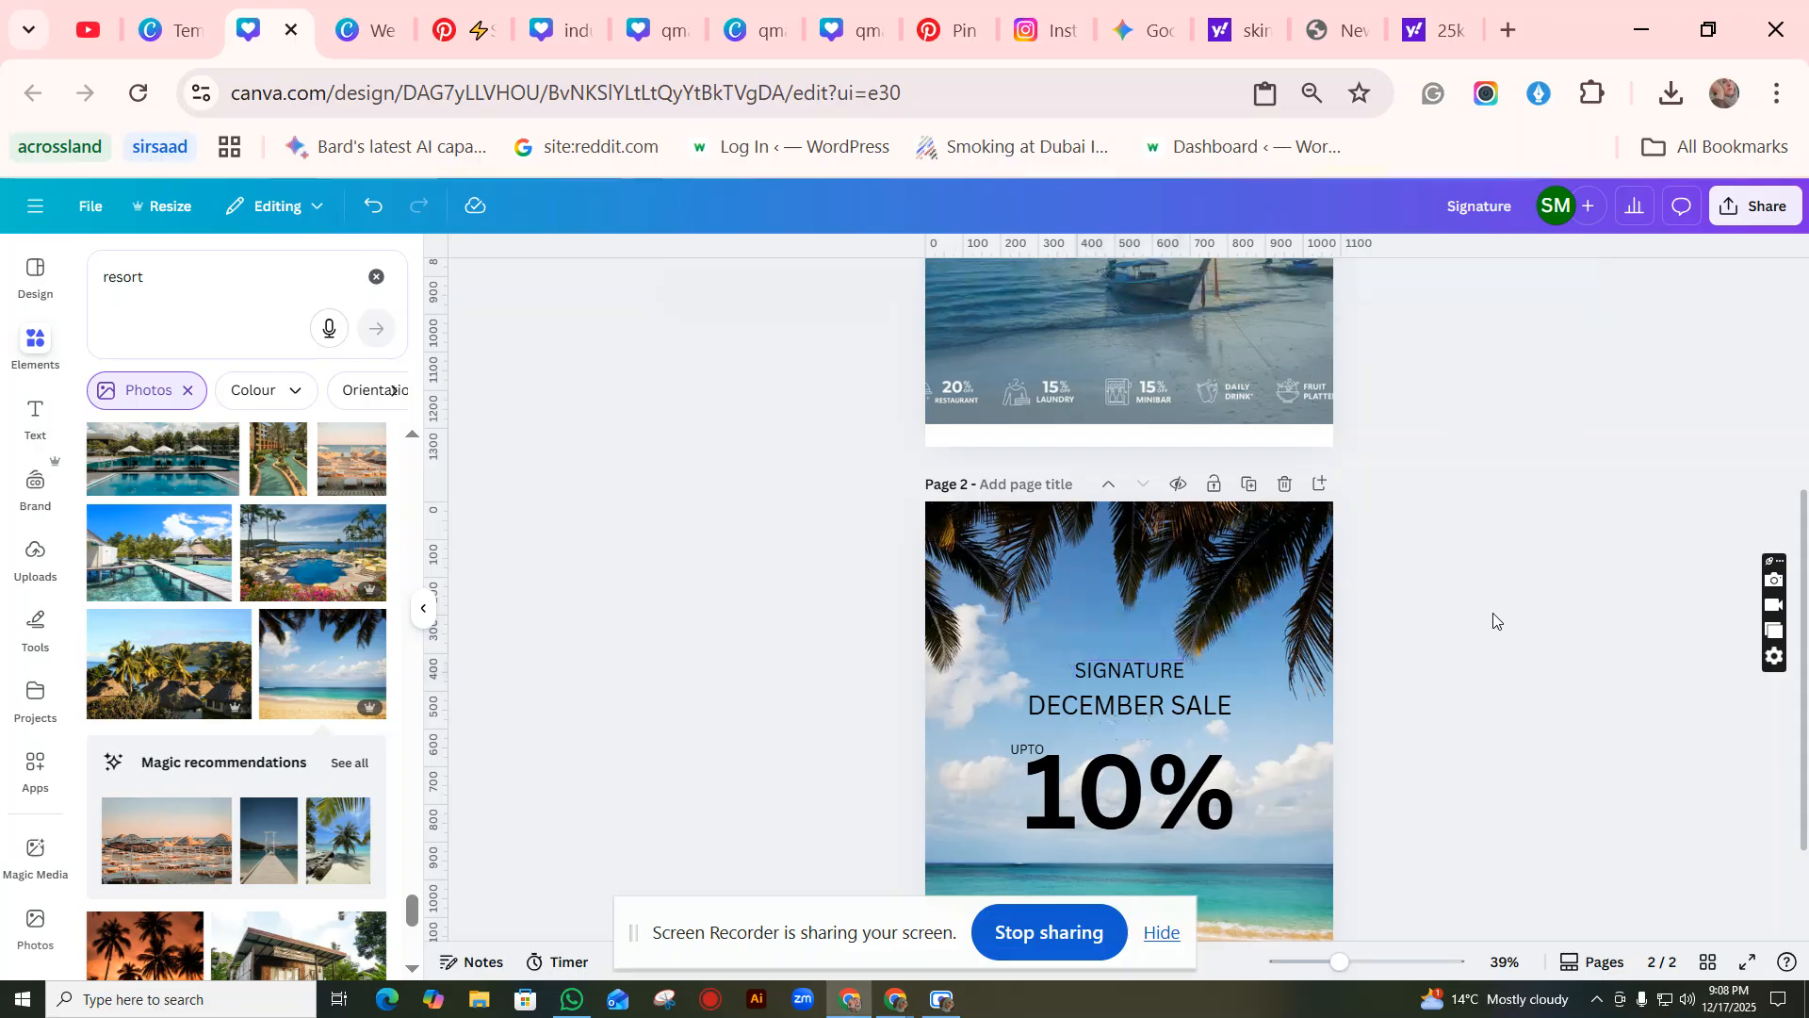
Step: Search the elements for "chat box" and show graphics only
scroll(1493, 593, "down", 1)
left_click(161, 276)
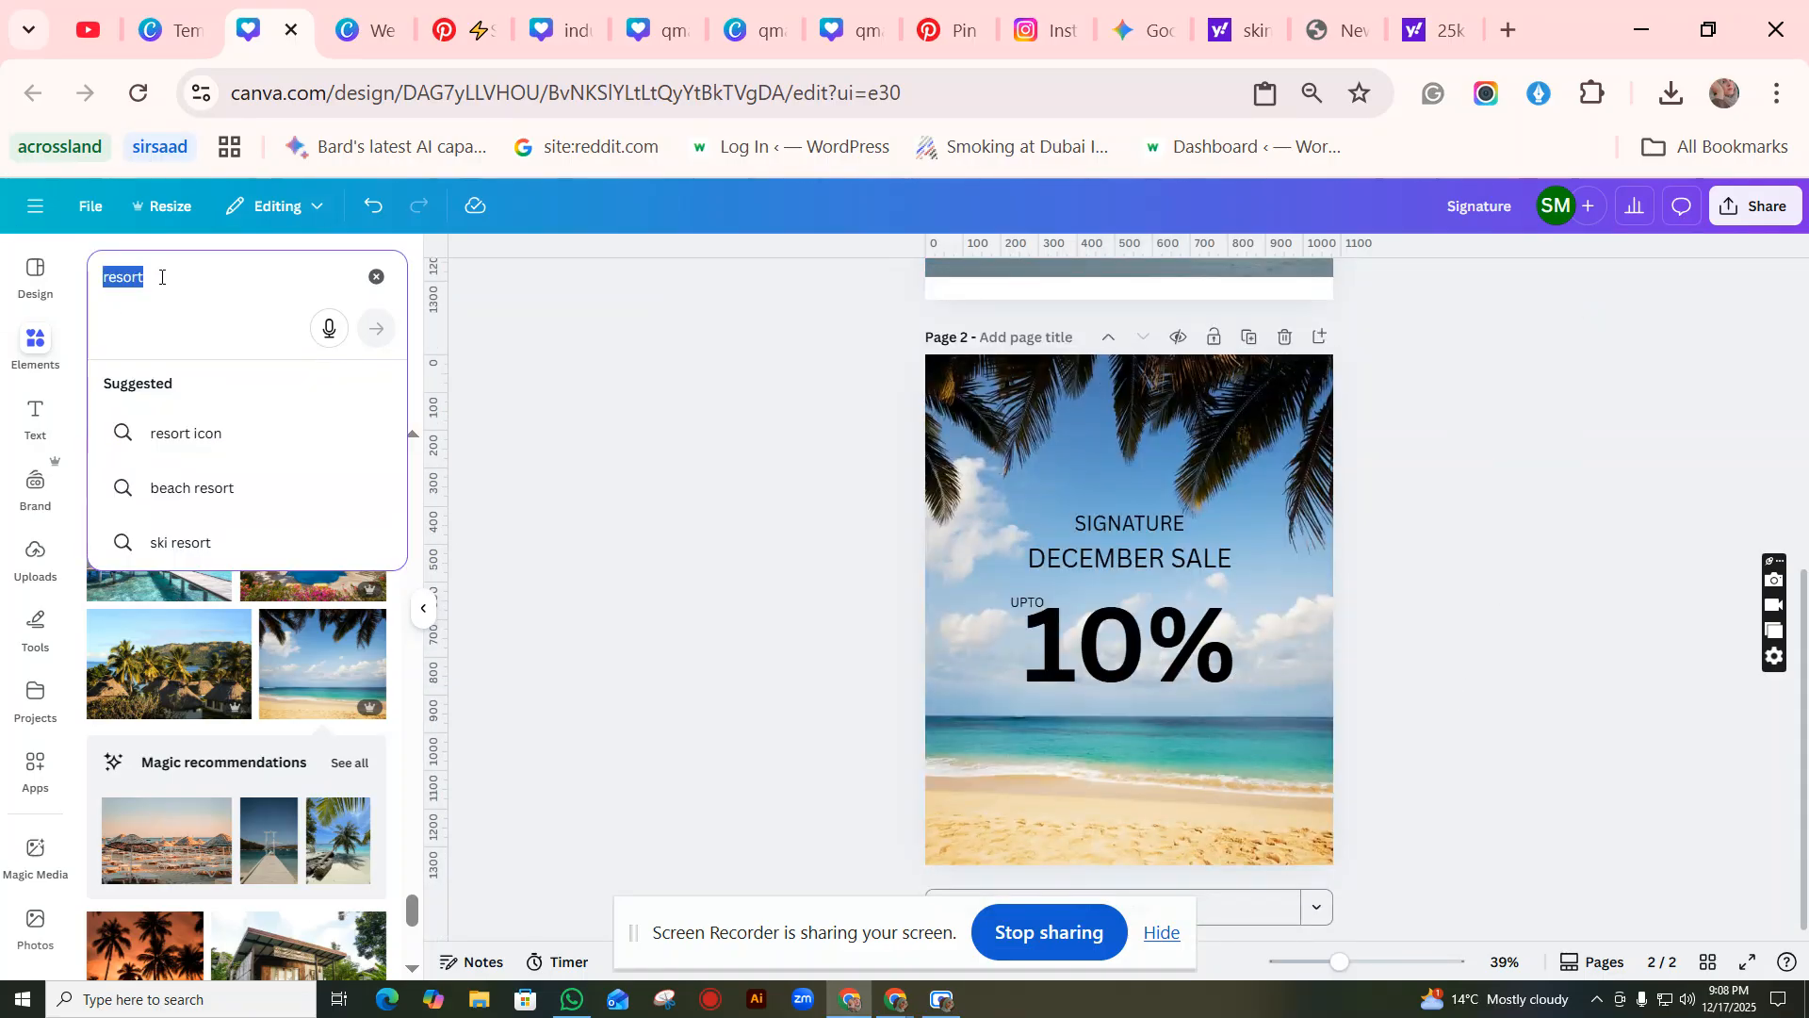
type("chat box")
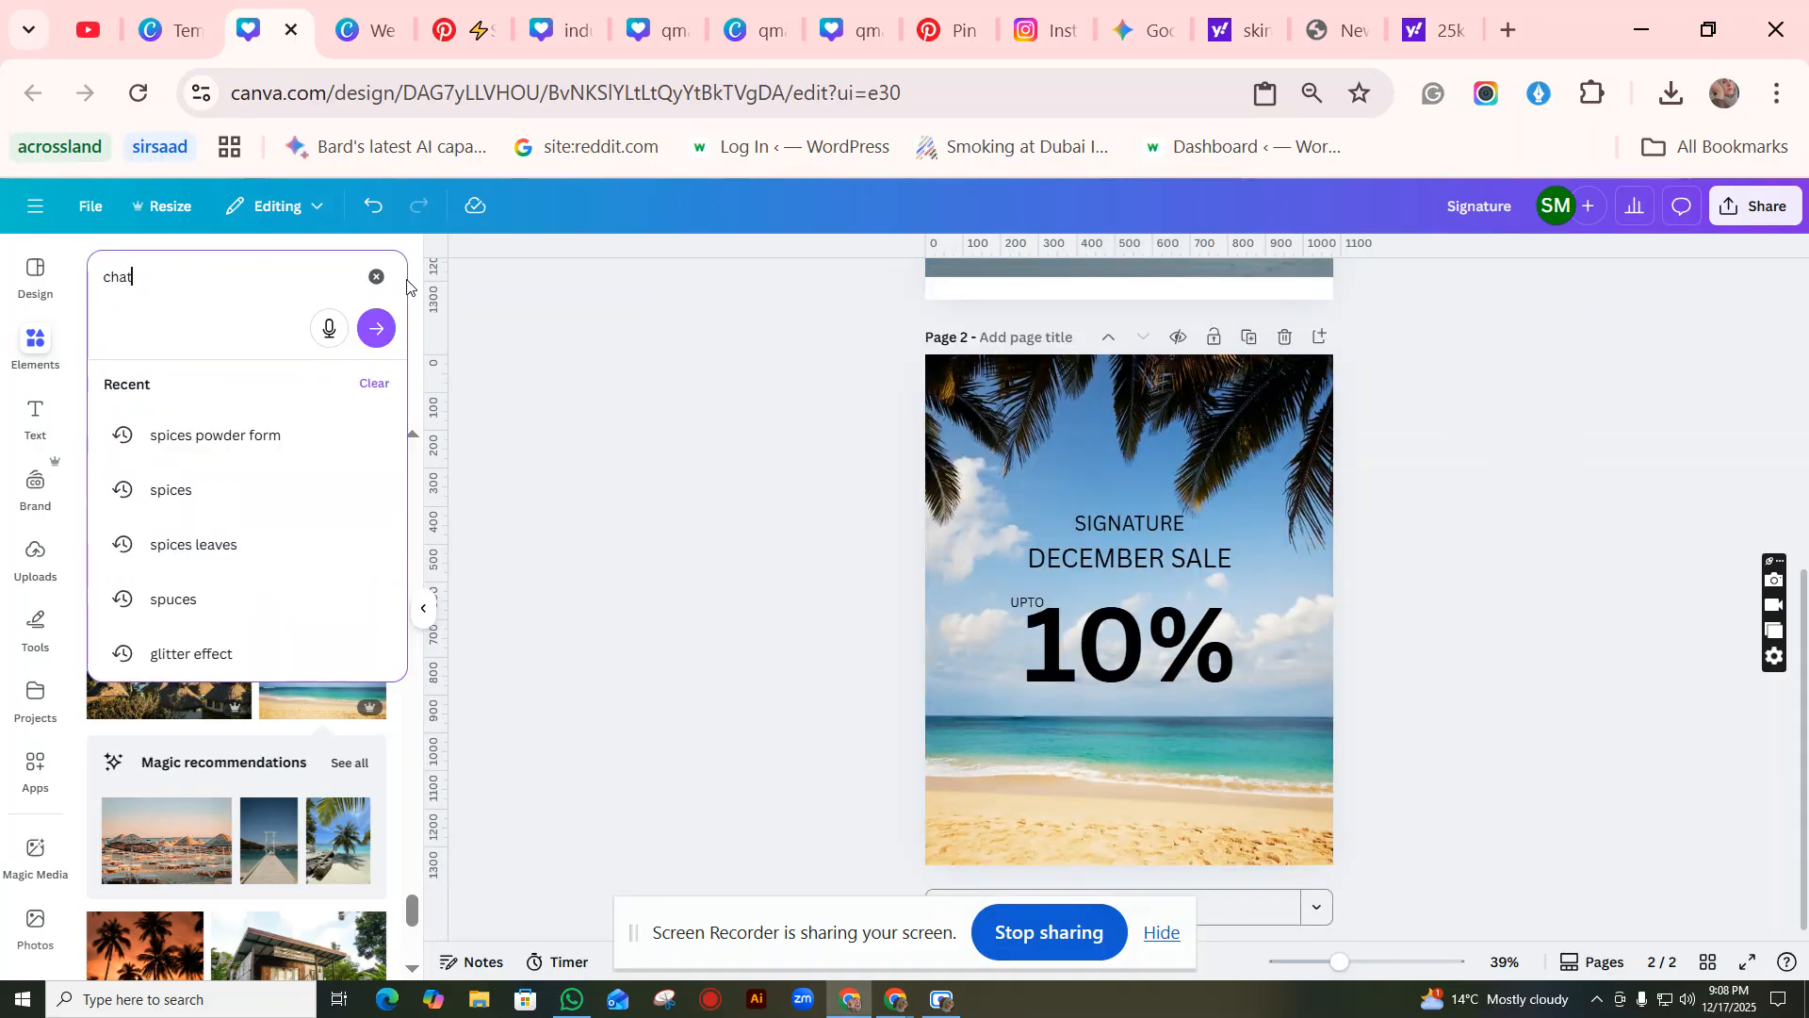
key("Return")
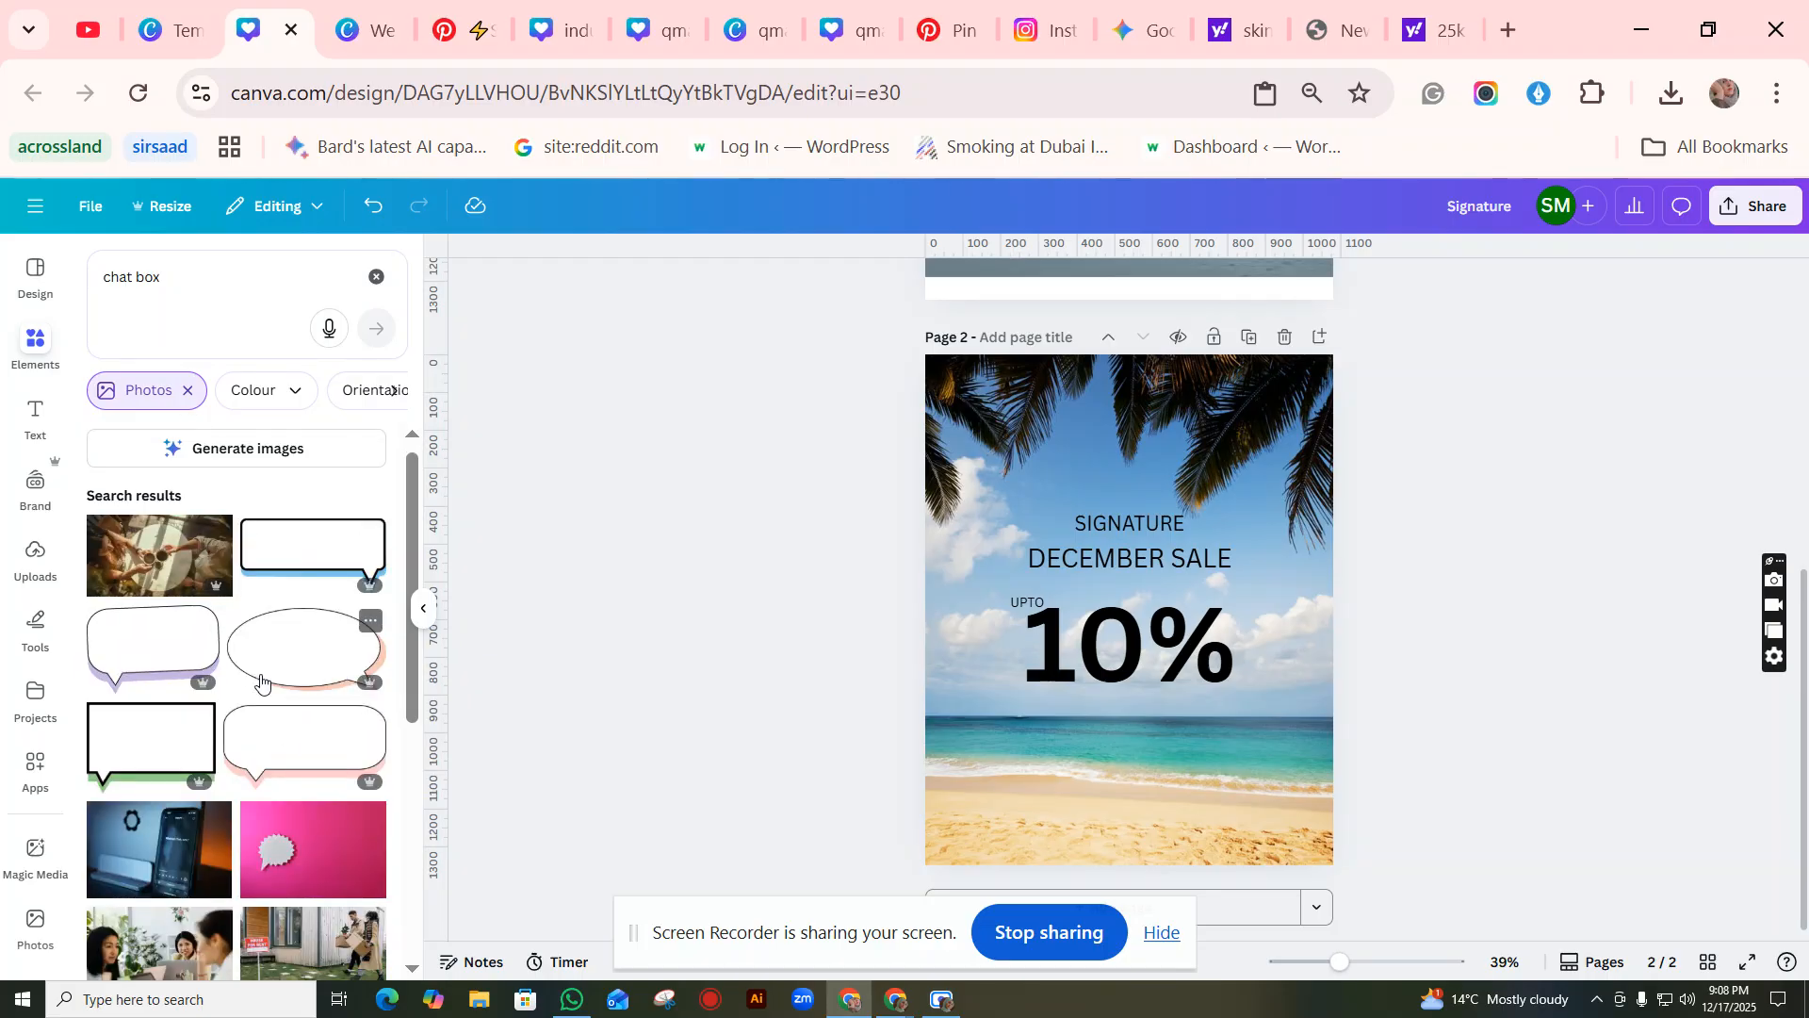
scroll(213, 479, "down", 3)
left_click(188, 397)
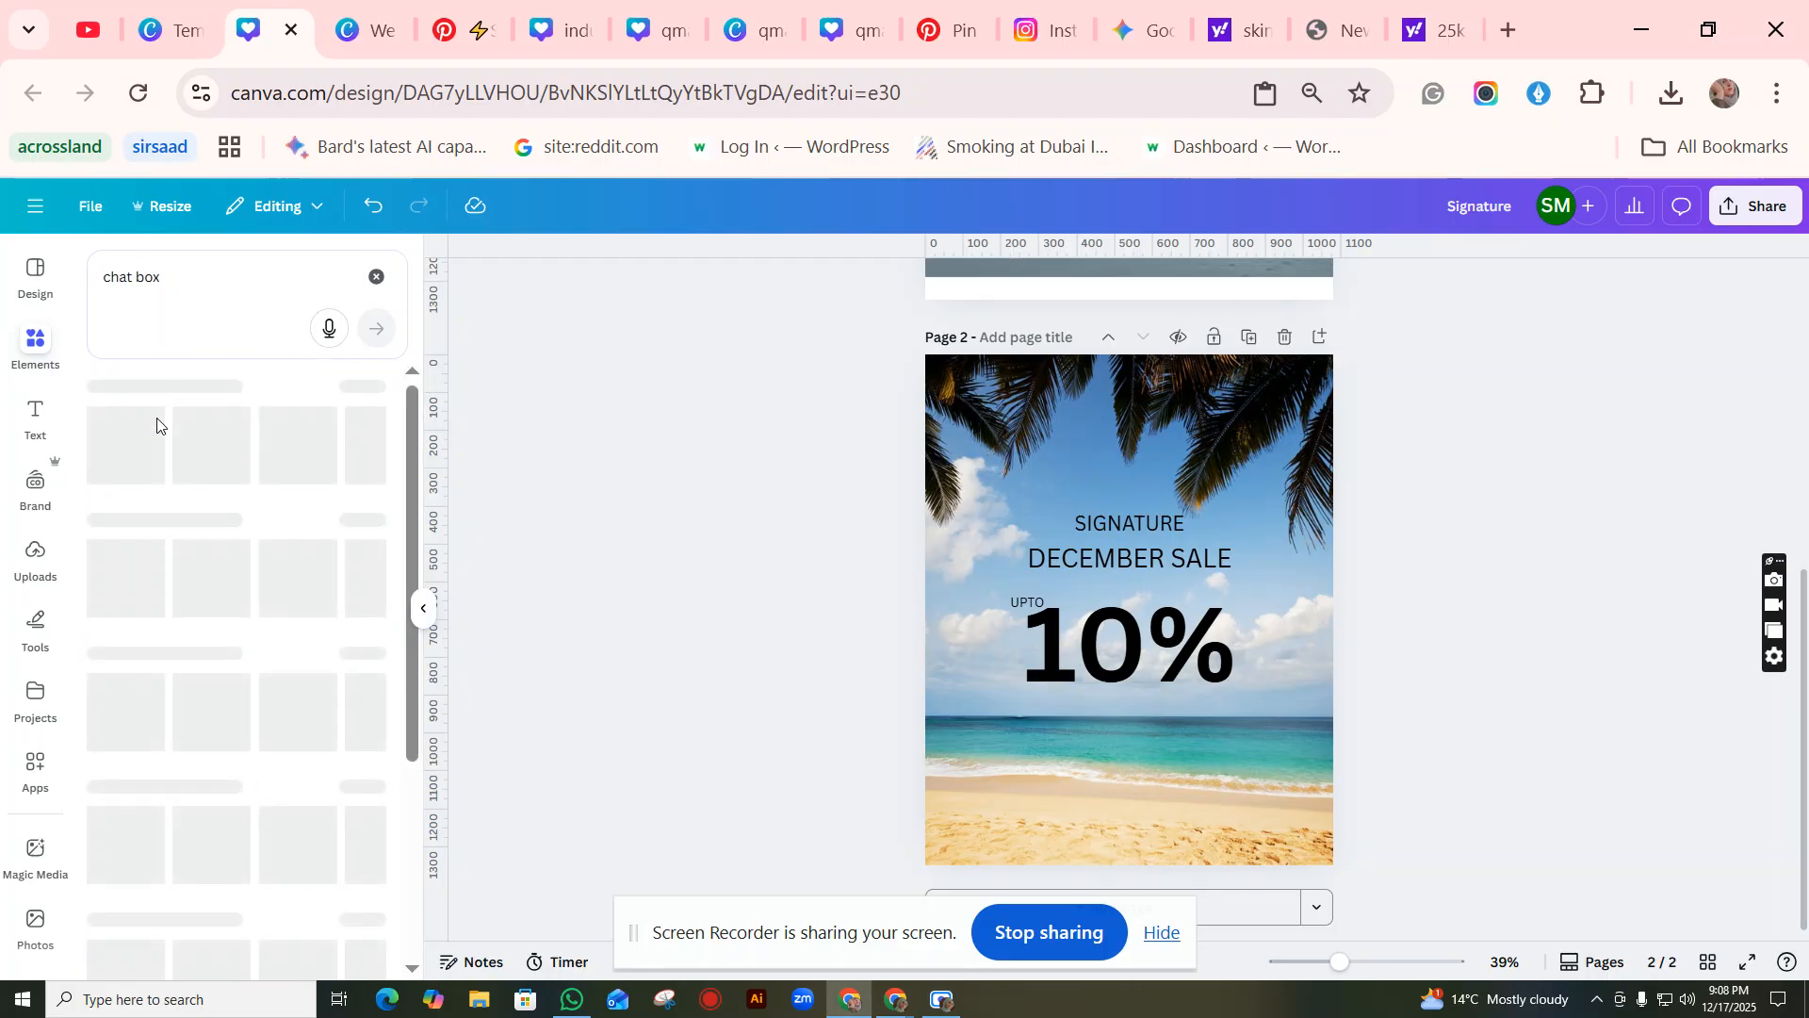
left_click(130, 389)
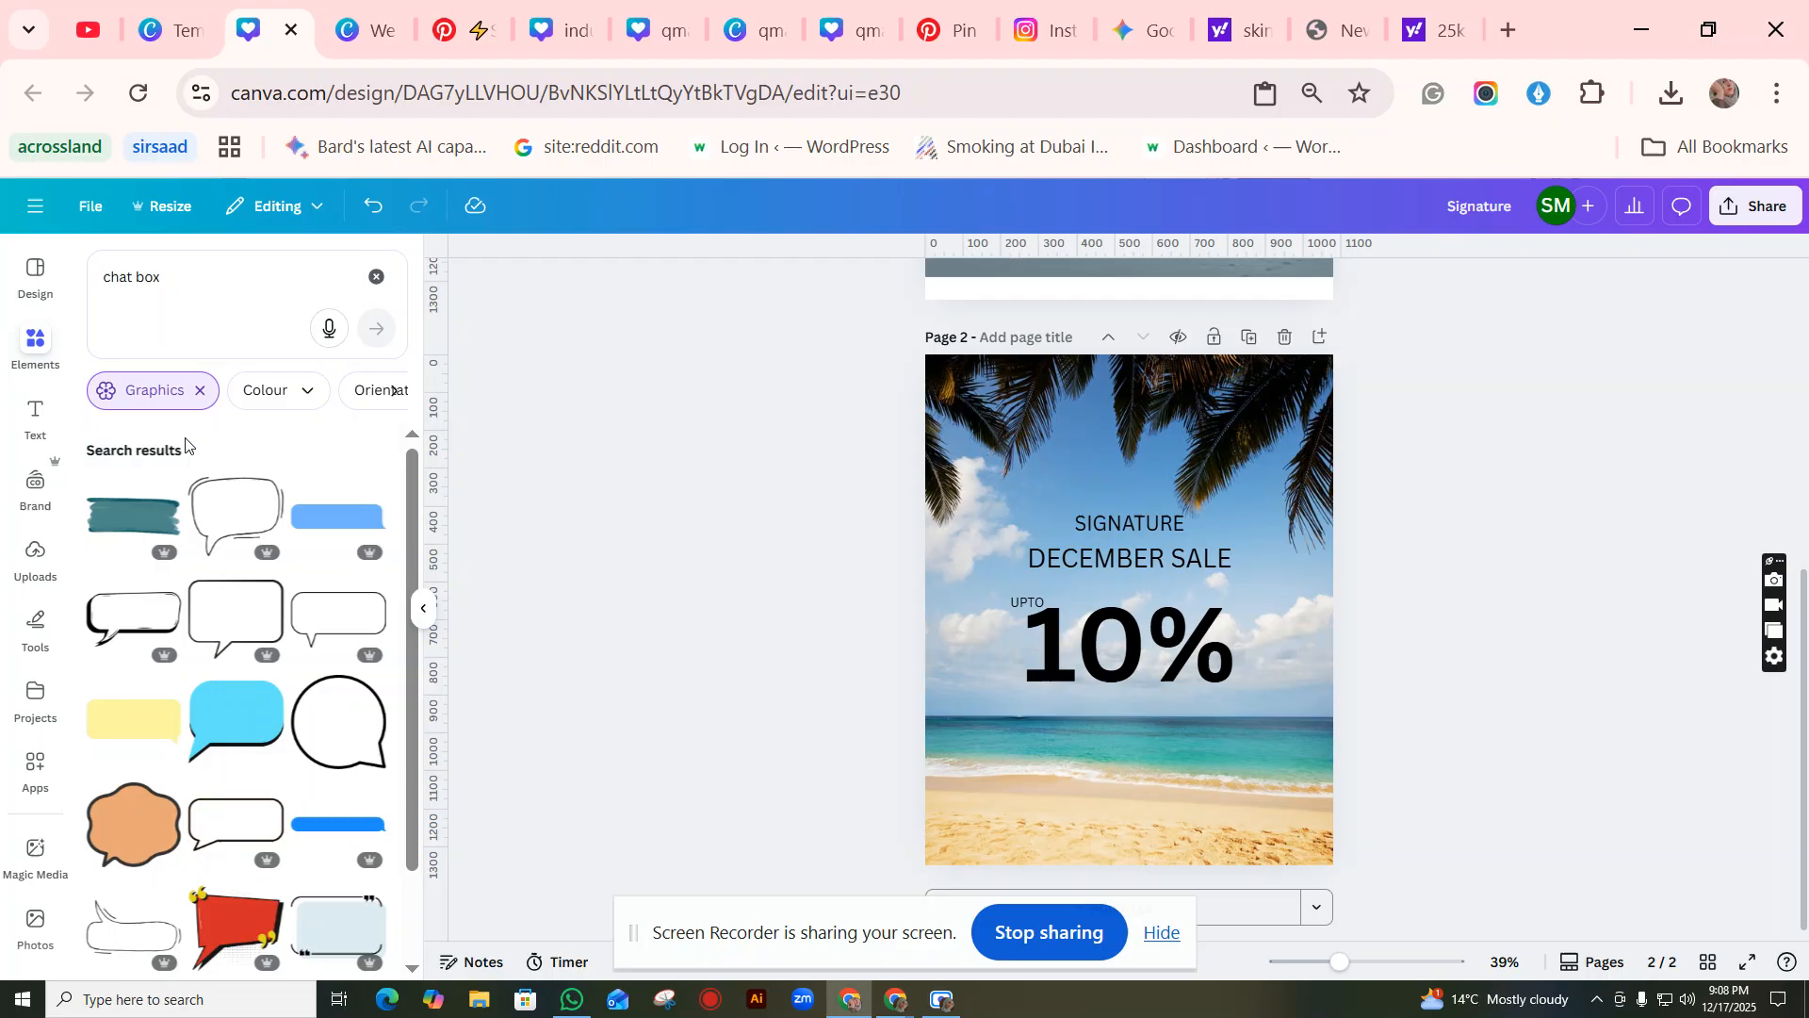
Step: Try the light-blue chat box graphic behind the SIGNATURE DECEMBER SALE heading, and delete it
left_click(317, 535)
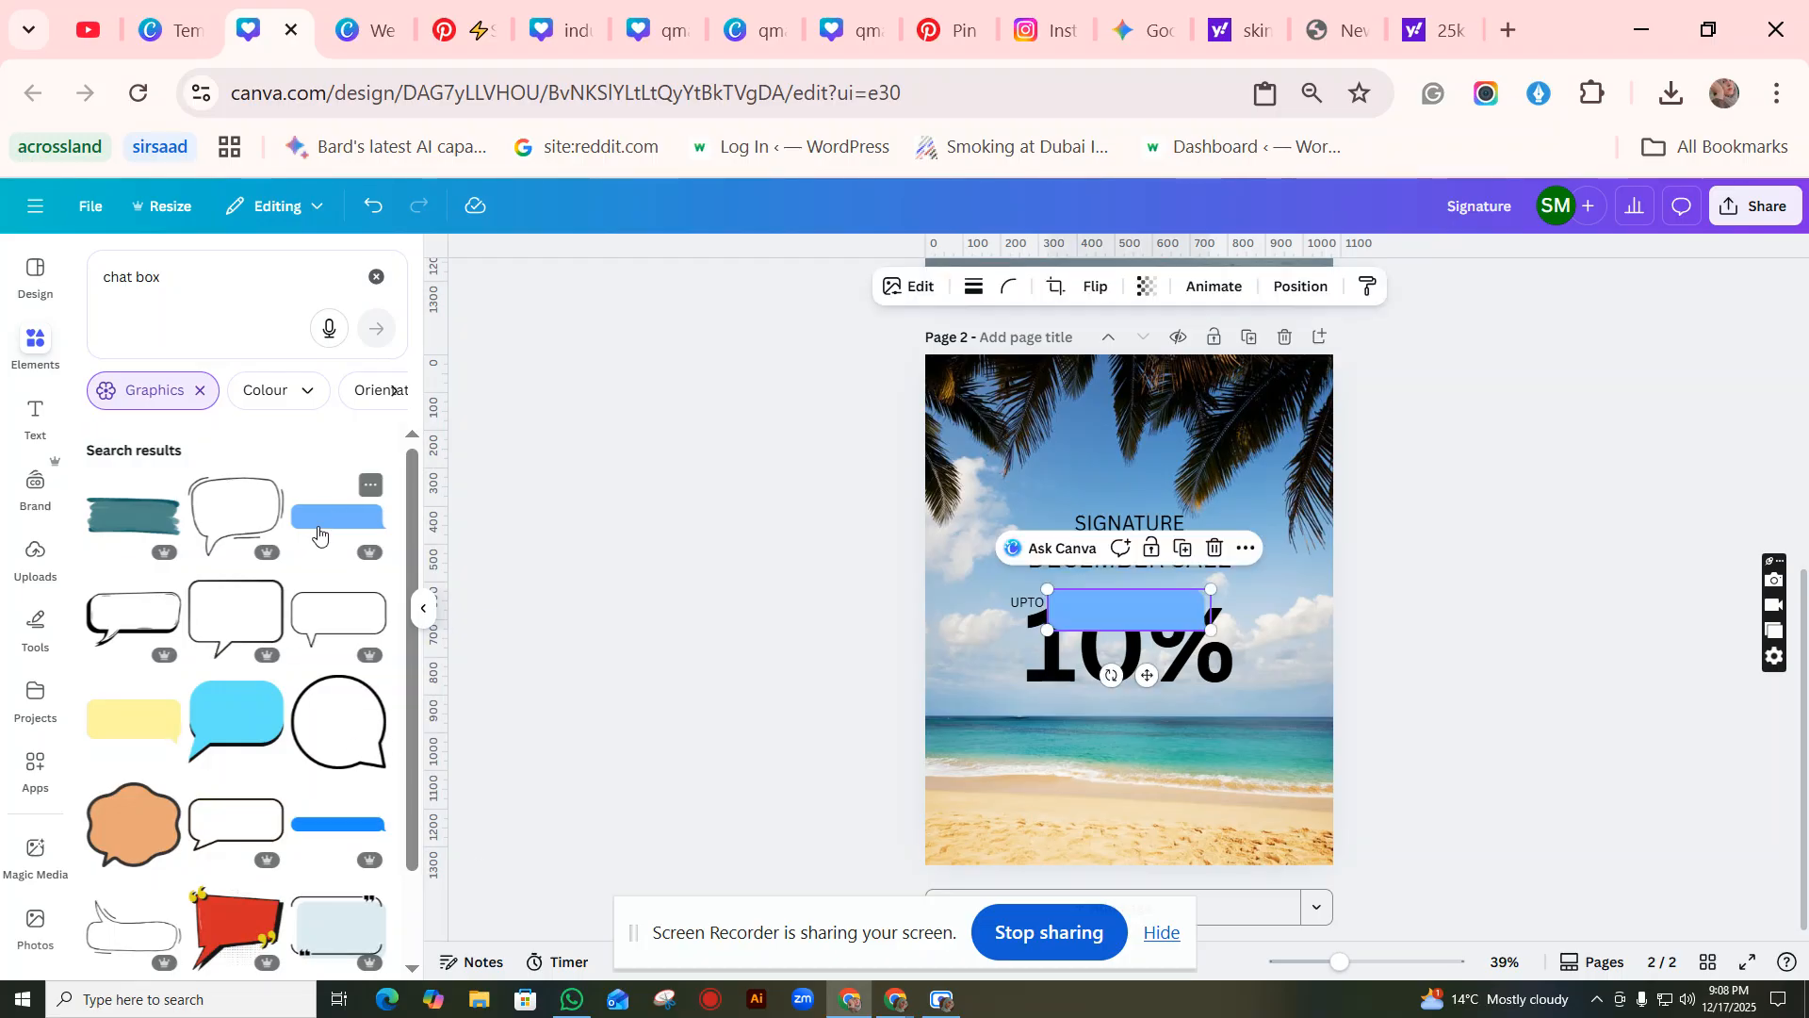
mouse_move(1121, 610)
left_mouse_down()
mouse_move(1102, 549)
mouse_move(1274, 507)
mouse_move(1232, 520)
left_mouse_up()
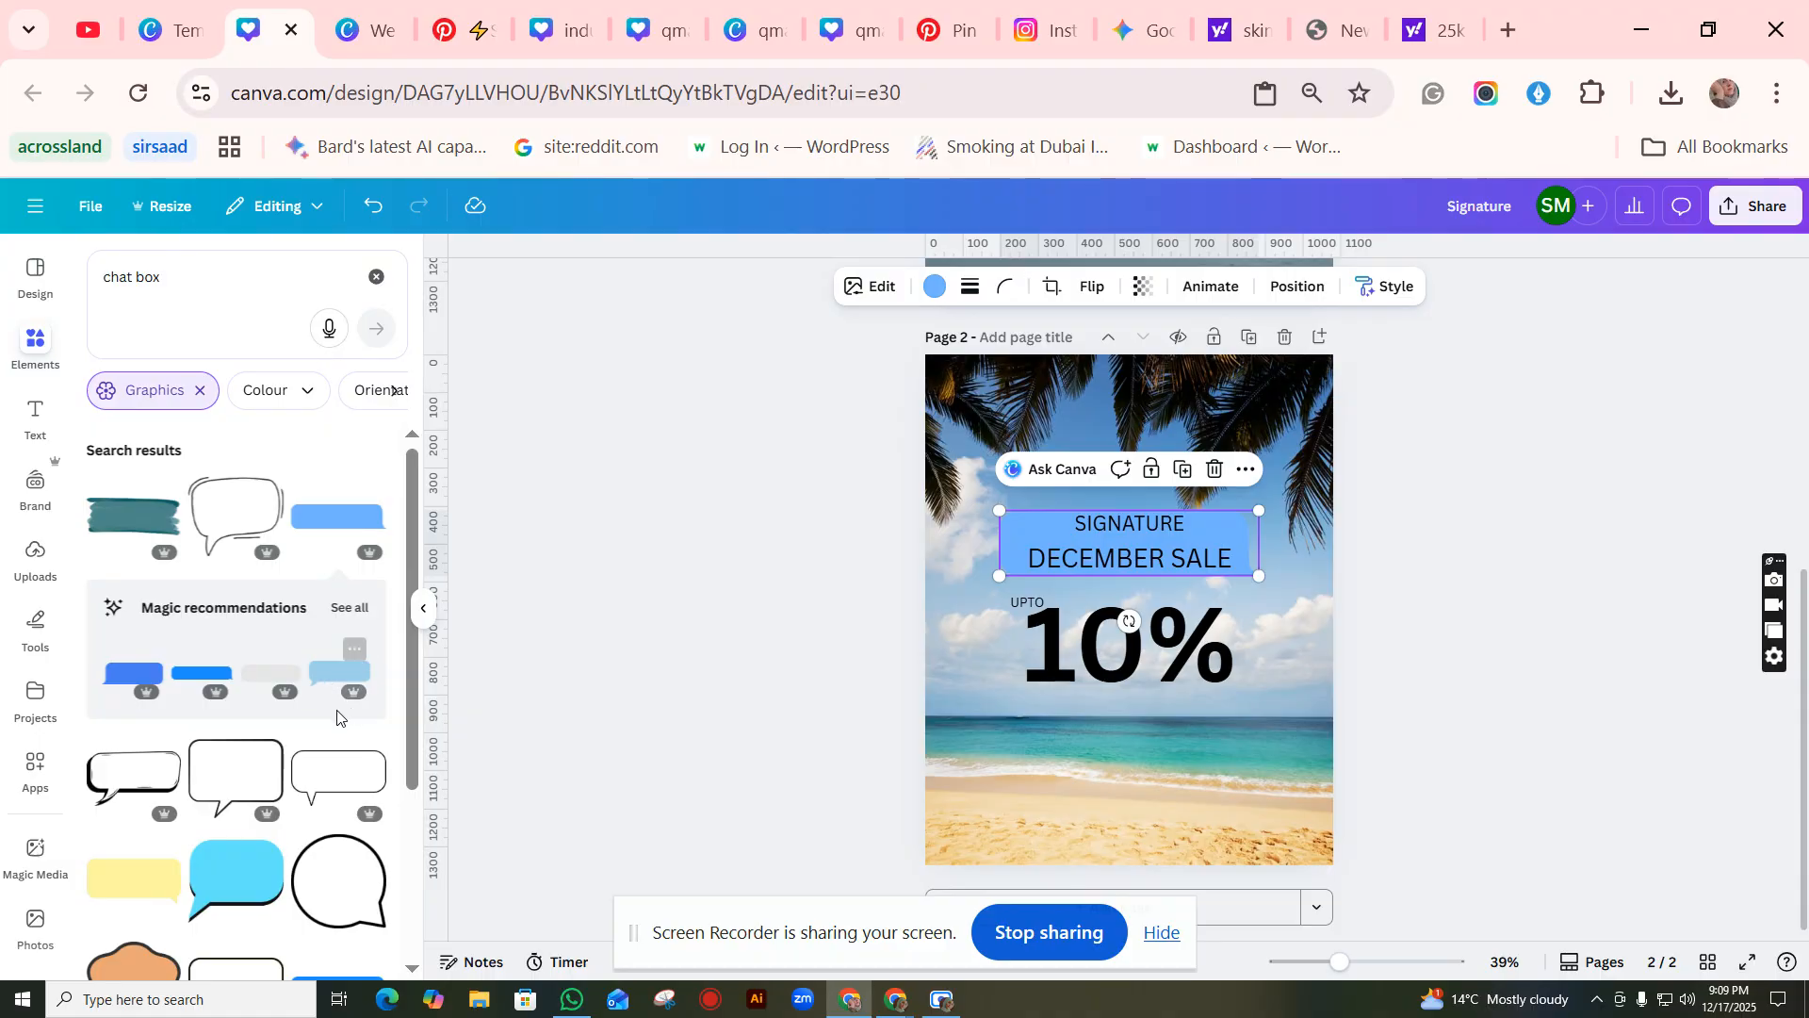
scroll(336, 717, "down", 3)
scroll(209, 792, "down", 3)
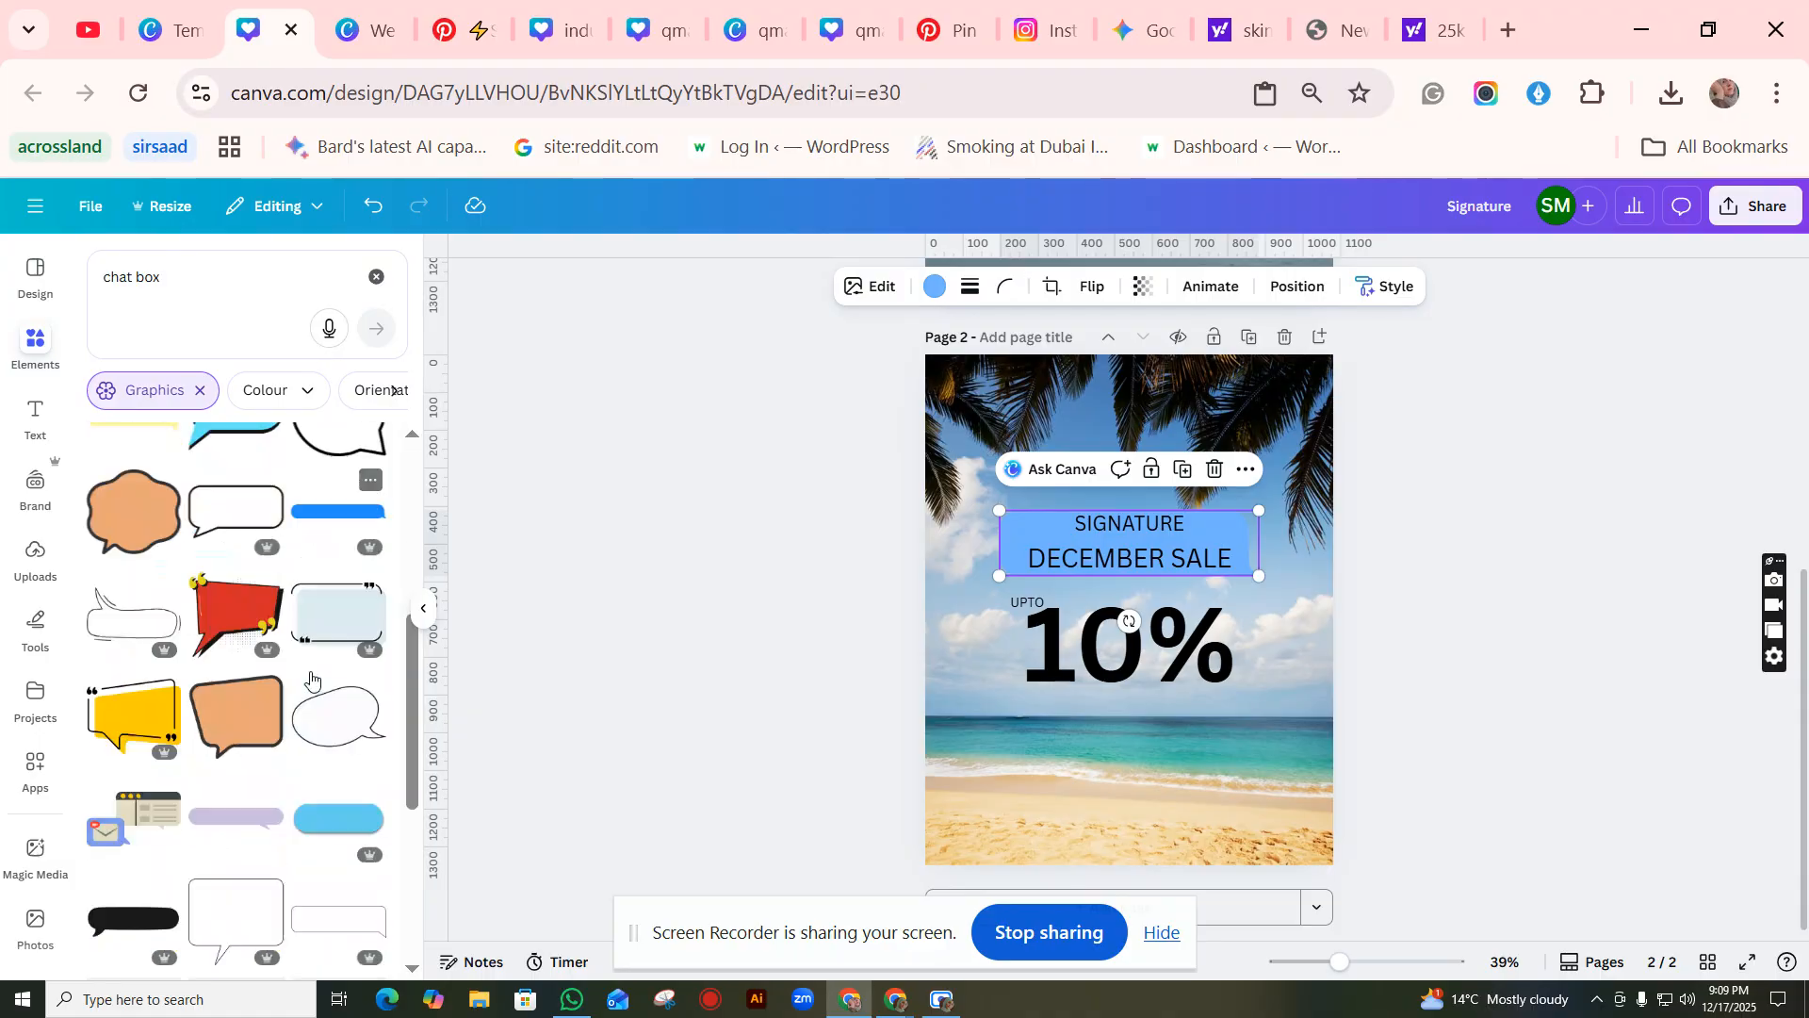
scroll(278, 762, "down", 3)
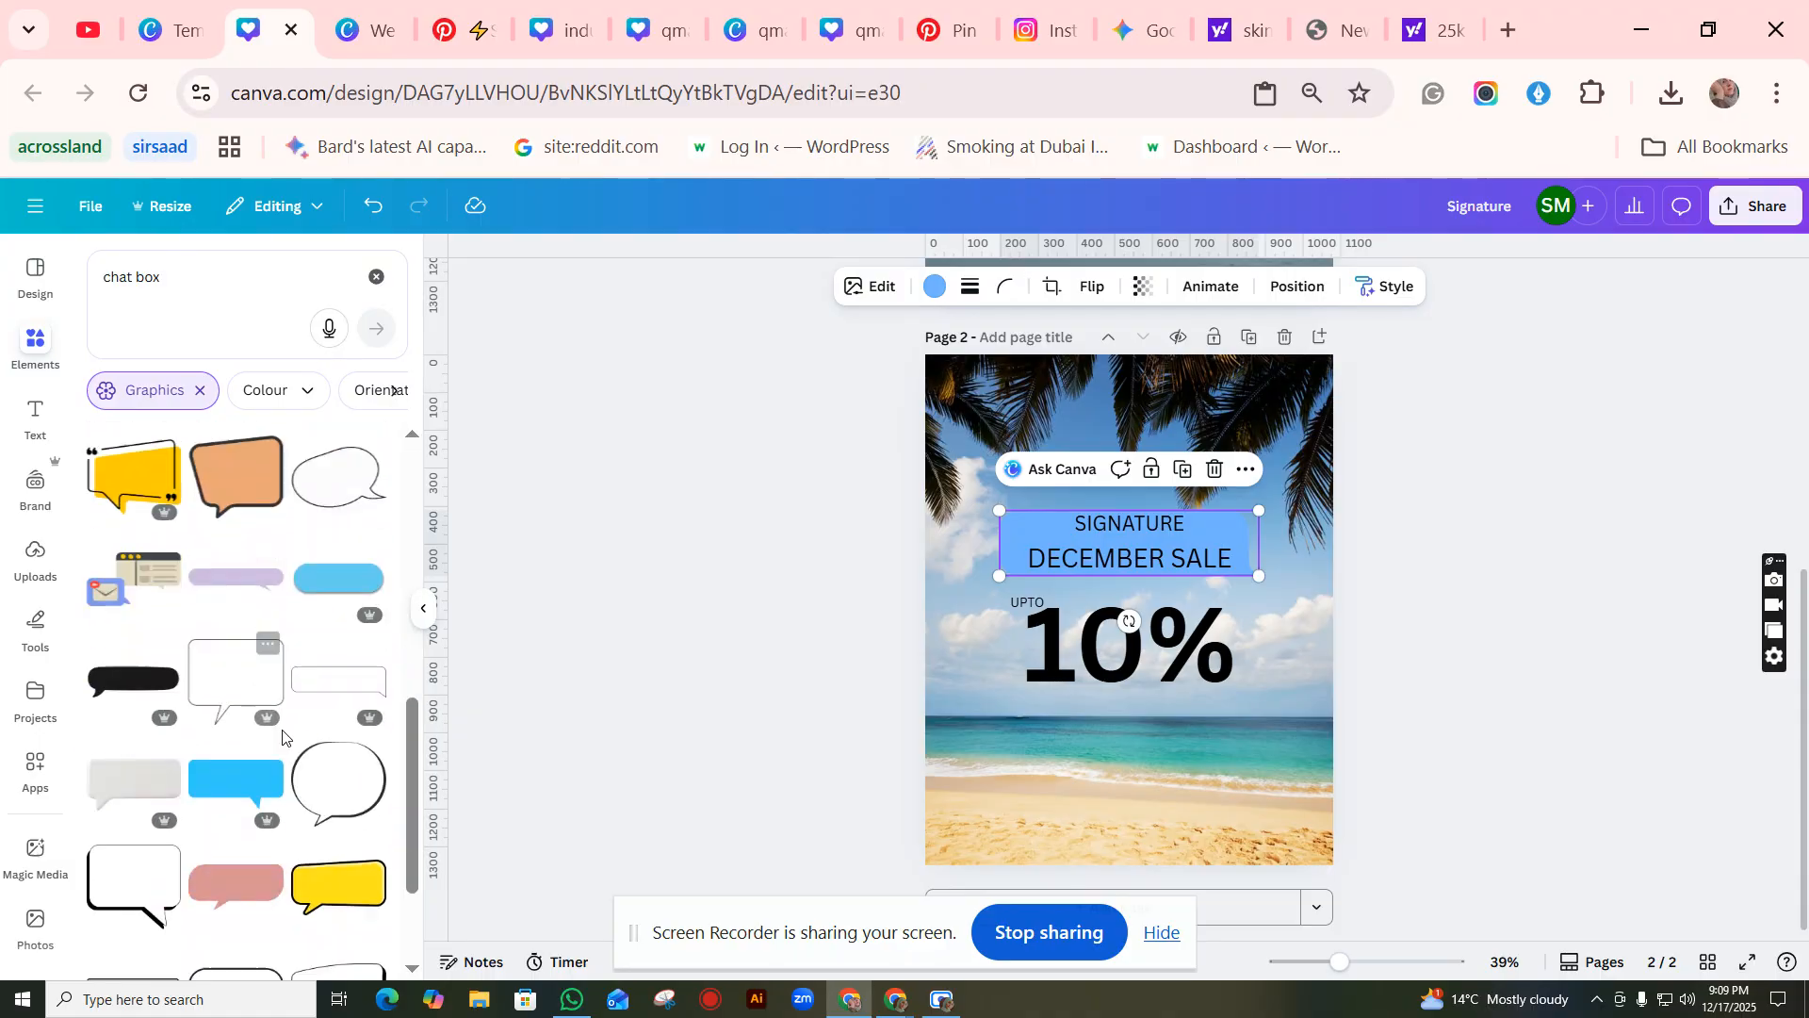
left_click(1214, 469)
Step: Try the pink rounded speech bubble graphic, resized around the SIGNATURE DECEMBER SALE heading, and delete it
left_click(212, 735)
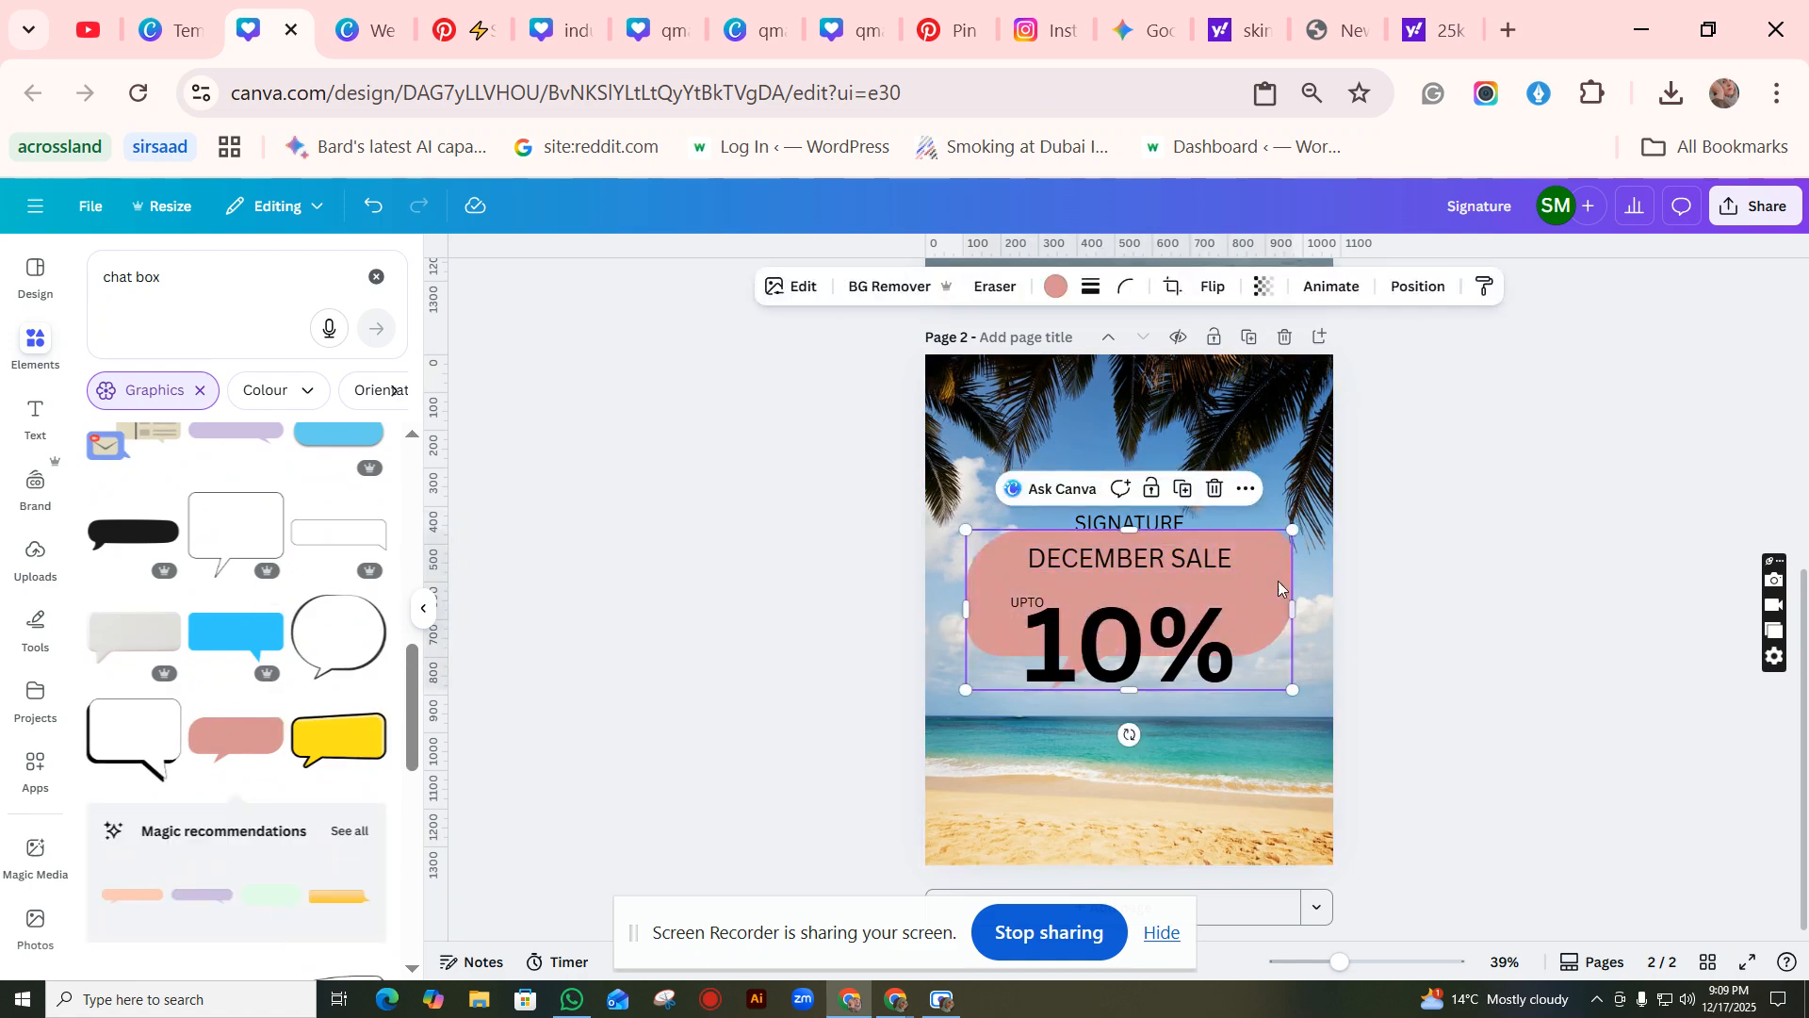
left_click_drag(1282, 585, 1255, 490)
left_click_drag(1125, 485, 1134, 502)
left_click_drag(1255, 558, 1265, 558)
left_click(1215, 462)
scroll(344, 665, "down", 3)
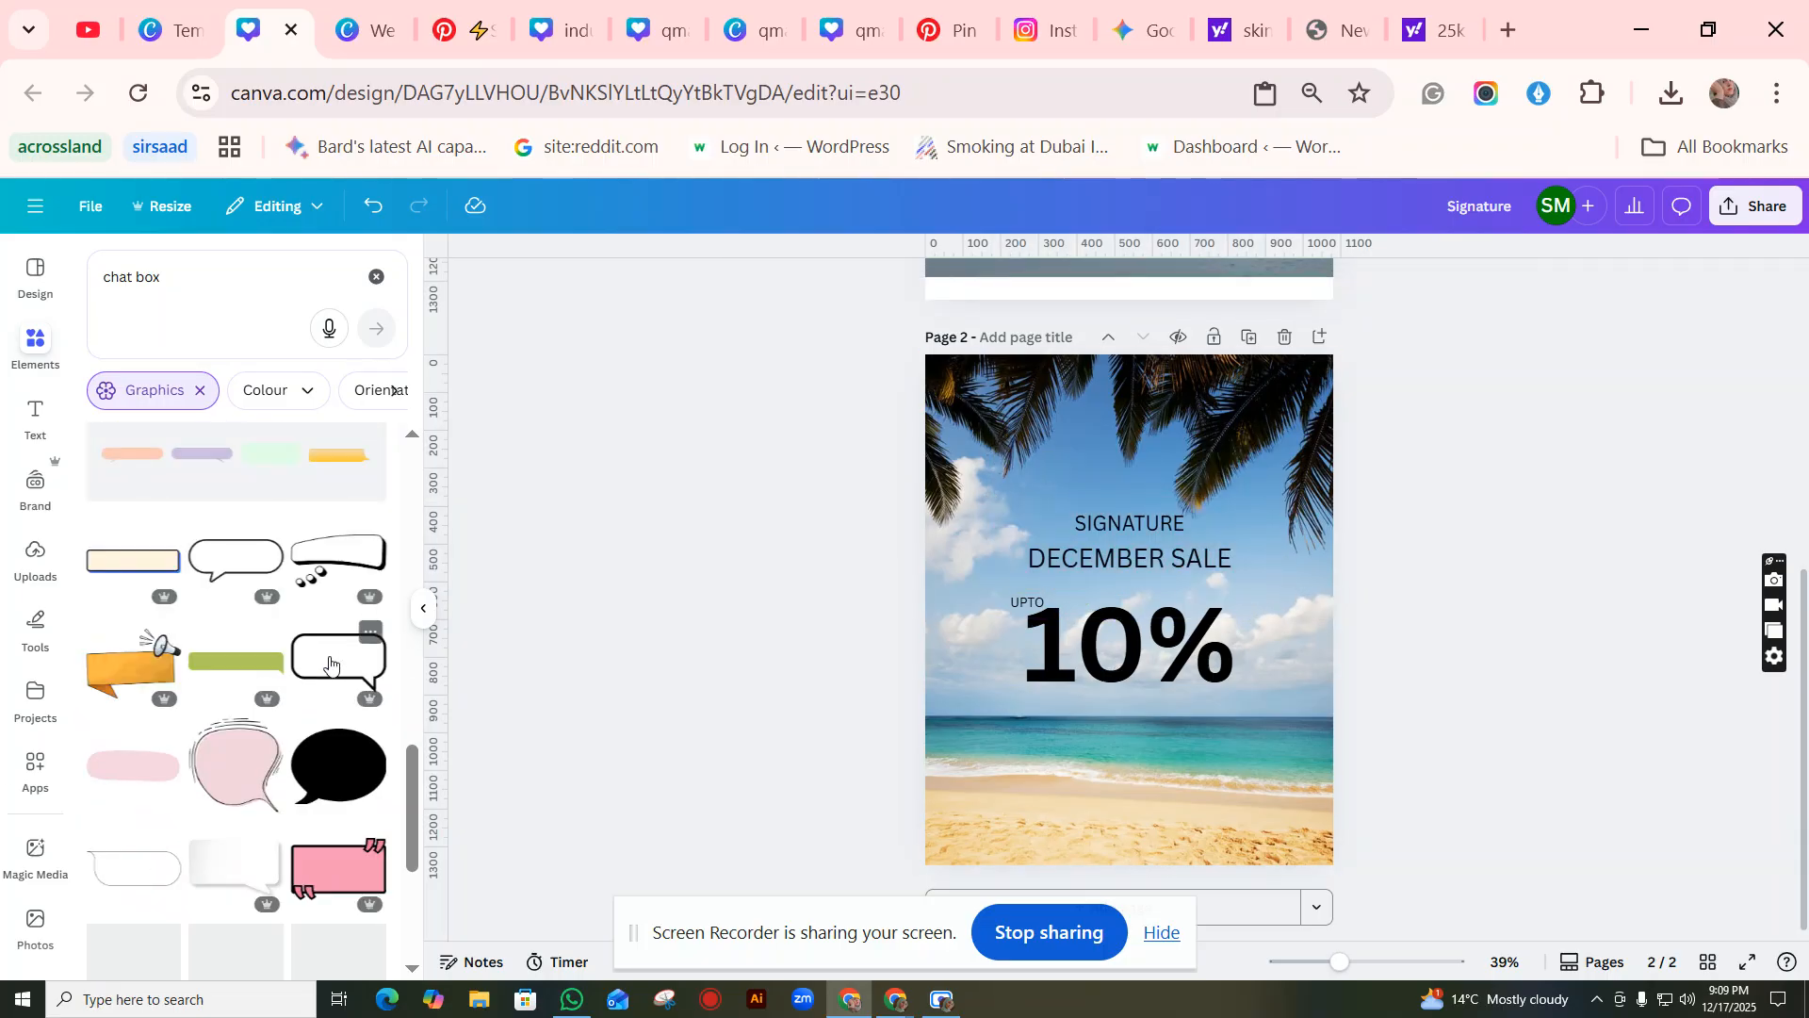
Step: Browse the chat box graphics for a shape that suits the SIGNATURE DECEMBER SALE heading
scroll(155, 519, "down", 2)
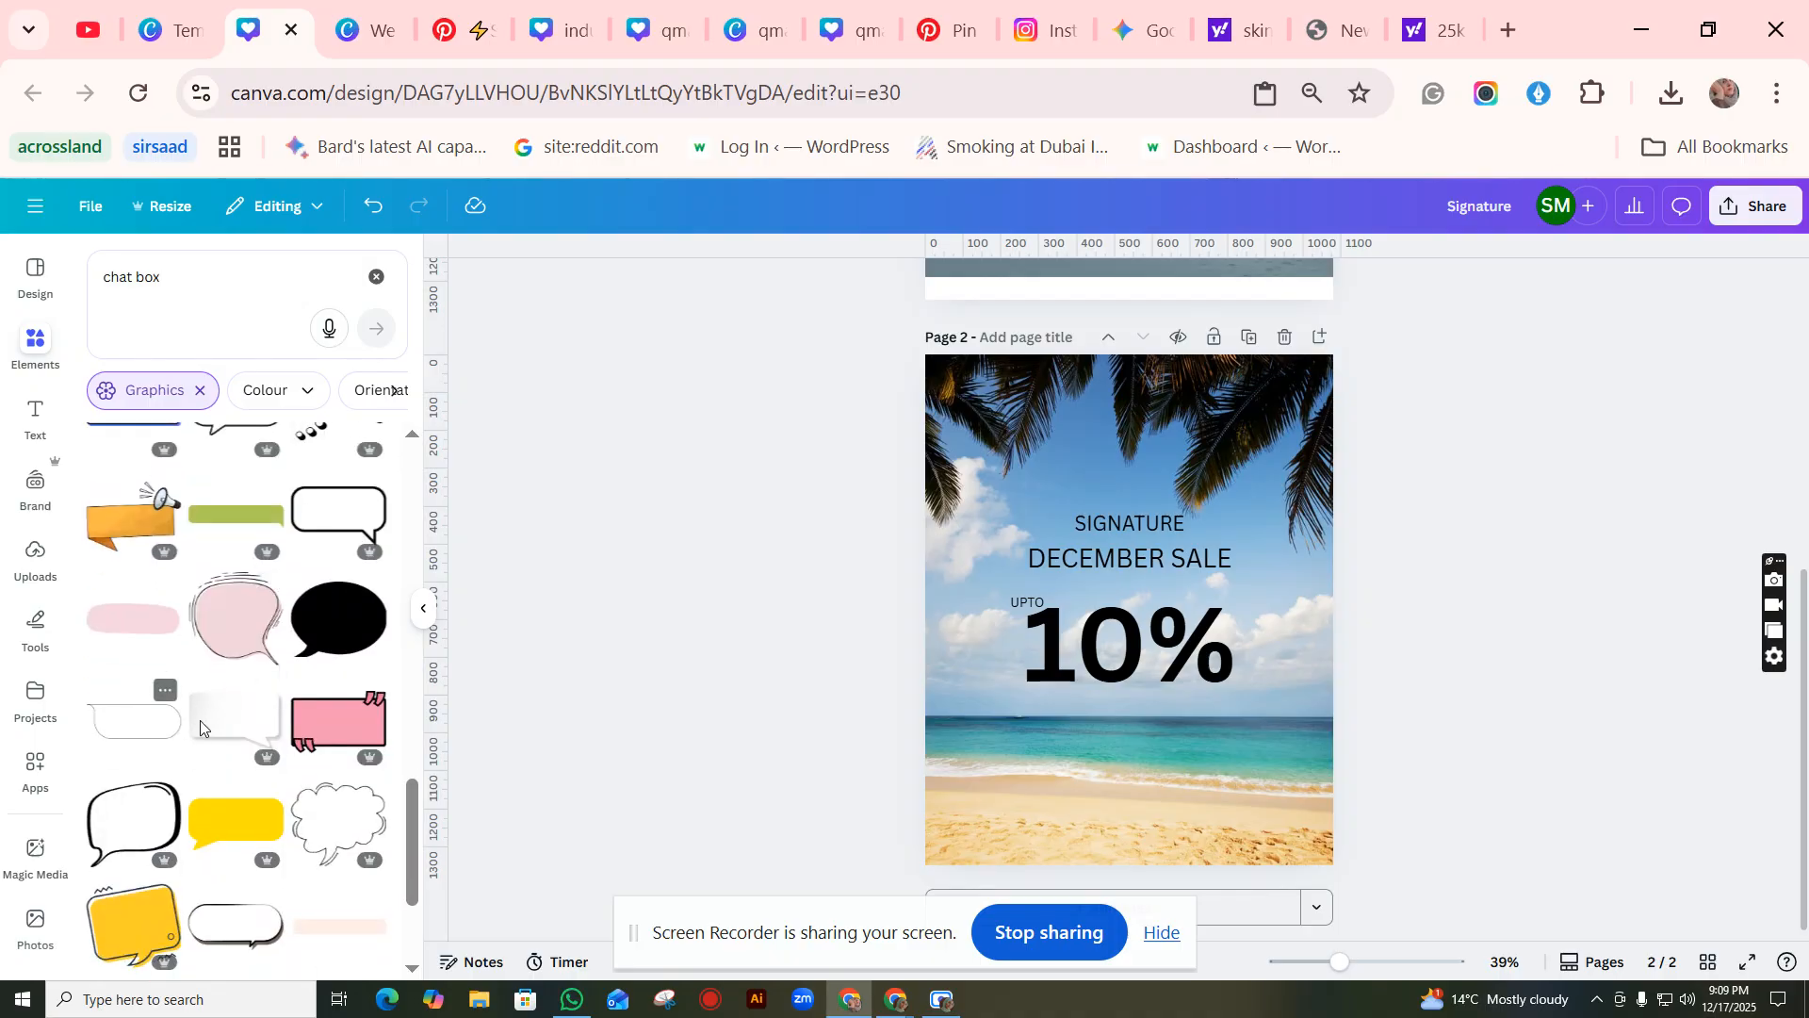
scroll(208, 720, "down", 5)
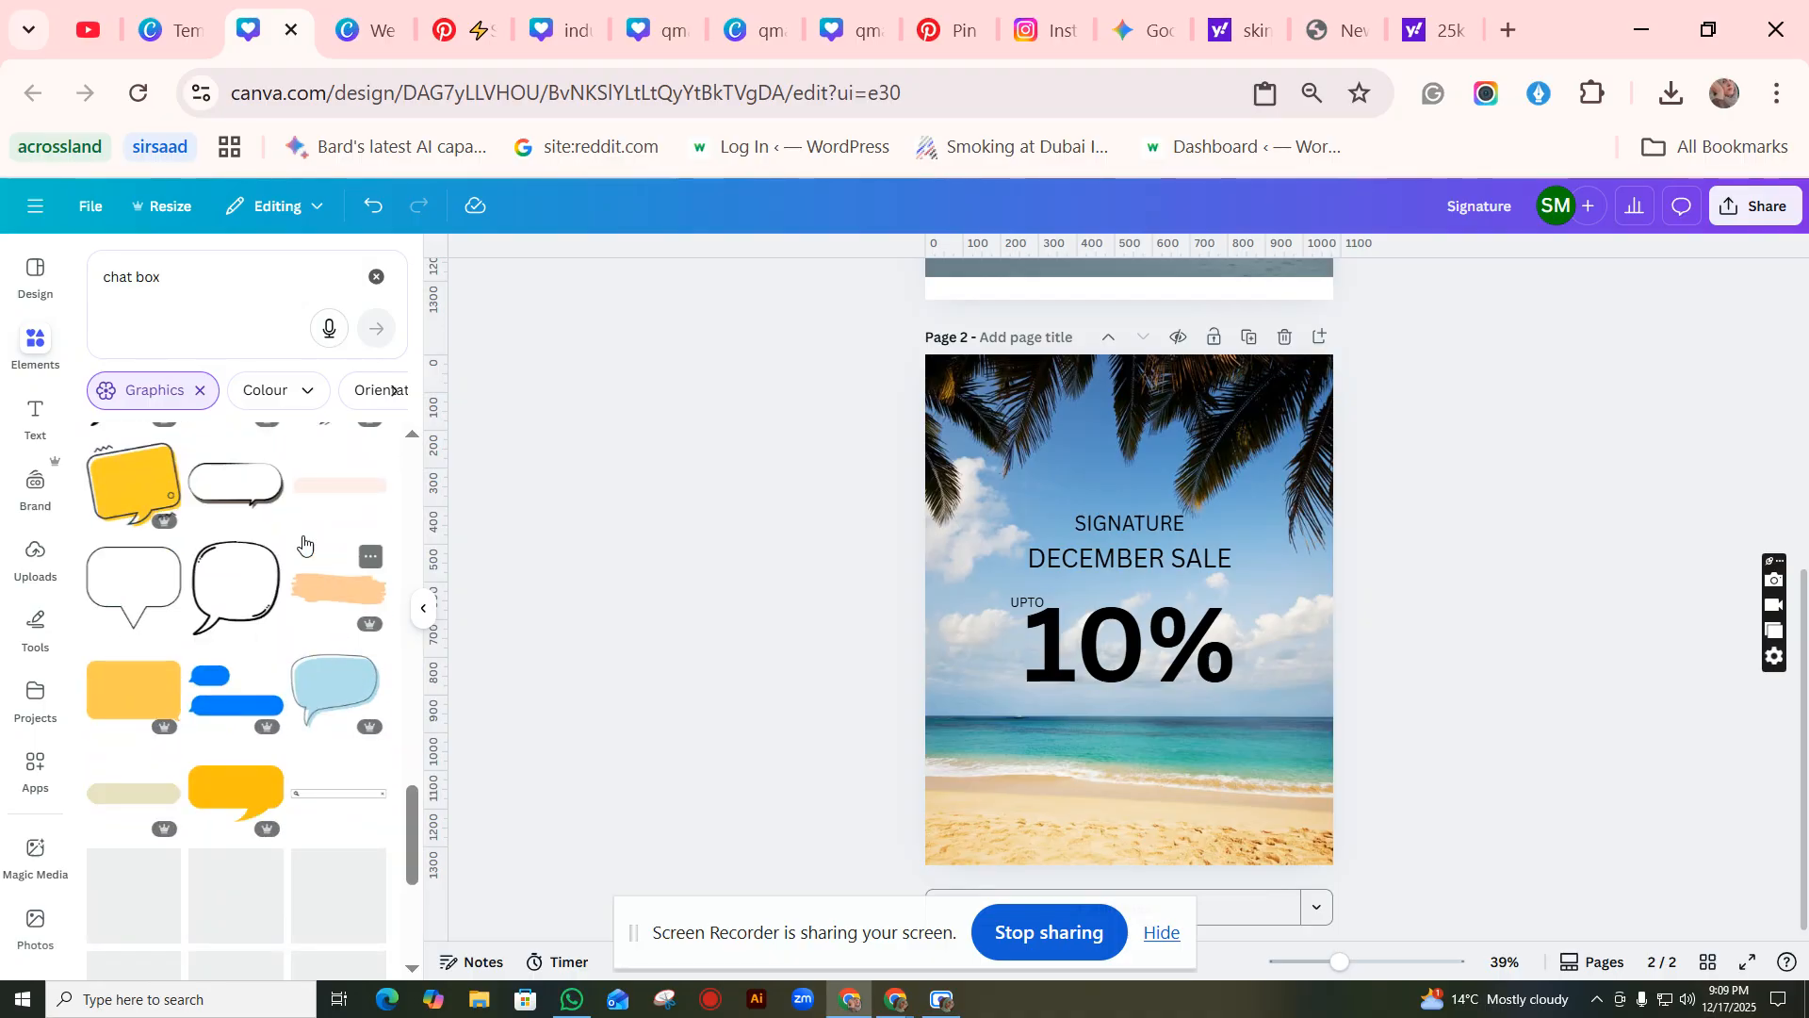
scroll(284, 727, "down", 3)
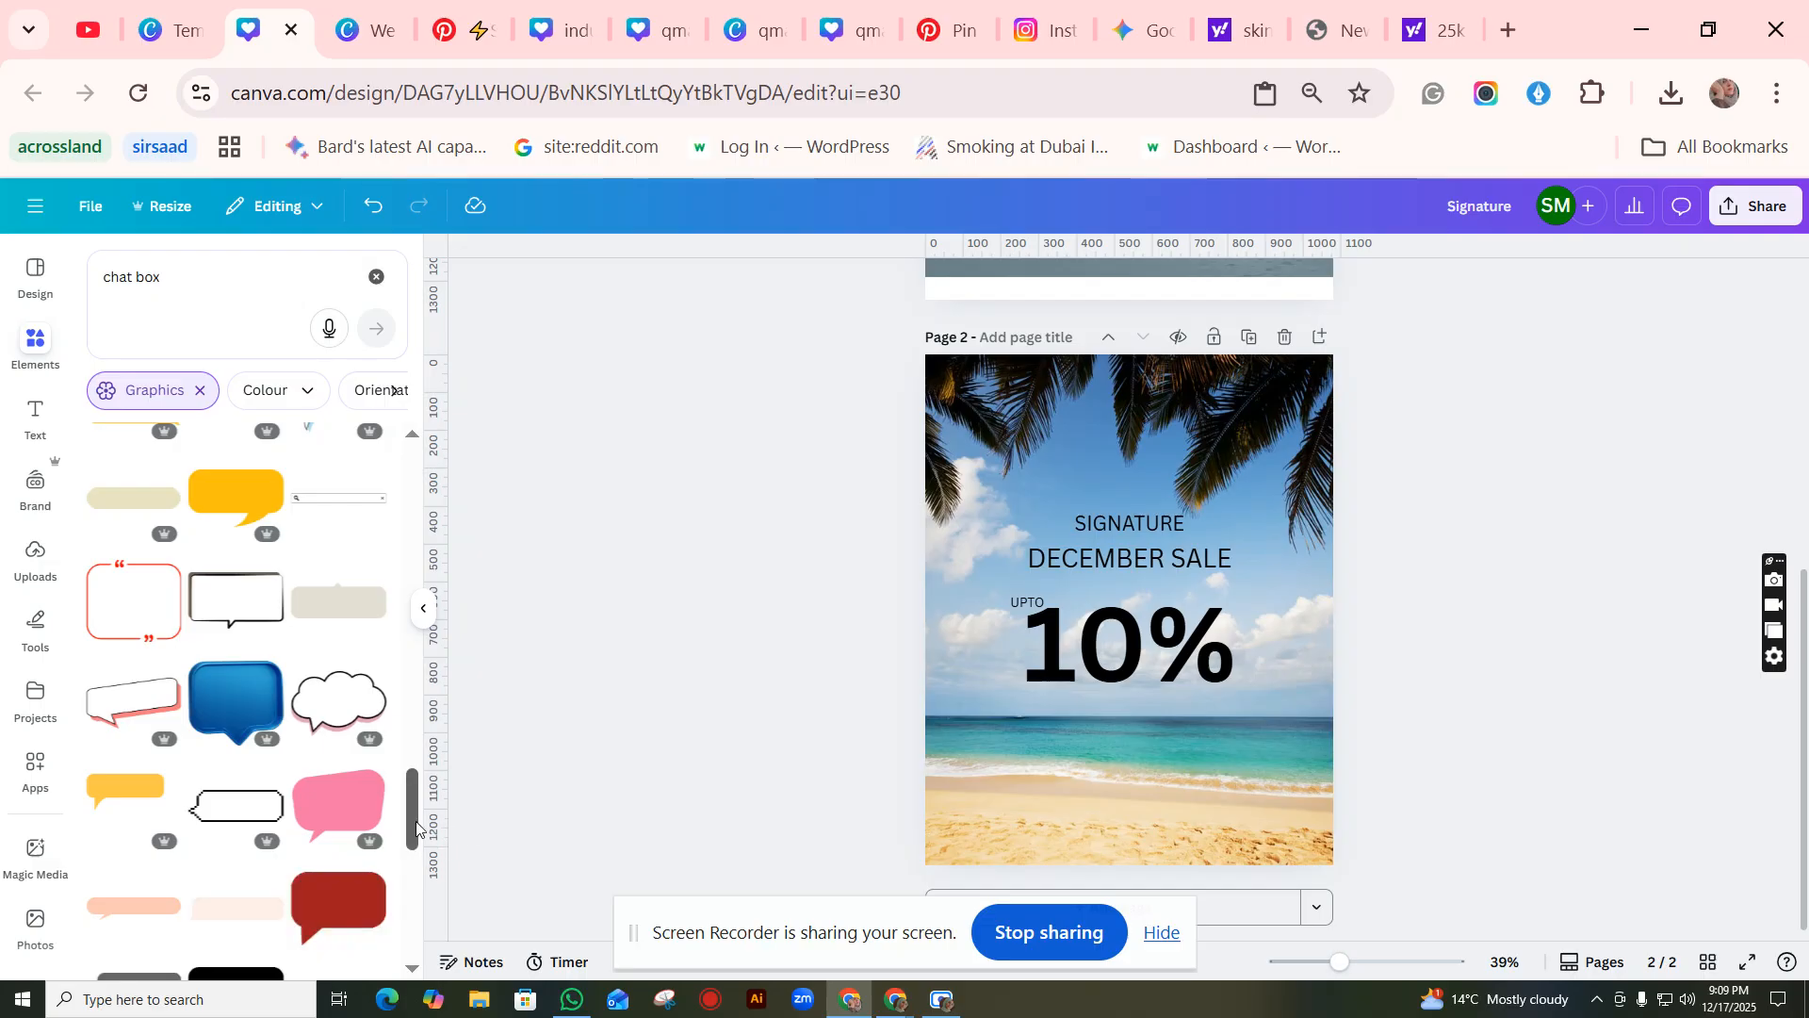
left_click(134, 909)
key("Delete")
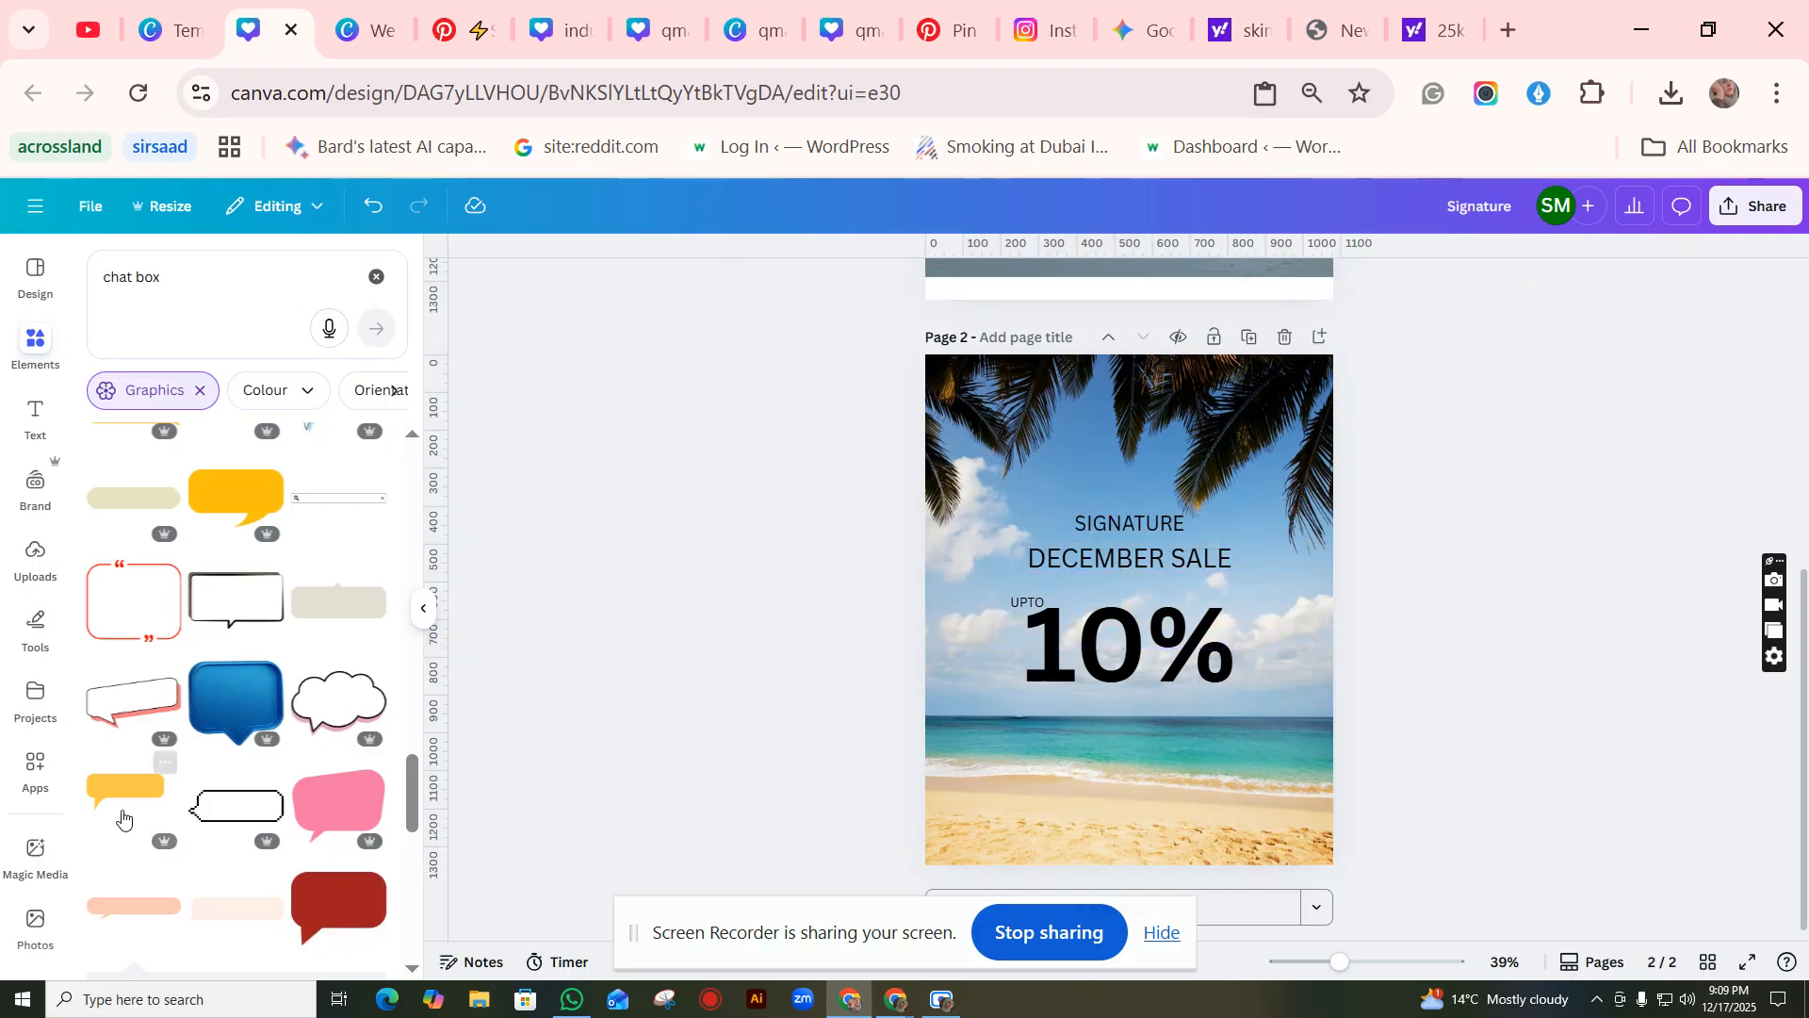
scroll(122, 818, "down", 5)
left_click_drag(420, 874, 440, 391)
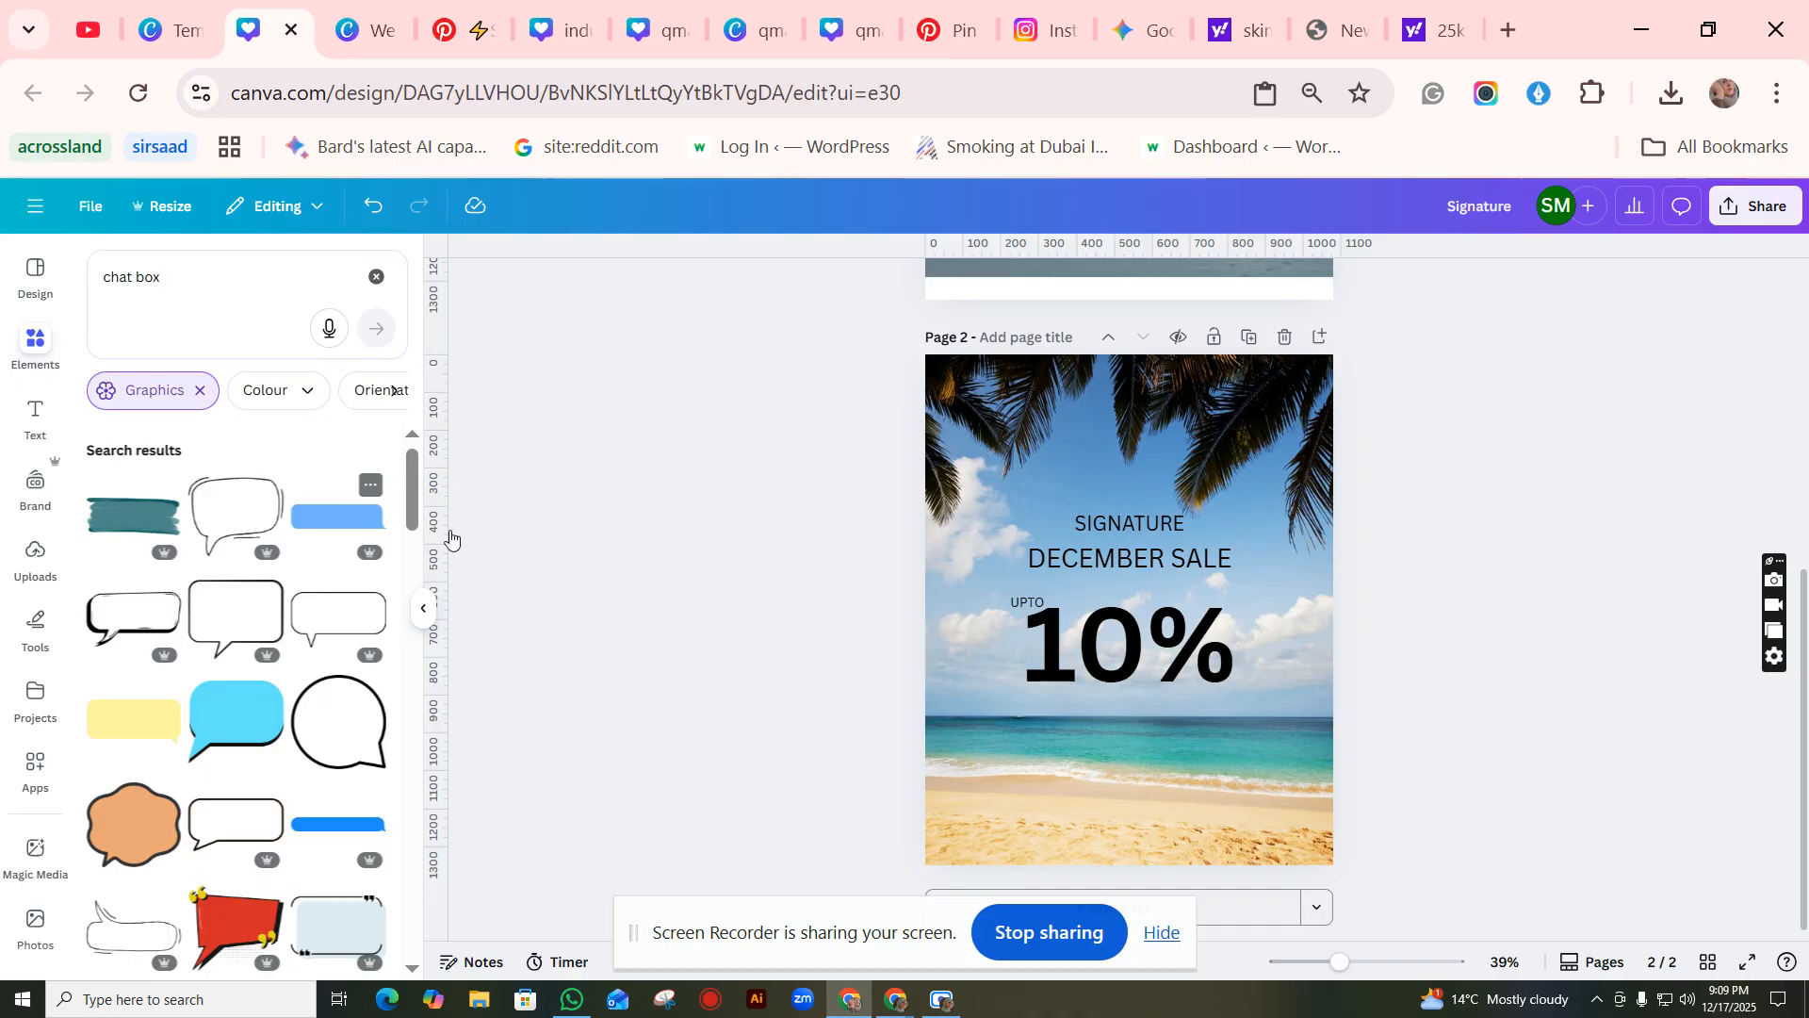
Step: Add the blue chat box graphic to page 2, enlarged and centred behind the SIGNATURE DECEMBER SALE heading
left_click(351, 521)
left_click_drag(1095, 611, 1059, 523)
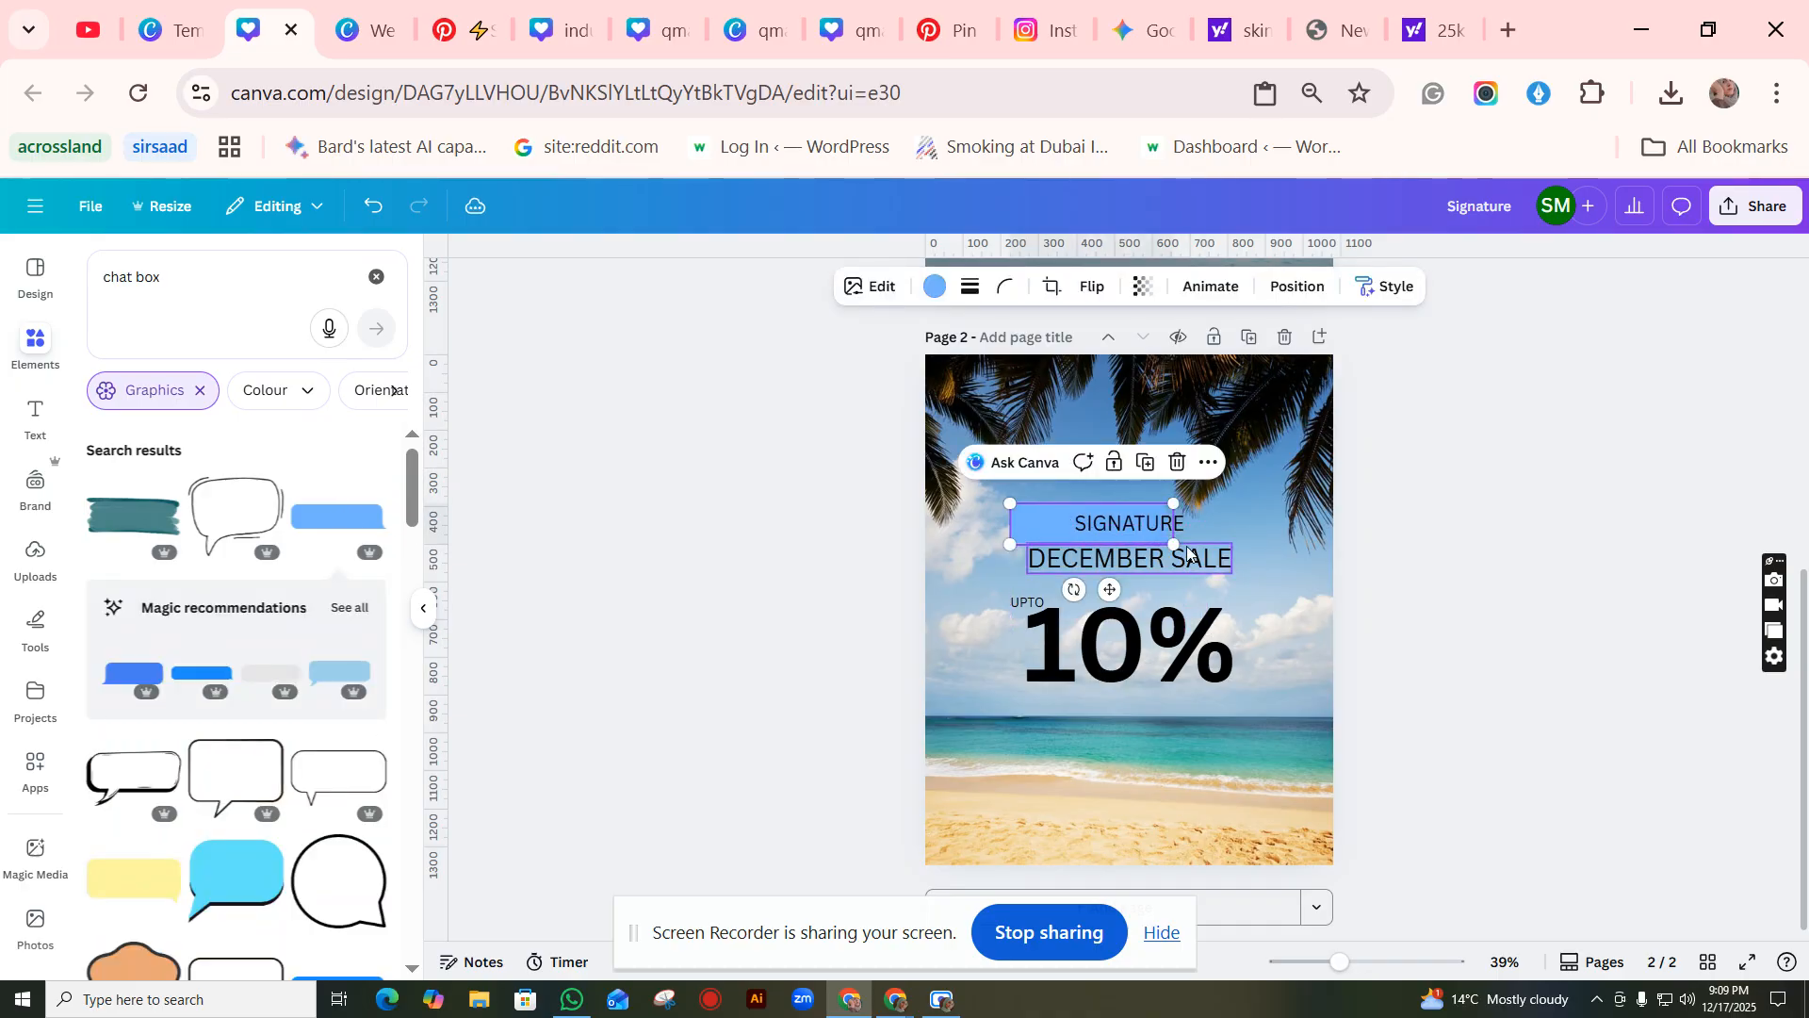
left_click_drag(1175, 545, 1289, 624)
left_click_drag(1232, 542, 1214, 545)
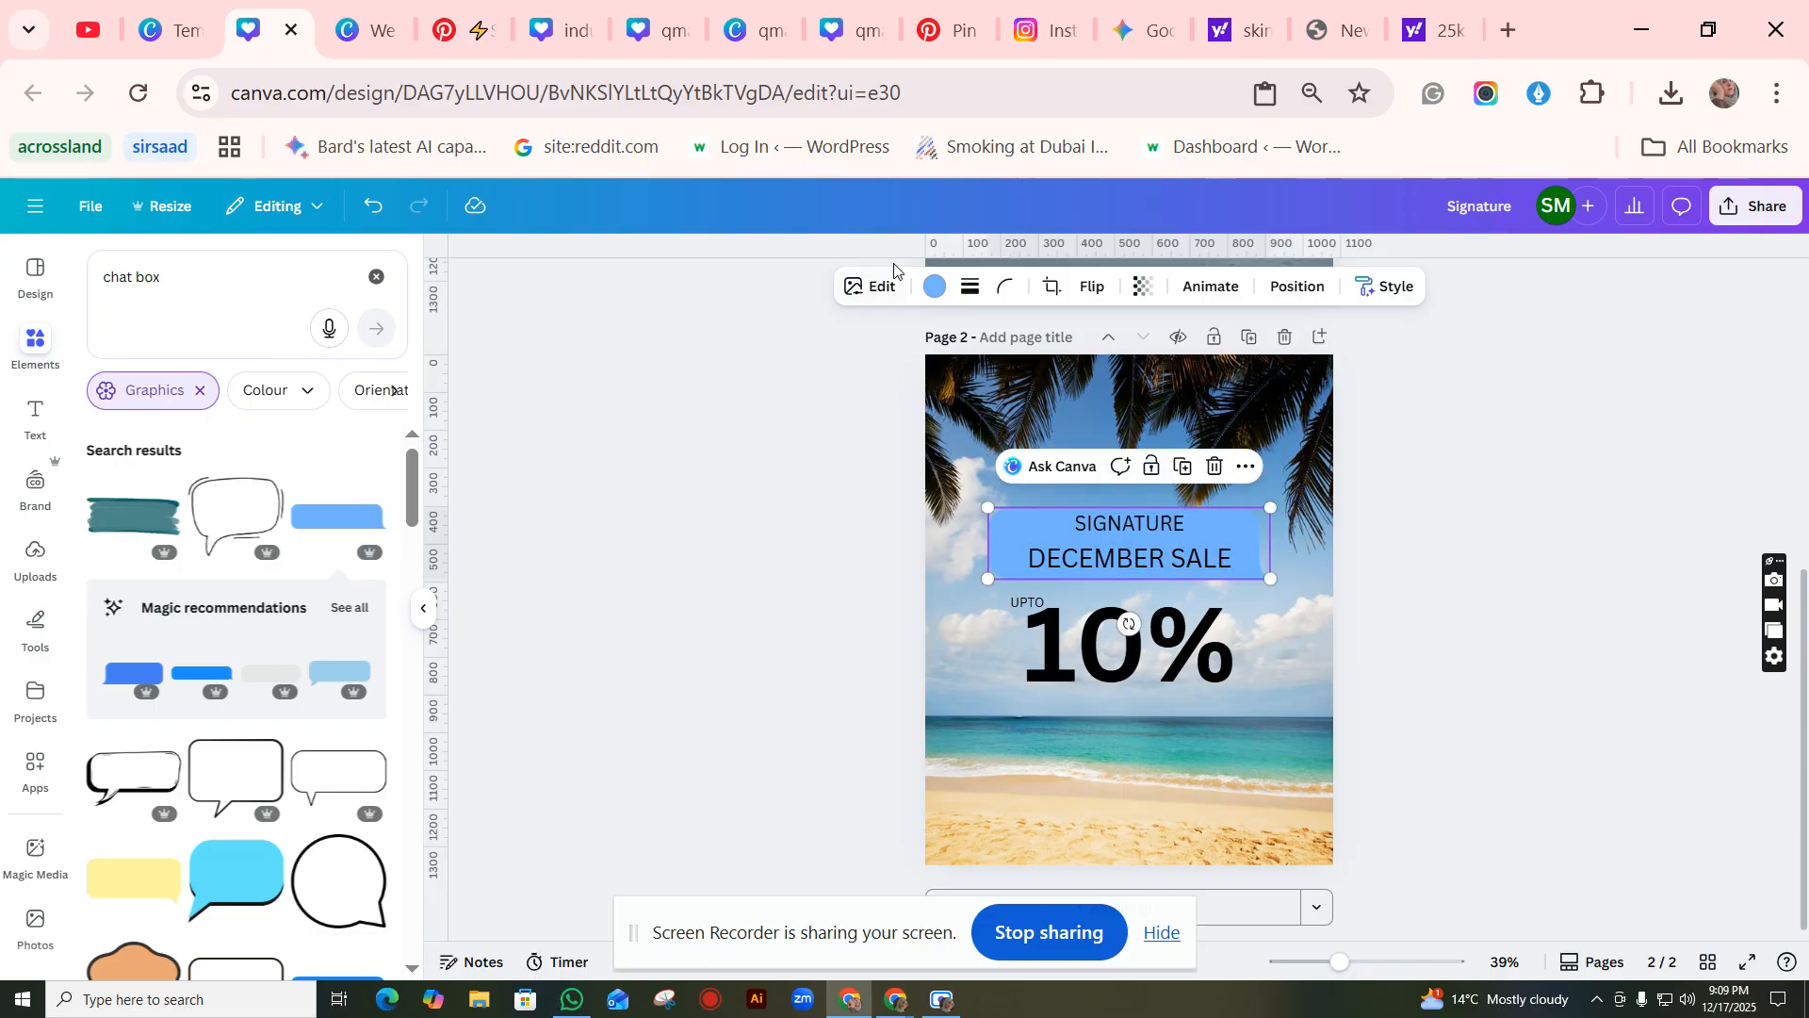
Step: Recolour the chat box behind the heading with the near-white photo colour, and compare it with page 1
left_click(934, 287)
scroll(293, 685, "down", 2)
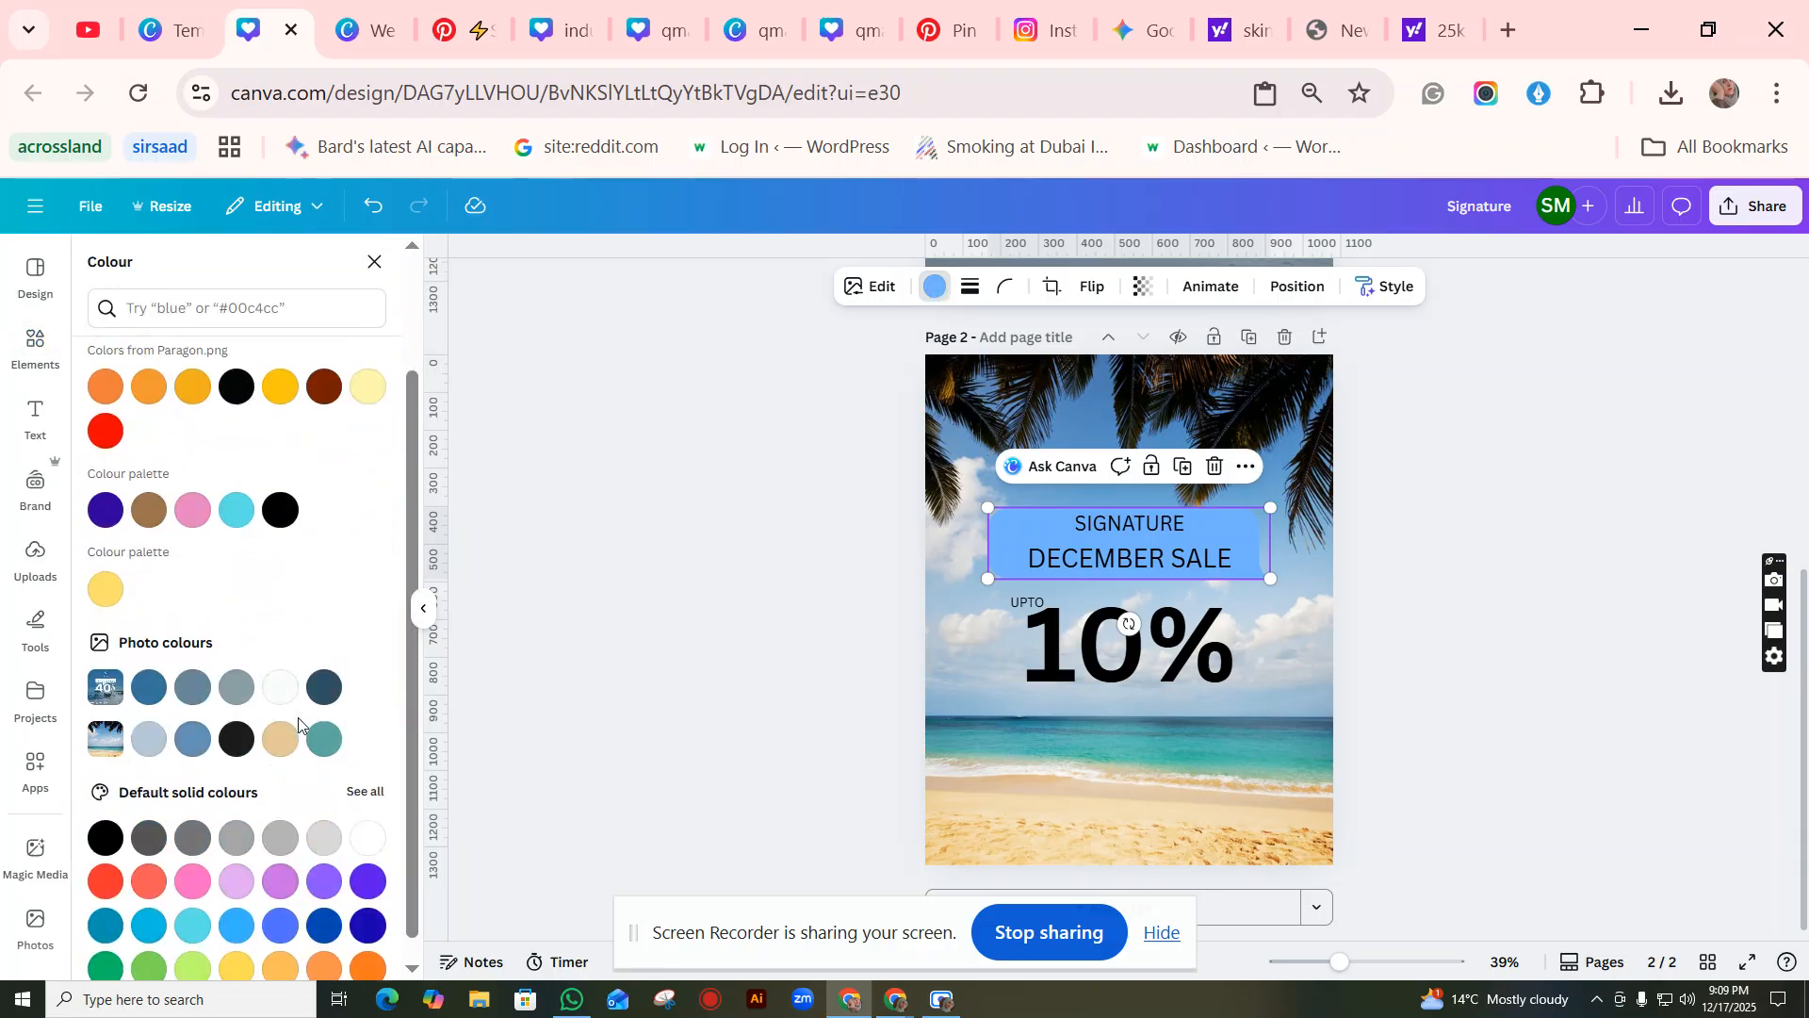
left_click(280, 684)
left_click_drag(1209, 528, 1215, 526)
scroll(1338, 643, "up", 2)
scroll(1259, 415, "up", 3)
scroll(1259, 423, "down", 4)
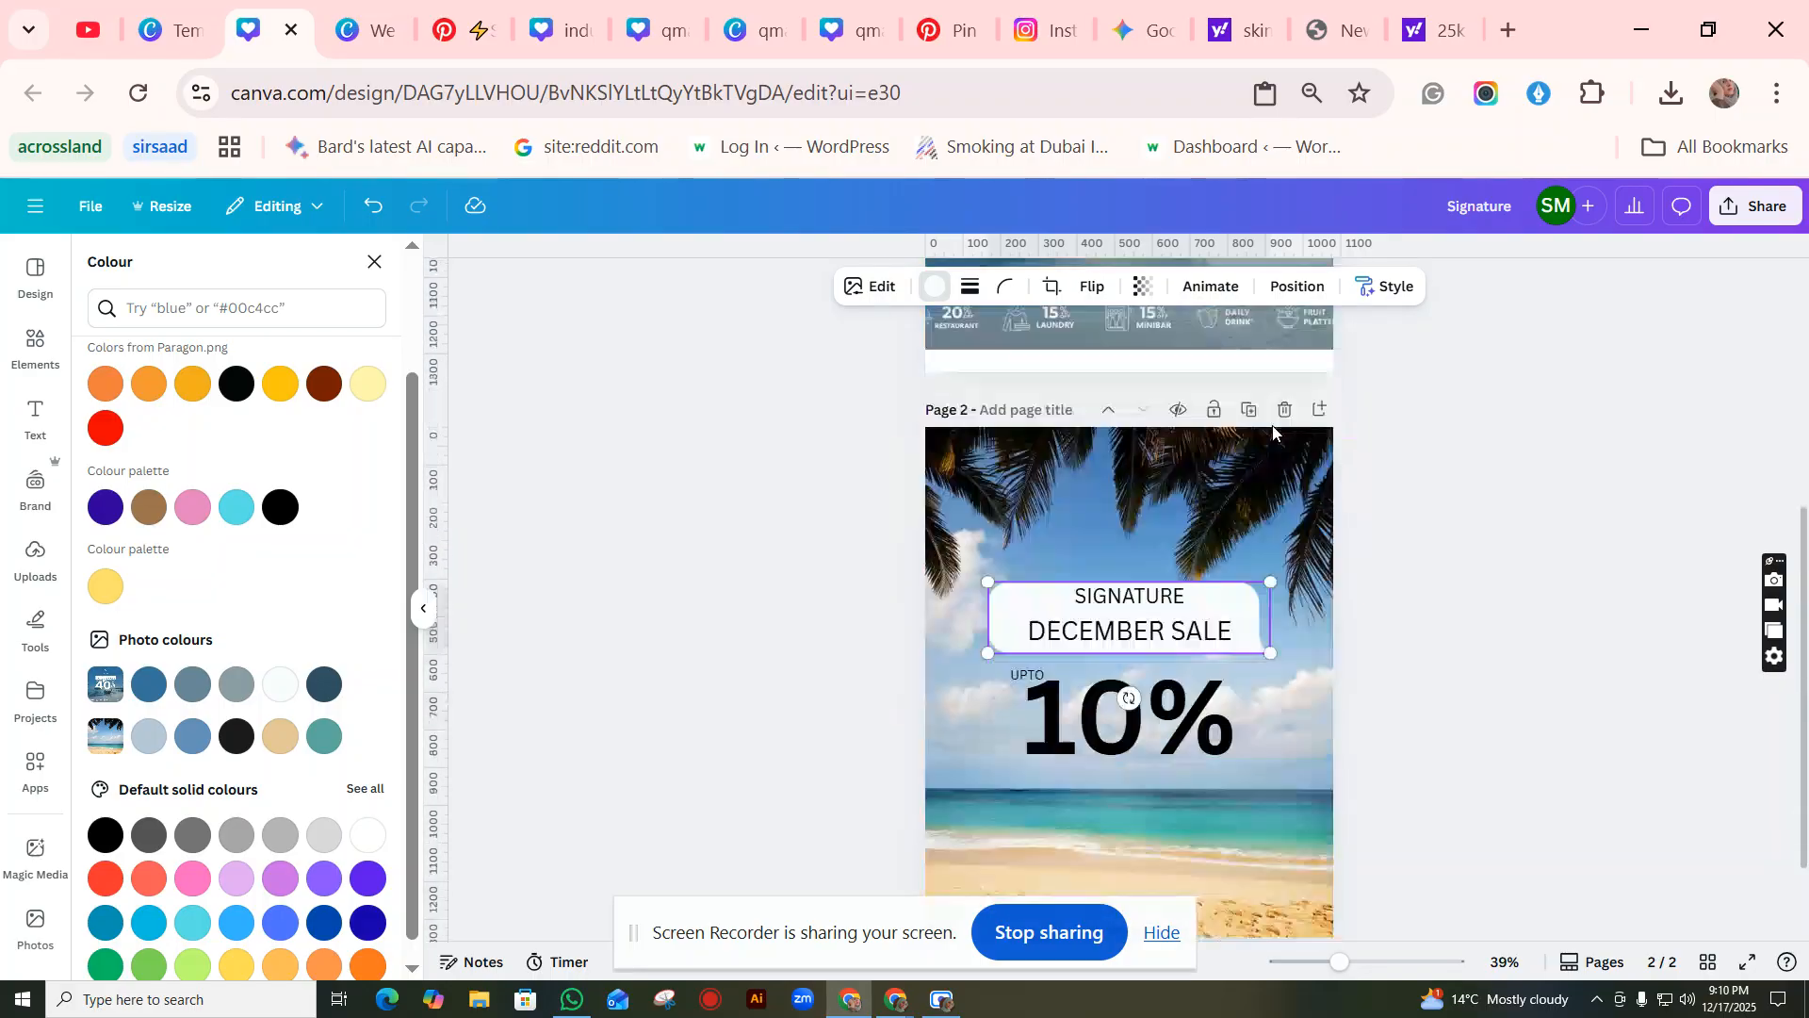
Step: Set the text colour of SIGNATURE and DECEMBER SALE to the light blue default solid colour
left_click(1127, 524)
left_click(940, 288)
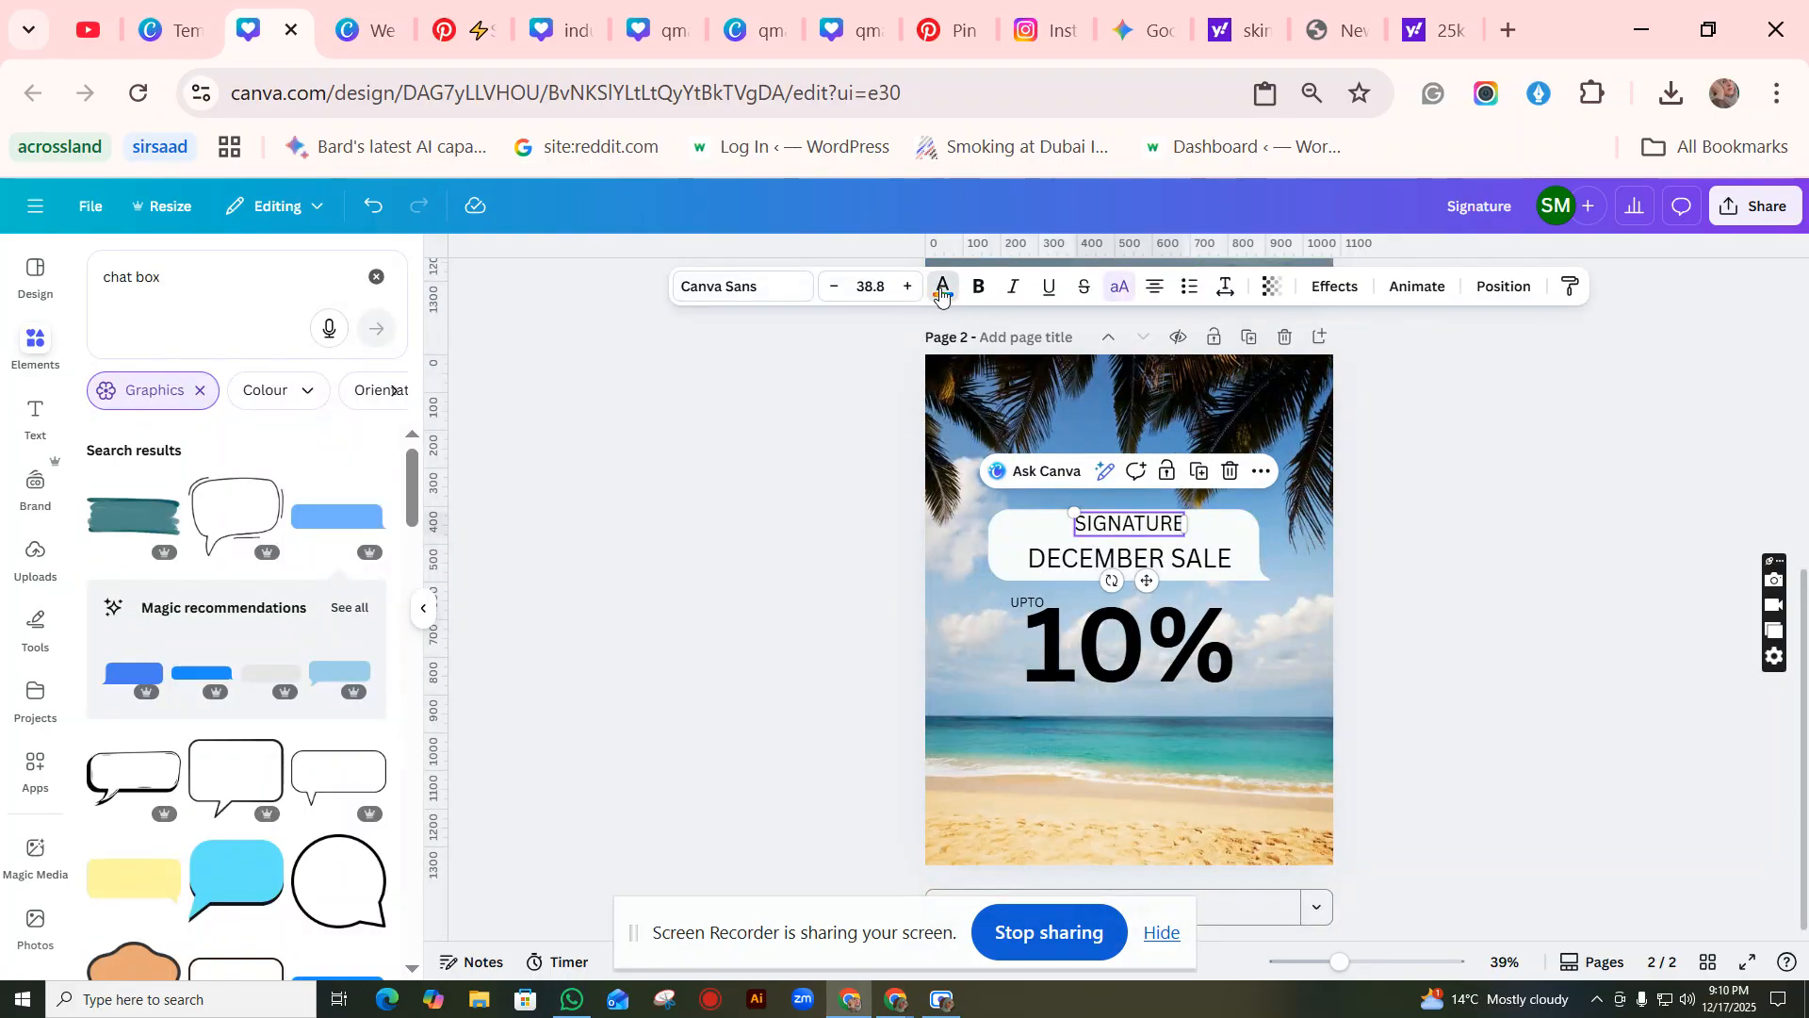
scroll(247, 646, "down", 2)
scroll(253, 707, "down", 2)
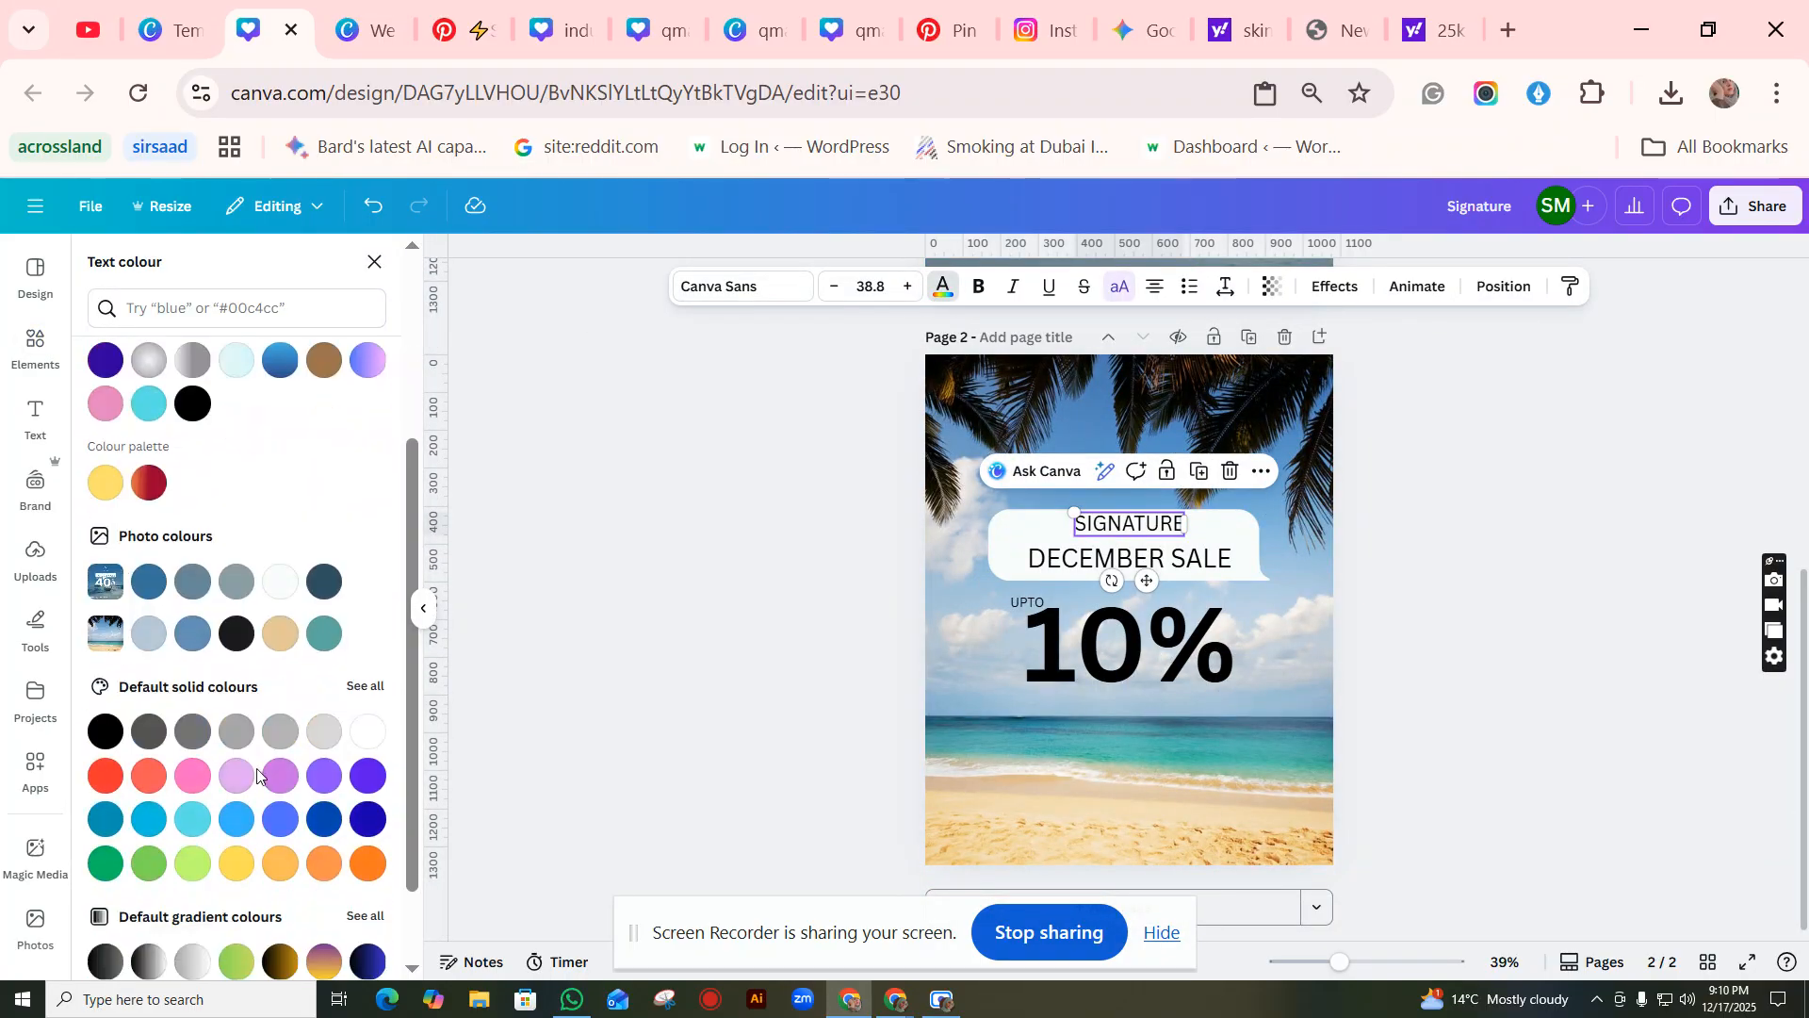
left_click(239, 820)
left_click(1149, 564)
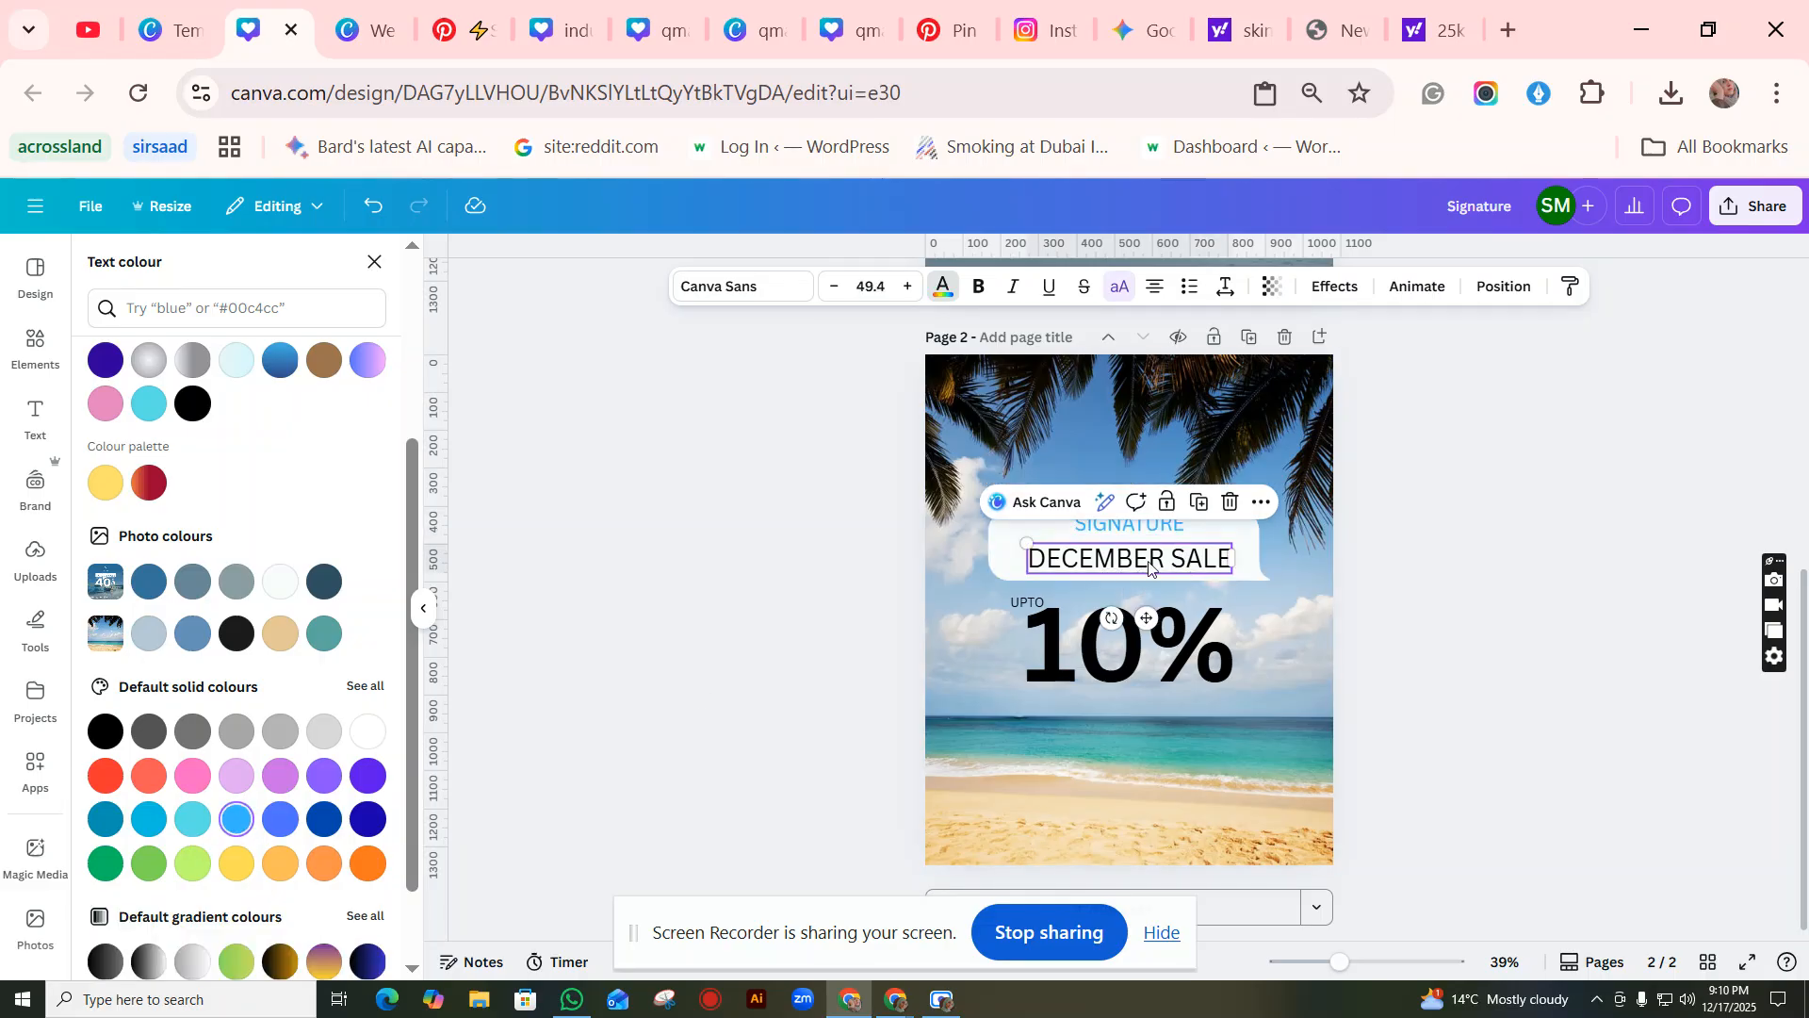
left_click(243, 823)
scroll(1448, 631, "up", 3)
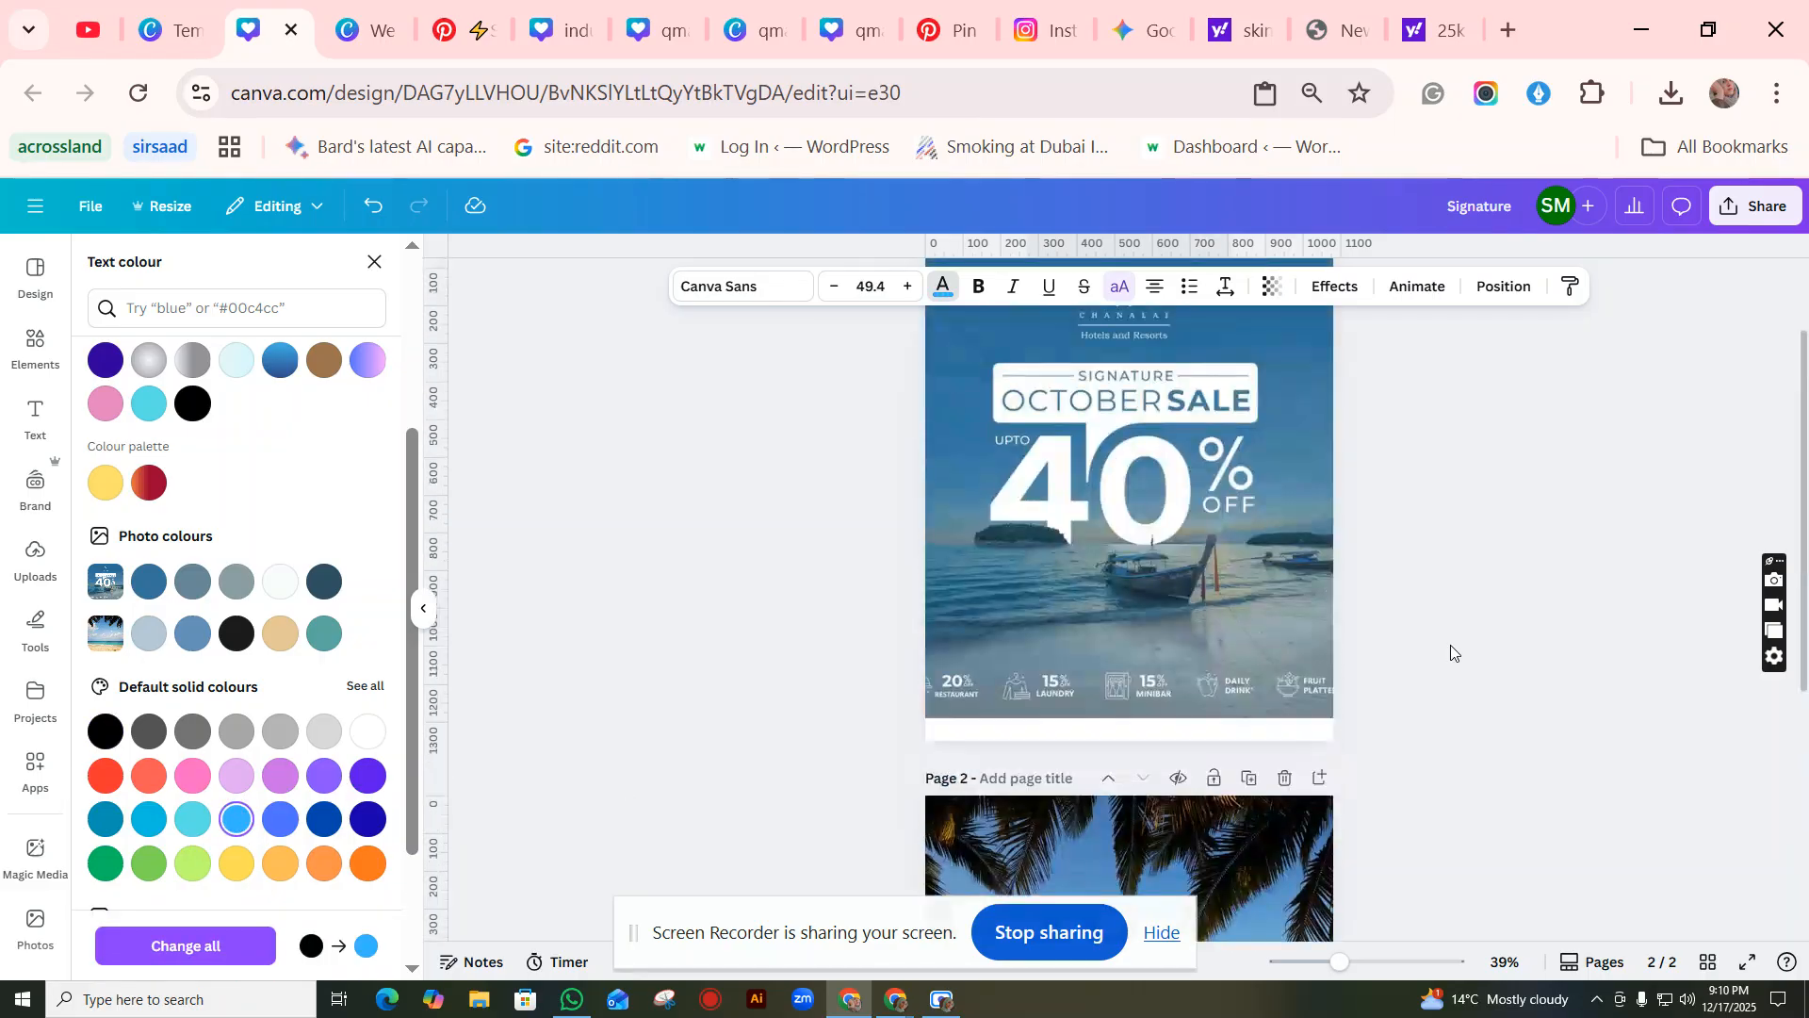
scroll(1122, 528, "down", 3)
Step: Try white, photo blues and a blue gradient on the 10% text, and settle on the teal-blue default solid colour
left_click(1186, 627)
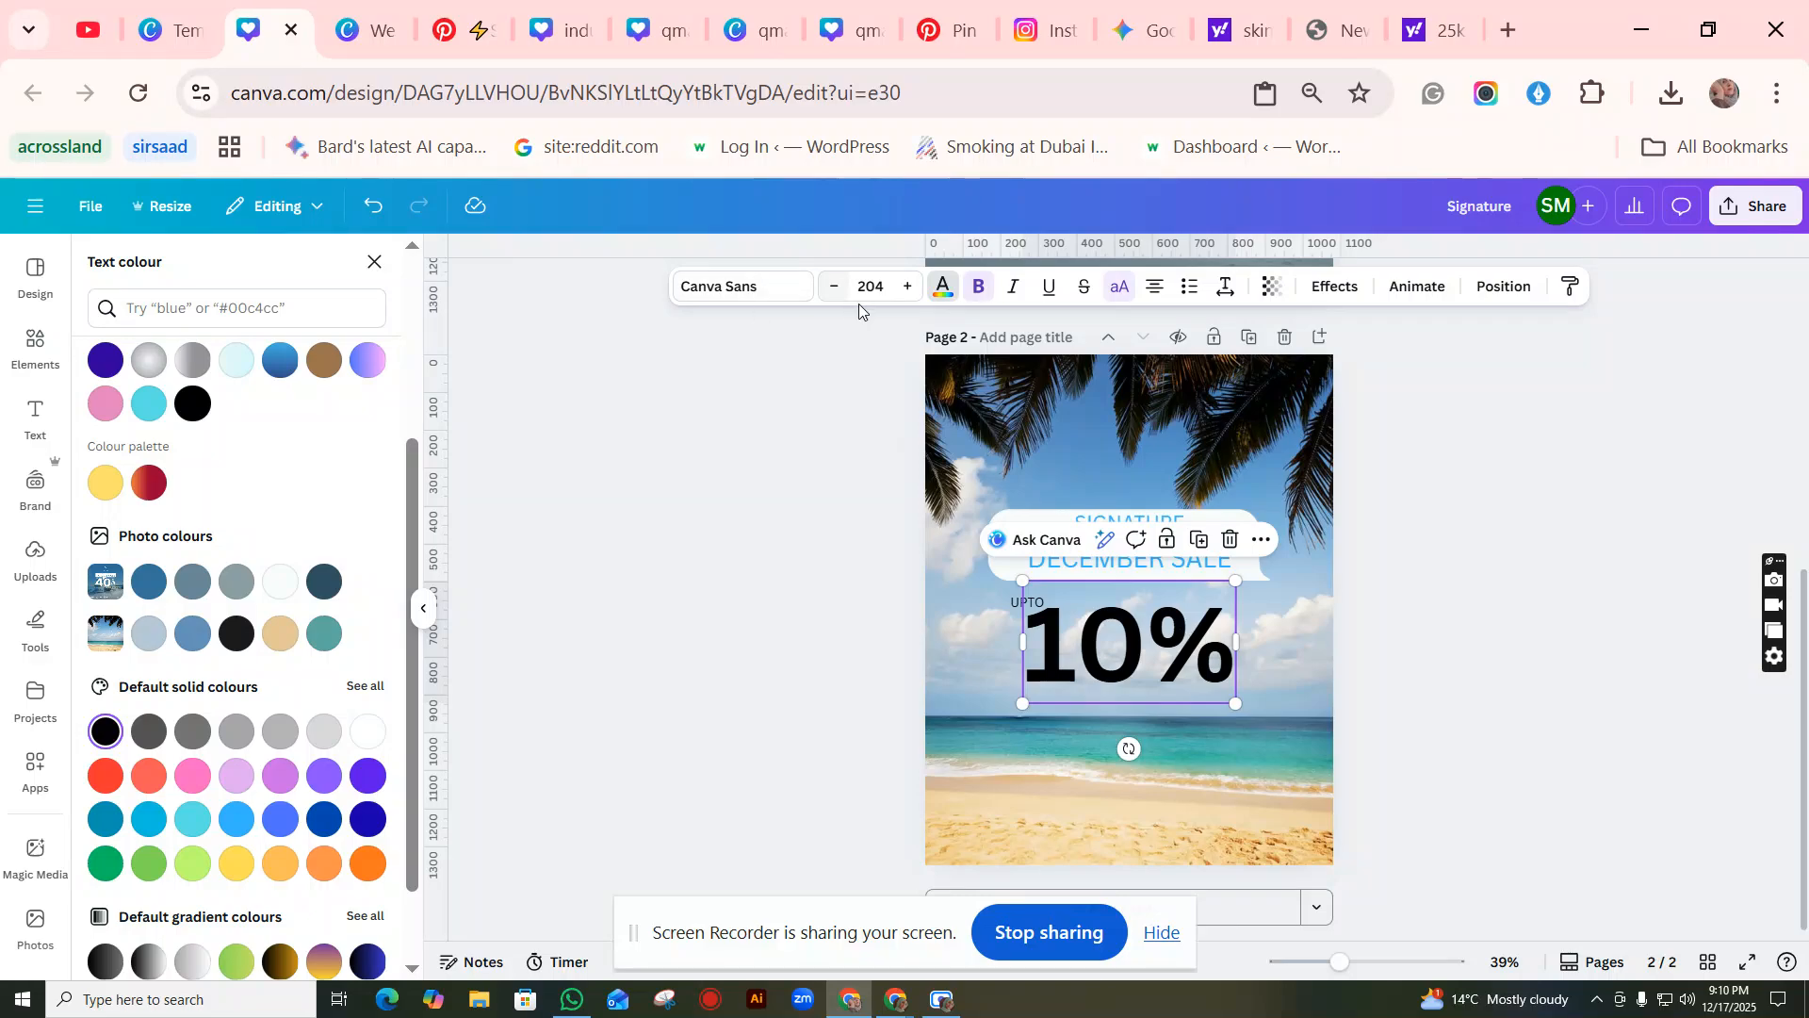
left_click(367, 733)
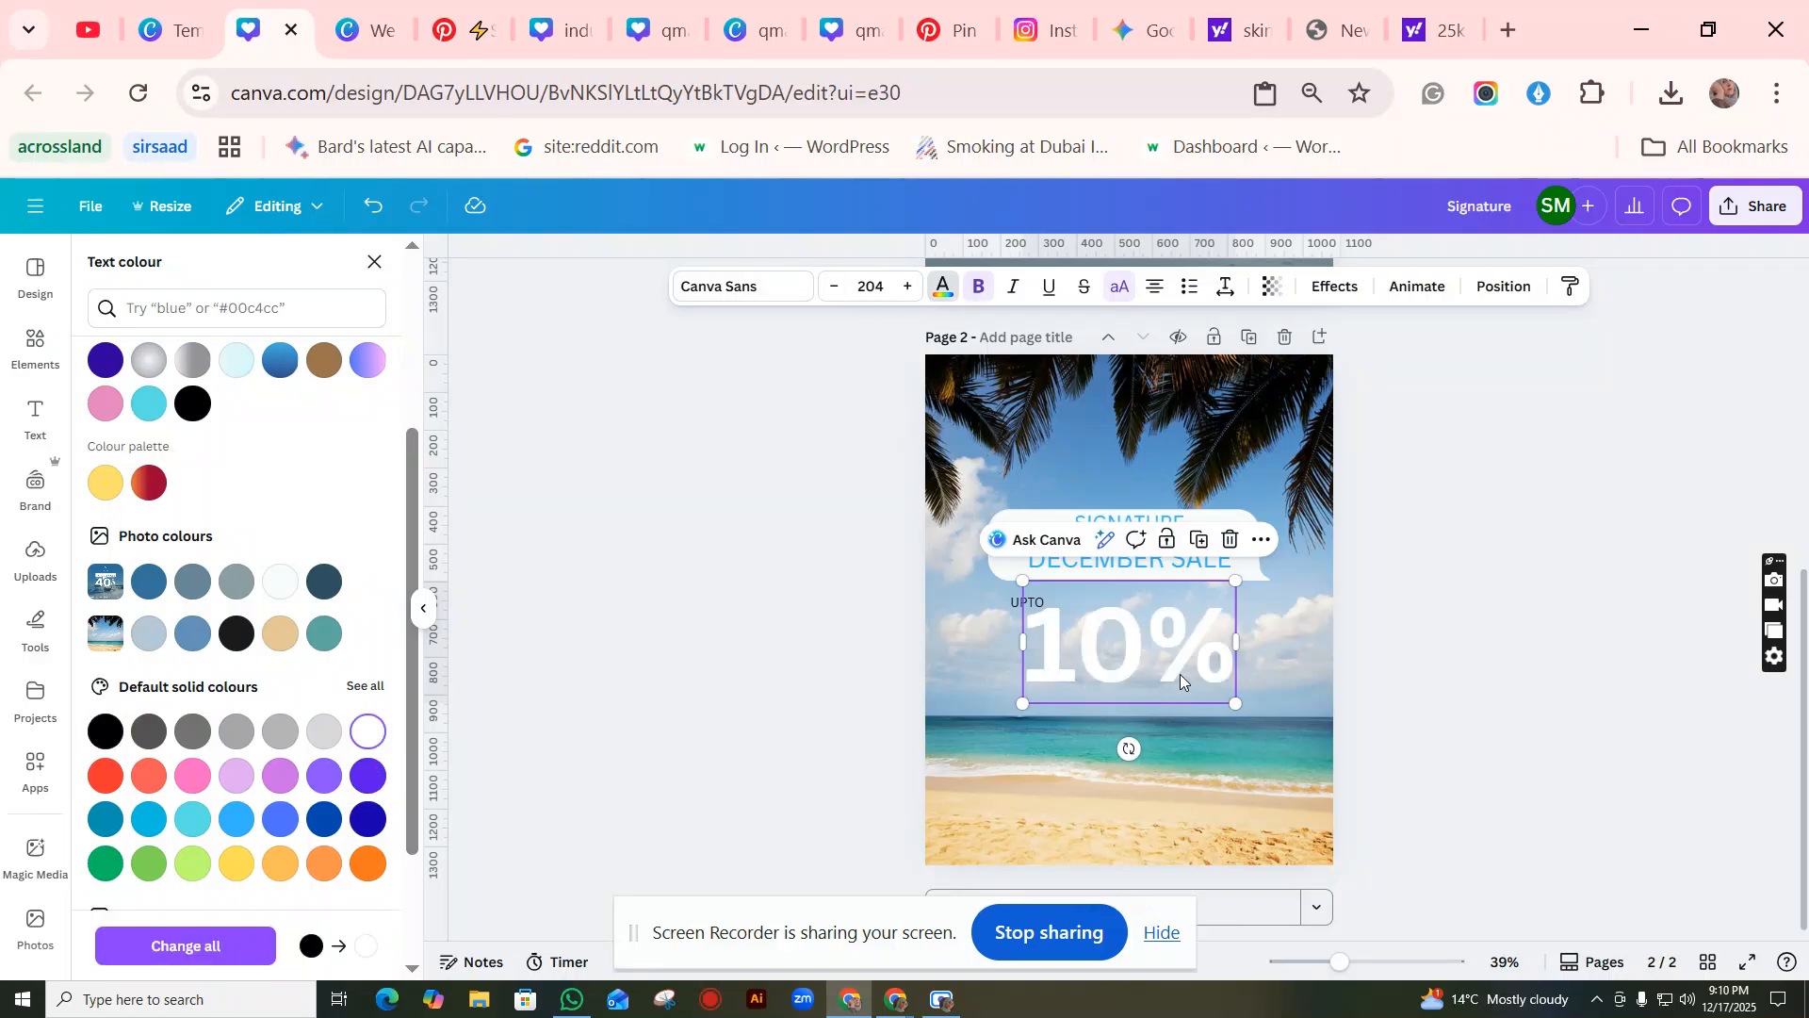
left_click(193, 635)
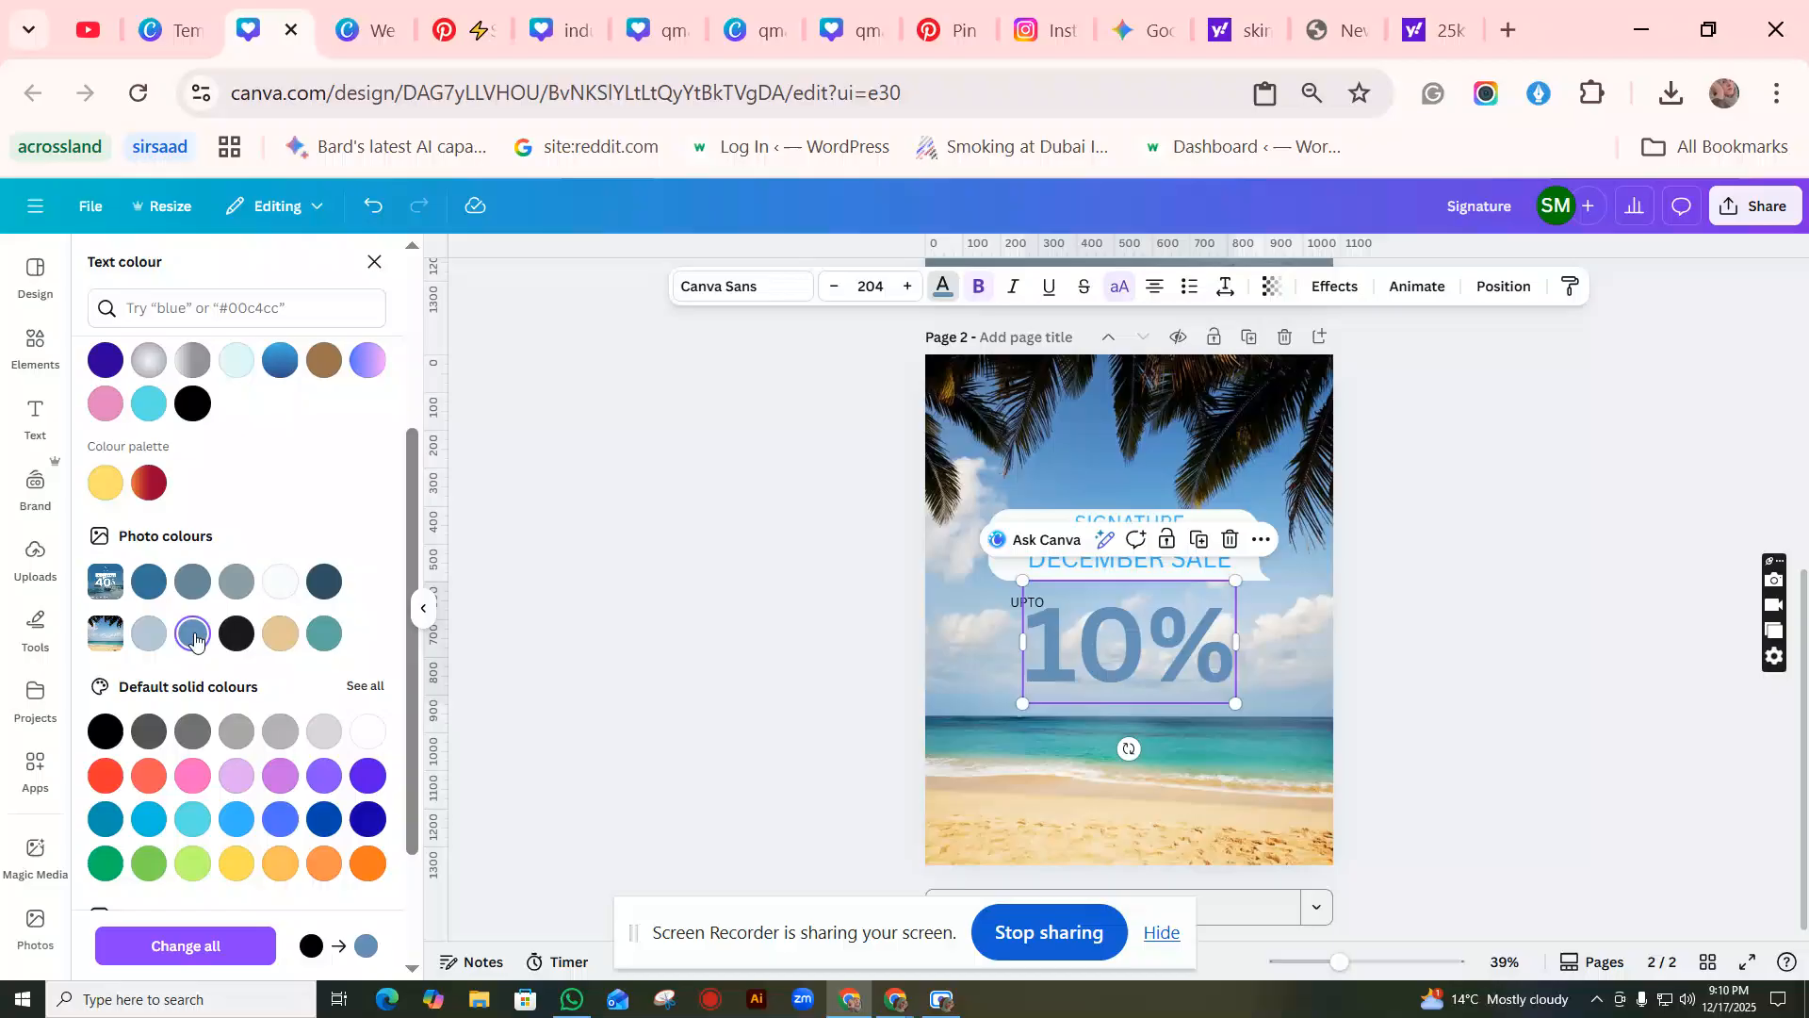
left_click(149, 581)
scroll(283, 801, "down", 2)
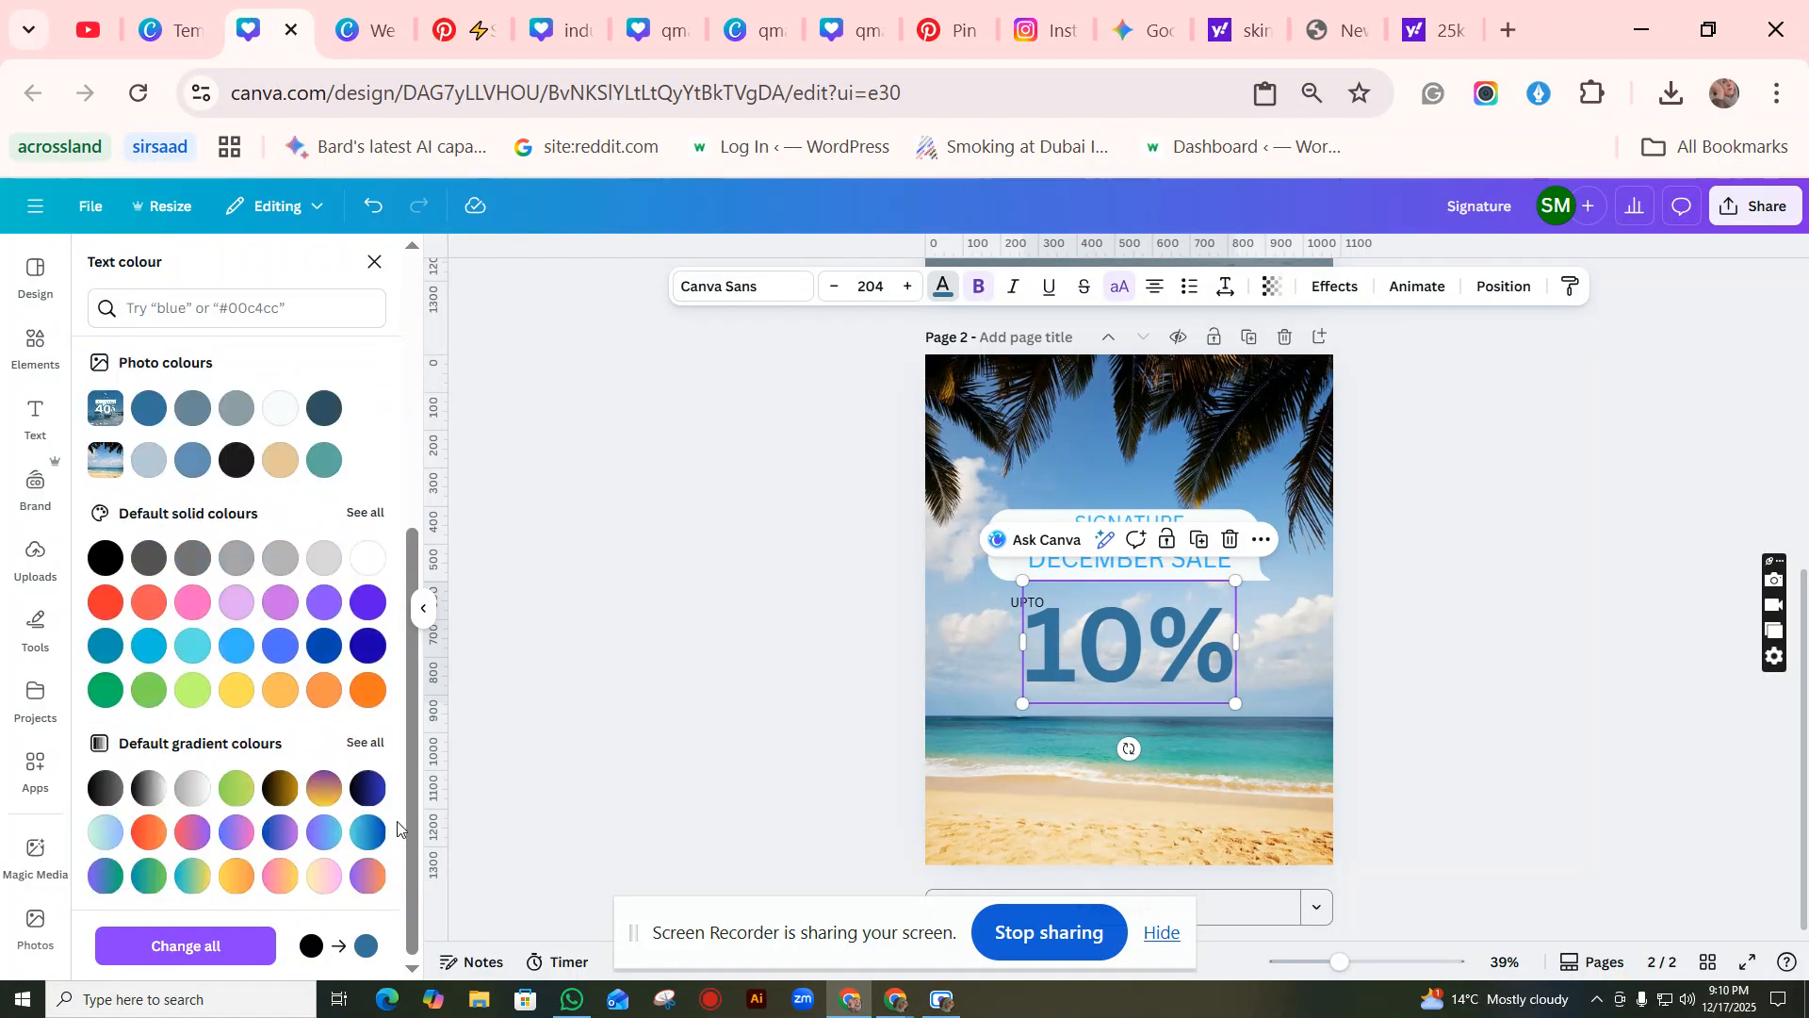
left_click(382, 831)
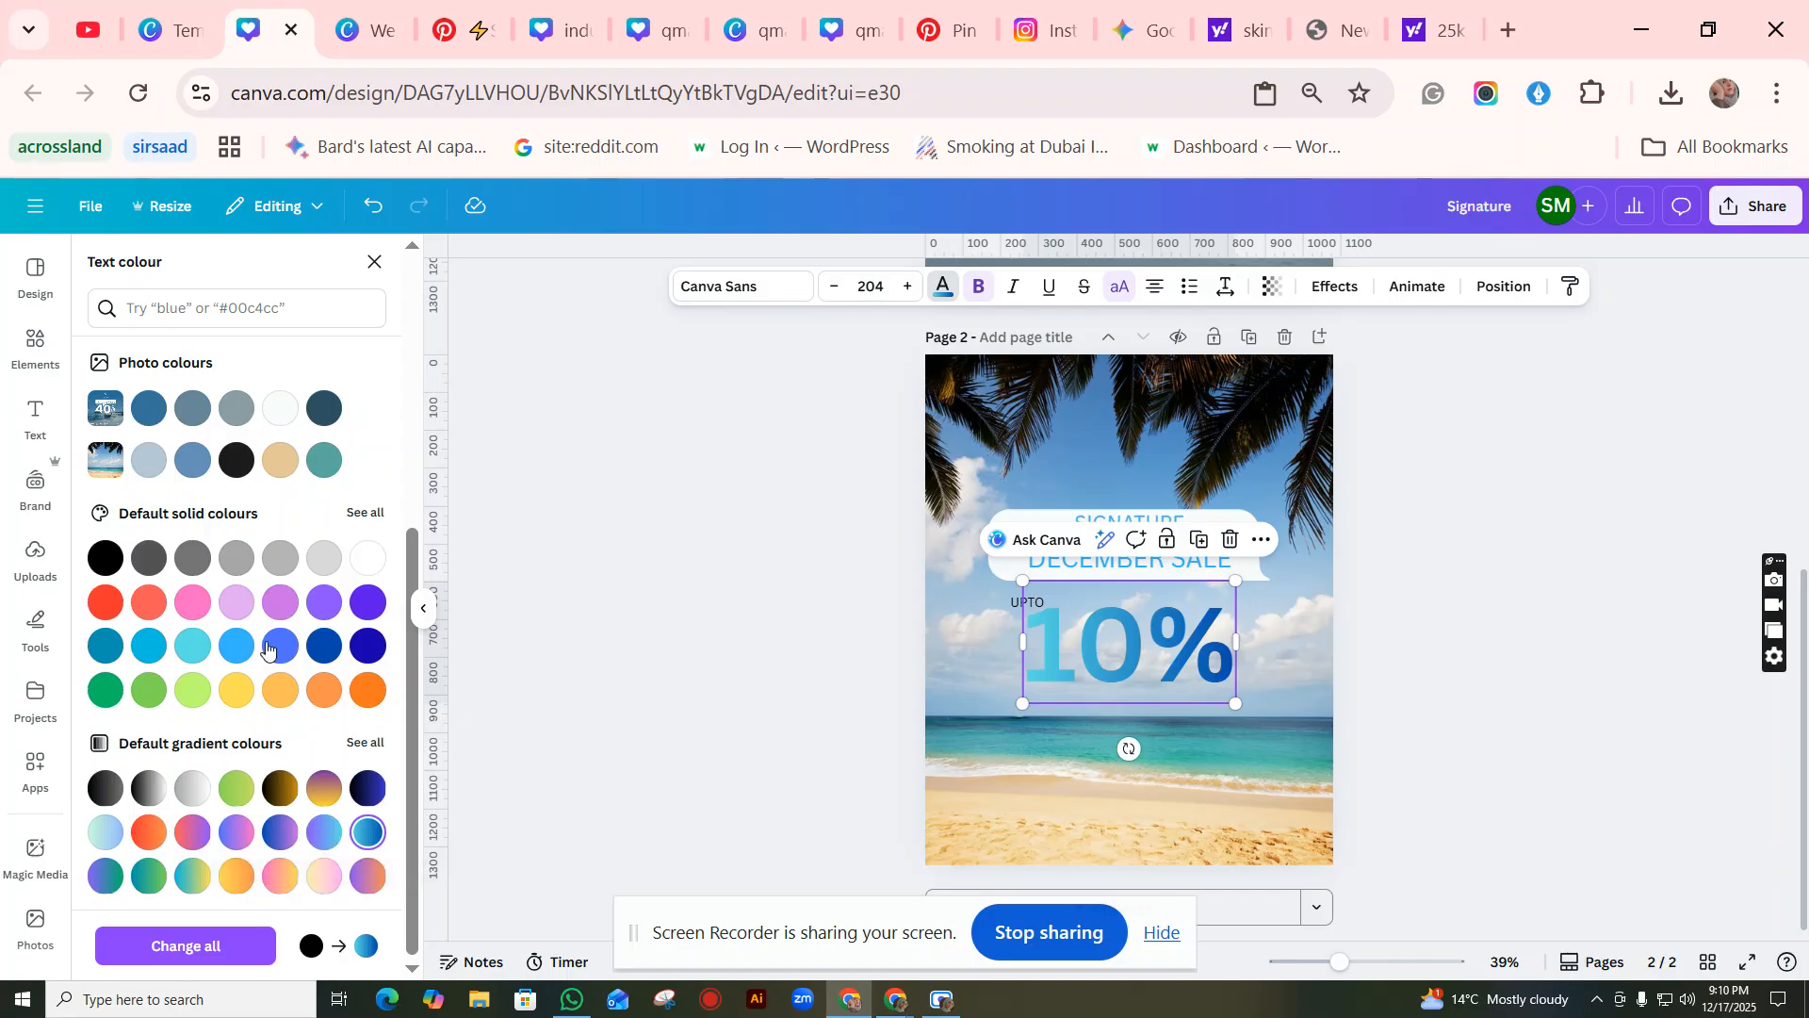
left_click(121, 654)
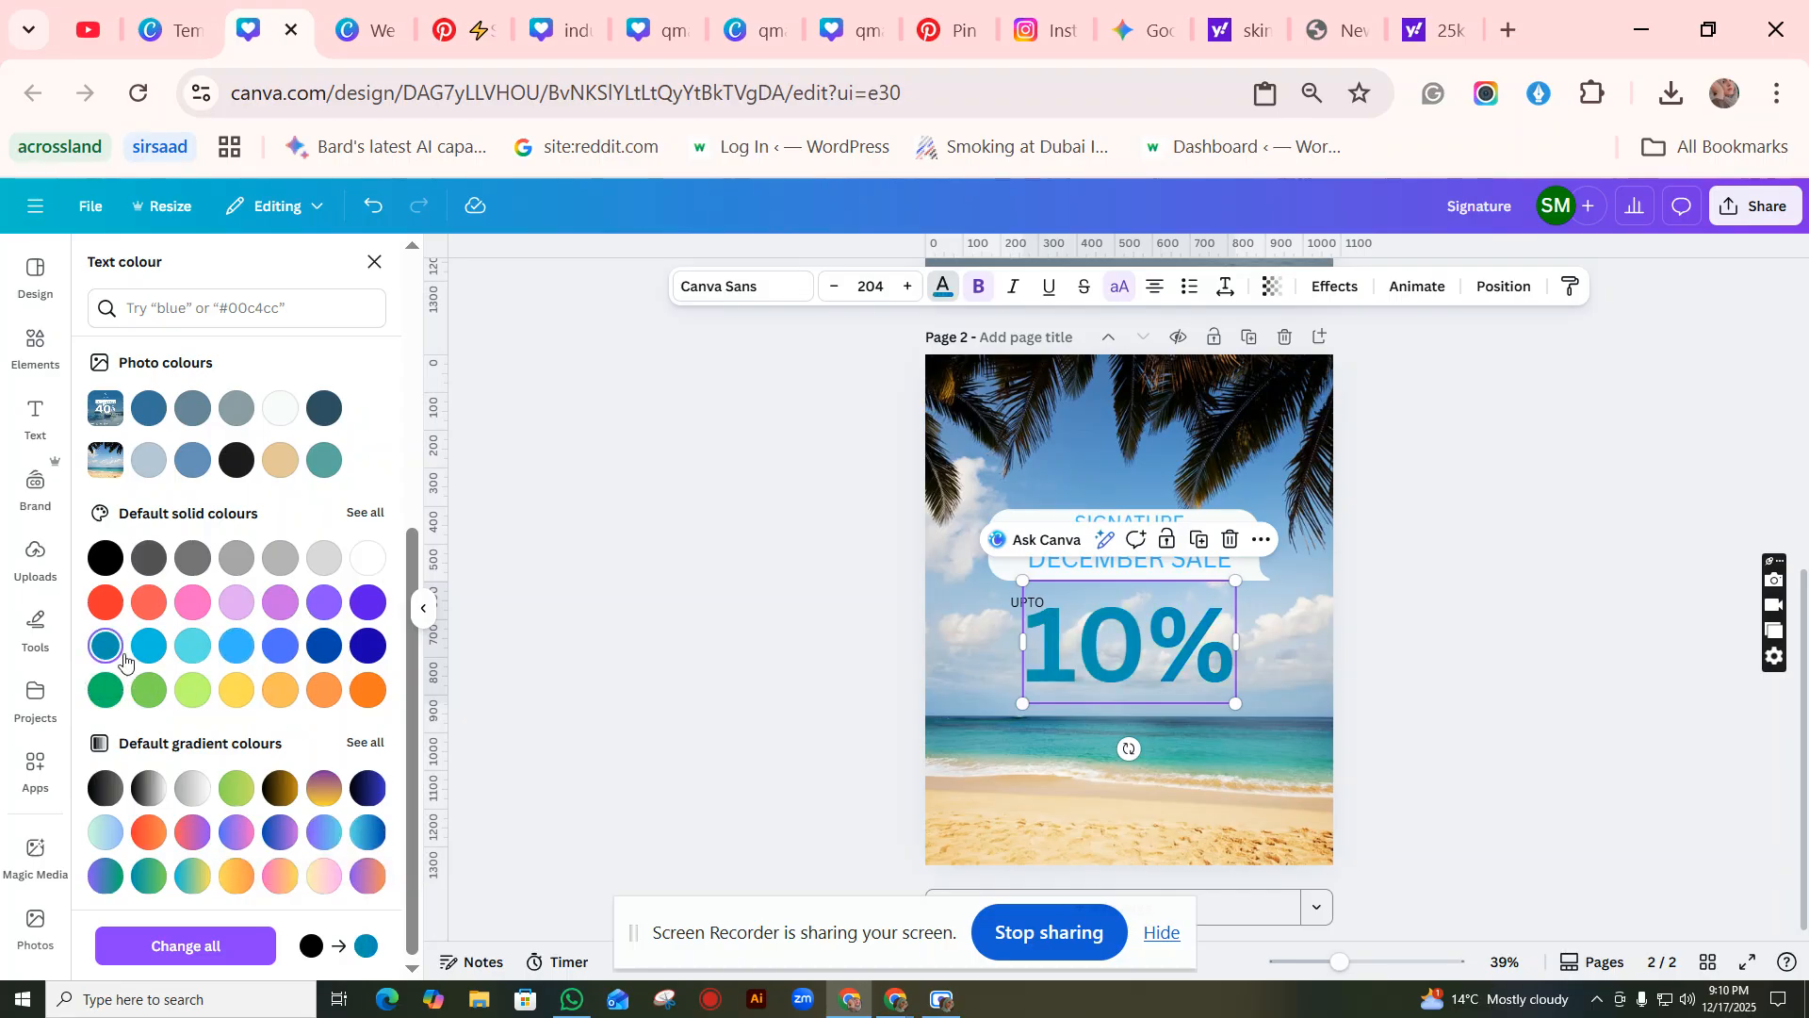
left_click(1468, 658)
Step: Select the UPTO text from the overlapping layers and colour it dark indigo from the brand palette
left_click(1029, 608)
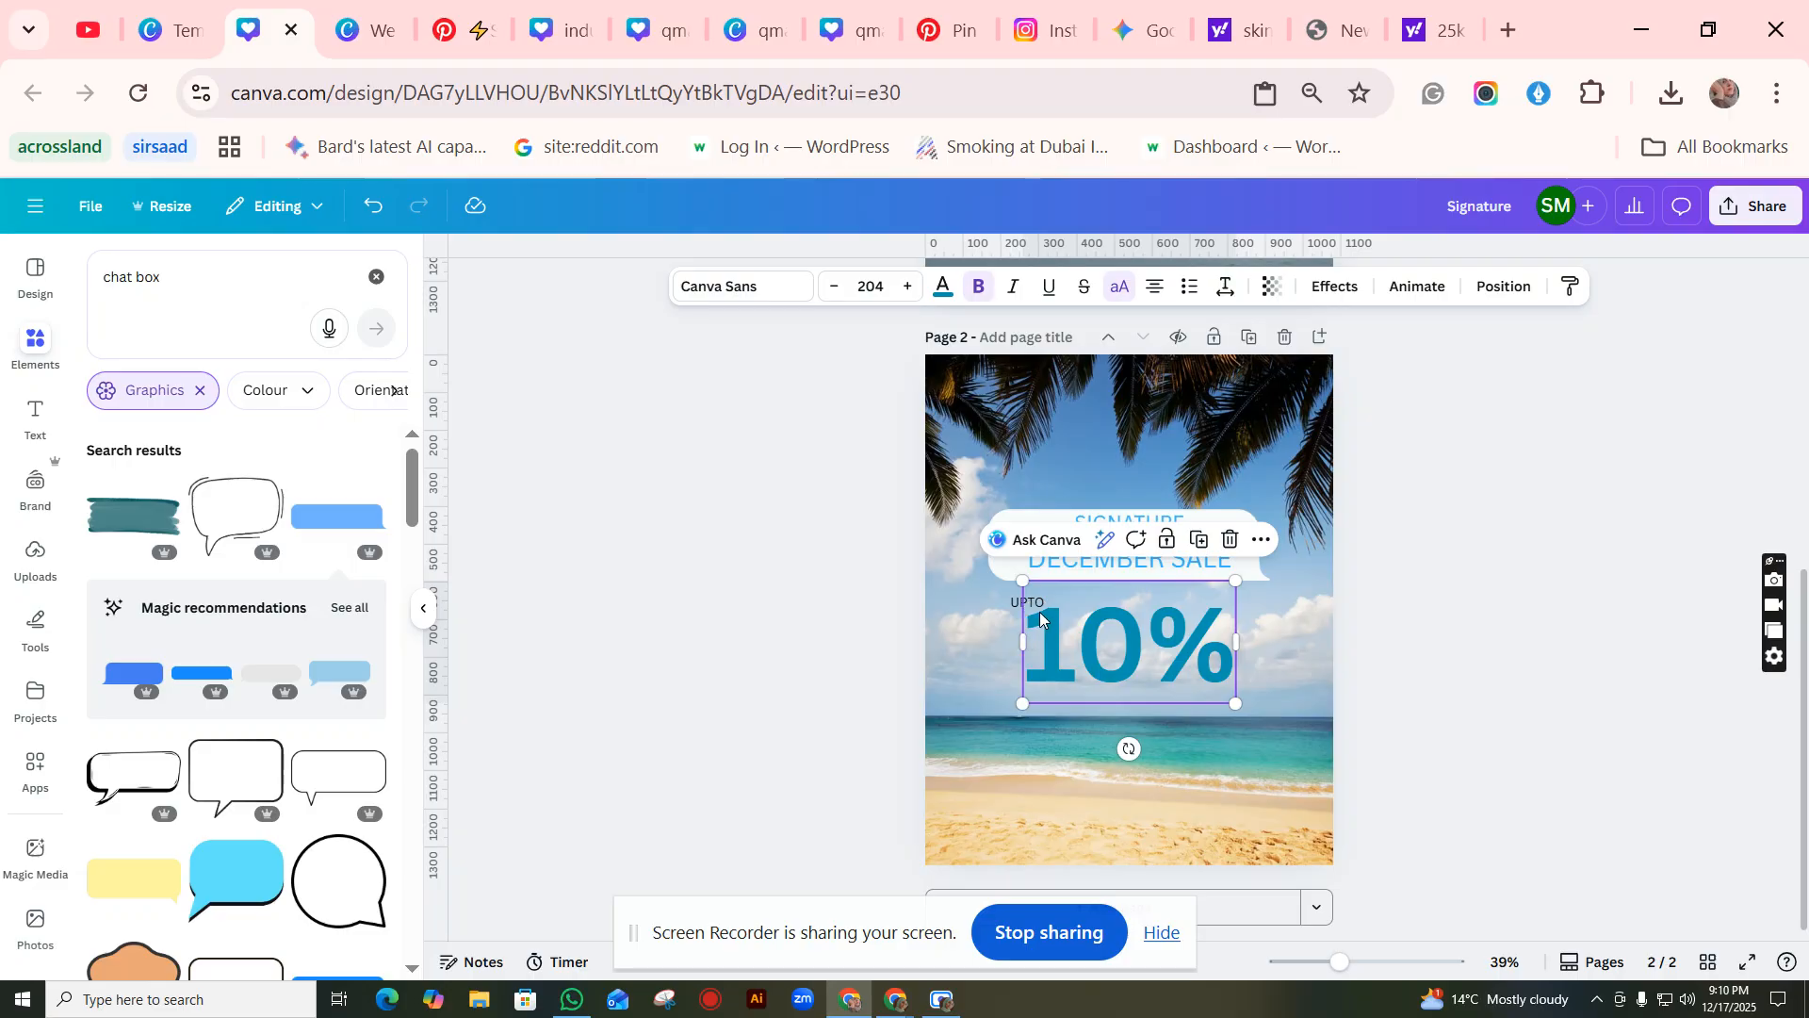
left_click(1500, 288)
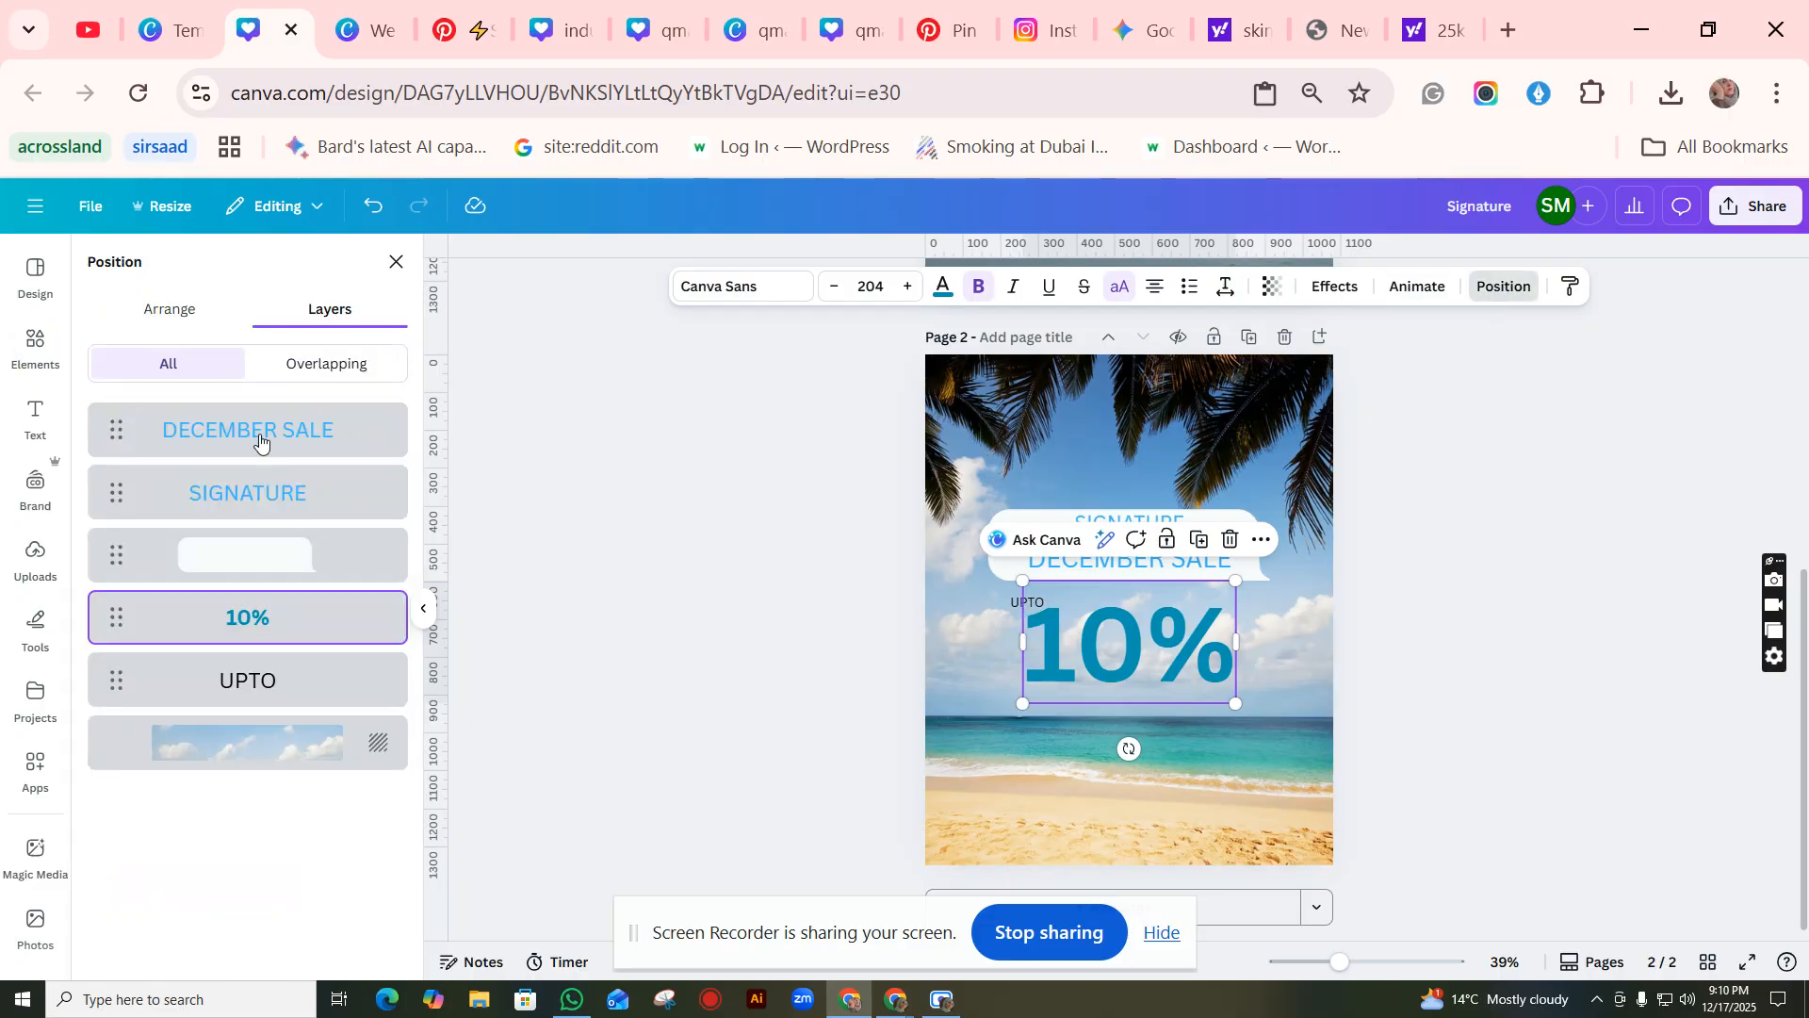
left_click(316, 377)
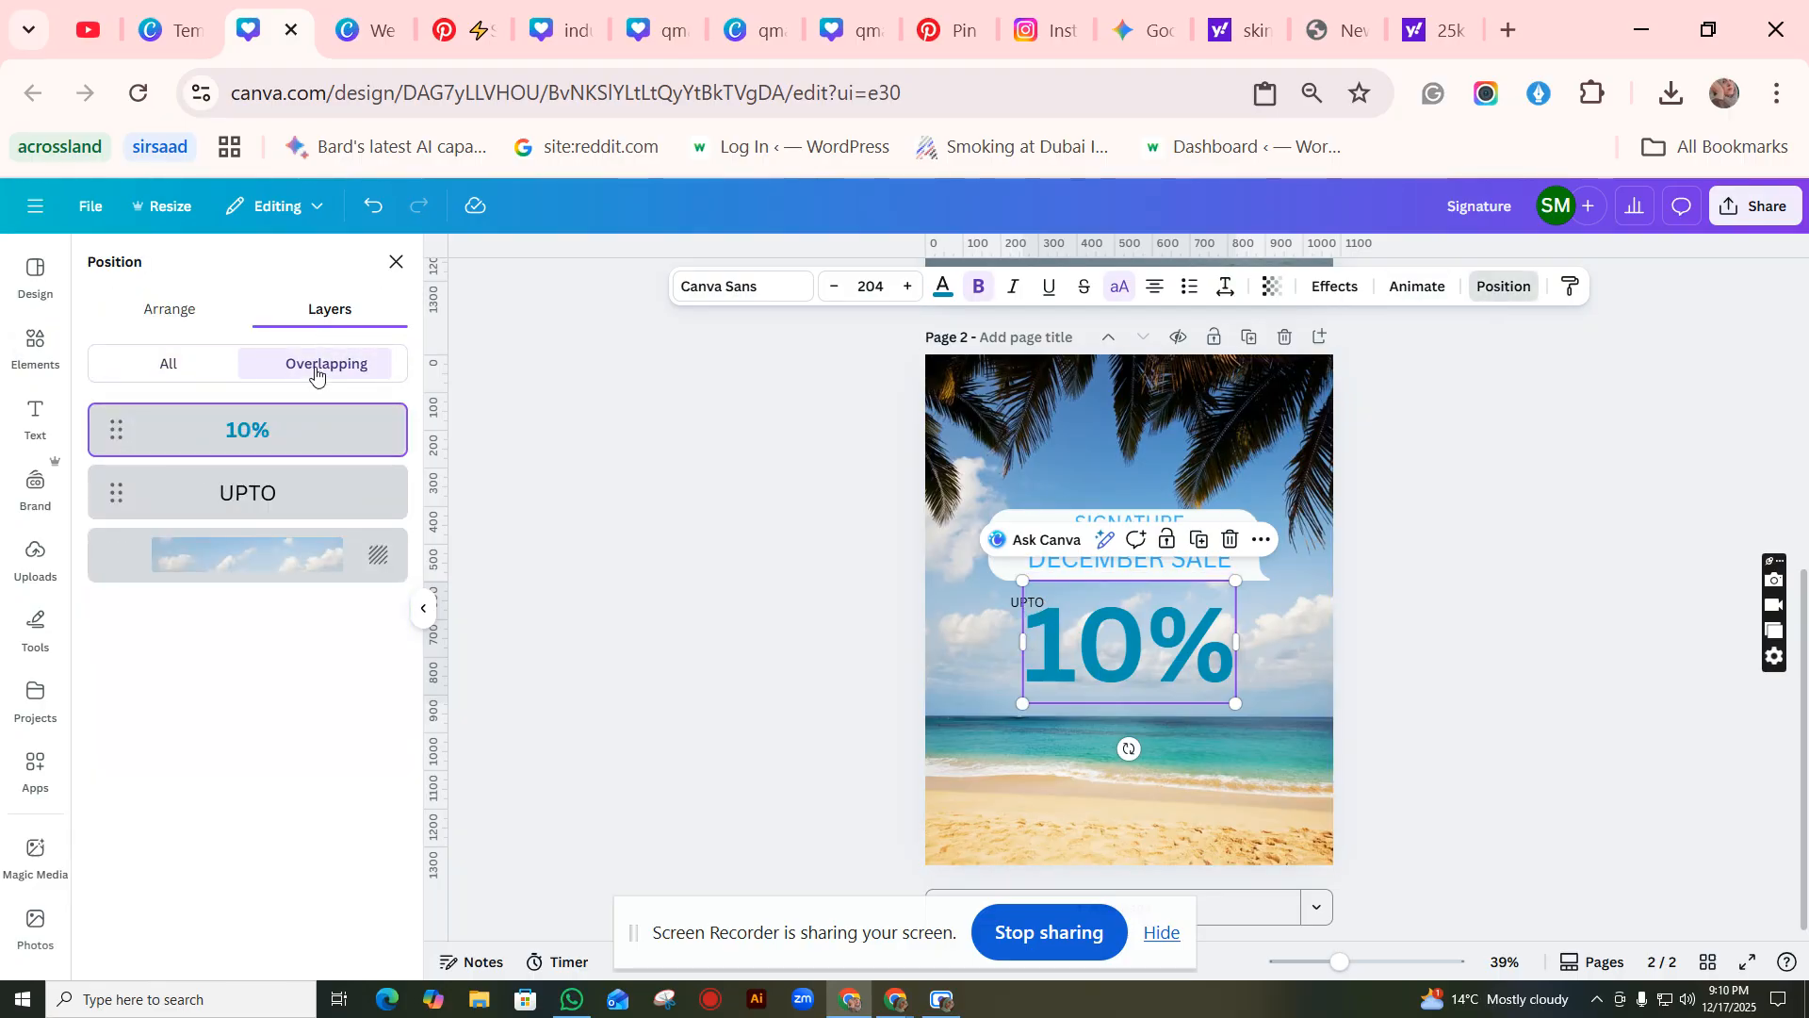
left_click(289, 494)
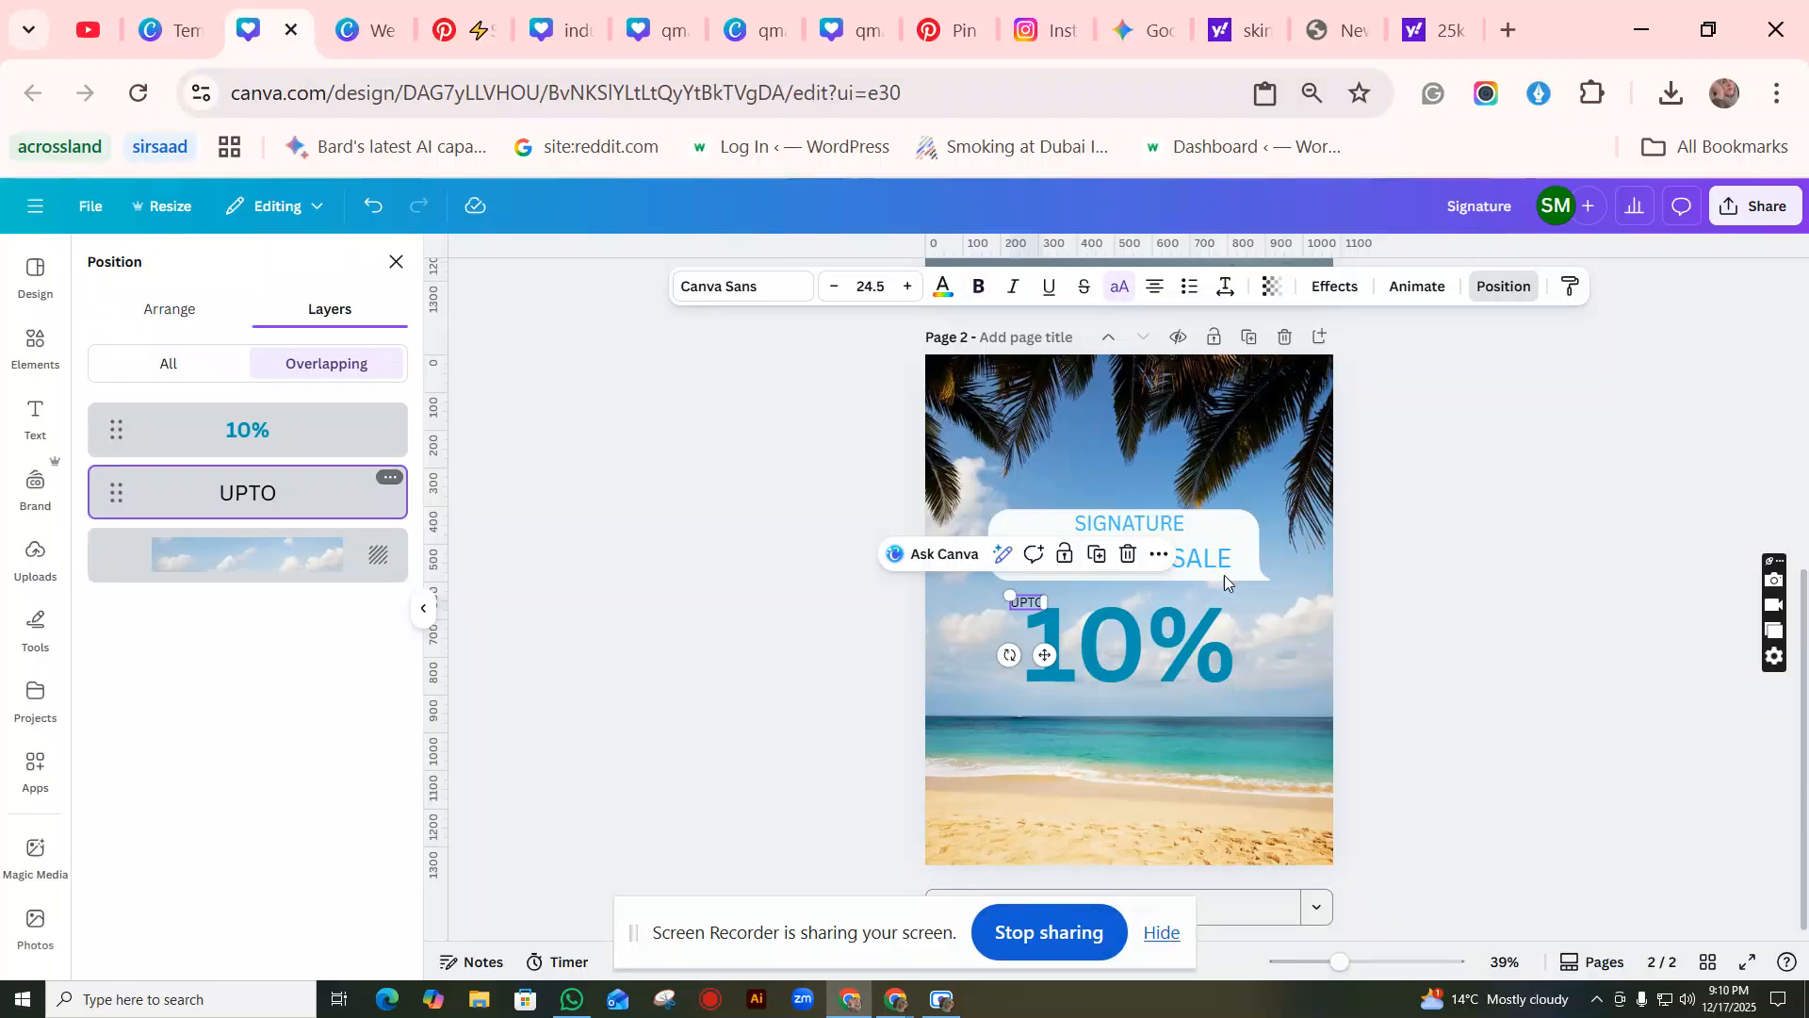
left_click(943, 287)
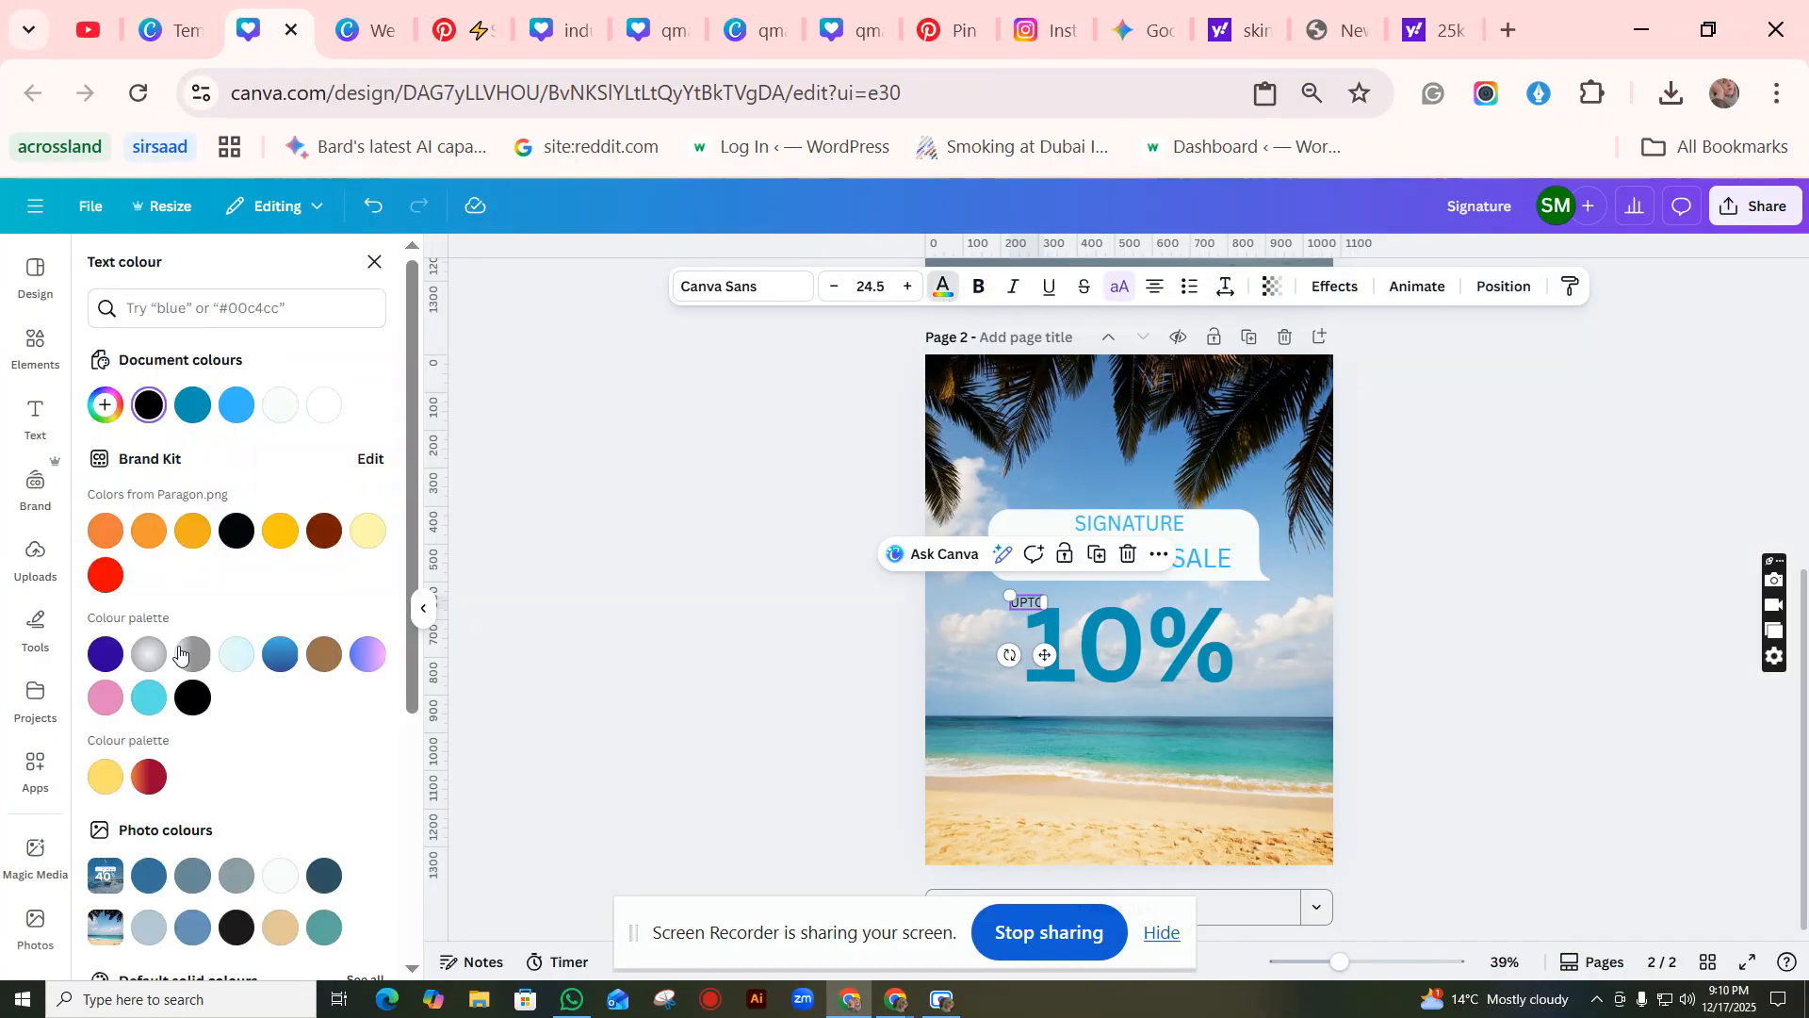
left_click(1612, 627)
Step: Try the pale grey-blue photo colour on the heading's chat box, and remove the box from page 2
left_click_drag(1215, 528, 1221, 521)
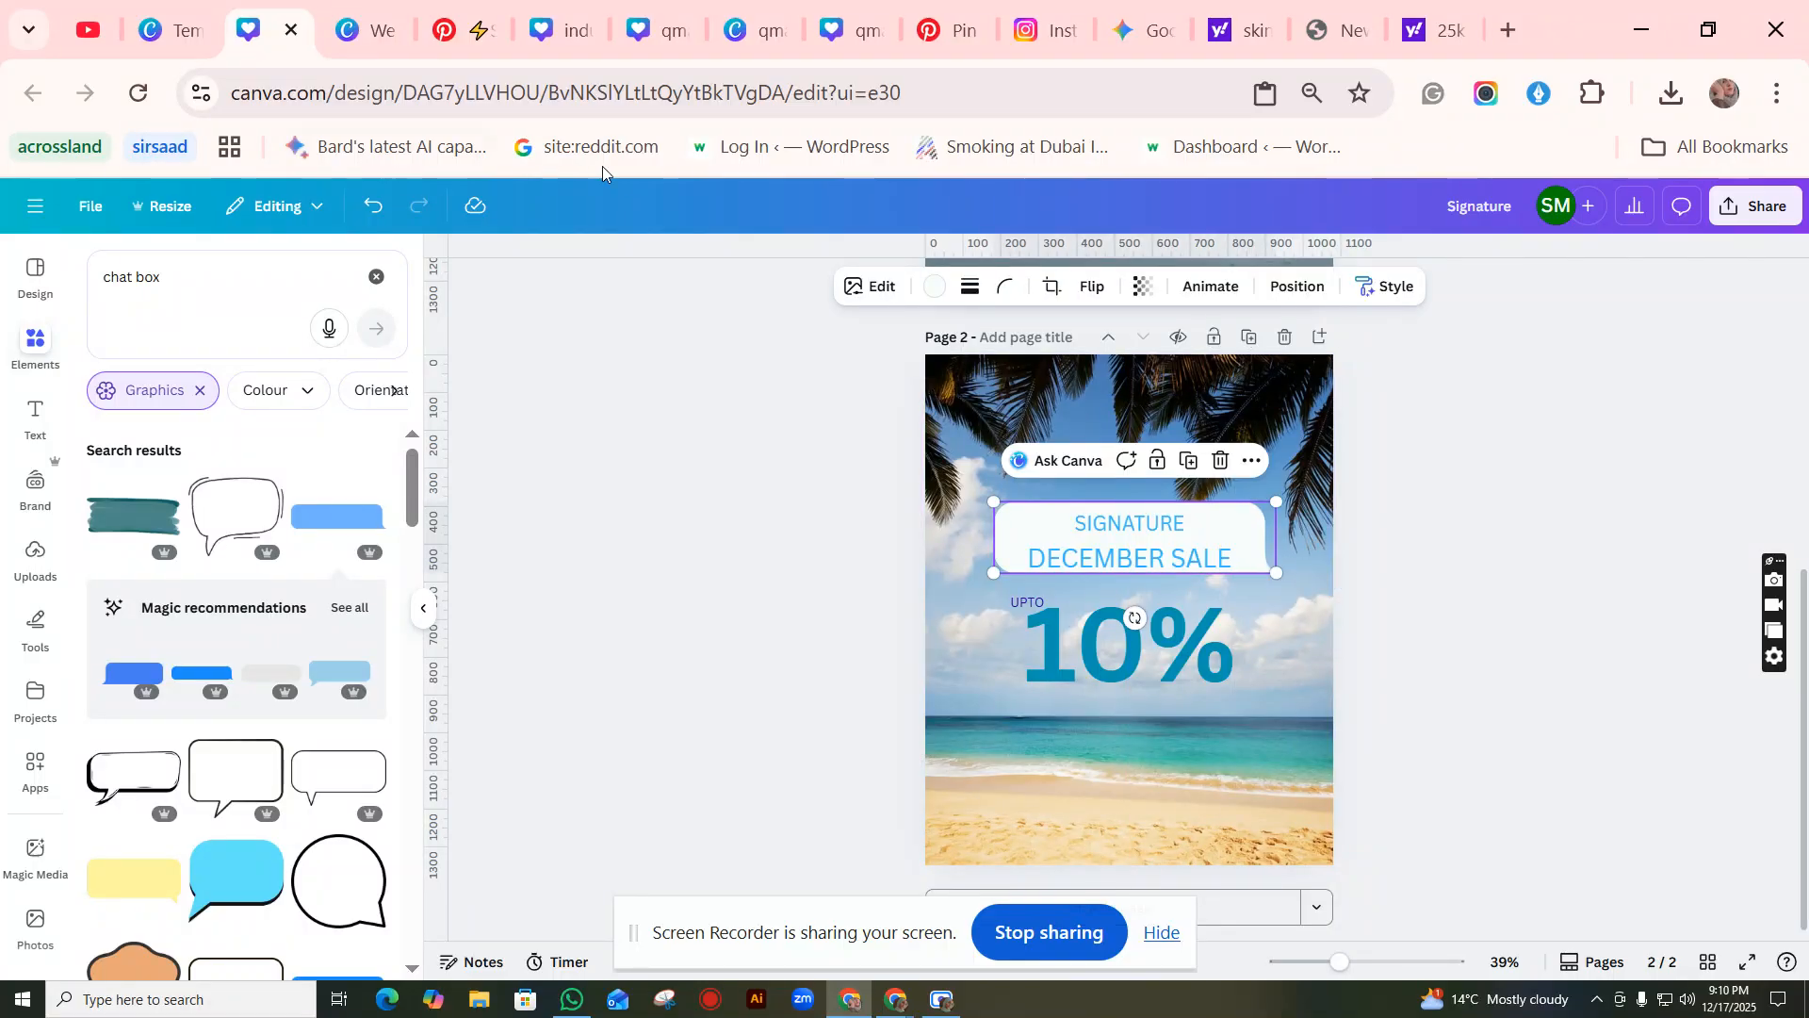
left_click(933, 288)
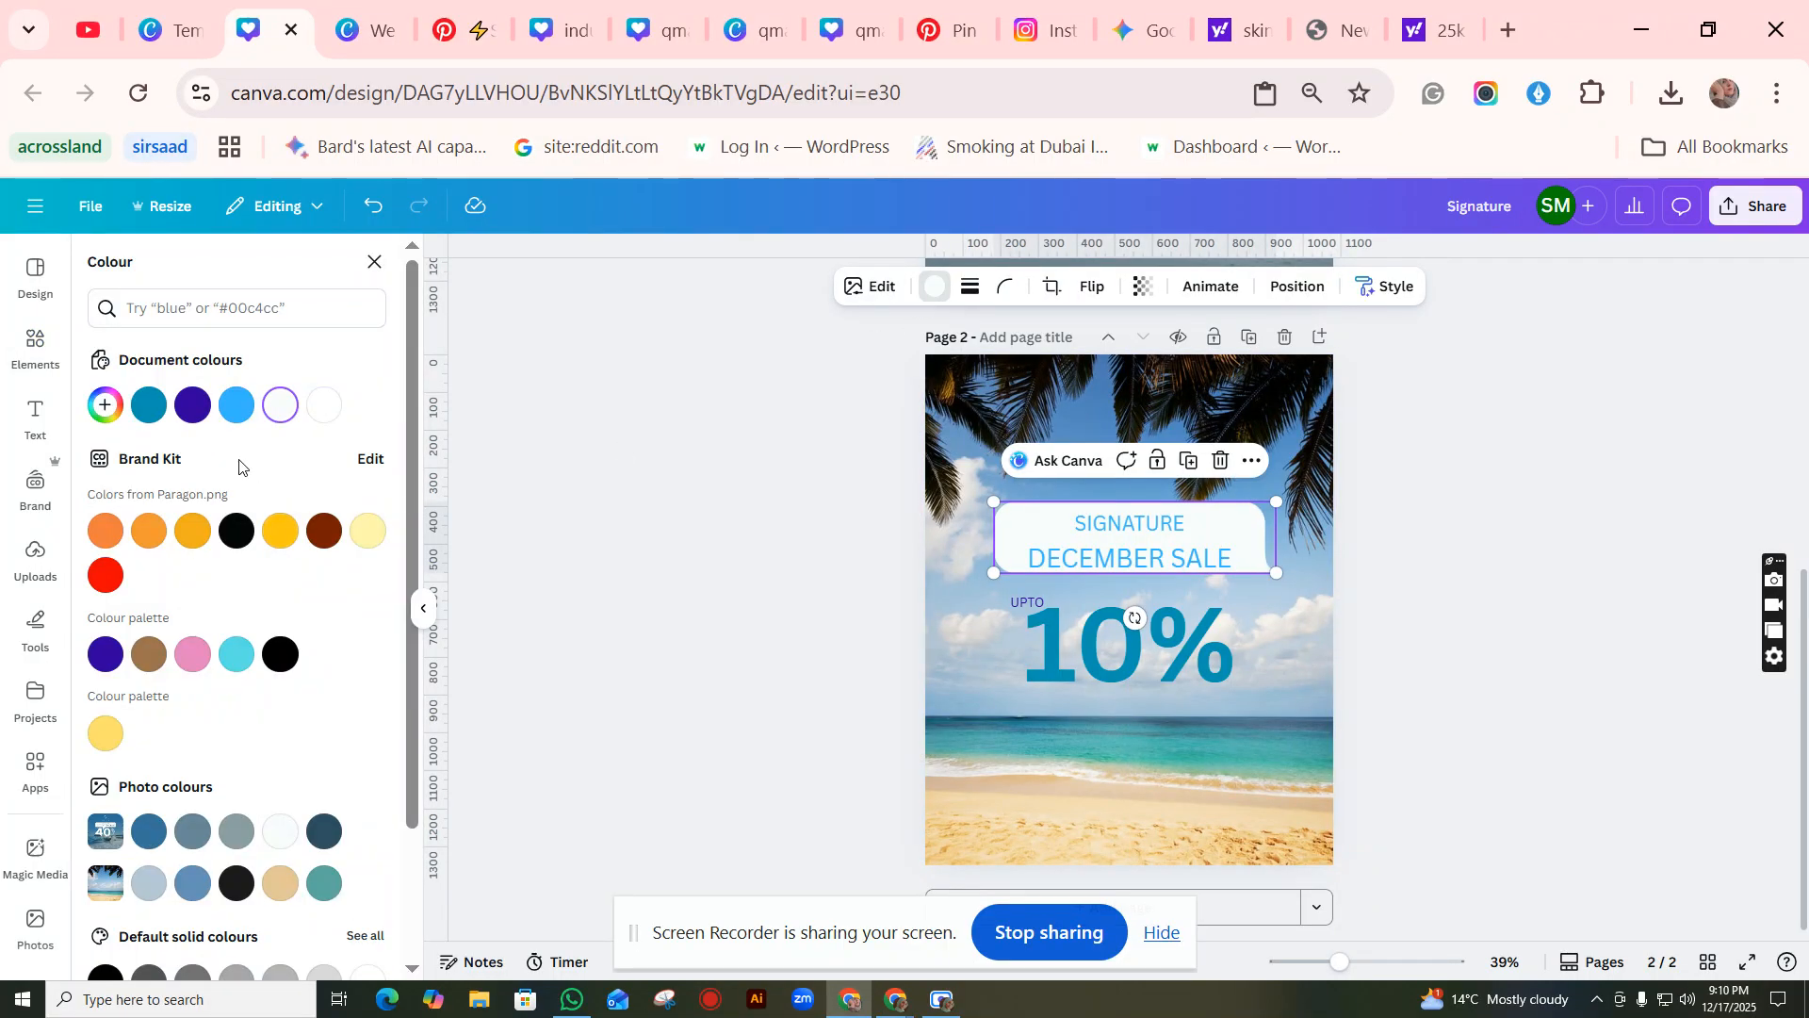
scroll(239, 467, "down", 2)
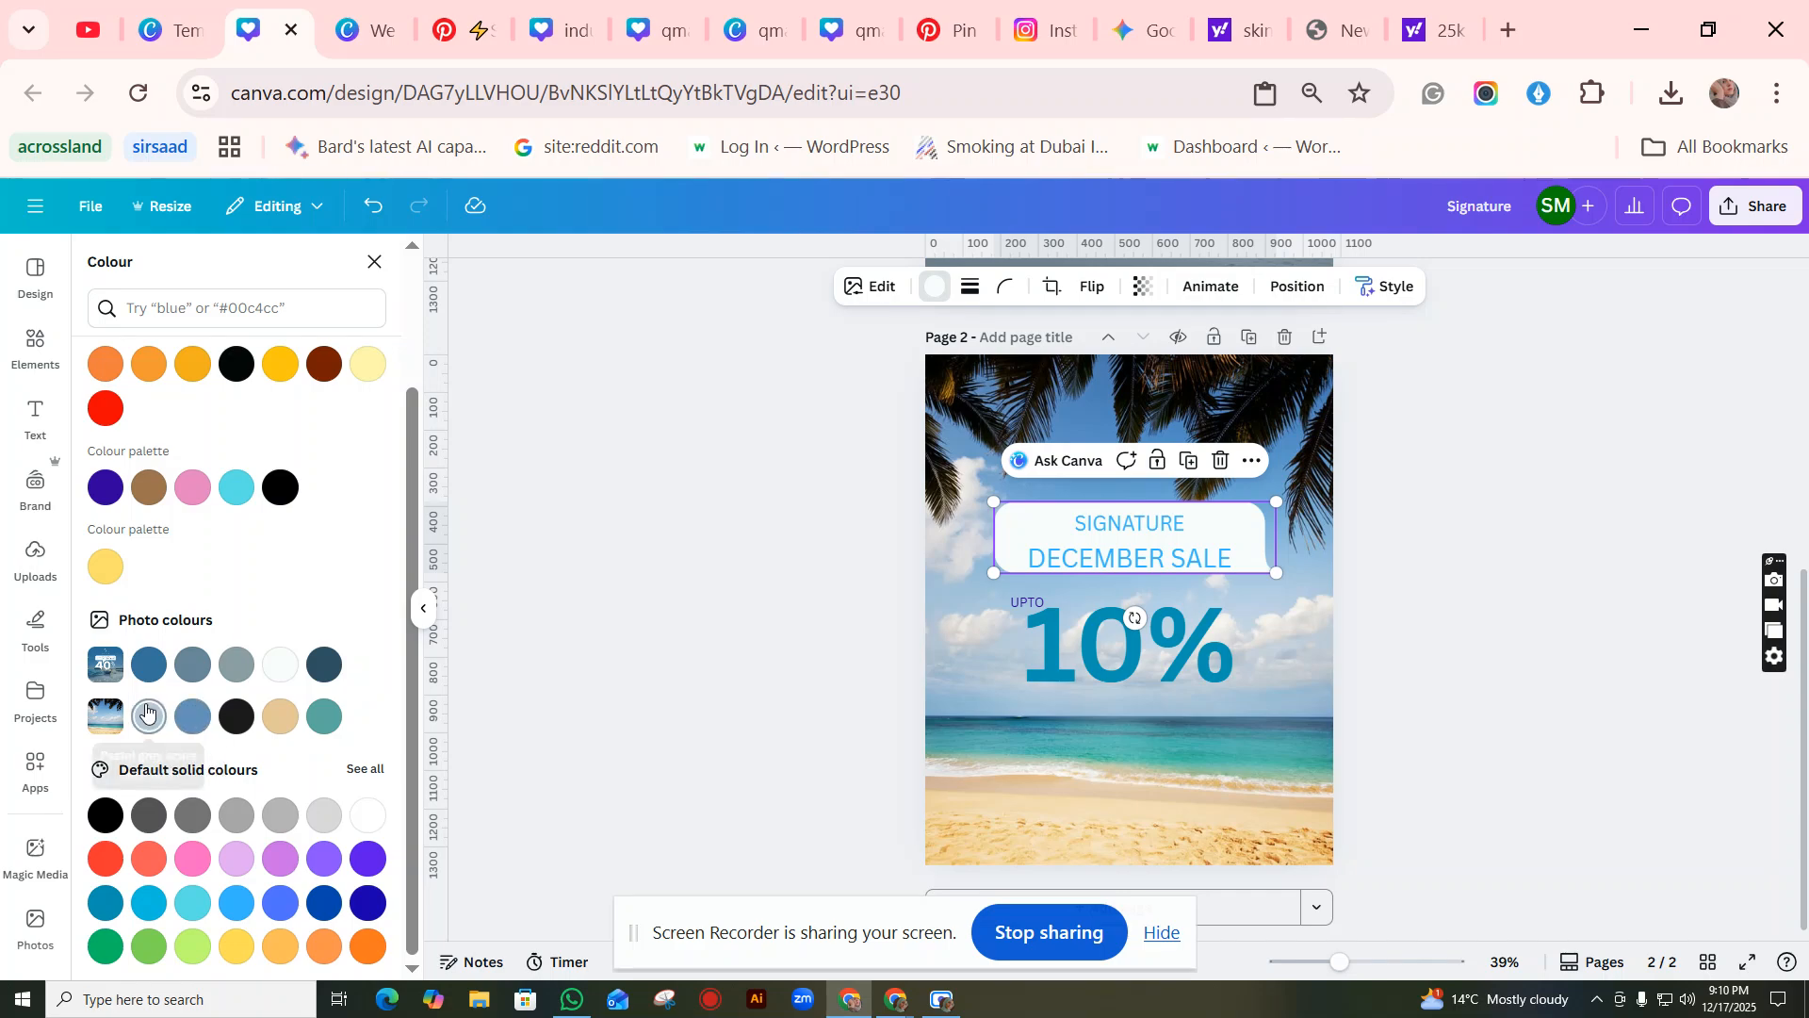
left_click(147, 715)
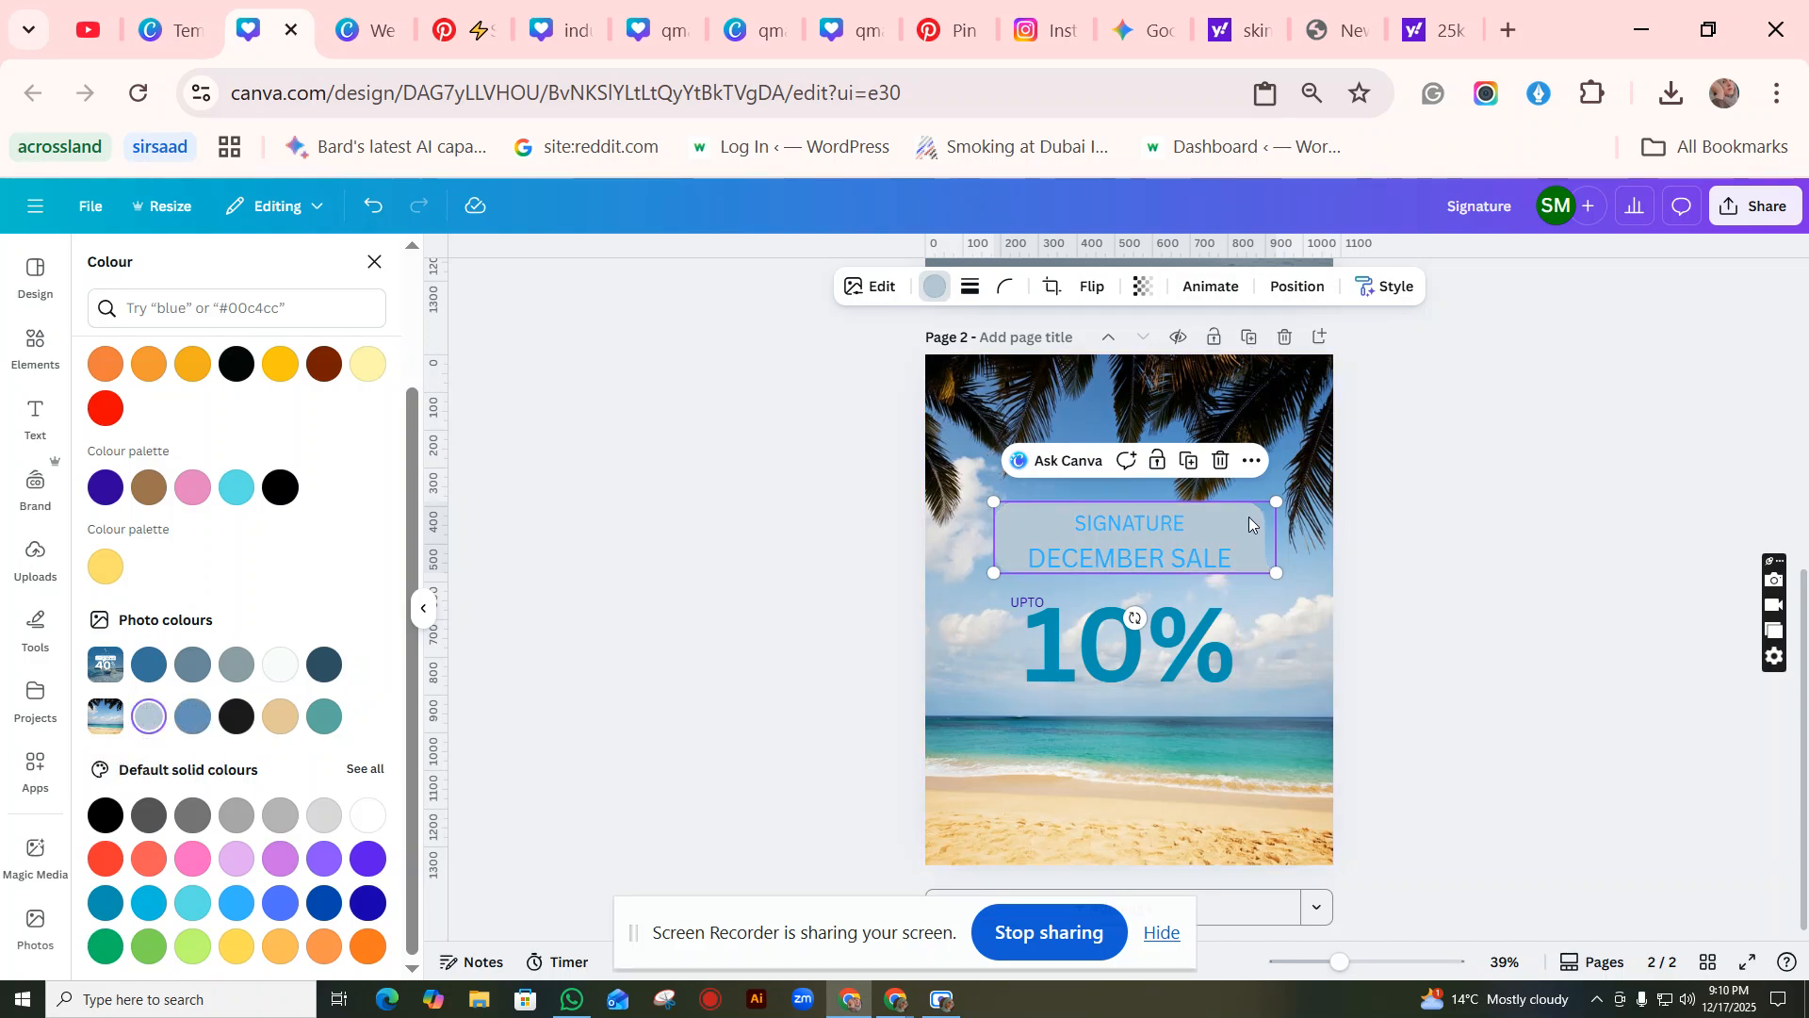
left_click_drag(1250, 524, 566, 528)
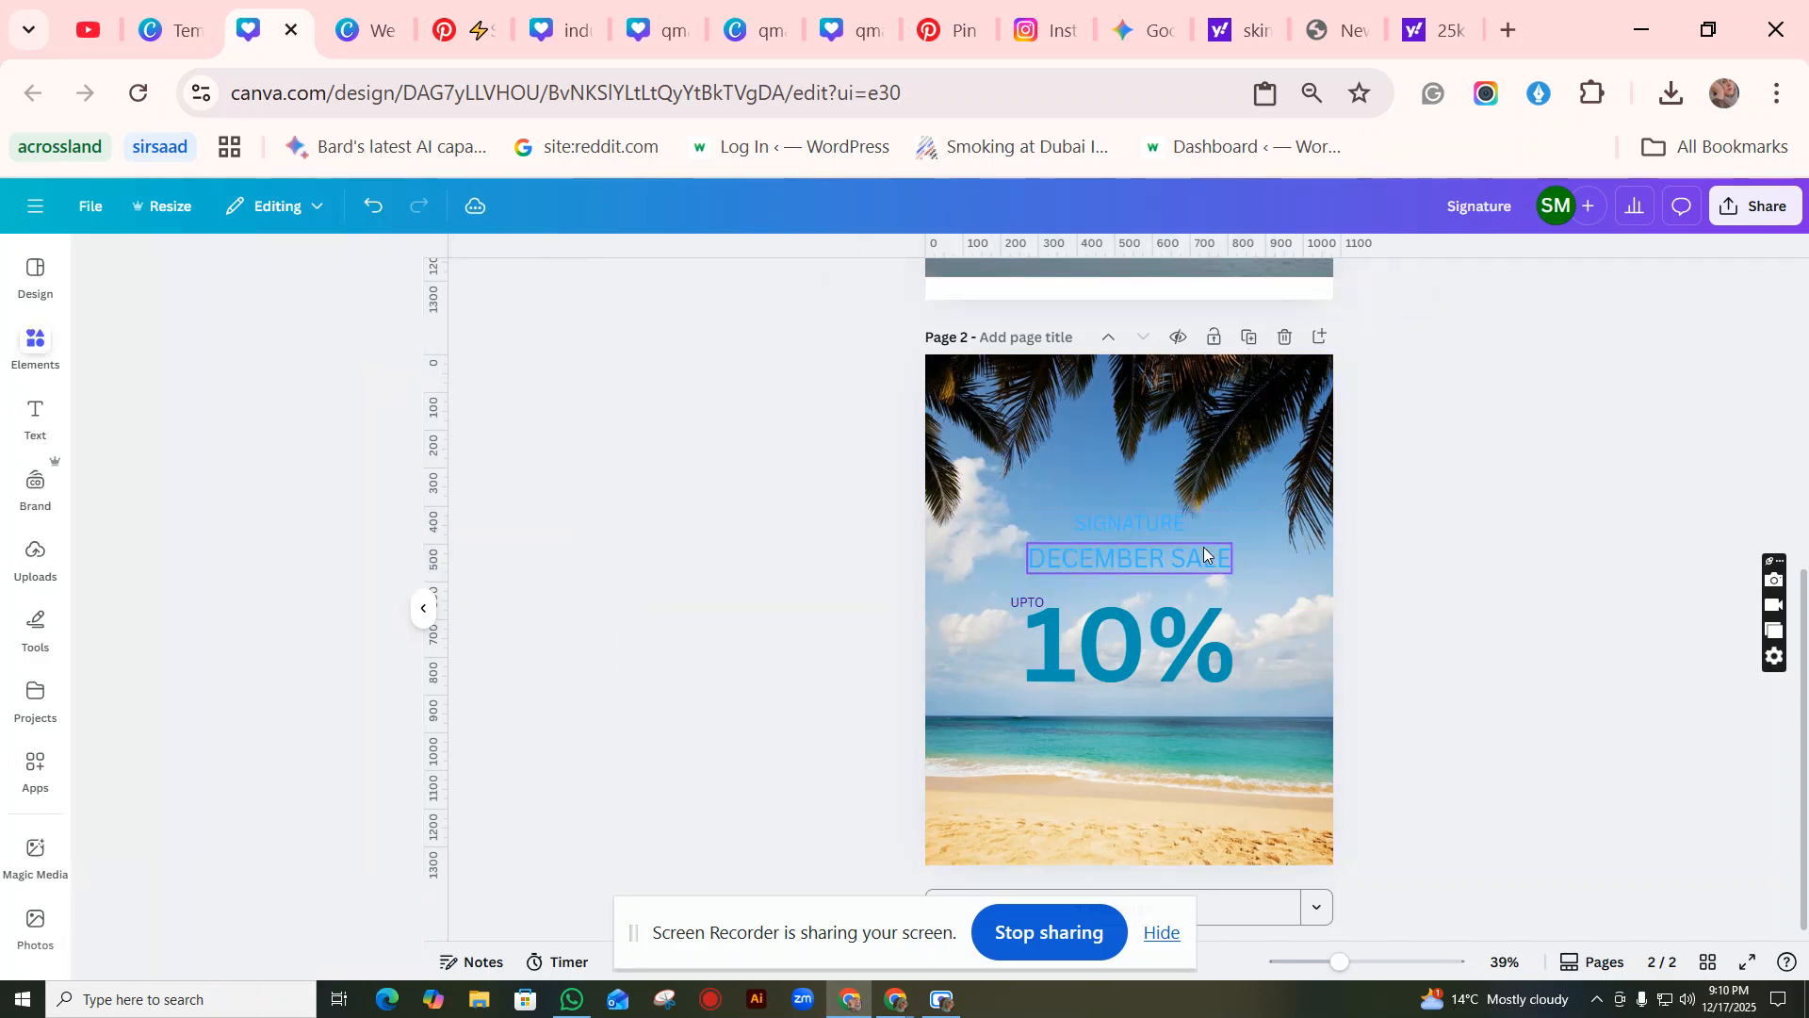
Step: Make the SIGNATURE text bold and colour it white
left_click(1157, 527)
left_click(975, 292)
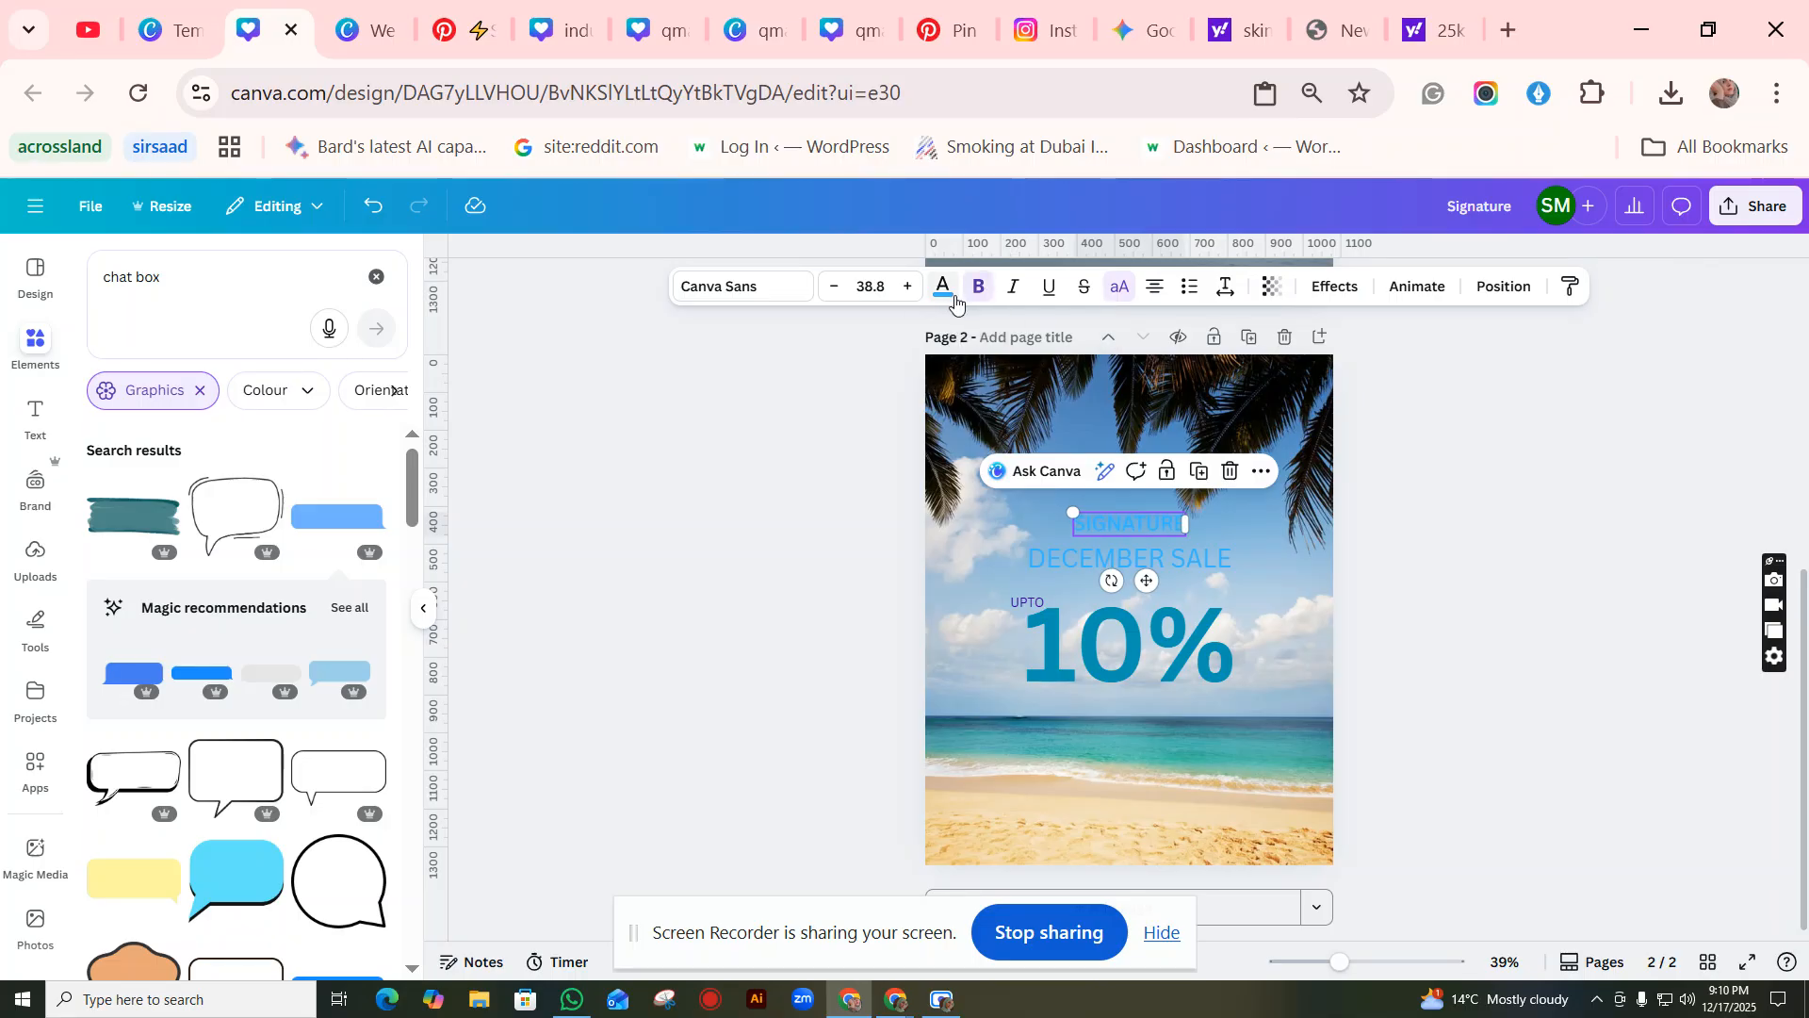
left_click(944, 288)
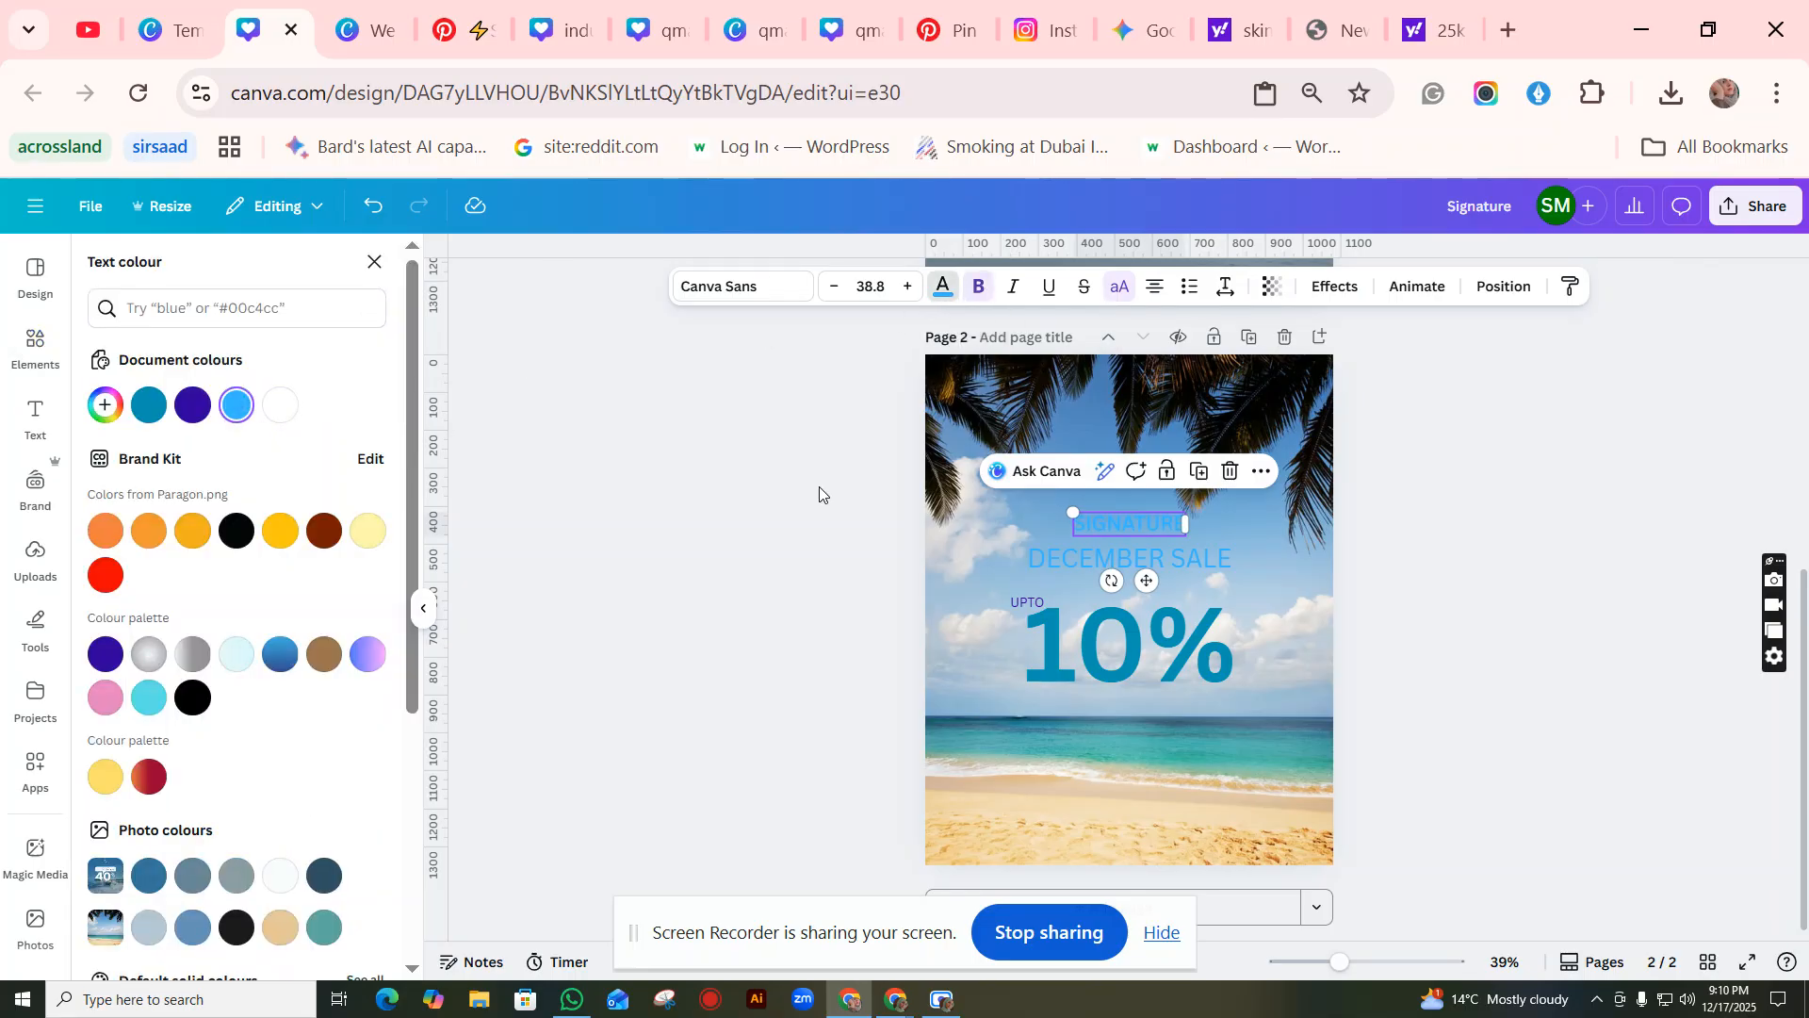
double_click(1119, 532)
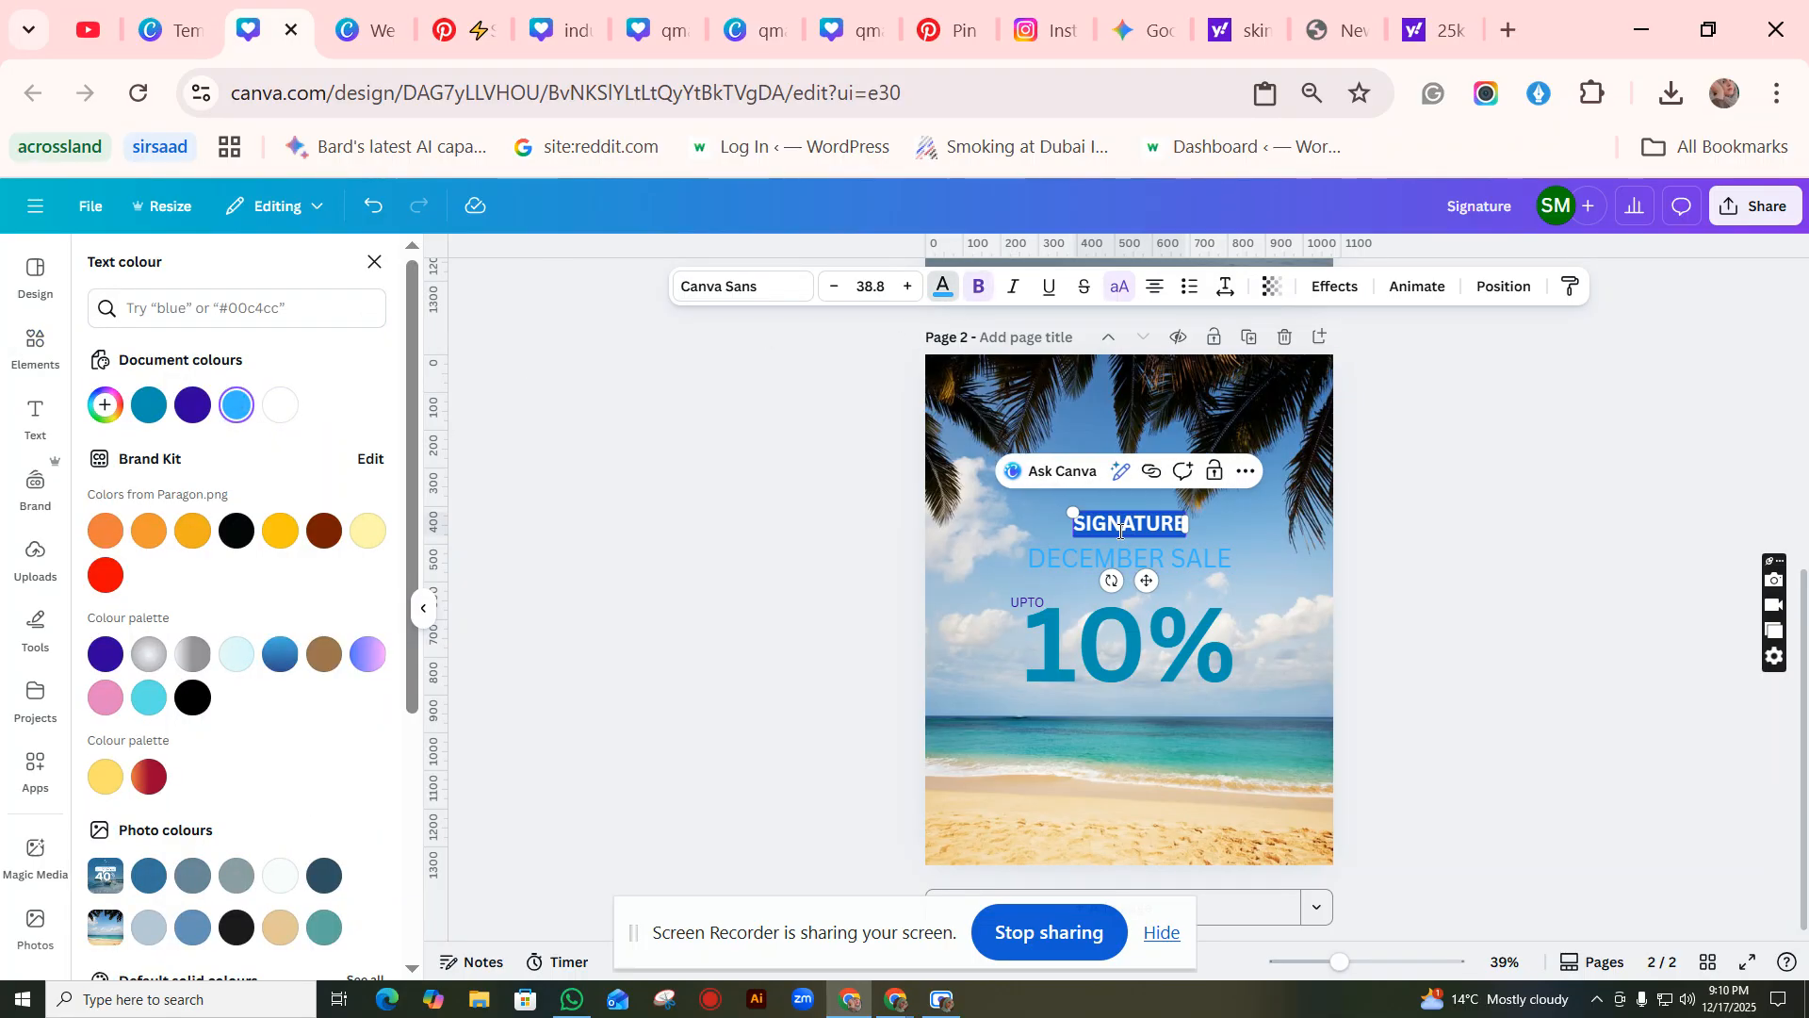
left_click(277, 412)
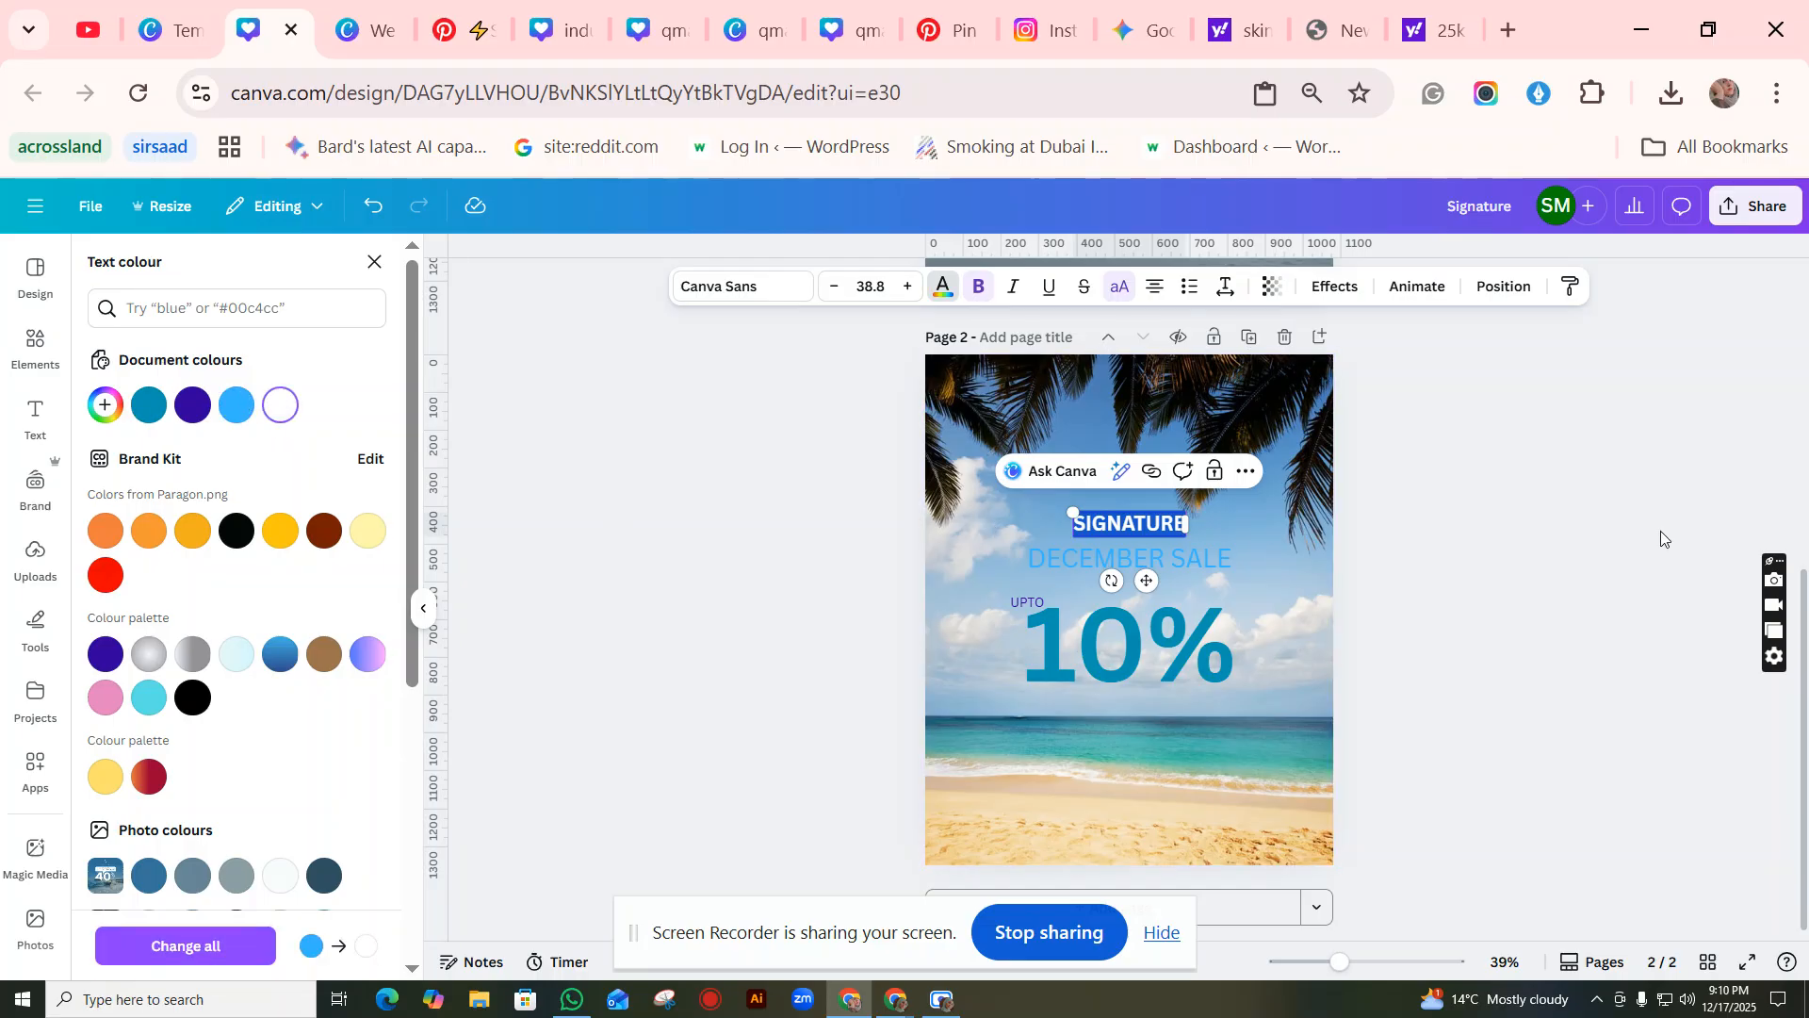
left_click(1609, 550)
Step: Make the DECEMBER SALE text bold and colour it white
double_click(1202, 556)
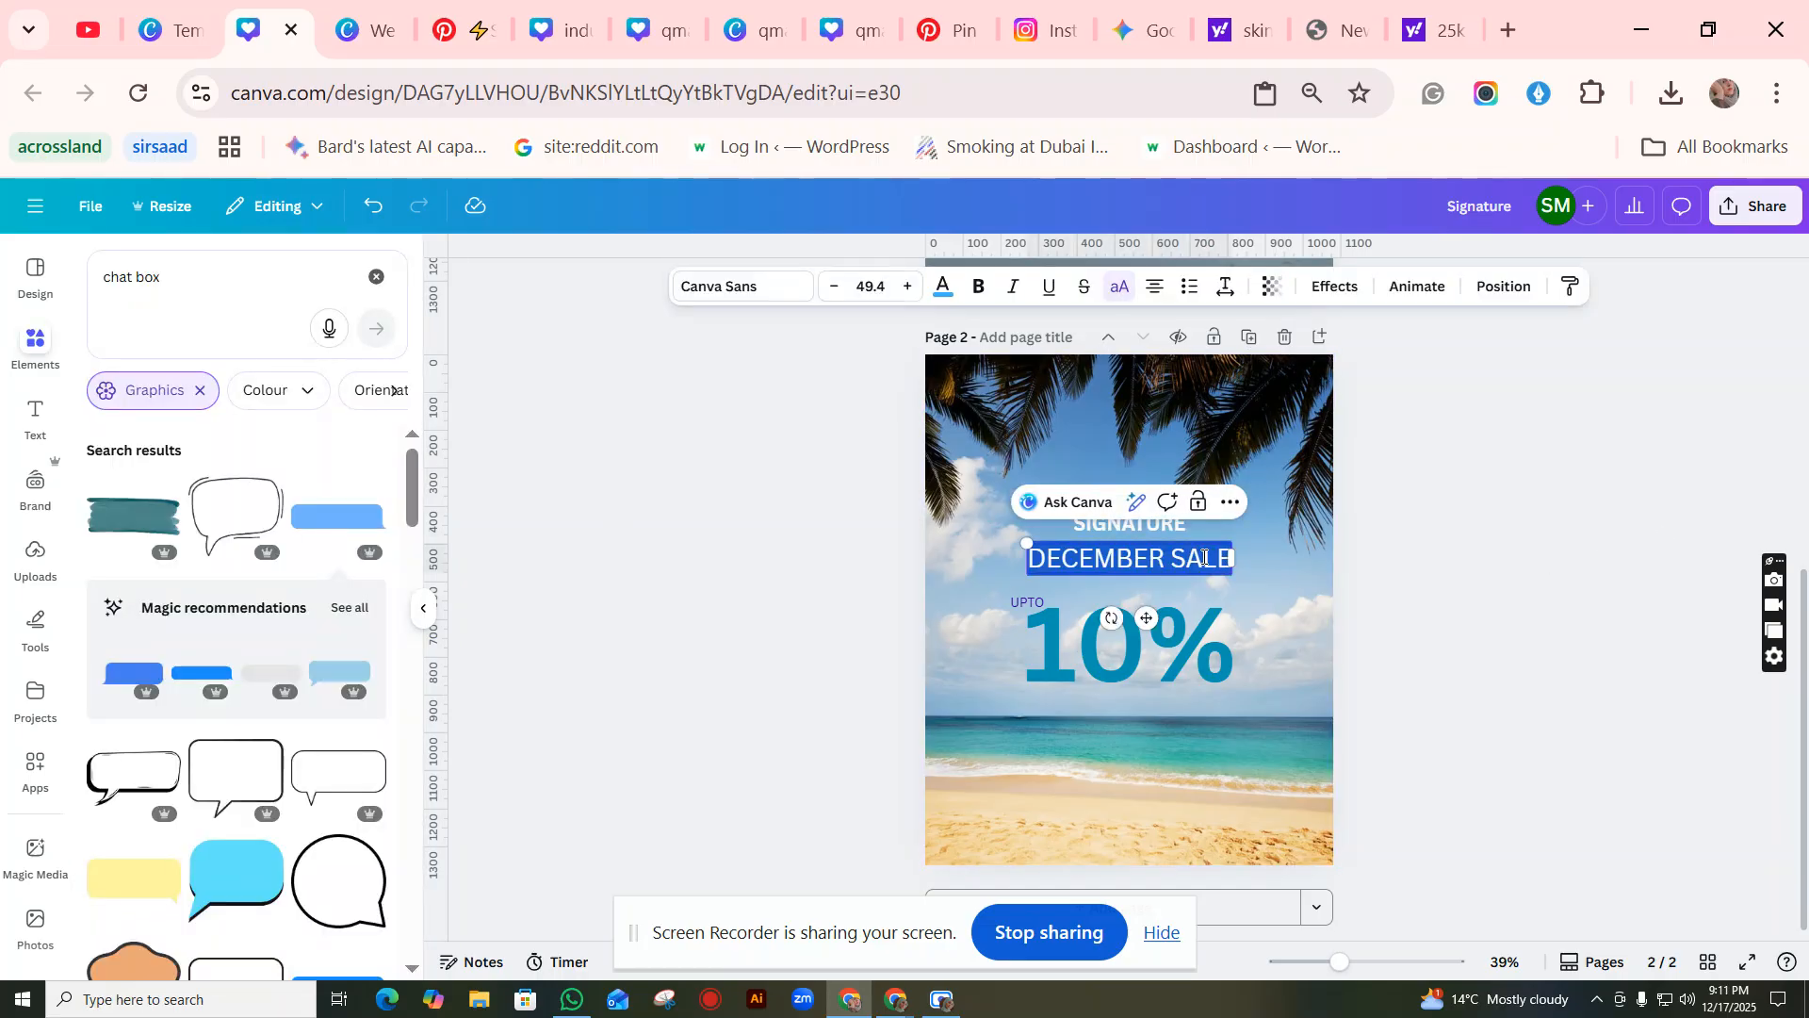
left_click(941, 289)
left_click(292, 417)
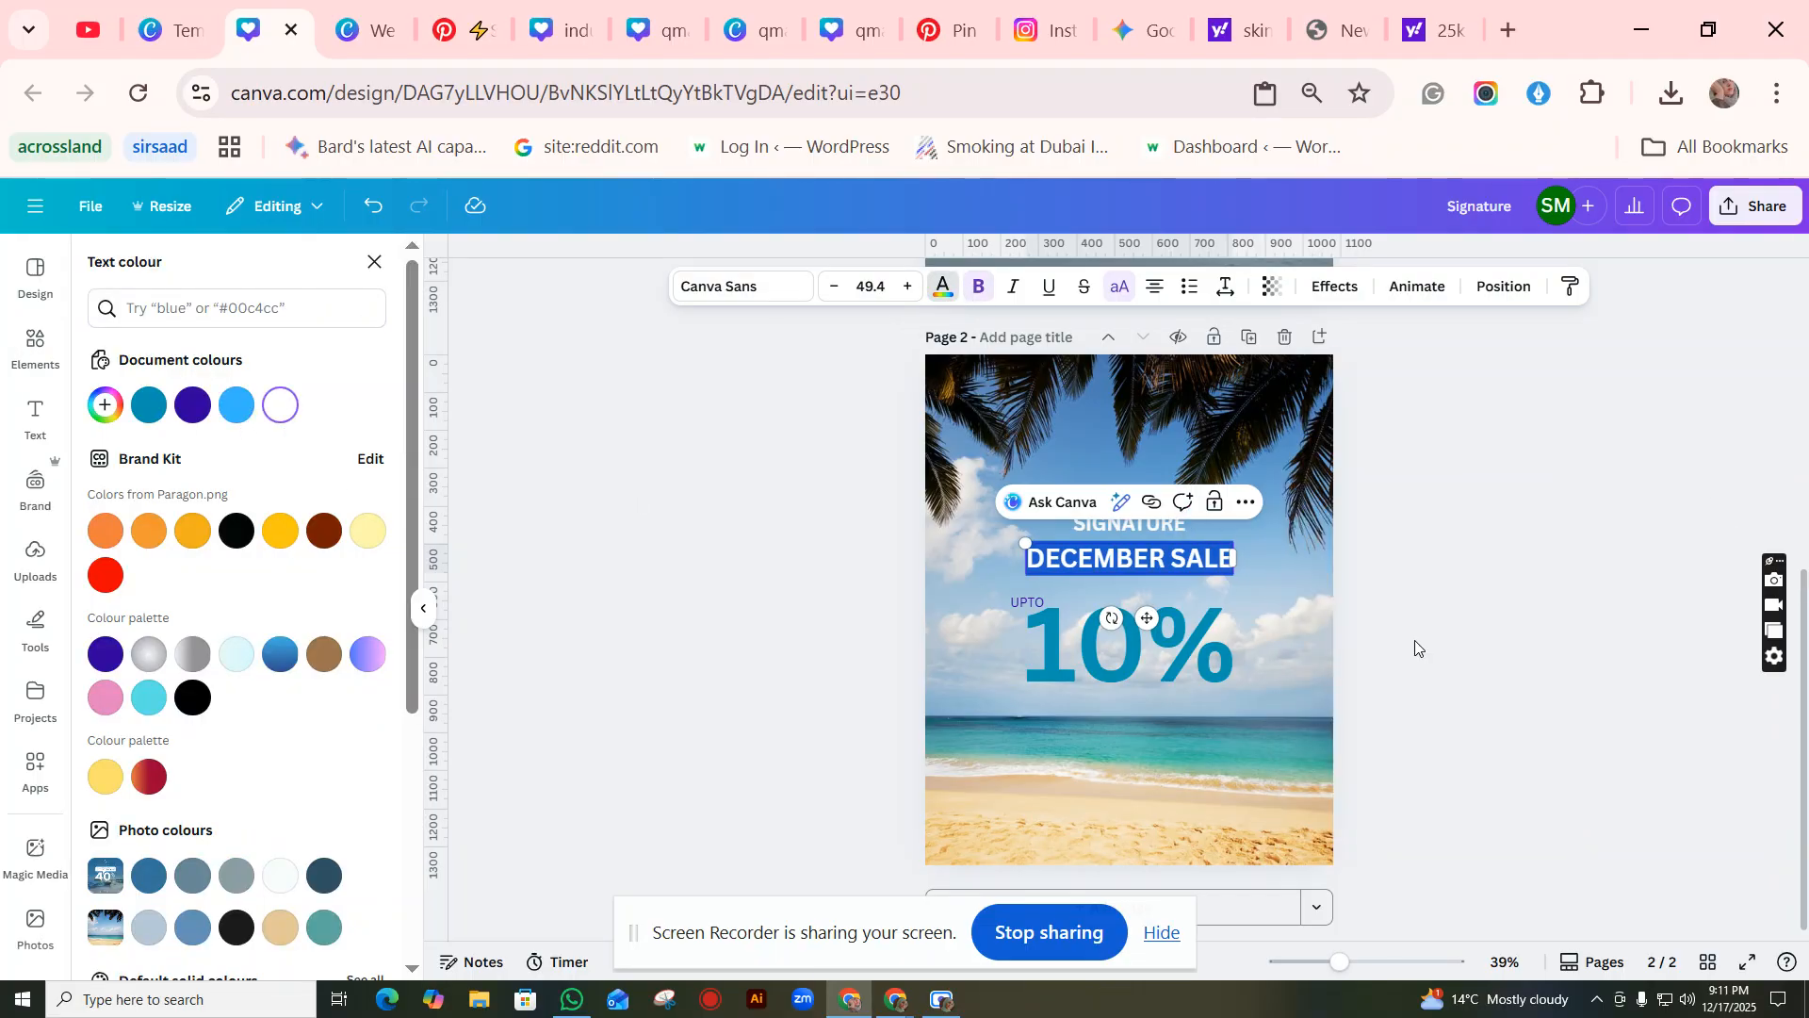
Step: Move the 10% text on page 2 up so it sits directly beneath the DECEMBER SALE heading
left_click(1624, 458)
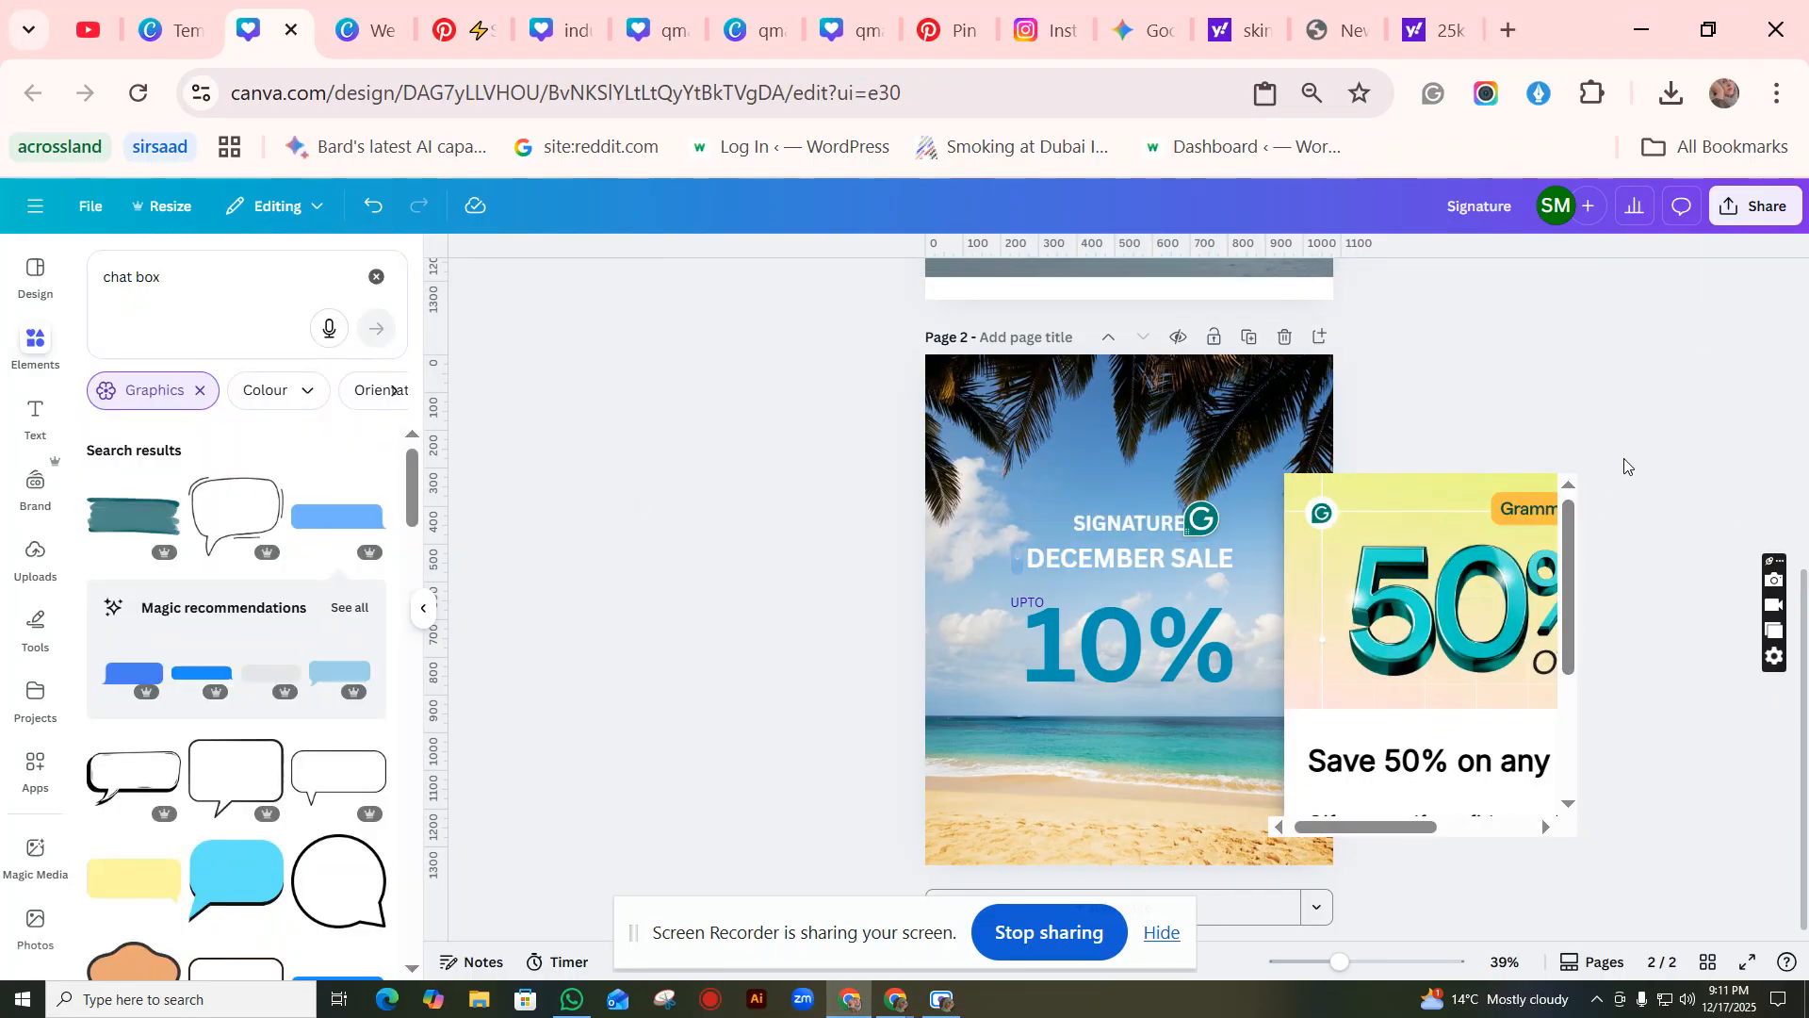
left_click_drag(1134, 517, 1127, 521)
left_click(1171, 676)
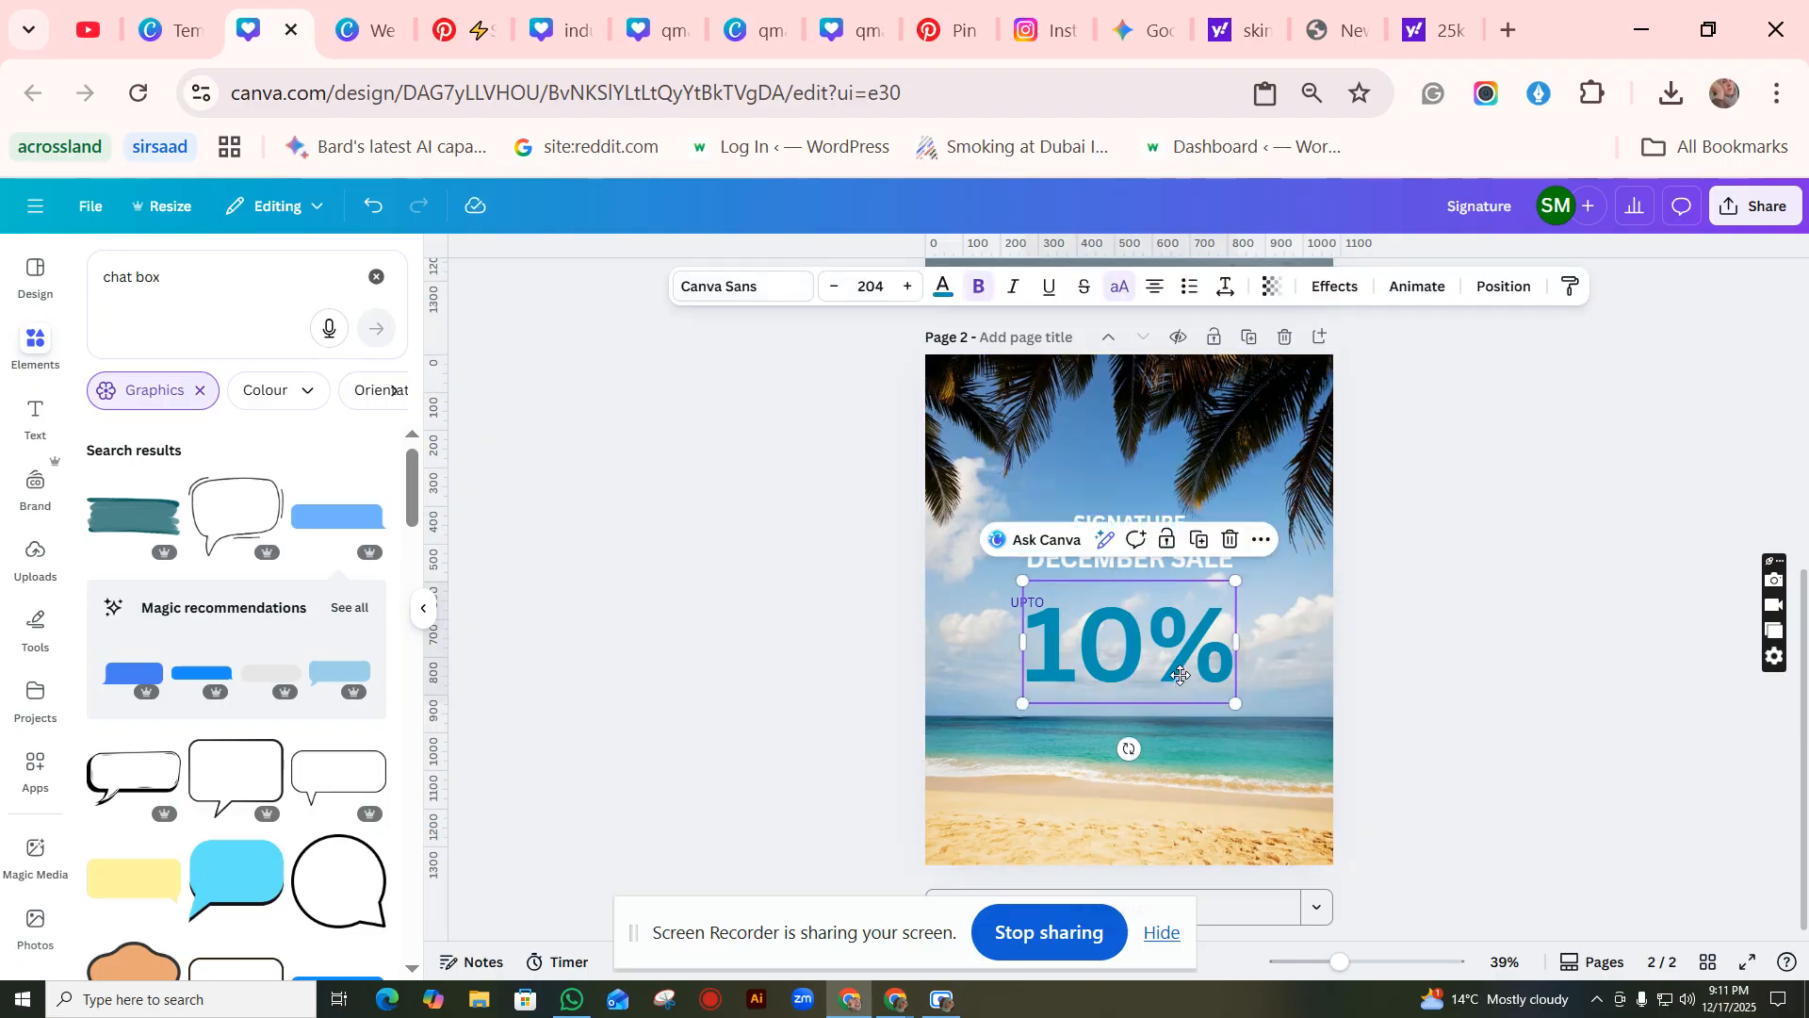
left_click_drag(1171, 677, 1181, 644)
left_click(1470, 697)
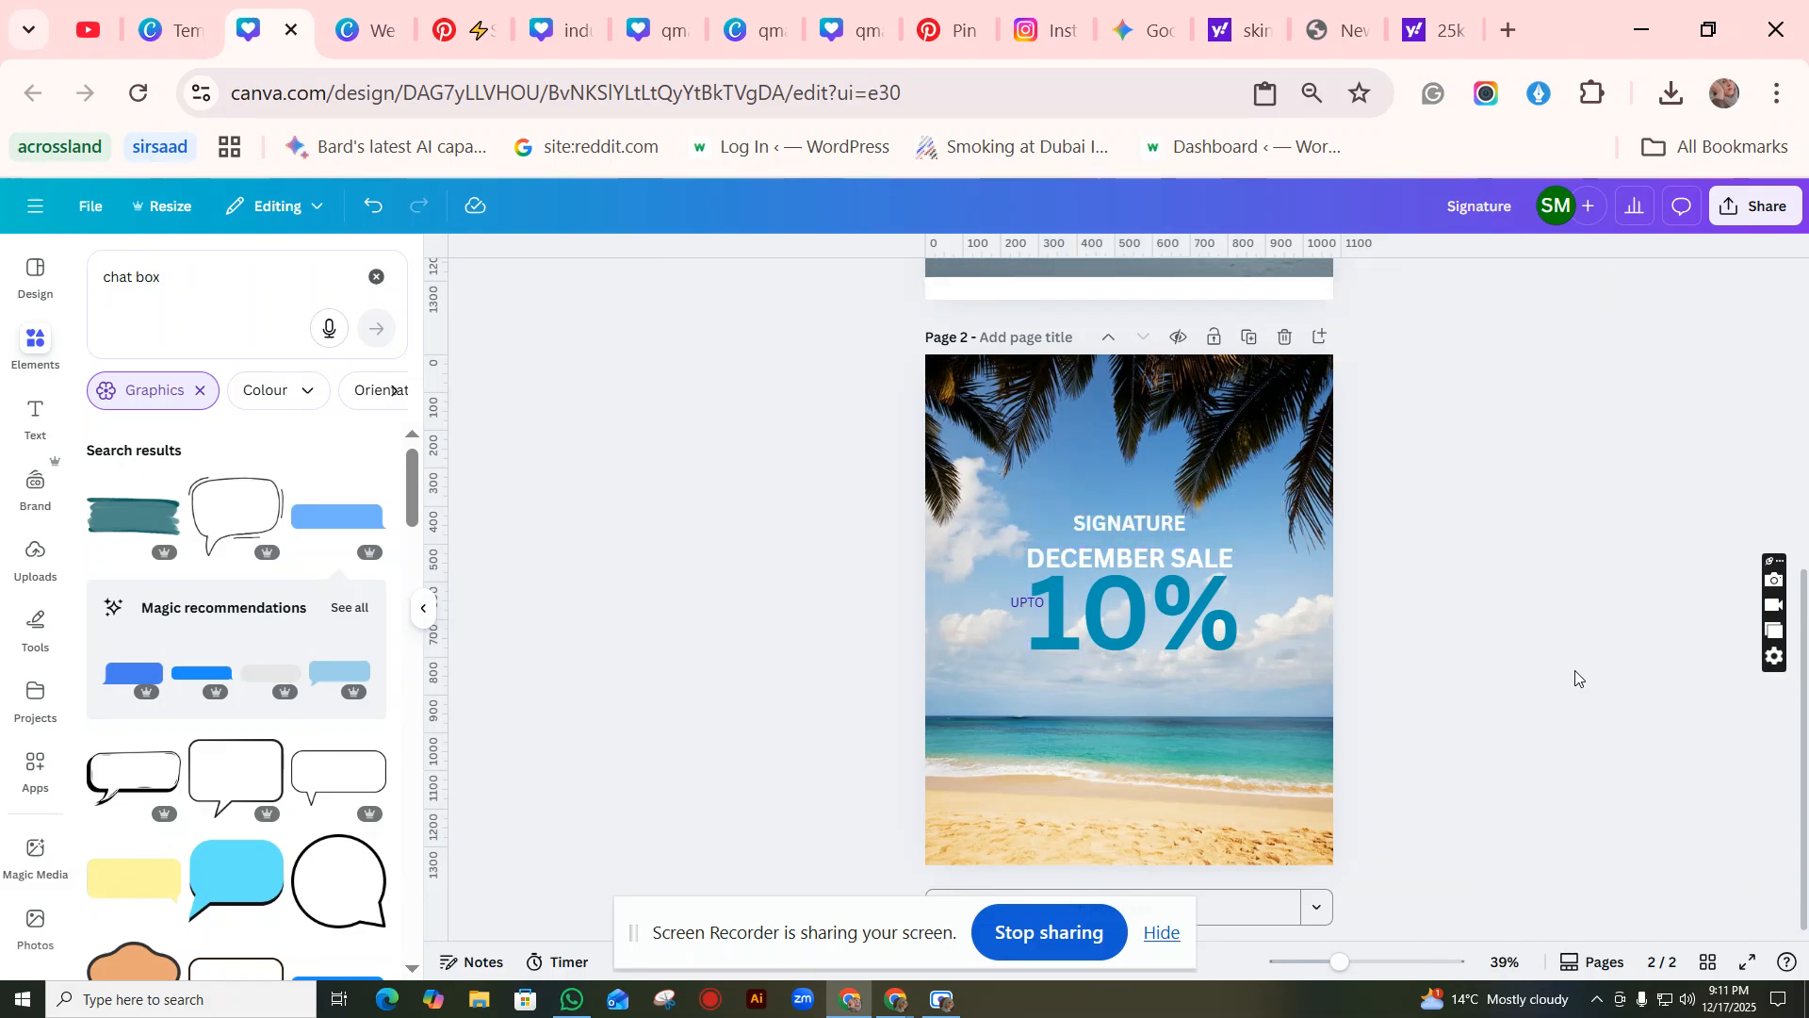
Step: Nudge the small UPTO text slightly down beside the 10% figure
left_click(1023, 603)
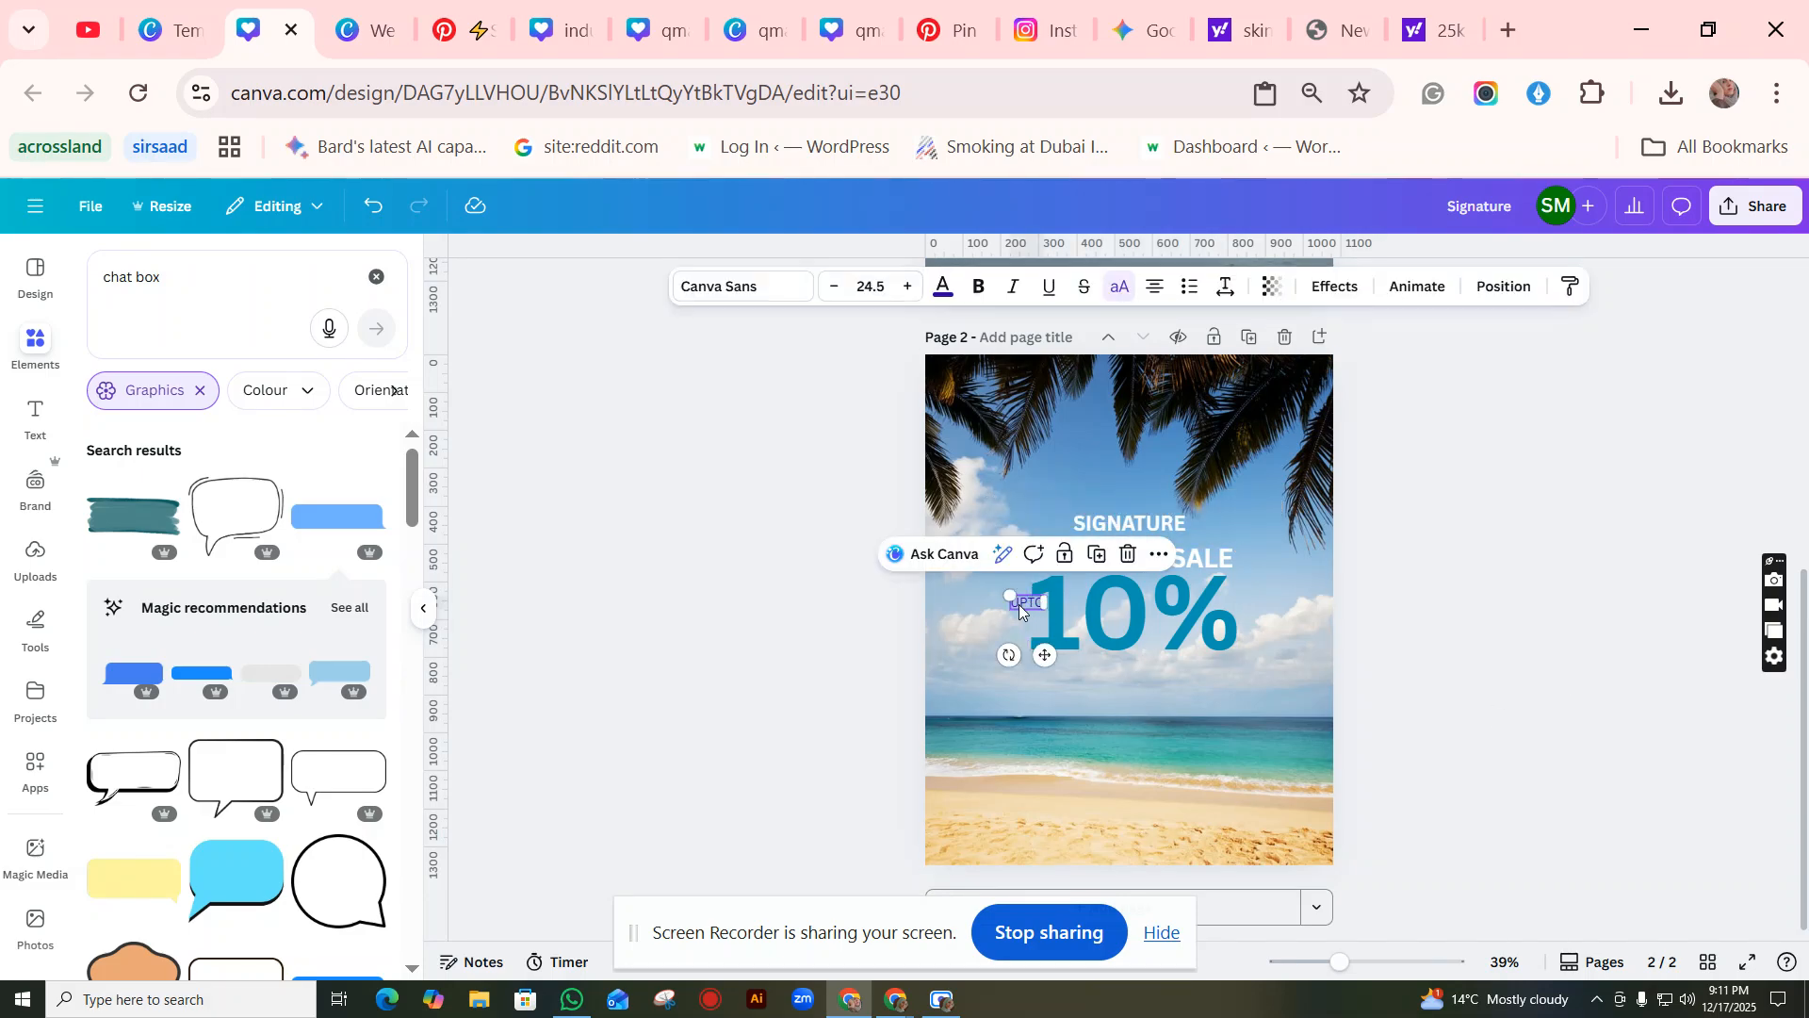
left_click_drag(1022, 603, 1014, 609)
left_click(1583, 625)
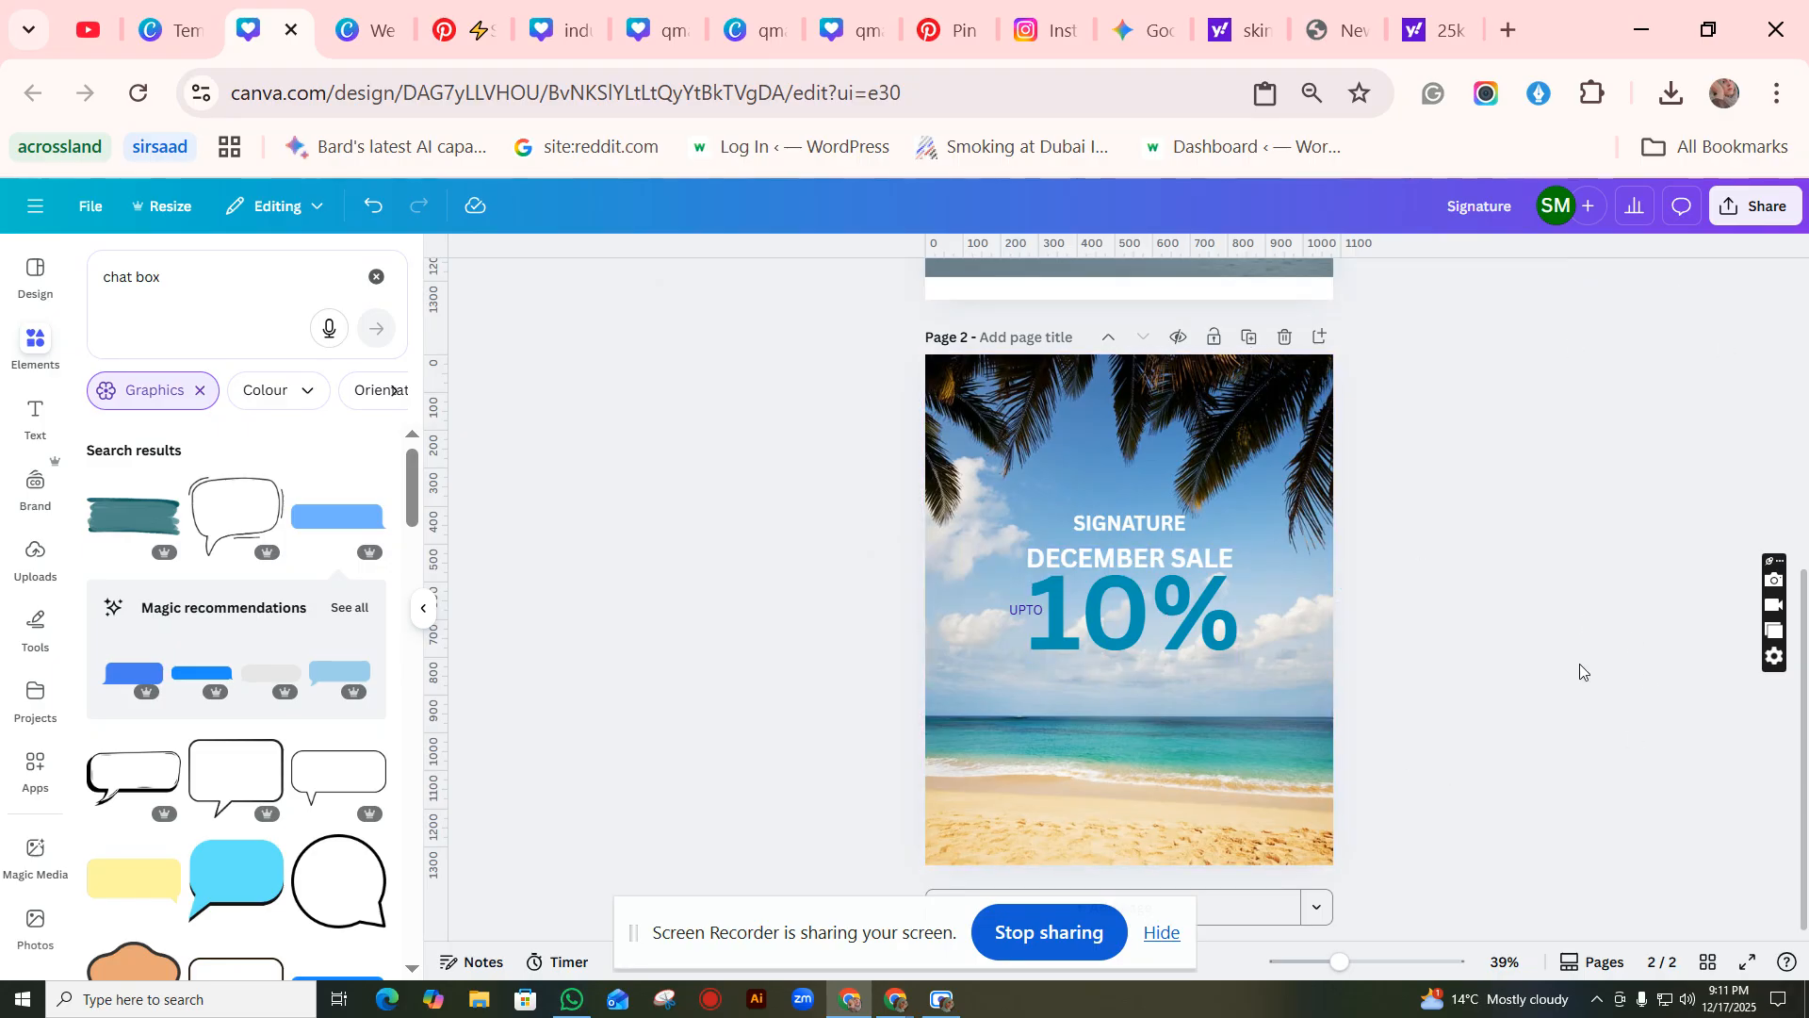
scroll(1592, 697, "up", 5)
scroll(1696, 735, "down", 5)
Step: Switch to the other Chrome window, search Google for "resort images" and show only the image results
left_click(1511, 27)
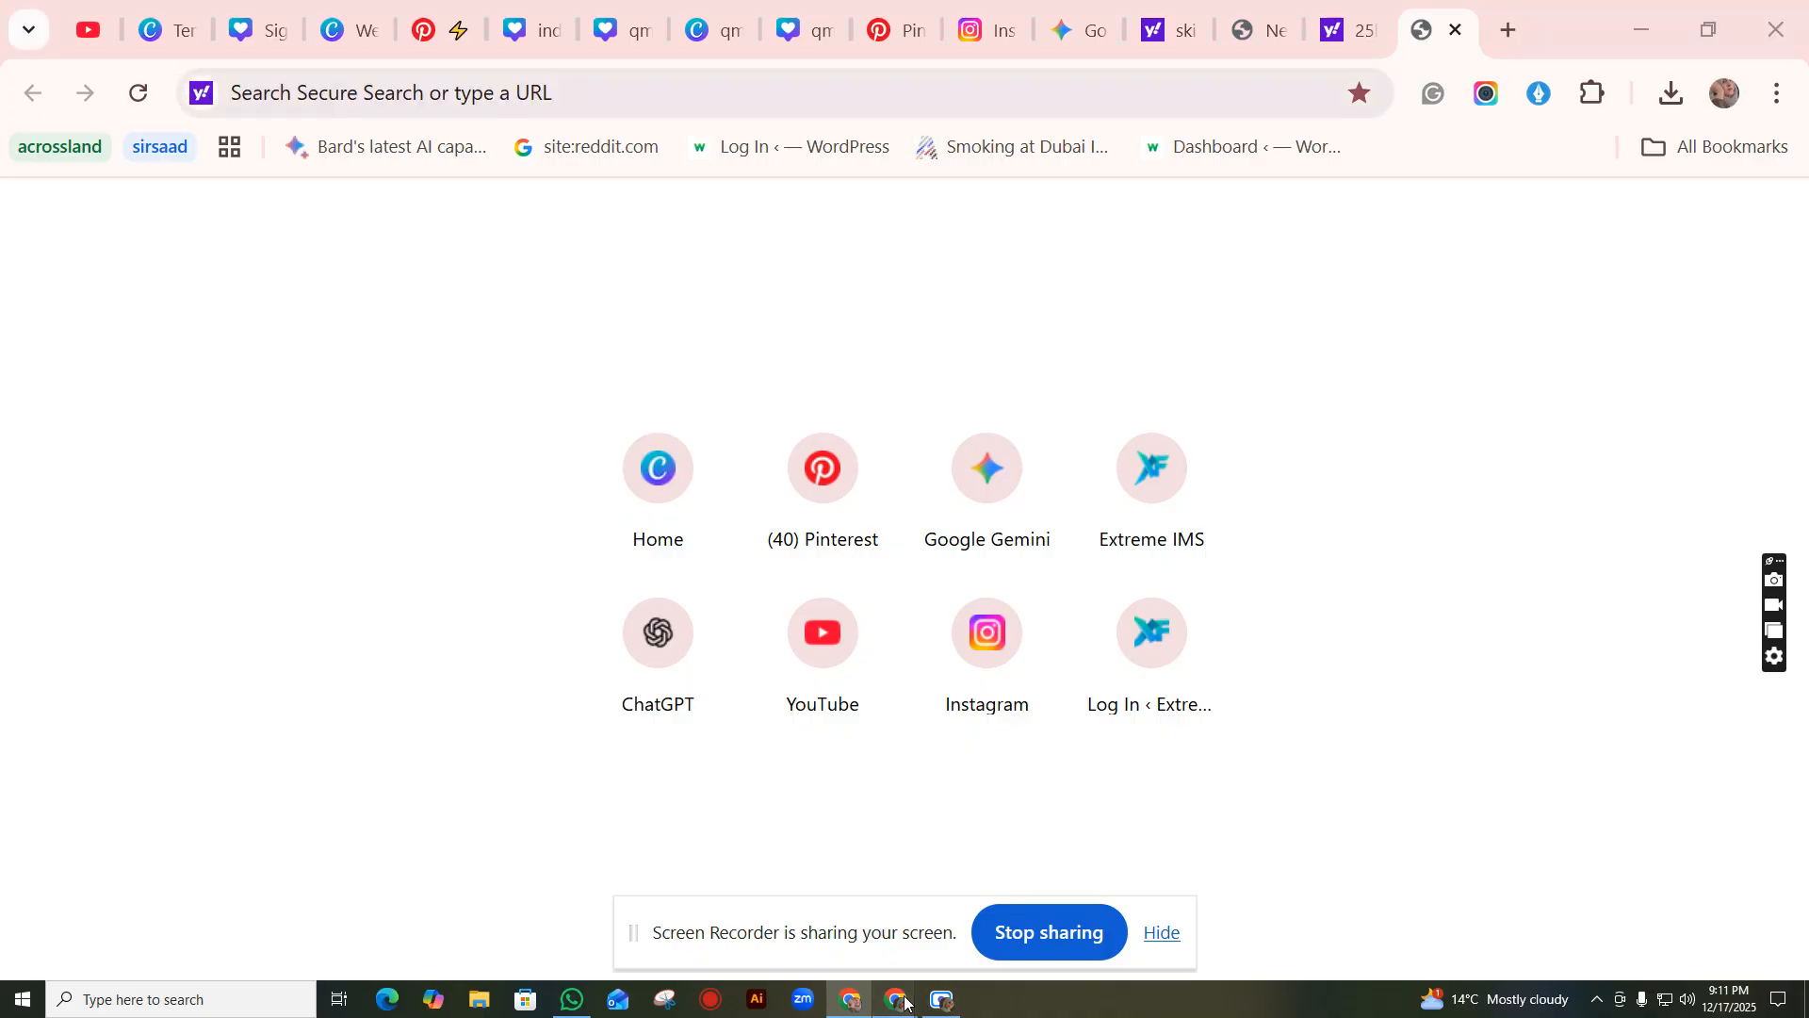
mouse_move(895, 1001)
left_click(867, 928)
left_click(813, 85)
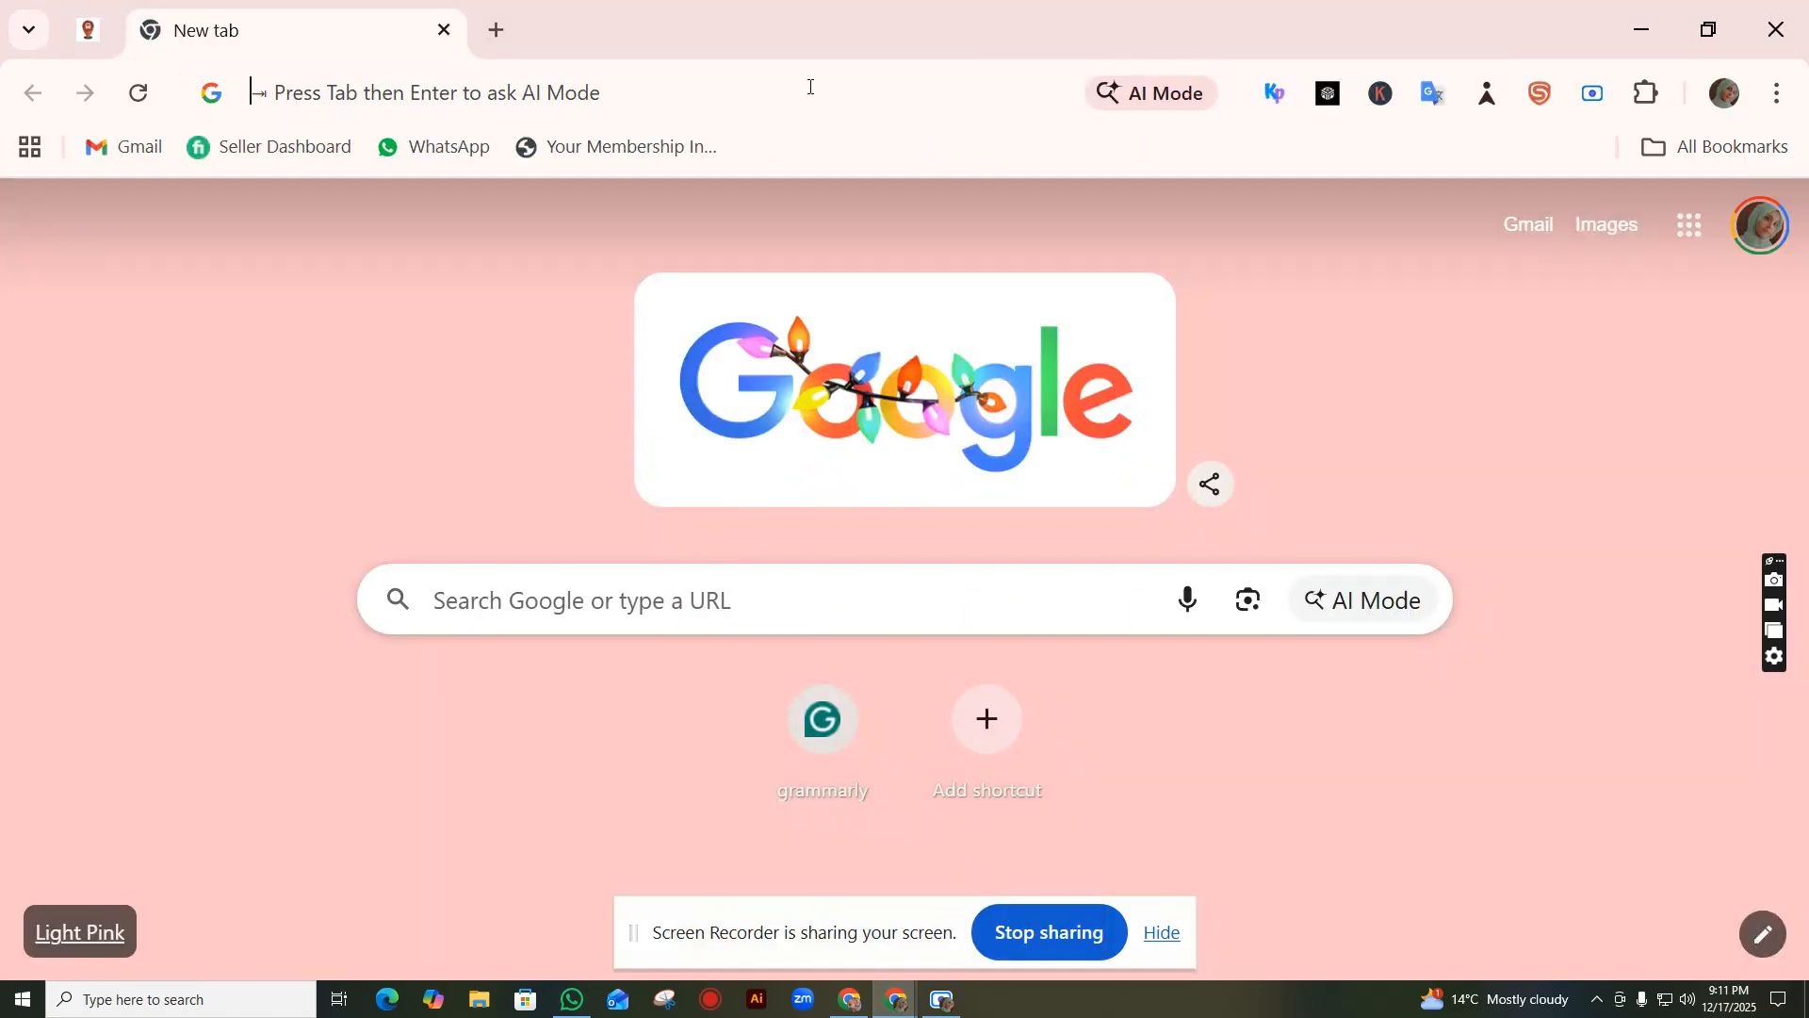
type("resort")
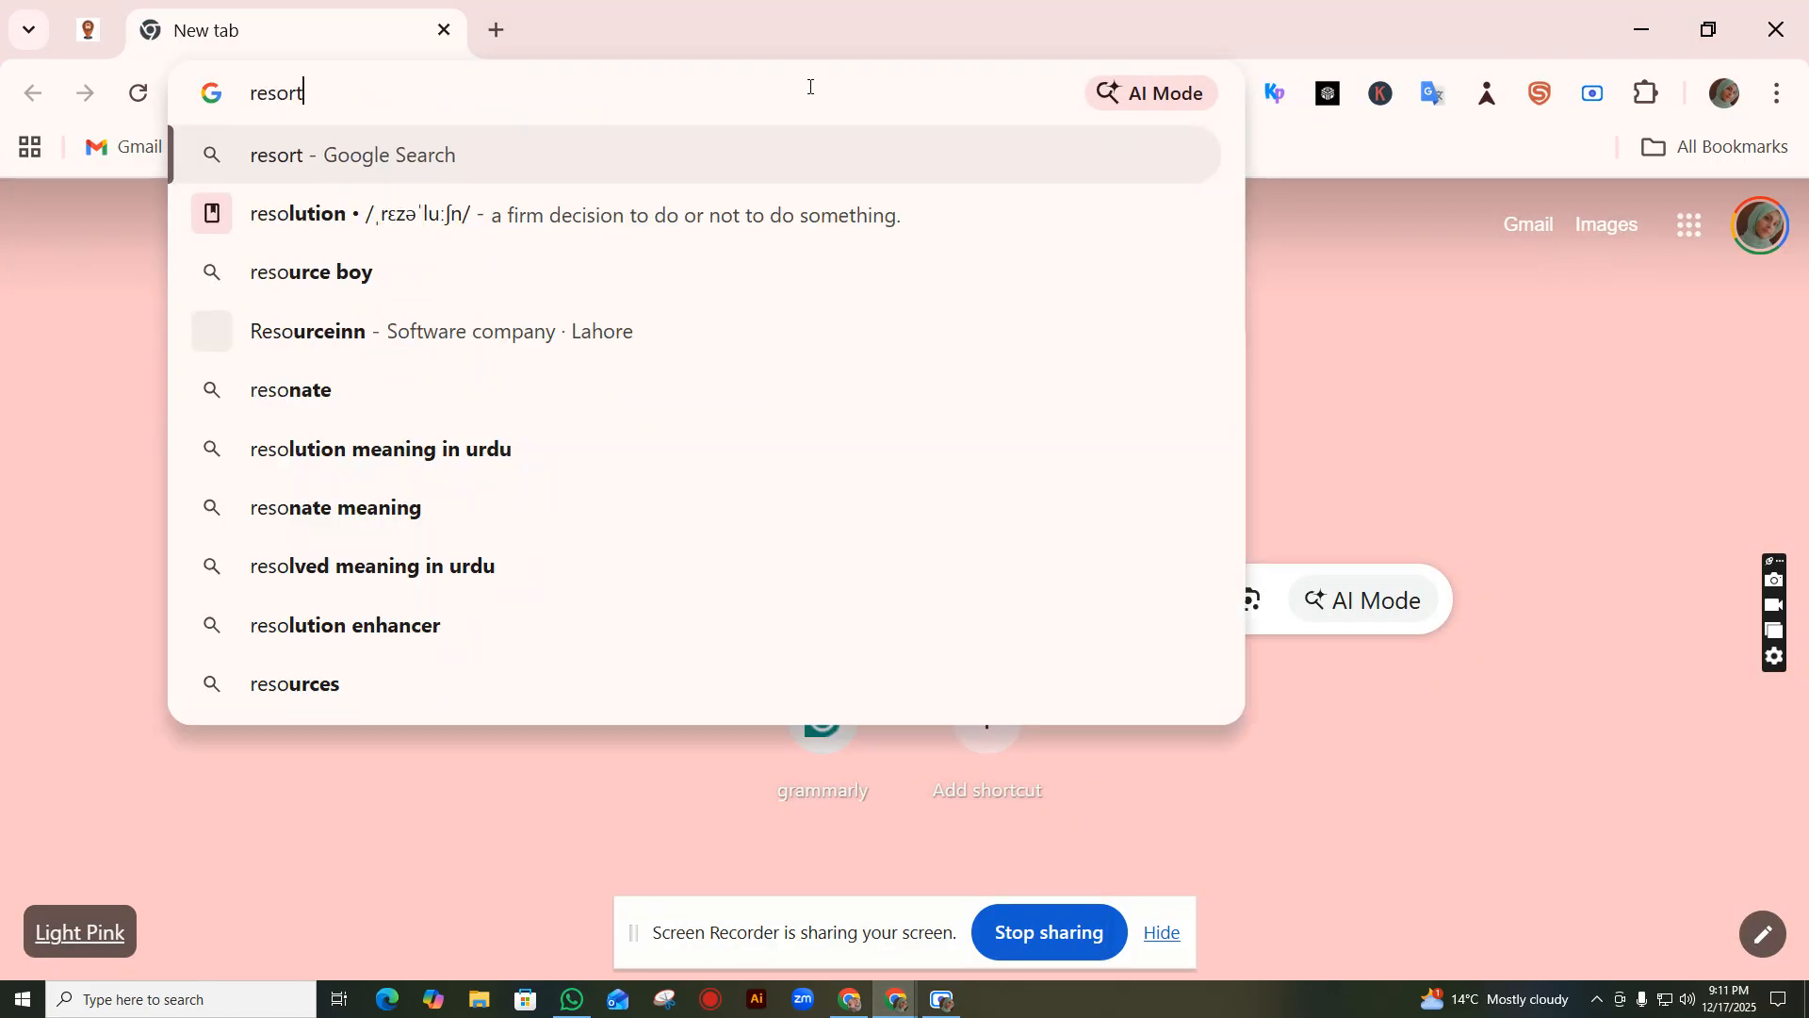
type(" images")
key("Return")
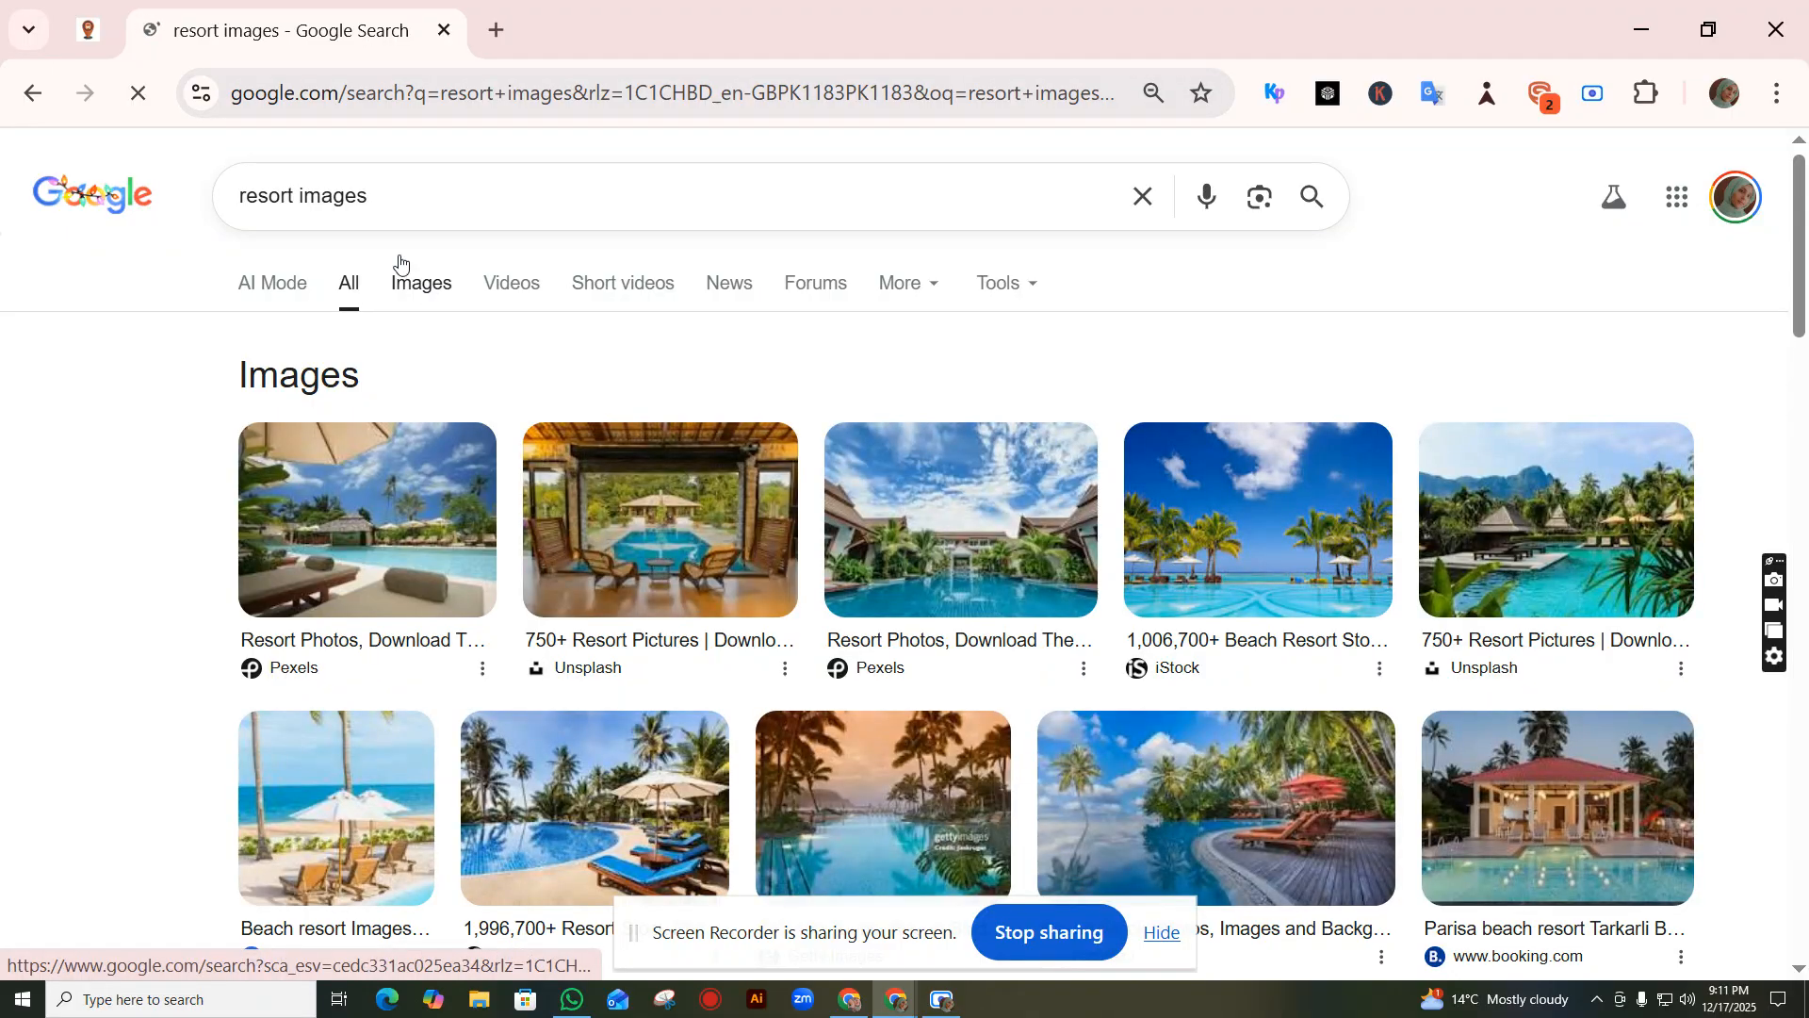
left_click(417, 309)
Step: Look through the resort image results for a suitable beach or sea photo for the sale post
scroll(975, 622, "down", 4)
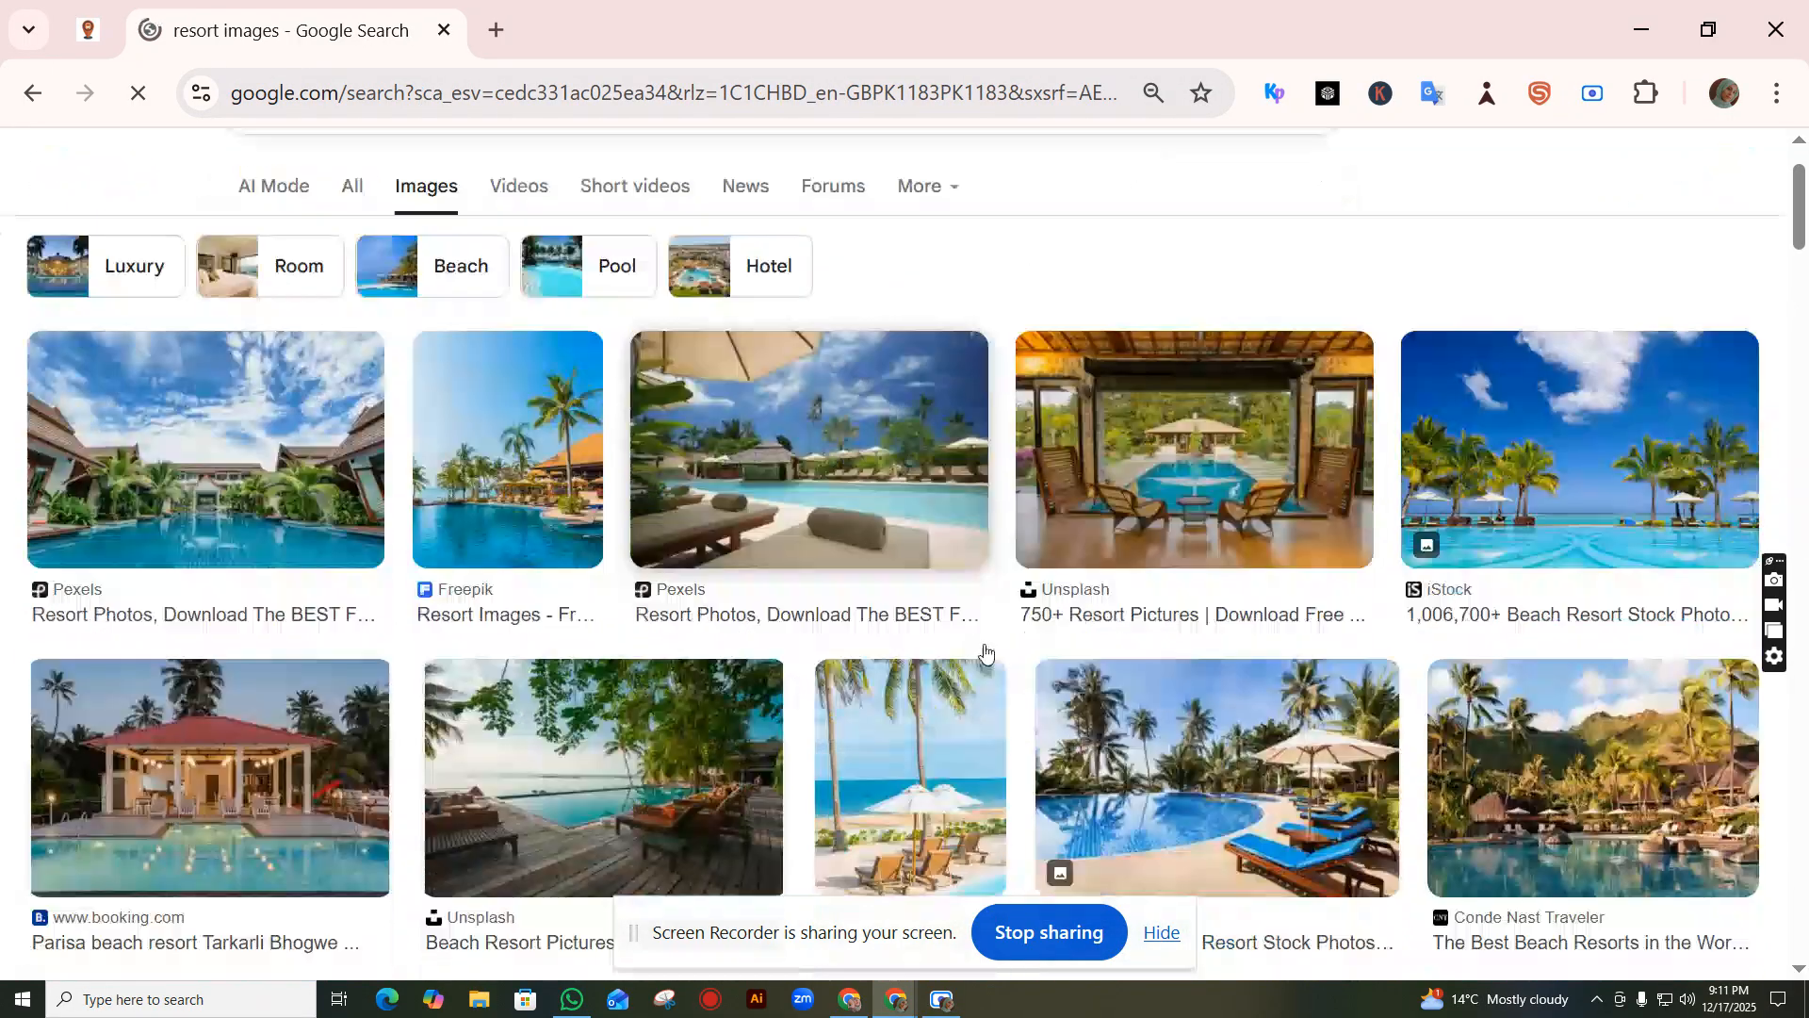
scroll(968, 598, "down", 6)
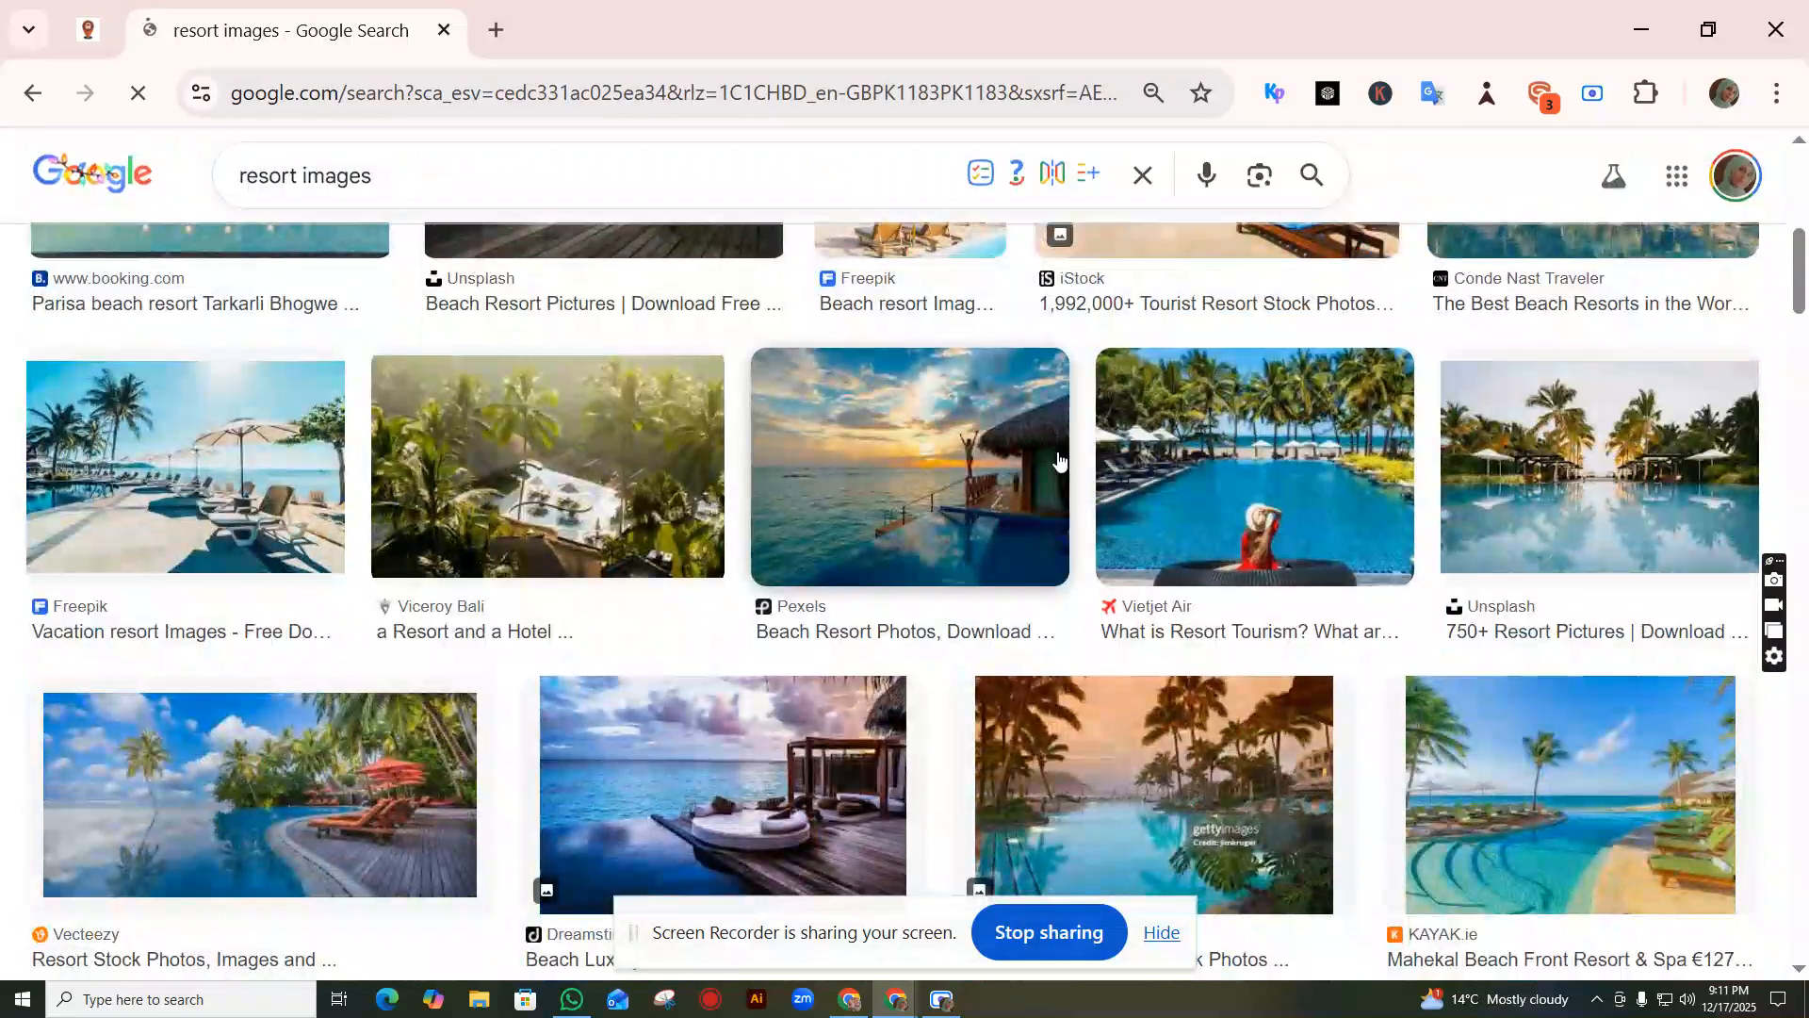
scroll(1162, 455, "down", 2)
scroll(517, 528, "down", 5)
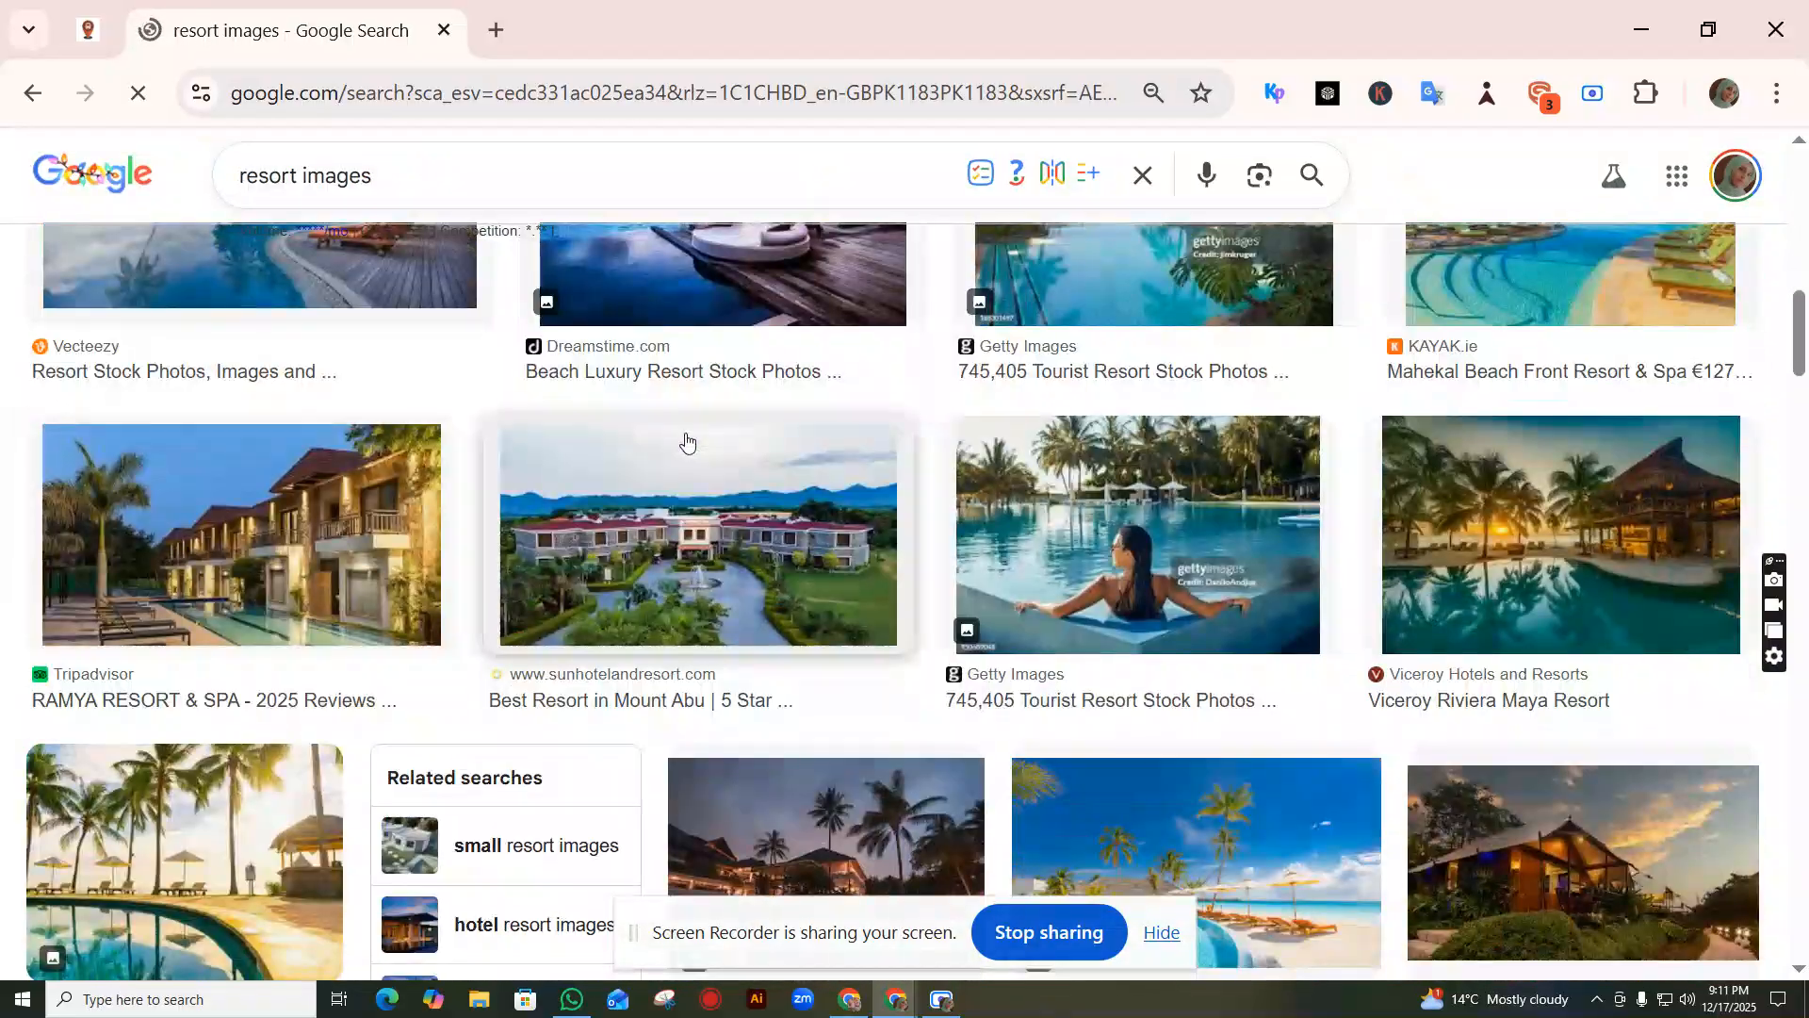
scroll(1065, 417, "down", 5)
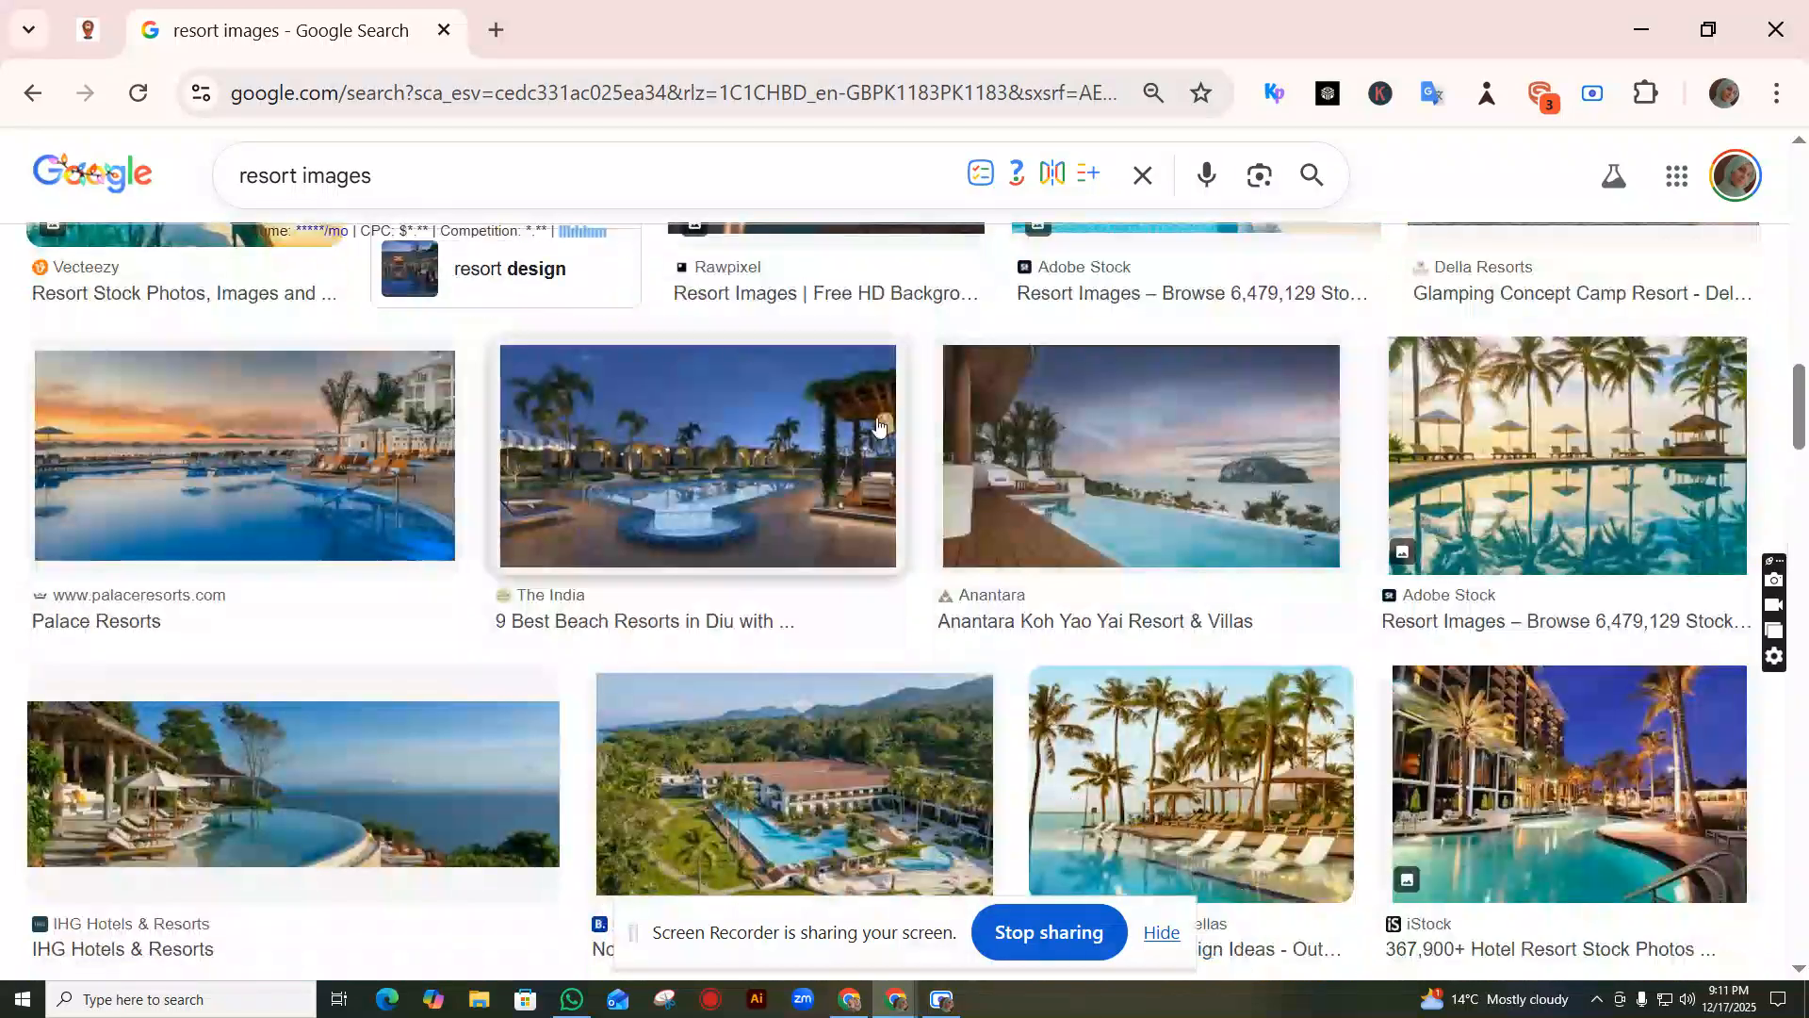
scroll(328, 525, "down", 15)
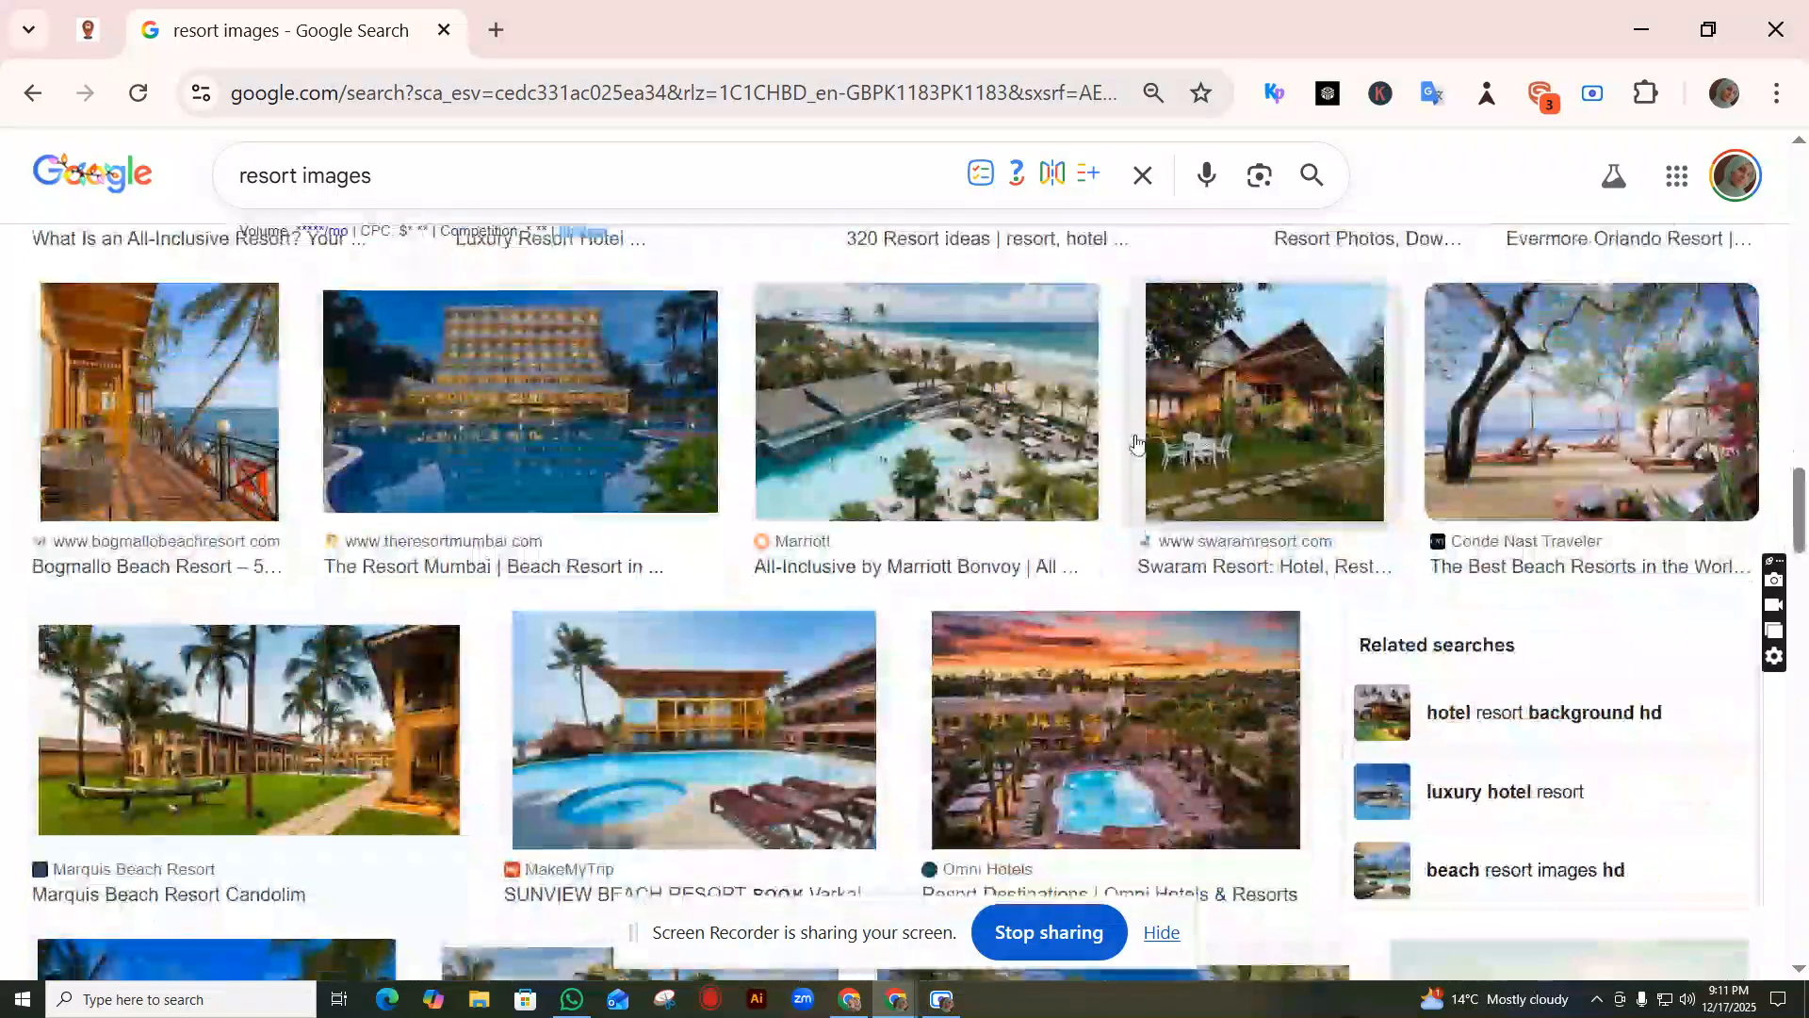
scroll(1647, 556, "down", 9)
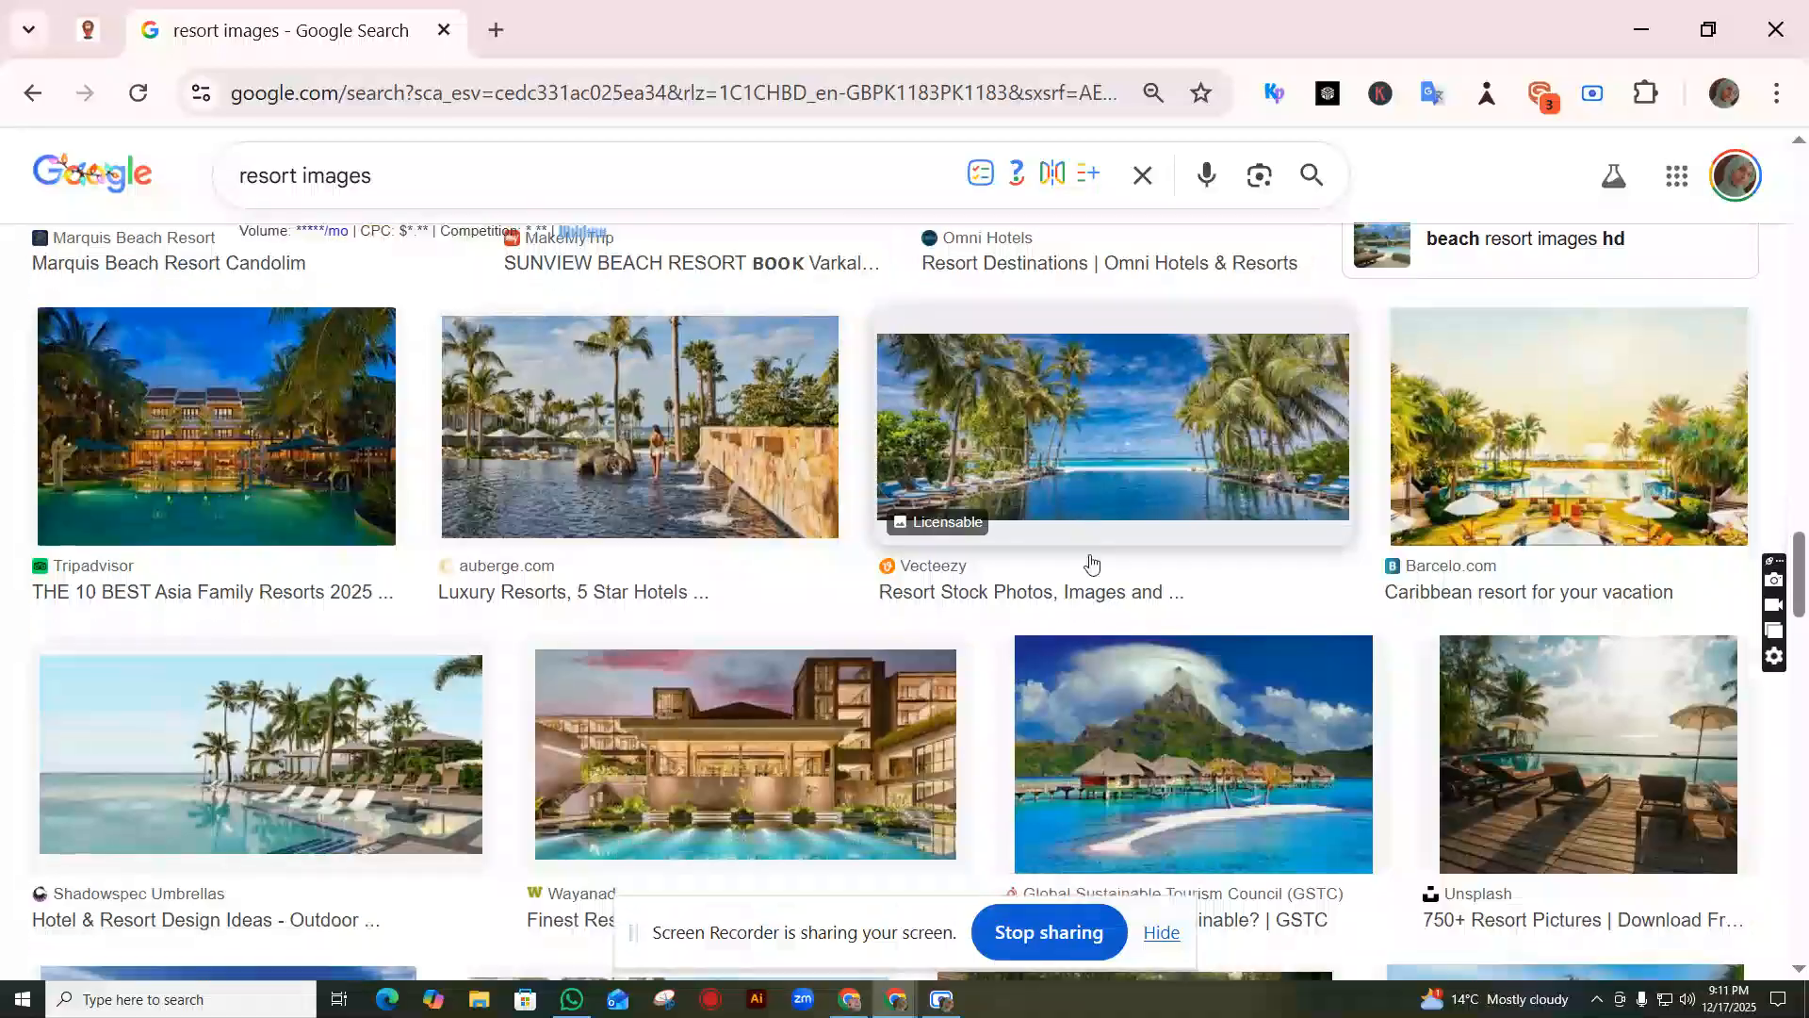
scroll(639, 521, "down", 7)
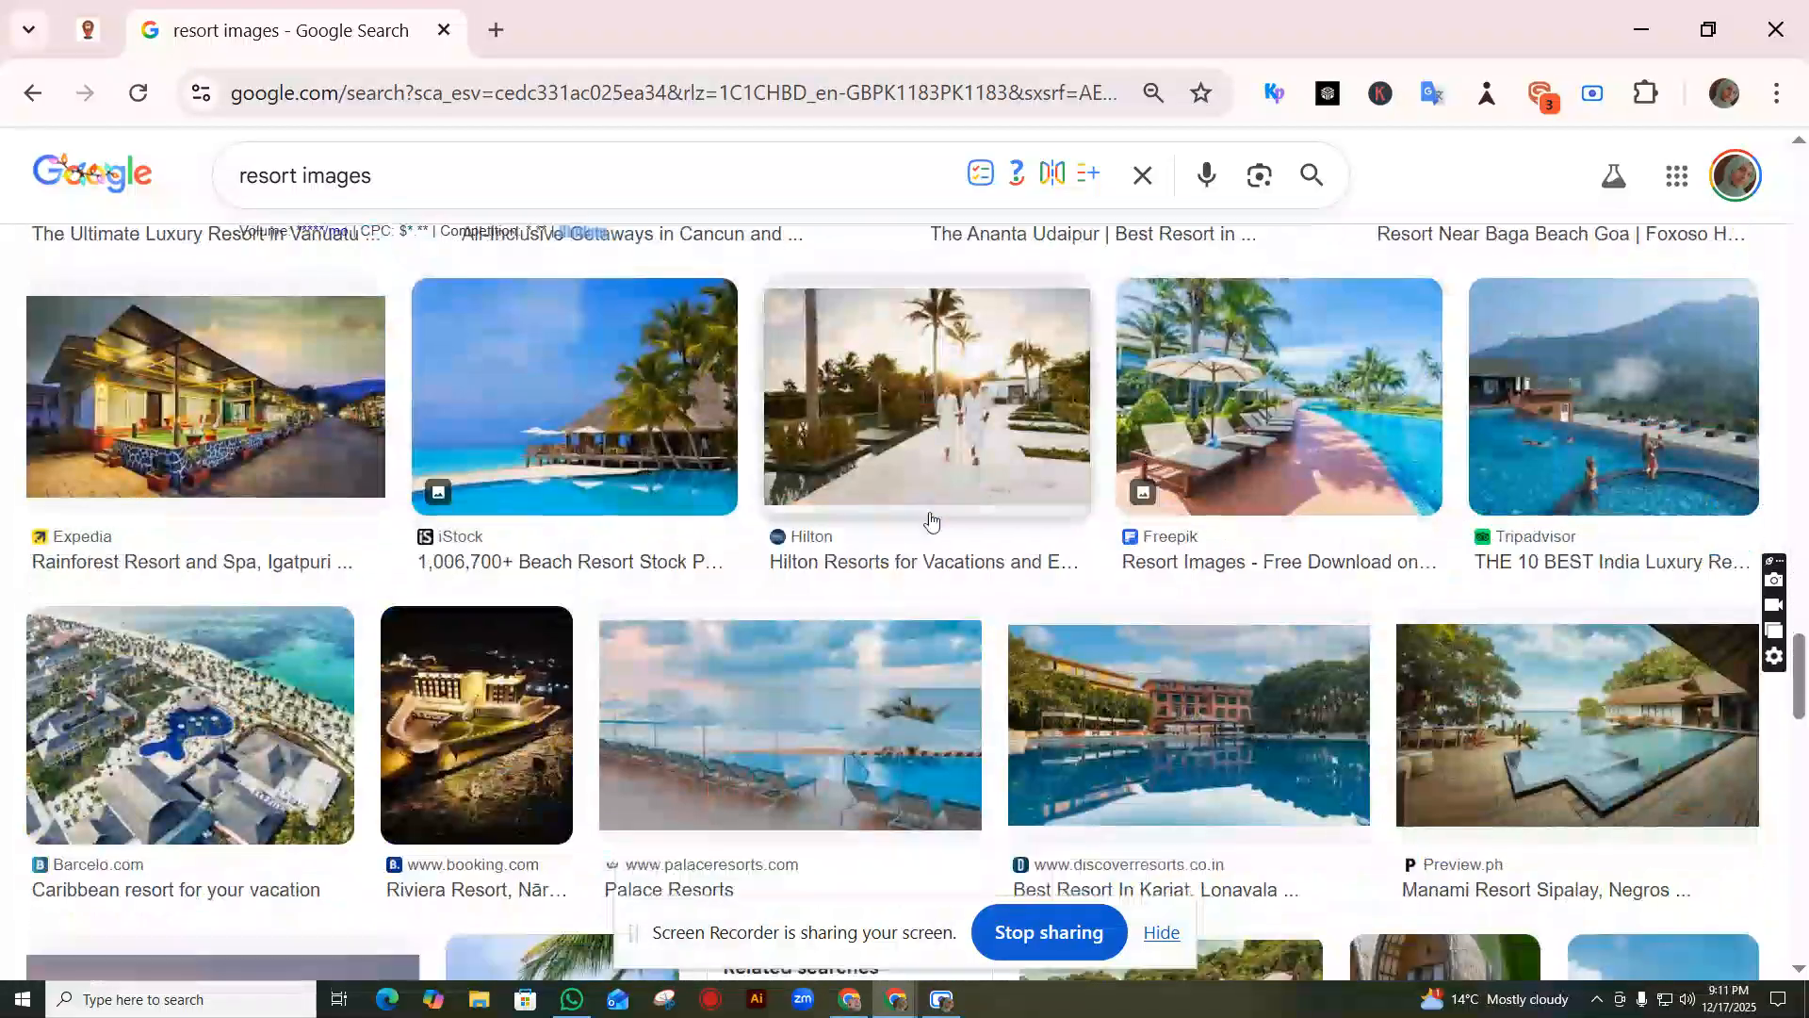
scroll(896, 497, "down", 5)
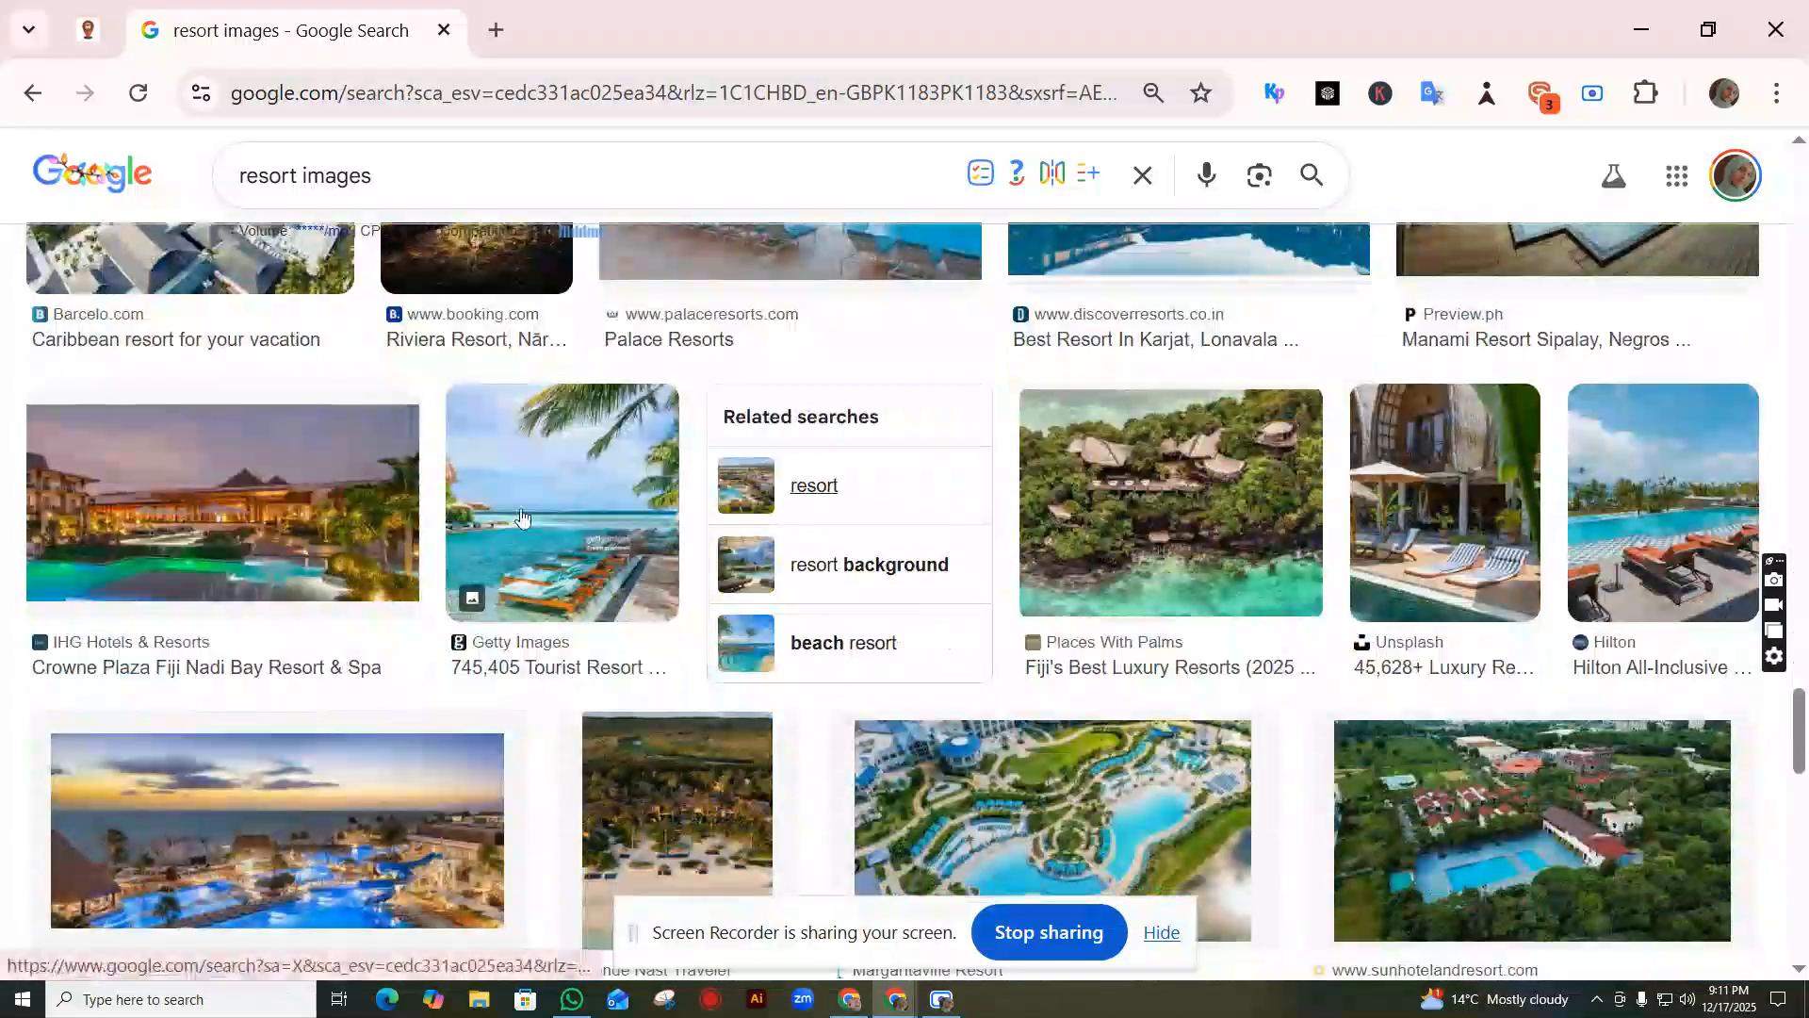
scroll(896, 497, "down", 7)
scroll(968, 598, "down", 11)
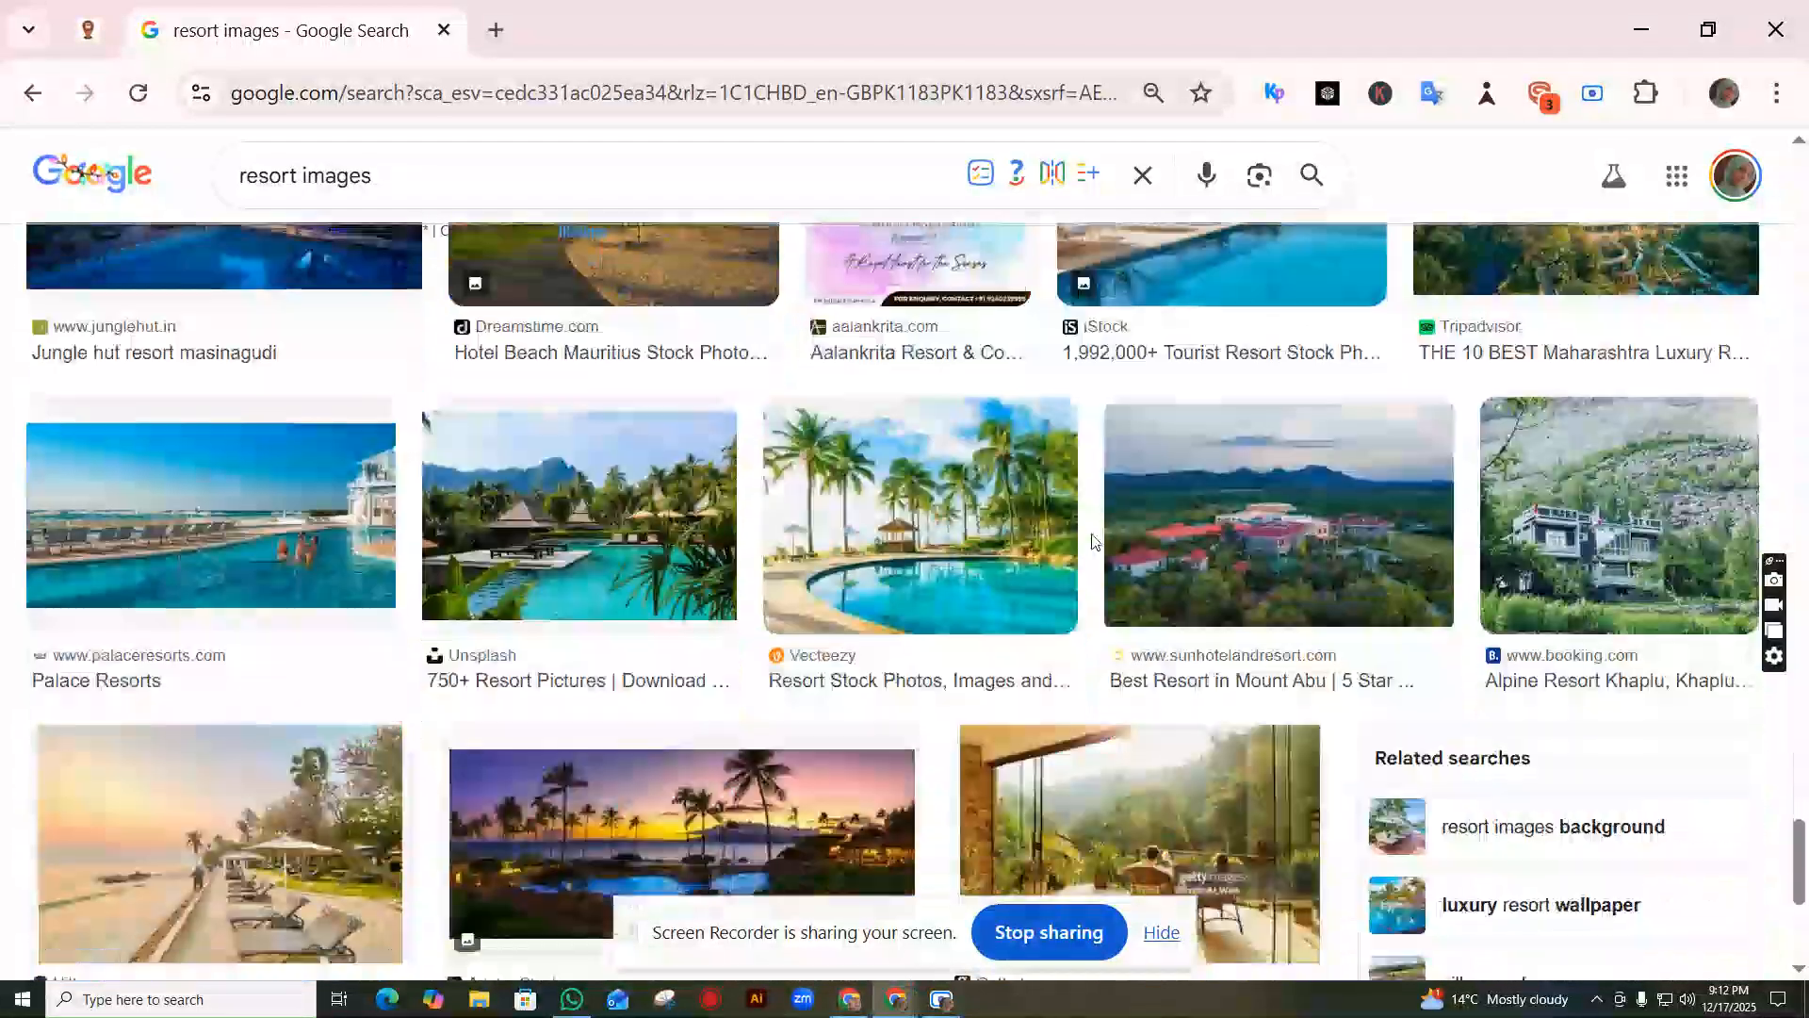
scroll(499, 560, "down", 4)
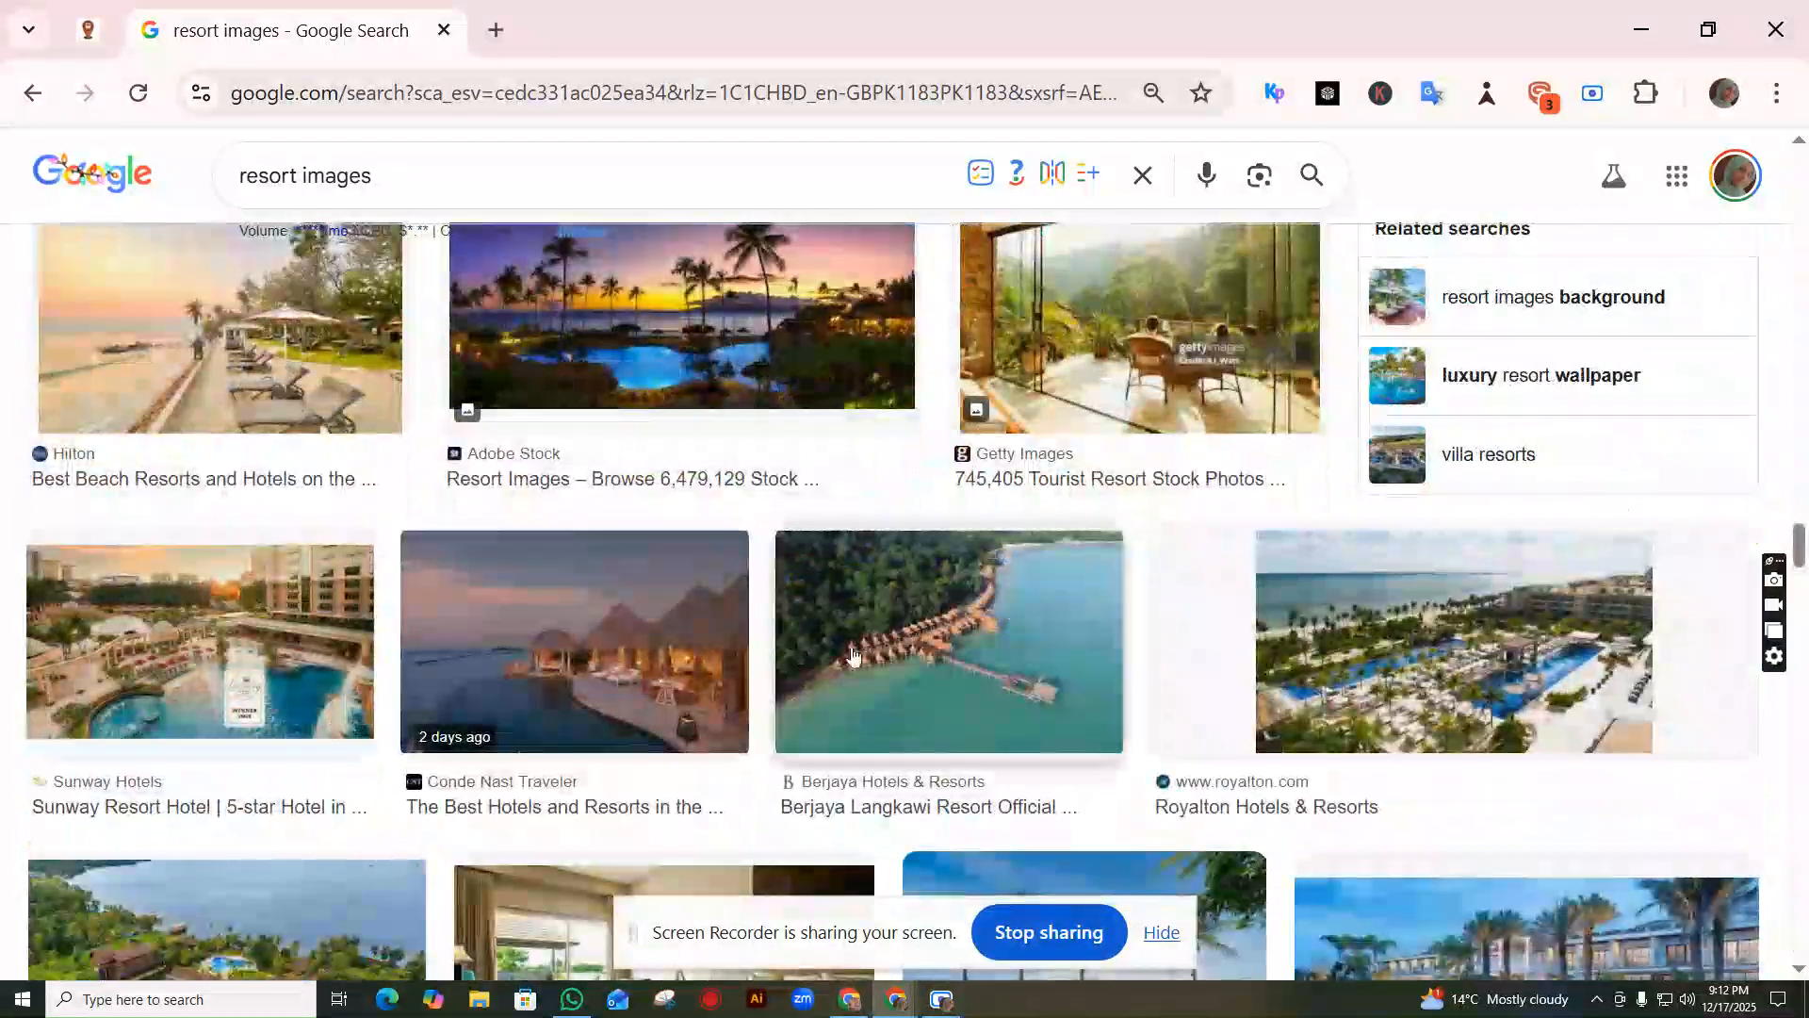
scroll(1280, 579, "down", 7)
scroll(1280, 578, "down", 5)
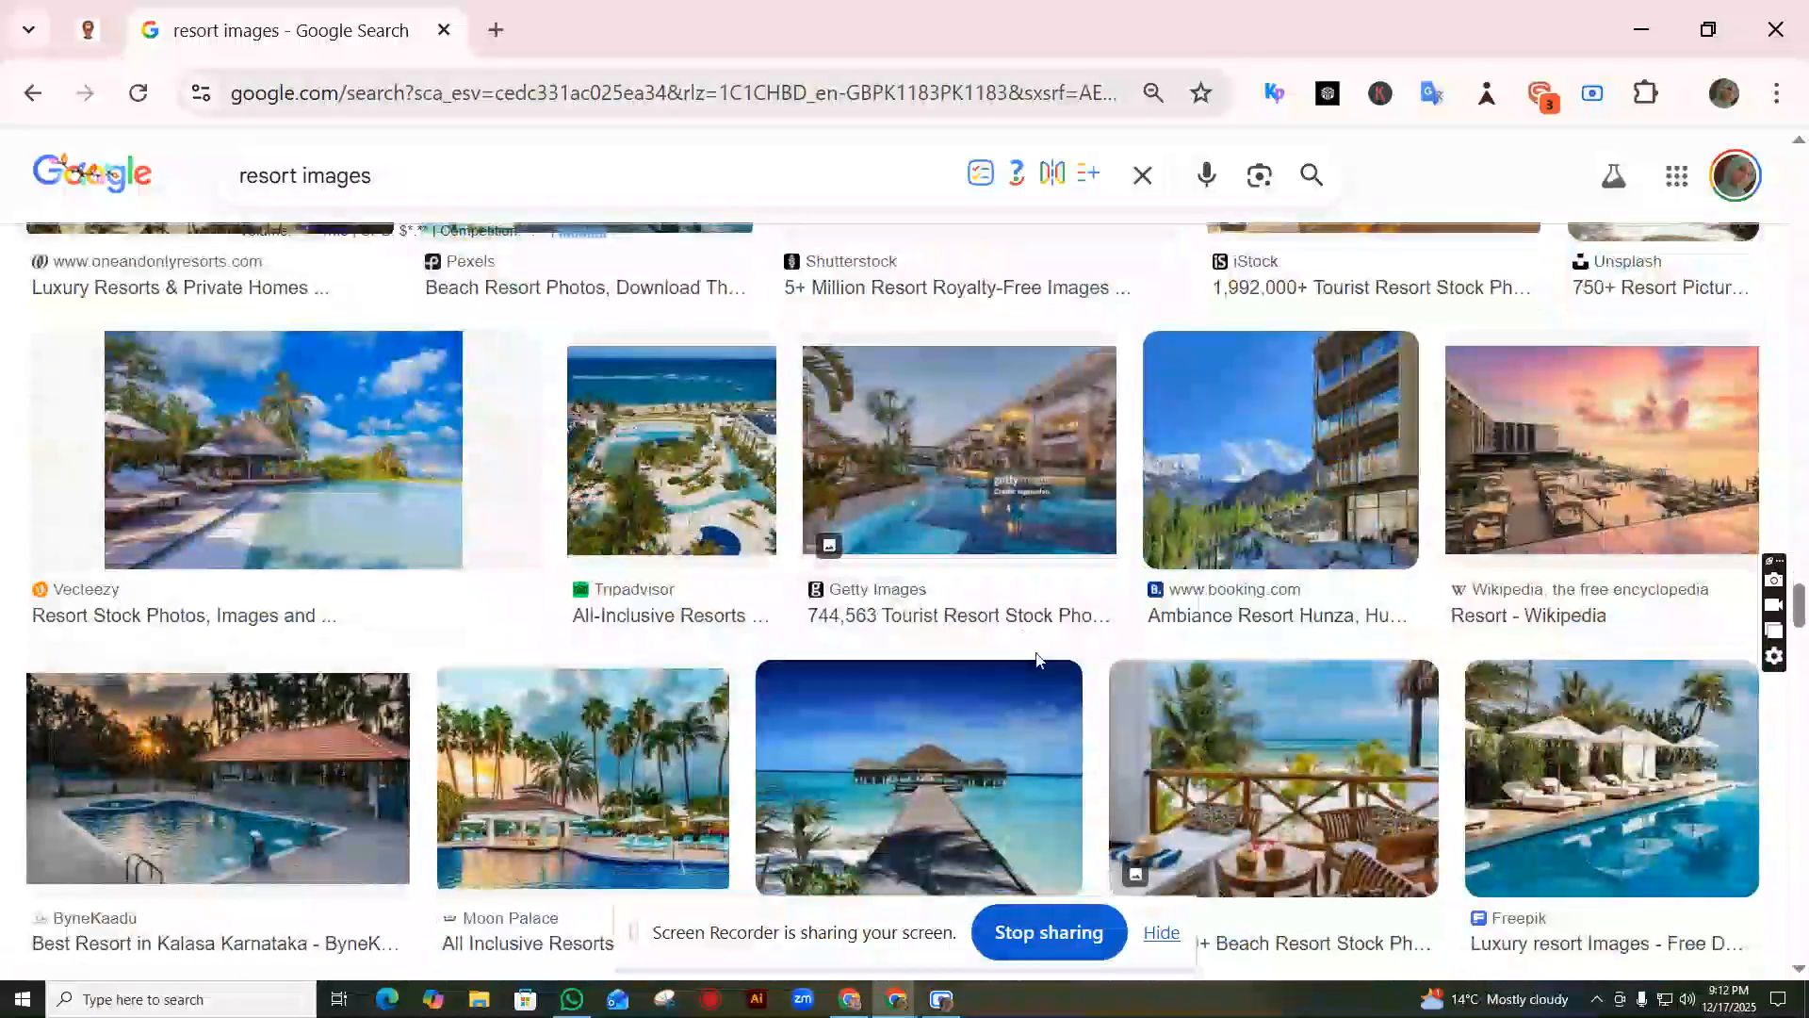
scroll(940, 694, "down", 5)
scroll(939, 694, "down", 12)
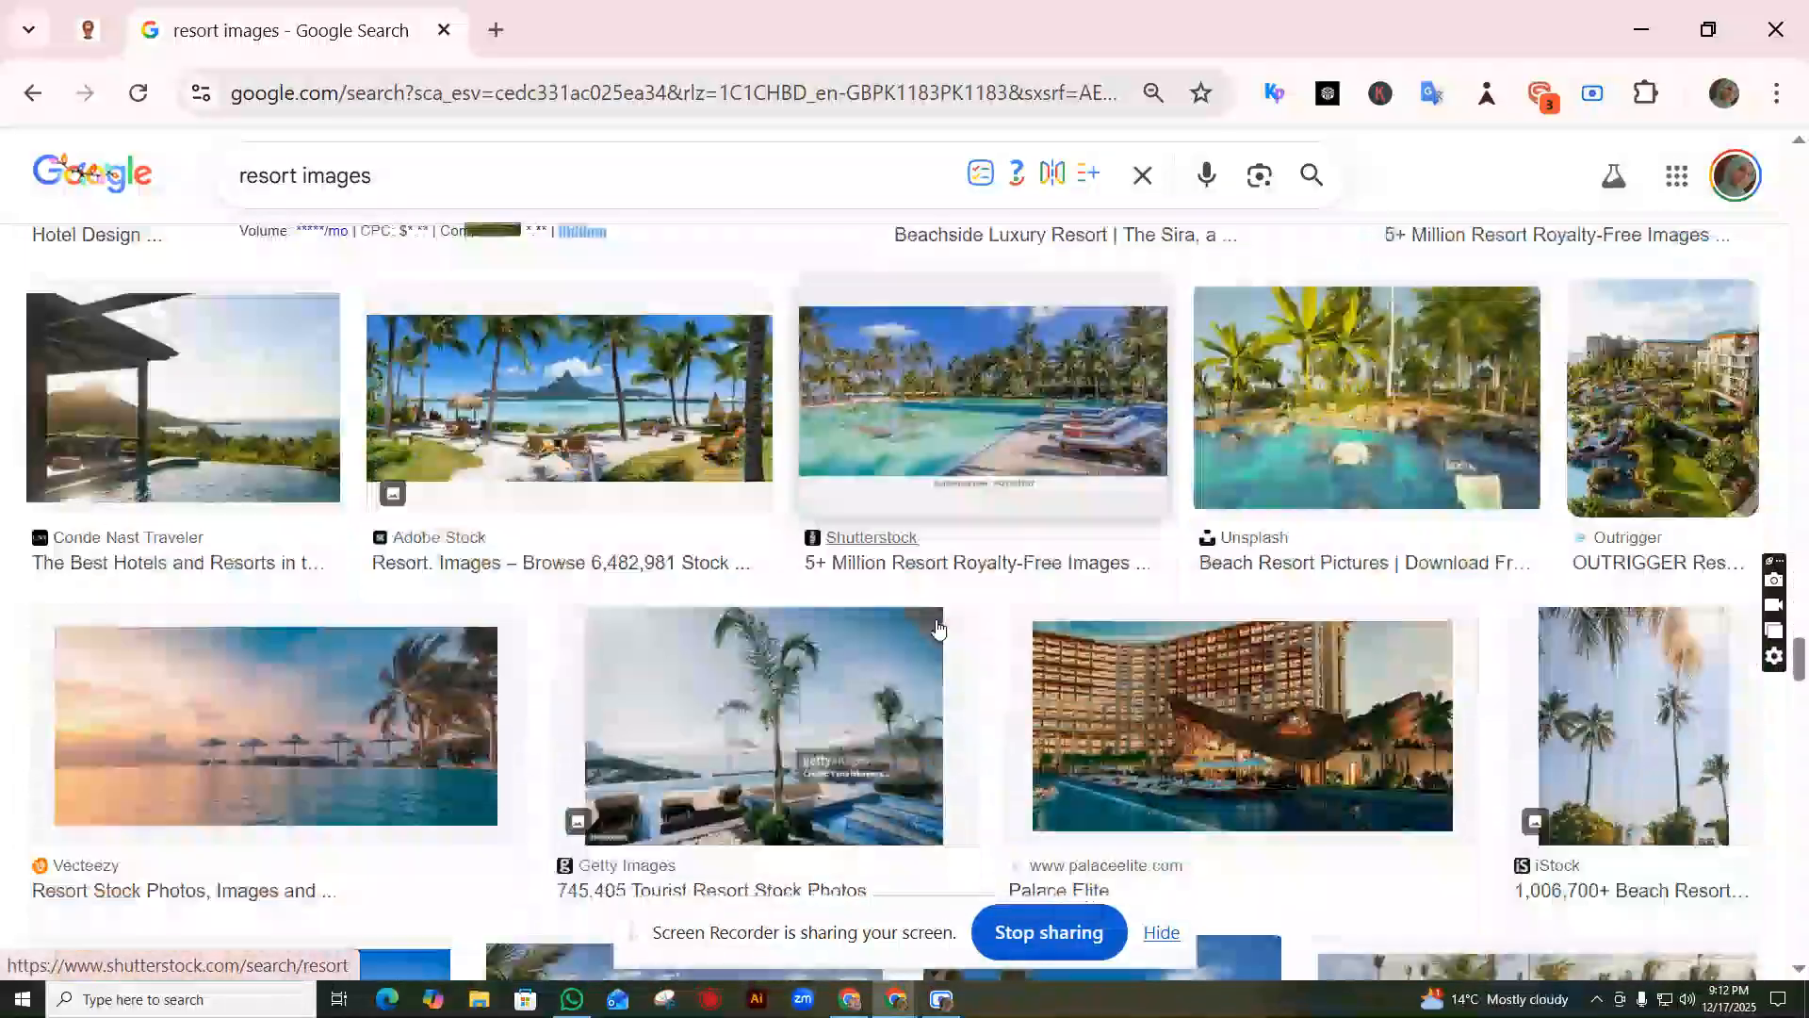
scroll(634, 605, "down", 3)
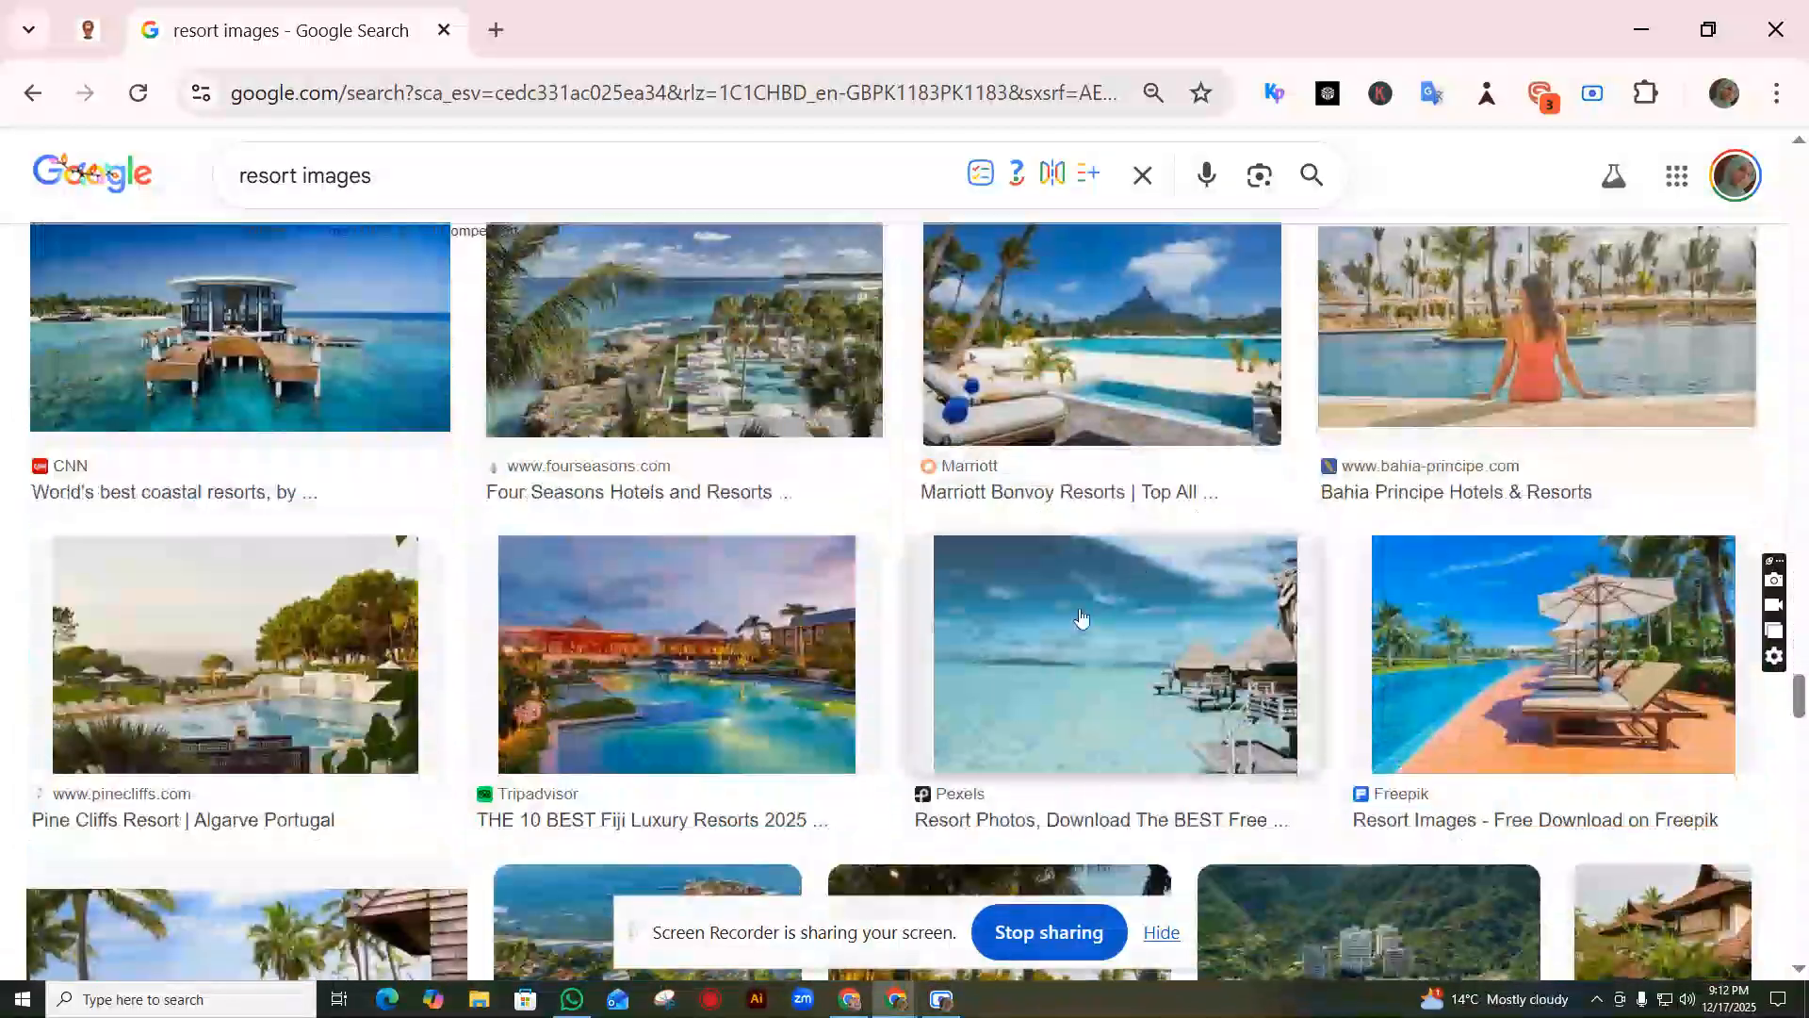
Step: Preview the Pexels photo of thatched huts over turquoise water and save it as a JPG in the Downloads folder
left_click(1046, 638)
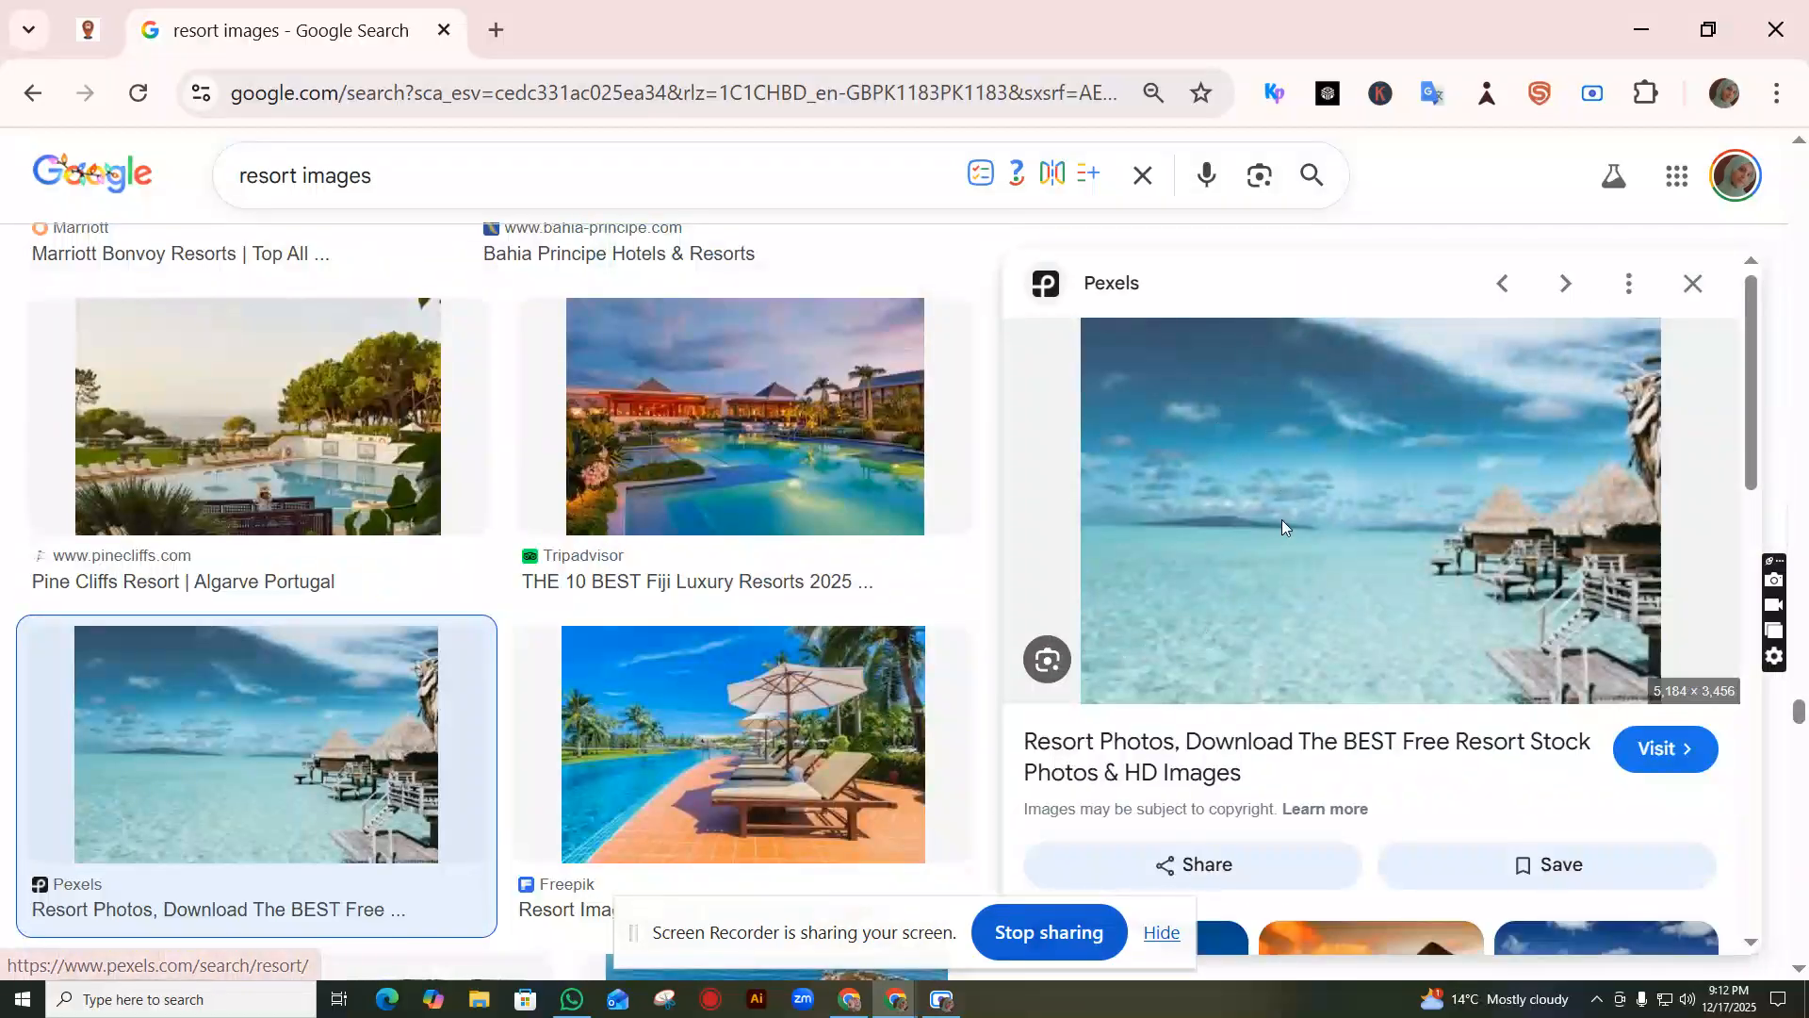
scroll(1642, 685, "down", 6)
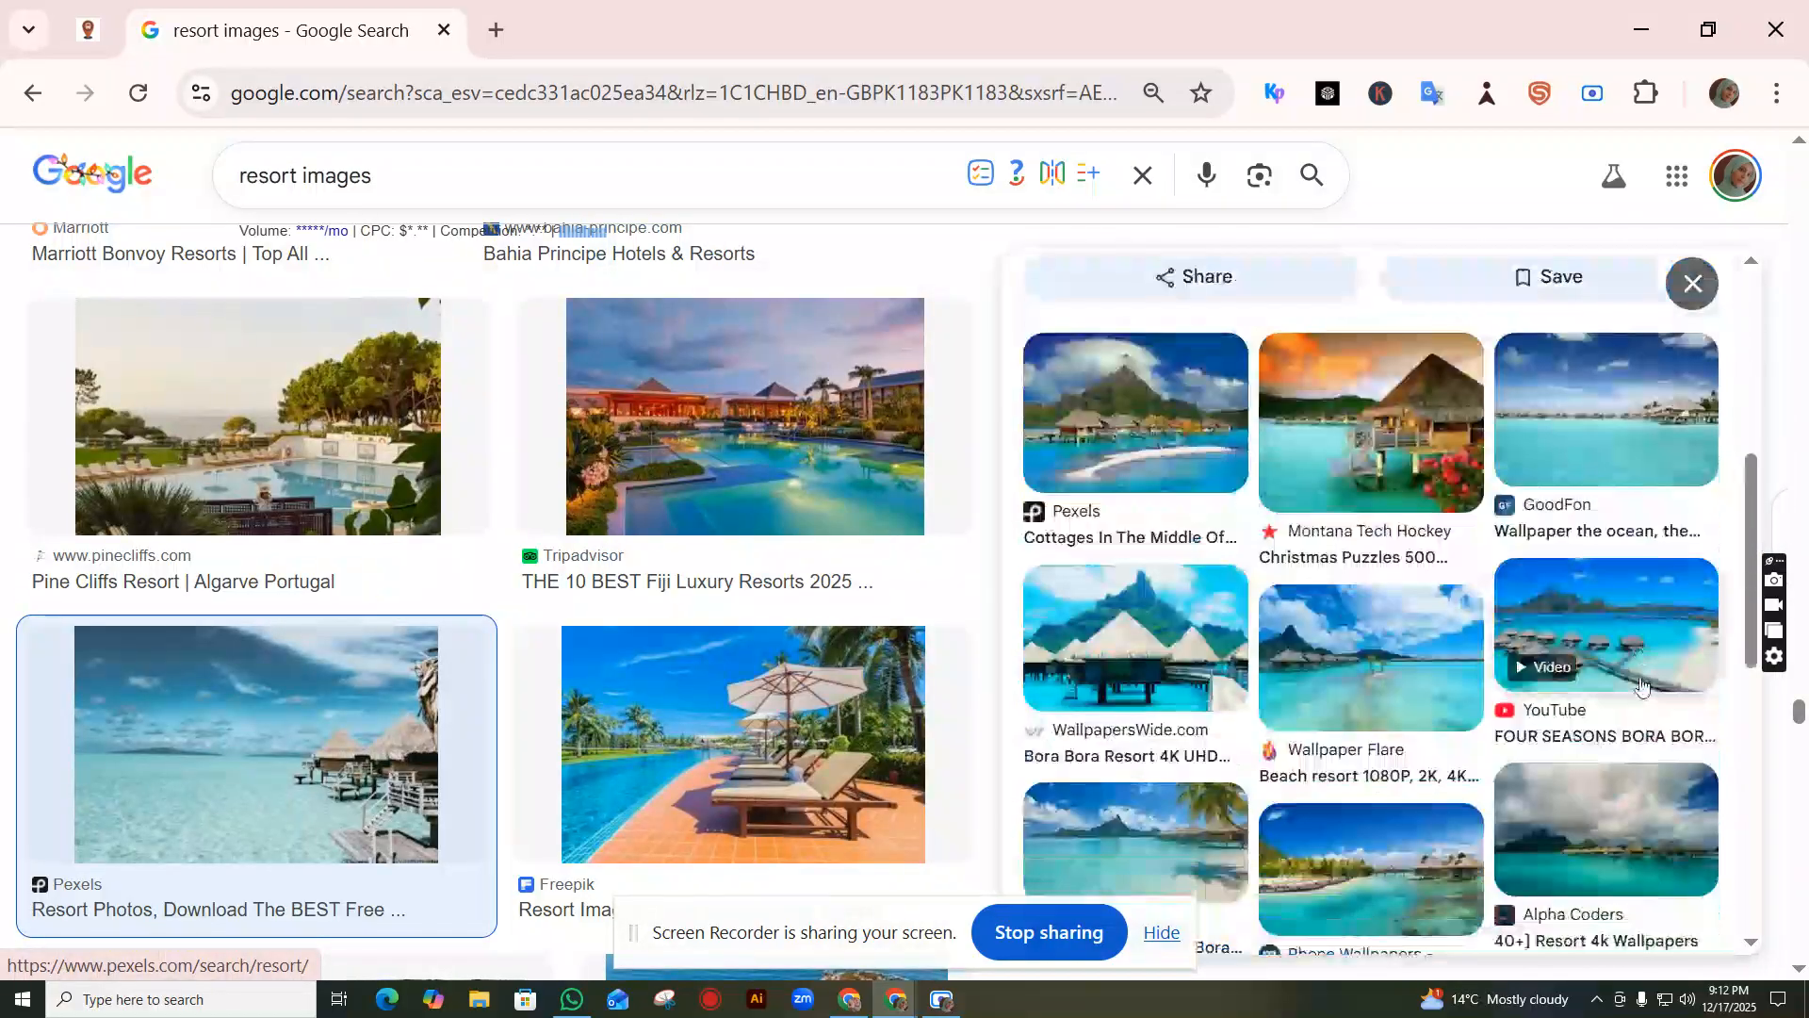
scroll(1658, 712, "down", 5)
scroll(1659, 714, "up", 10)
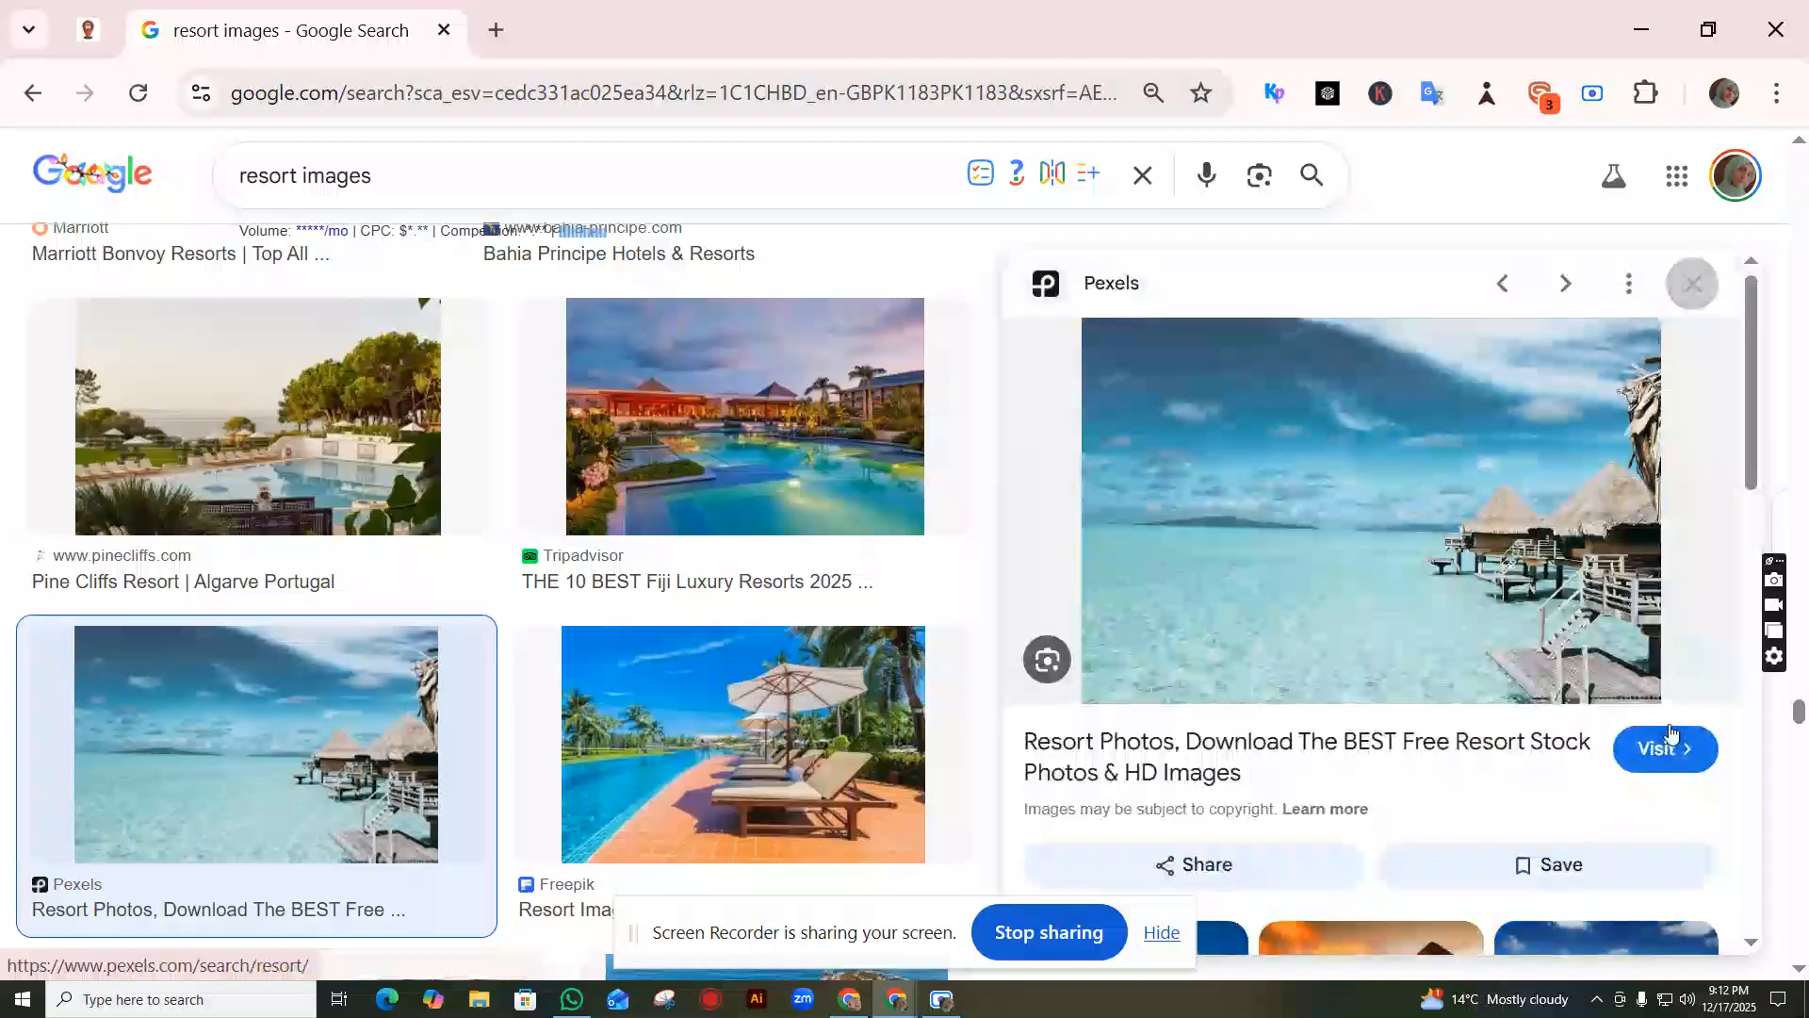
right_click(1273, 459)
left_click(1360, 61)
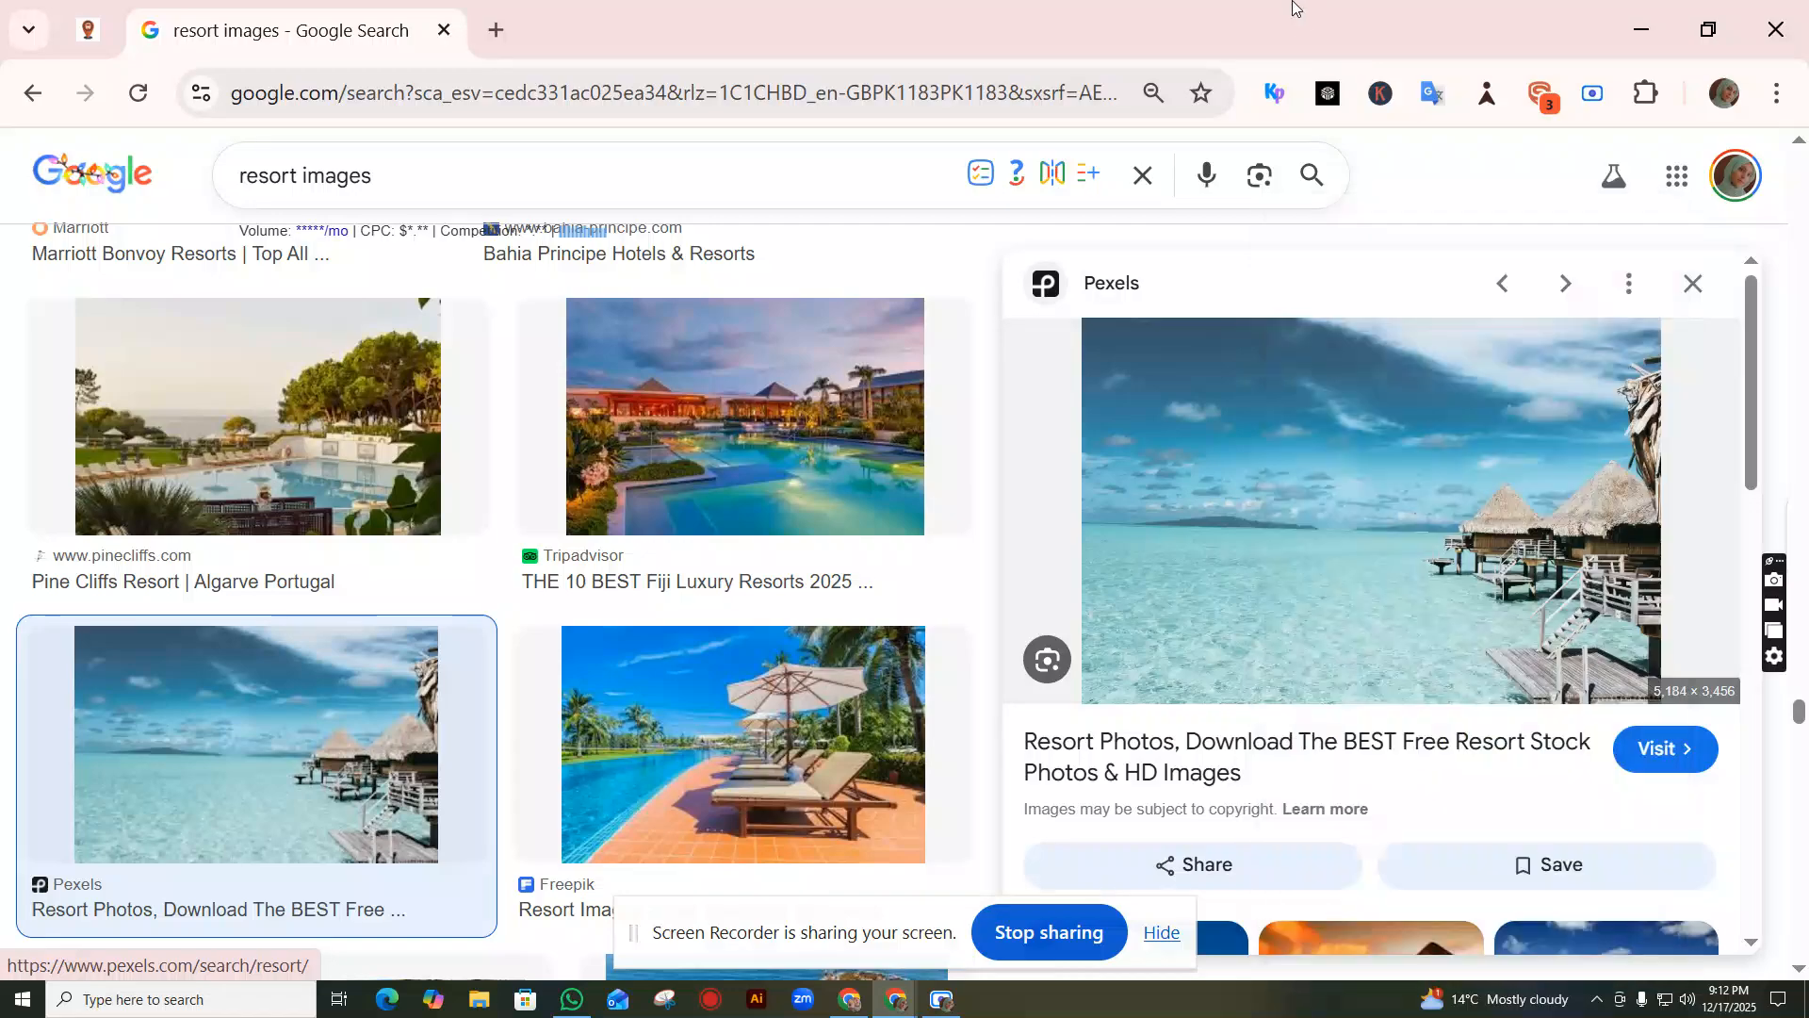
right_click(1340, 480)
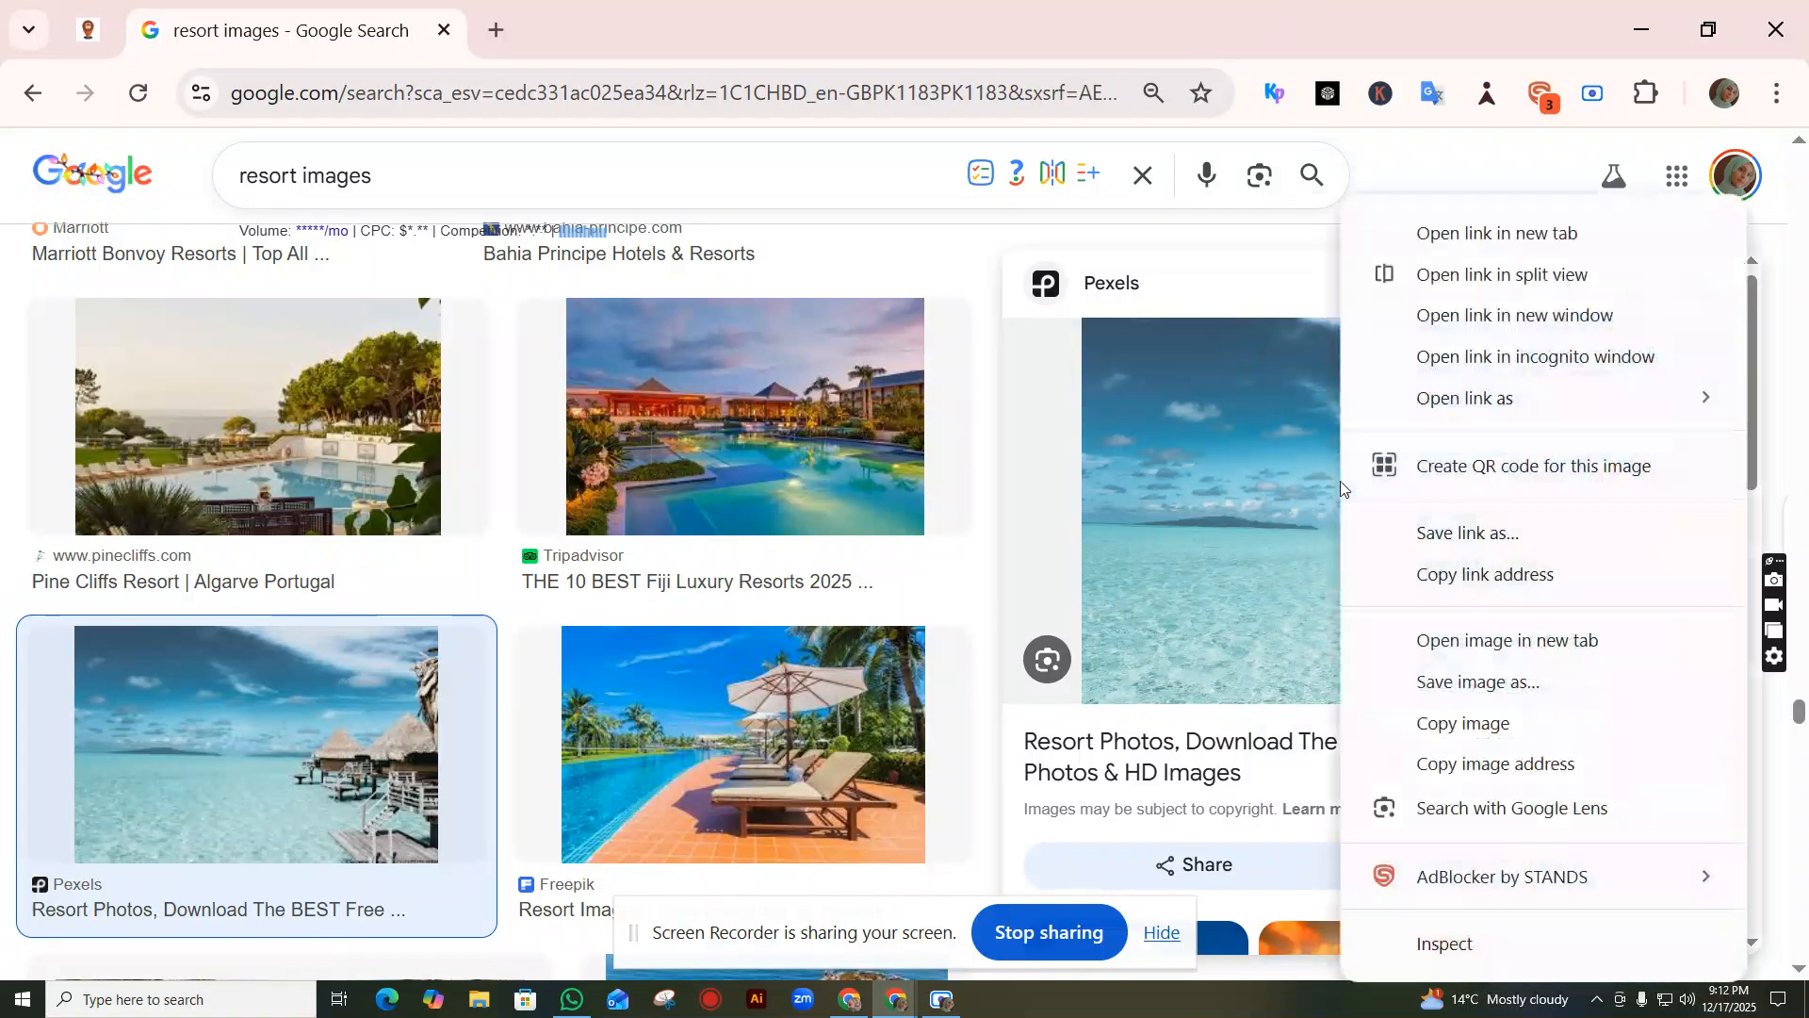
left_click(1440, 681)
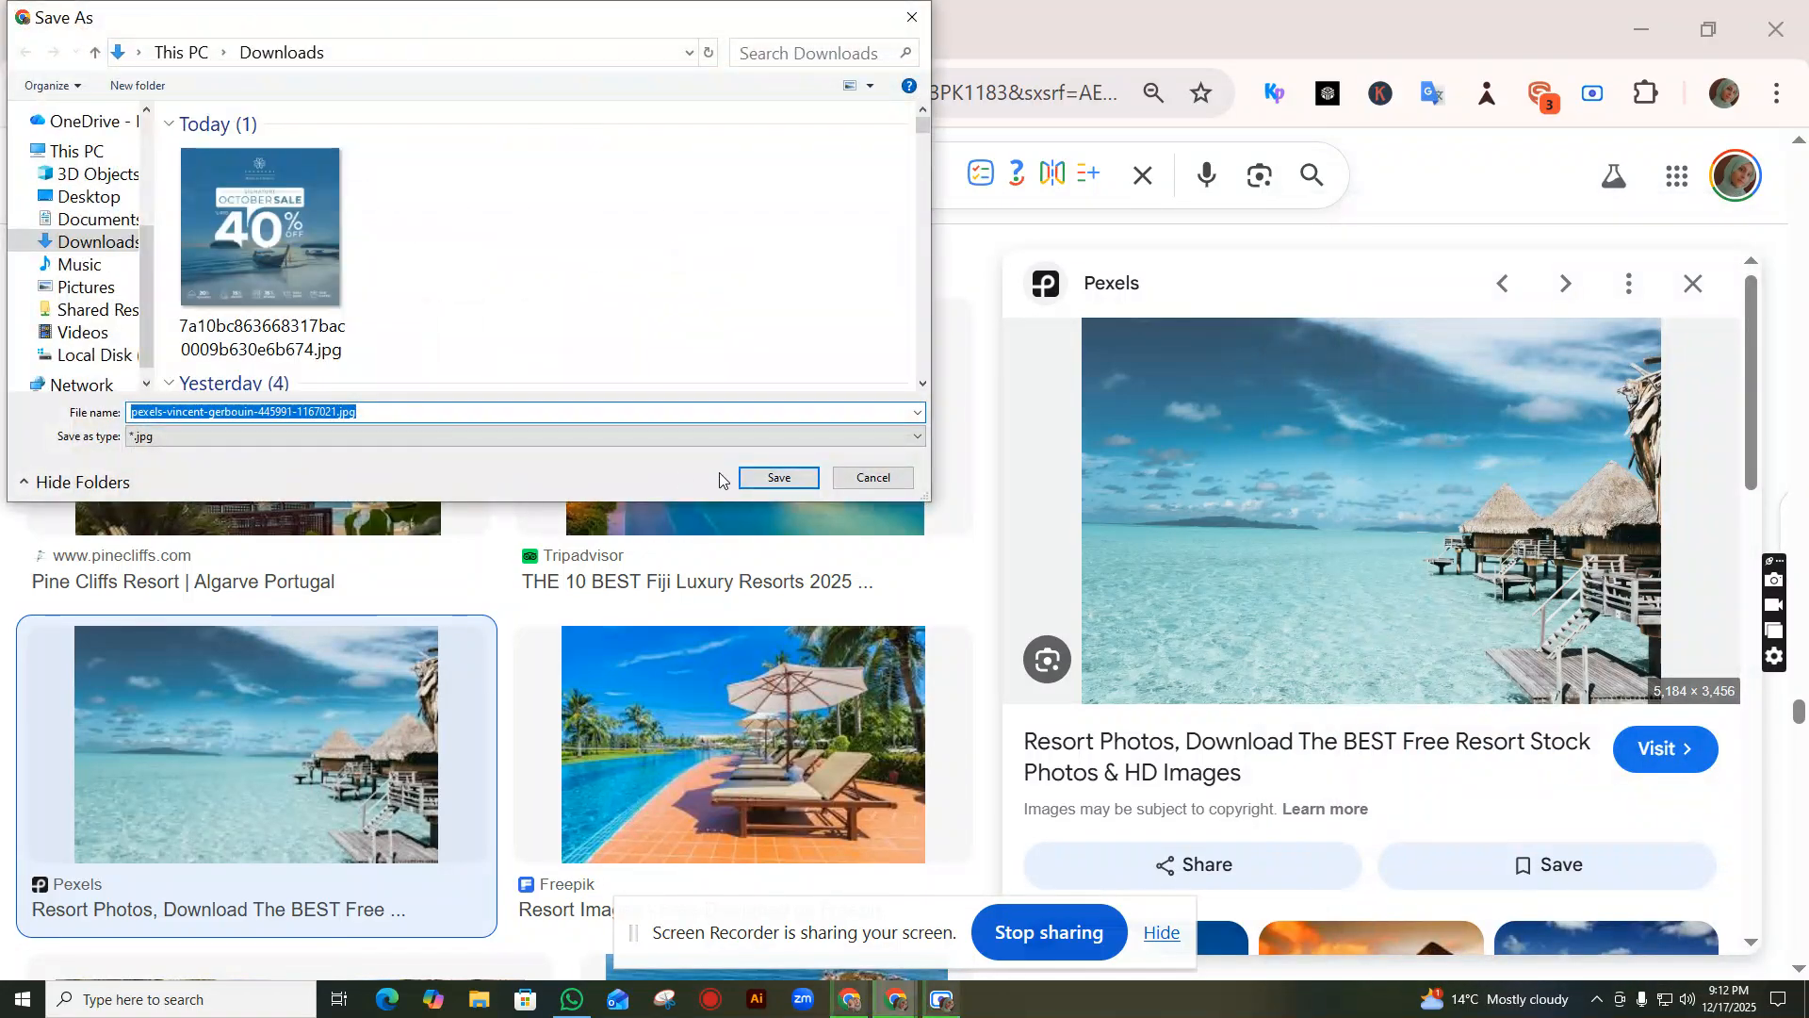
left_click(95, 241)
left_click(779, 478)
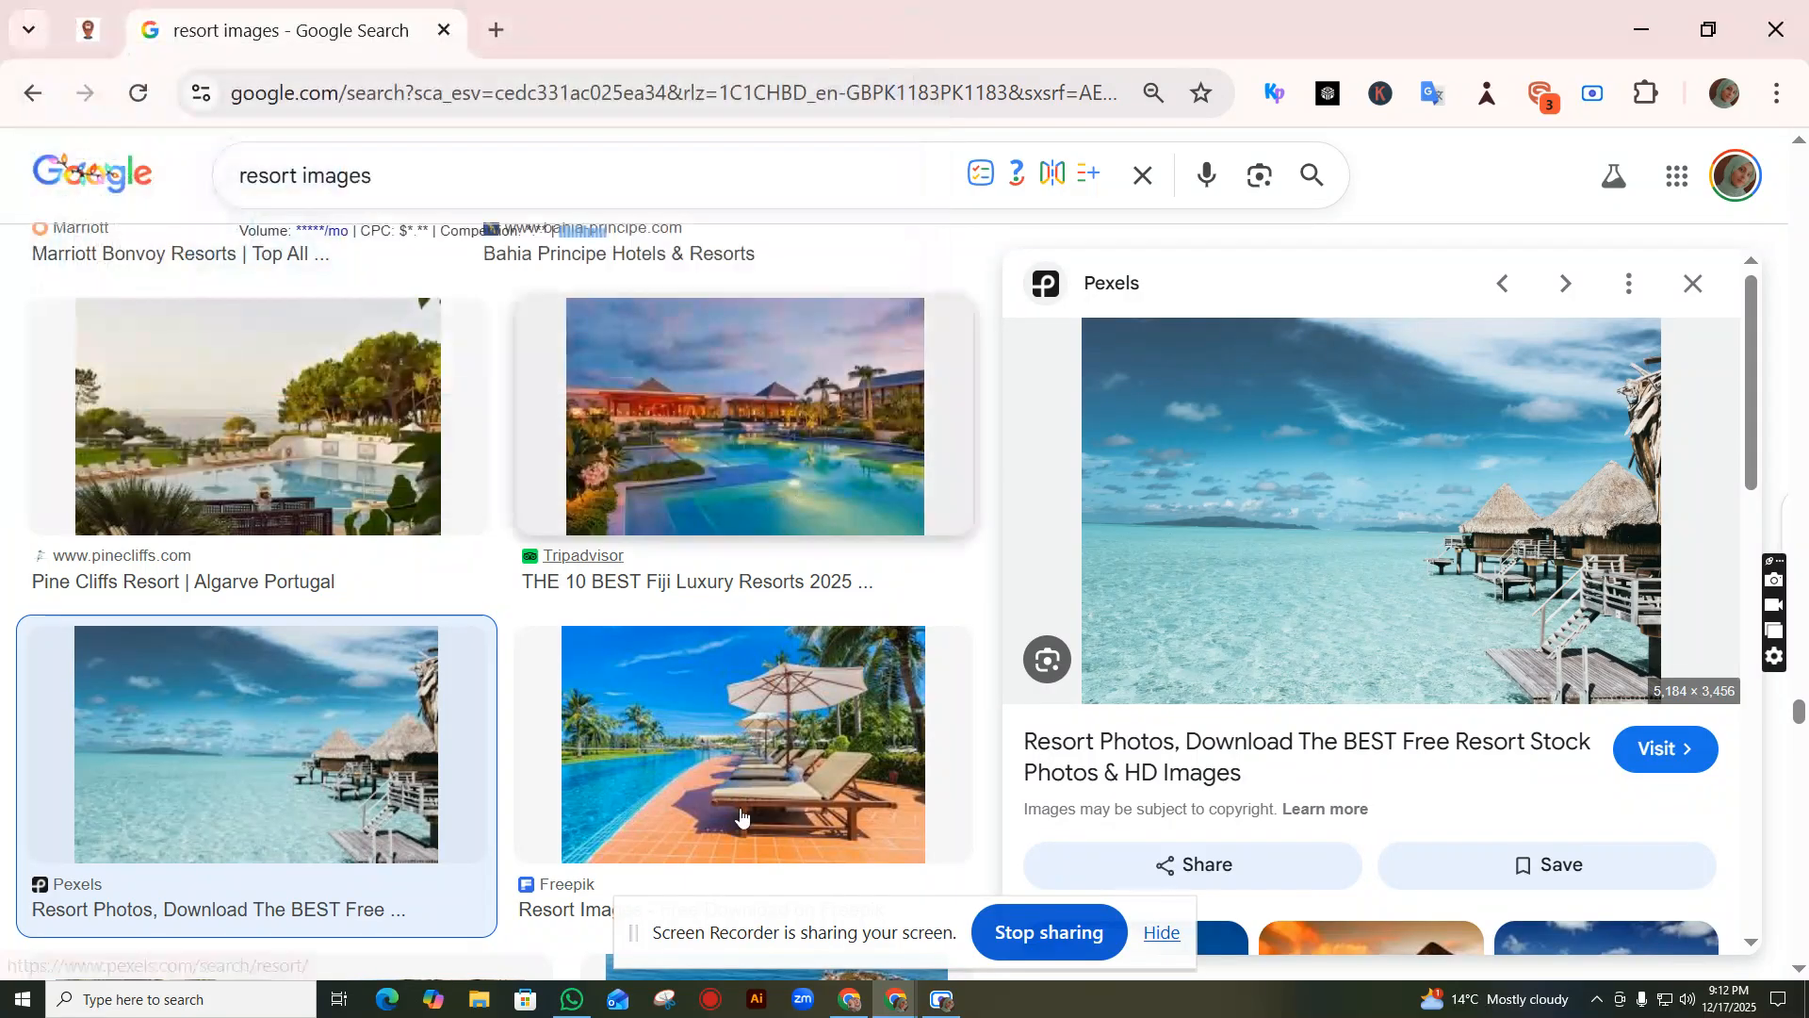
Step: Switch back to the Signature design in Canva
left_click(853, 999)
left_click(345, 19)
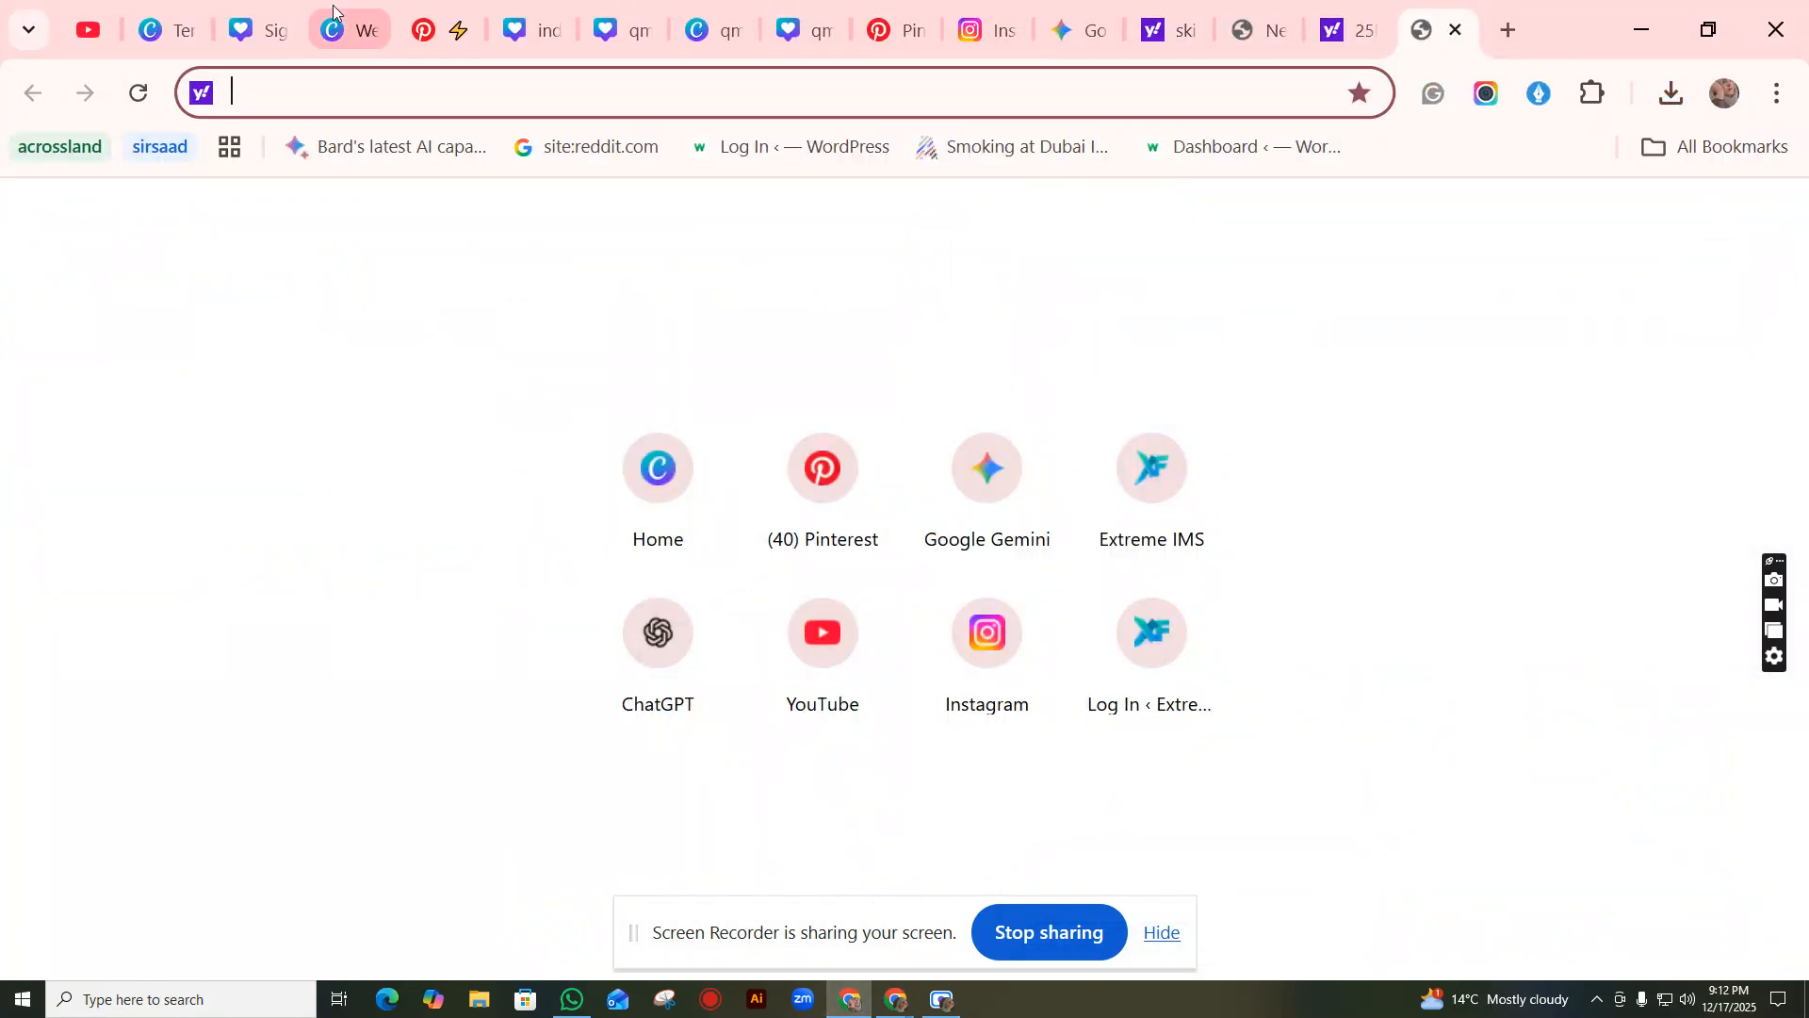
left_click(270, 8)
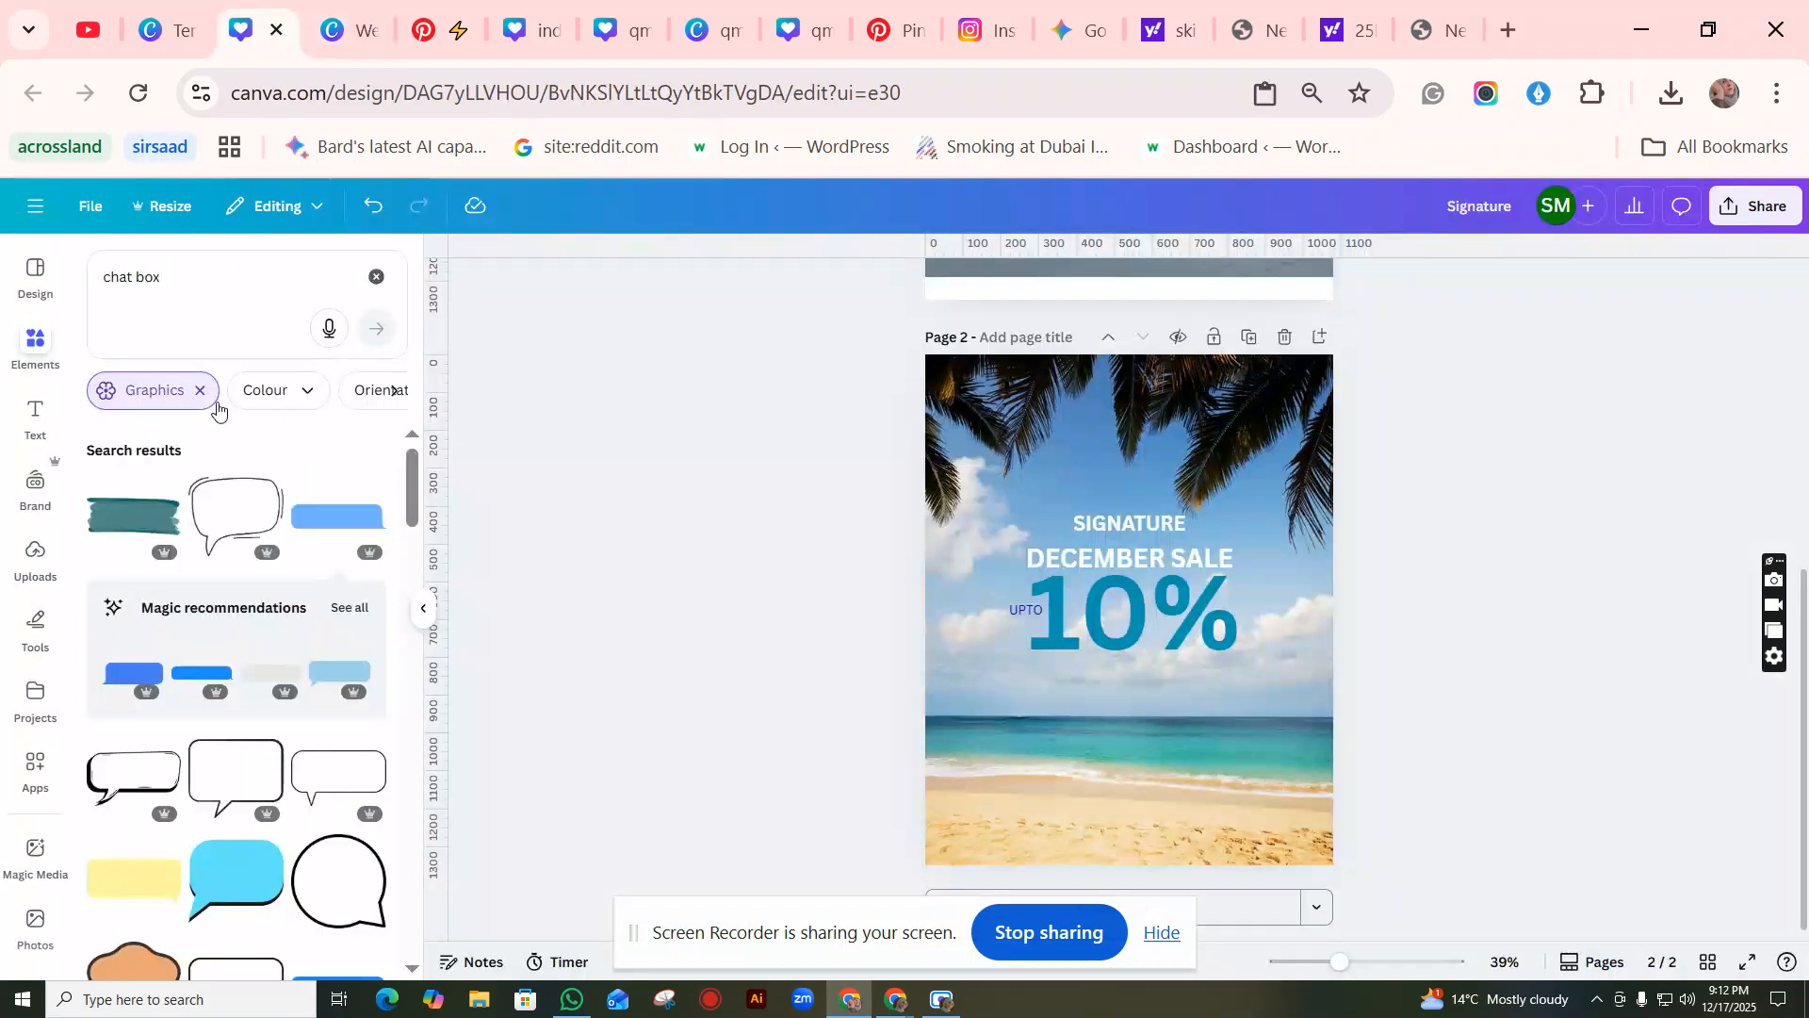
Step: Upload the downloaded photo of thatched huts over turquoise water from the Downloads folder to the design's image uploads
left_click(37, 556)
left_click(308, 334)
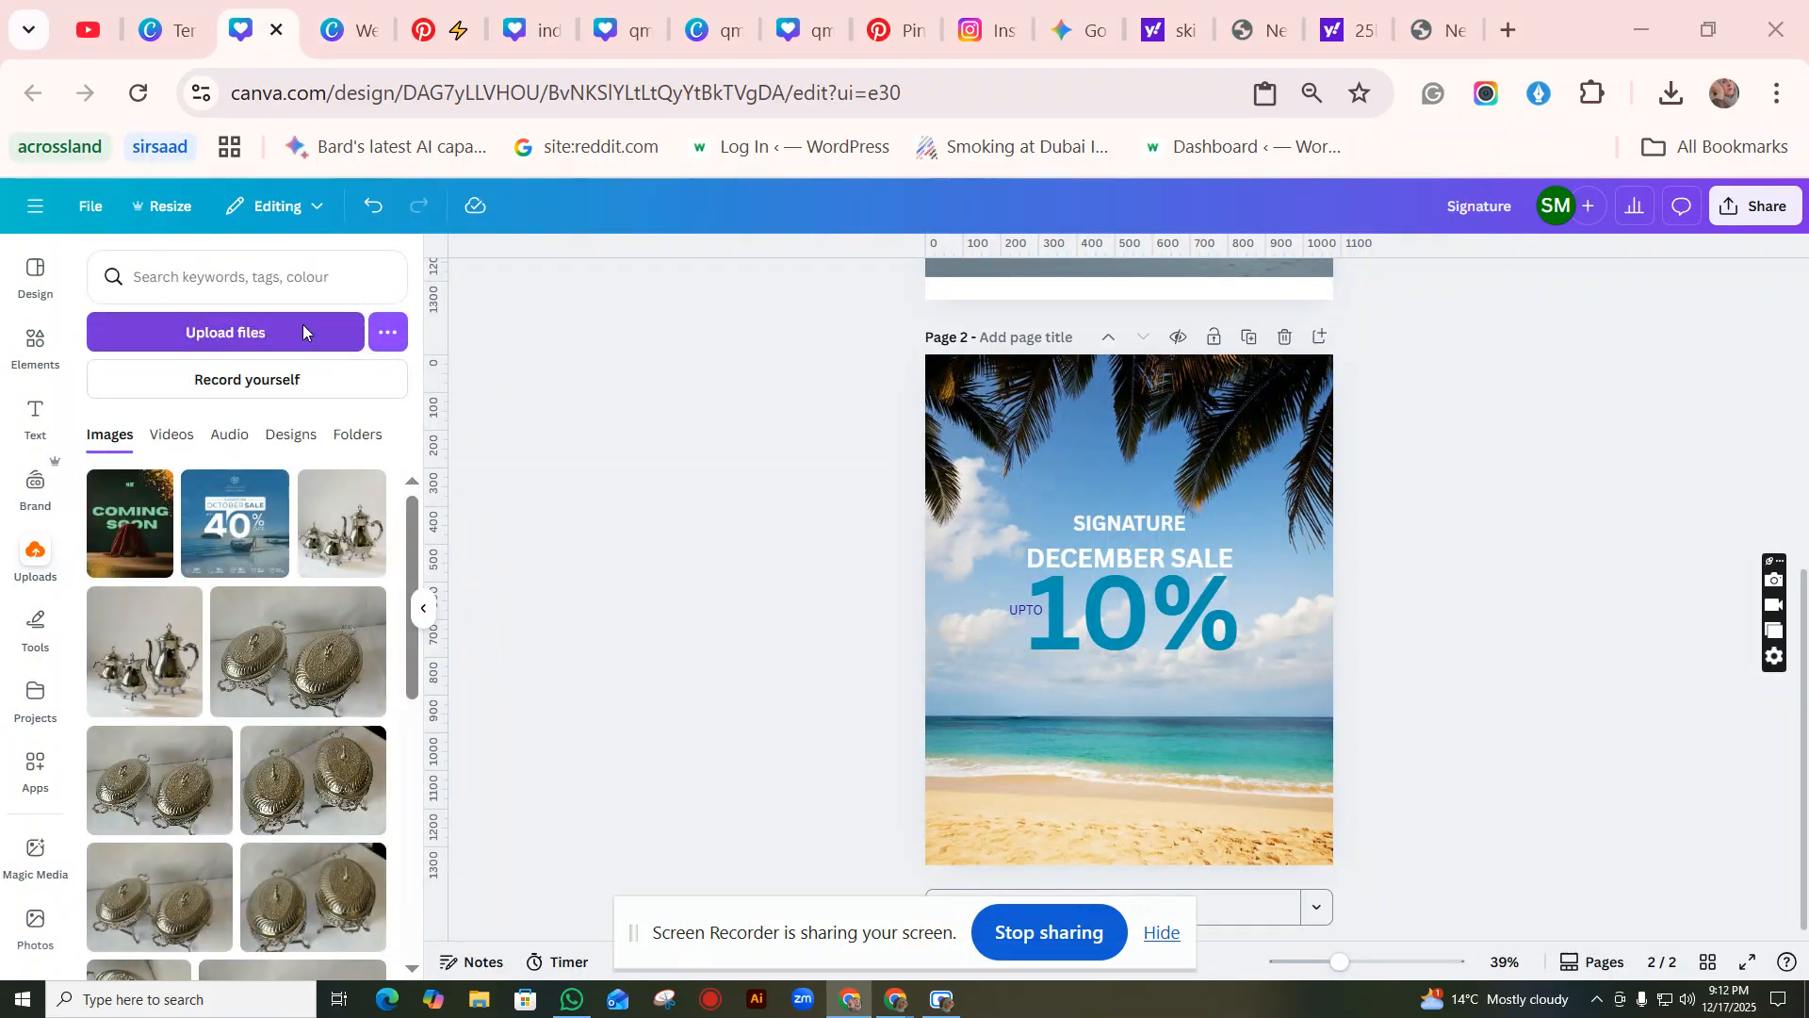
scroll(421, 298, "down", 3)
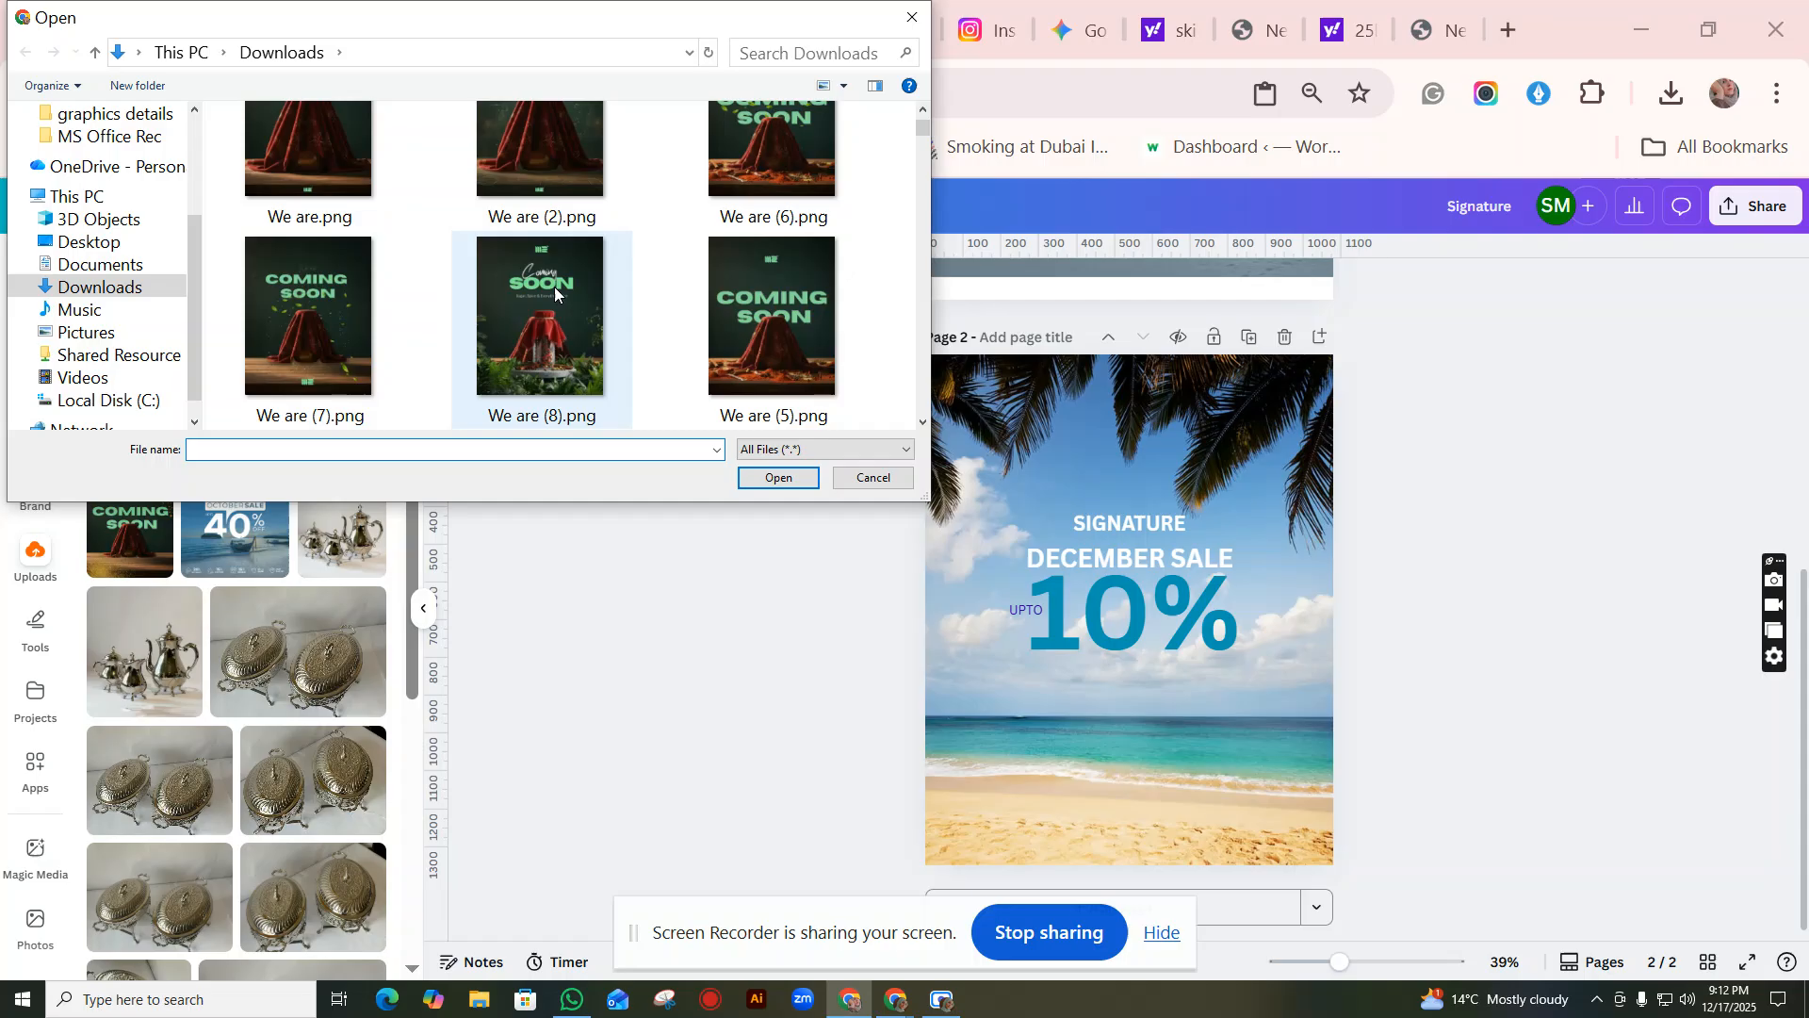
scroll(579, 285, "up", 3)
scroll(642, 282, "down", 6)
scroll(648, 282, "down", 4)
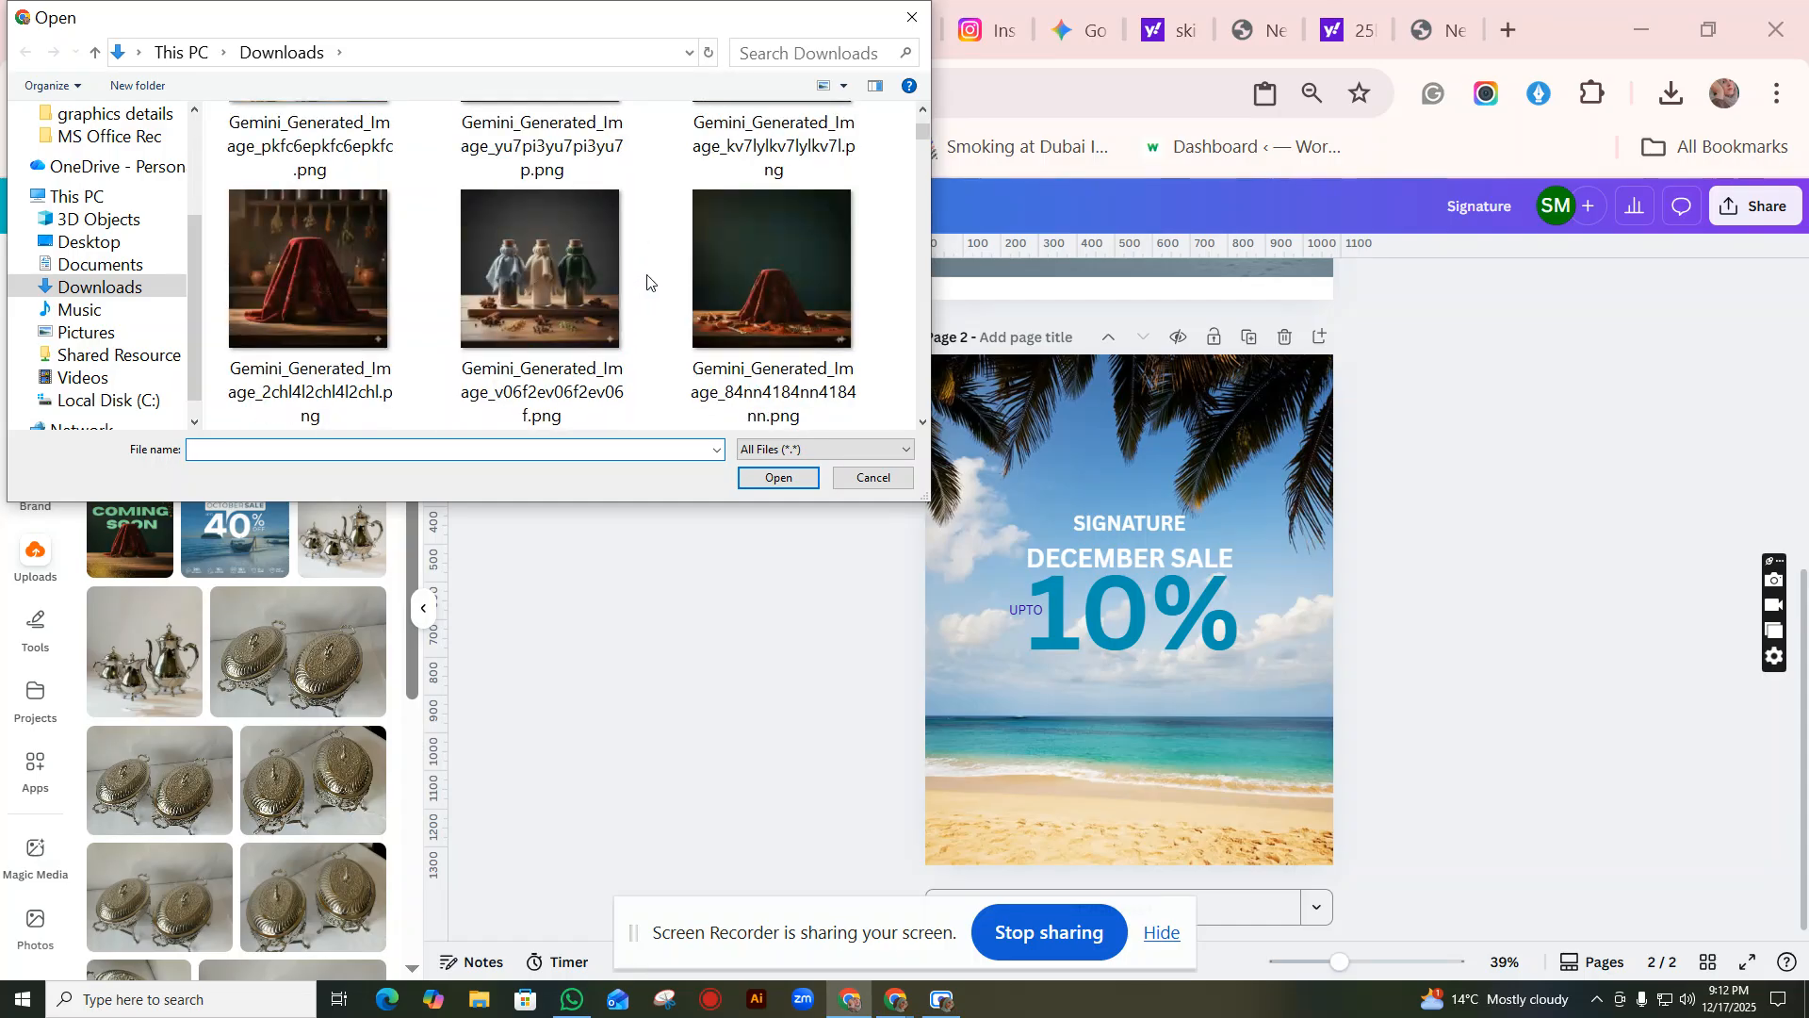
scroll(716, 264, "up", 1)
scroll(773, 254, "down", 2)
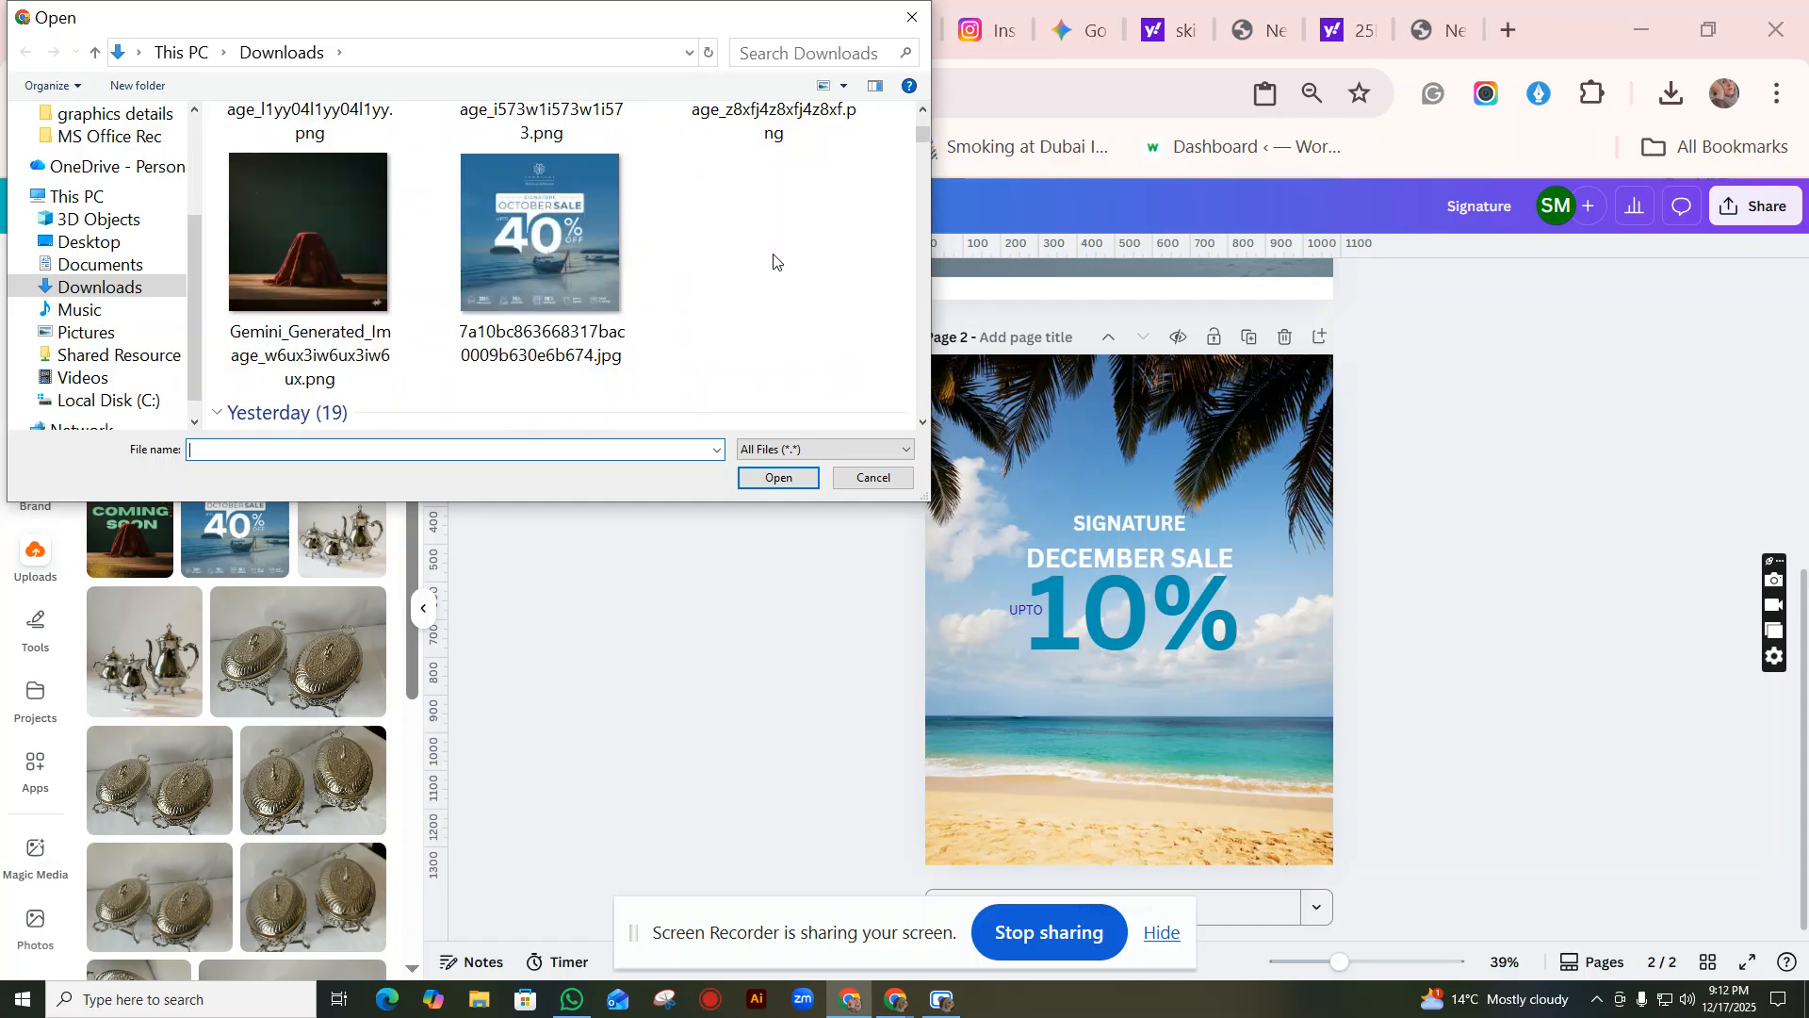
scroll(773, 254, "up", 5)
scroll(795, 286, "up", 1)
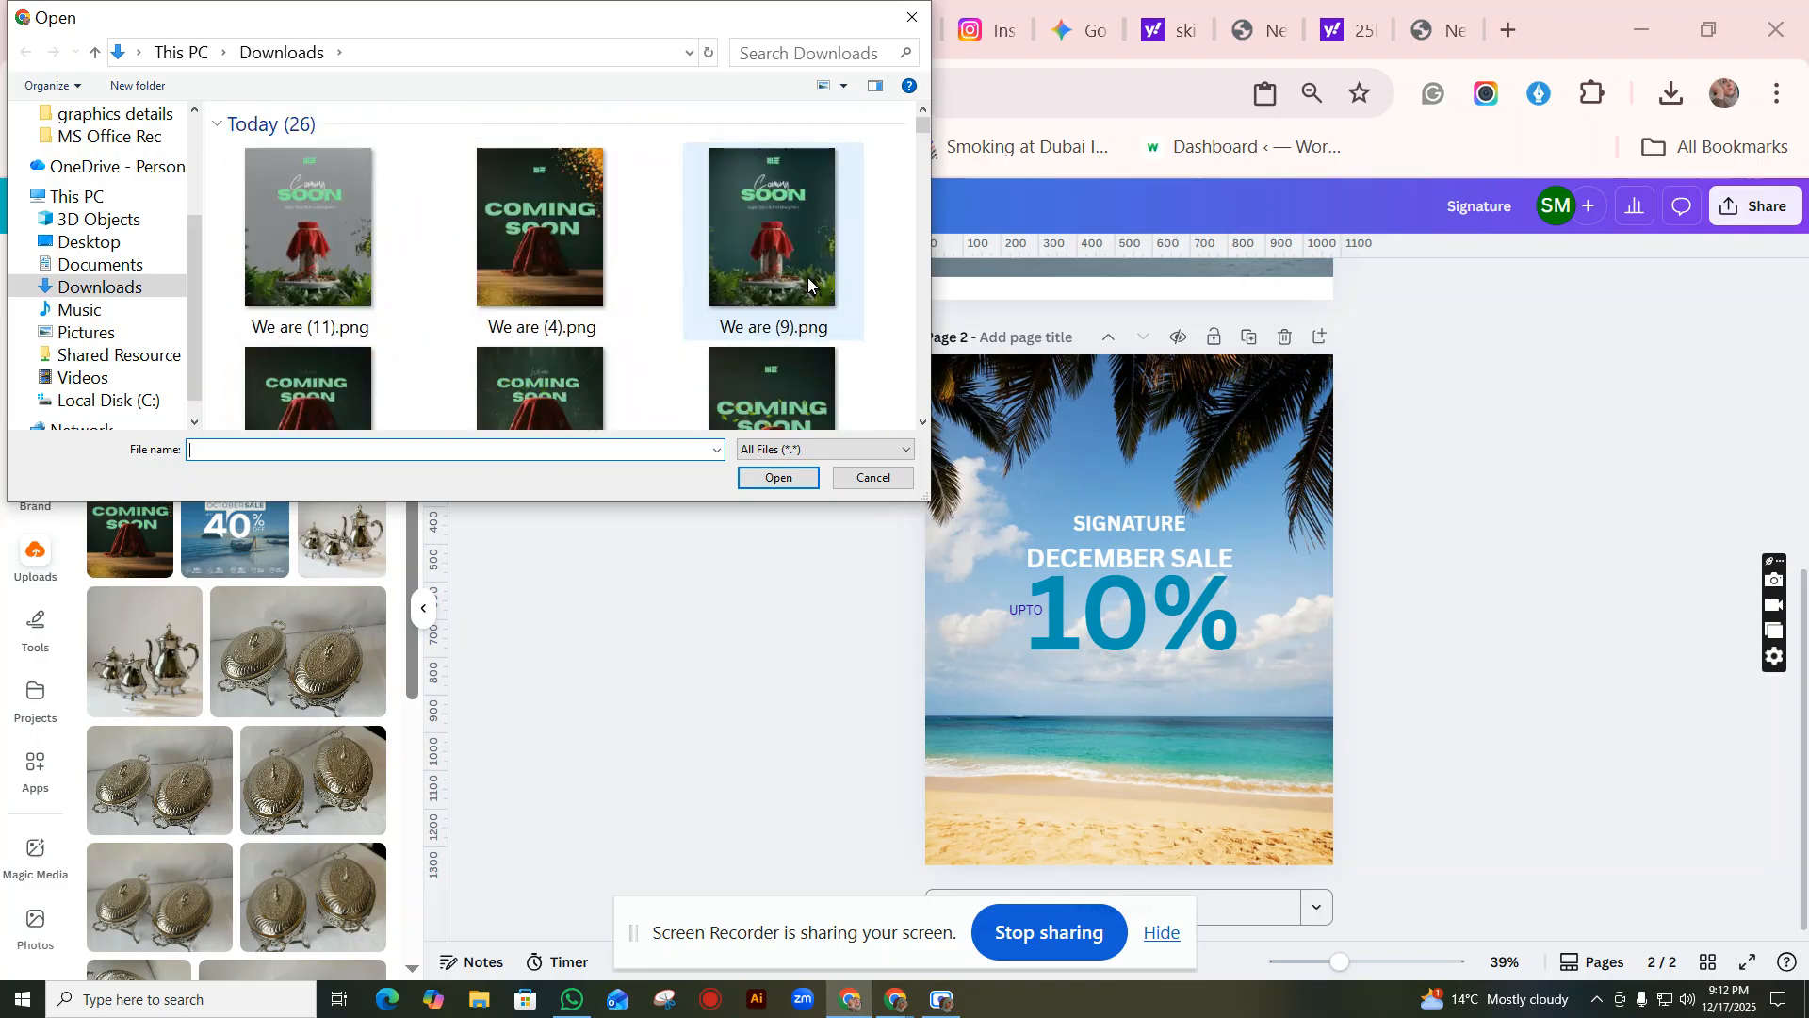
scroll(806, 278, "down", 2)
left_click(802, 295)
left_click(780, 478)
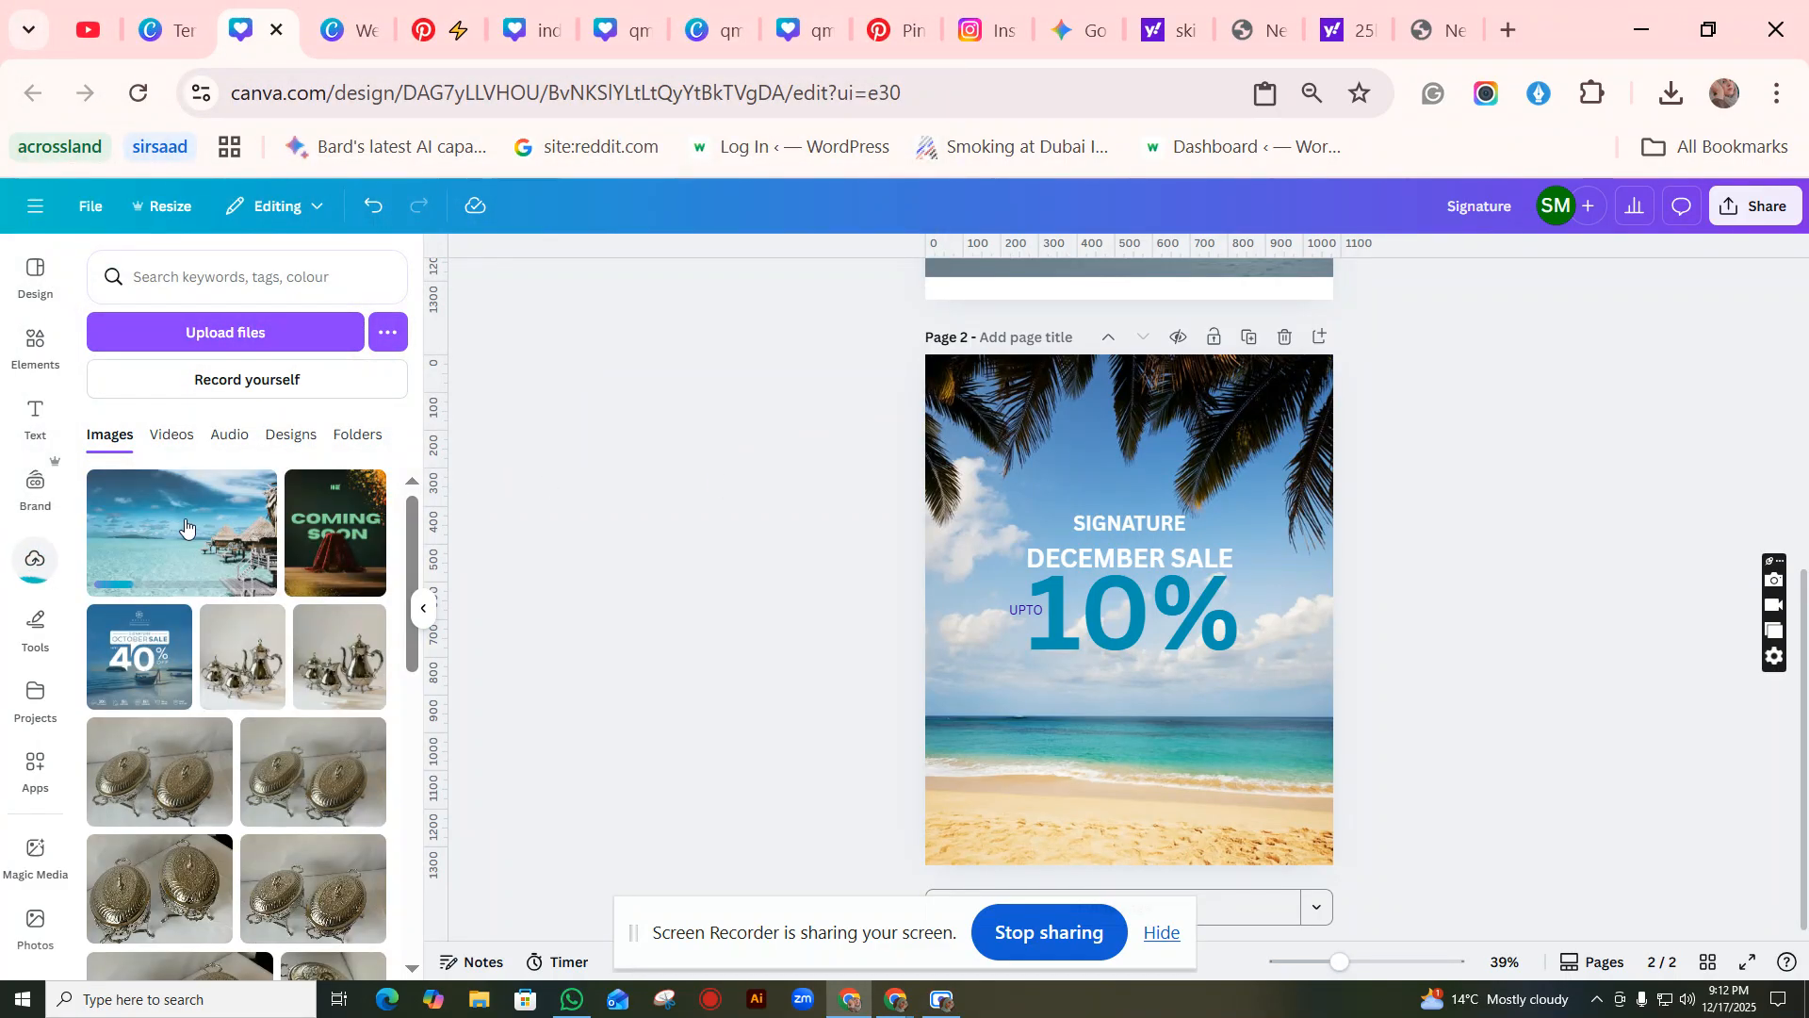
Step: Add the uploaded hut photo to page 2 and set it as the page background, replacing the palm beach picture
left_click(189, 528)
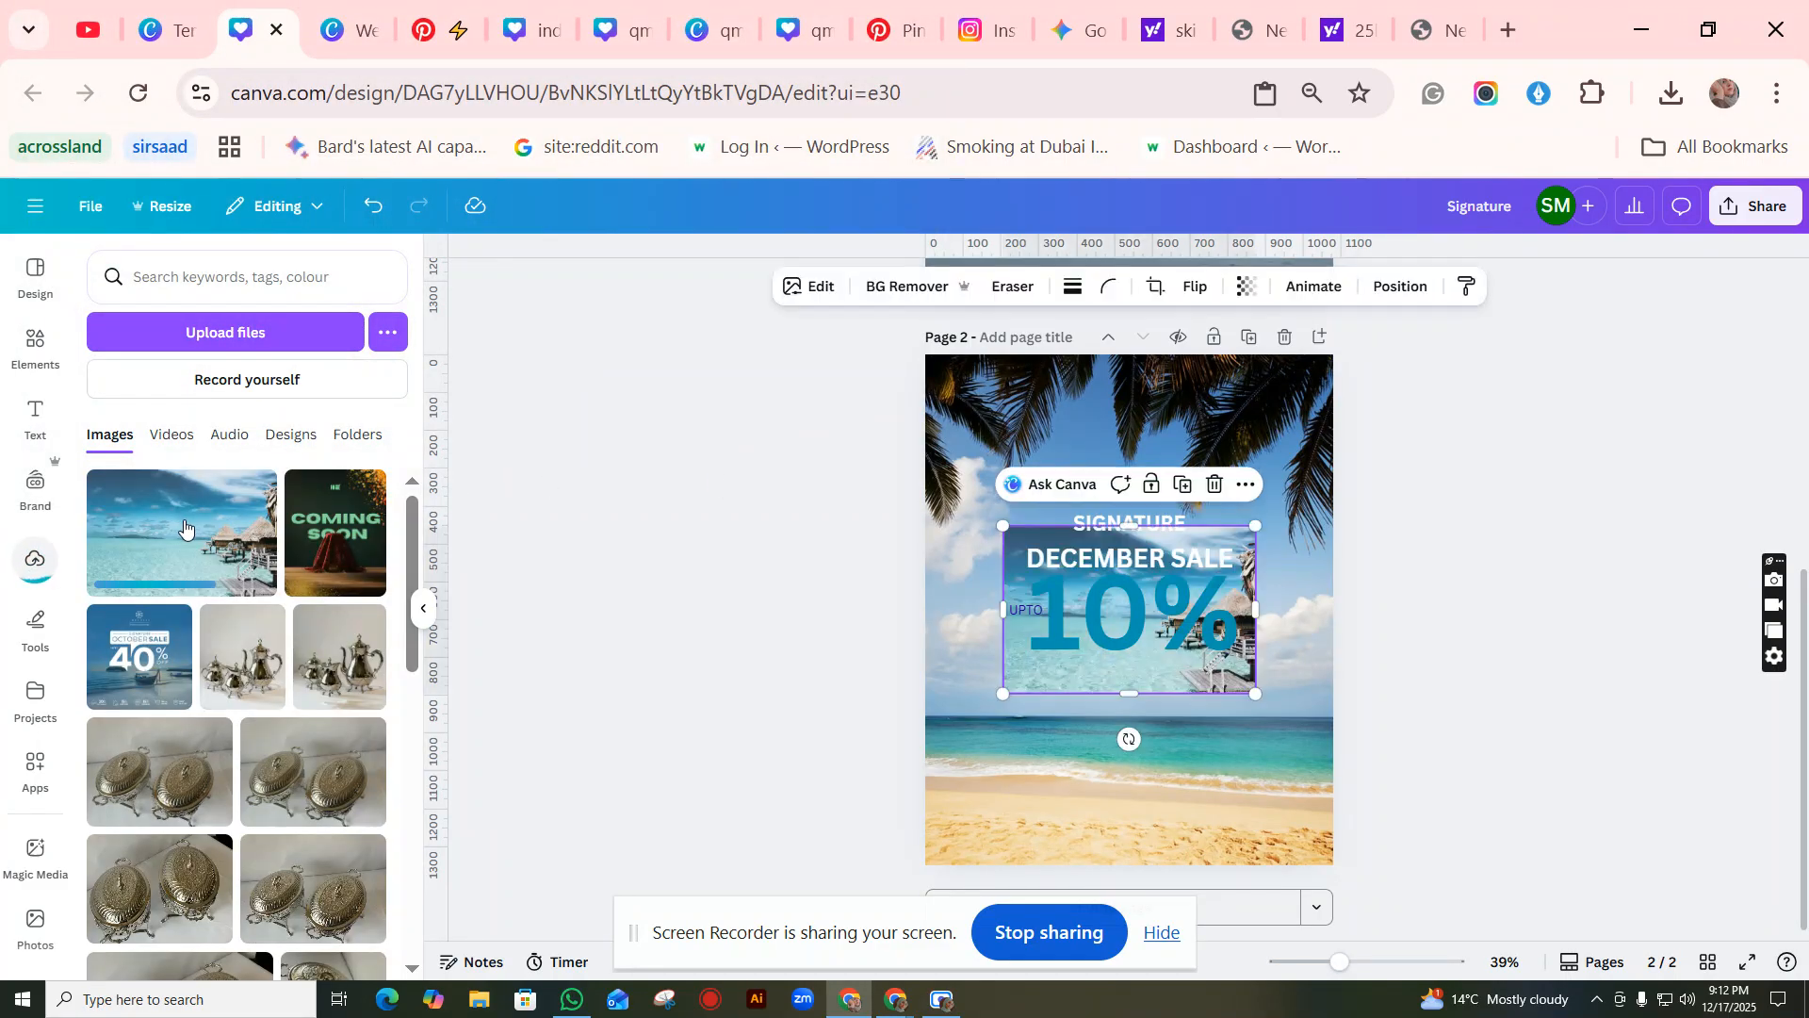
right_click(1142, 679)
left_click(1256, 875)
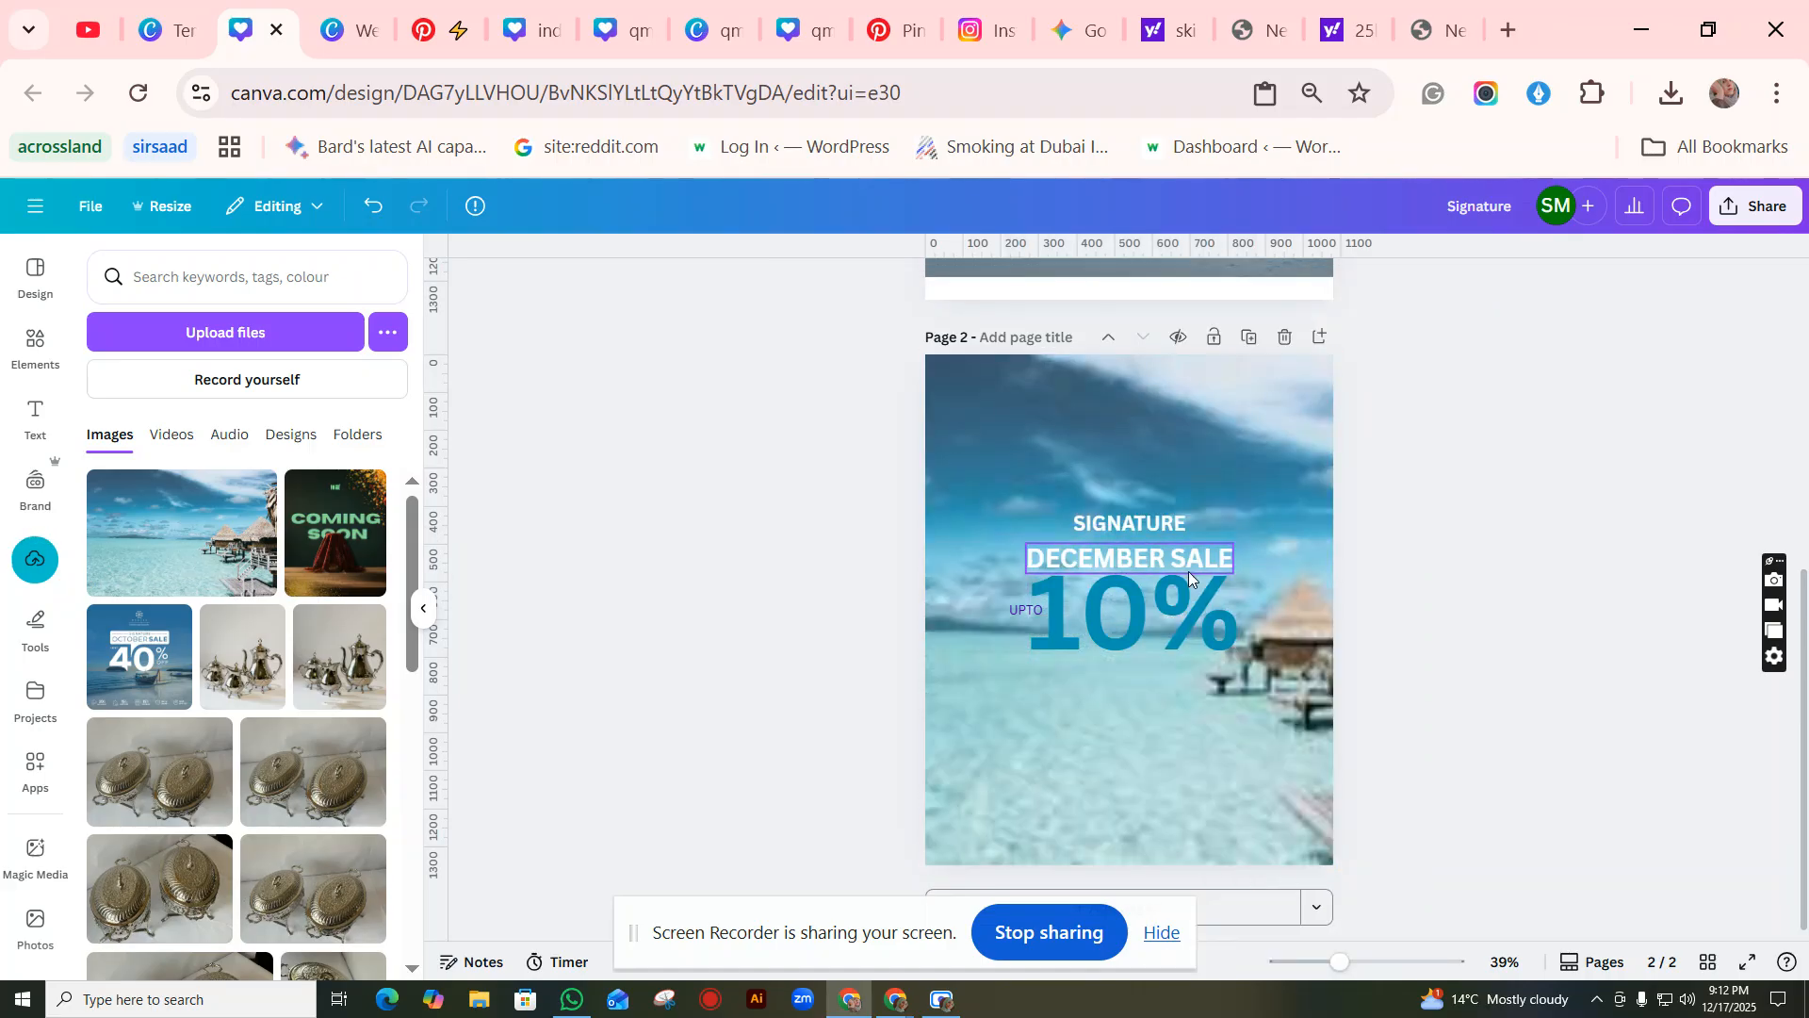
Step: Lower the background photo's transparency value to 37 and check the SIGNATURE text's colour options
left_click(1044, 392)
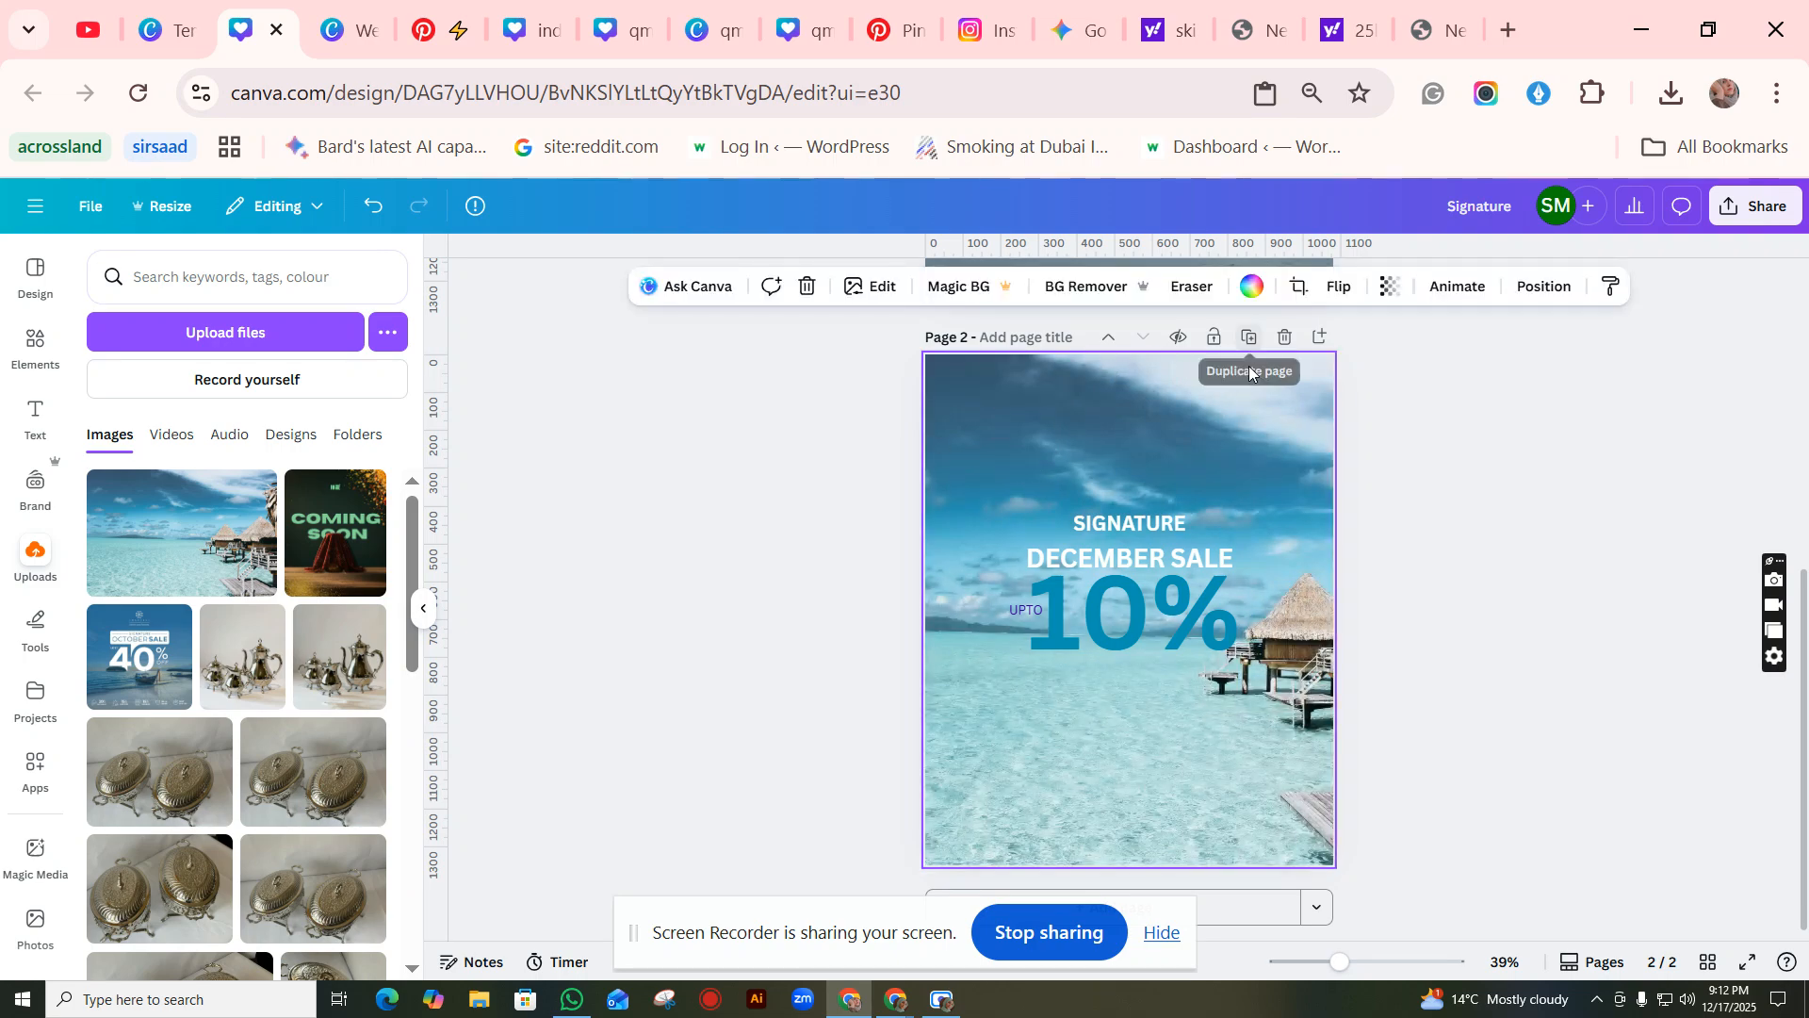
left_click(1381, 291)
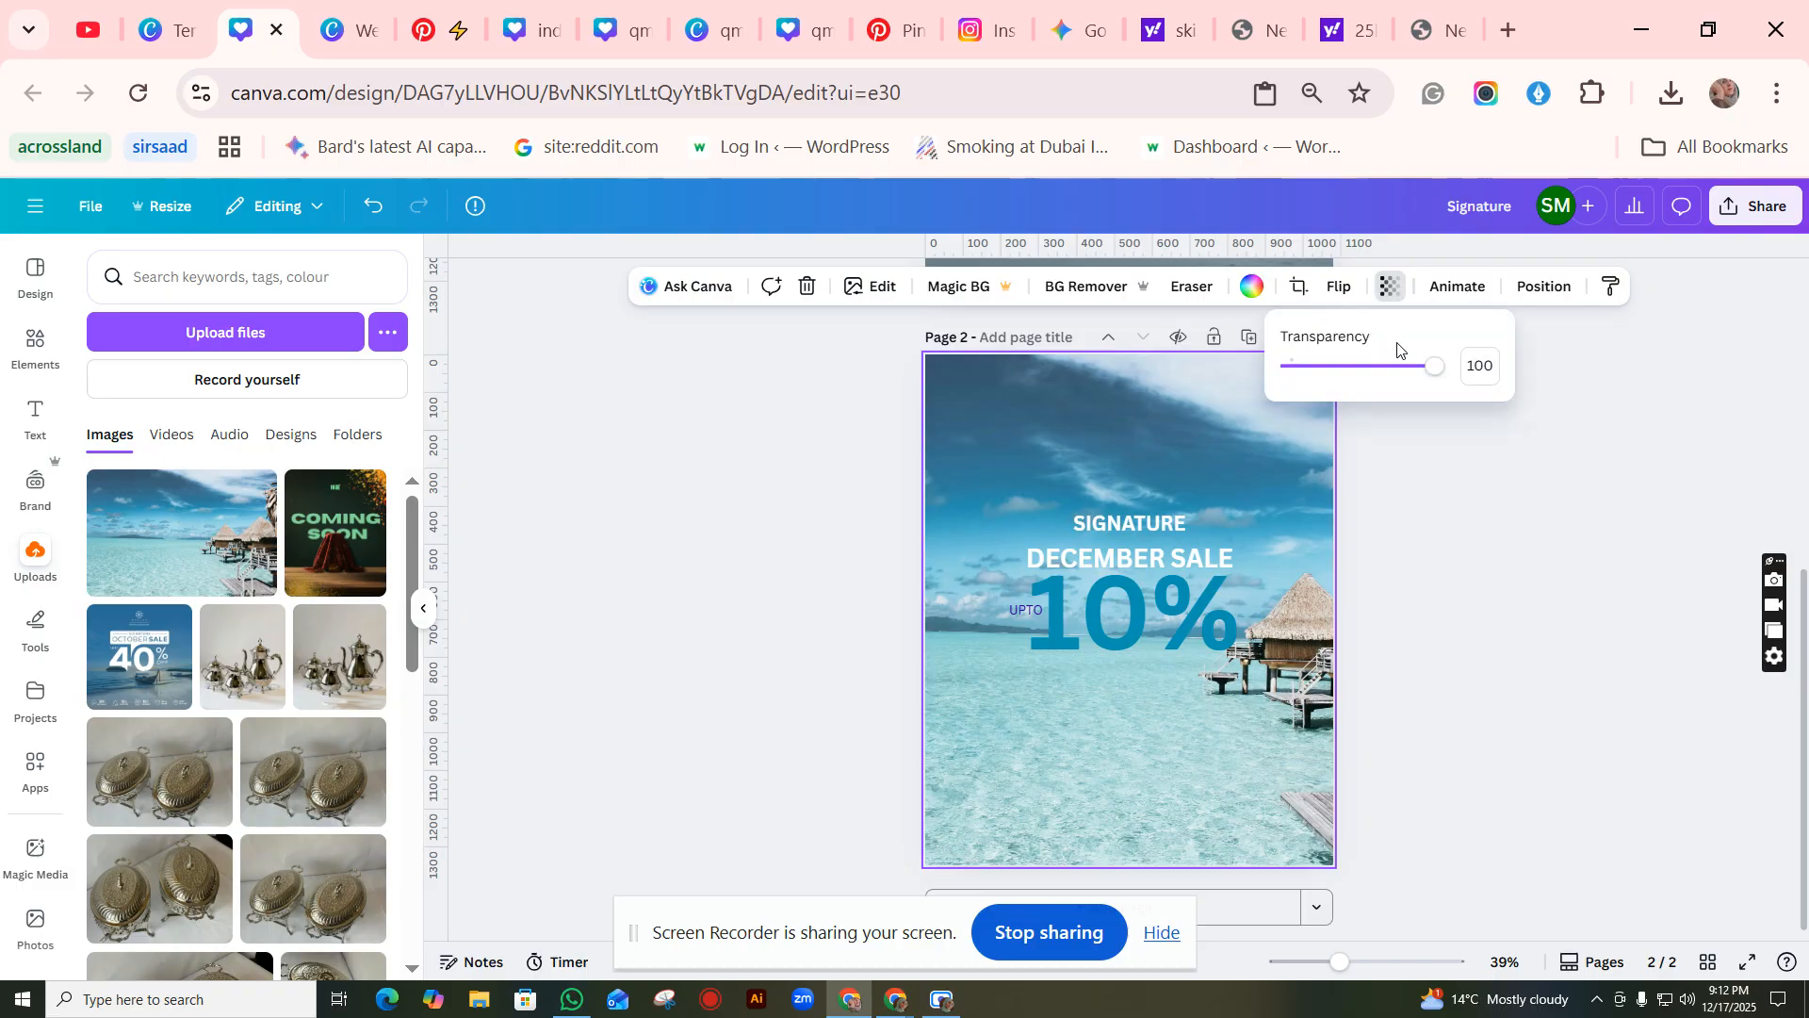
left_click_drag(1437, 365, 1344, 376)
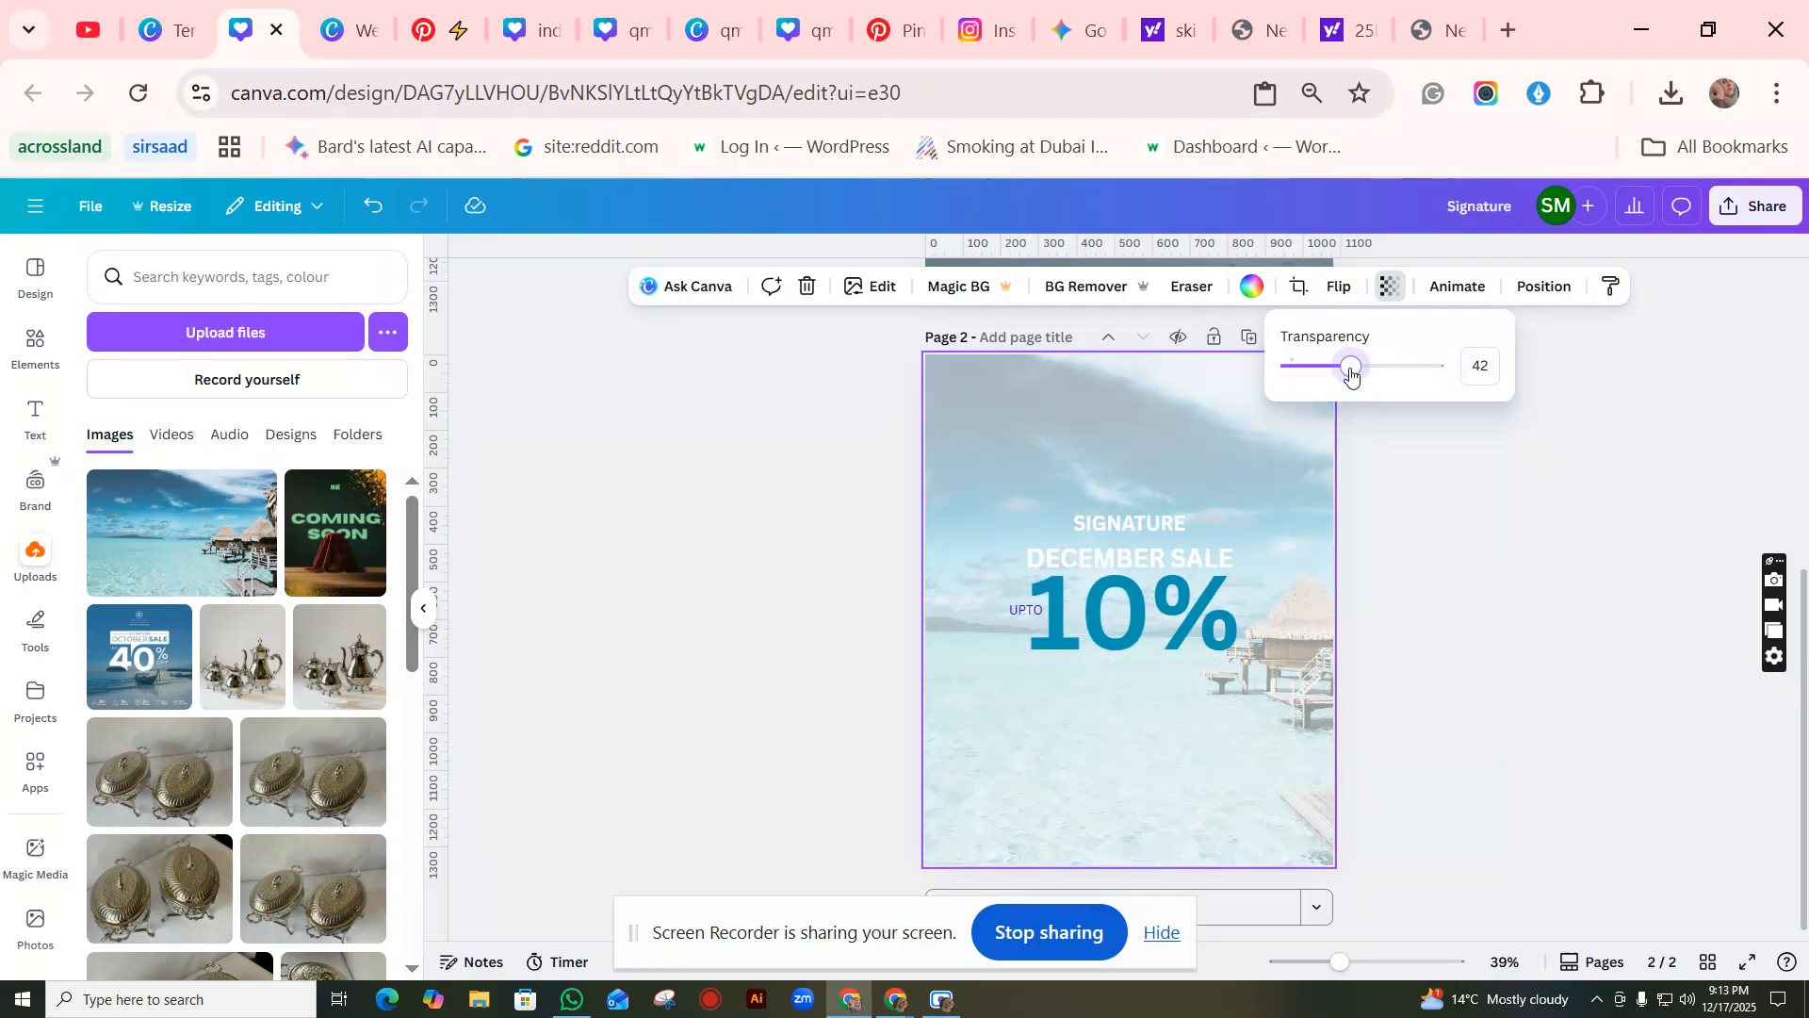
left_click_drag(1352, 377, 1344, 380)
left_click(1175, 524)
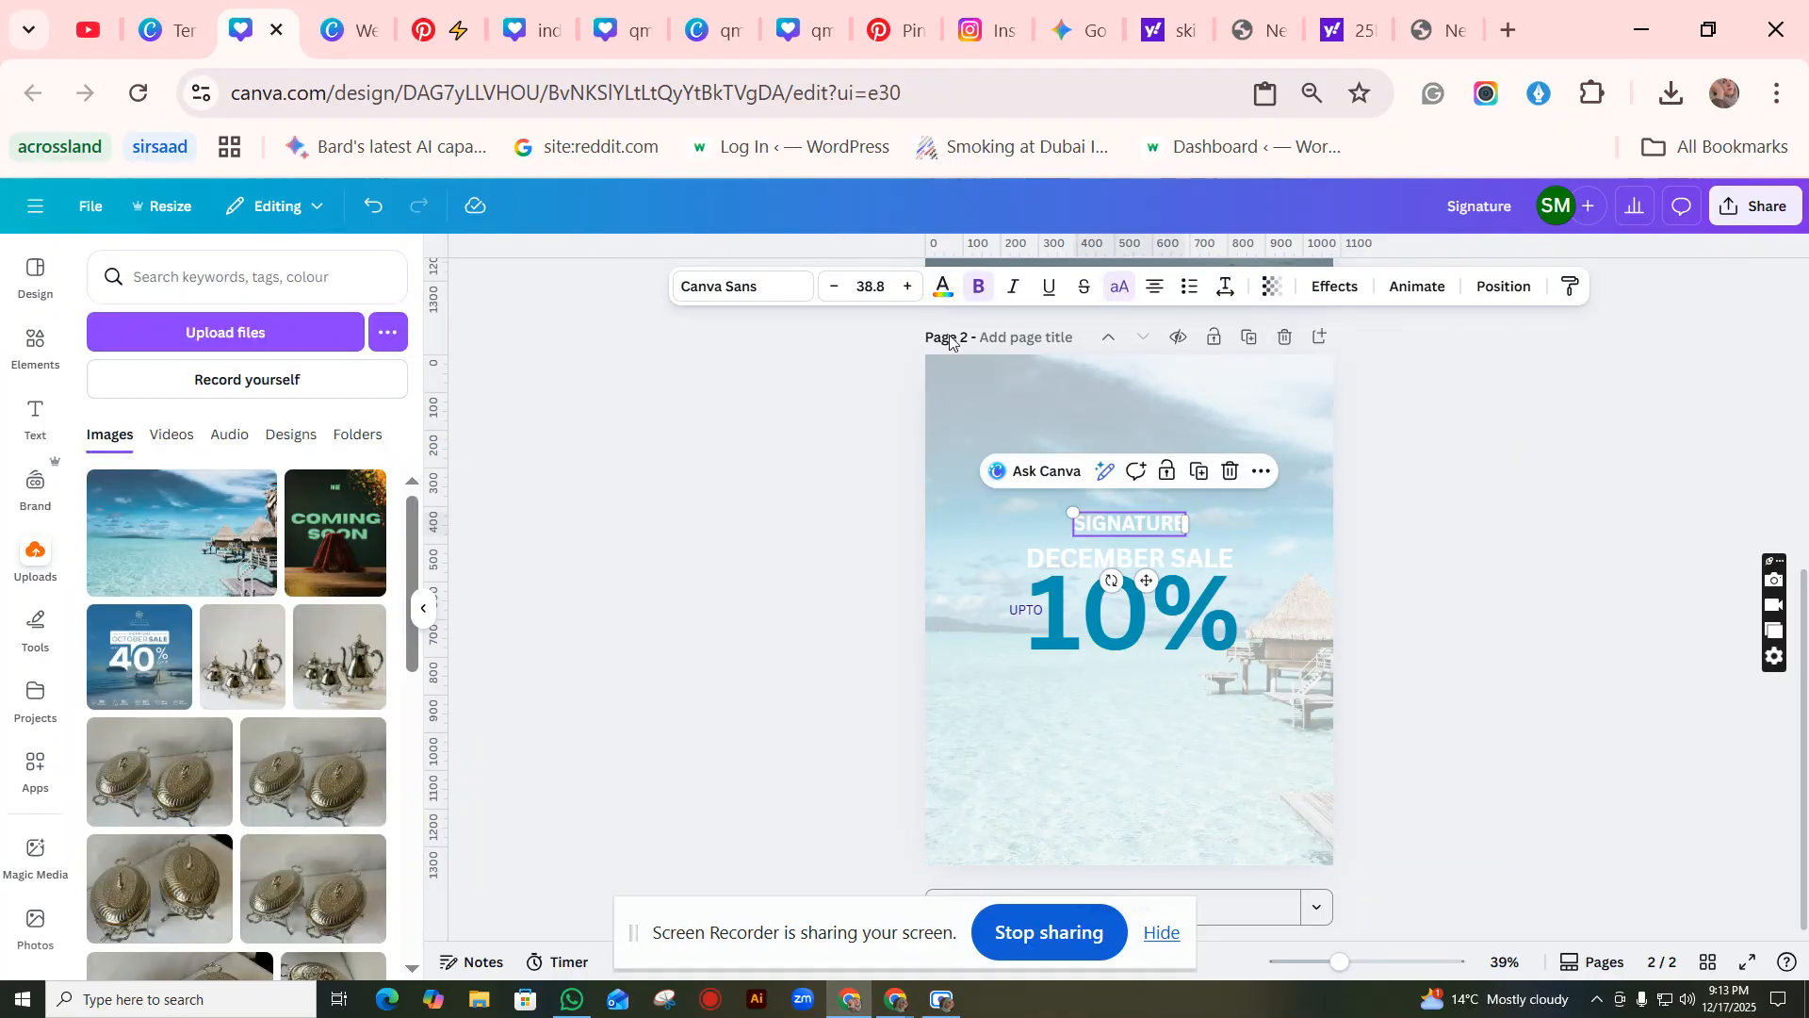
left_click(945, 291)
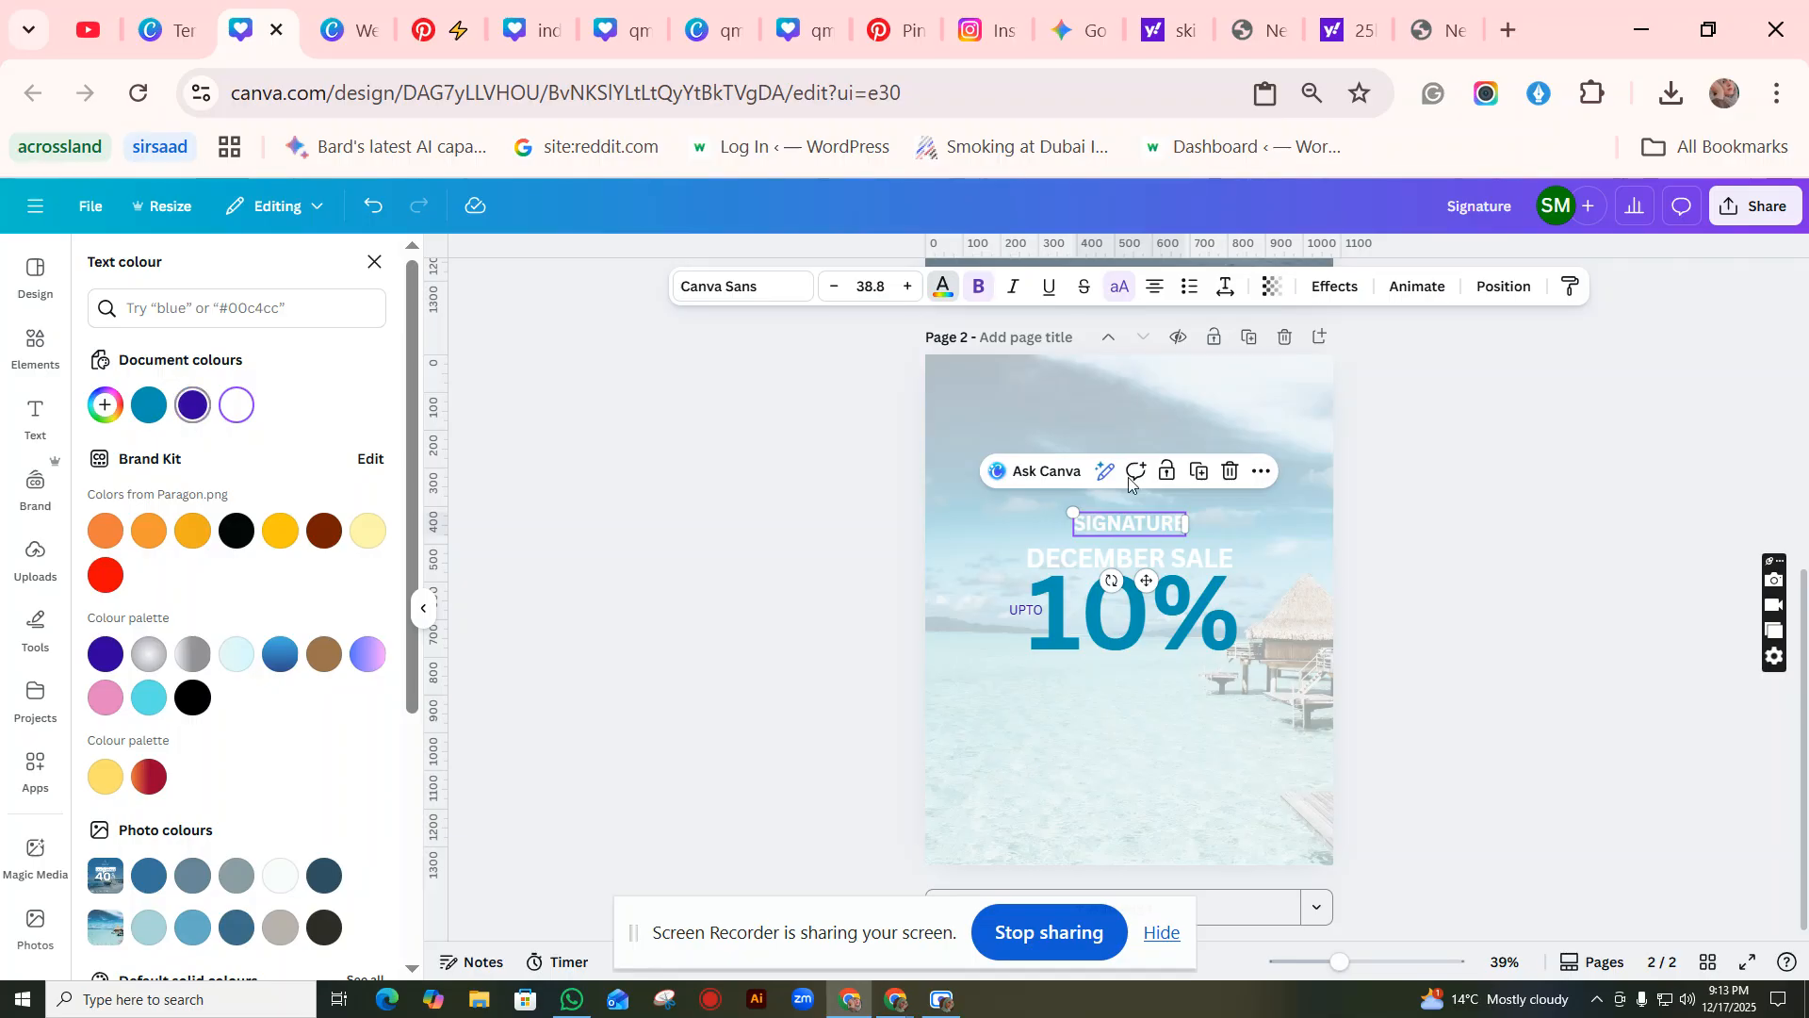
Step: Set the page 2 background photo's transparency value to 62
left_click(1304, 389)
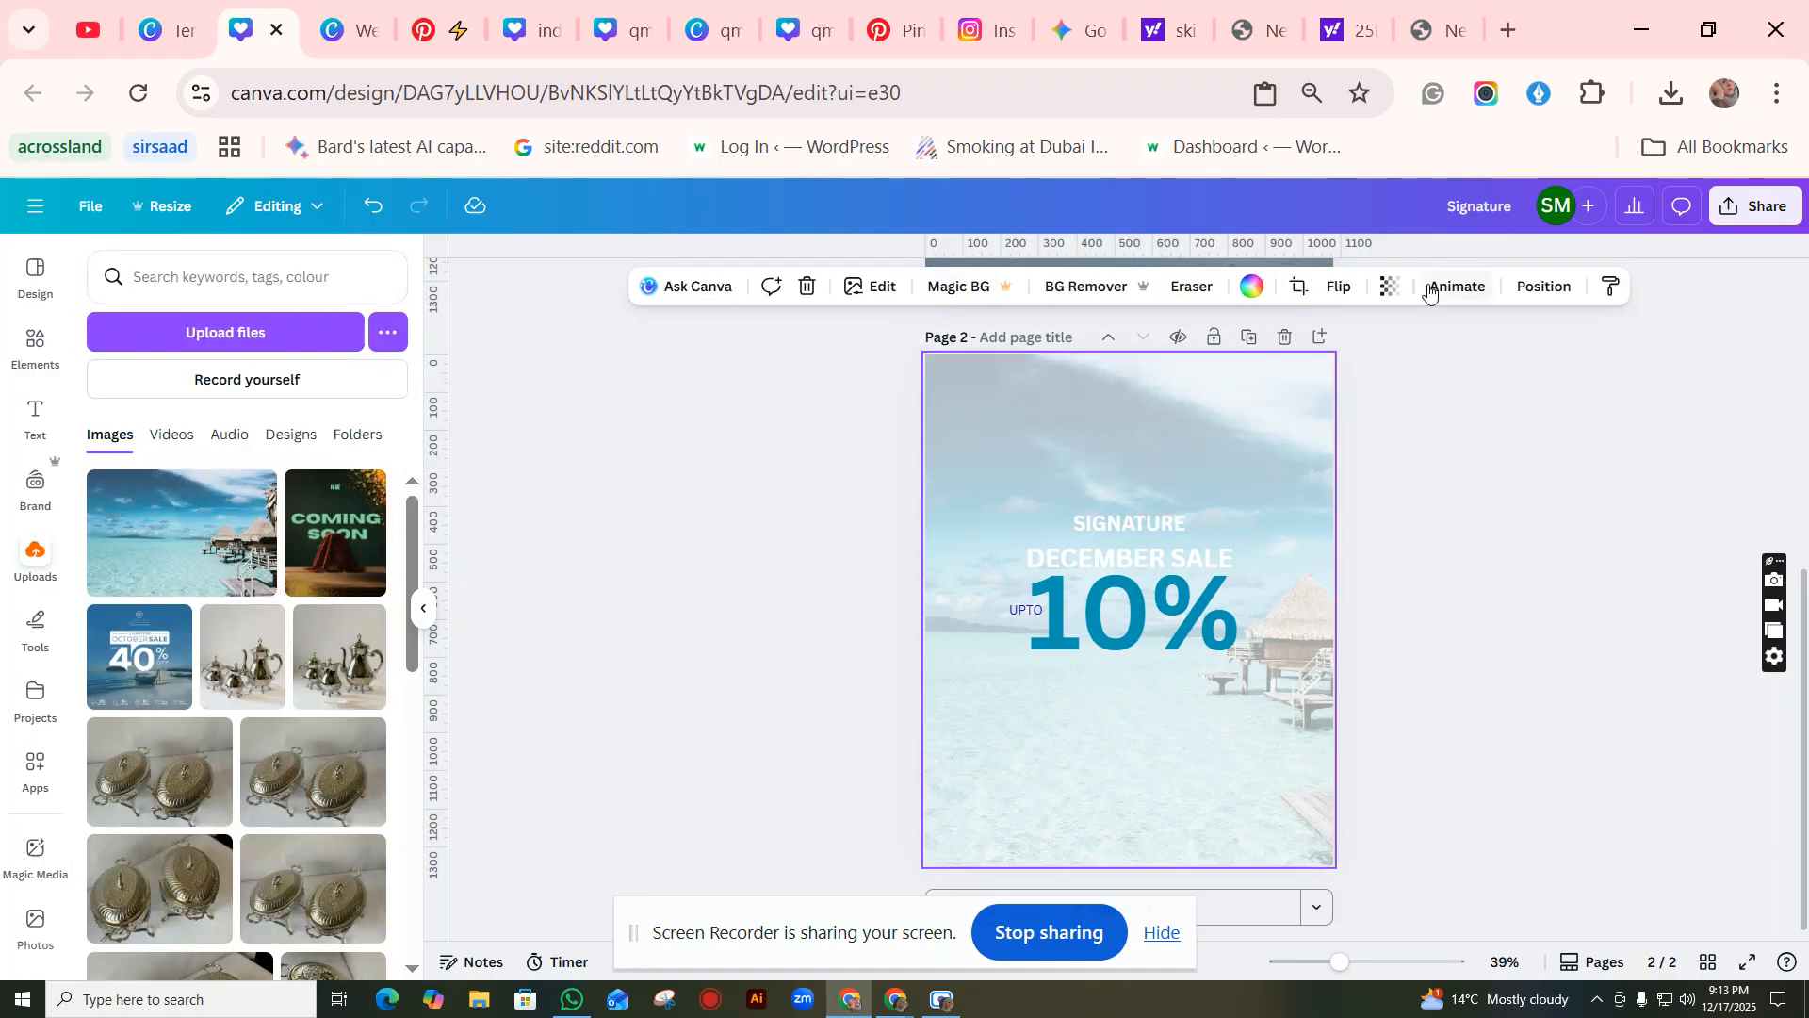
left_click(1391, 288)
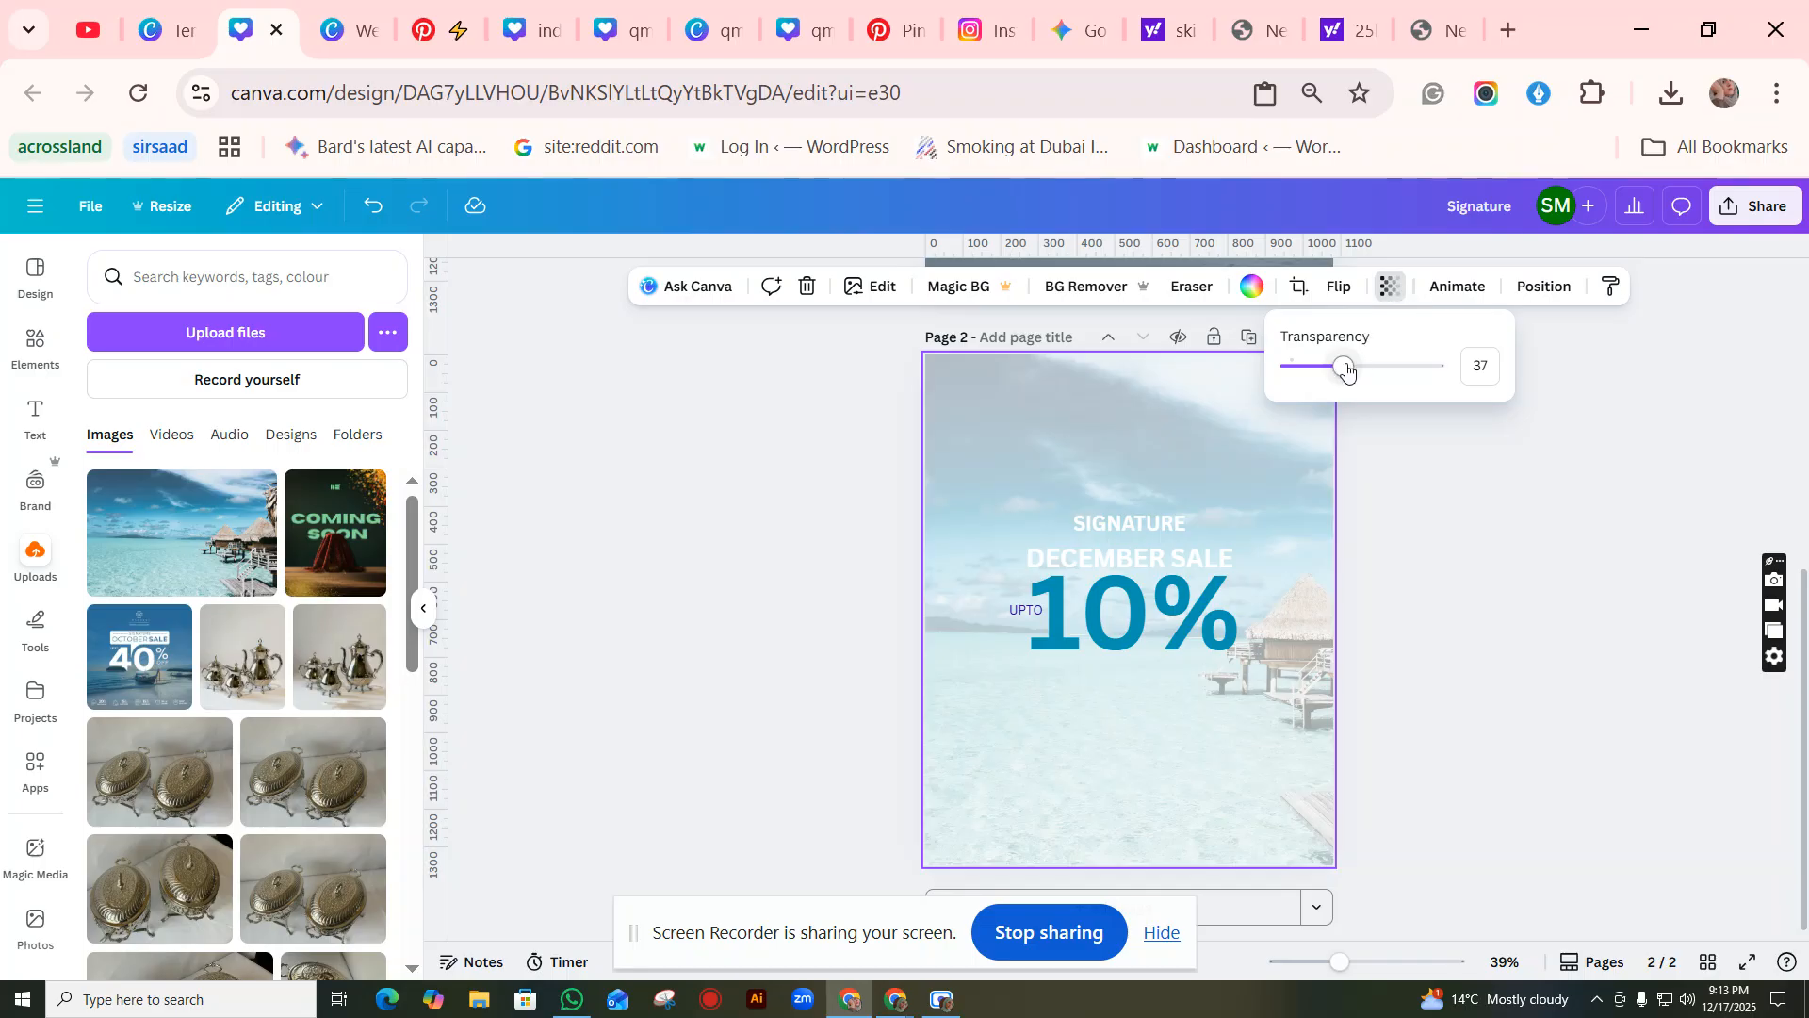
mouse_move(1347, 370)
left_mouse_down()
mouse_move(1321, 376)
mouse_move(1397, 371)
mouse_move(1351, 380)
mouse_move(1381, 370)
left_mouse_up()
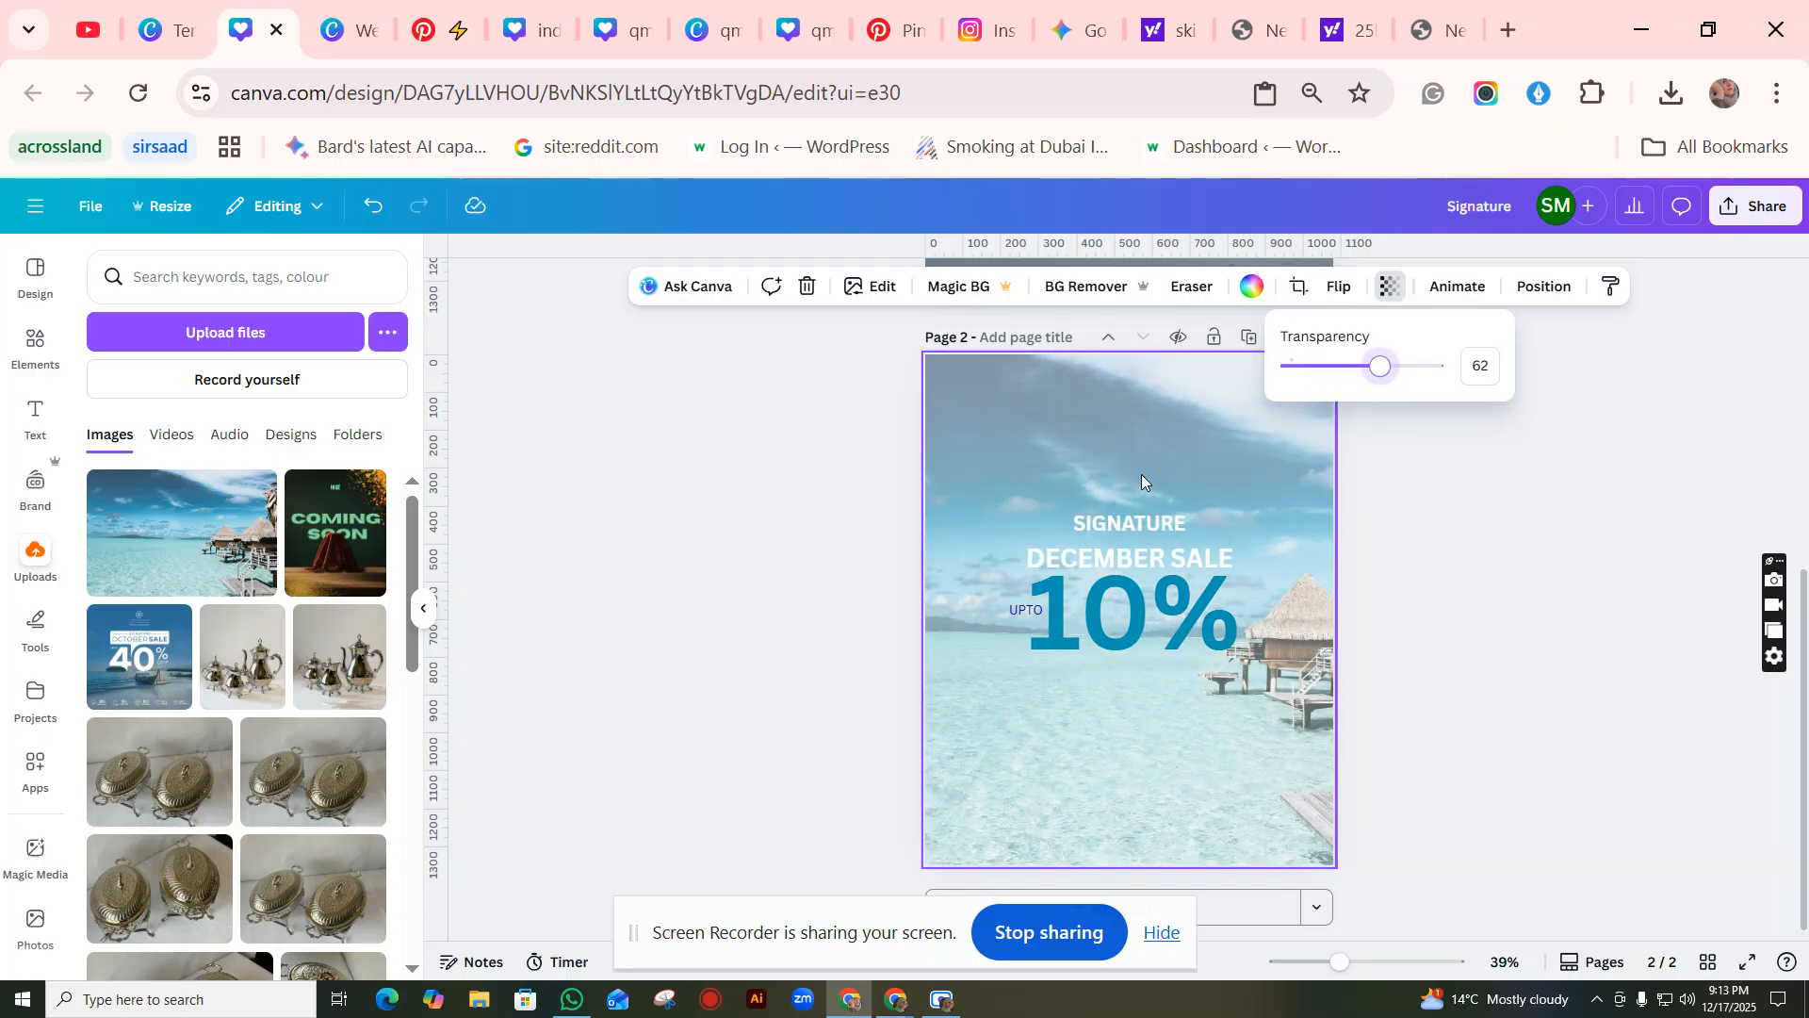
Step: Recolour the SIGNATURE and DECEMBER SALE texts with the dark purple document colour
left_click(1130, 523)
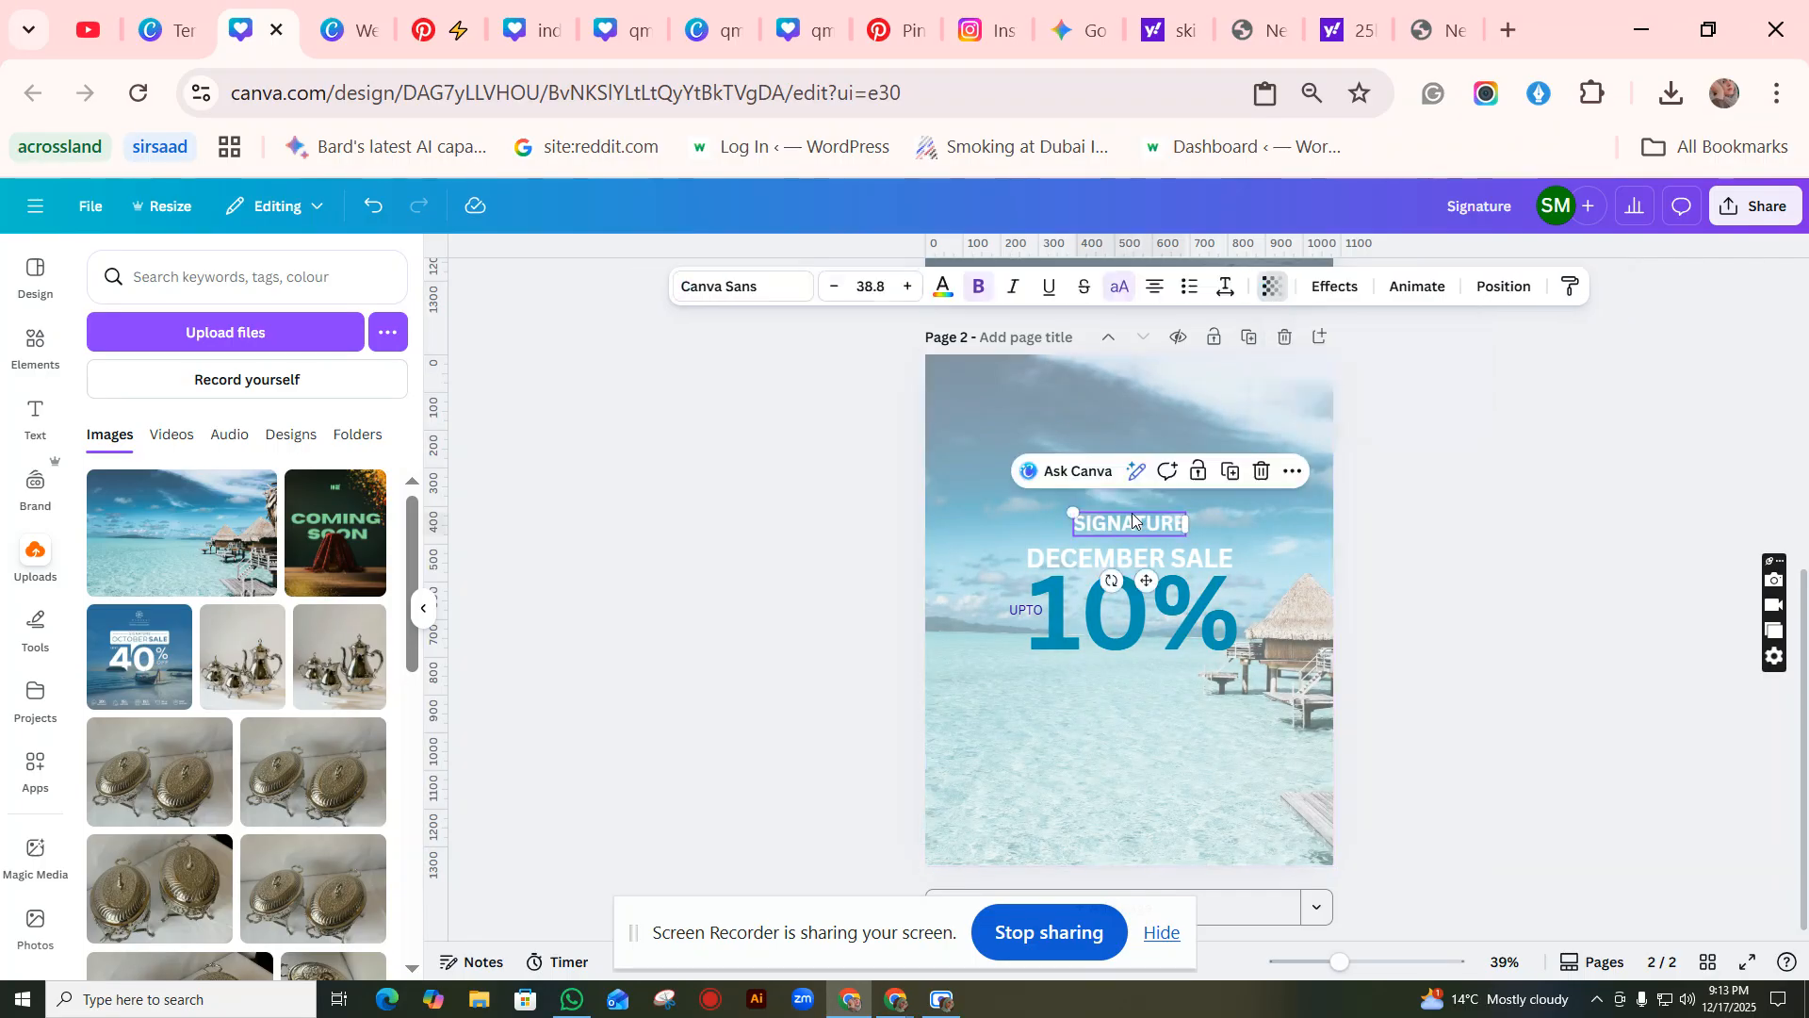
left_click(943, 288)
left_click(195, 403)
left_click(1084, 558)
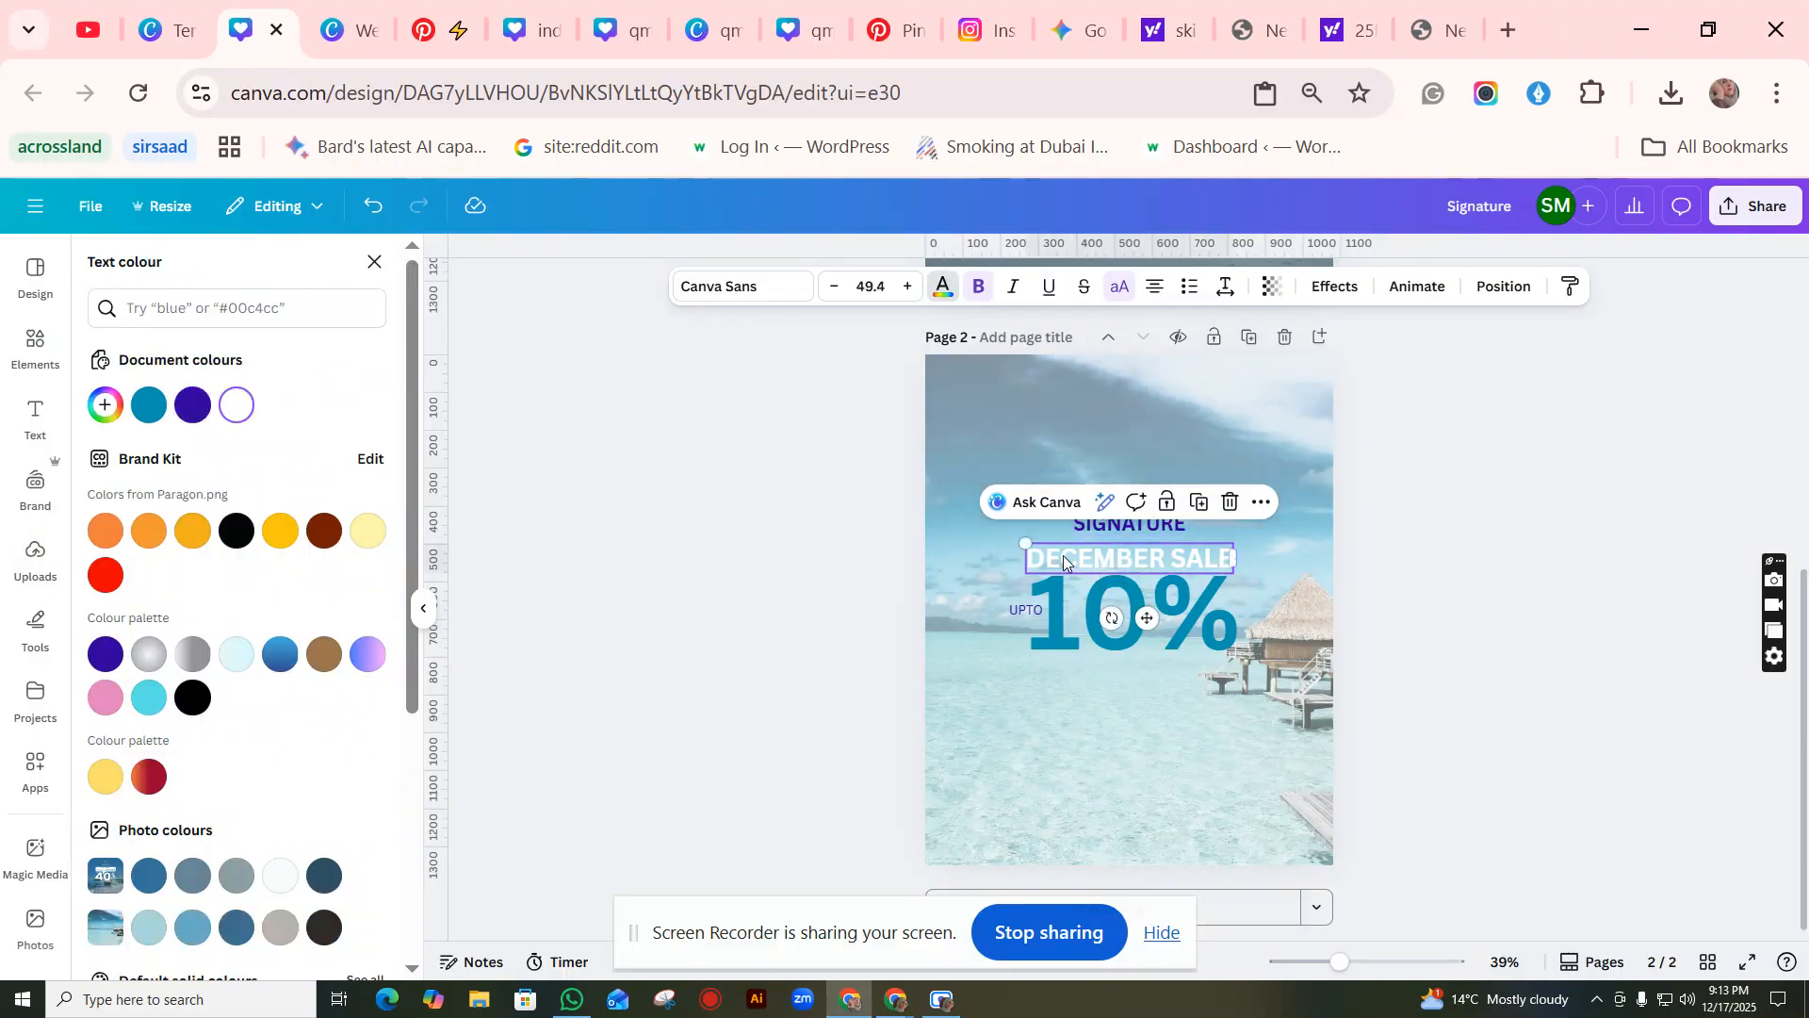
left_click(189, 412)
left_click(1585, 691)
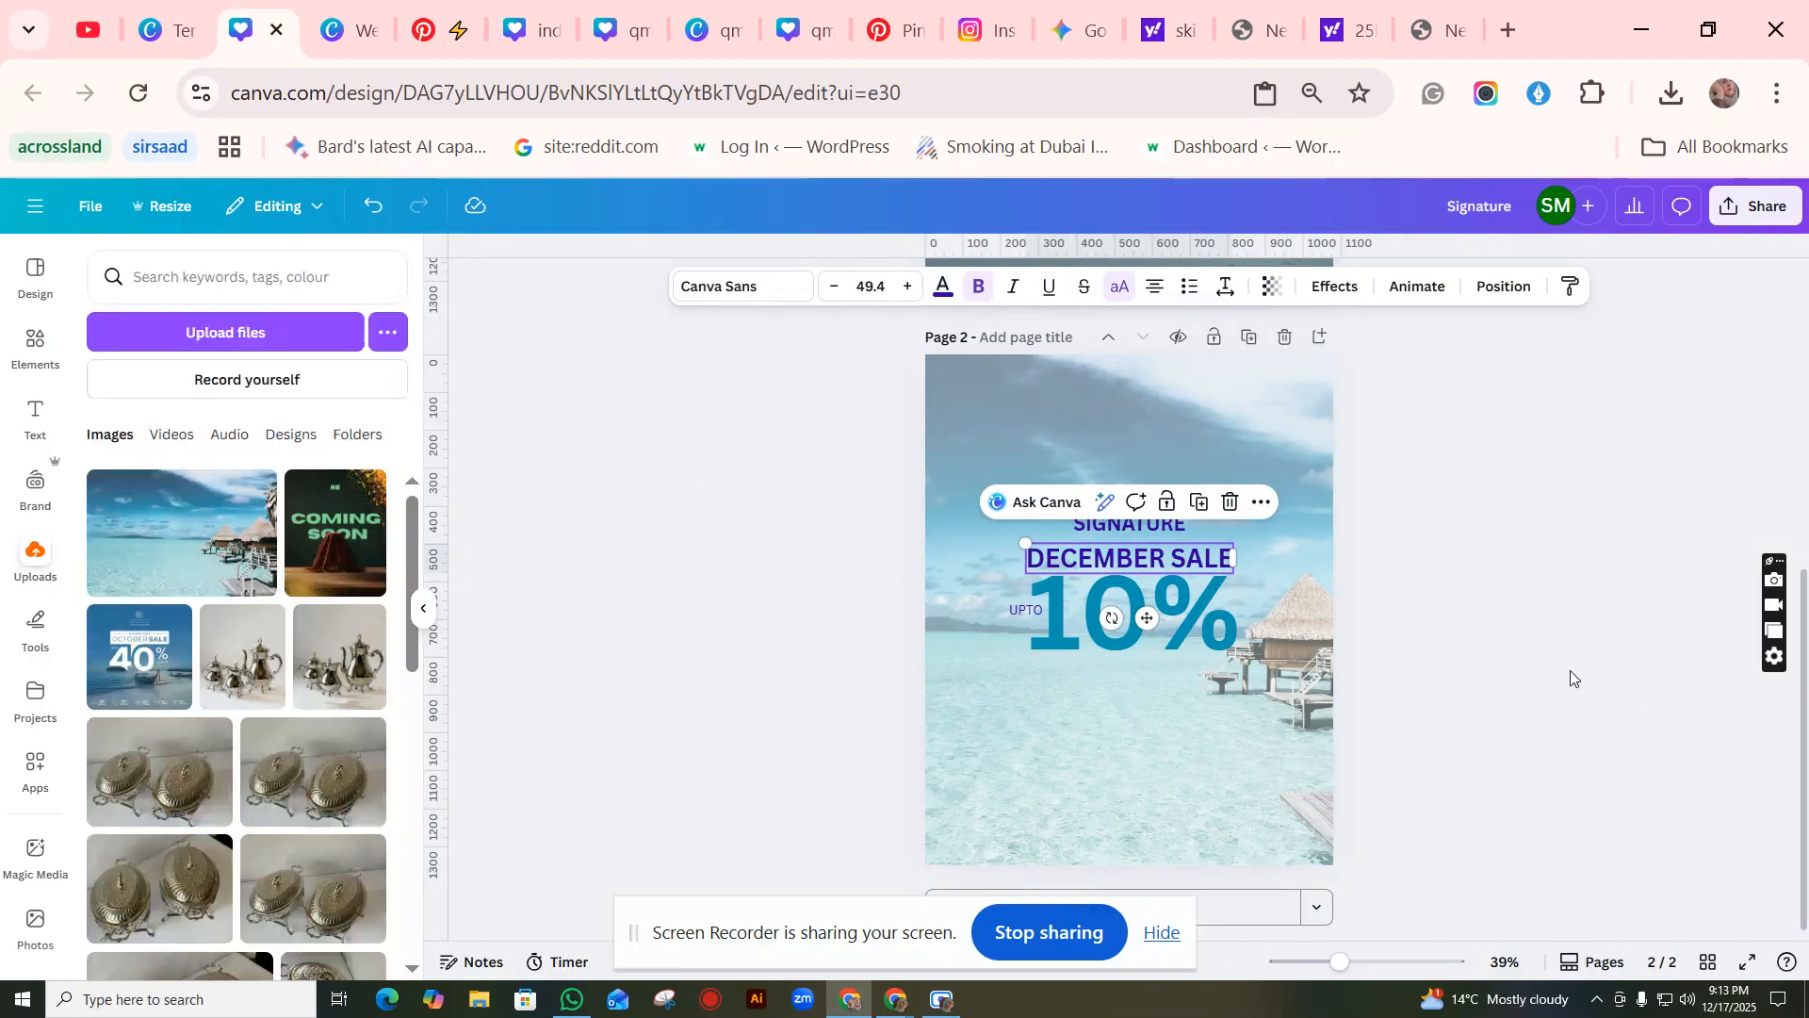
Step: Recolour the 10% text with the same dark purple document colour and nudge it back beneath DECEMBER SALE
left_click_drag(1162, 643, 1173, 646)
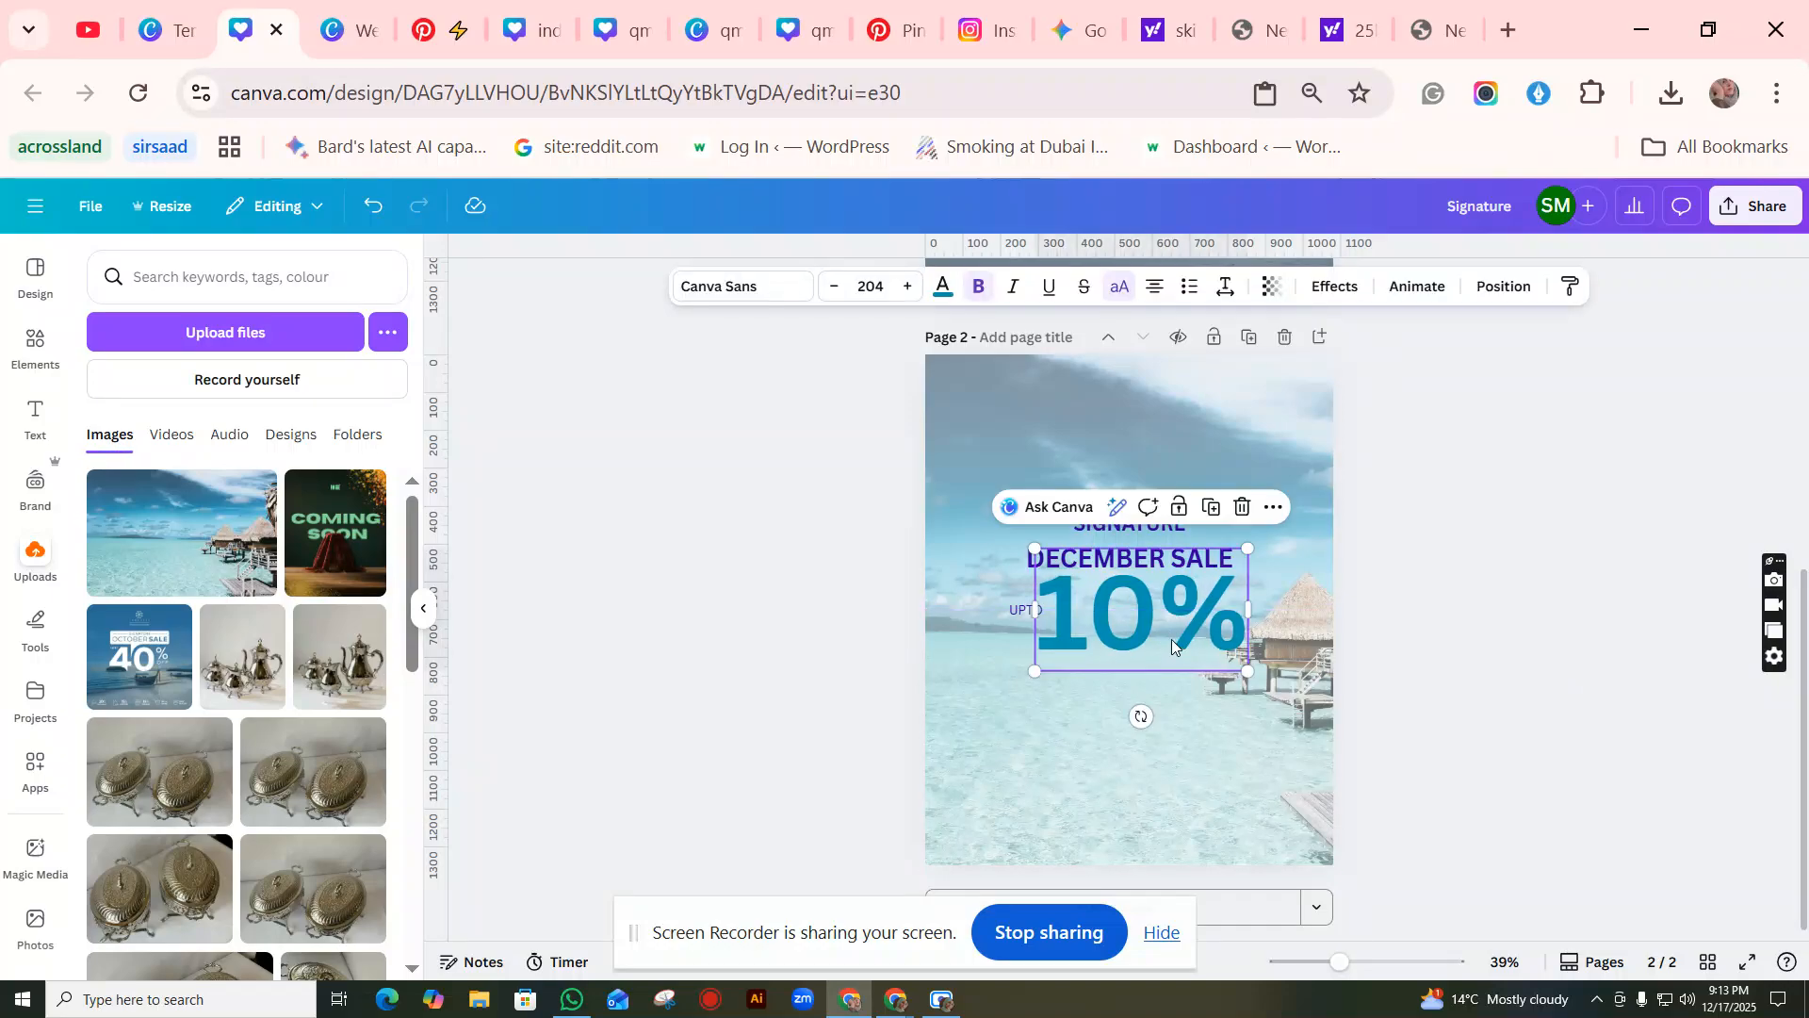
left_click(943, 285)
left_click(193, 405)
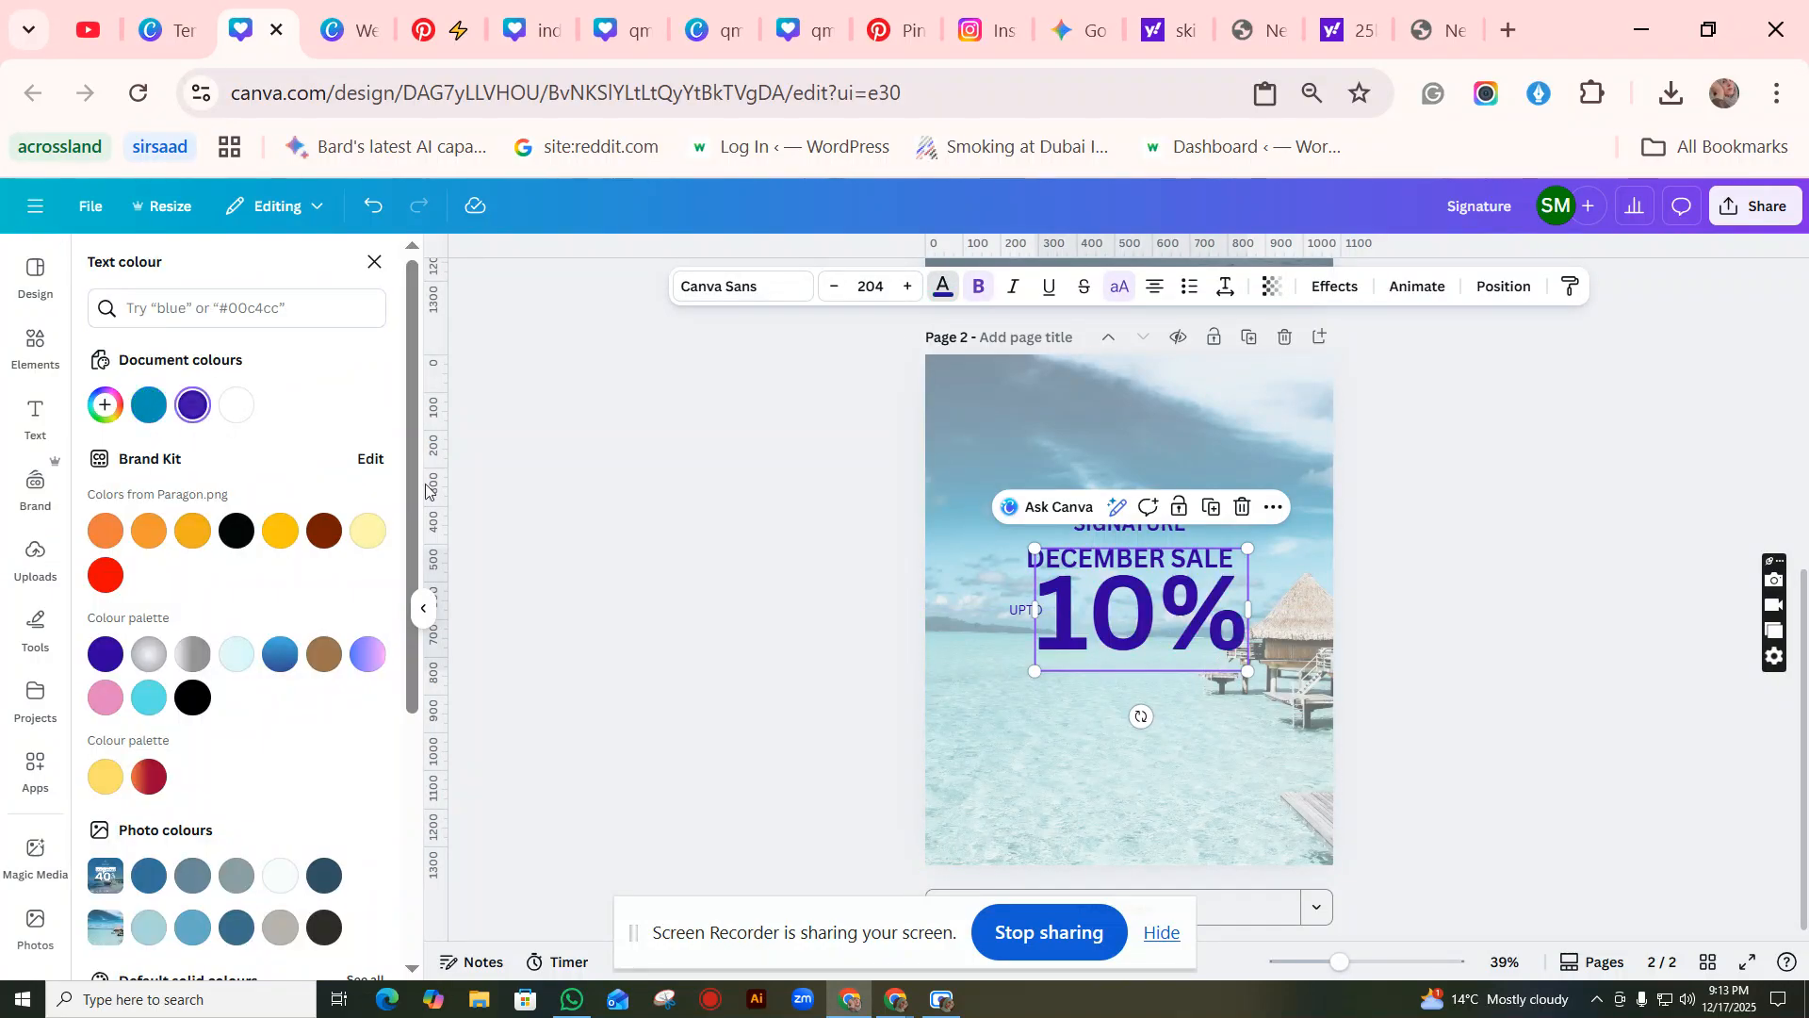
left_click(1489, 716)
left_click_drag(1226, 638, 1219, 630)
left_click(1462, 695)
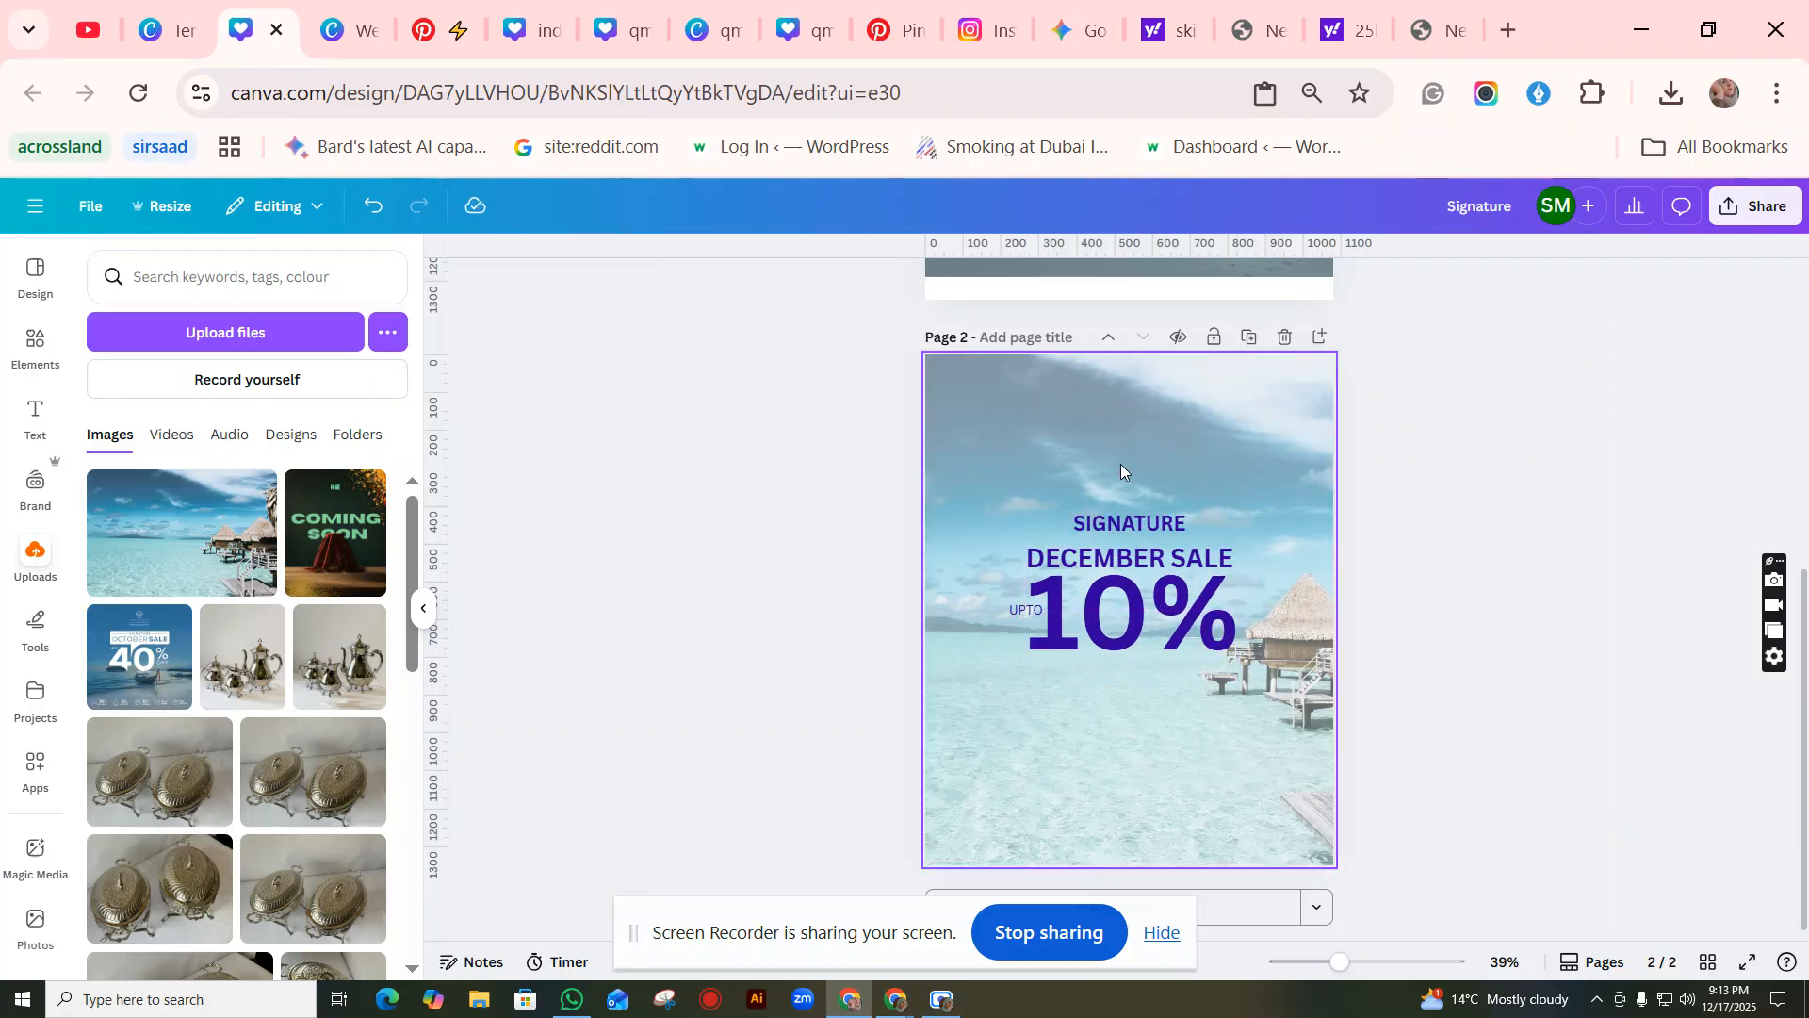
Step: Shift the background photo sideways within its crop so the huts fall outside the page and only sea and sky remain
double_click(1272, 690)
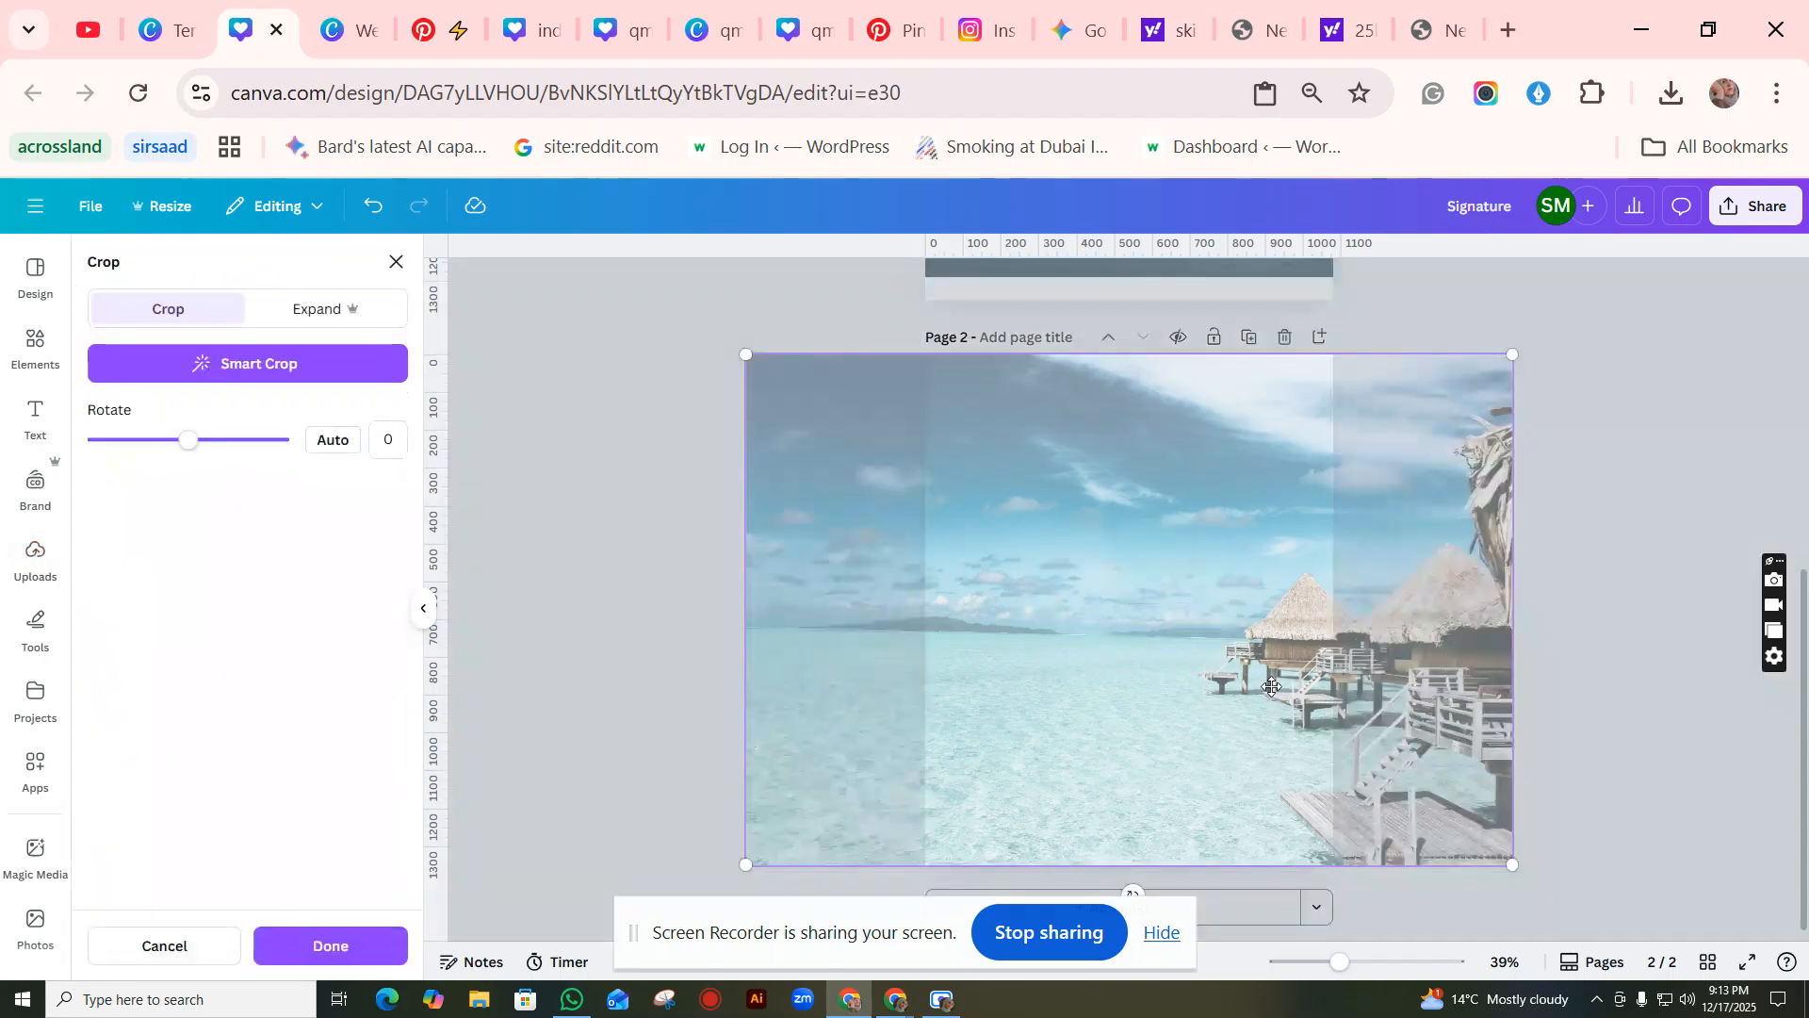
mouse_move(1280, 688)
left_mouse_down()
mouse_move(1451, 689)
mouse_move(1310, 689)
left_mouse_up()
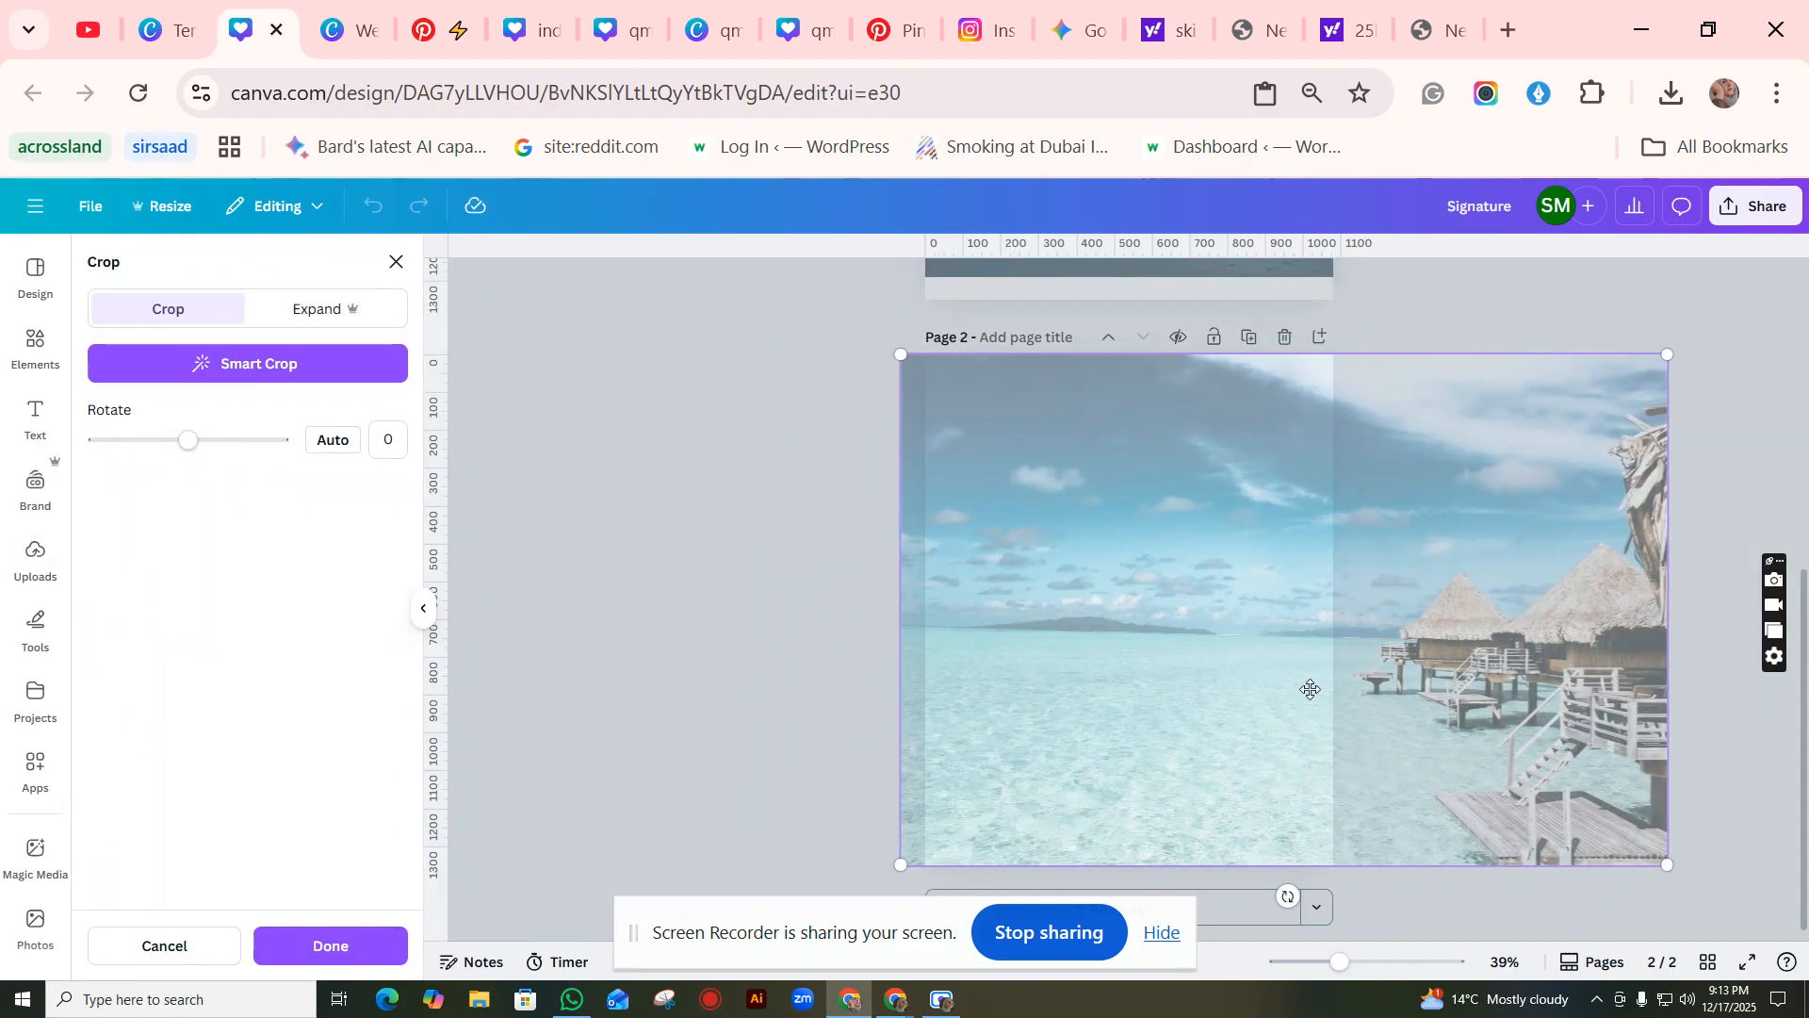
left_click(689, 568)
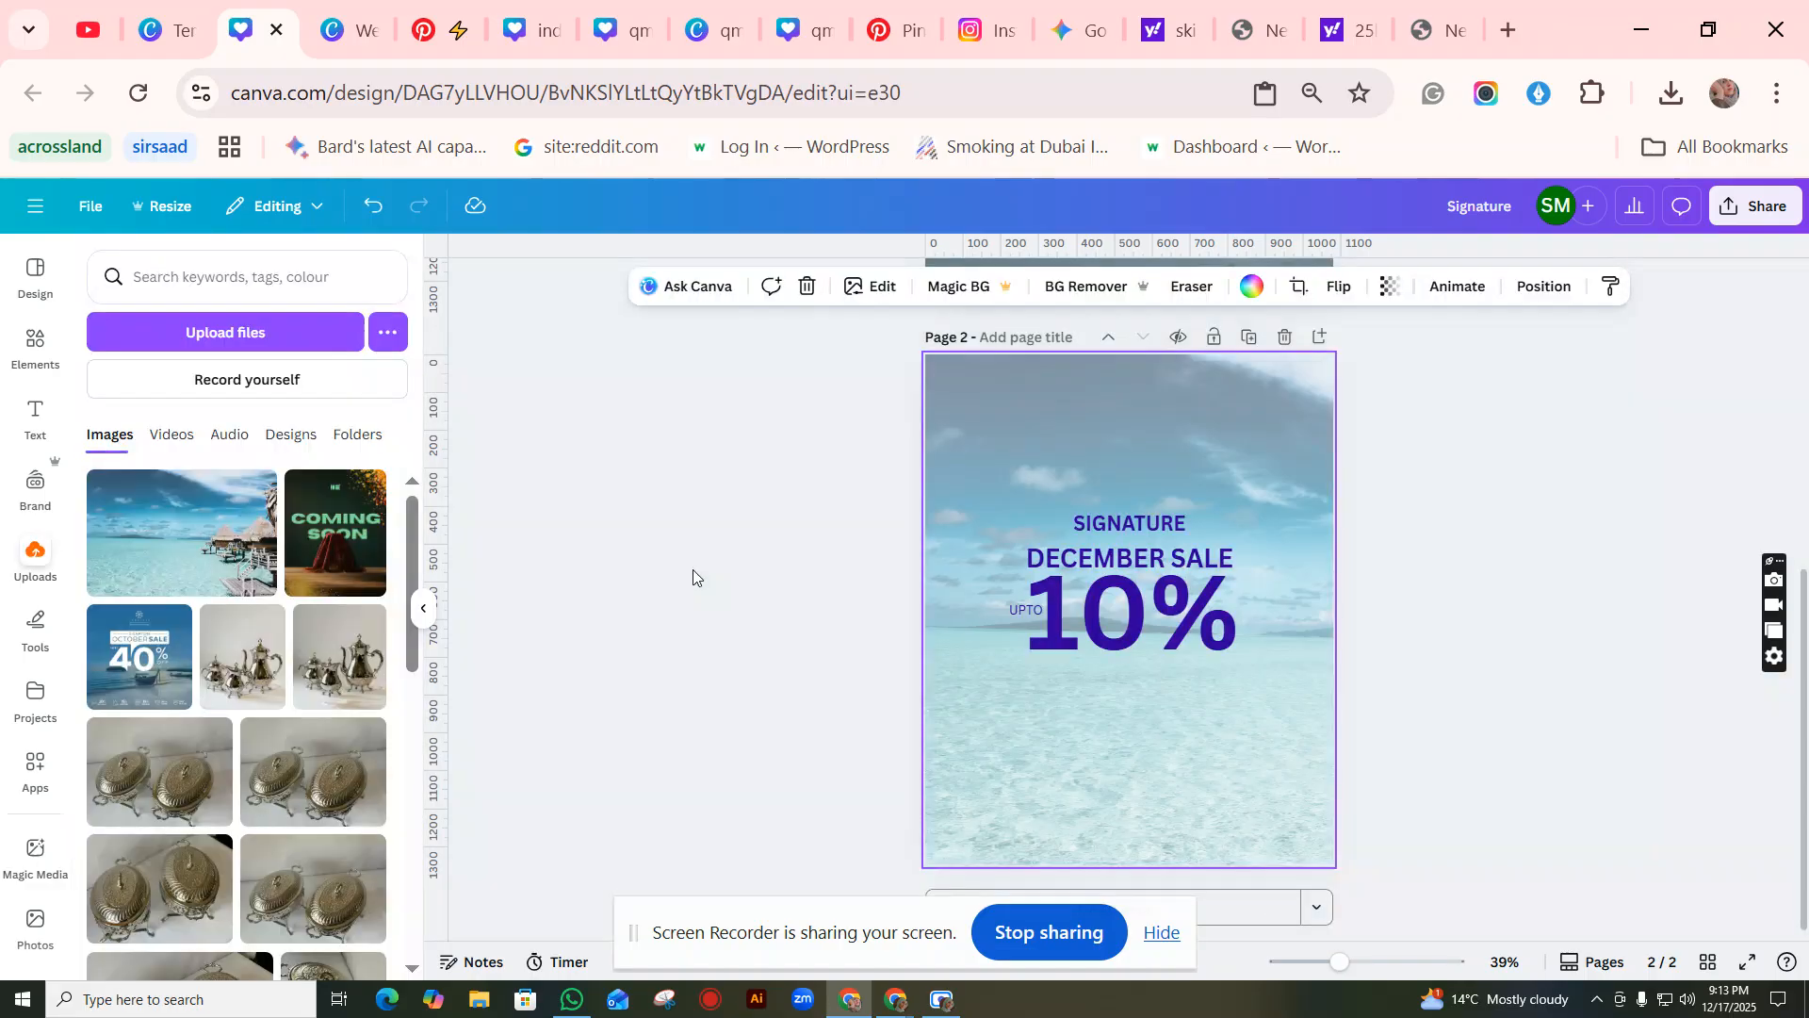
Step: Nudge the 10% text slightly away from UPTO and move DECEMBER SALE up so it lines up with the 10% edges
left_click(1171, 613)
left_click_drag(1172, 613, 1165, 649)
left_click(1432, 657)
left_click(1165, 654)
left_click(1470, 673)
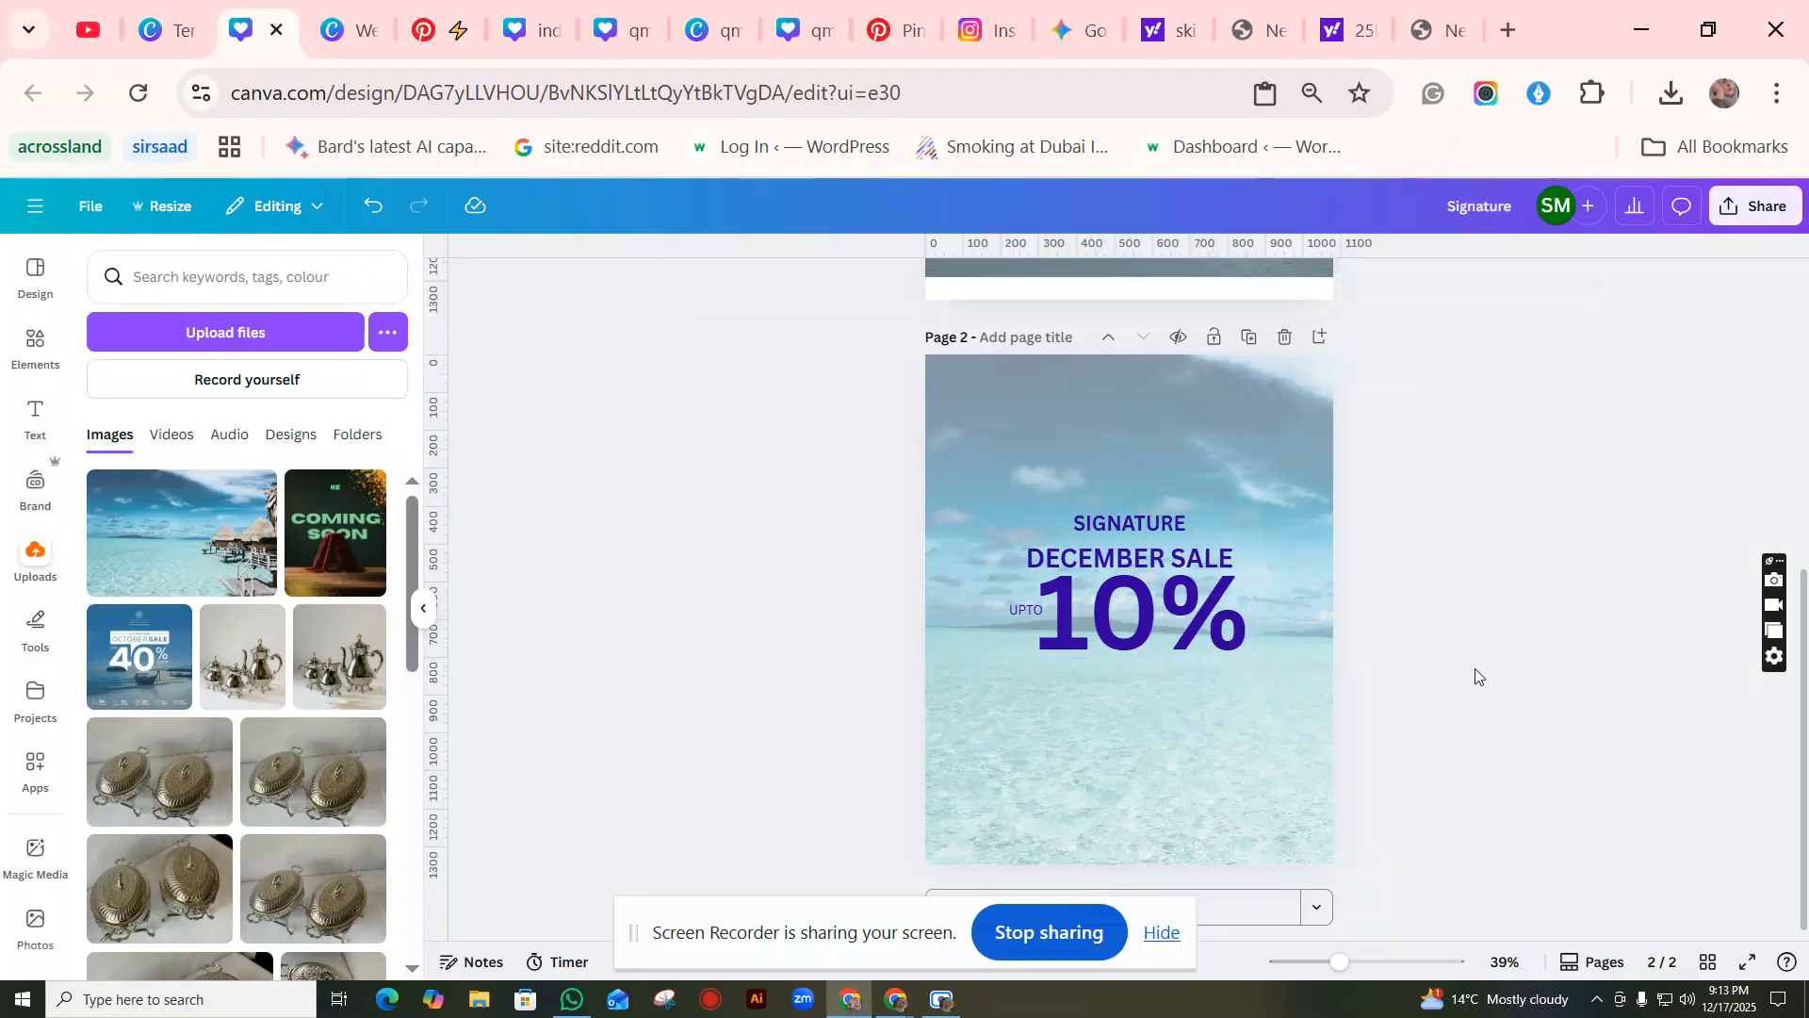
left_click_drag(1128, 565, 1199, 556)
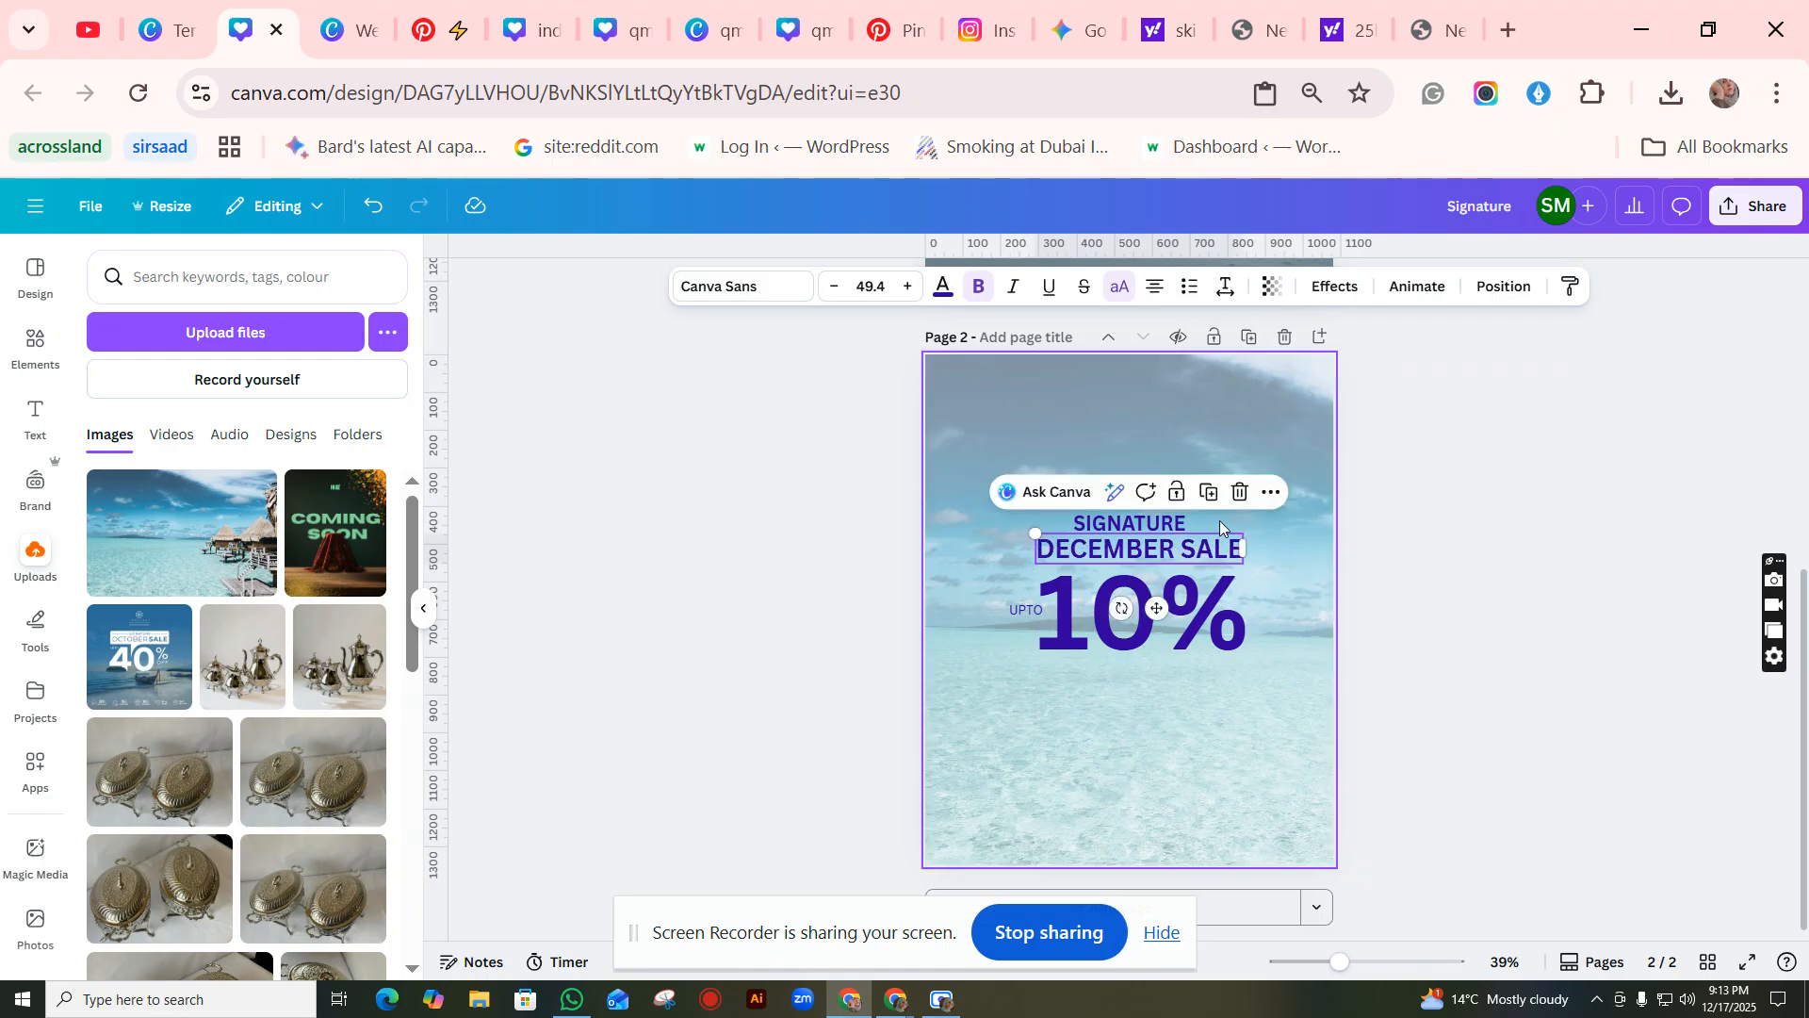
Step: Search the elements for "line" and switch the results from graphics to shapes only
left_click(40, 351)
double_click(197, 285)
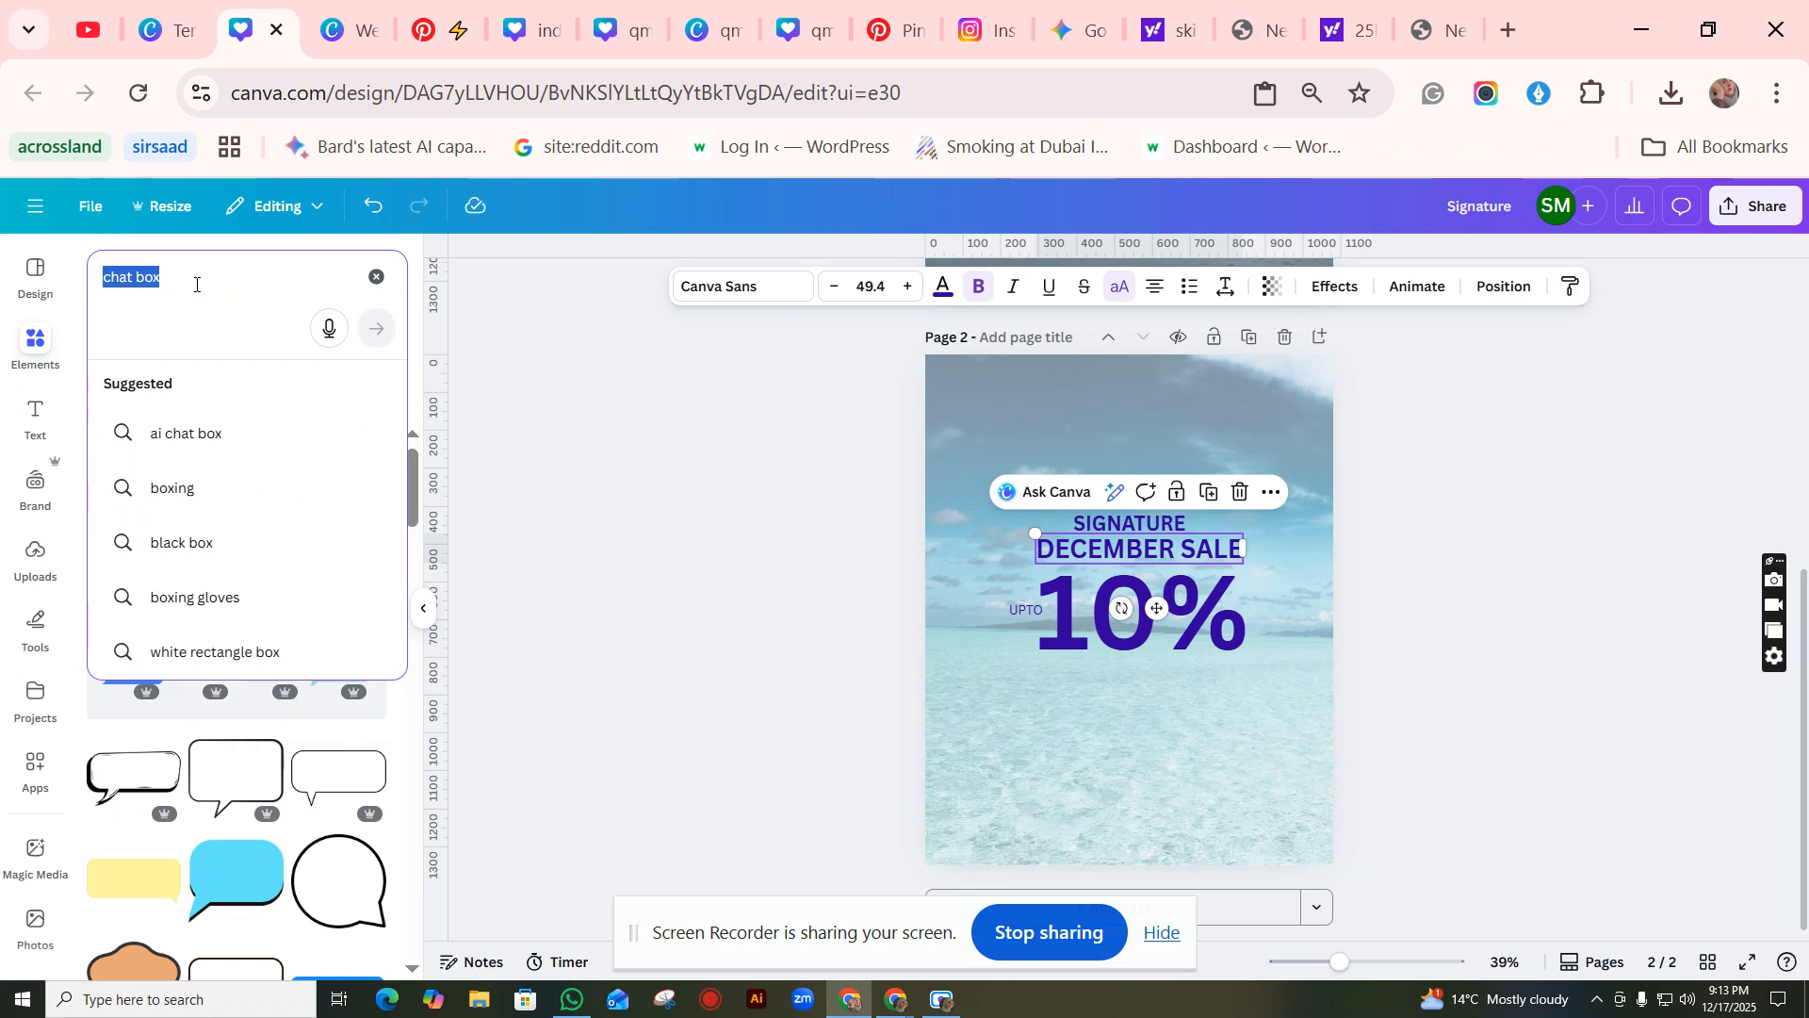
type("line")
key("Return")
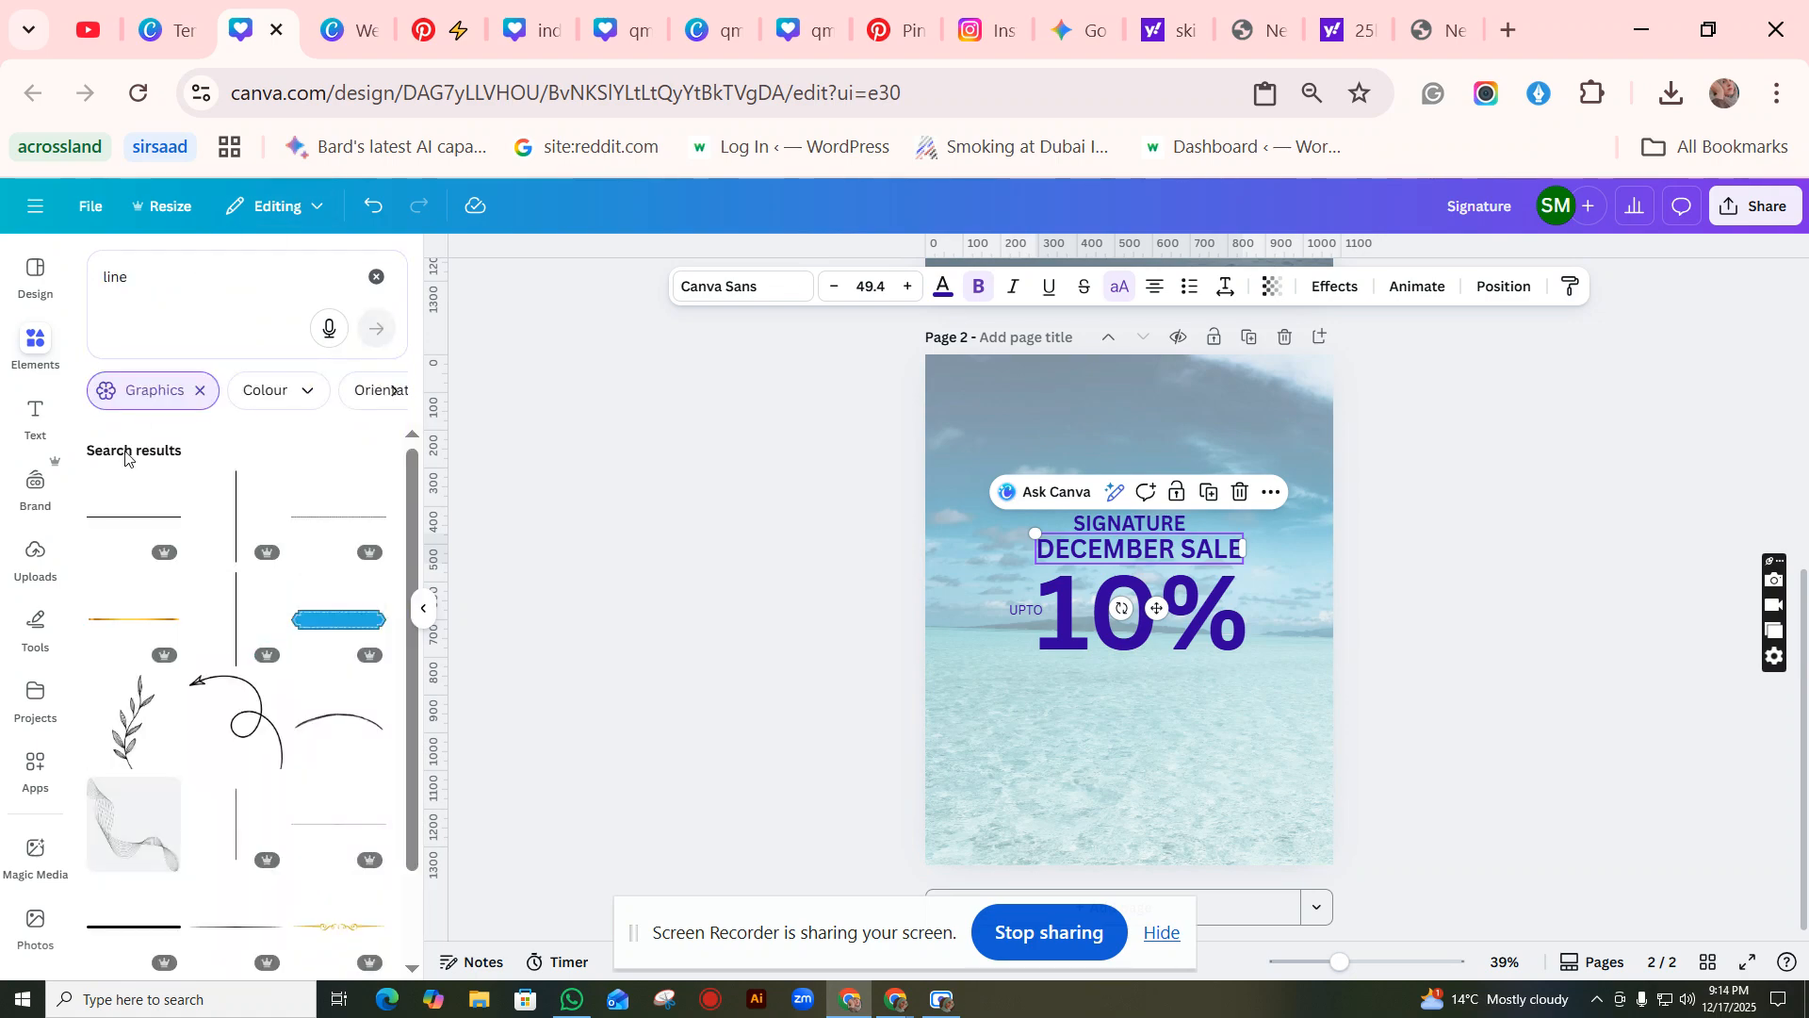
scroll(291, 751, "down", 2)
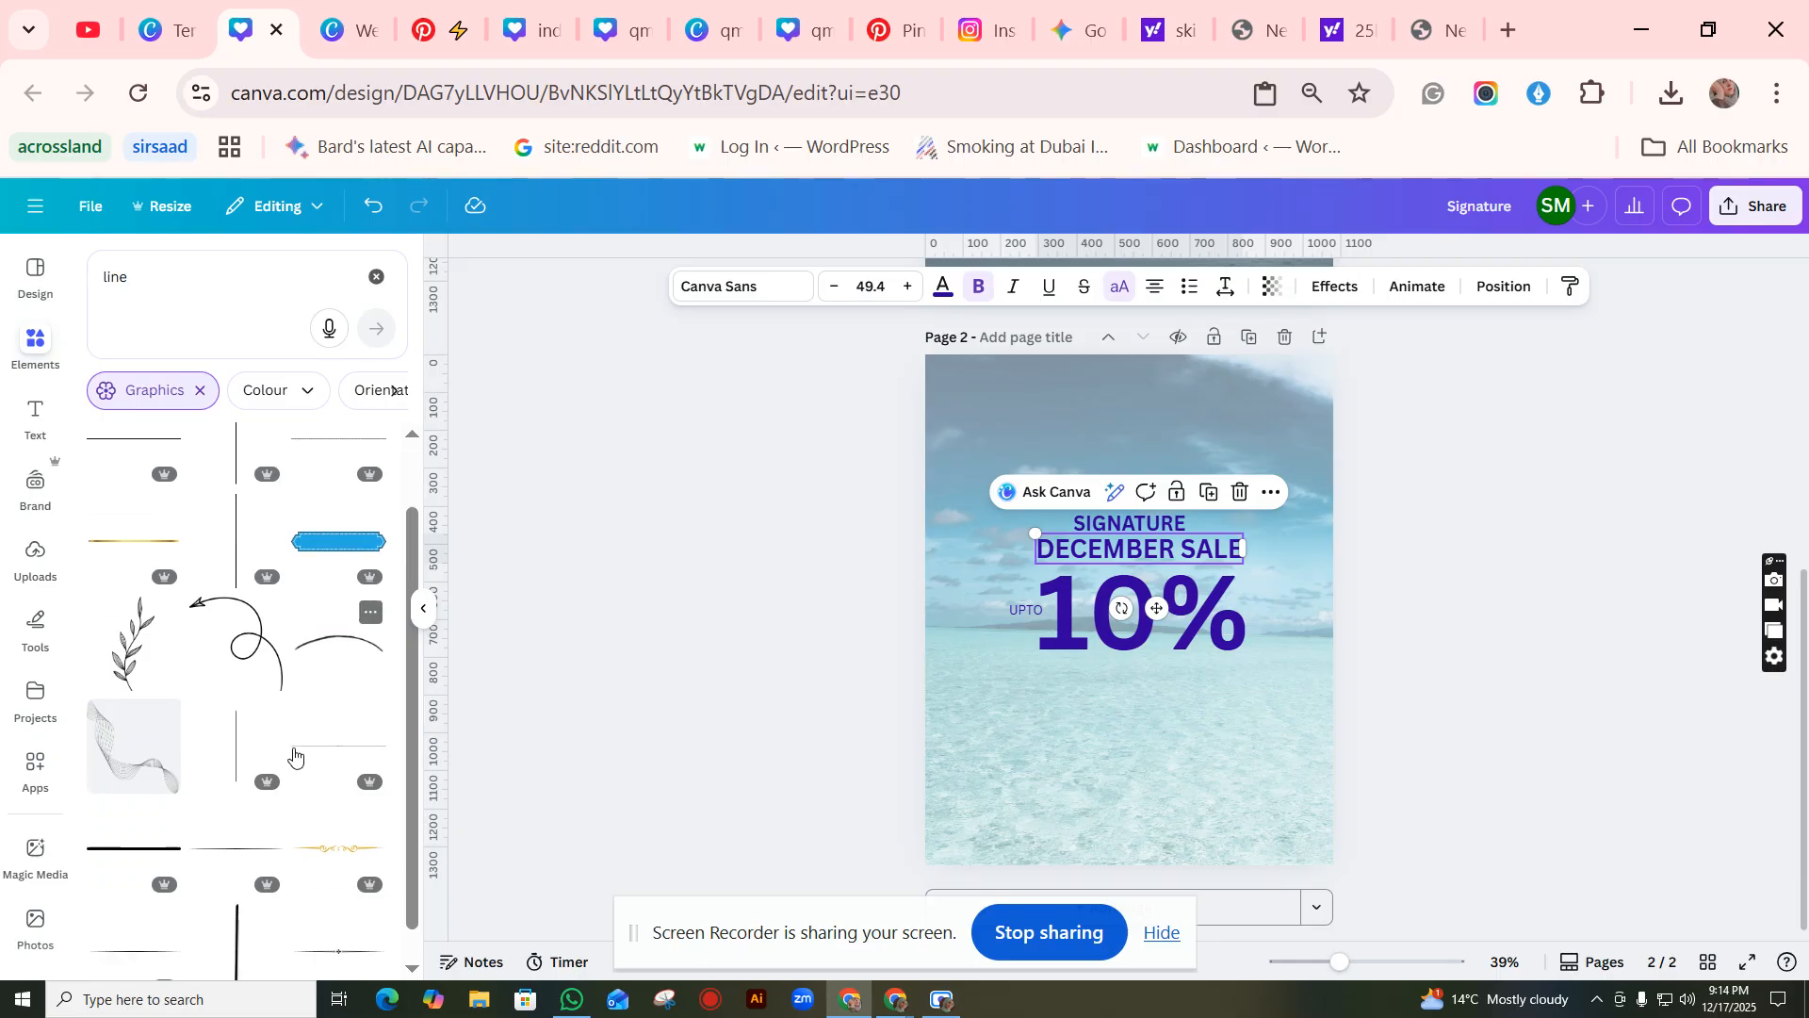
left_click(200, 390)
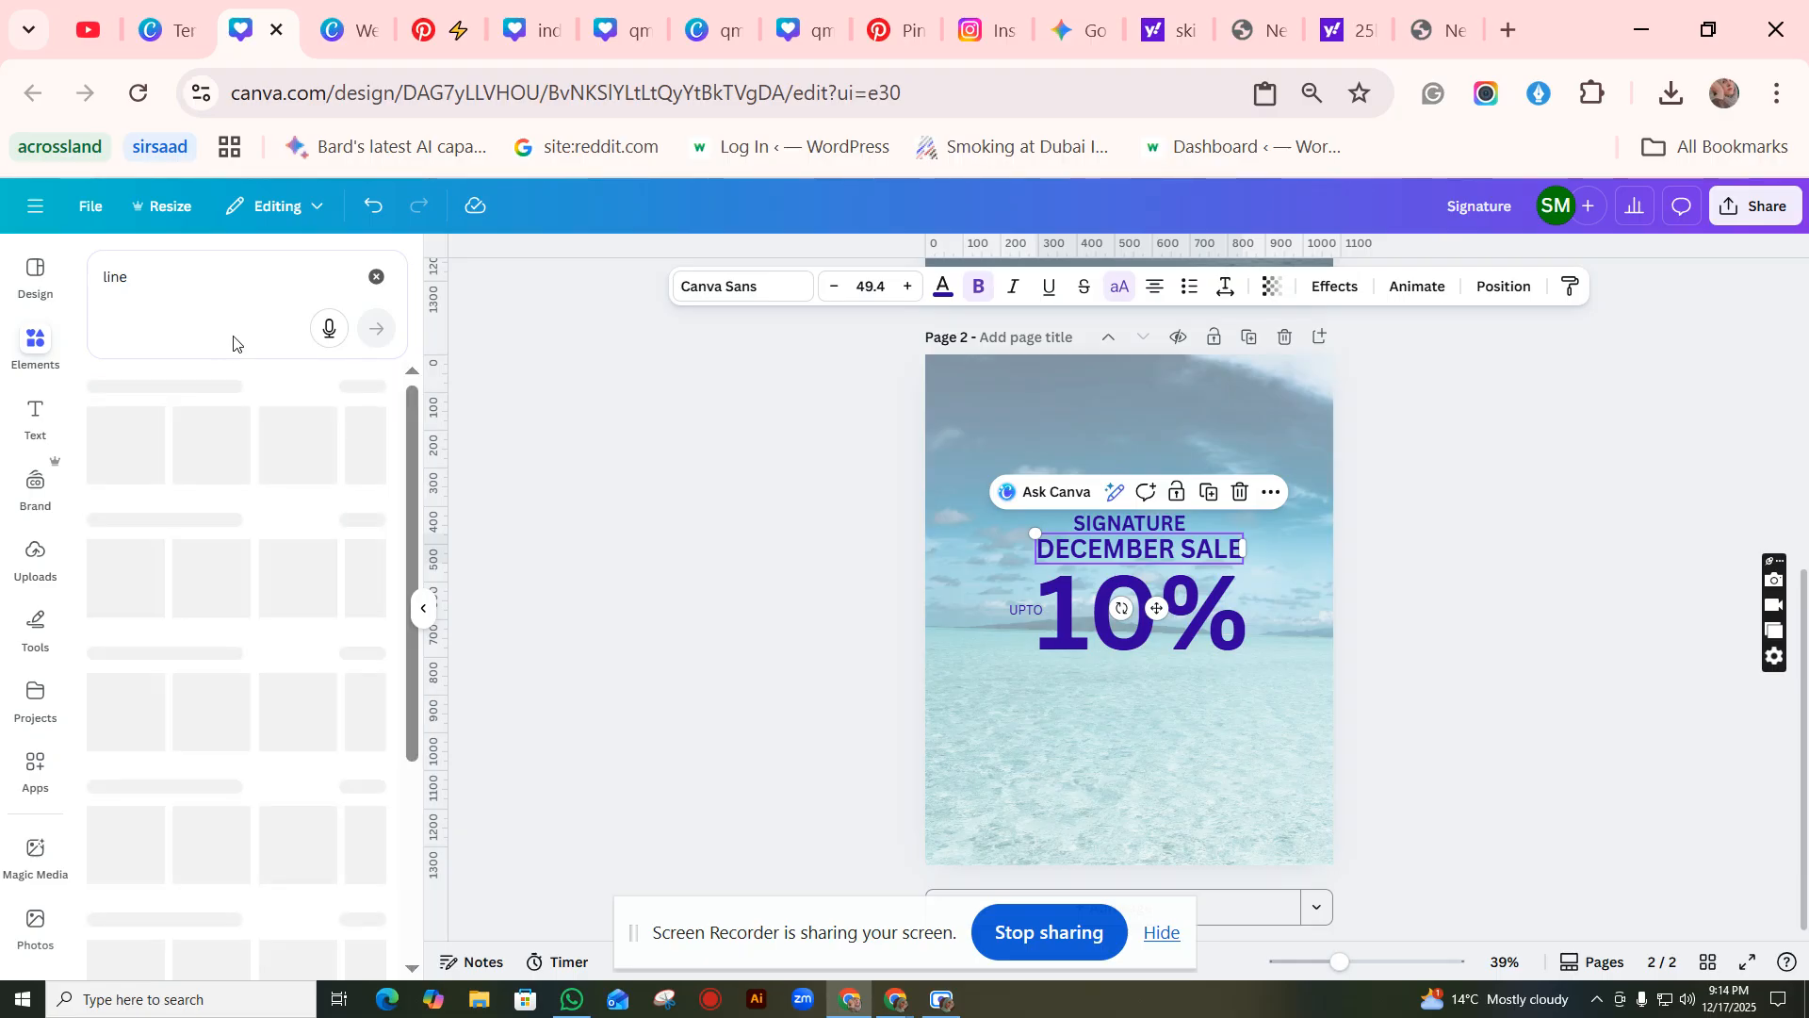
left_click(149, 386)
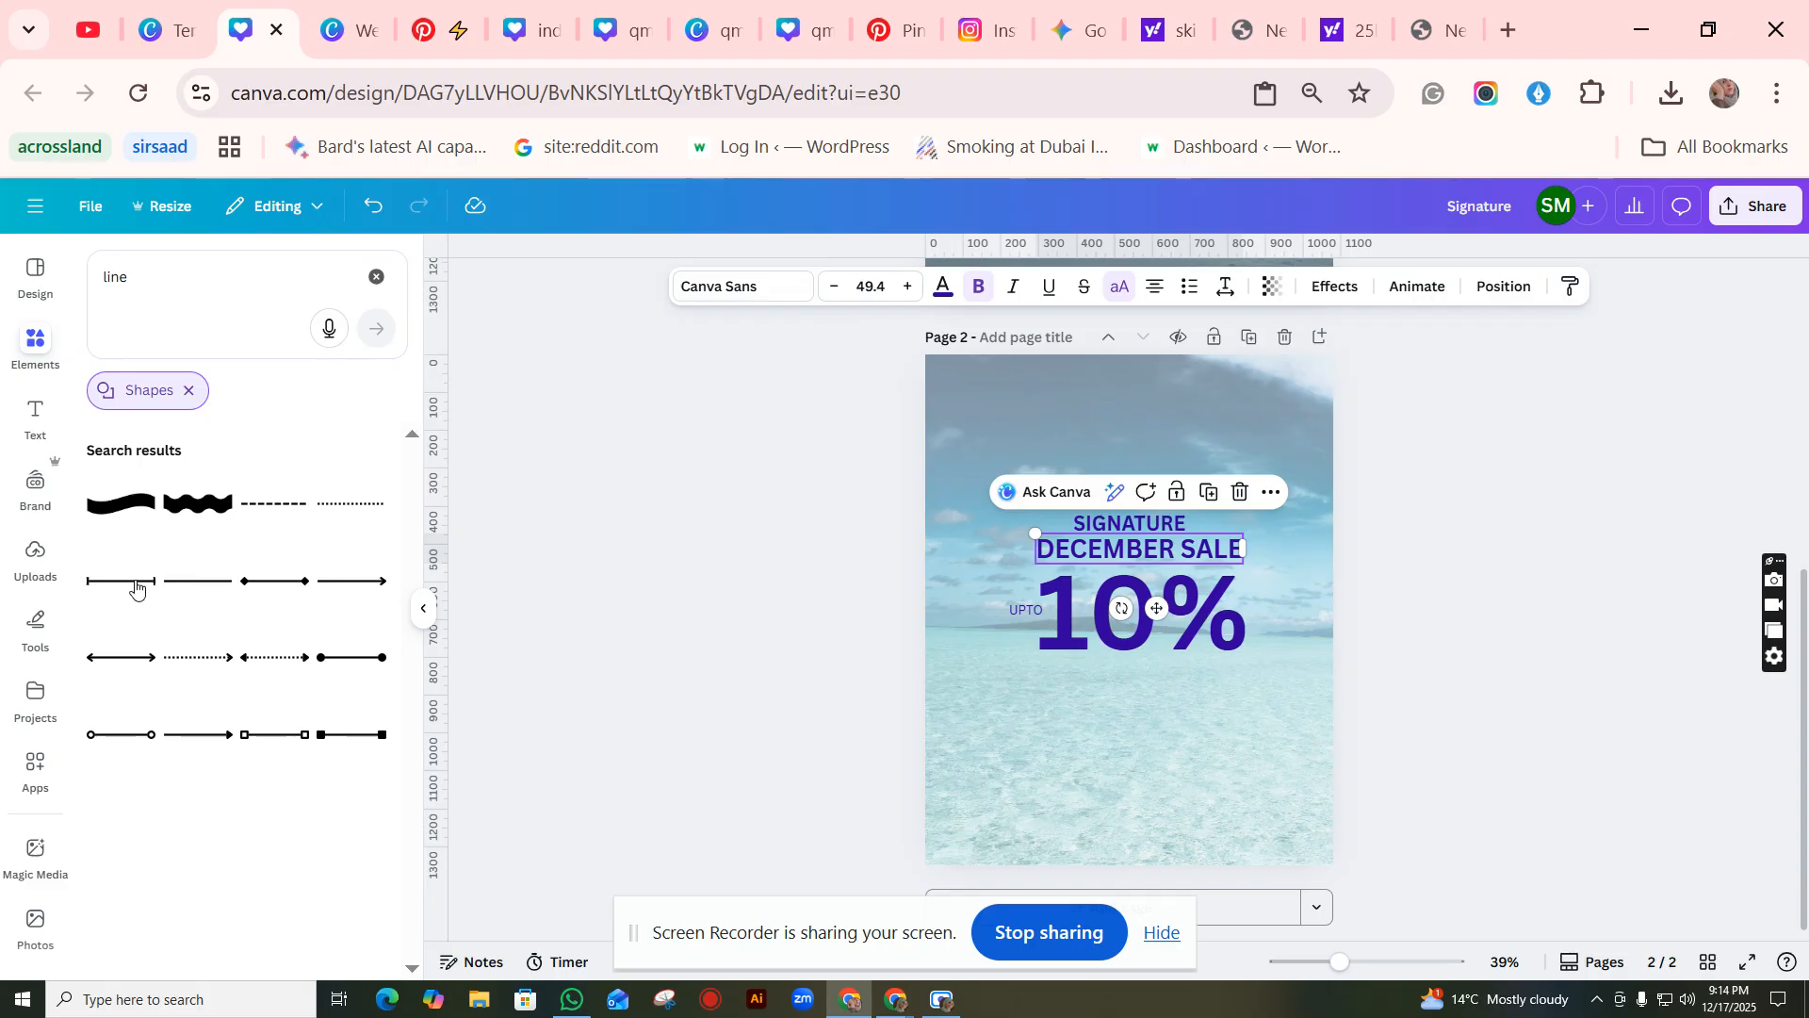
Step: Place a short line before SIGNATURE, starting at DECEMBER SALE's outer edge, and remove its start and end caps
mouse_move(135, 585)
left_mouse_down()
mouse_move(490, 566)
mouse_move(1140, 657)
mouse_move(1011, 570)
left_mouse_up()
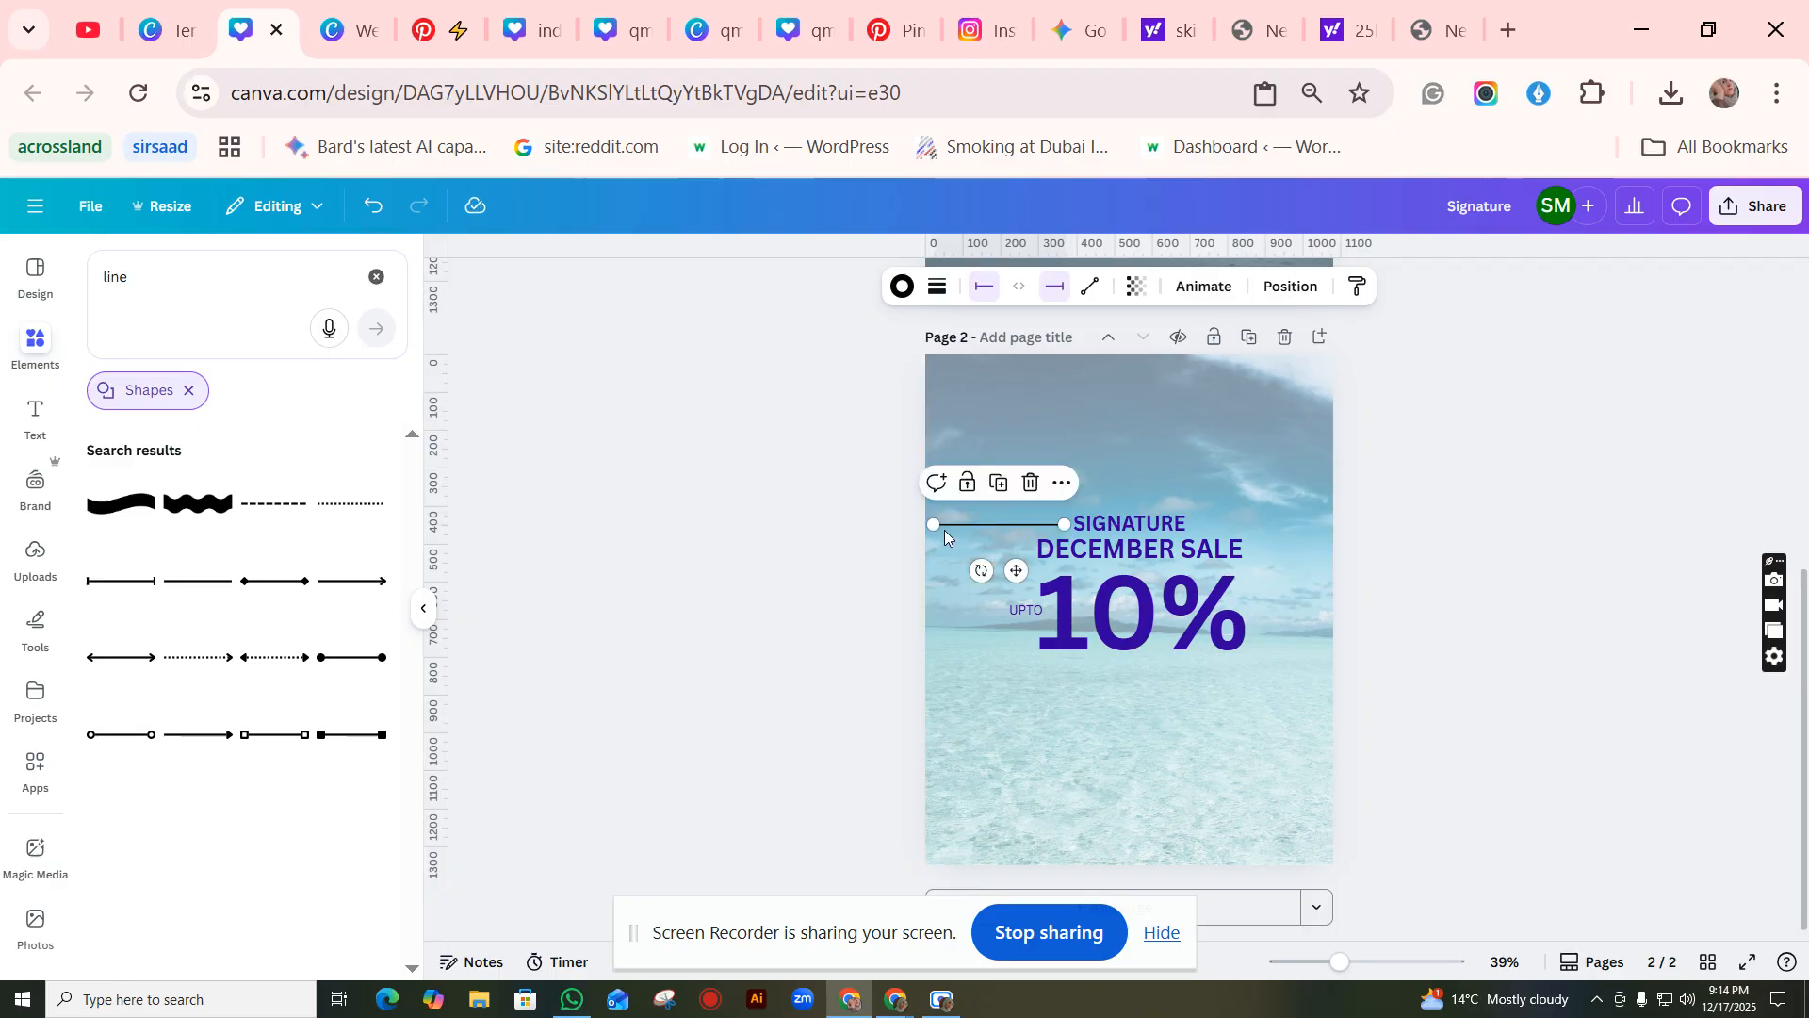
left_click_drag(933, 524, 1043, 563)
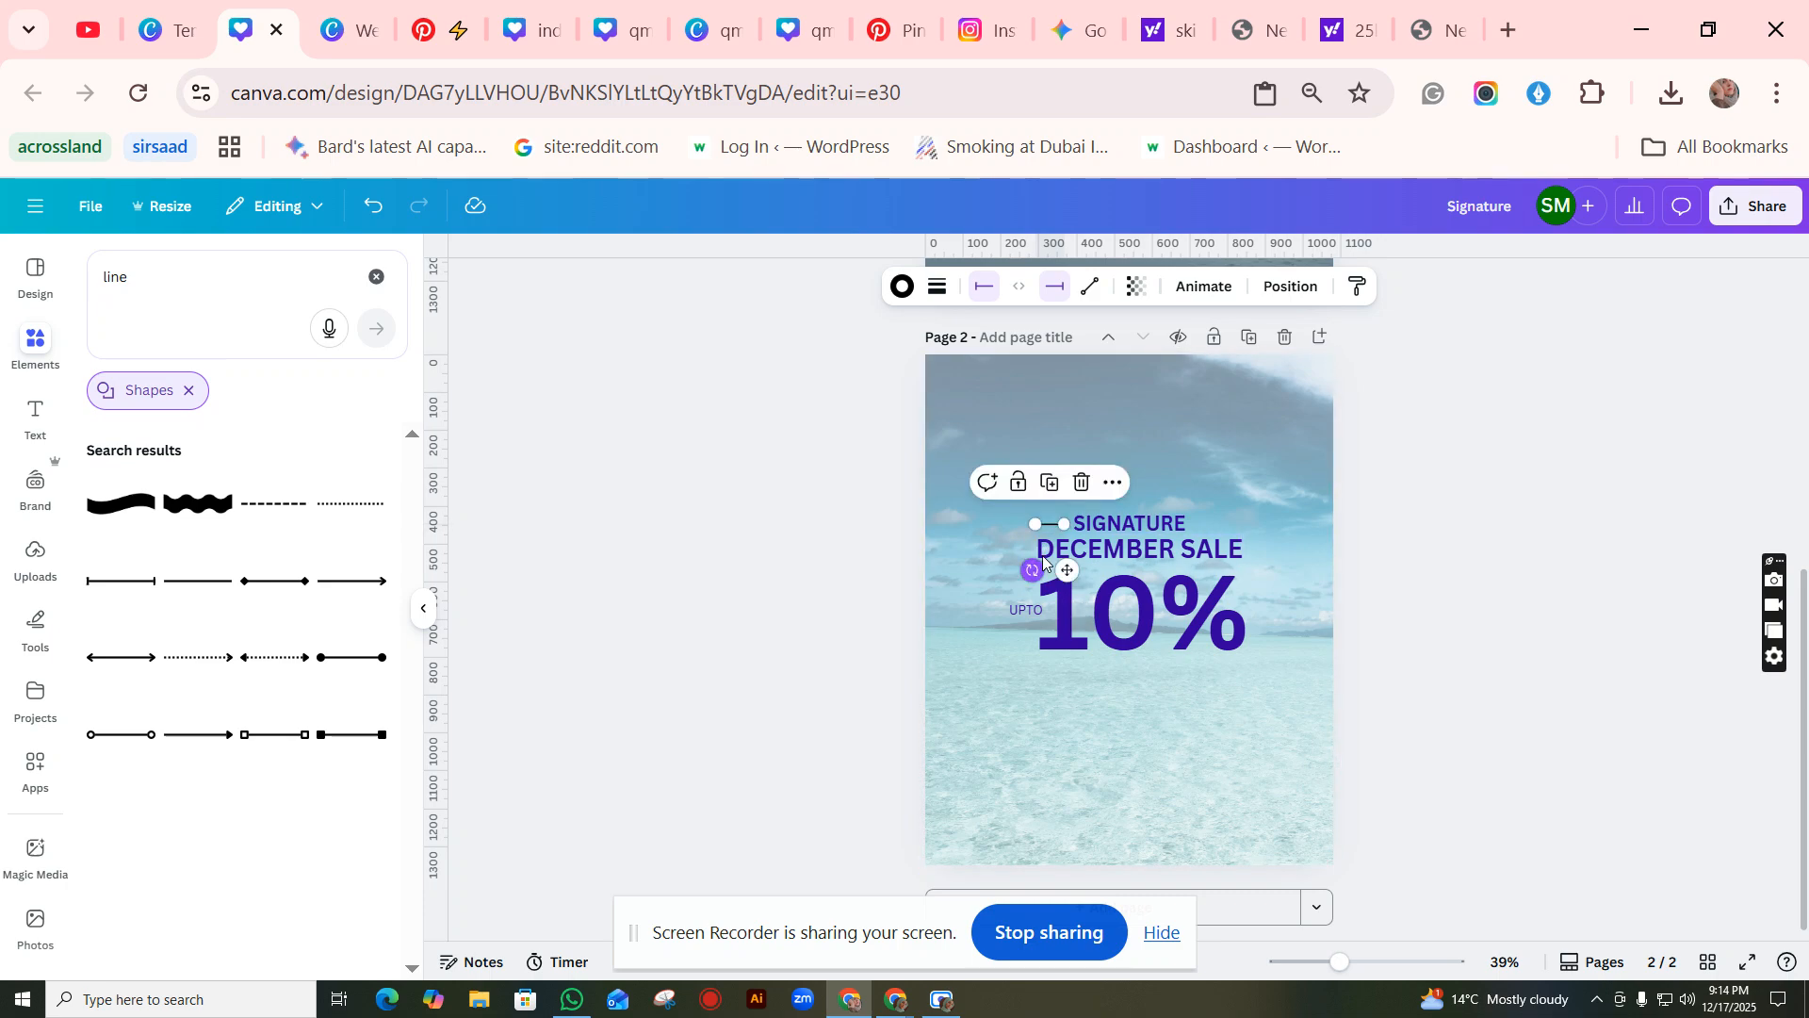
left_click(984, 301)
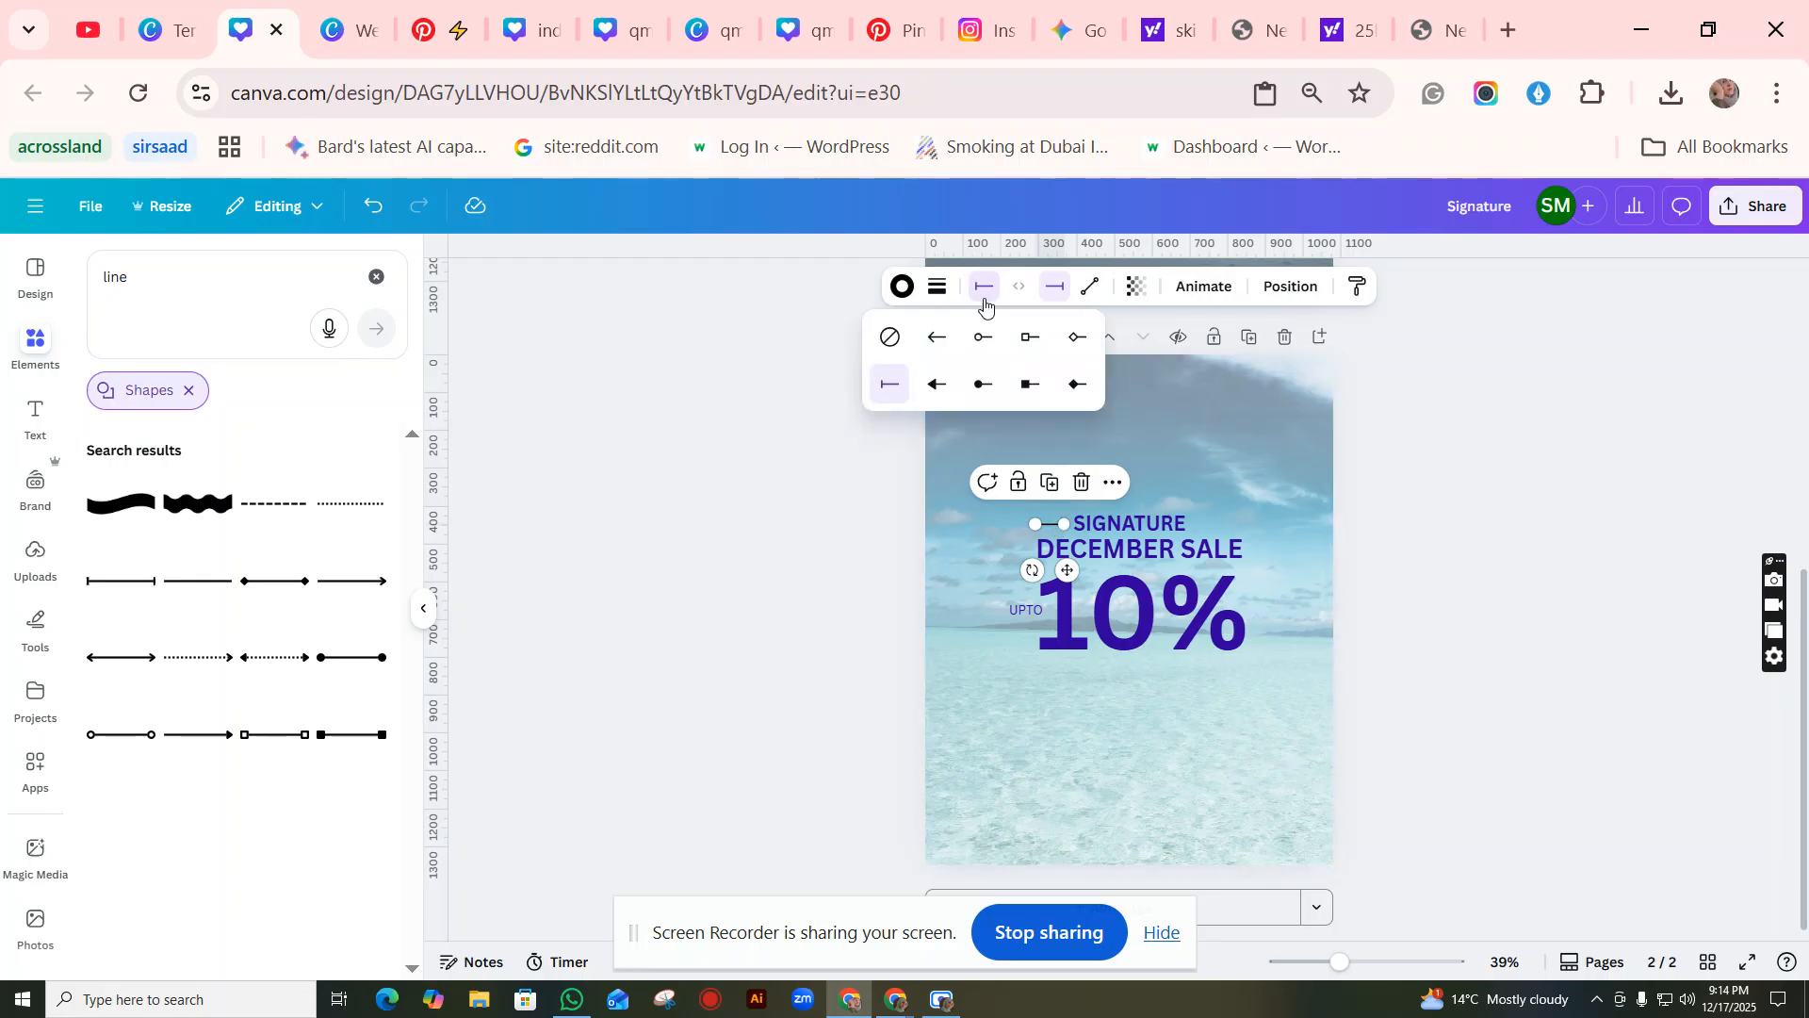
left_click(1055, 288)
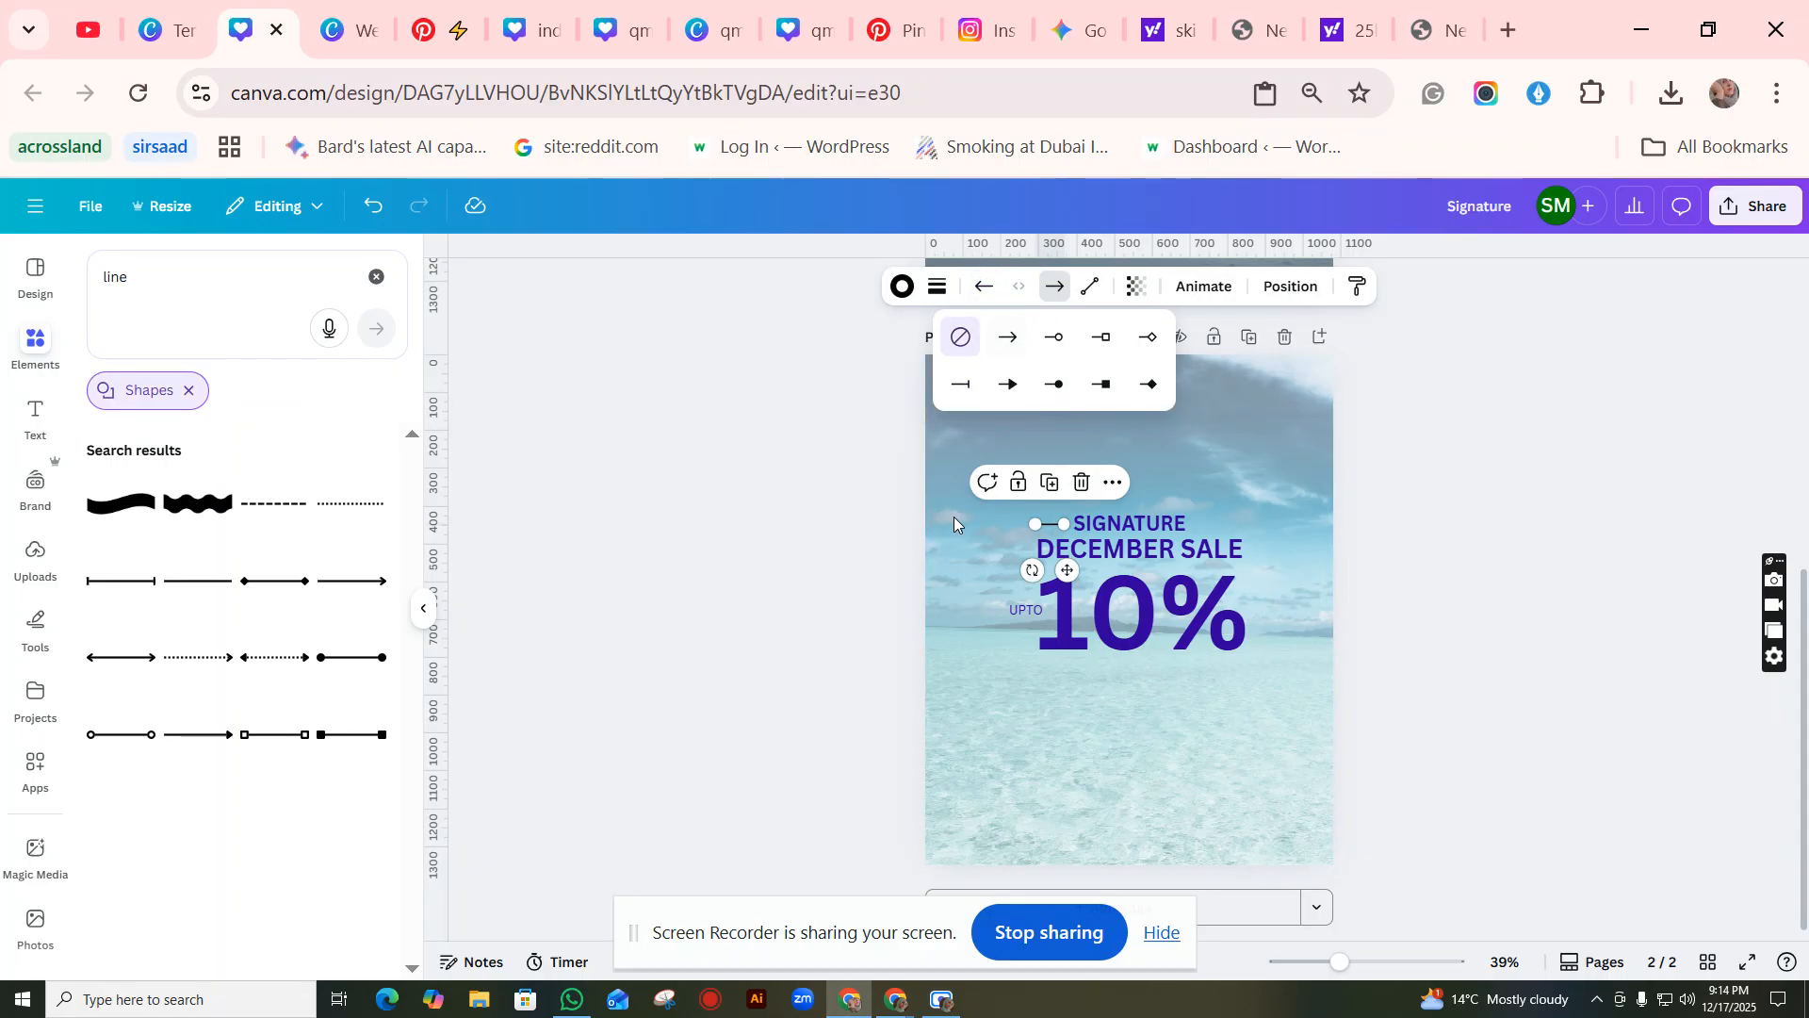
left_click(822, 518)
left_click(821, 519)
Step: Recolour the short line with the dark purple document colour used by the headline text
left_click(1043, 524)
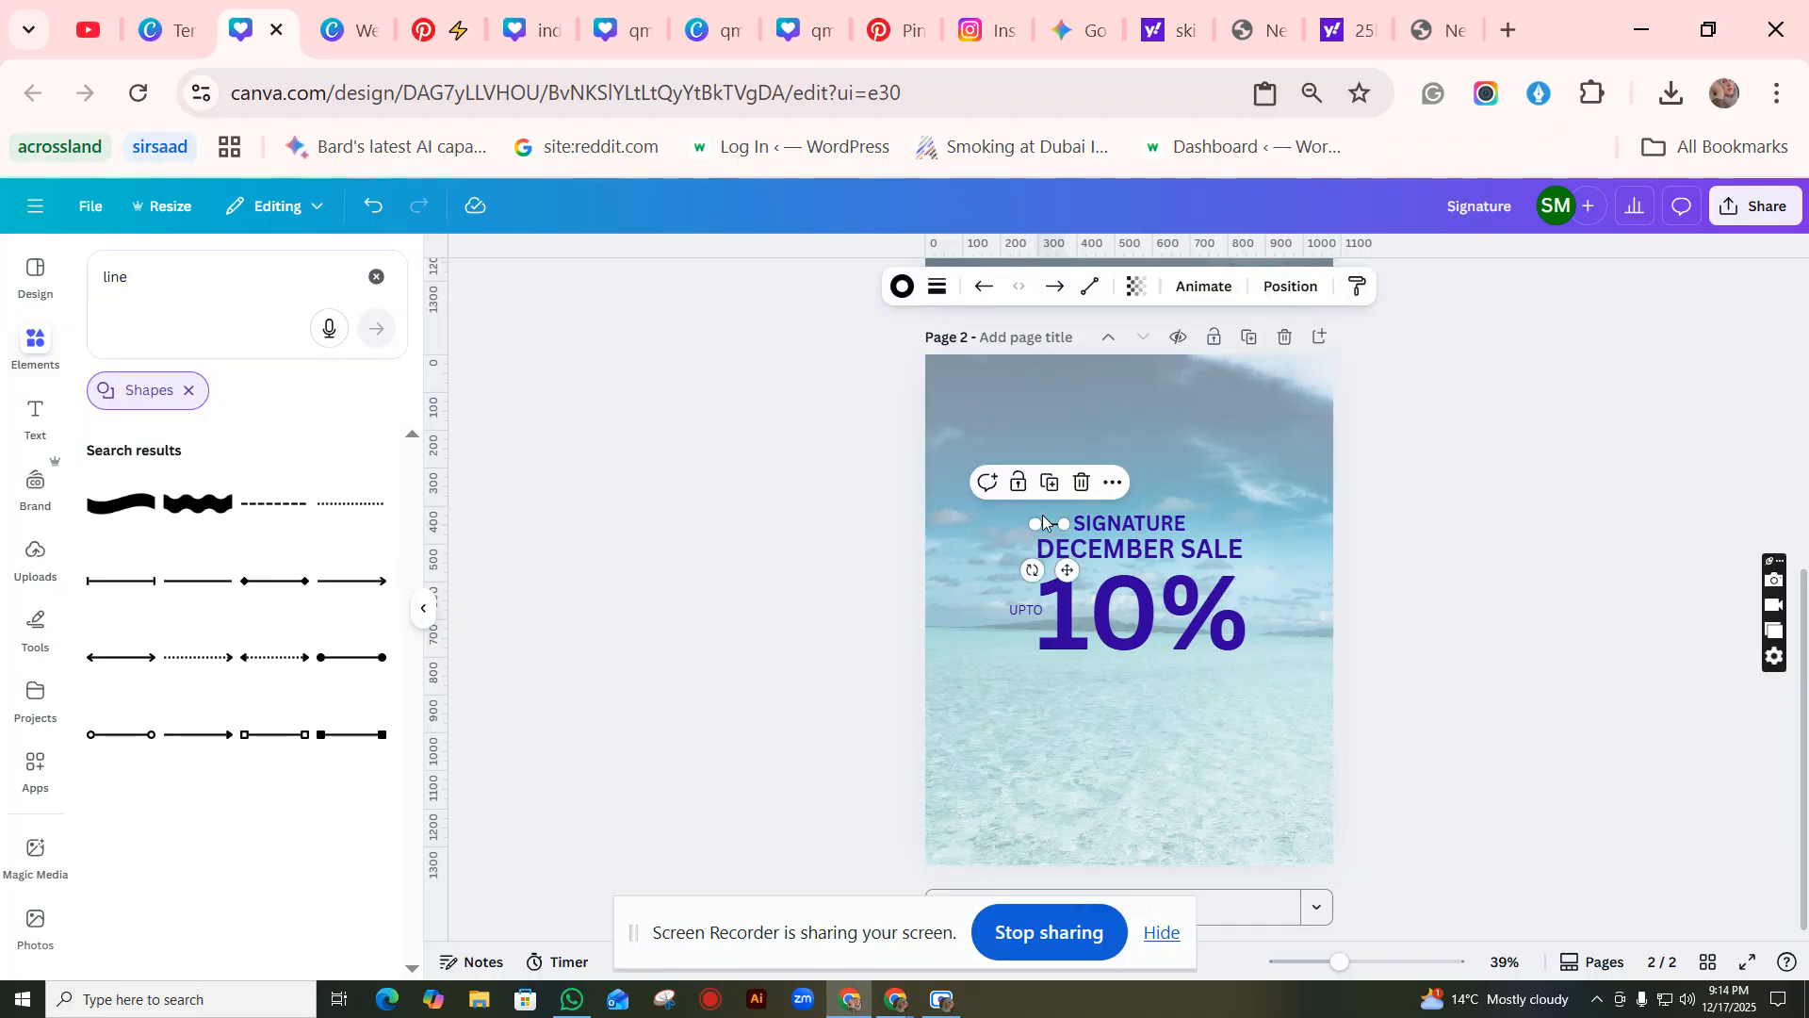
left_click(902, 288)
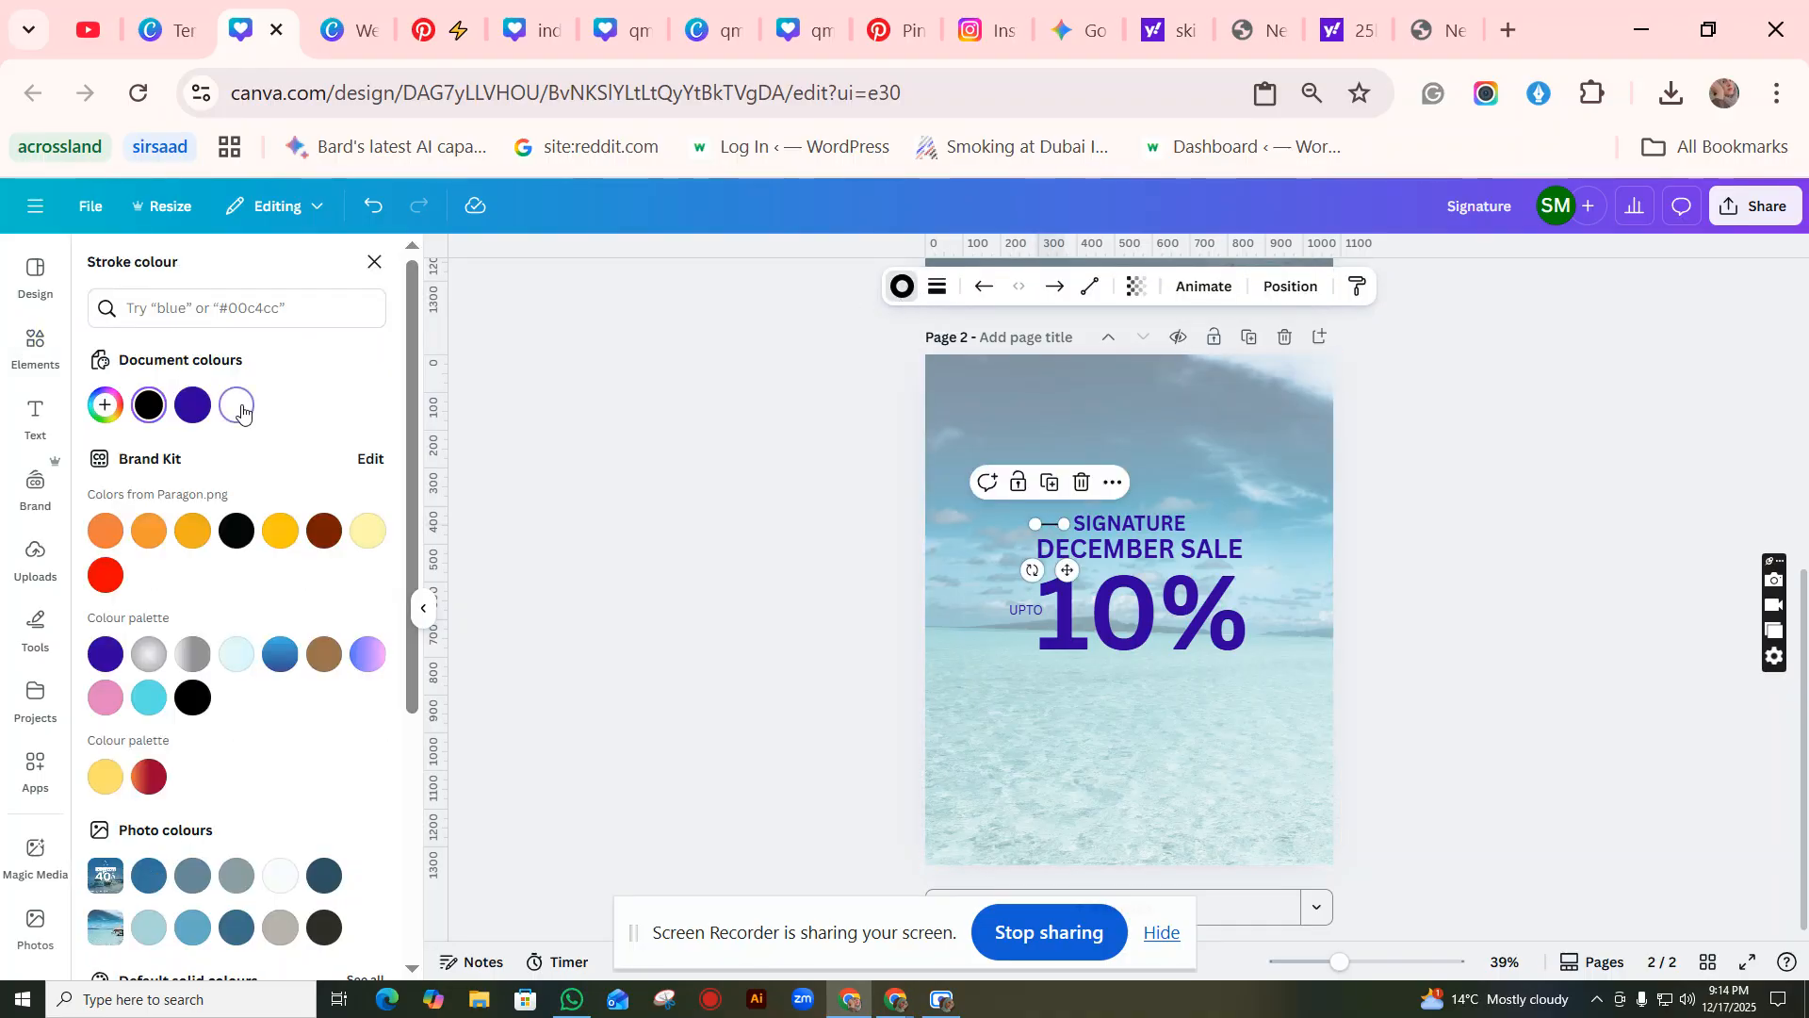
key("Escape")
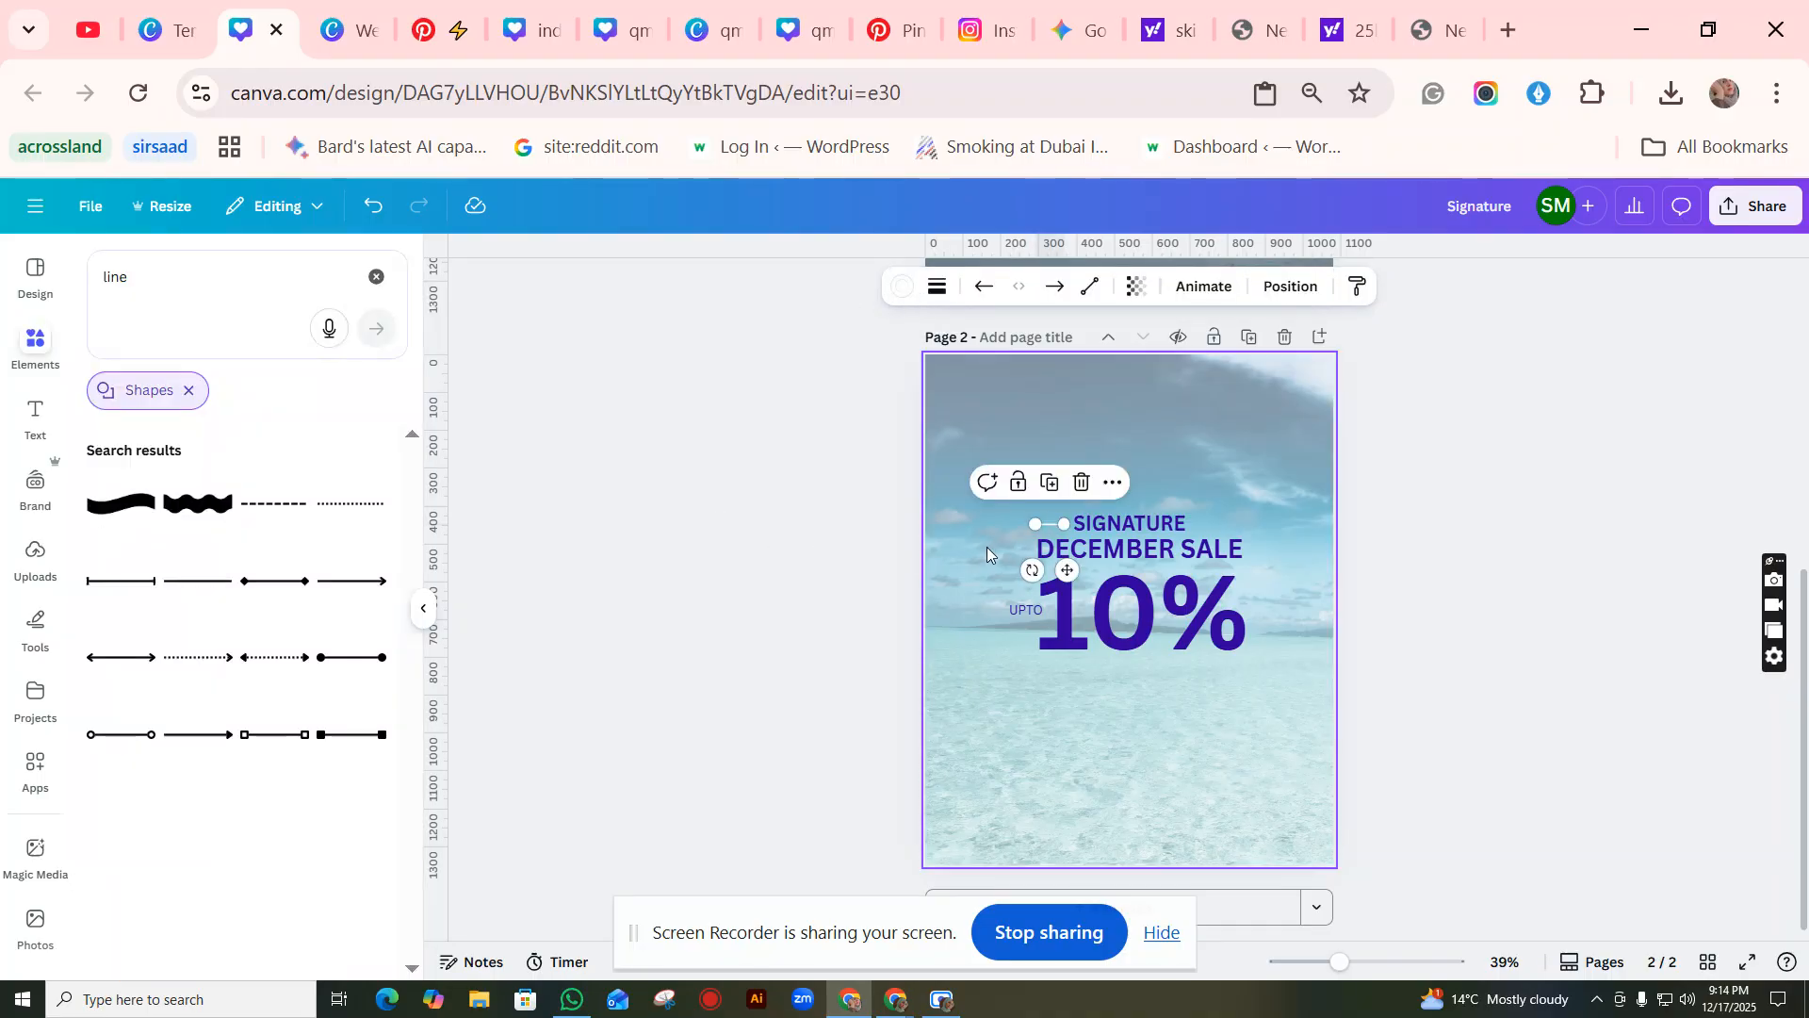
left_click(904, 290)
left_click(149, 406)
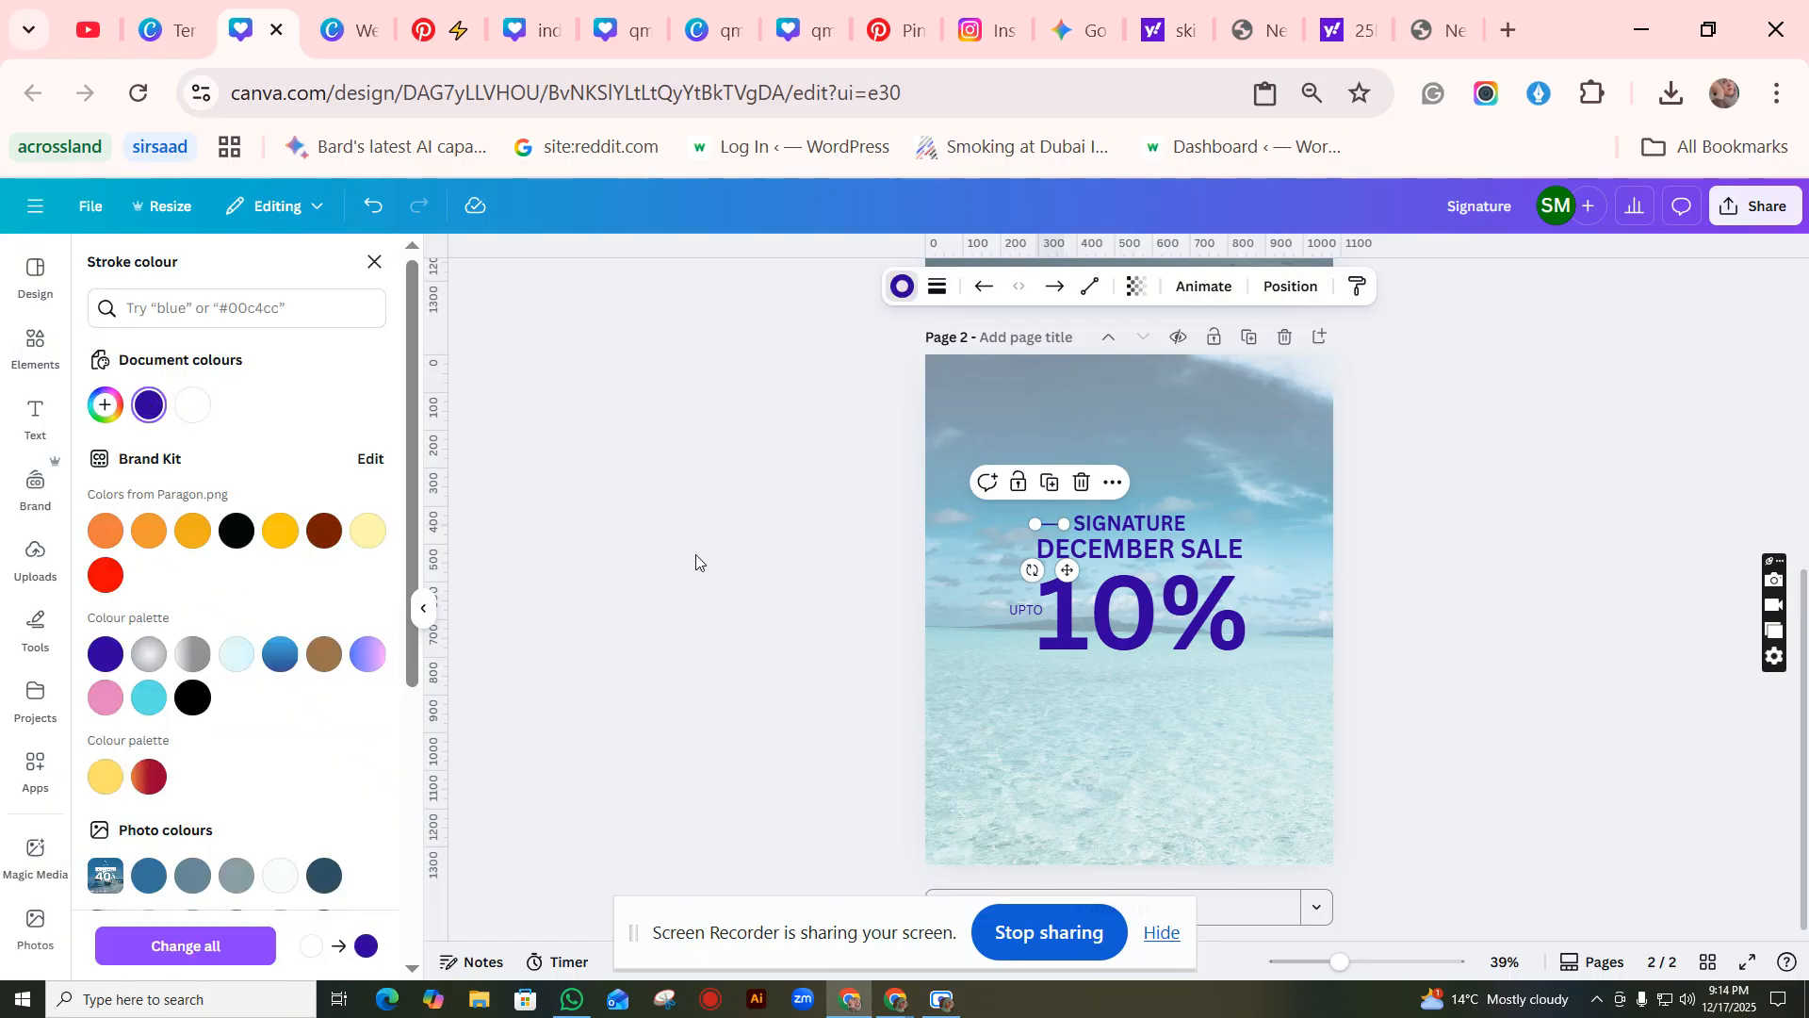
left_click(695, 555)
Step: Duplicate the line to the other side of SIGNATURE, level with the first and at an equal gap from the word
left_click(1053, 528)
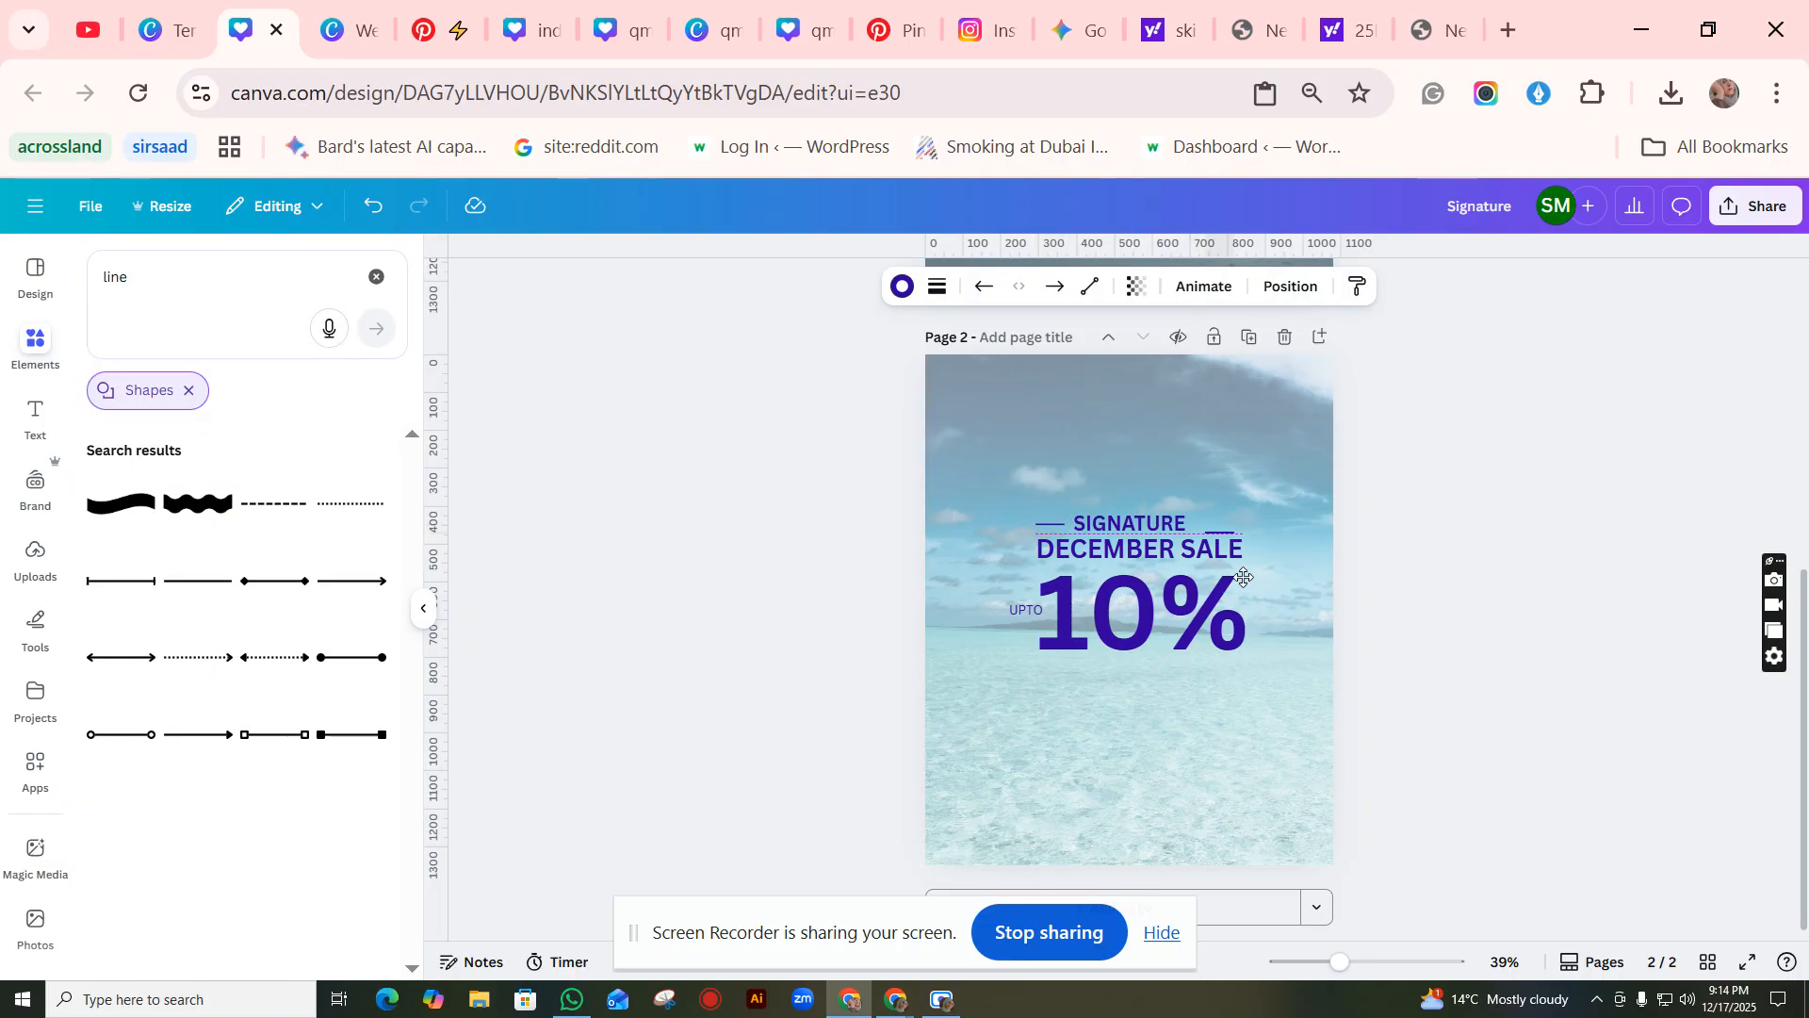
left_click_drag(1244, 577, 1233, 572)
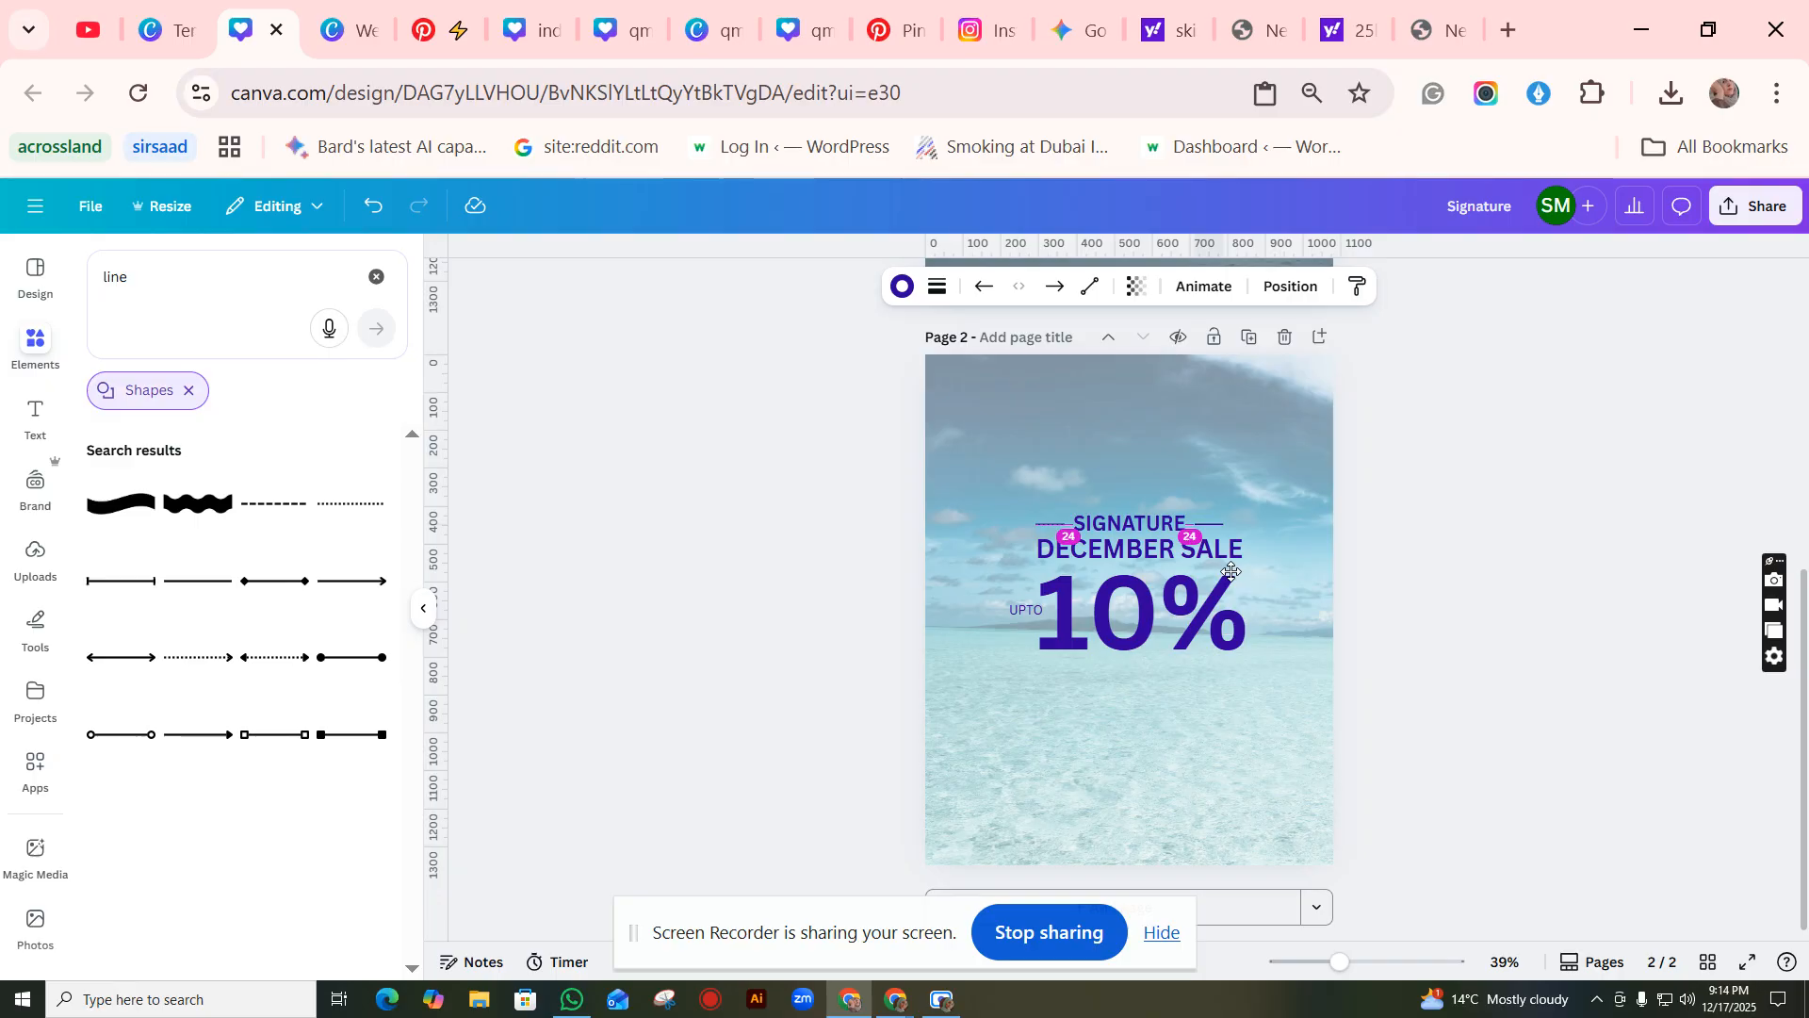
left_click_drag(1231, 572, 1232, 572)
left_click(1538, 637)
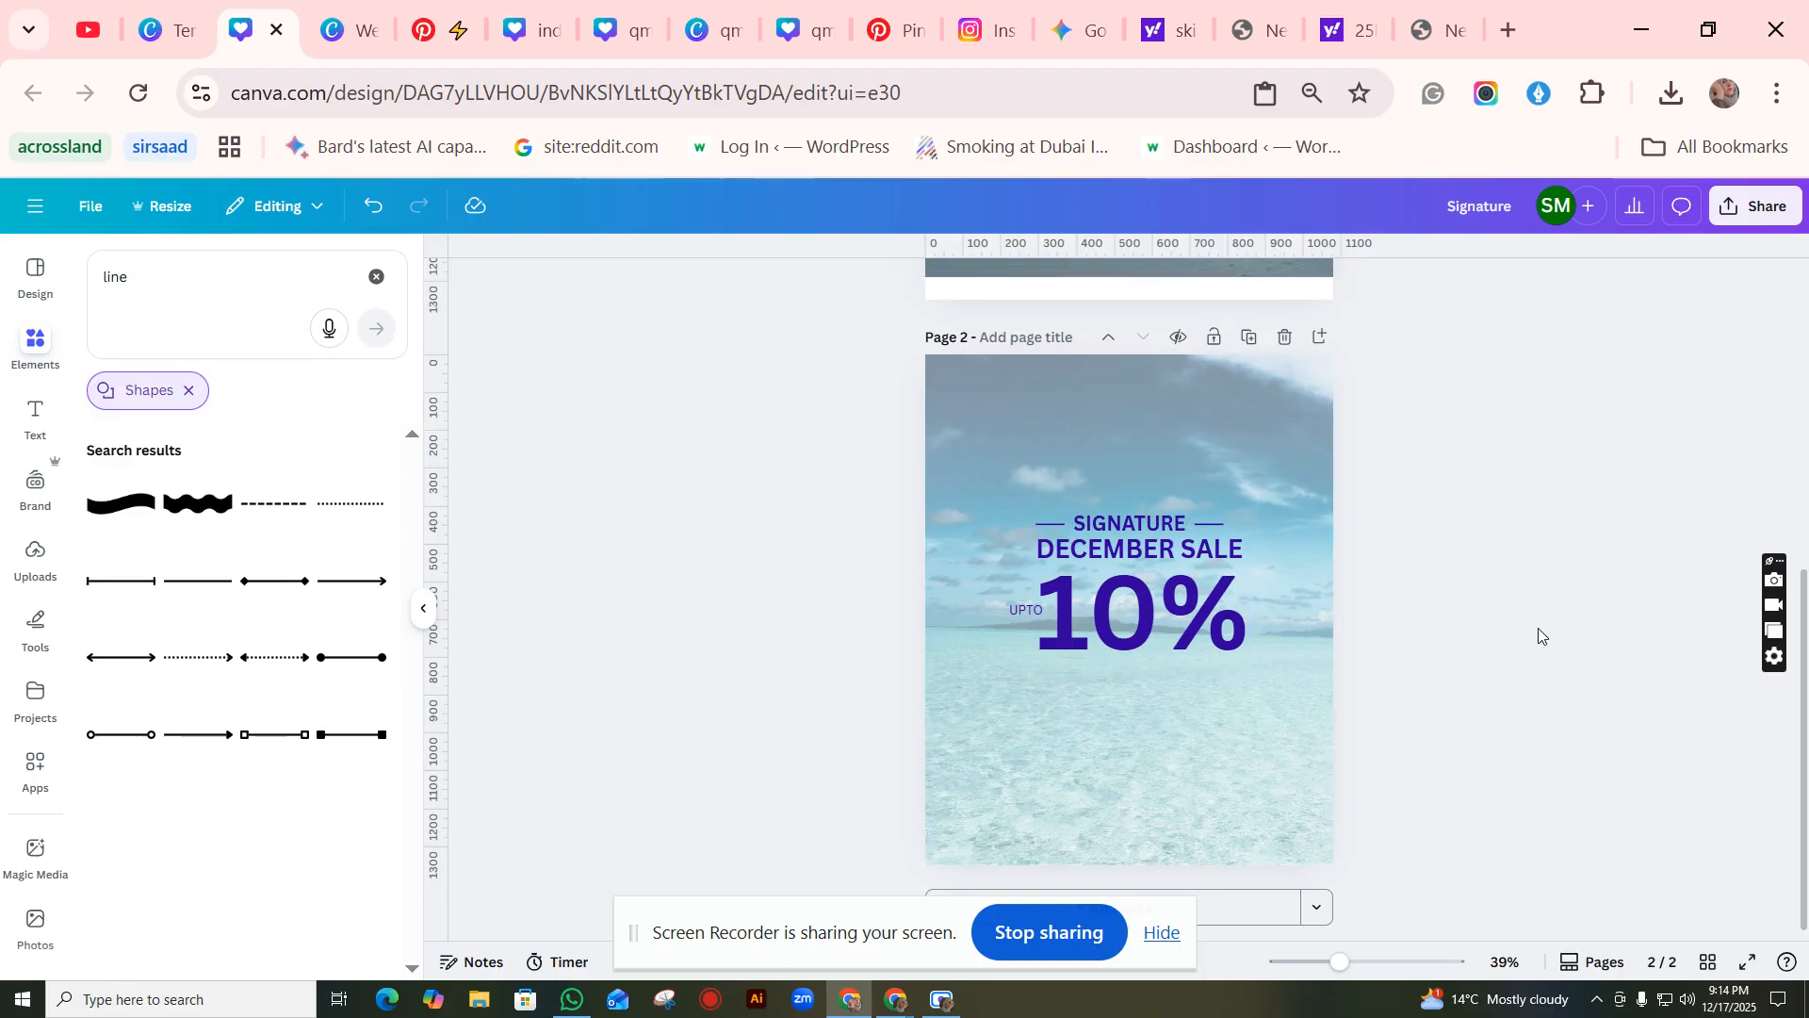
Step: Duplicate the SIGNATURE text and place the copy near the lower left corner of page 2
mouse_move(1351, 980)
left_mouse_down()
mouse_move(1381, 975)
mouse_move(1331, 970)
left_mouse_up()
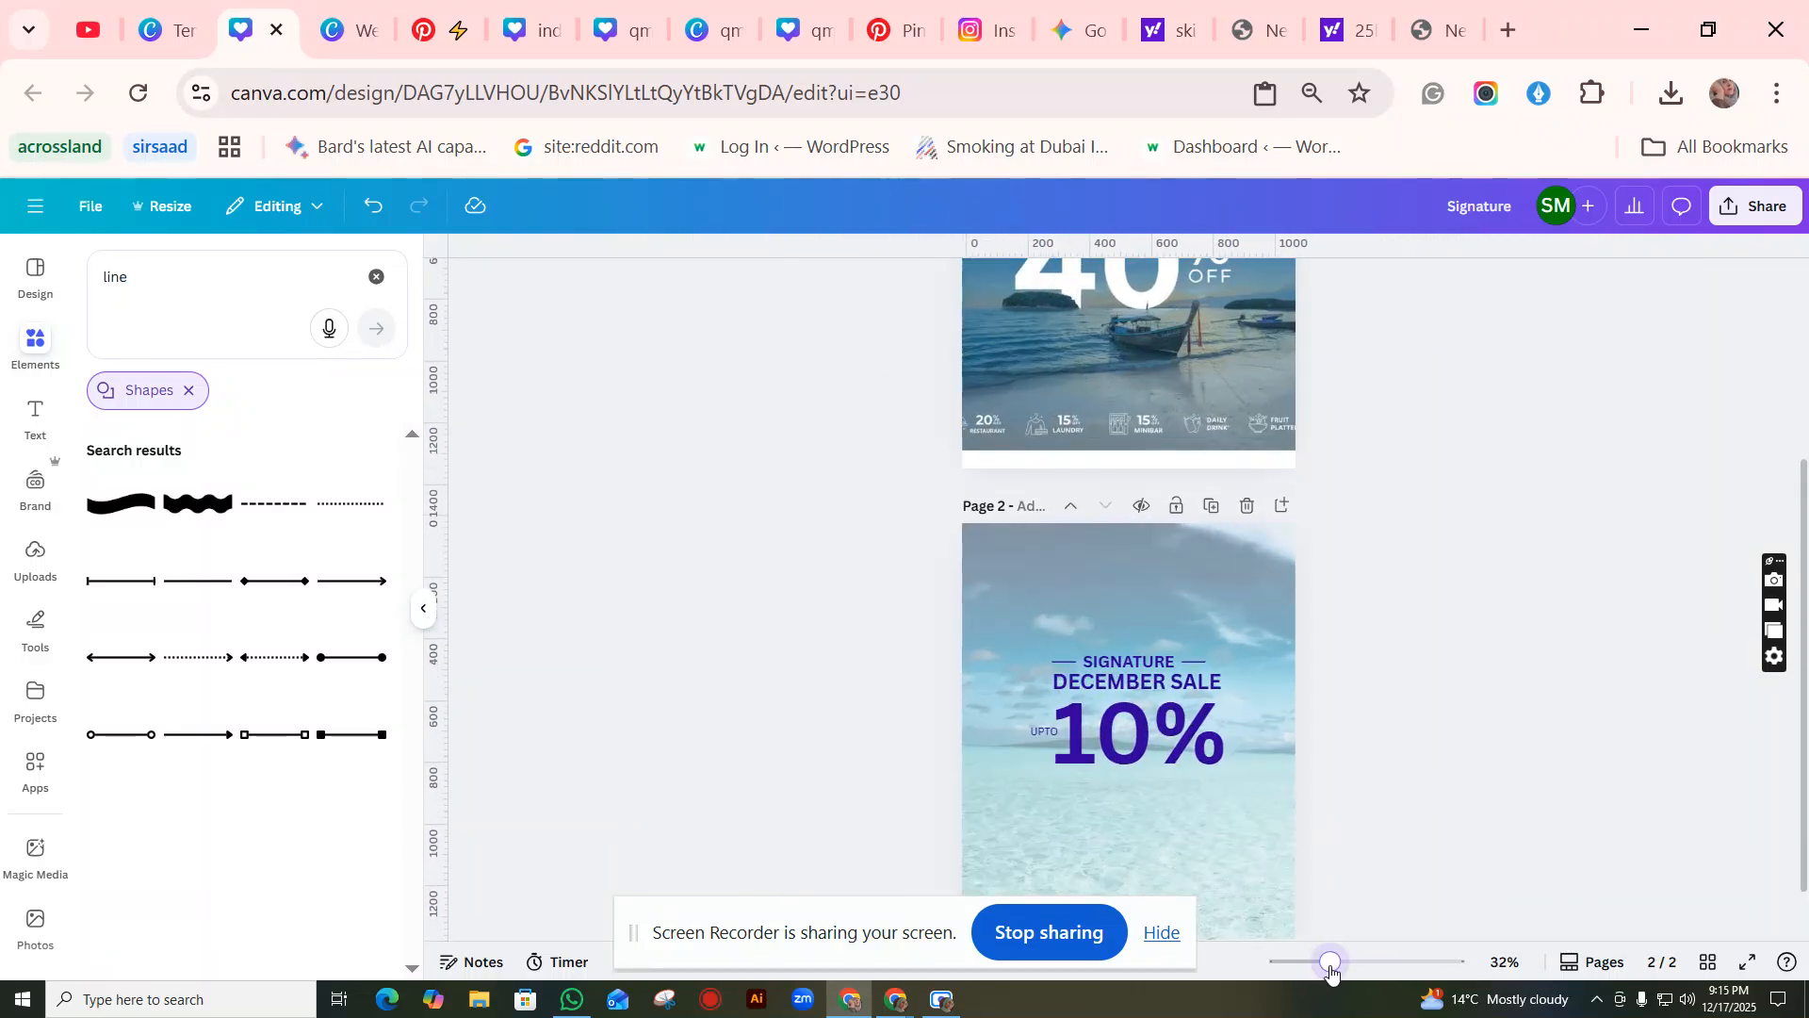
scroll(1407, 776, "down", 1)
double_click(1131, 586)
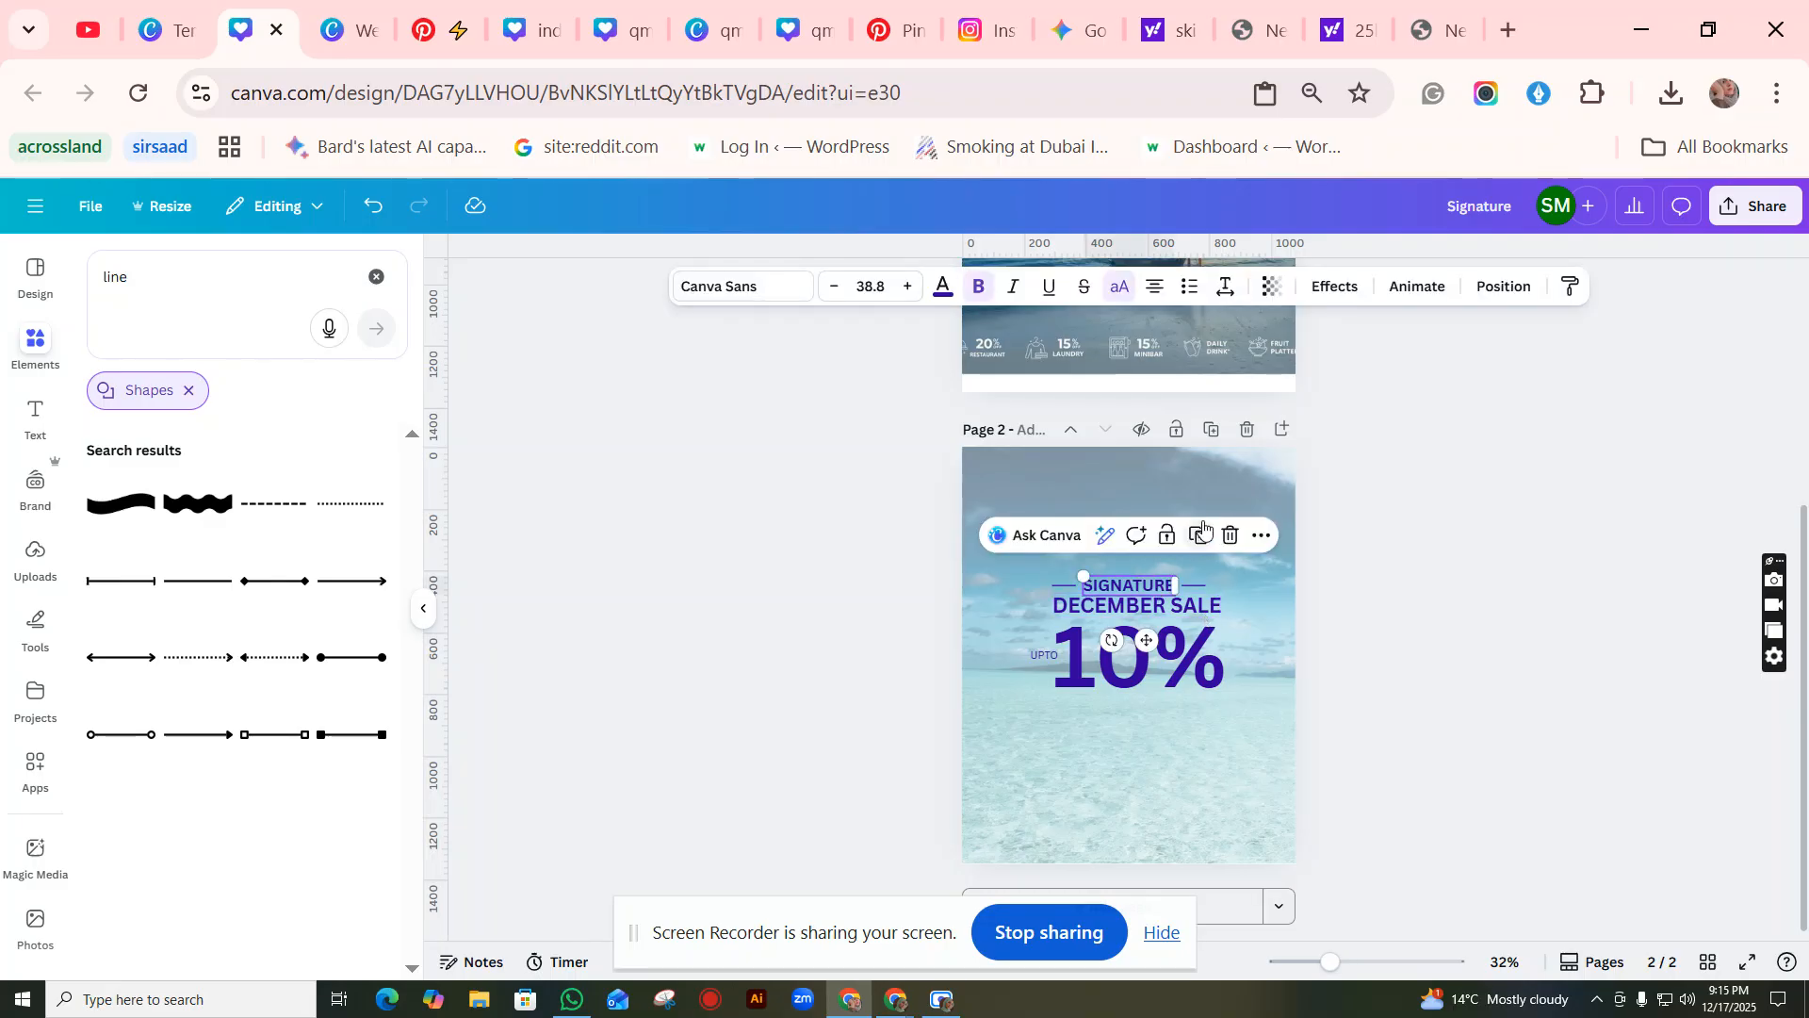
left_click(1201, 534)
left_click_drag(1161, 598, 1051, 830)
Step: Retype the copied text as DAUL, scaled down to size 33.7 with the uppercase formatting turned off
double_click(1052, 830)
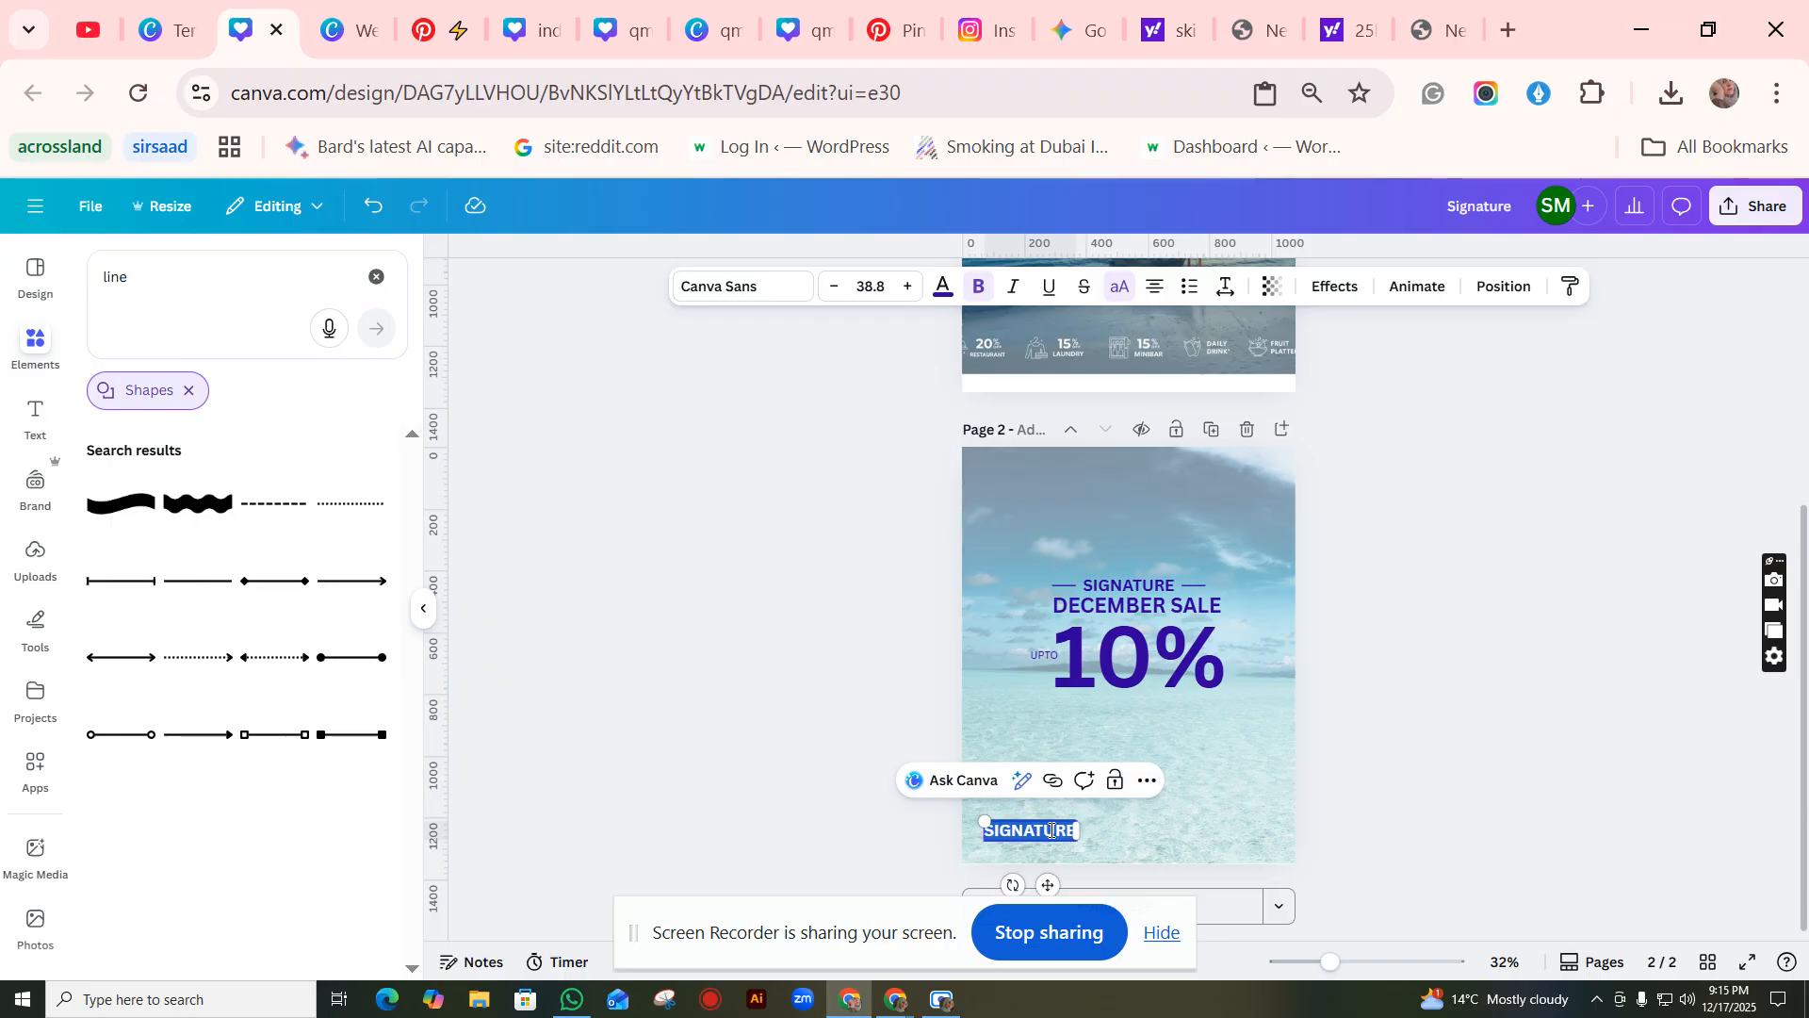
type("DAUL")
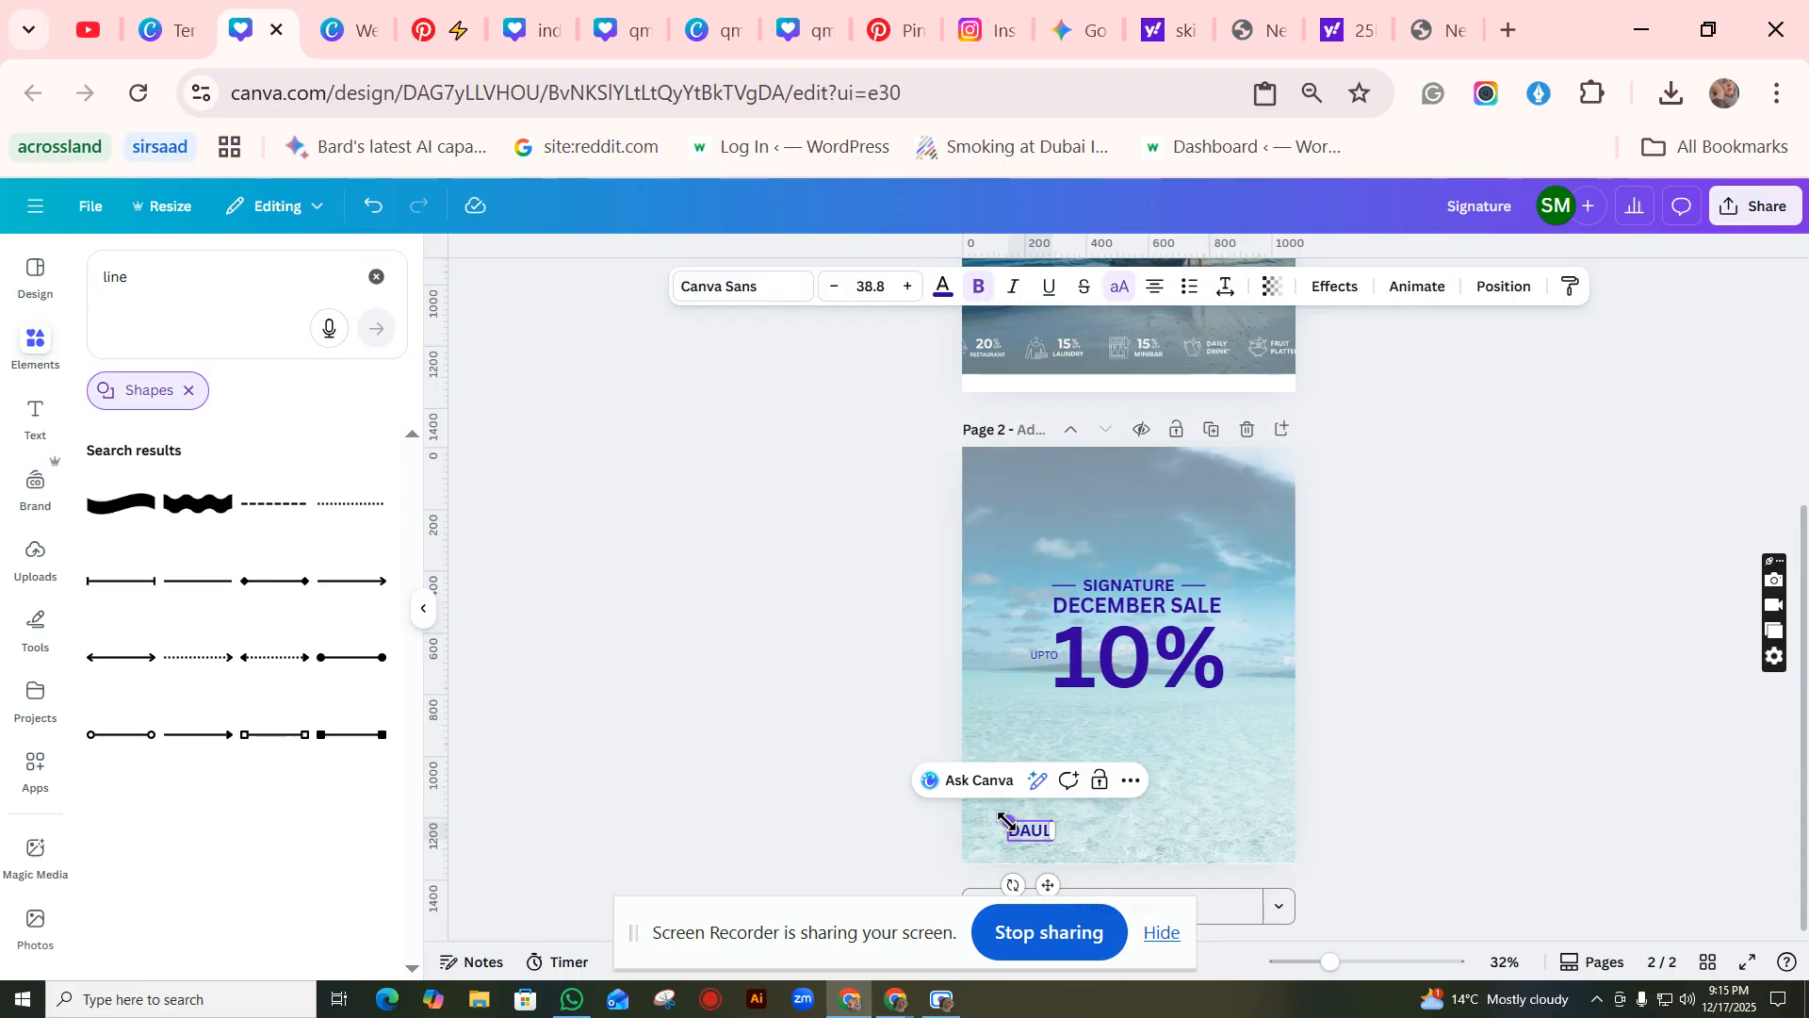
left_click_drag(1004, 820, 1011, 825)
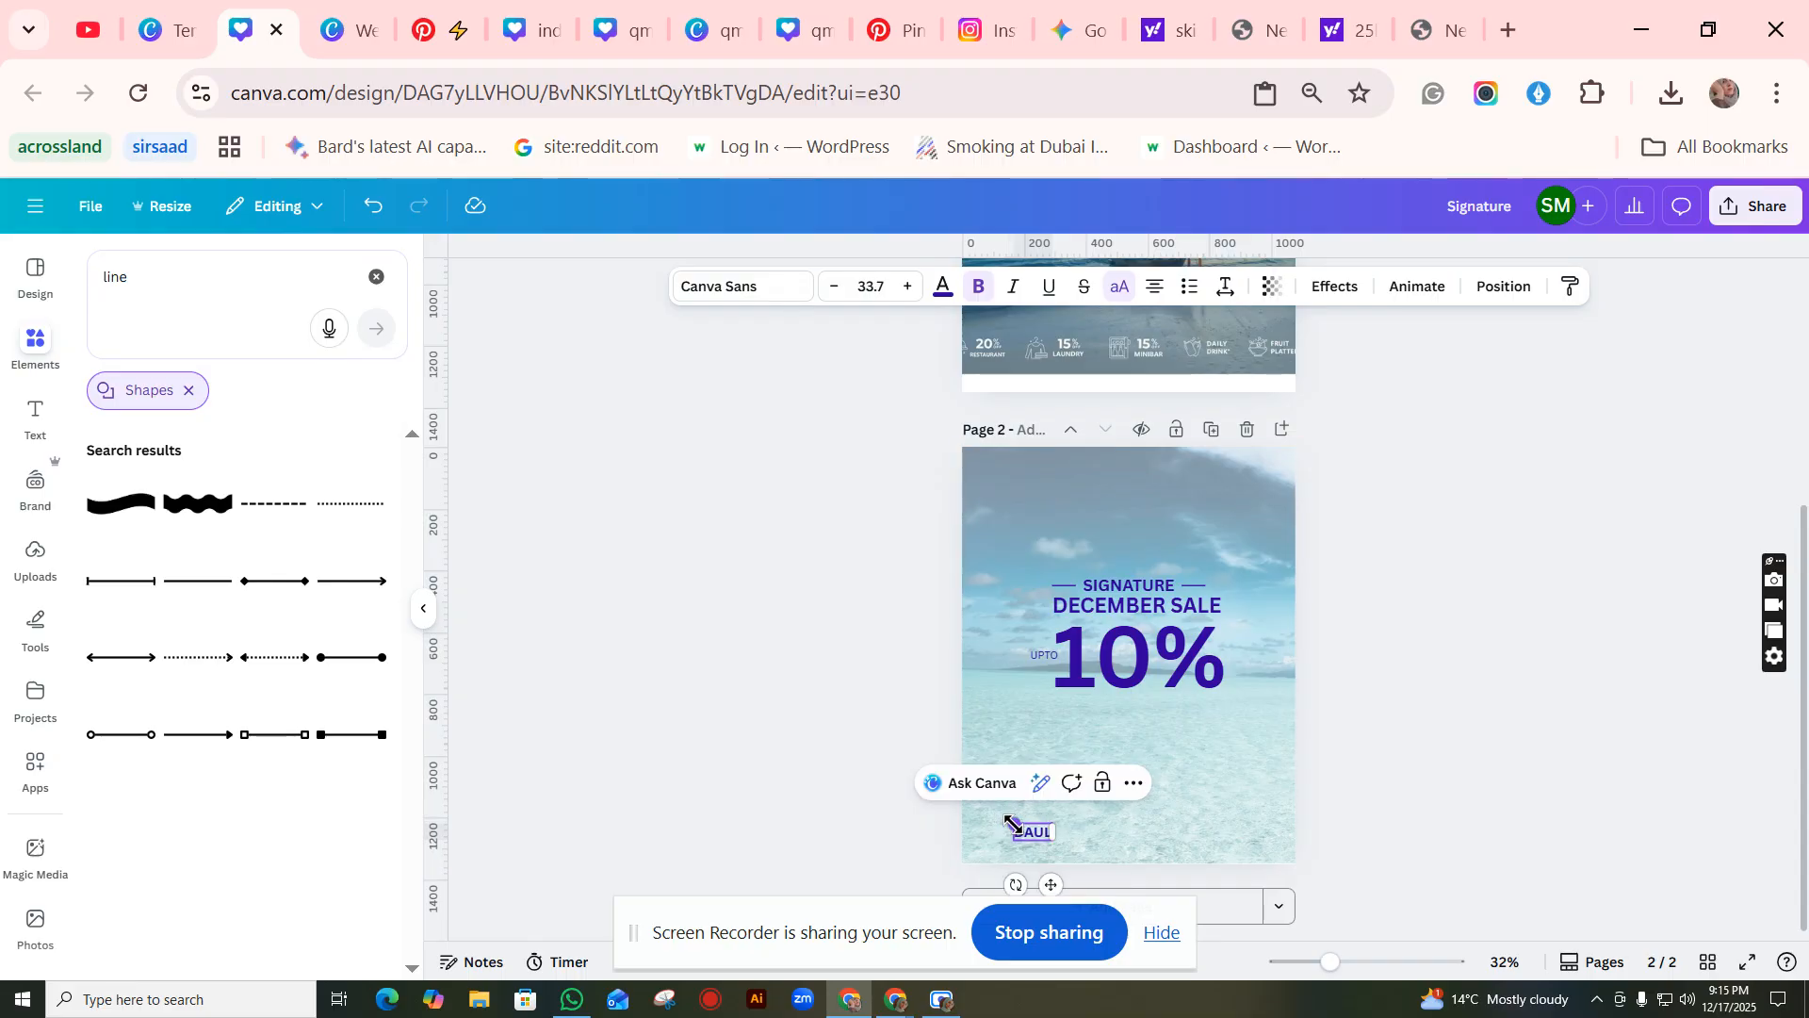
left_click(1113, 285)
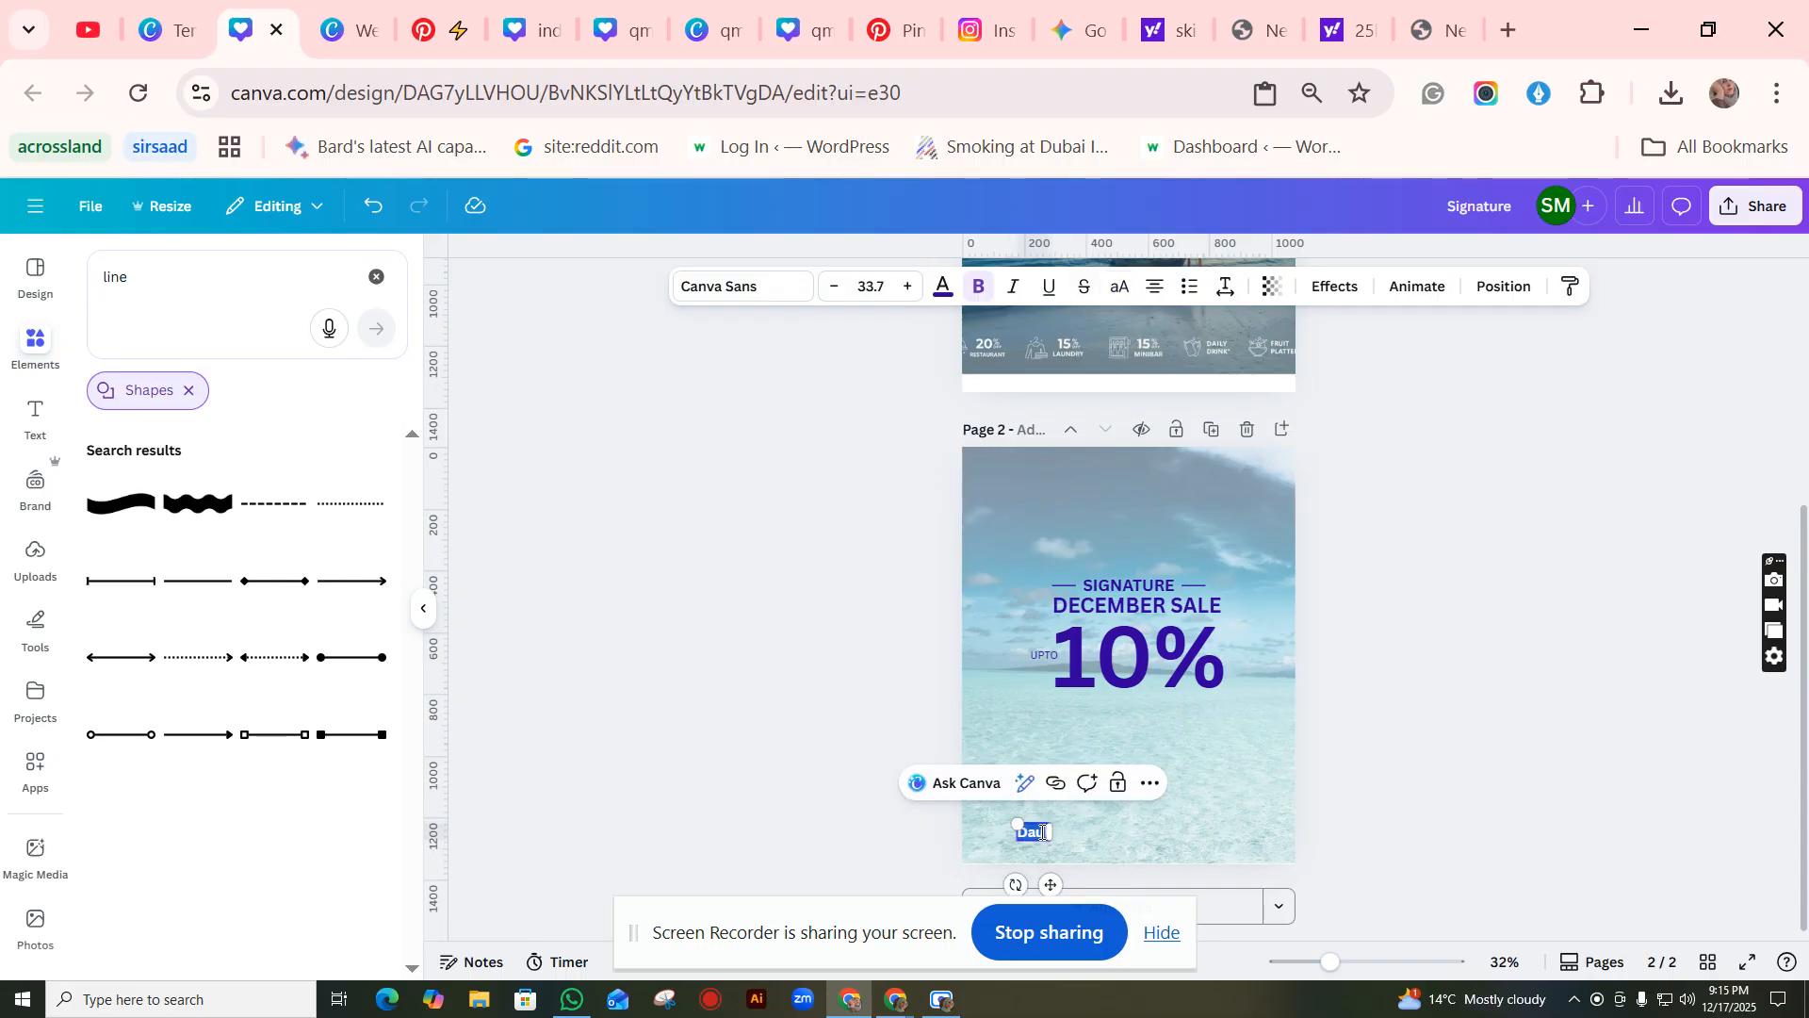
Step: Replace the small label's text with "Fun & Entertainment" and scale it down to size 27.6
type("Fun")
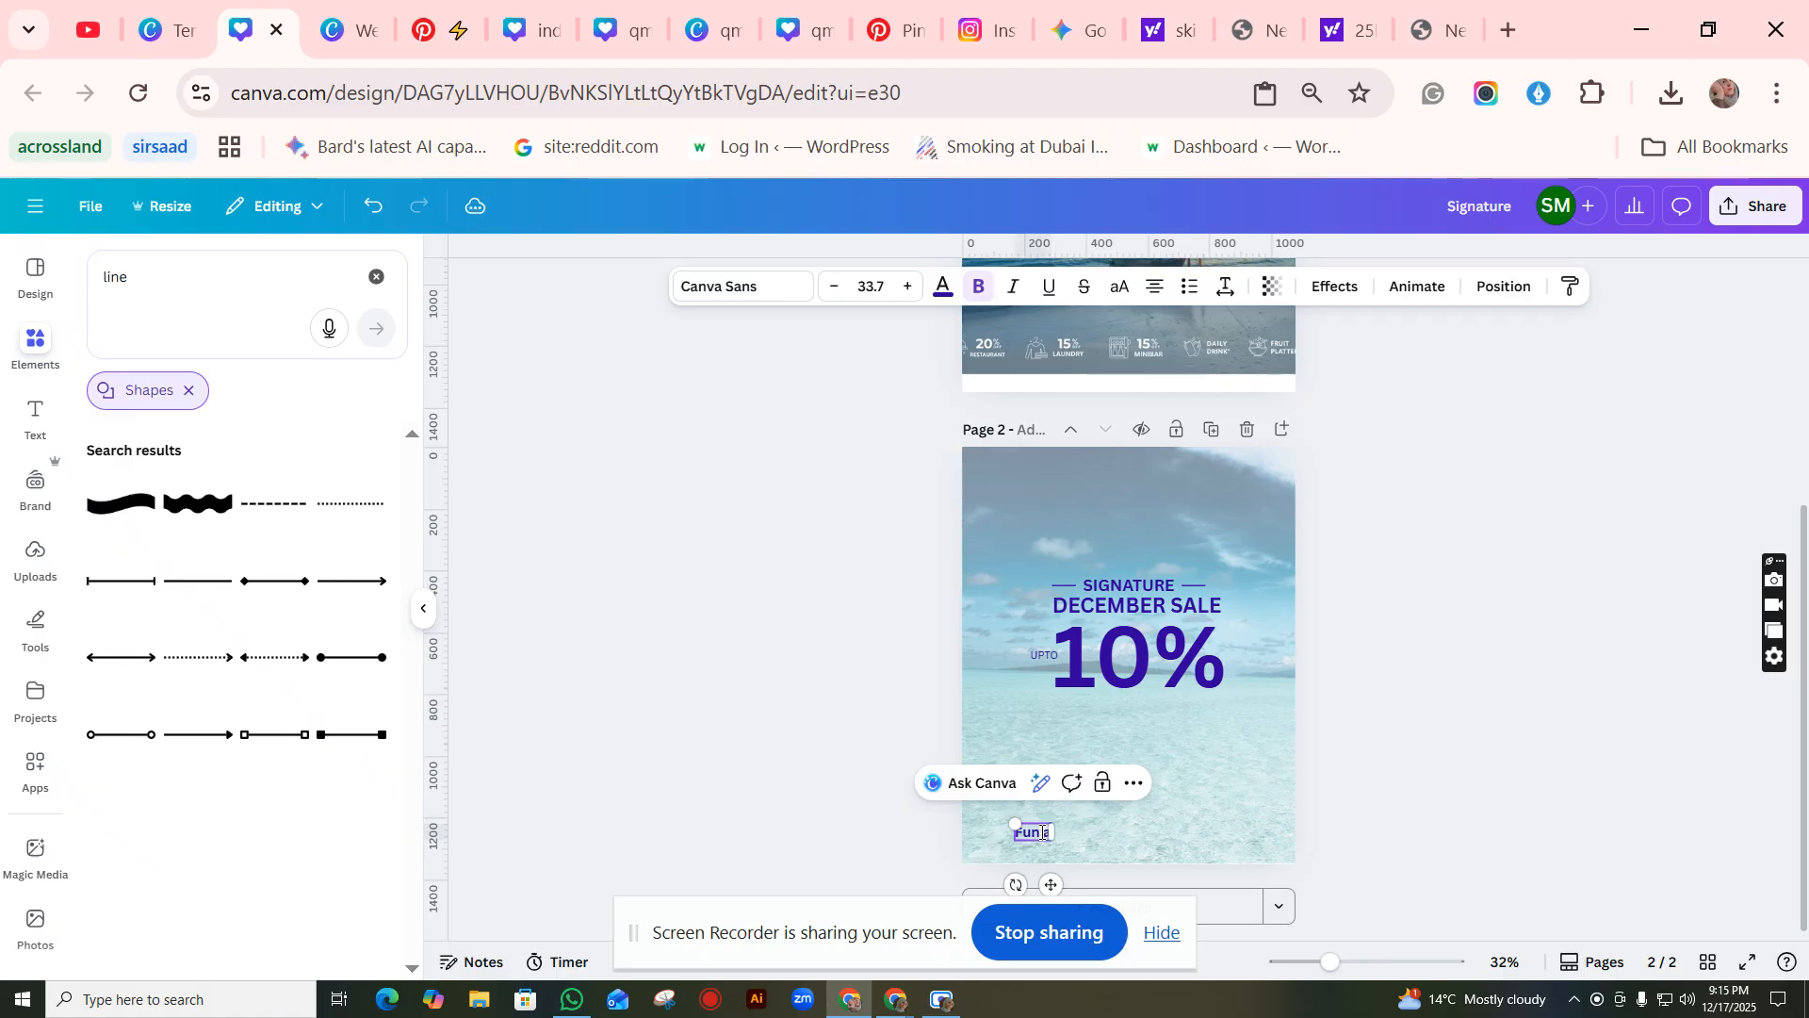
type(" & Entertainm")
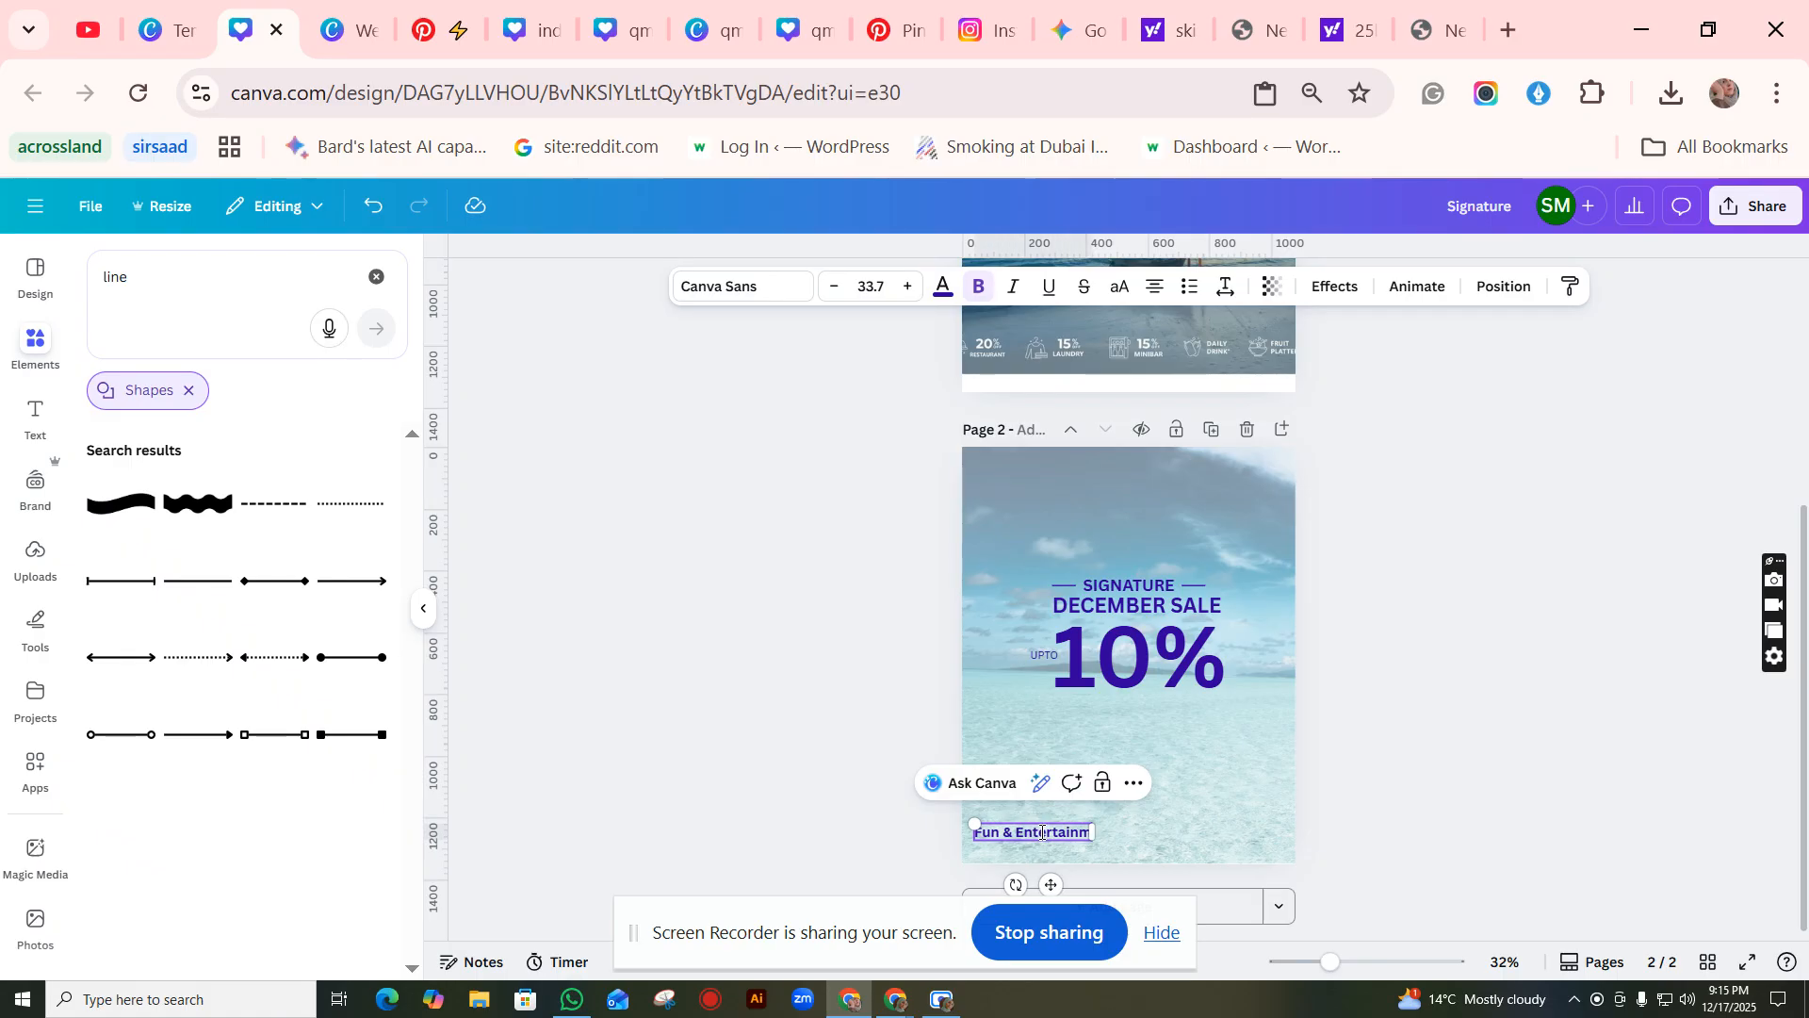
type("ent")
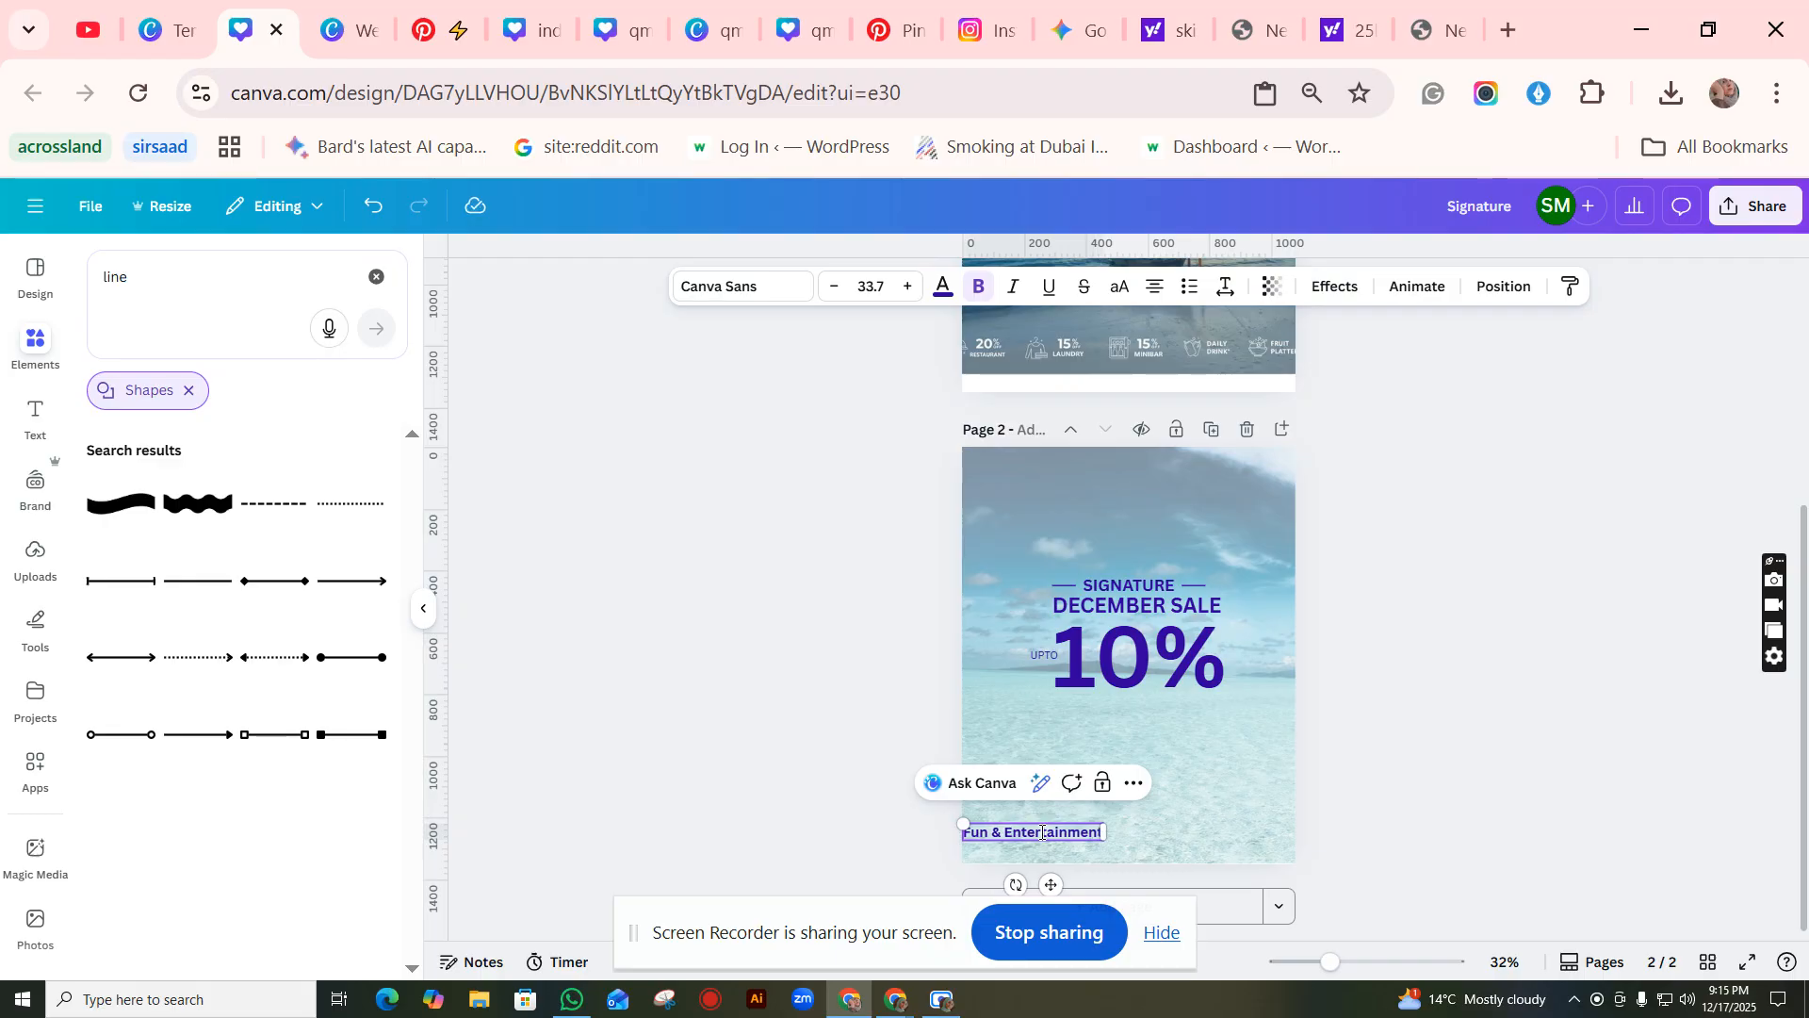
left_click_drag(965, 826, 988, 829)
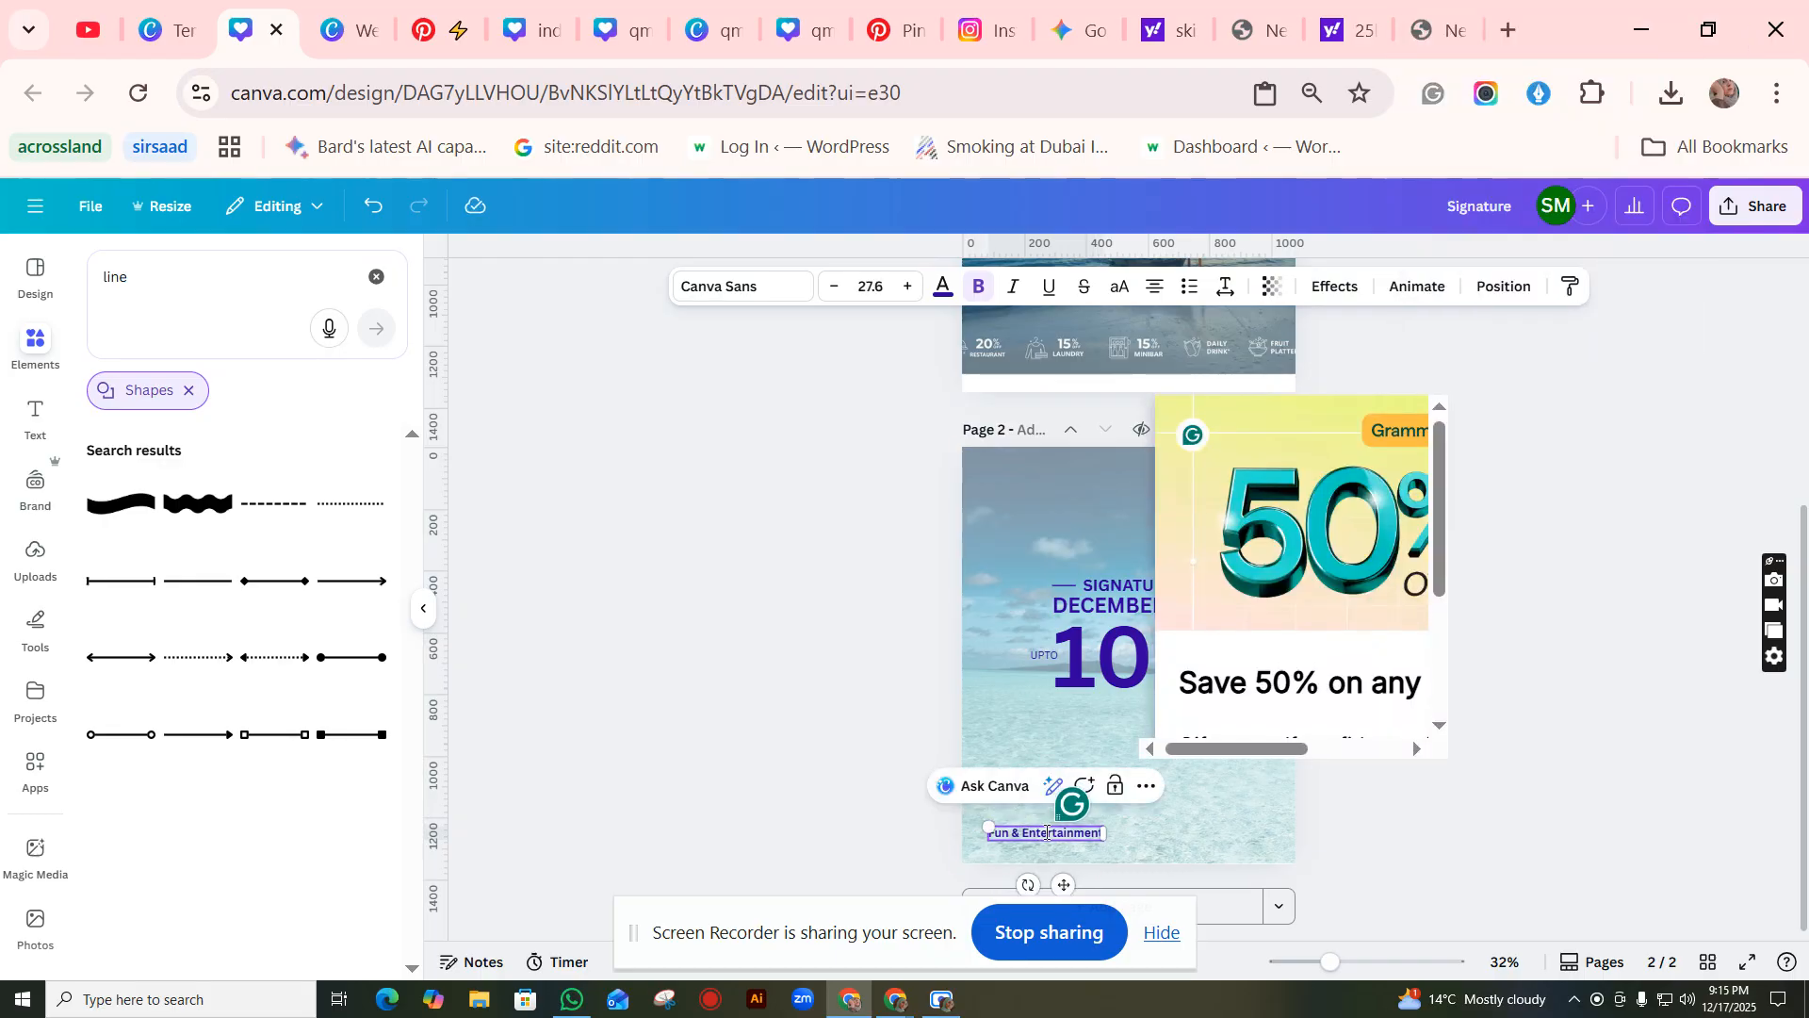
left_click(1325, 590)
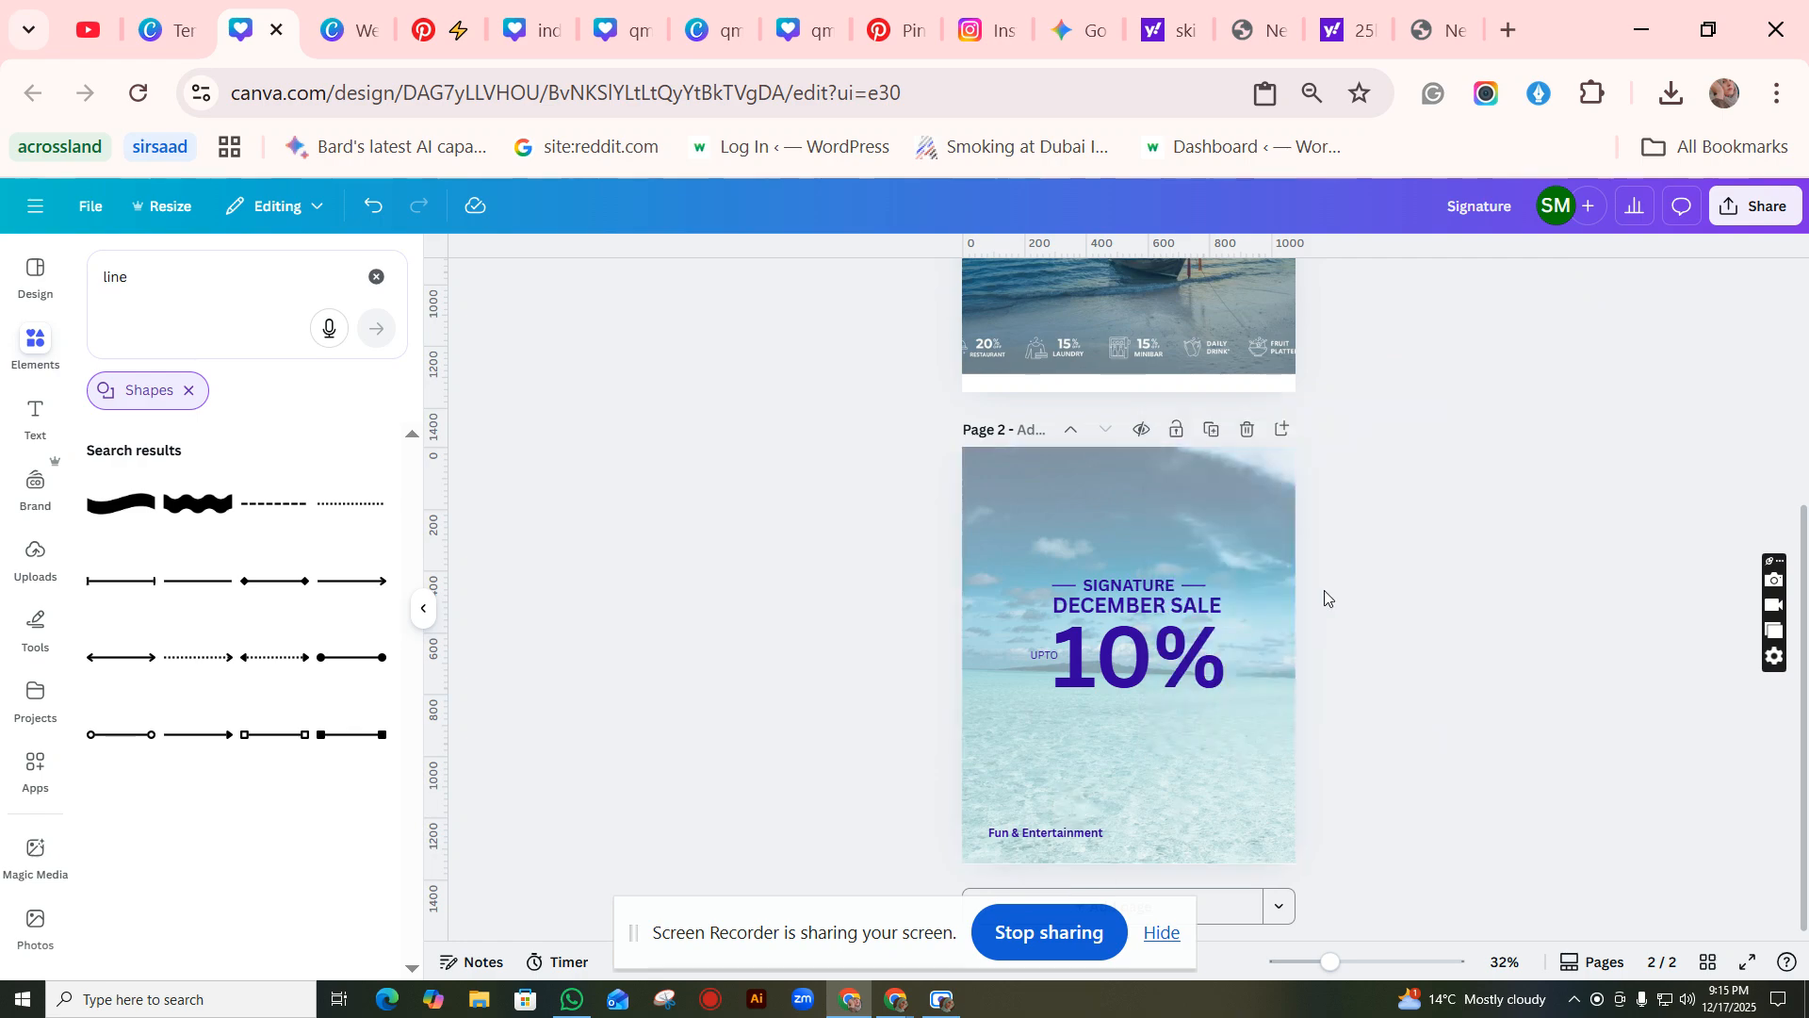
Step: Duplicate the Fun & Entertainment label and change the copy's text to "Lunch & Dinner"
left_click(1078, 835)
left_click_drag(1078, 835, 1165, 848)
double_click(1164, 848)
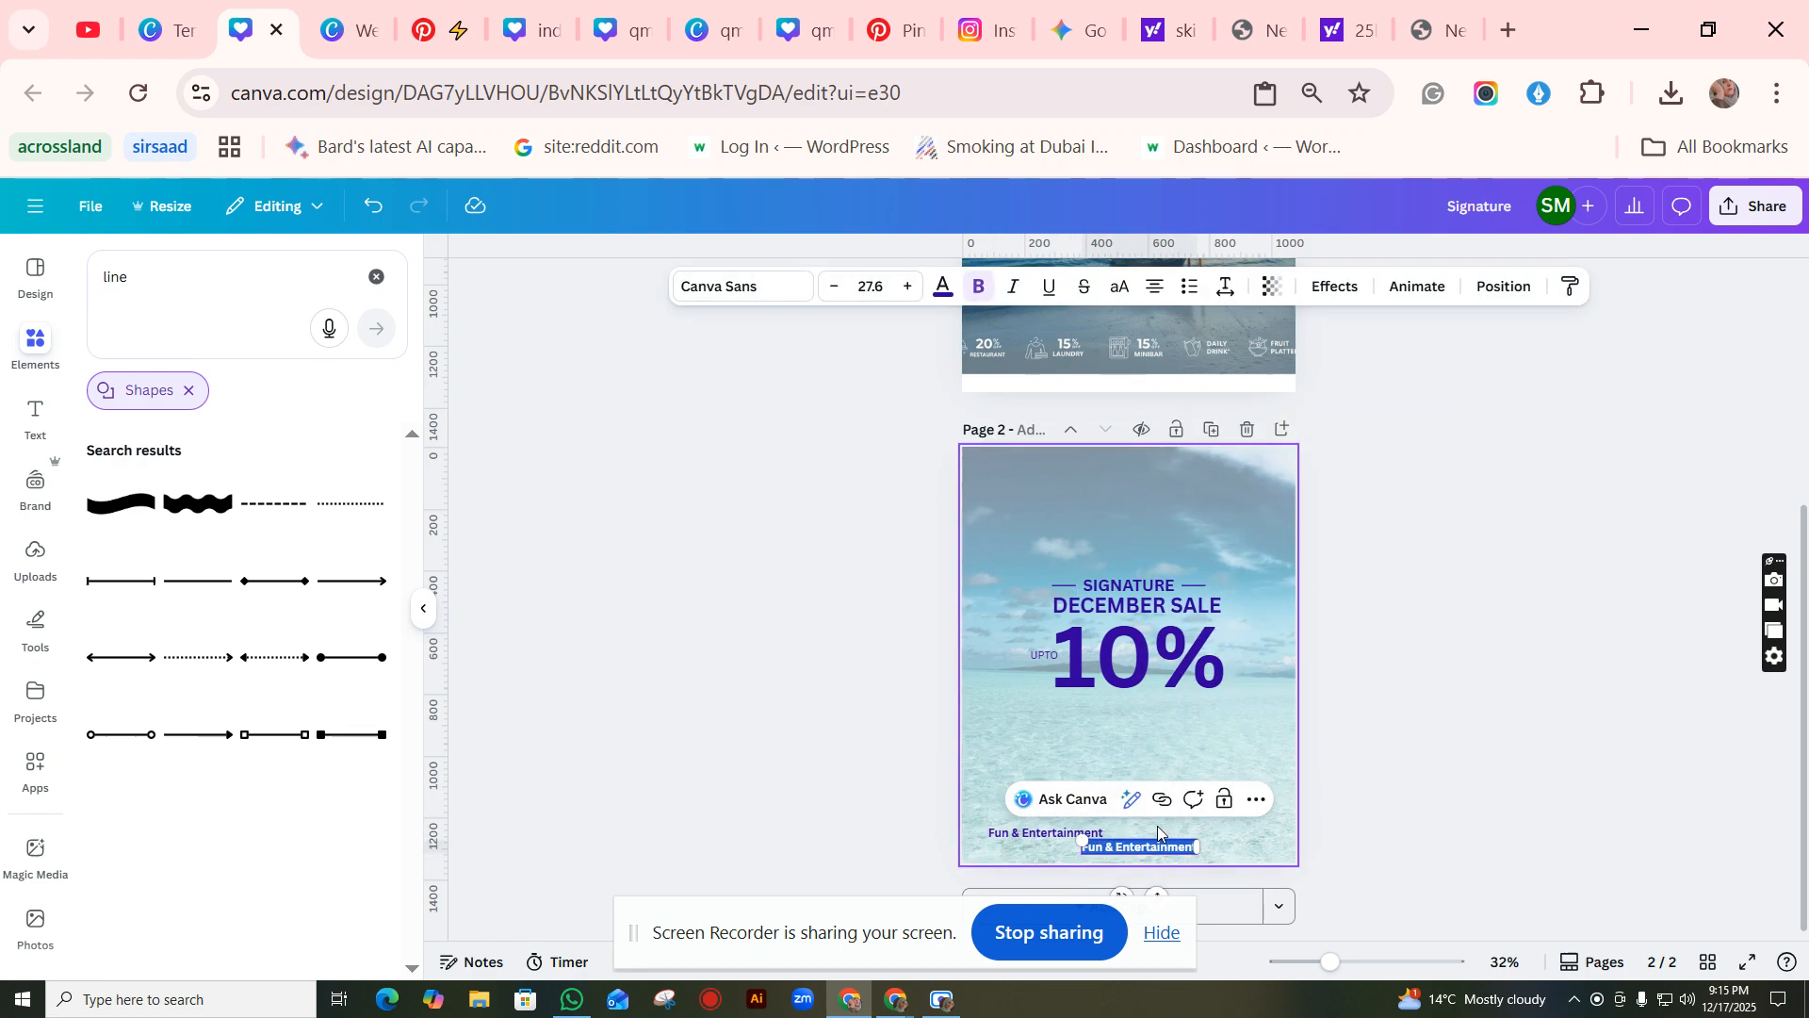
type("Lunch")
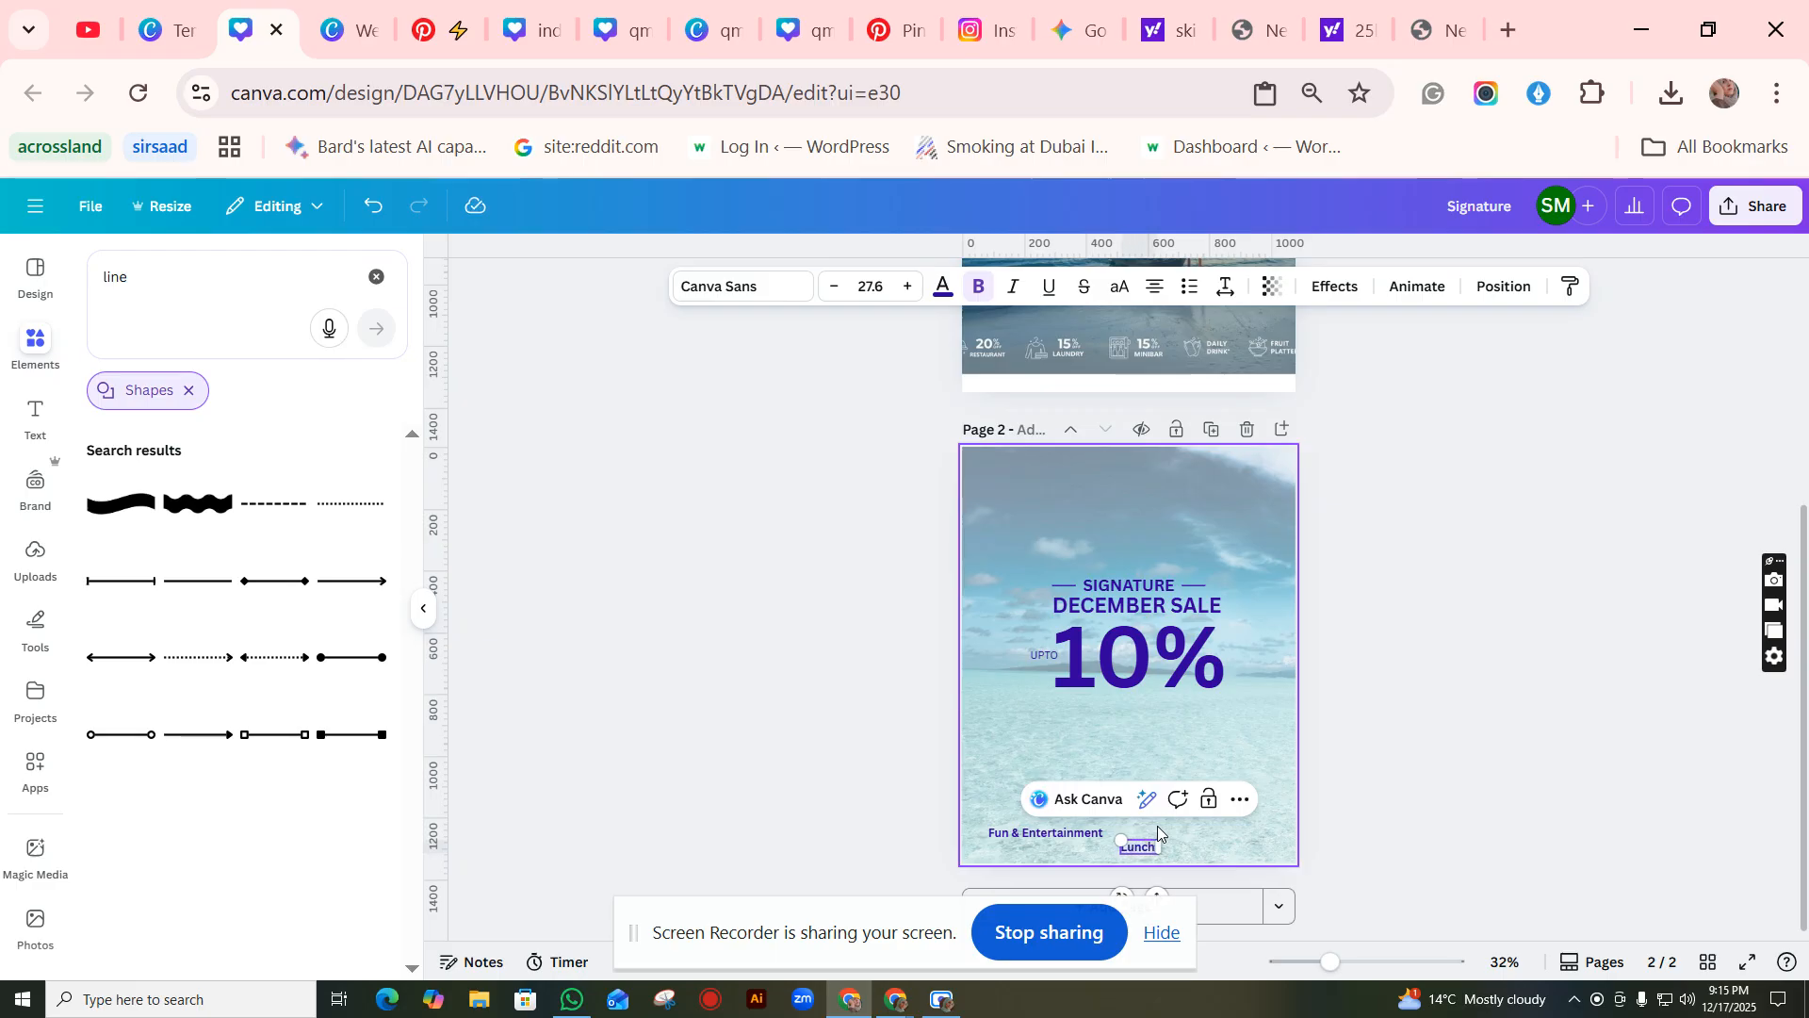
type(" & Dinne")
left_click(1439, 801)
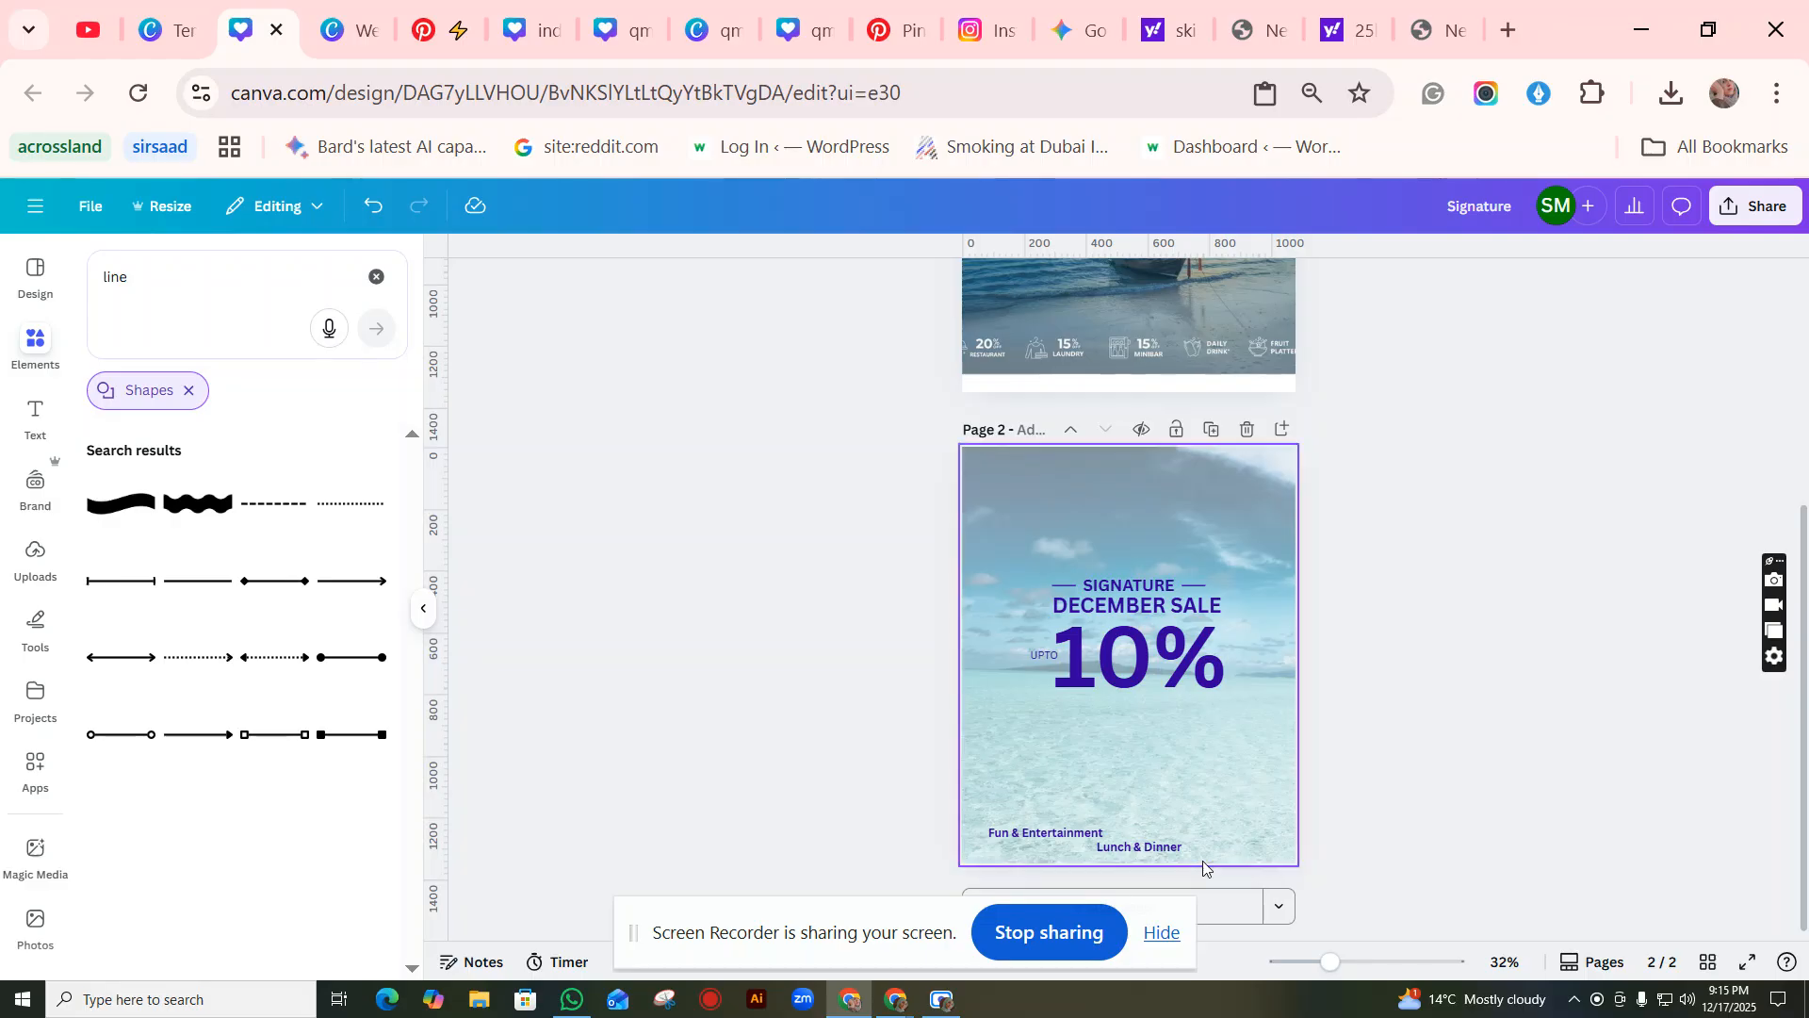
Step: Line up Lunch & Dinner beside Fun & Entertainment and place a duplicate of it further along the same row
left_click(1137, 853)
left_click_drag(1137, 853, 1291, 834)
left_click(1240, 793)
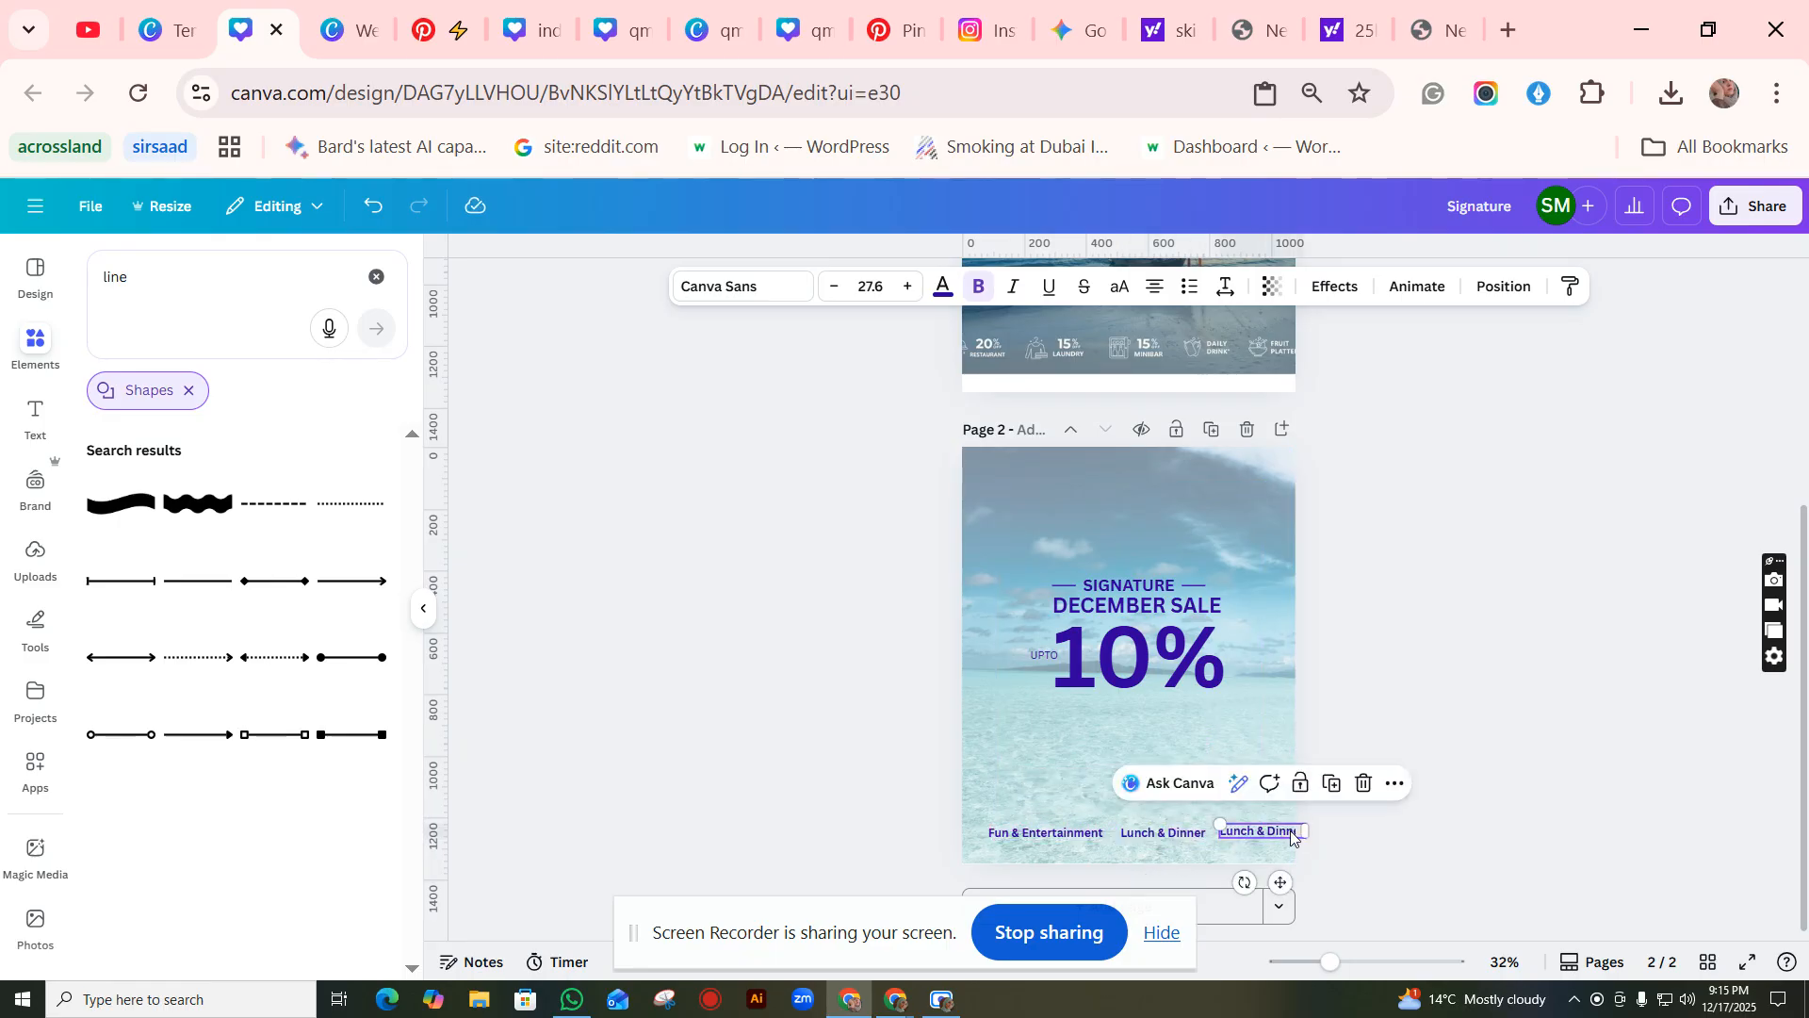
Step: Change the last label in the row to "Bonfires" and move it closer to Lunch & Dinner, aligned with the row
double_click(1291, 833)
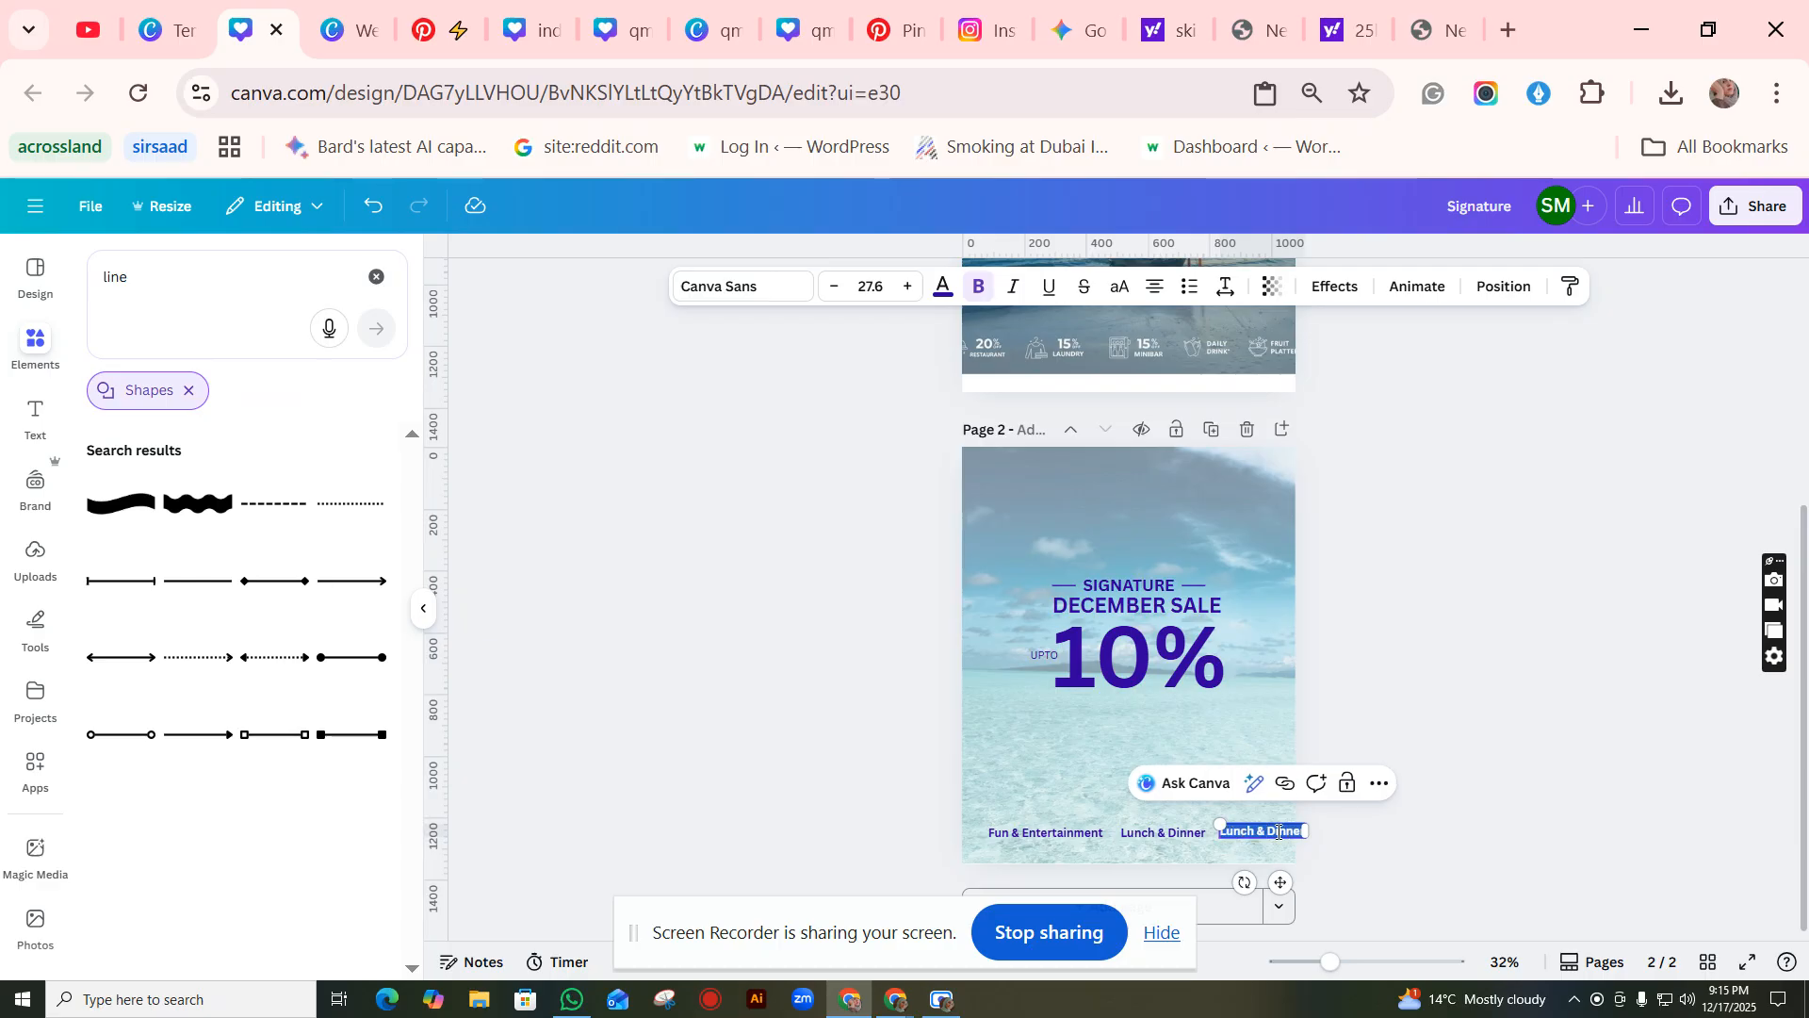
type("Bor")
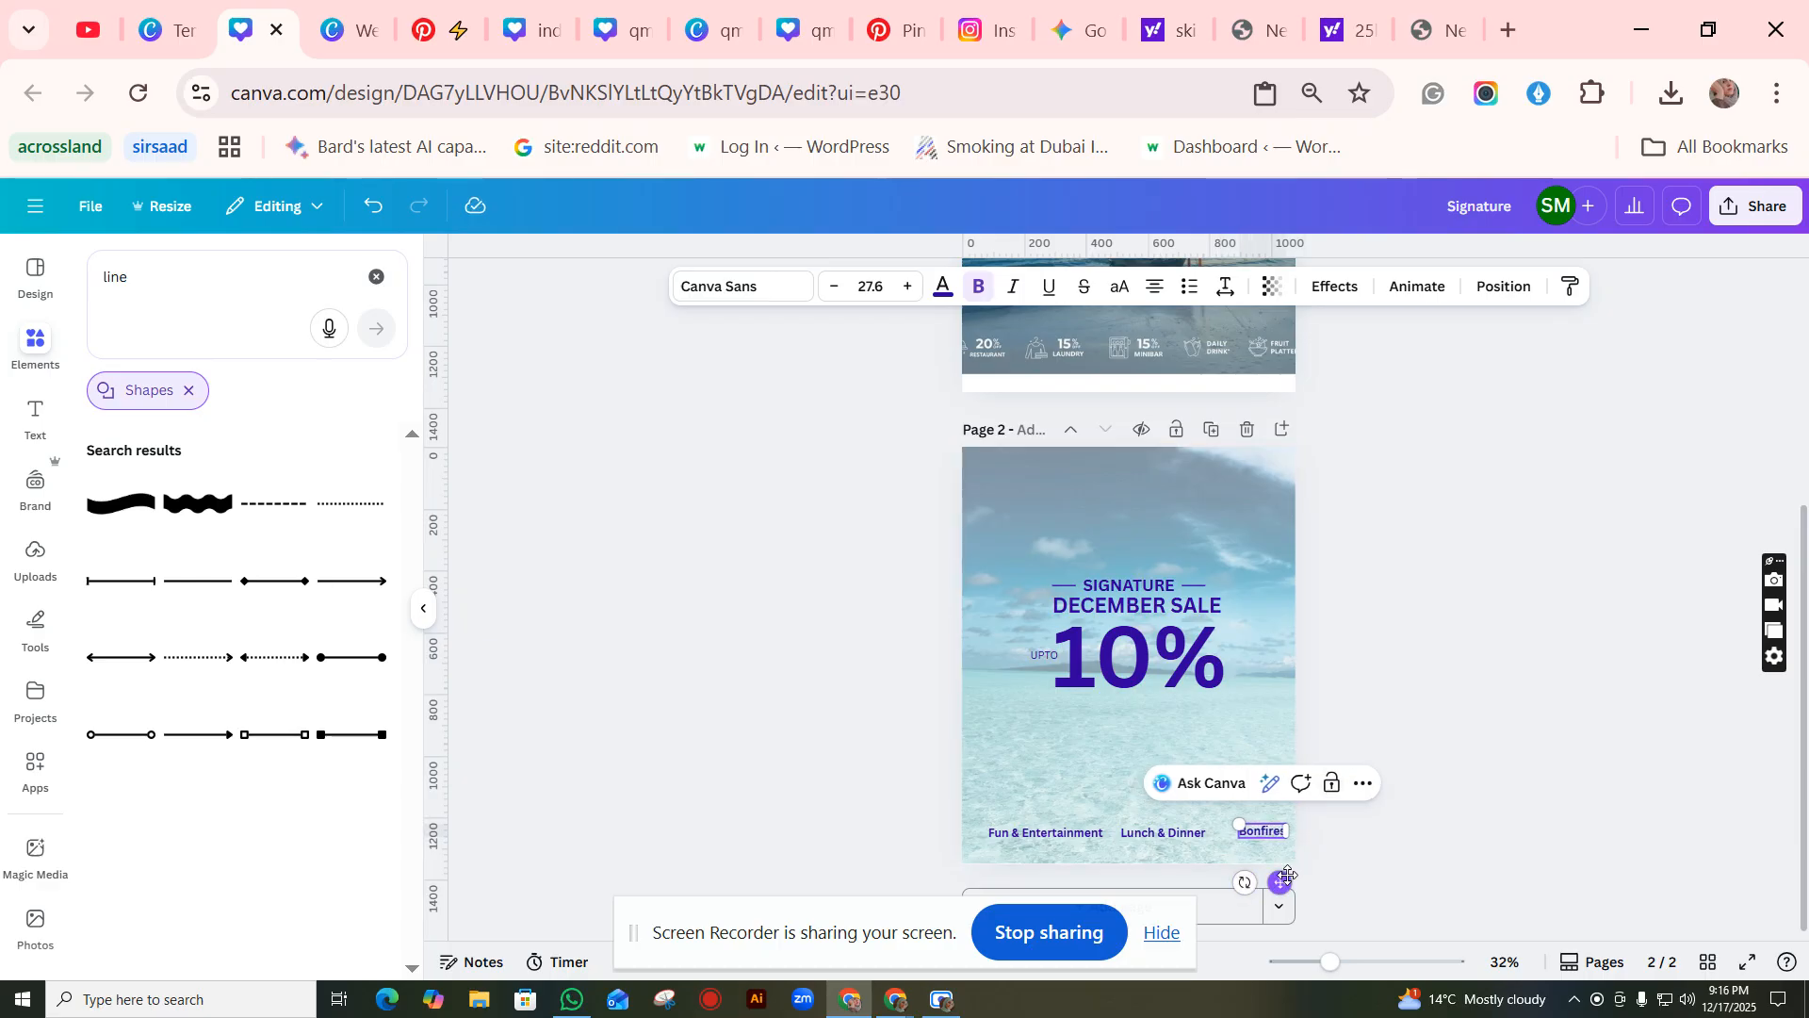
mouse_move(1287, 877)
left_mouse_down()
mouse_move(1264, 875)
mouse_move(1287, 877)
left_mouse_up()
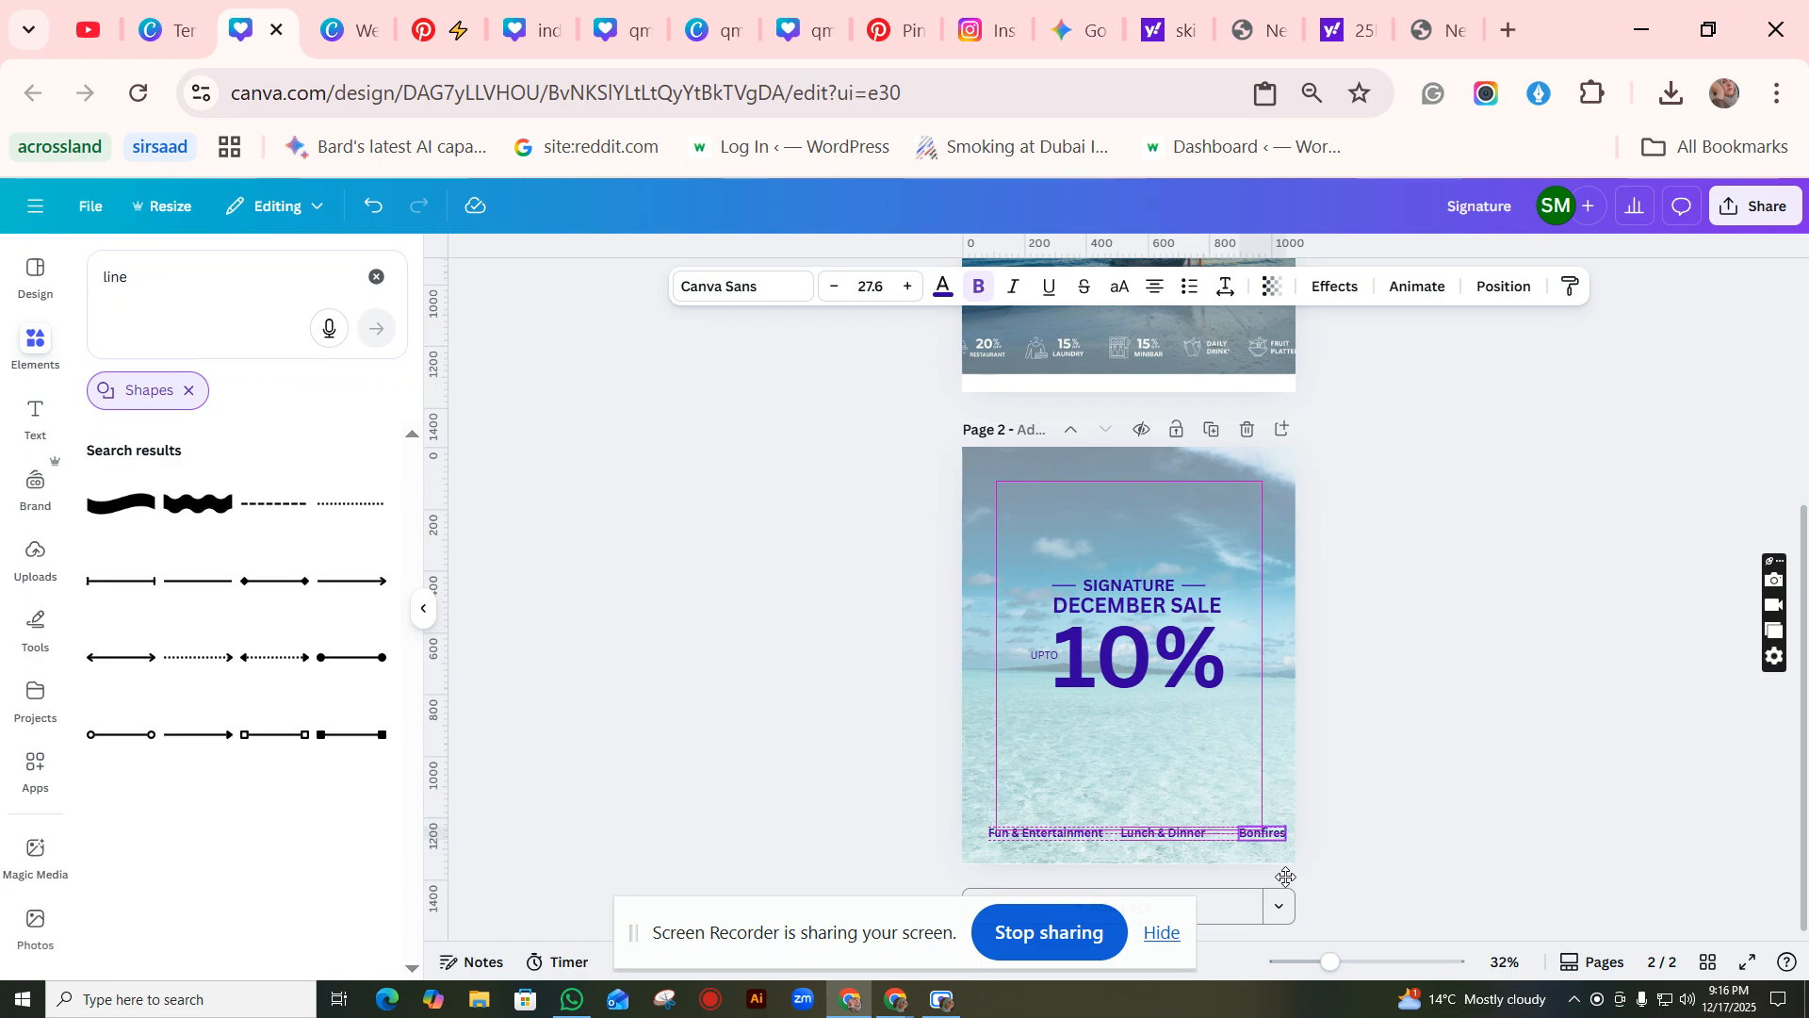
left_click_drag(1286, 877, 1270, 878)
left_click(1399, 844)
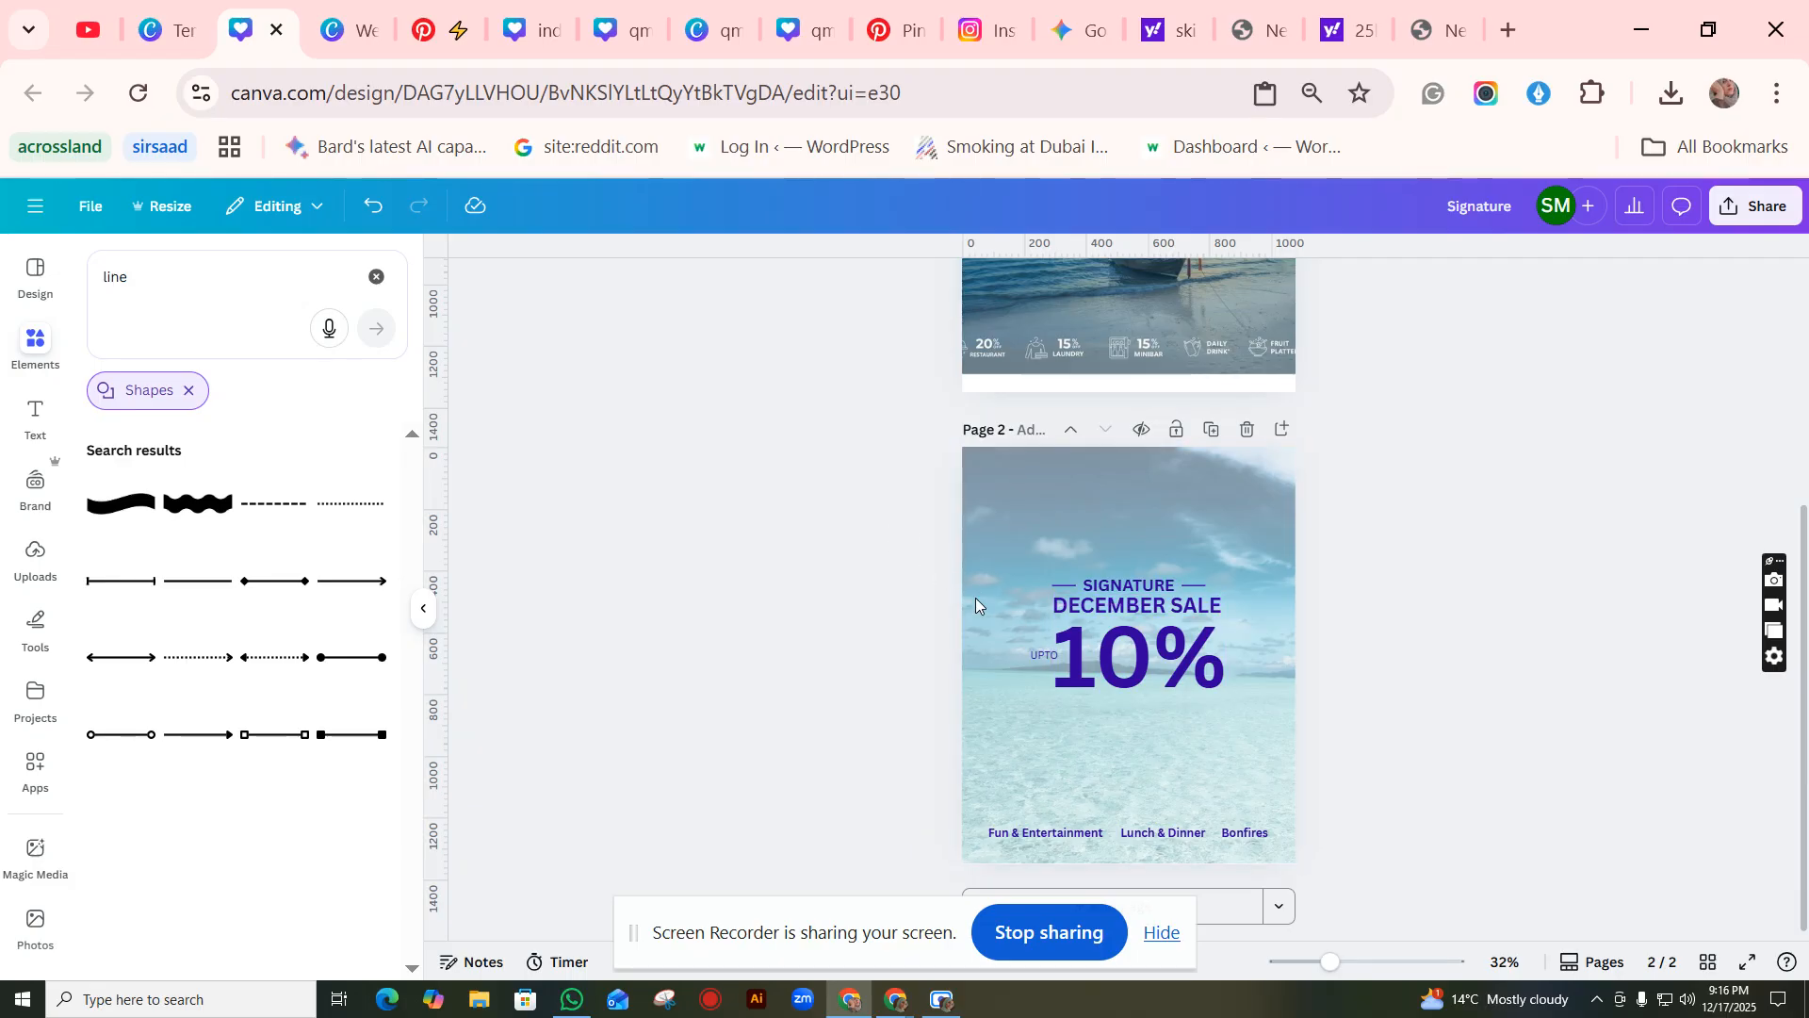
Step: Nudge the 10% text away from UPTO and group it with UPTO, DECEMBER SALE, SIGNATURE and its two lines
mouse_move(1153, 671)
left_mouse_down()
mouse_move(1155, 692)
mouse_move(1160, 665)
left_mouse_up()
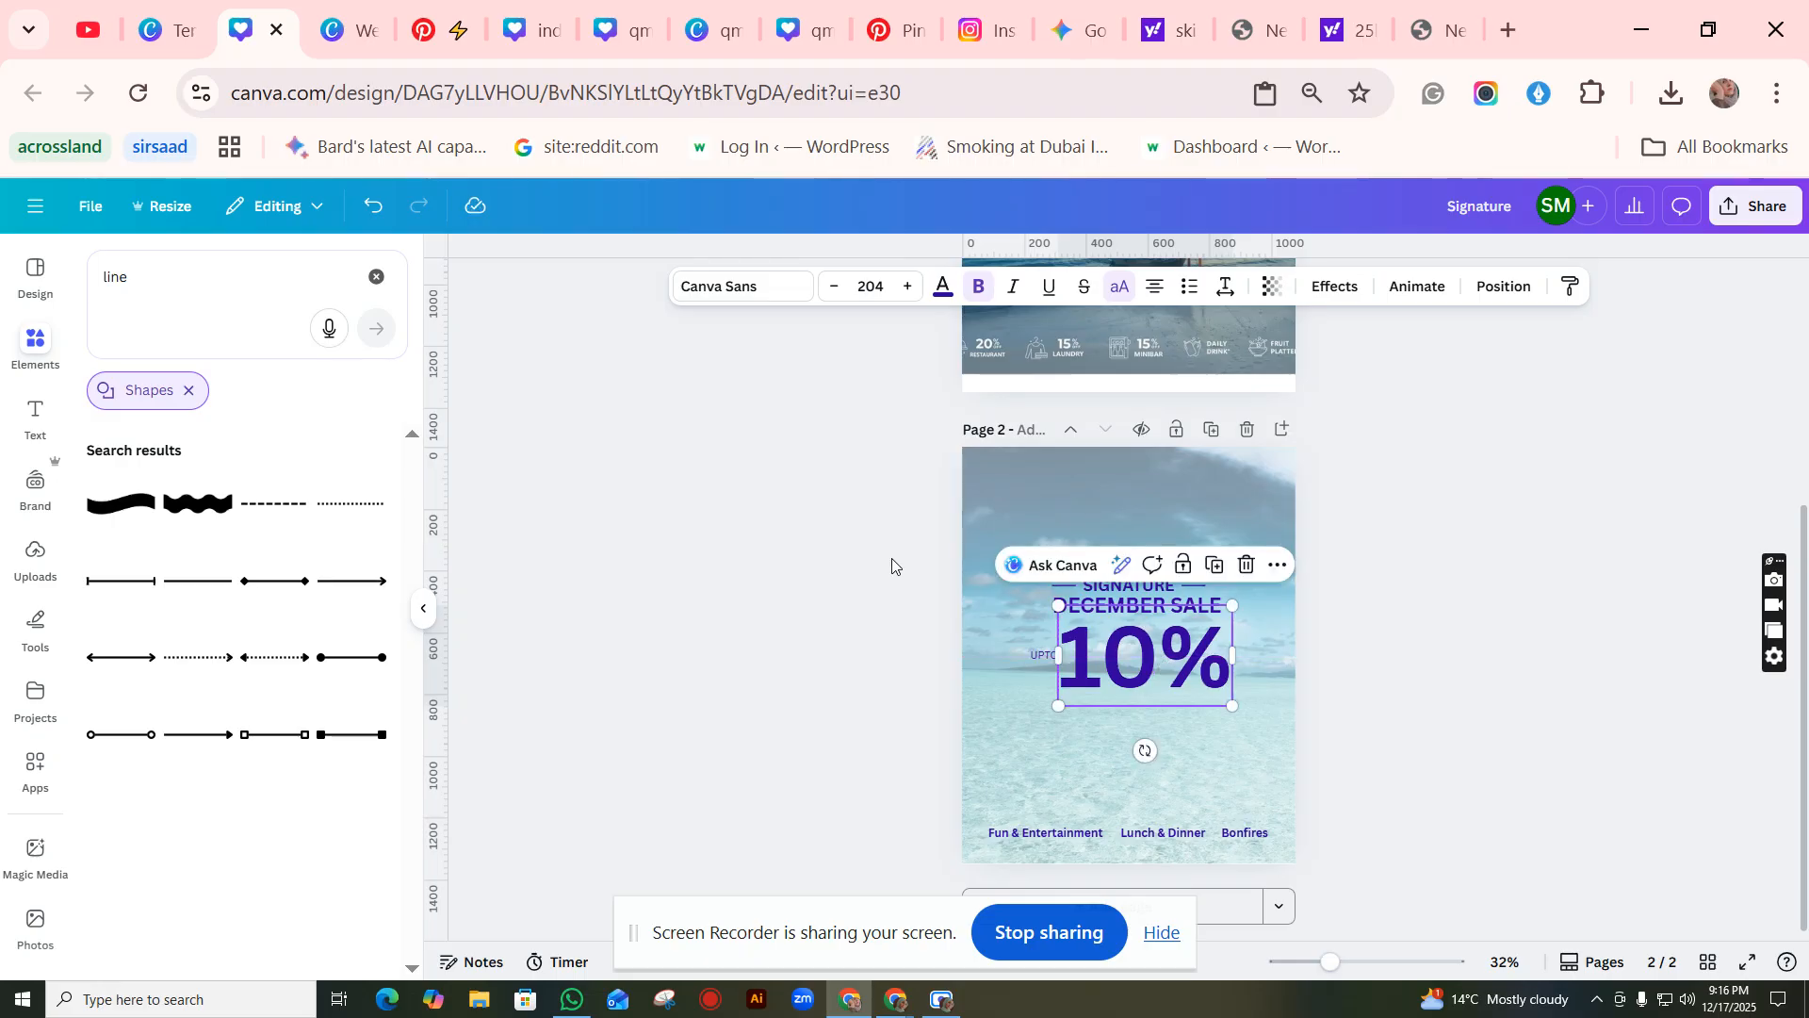
left_click_drag(934, 548, 1253, 737)
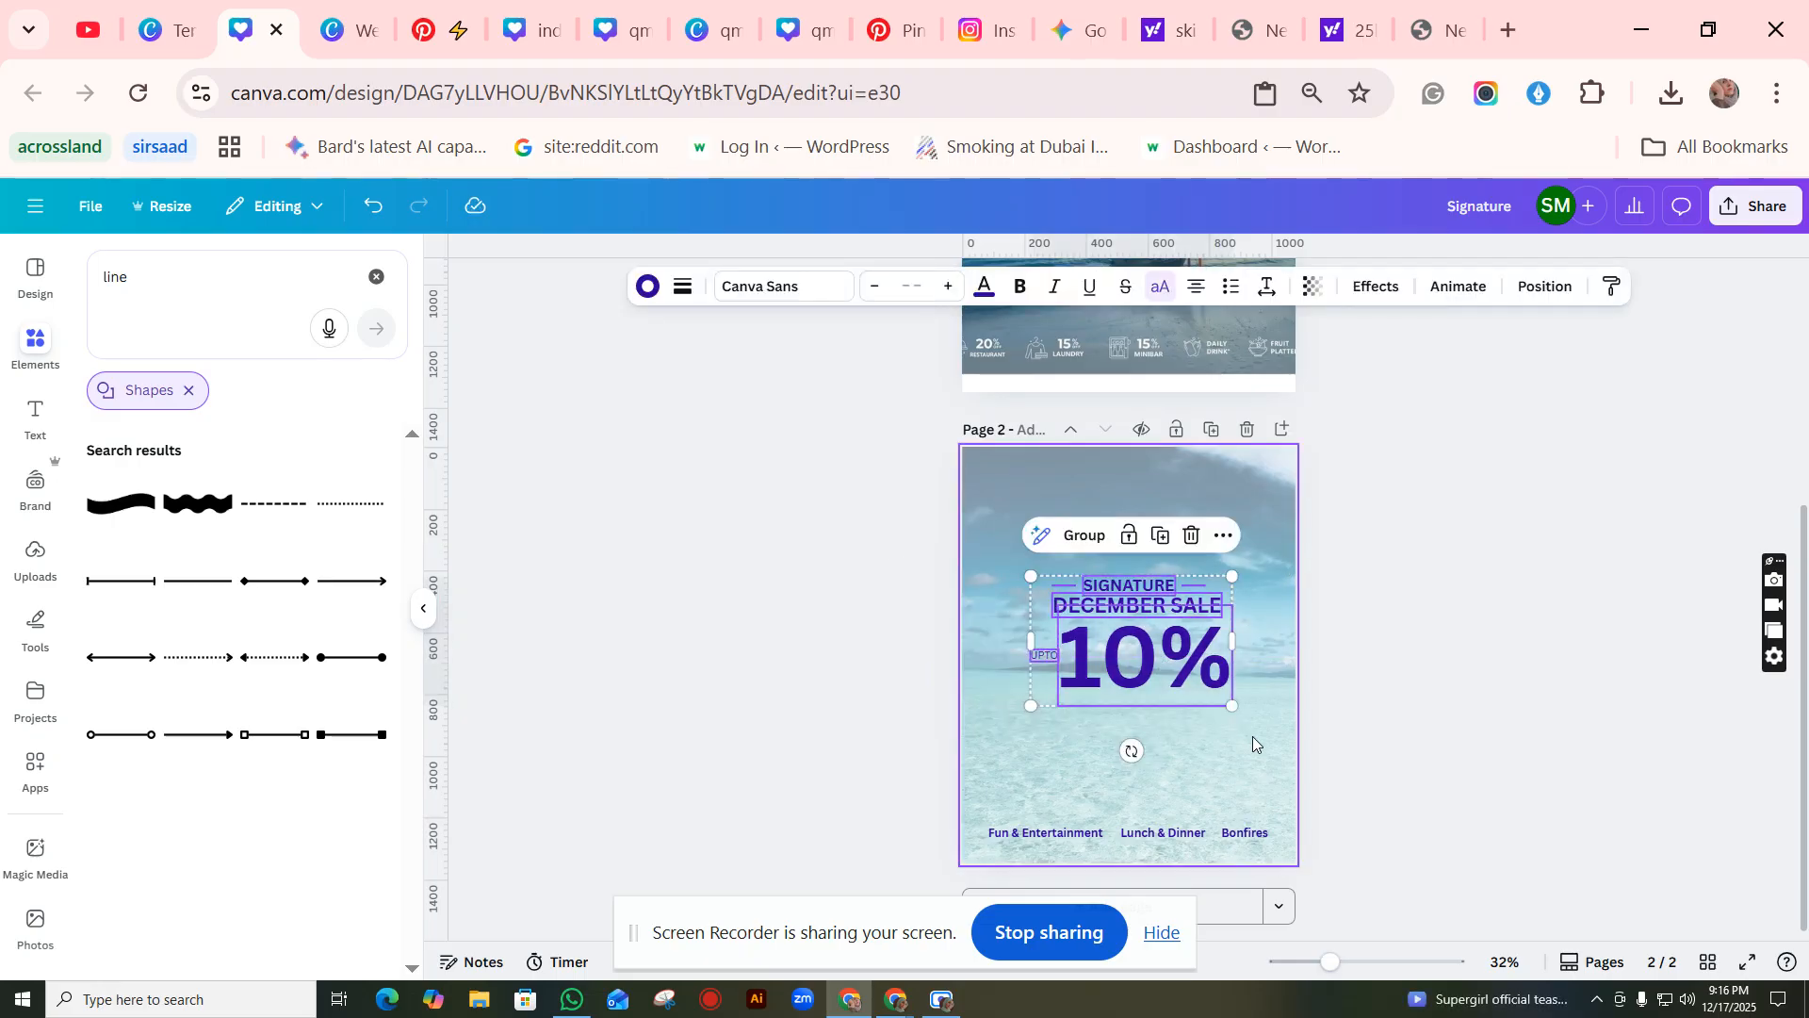
left_click(1091, 533)
Step: Move the headline group lower on the page and enlarge it slightly, keeping it horizontally centred
left_click_drag(1155, 640, 1167, 671)
left_click_drag(1244, 604, 1168, 635)
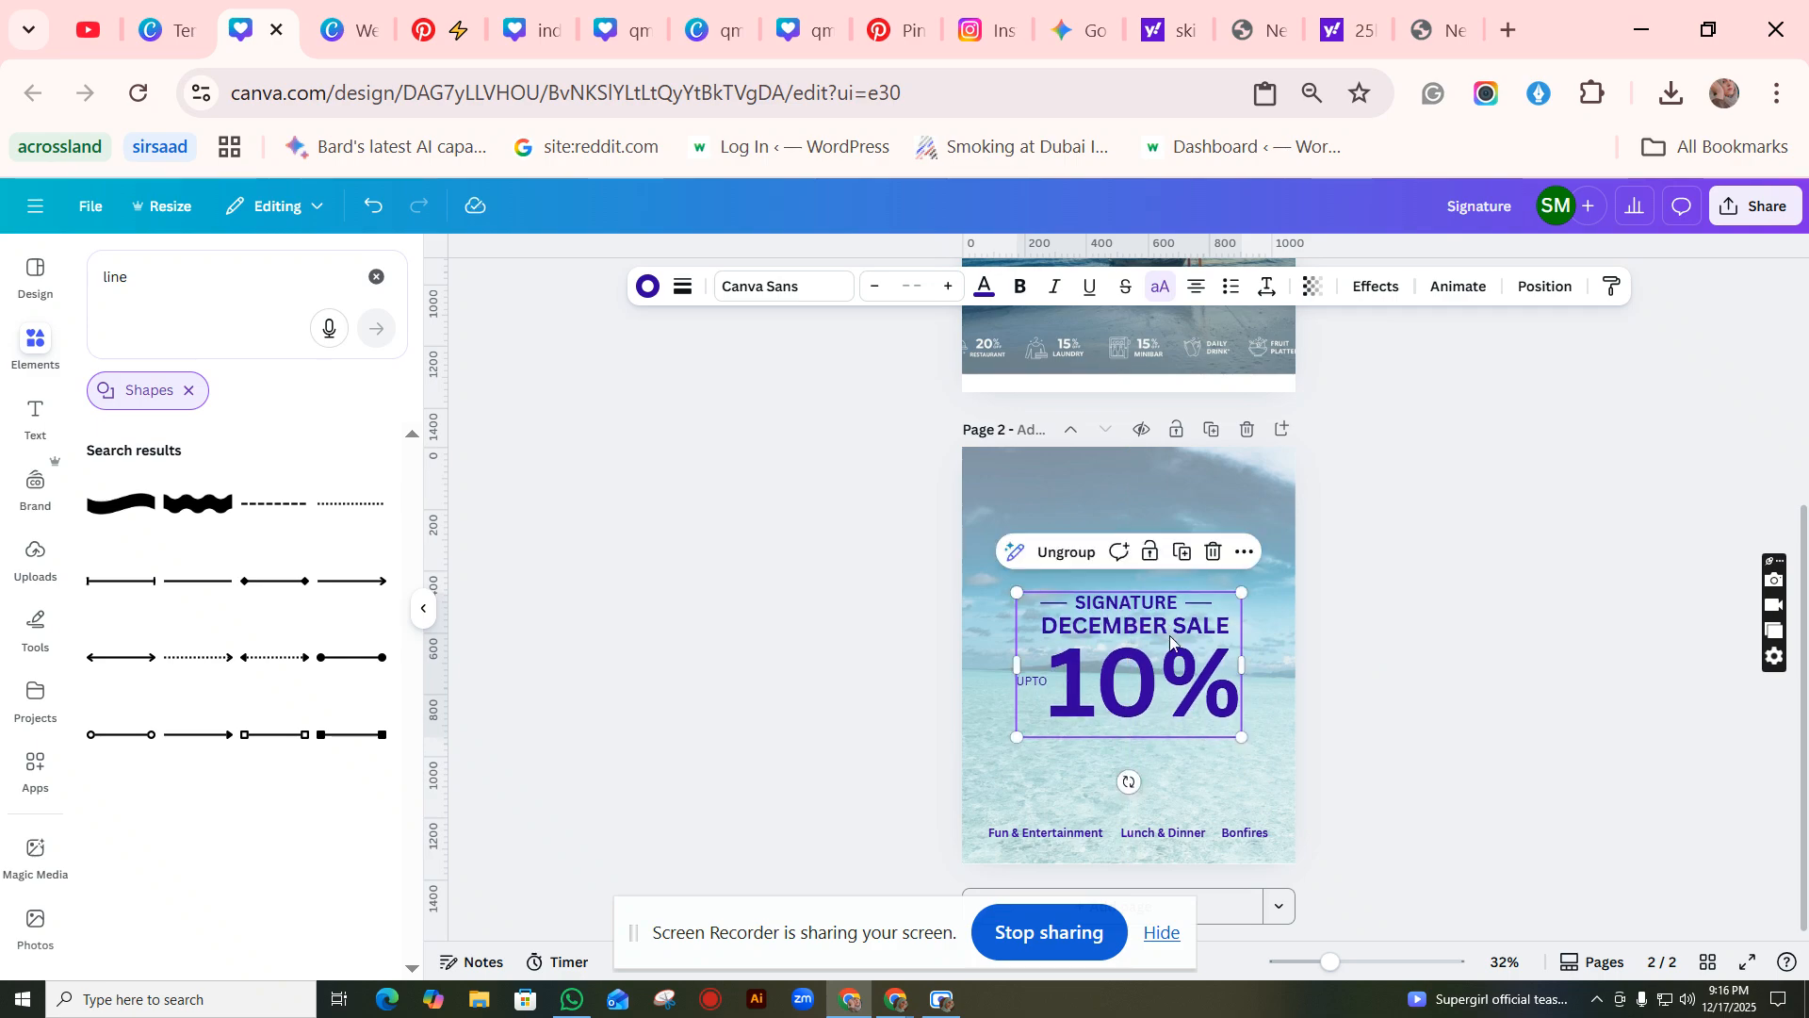
left_click(1489, 680)
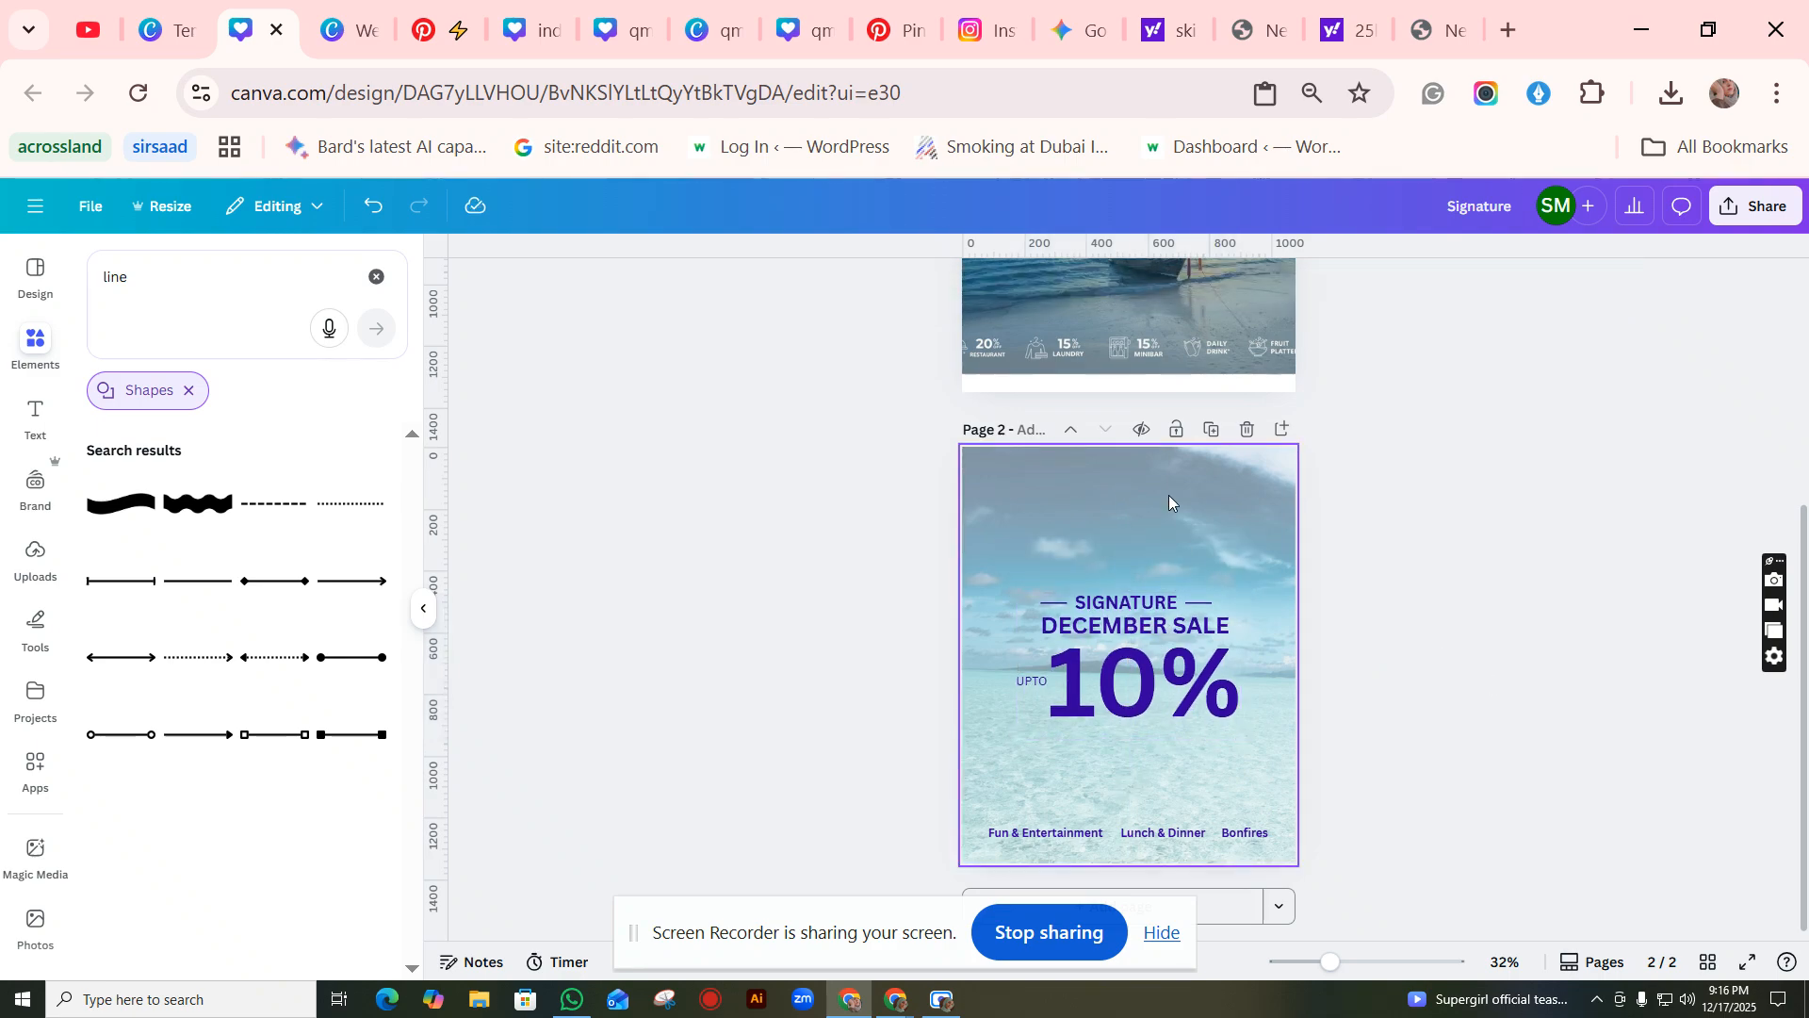
Step: Duplicate the Bonfires label, centre the copy near the top of page 2, and change its text to "LOGO"
left_click(1249, 835)
left_click(1306, 792)
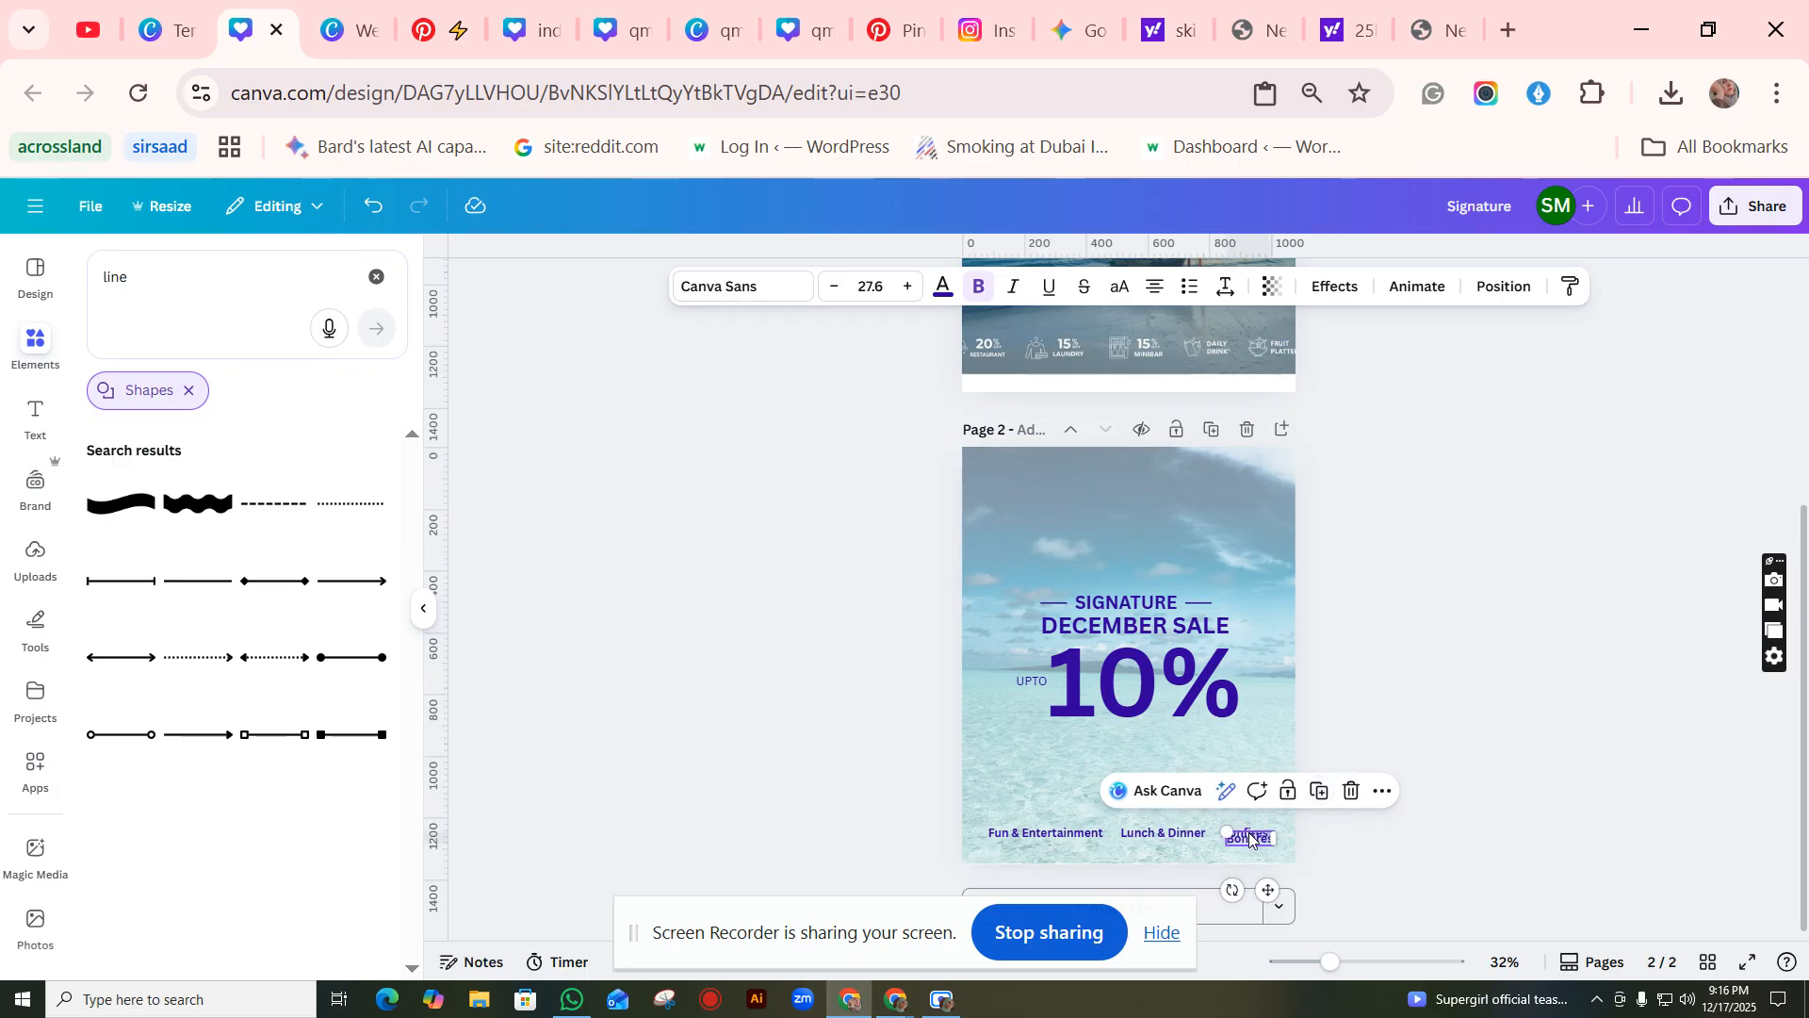
left_click_drag(1245, 833, 1128, 495)
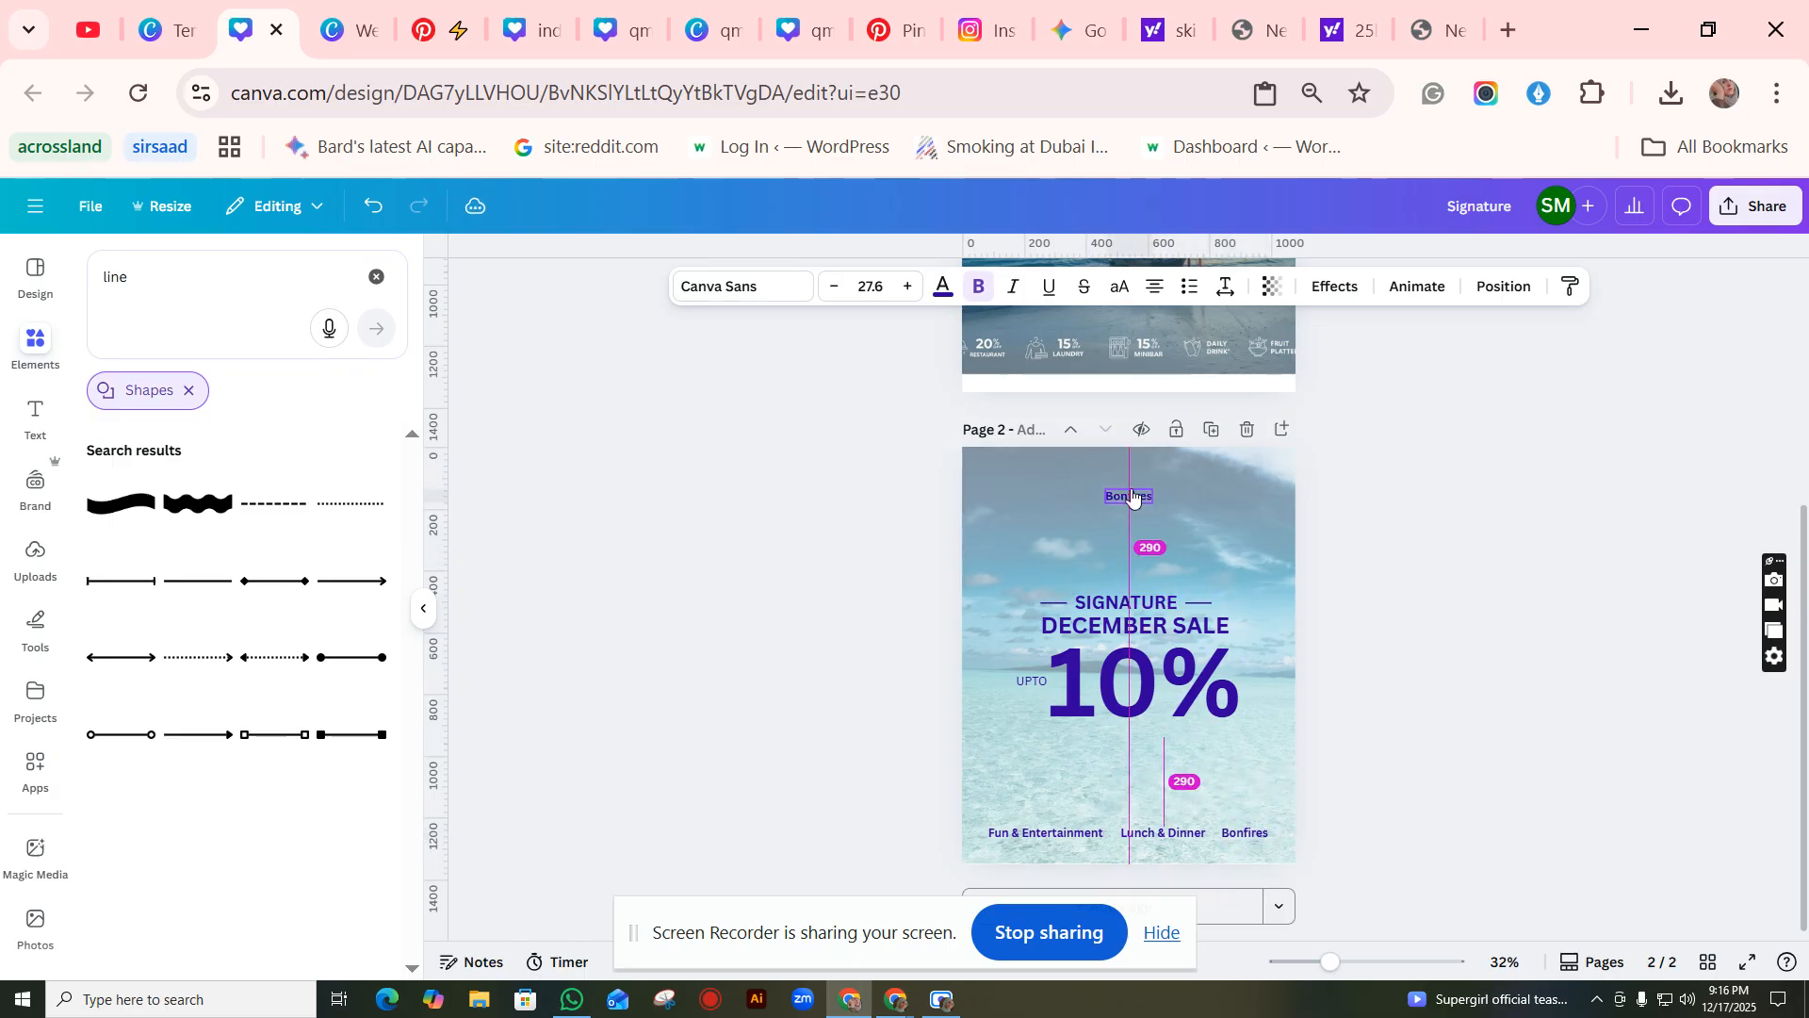
right_click(1128, 496)
left_click(1122, 499)
double_click(1121, 500)
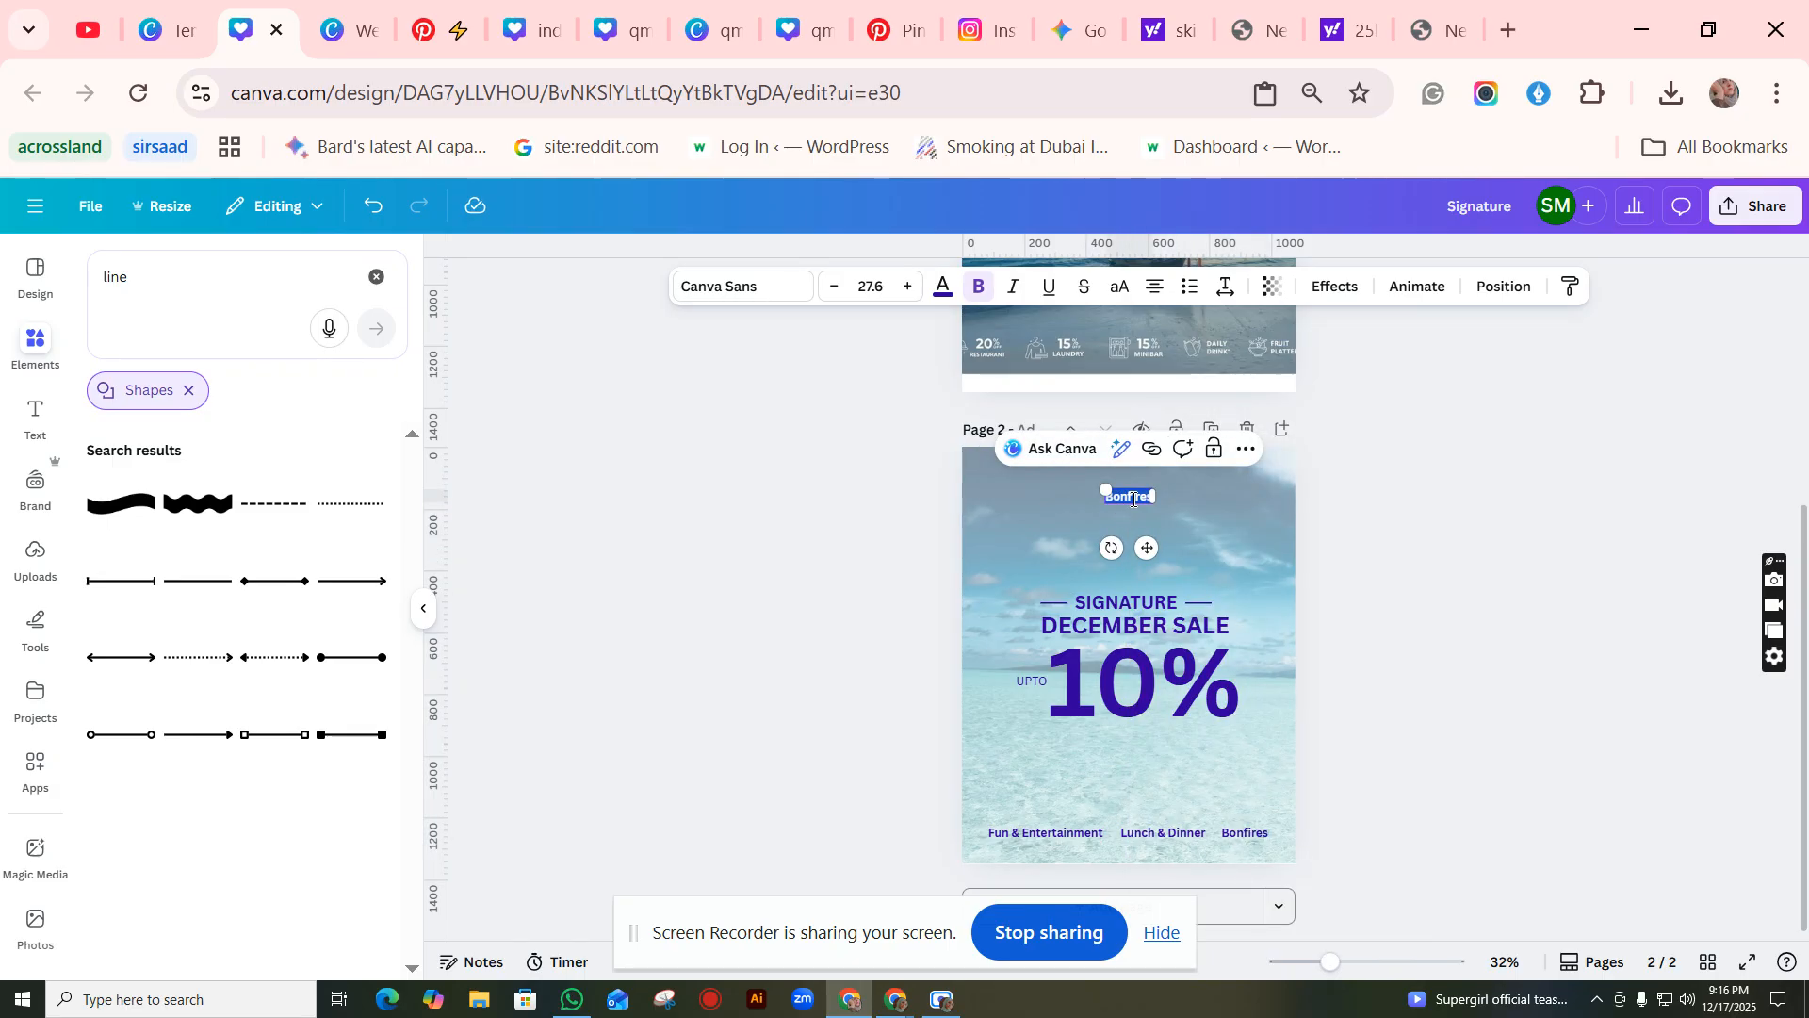
type("Lo")
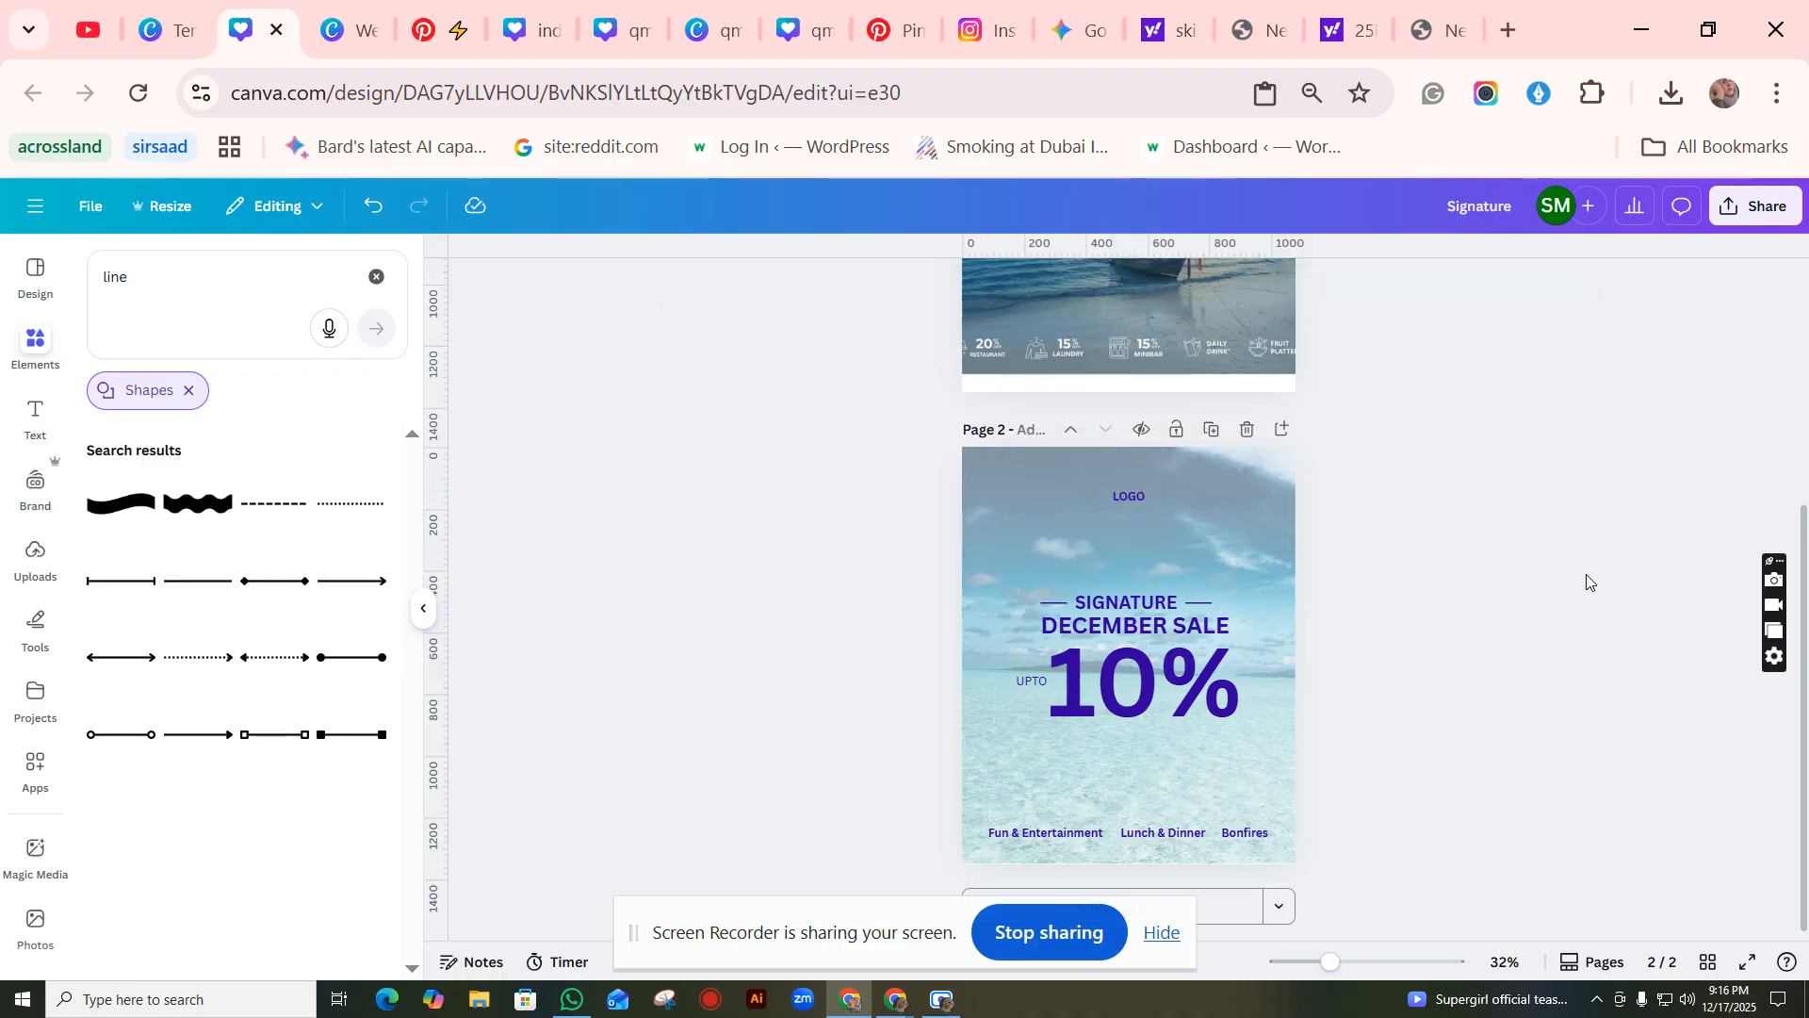
left_click_drag(1138, 501, 1138, 503)
left_click(1462, 678)
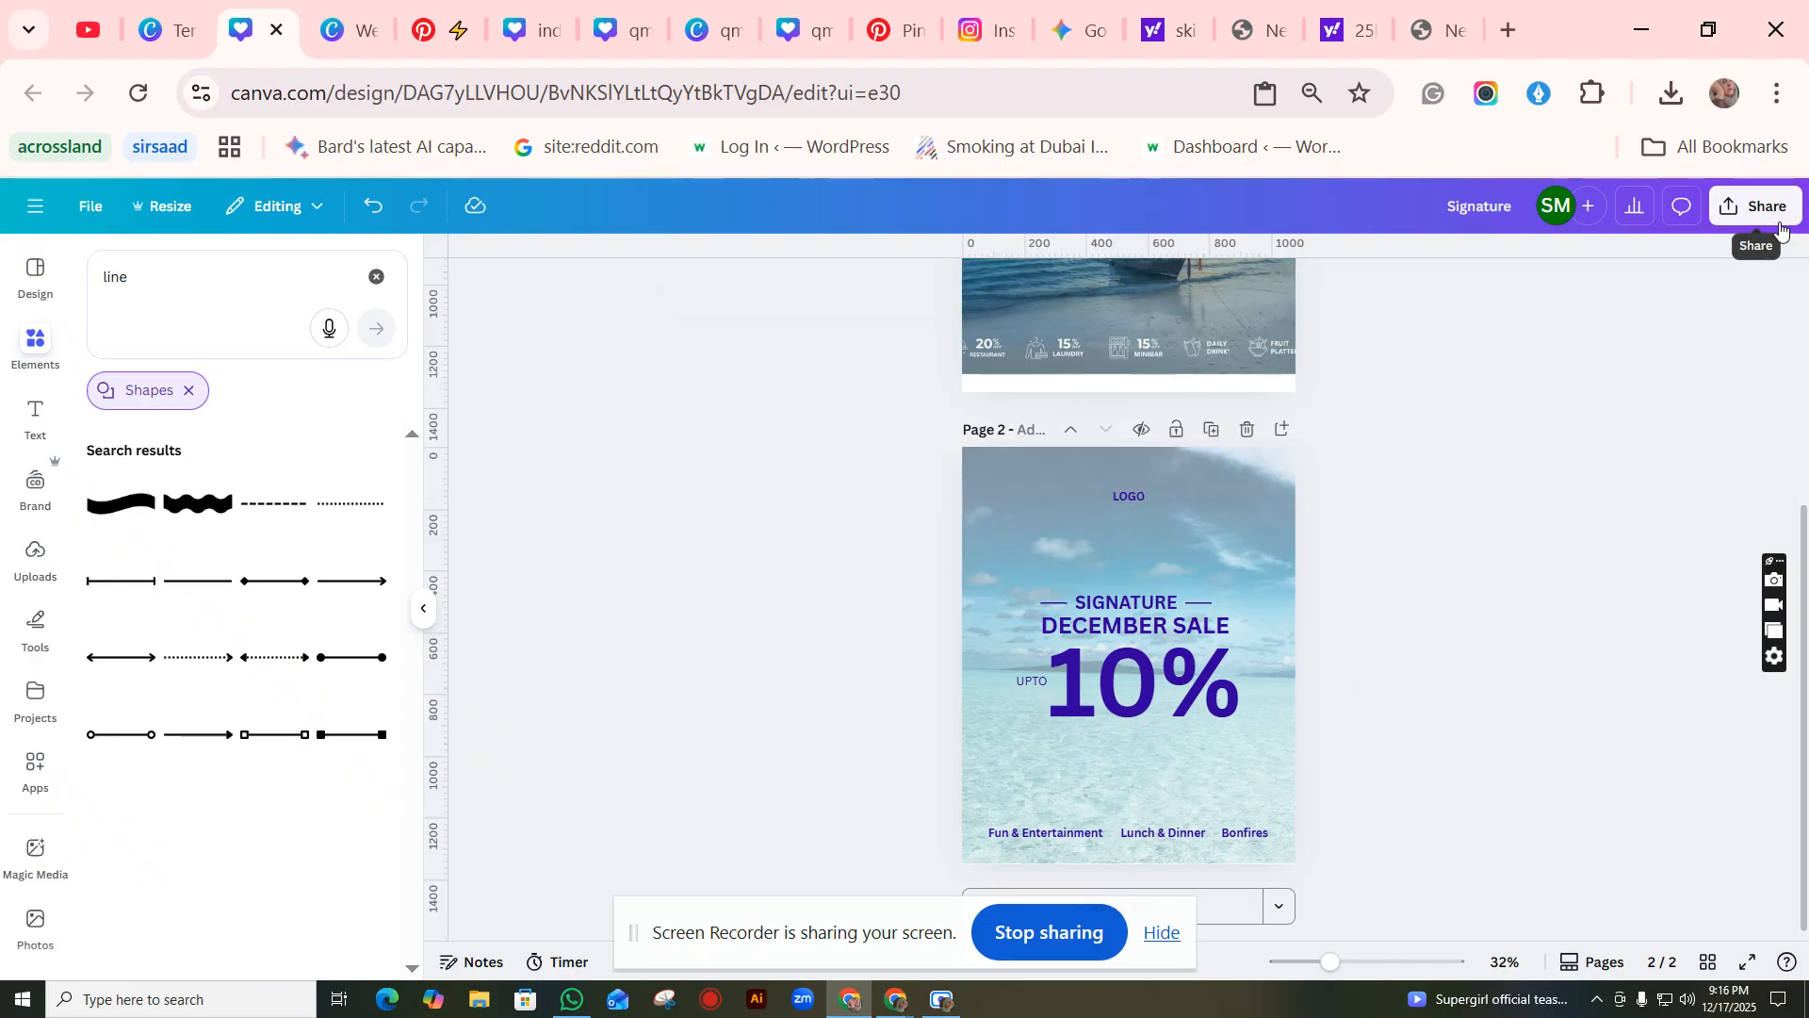
left_click(1755, 206)
left_click(1455, 608)
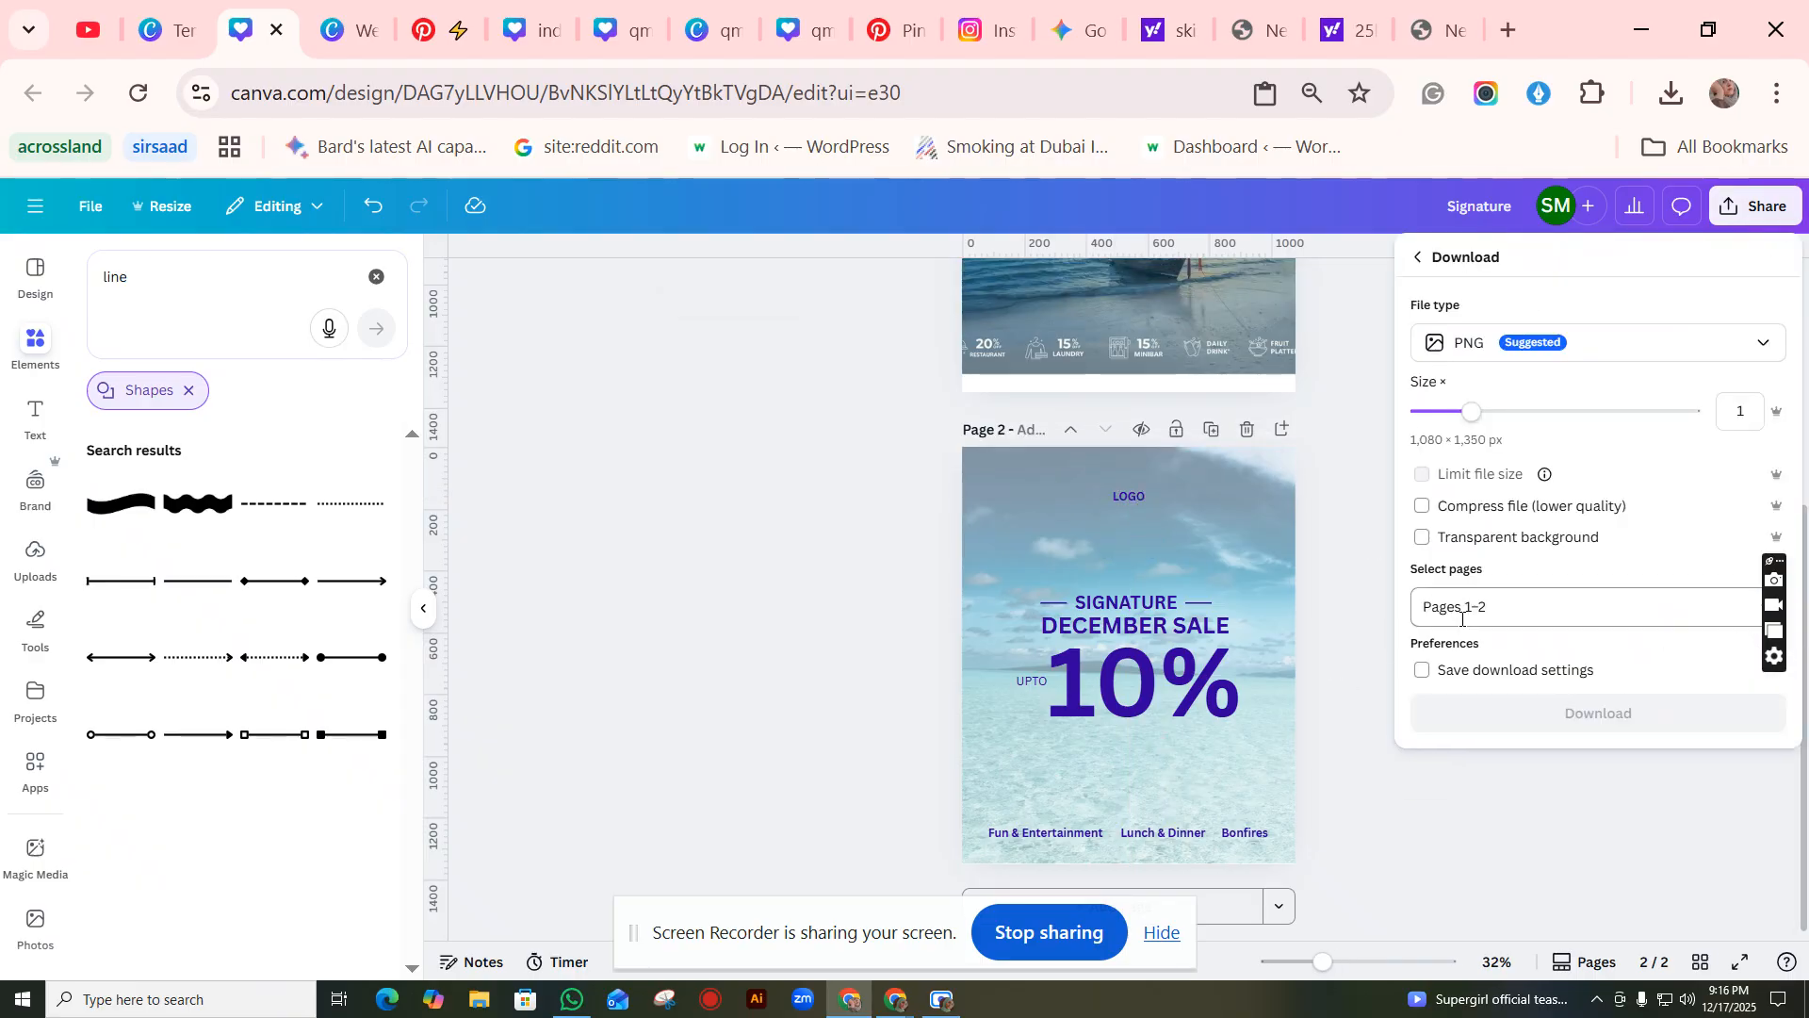
left_click(1547, 608)
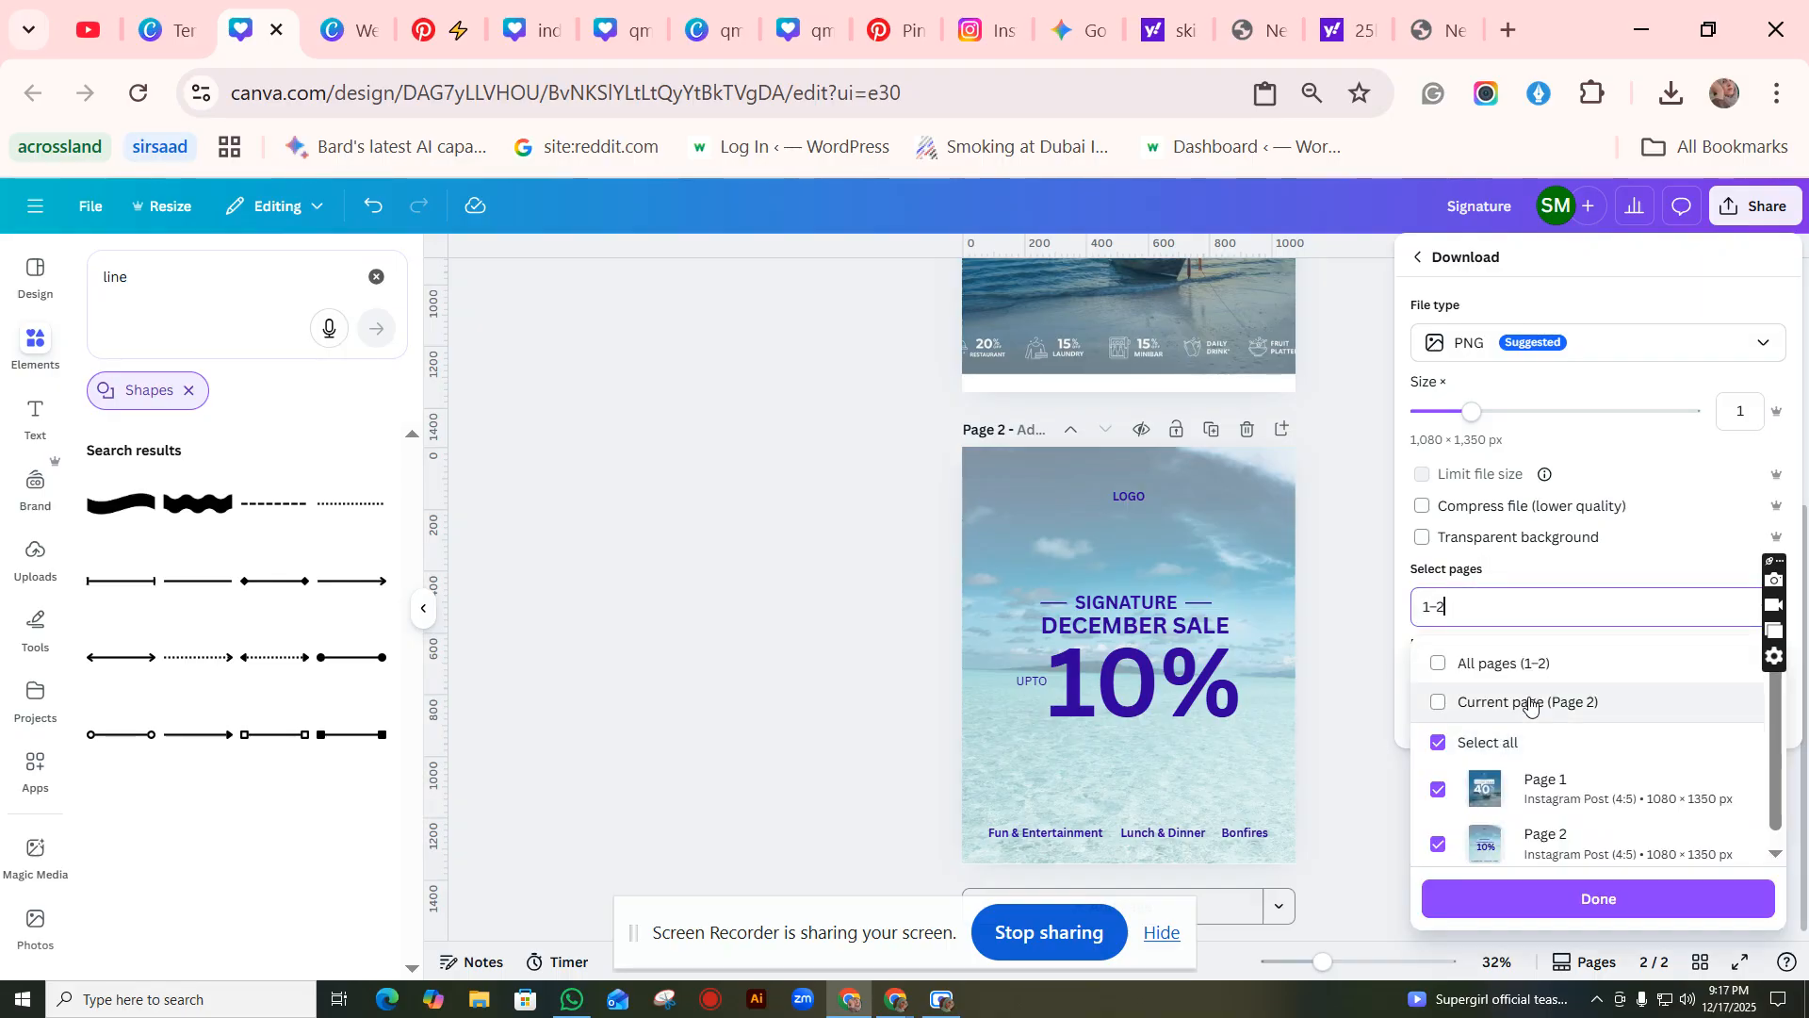
left_click(1533, 699)
scroll(1523, 789, "down", 1)
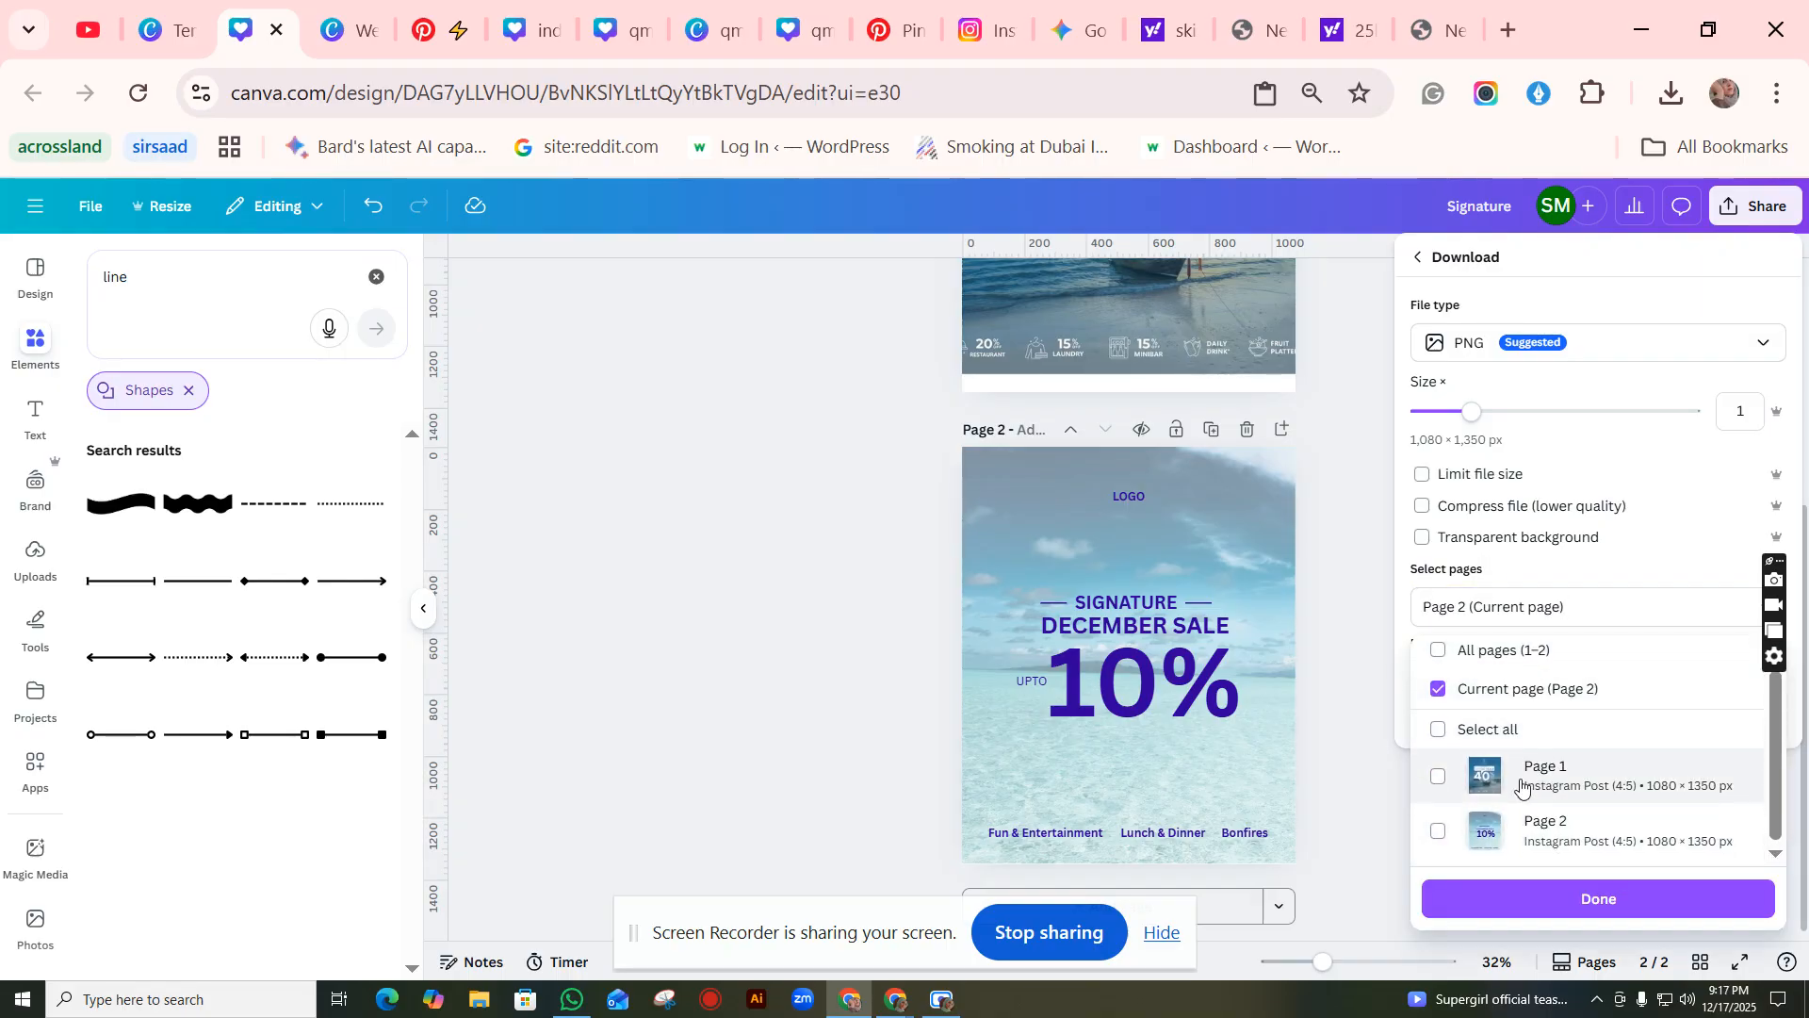
scroll(1526, 736, "up", 1)
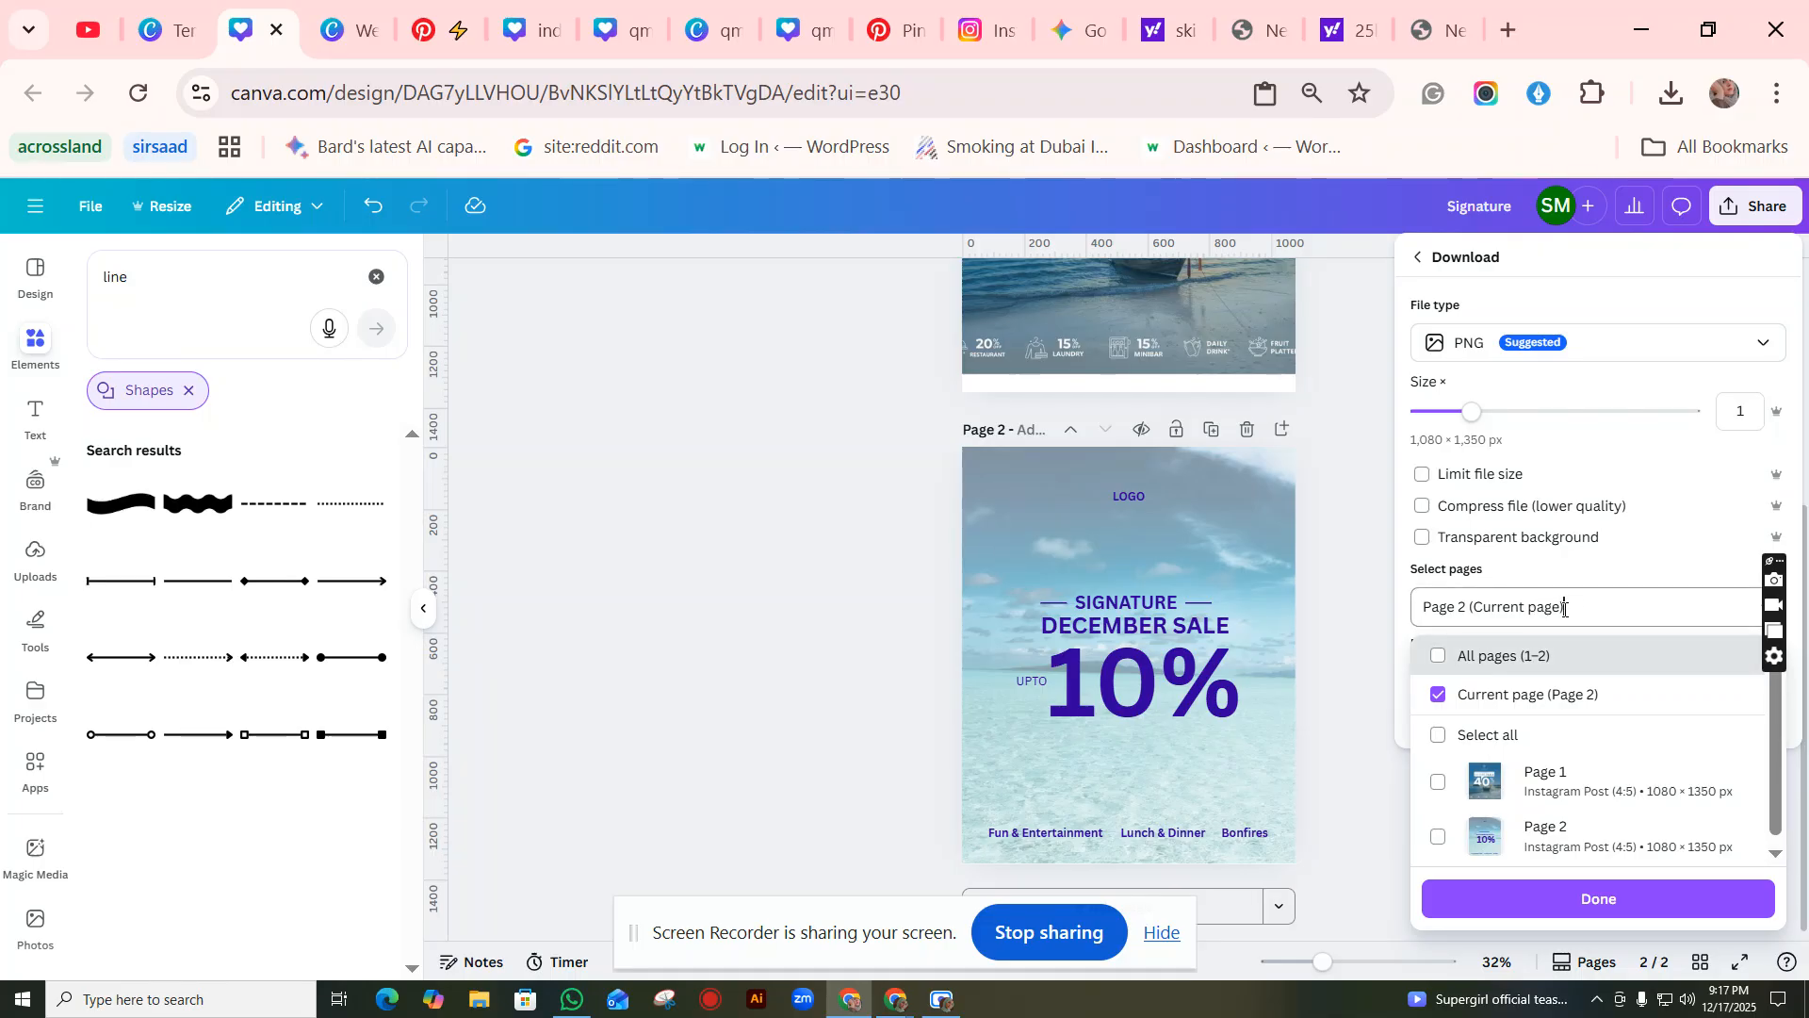
left_click(1349, 465)
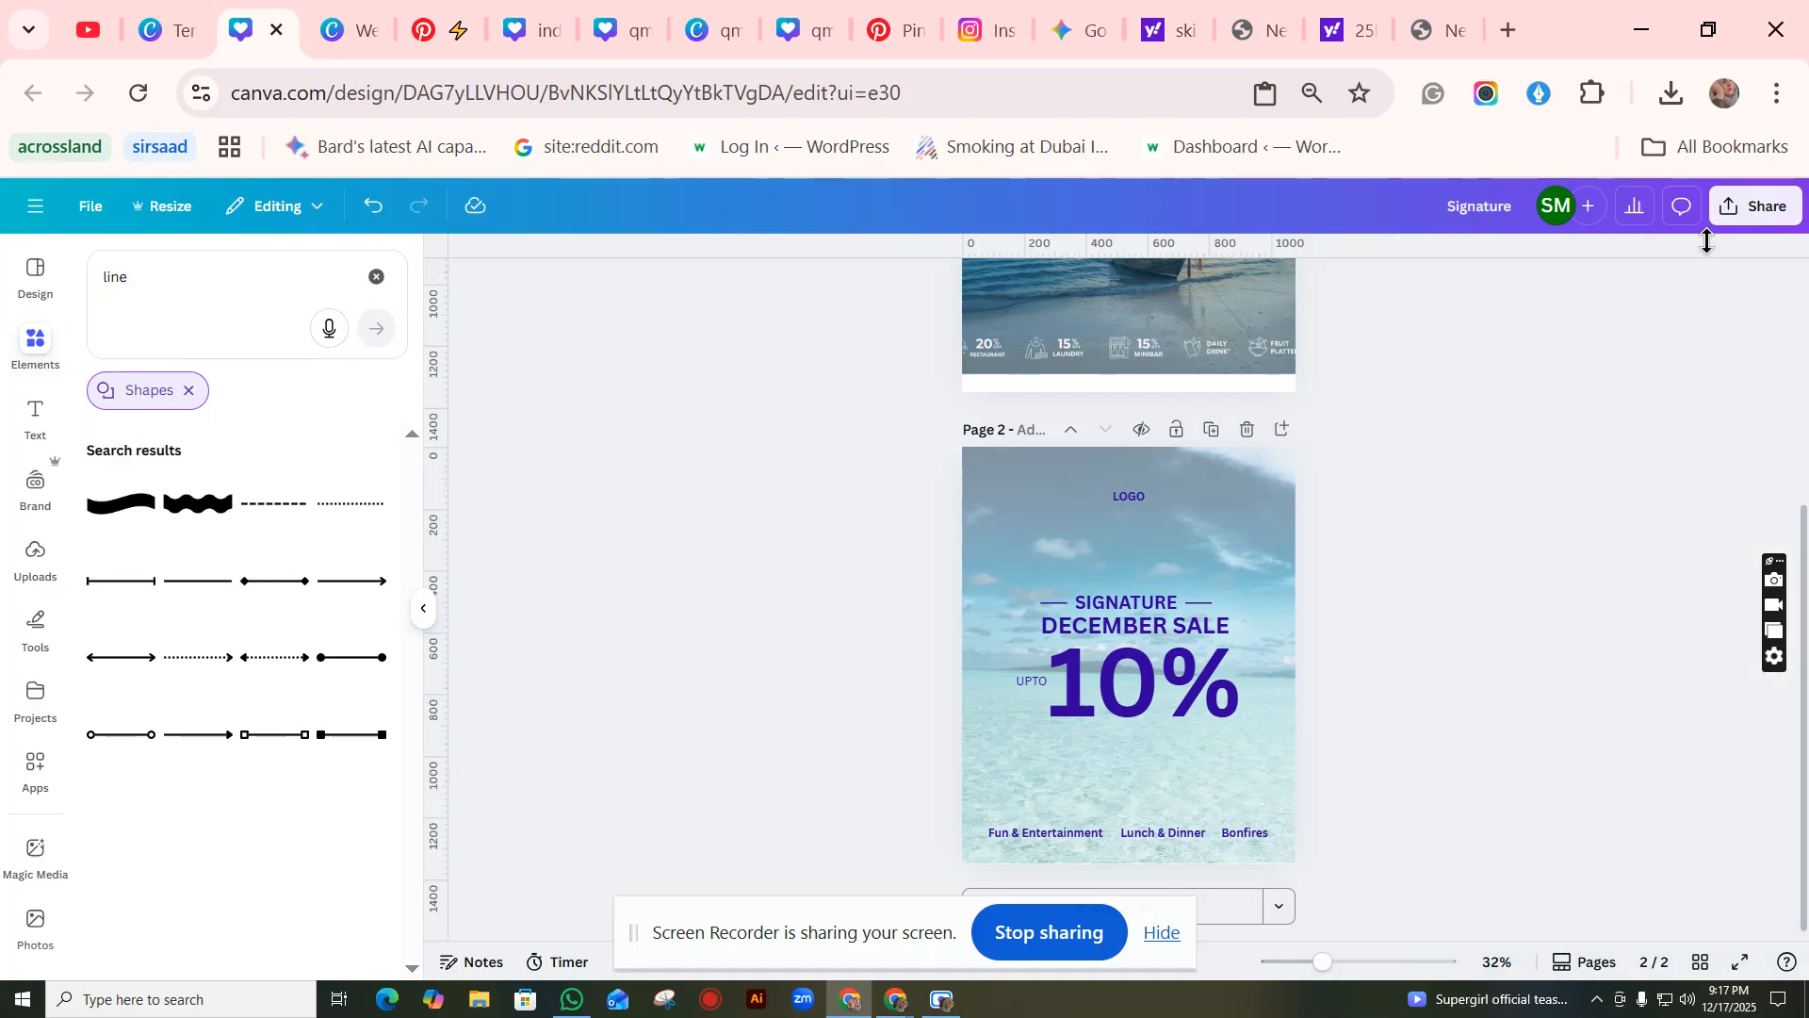
Step: Download only the current page, page 2, as a PNG
left_click(1751, 205)
left_click(1467, 615)
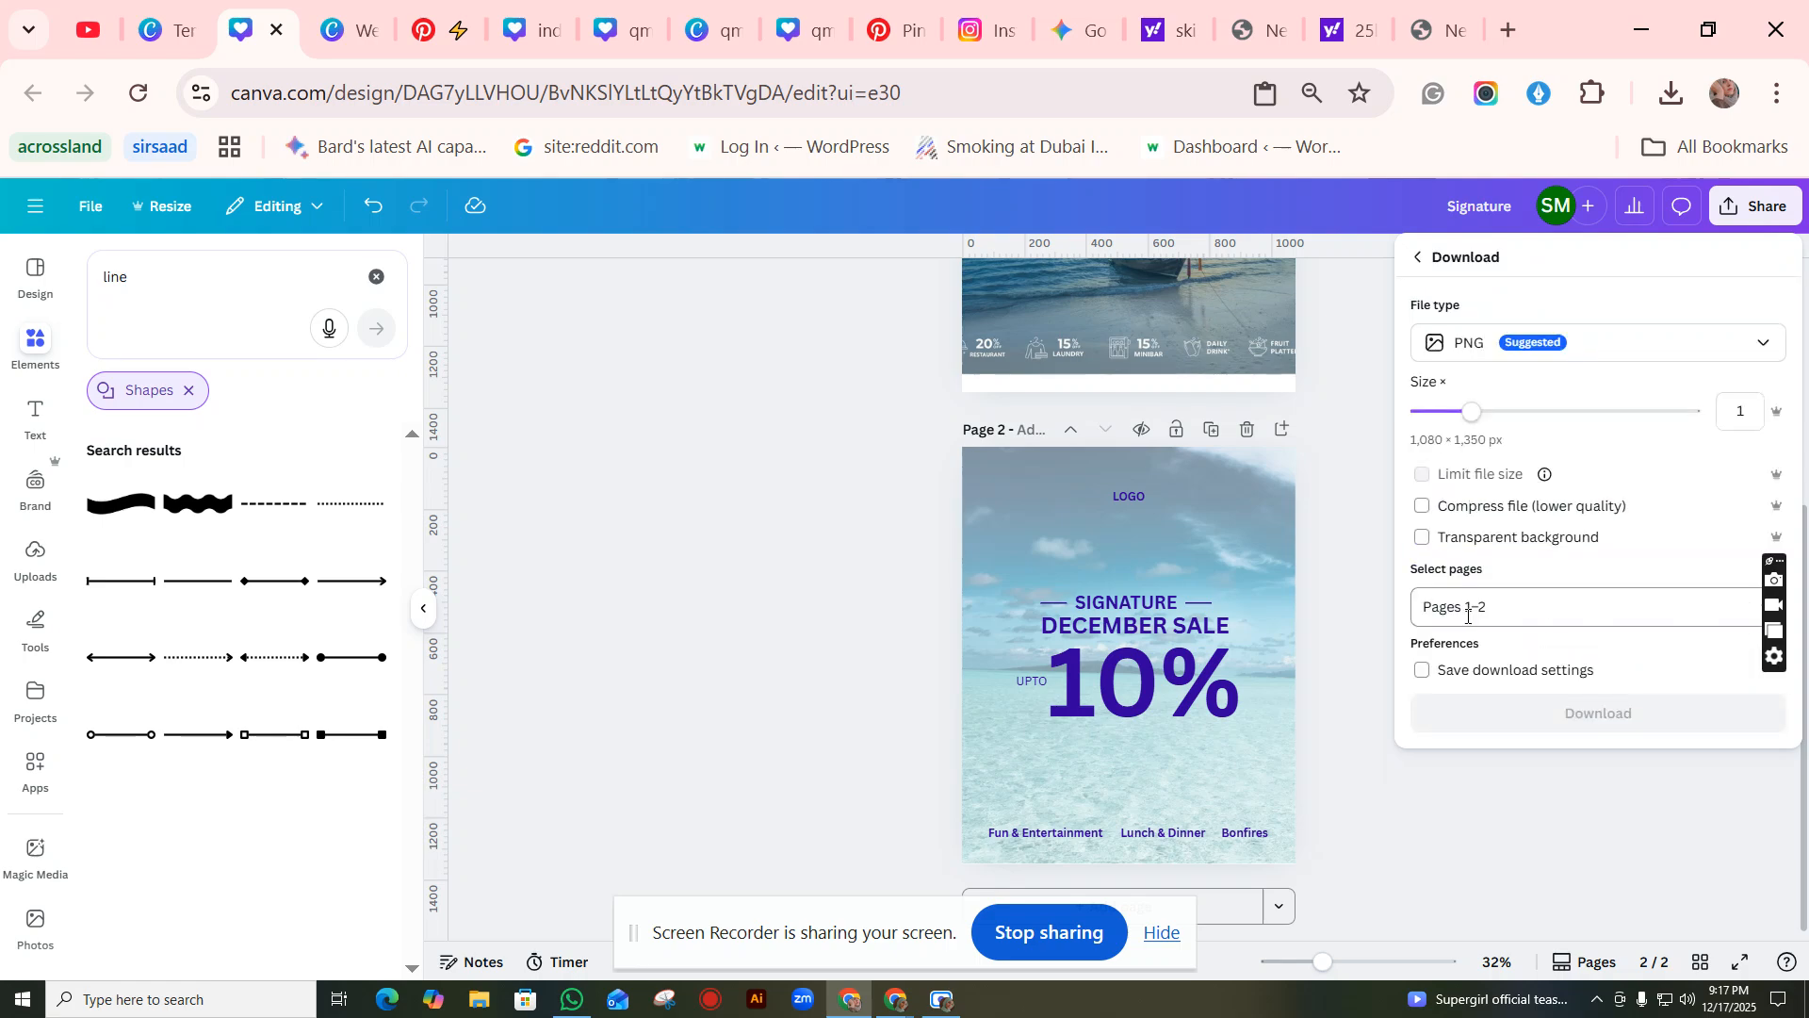
left_click(1513, 606)
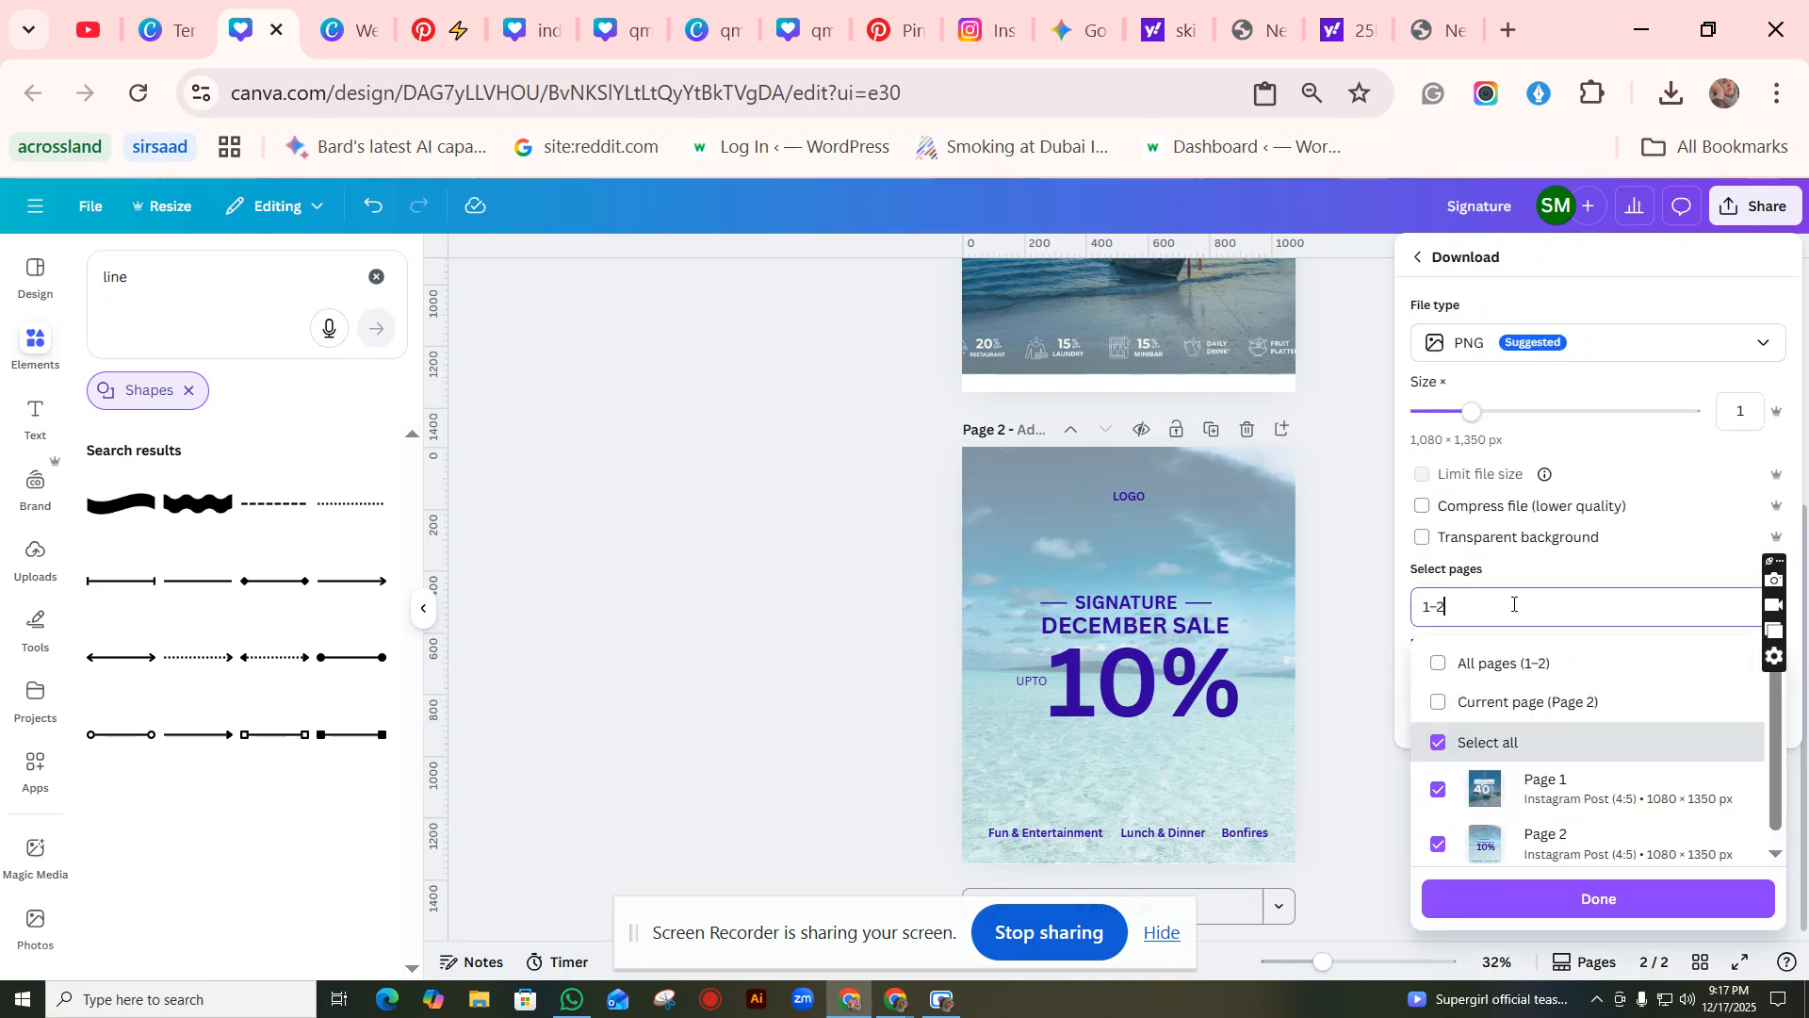
left_click(1455, 702)
left_click(1660, 900)
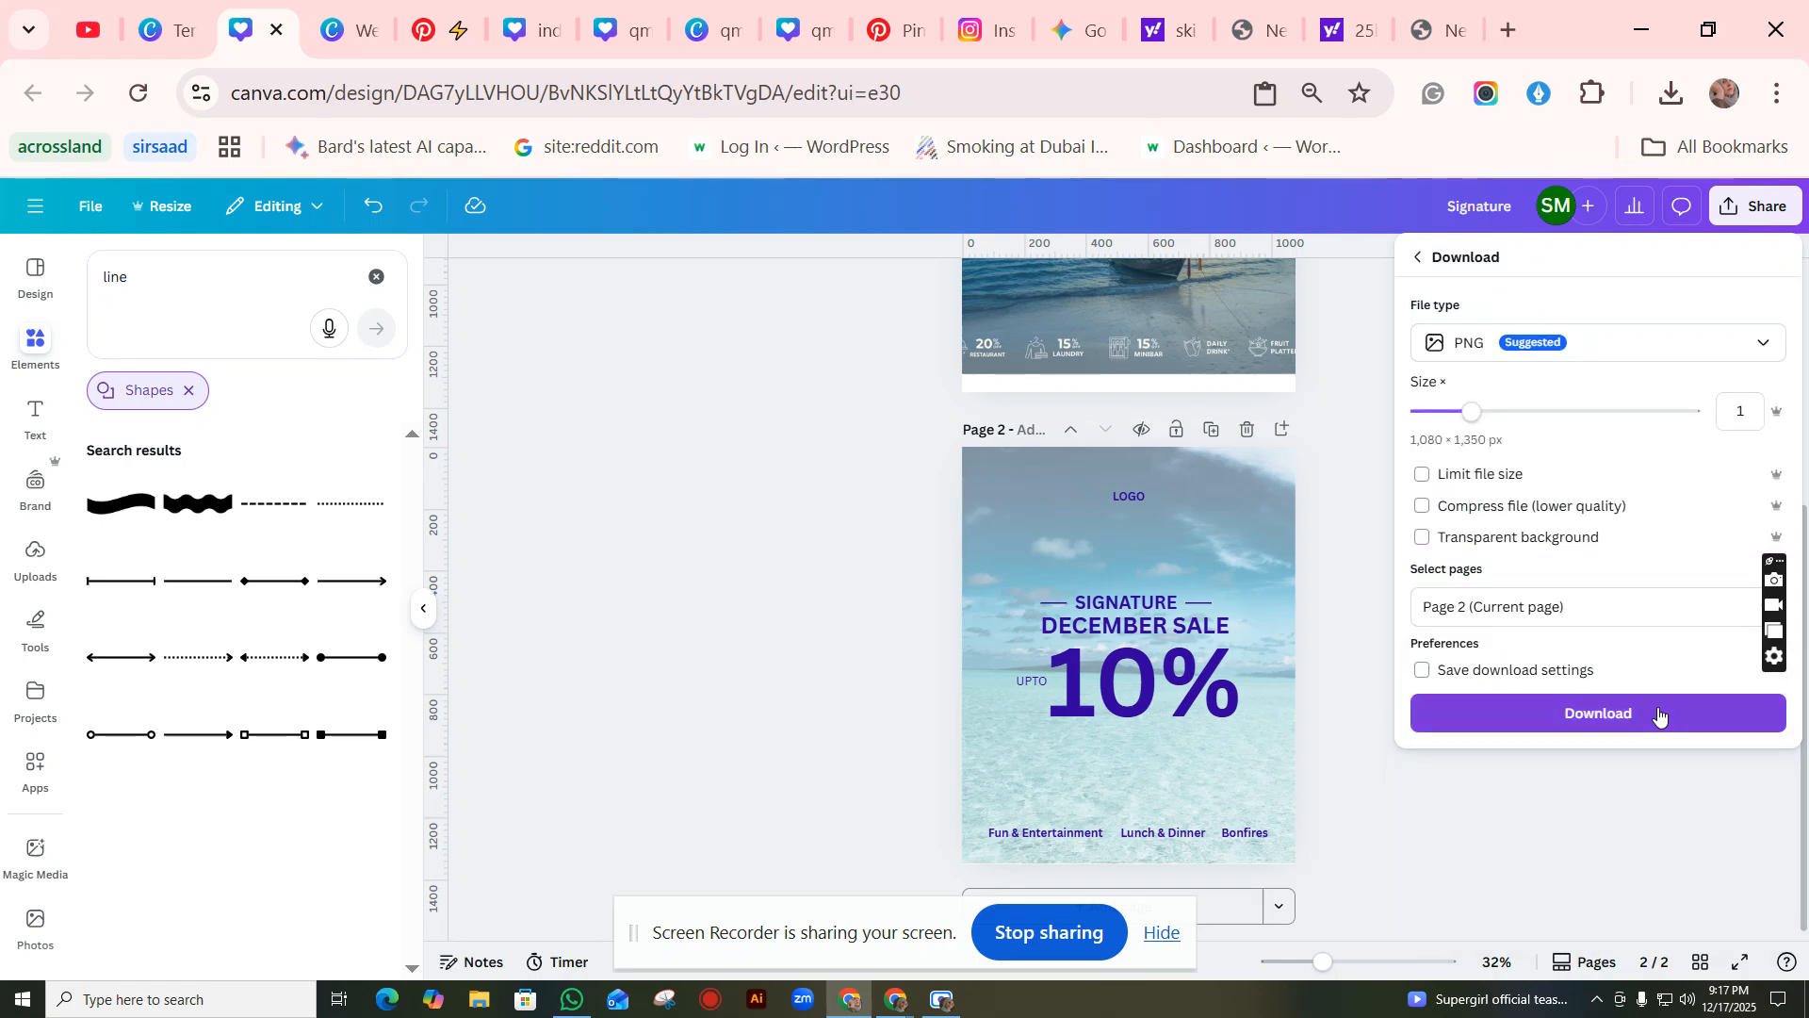
left_click(1659, 714)
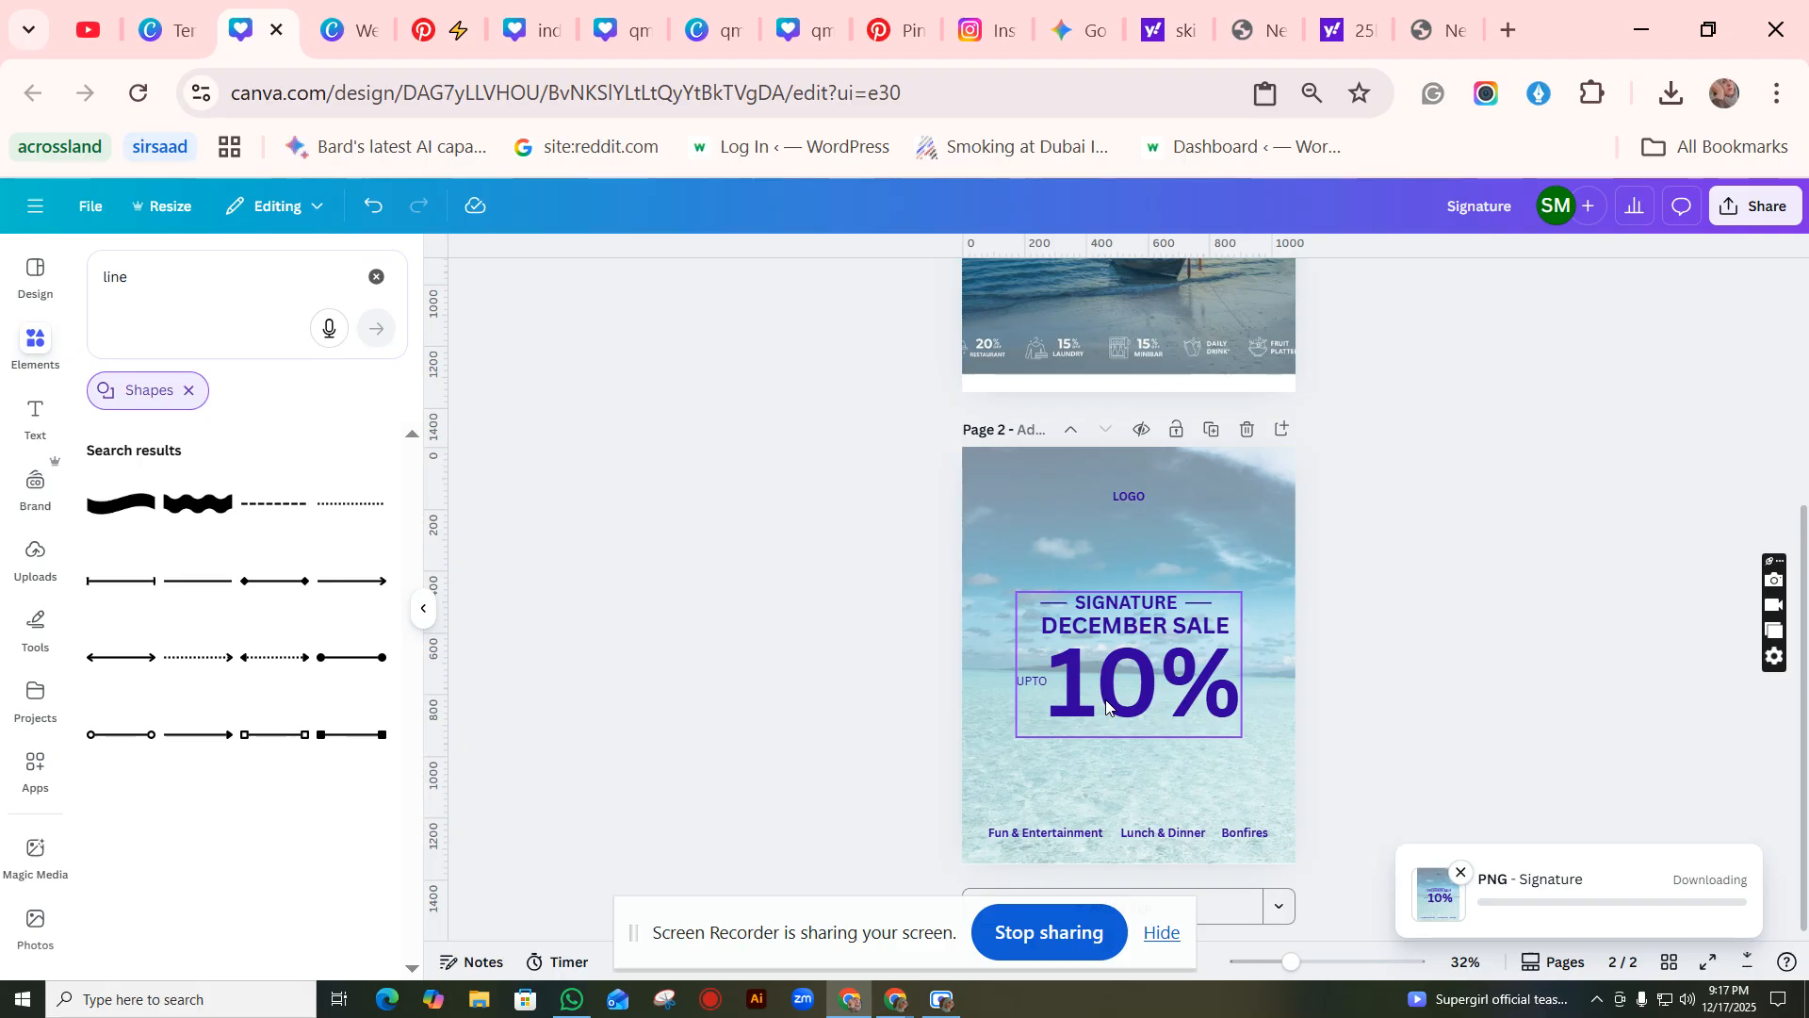